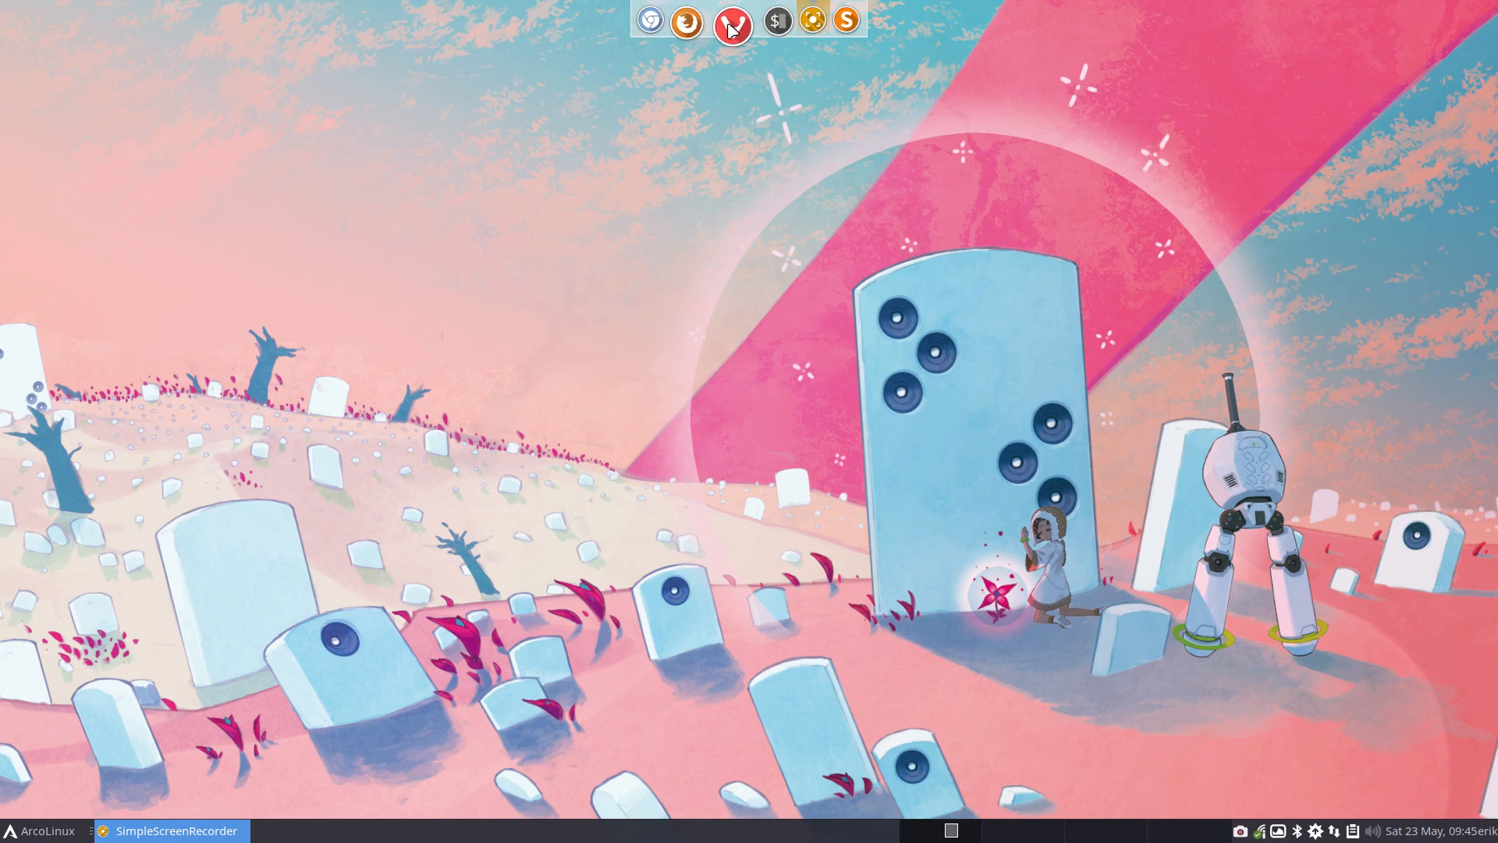
Show the desktop, launch Chromium, dismiss its default-browser notice and load arcolinuxiso.com
{"action": "left_click", "coordinate": [771, 289]}
{"action": "key", "text": "ctrl+alt+d"}
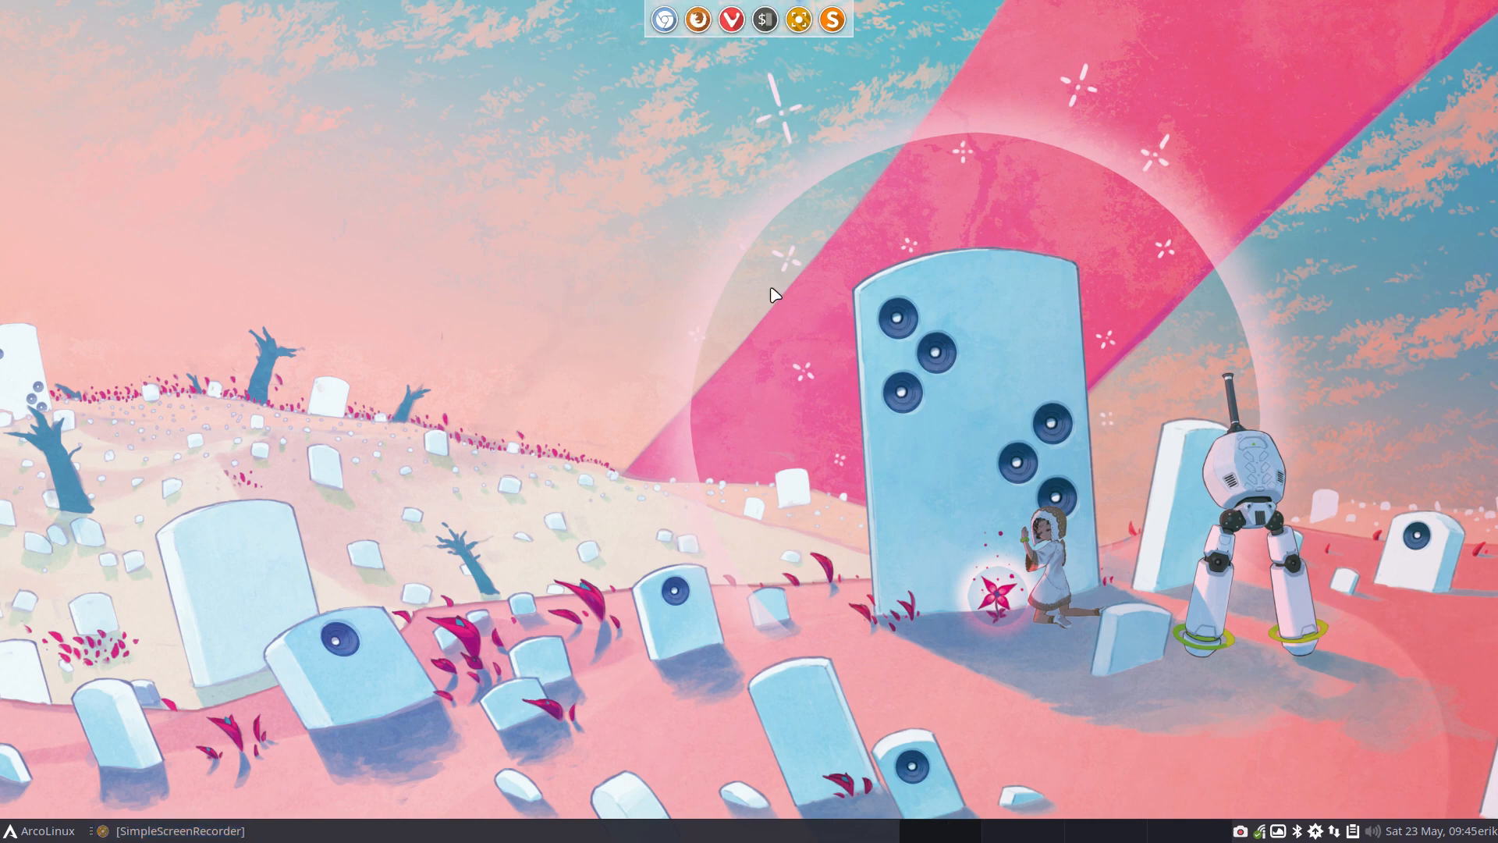
{"action": "key", "text": "ctrl+alt+g"}
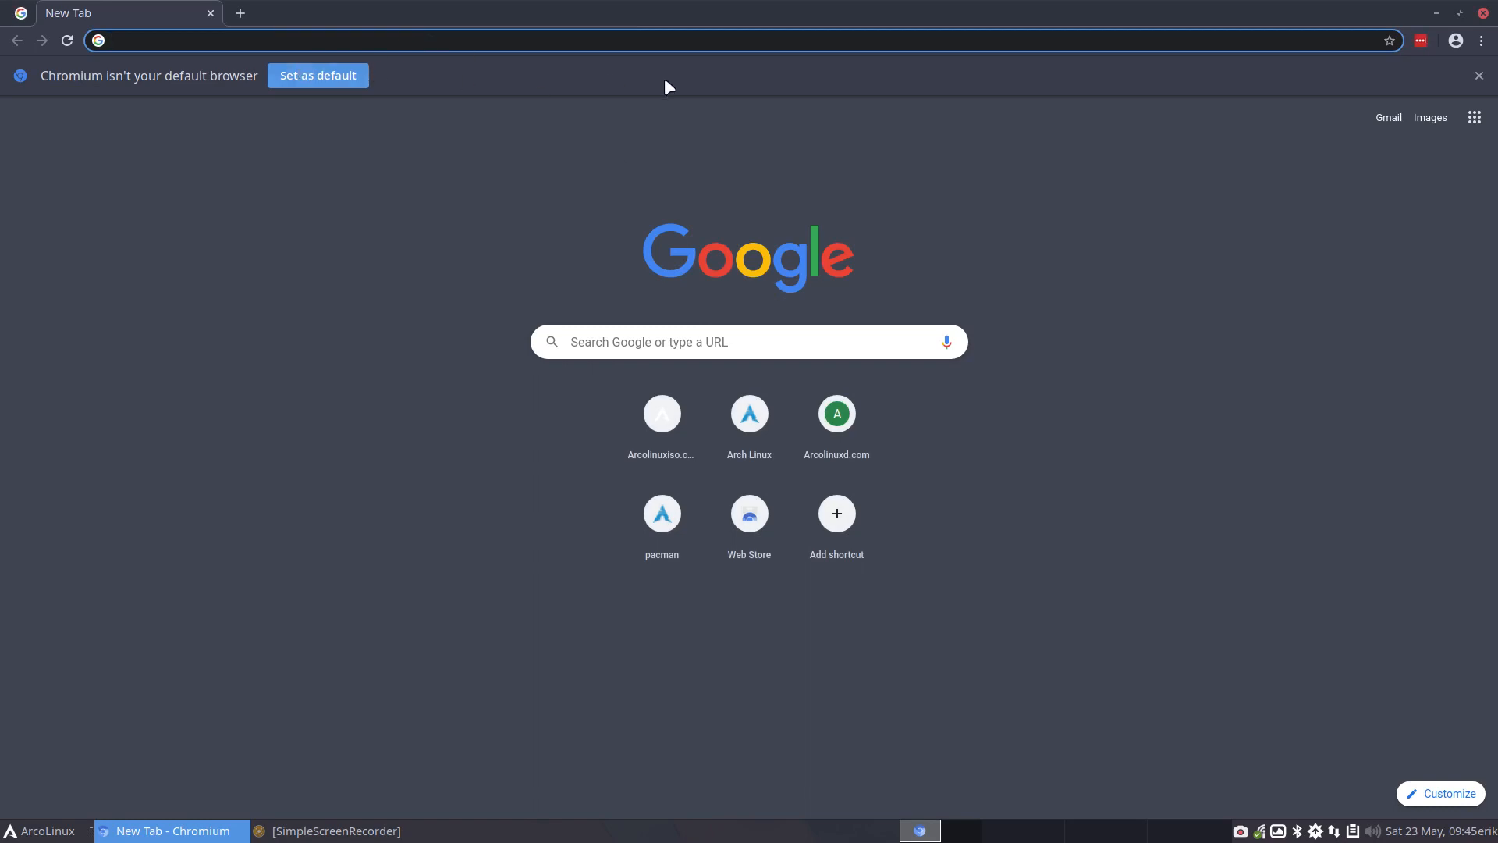
{"action": "left_click", "coordinate": [1481, 76]}
{"action": "type", "text": "arcolinu"}
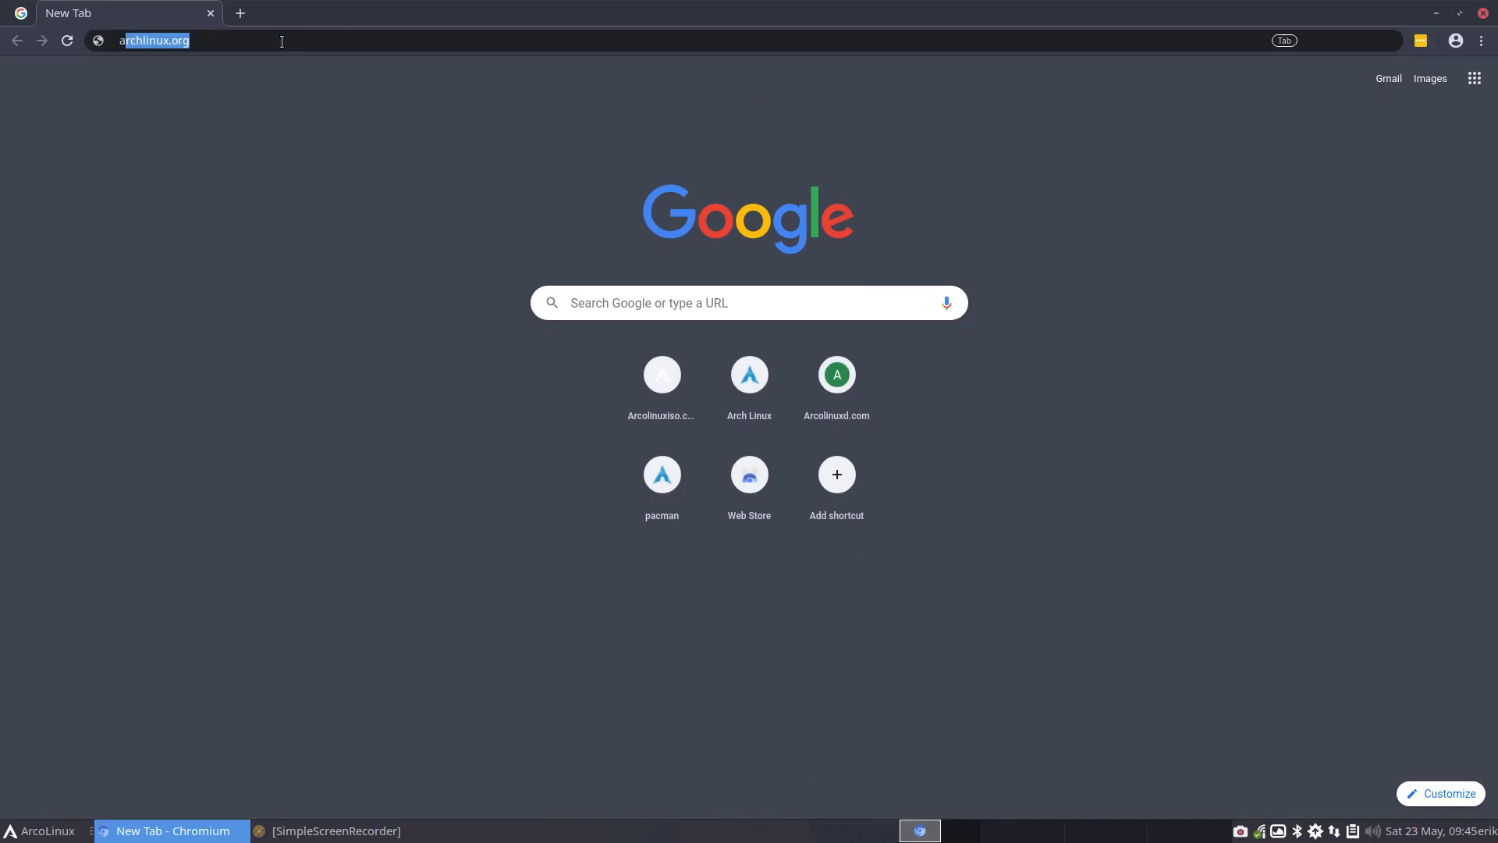
{"action": "type", "text": "xiso"}
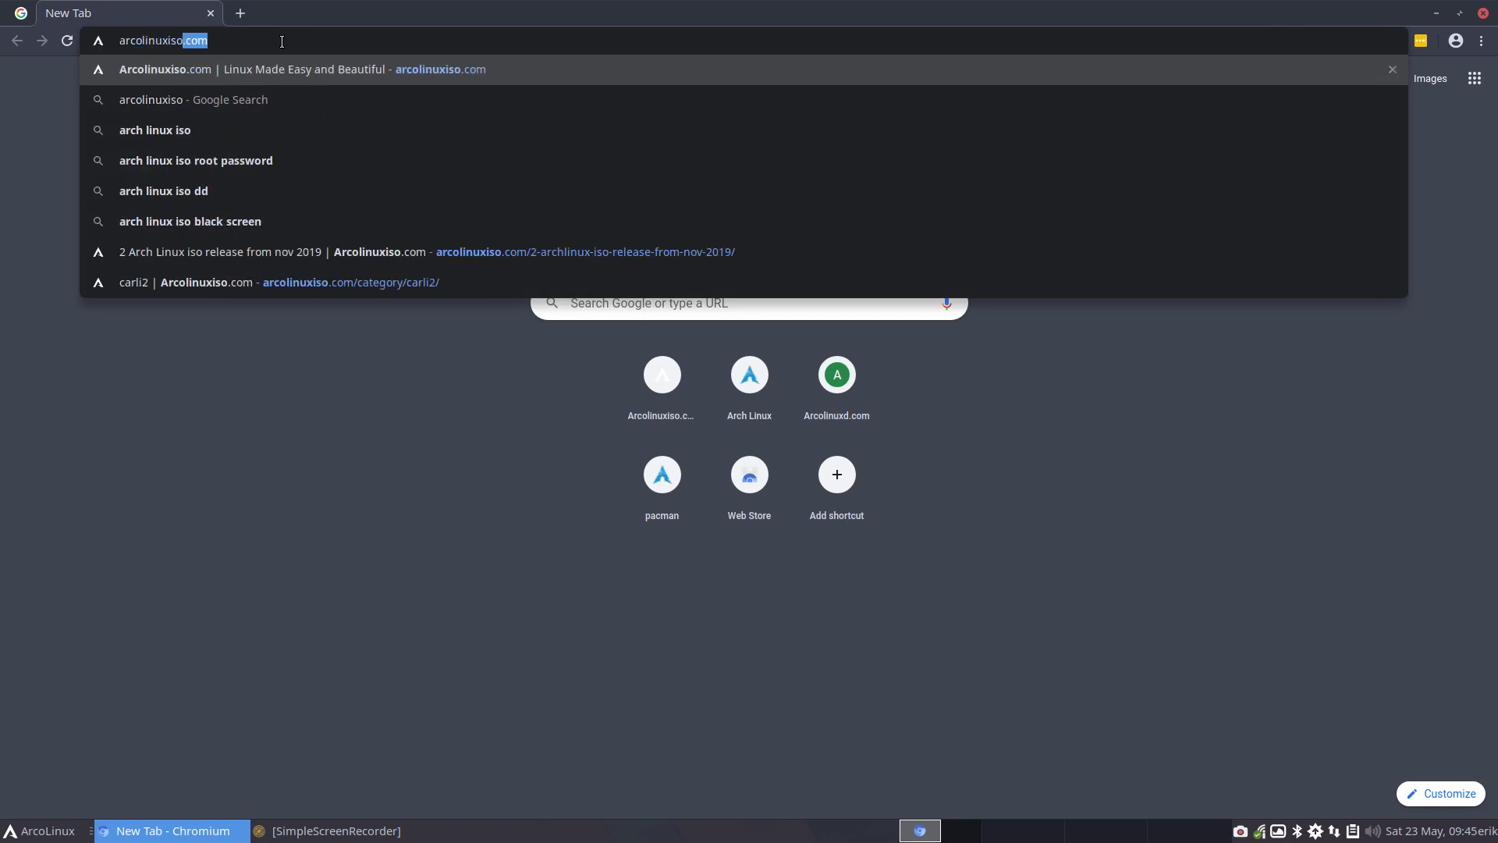
{"action": "key", "text": "Return"}
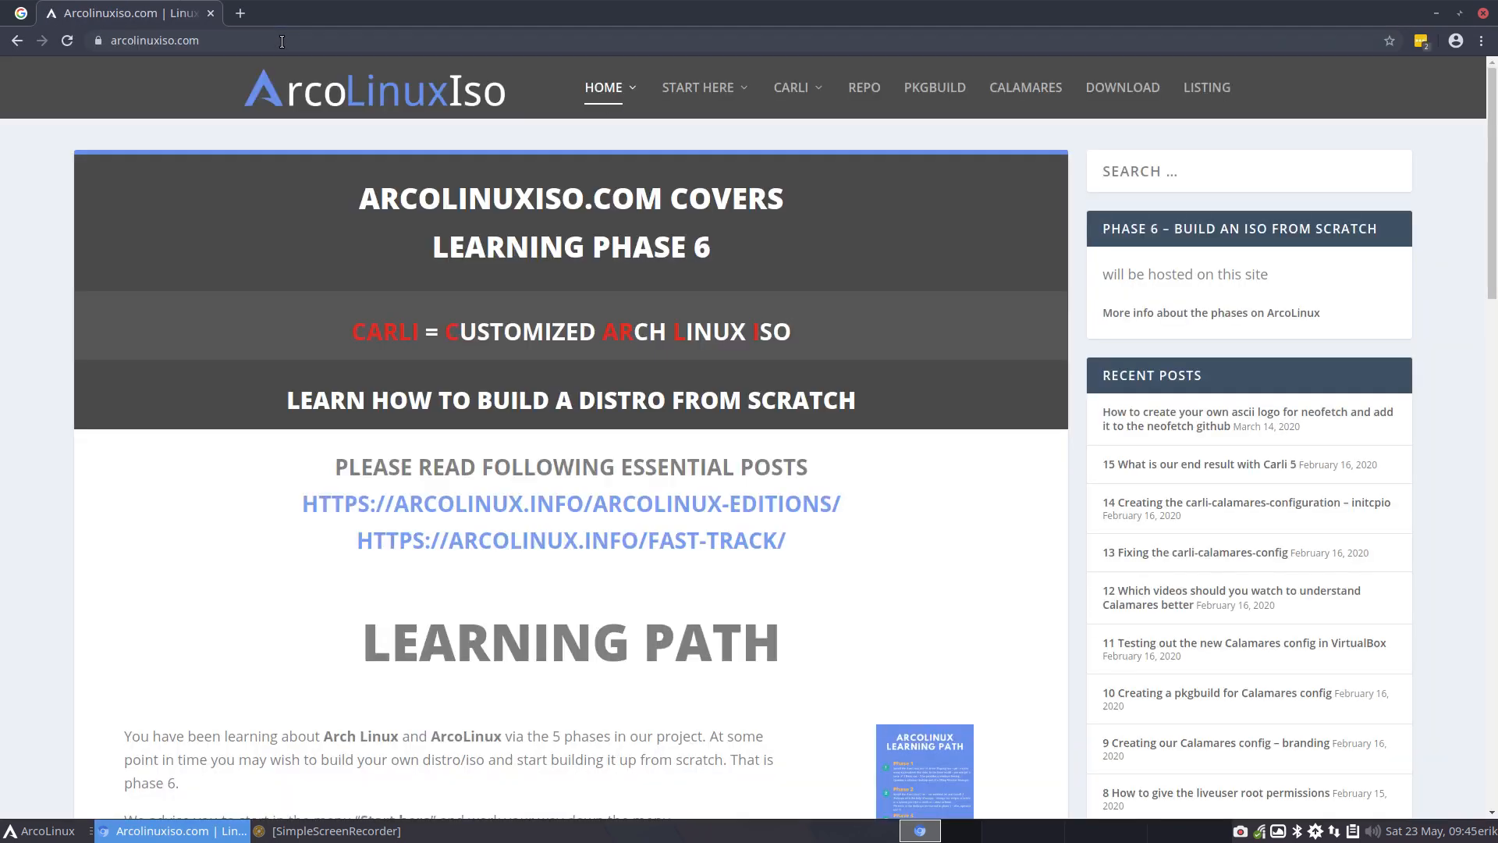
Examine the site's home page, from the CARLI definition and learning path through to the latest articles
{"action": "left_click_drag", "start_coordinate": [334, 327], "coordinate": [779, 320]}
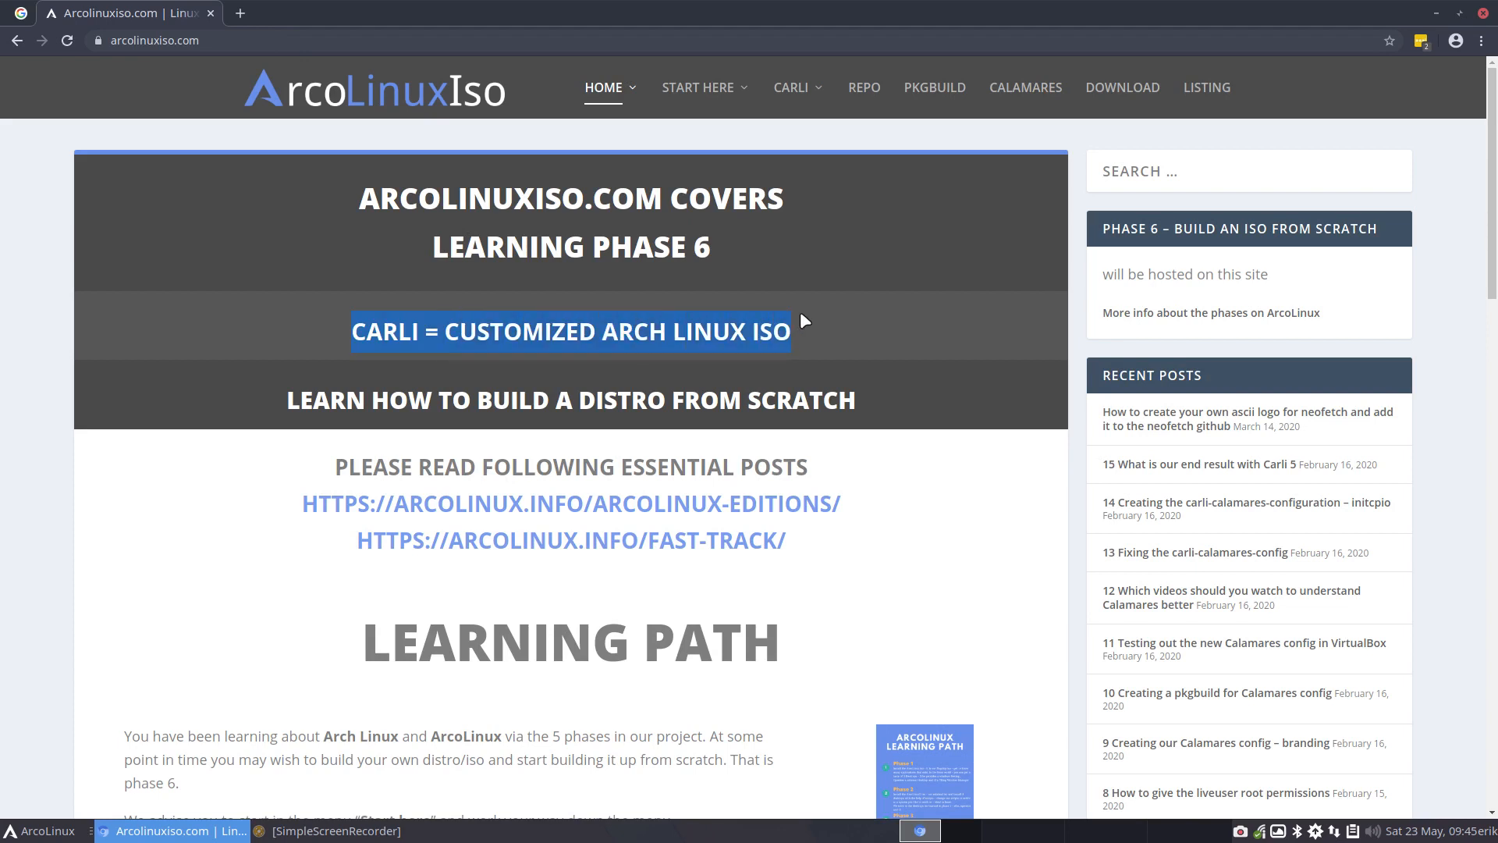
{"action": "scroll", "coordinate": [361, 322], "scroll_direction": "down", "scroll_amount": 5}
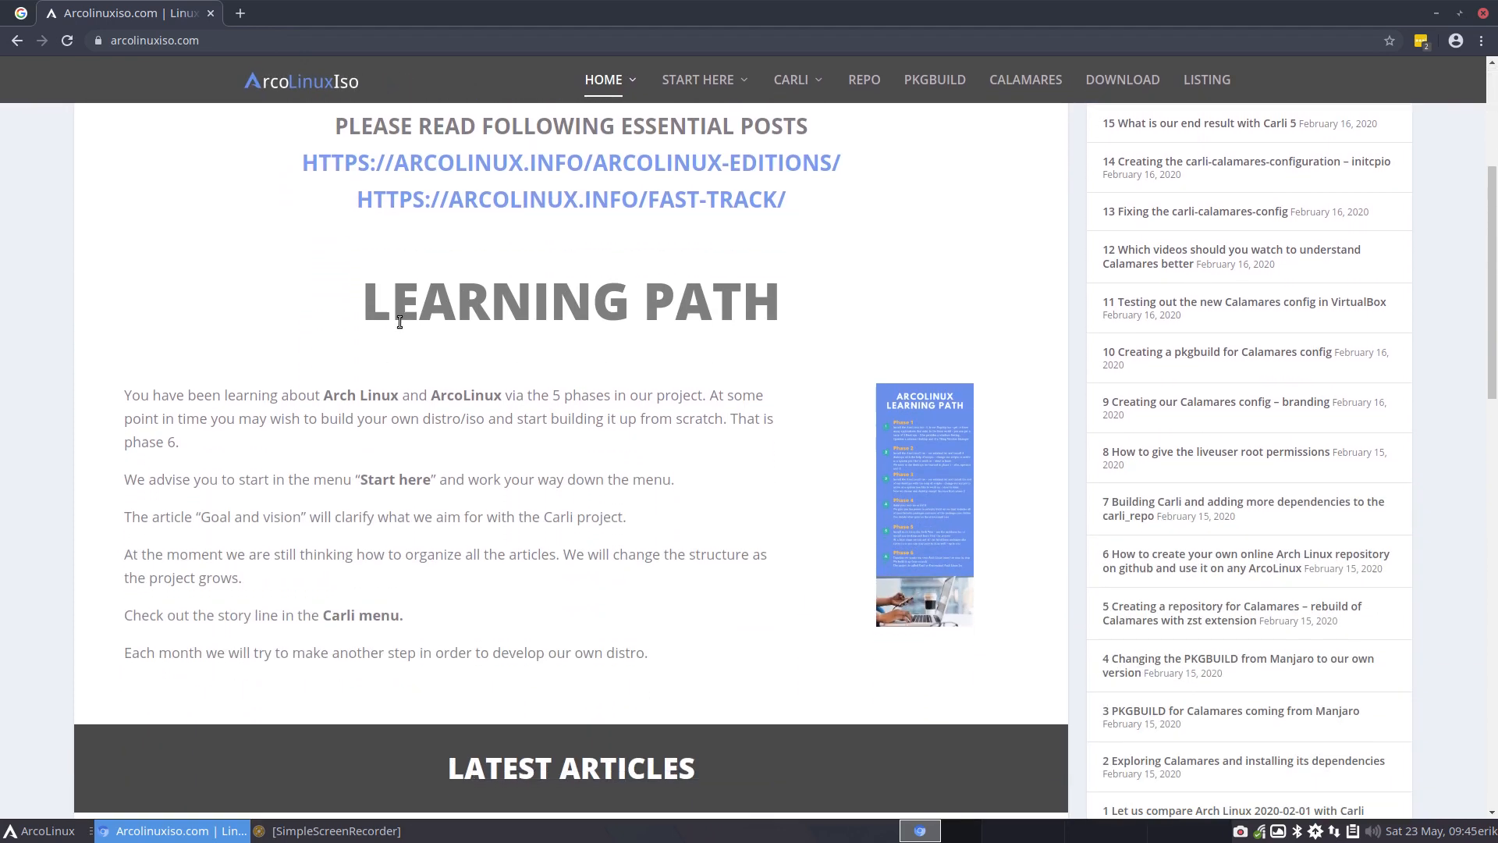
{"action": "scroll", "coordinate": [361, 321], "scroll_direction": "down", "scroll_amount": 7}
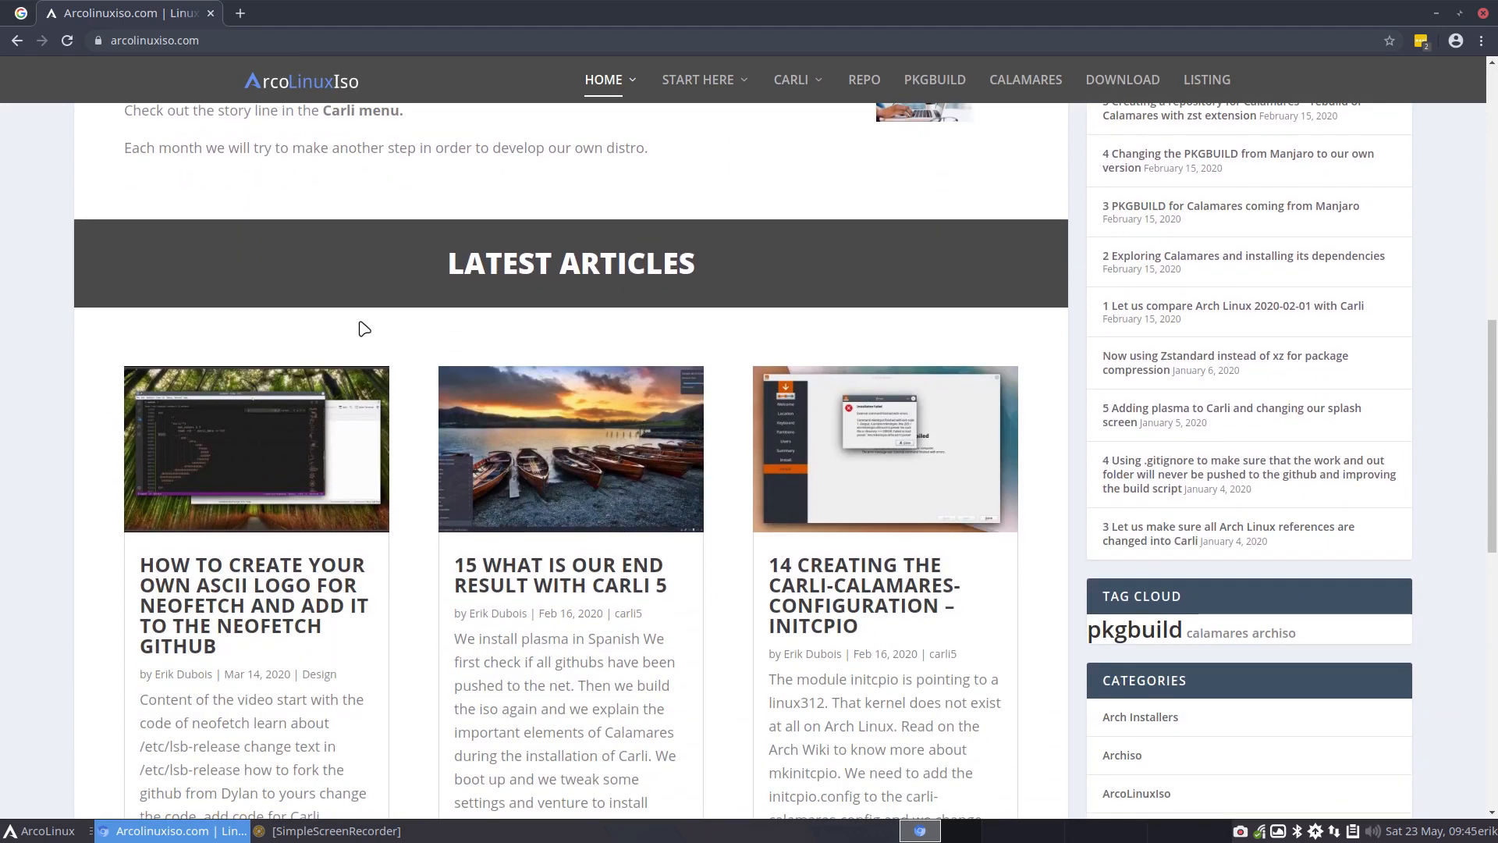
{"action": "scroll", "coordinate": [364, 328], "scroll_direction": "down", "scroll_amount": 6}
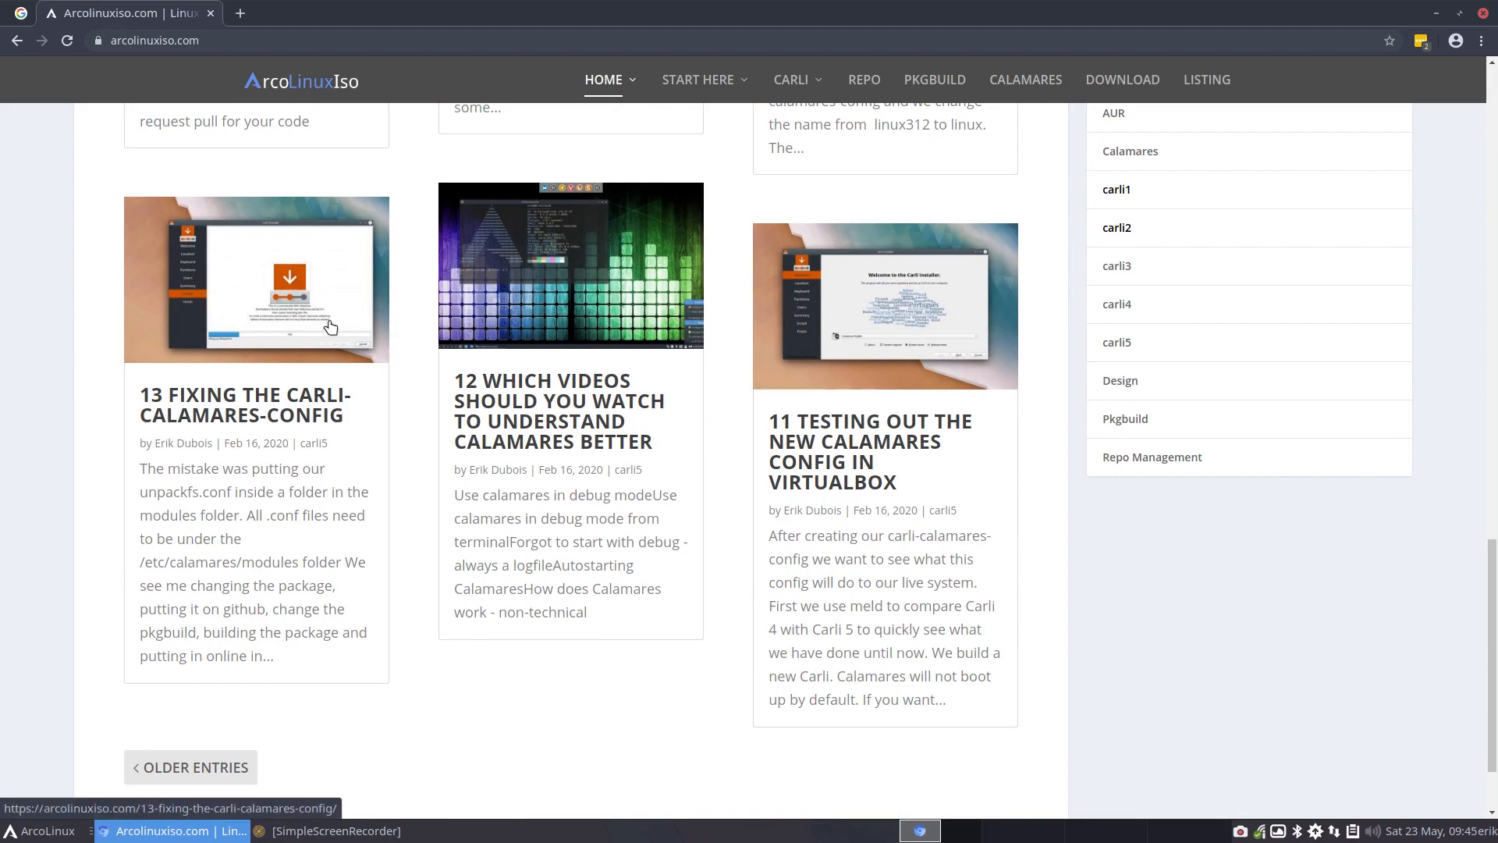
{"action": "scroll", "coordinate": [783, 371], "scroll_direction": "up", "scroll_amount": 15}
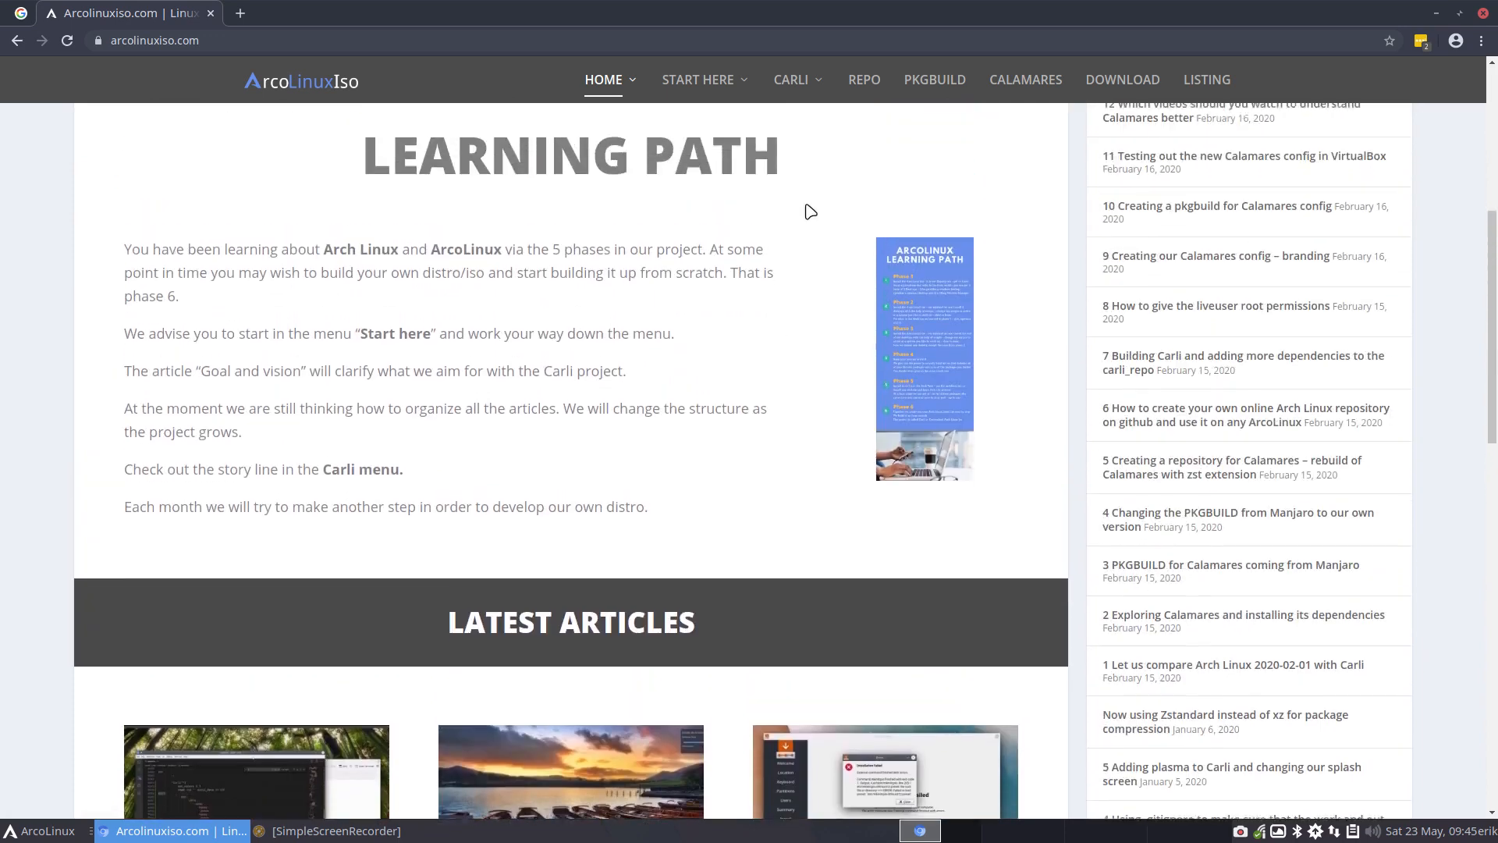
Open the Carli 1 category and look through its articles
{"action": "mouse_move", "coordinate": [808, 96]}
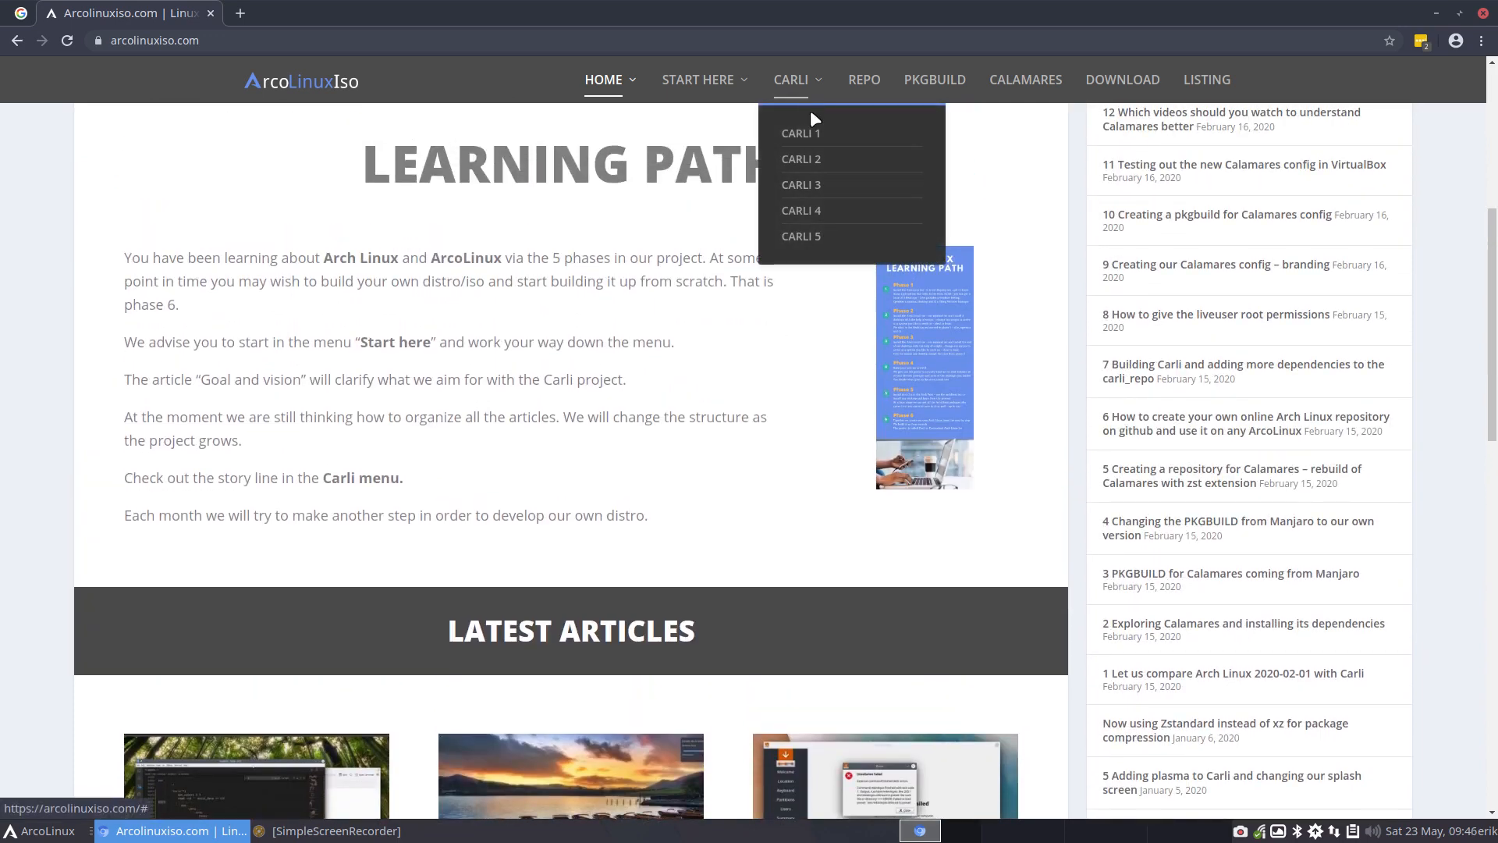
{"action": "left_click", "coordinate": [813, 131]}
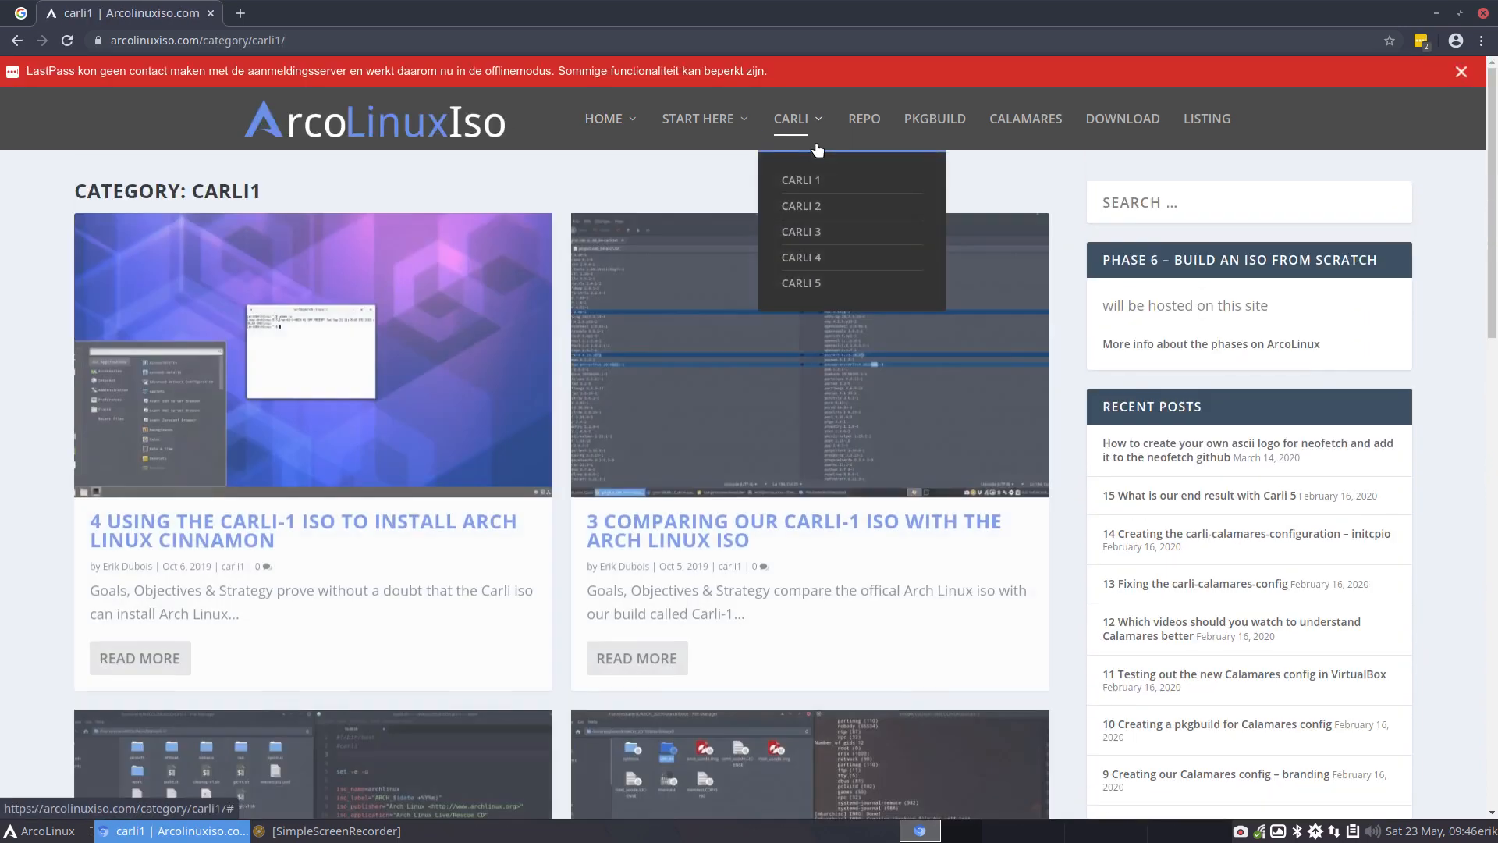
{"action": "scroll", "coordinate": [812, 546], "scroll_direction": "down", "scroll_amount": 7}
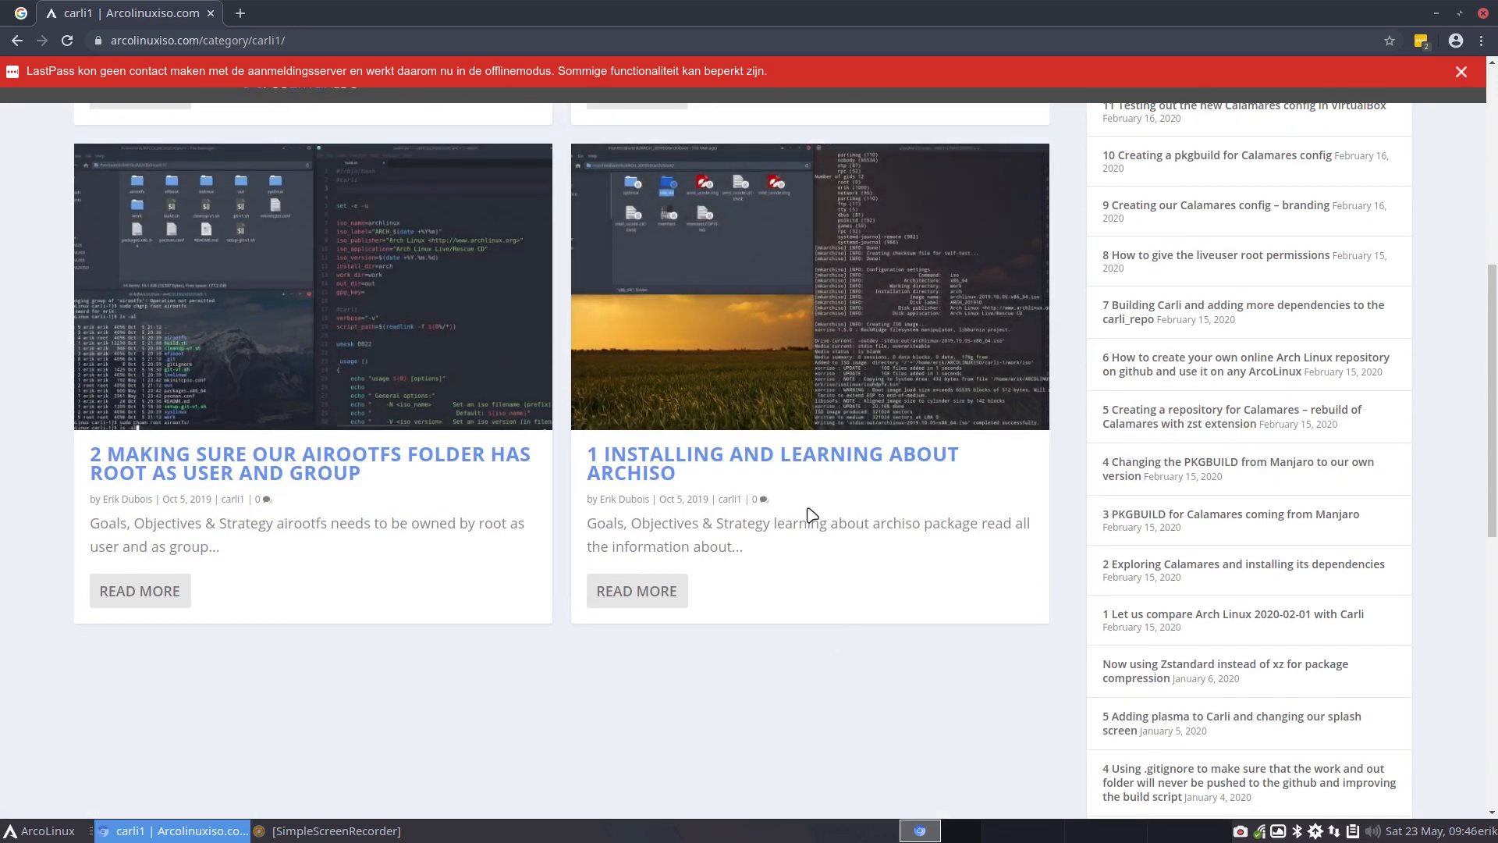
{"action": "scroll", "coordinate": [811, 515], "scroll_direction": "up", "scroll_amount": 7}
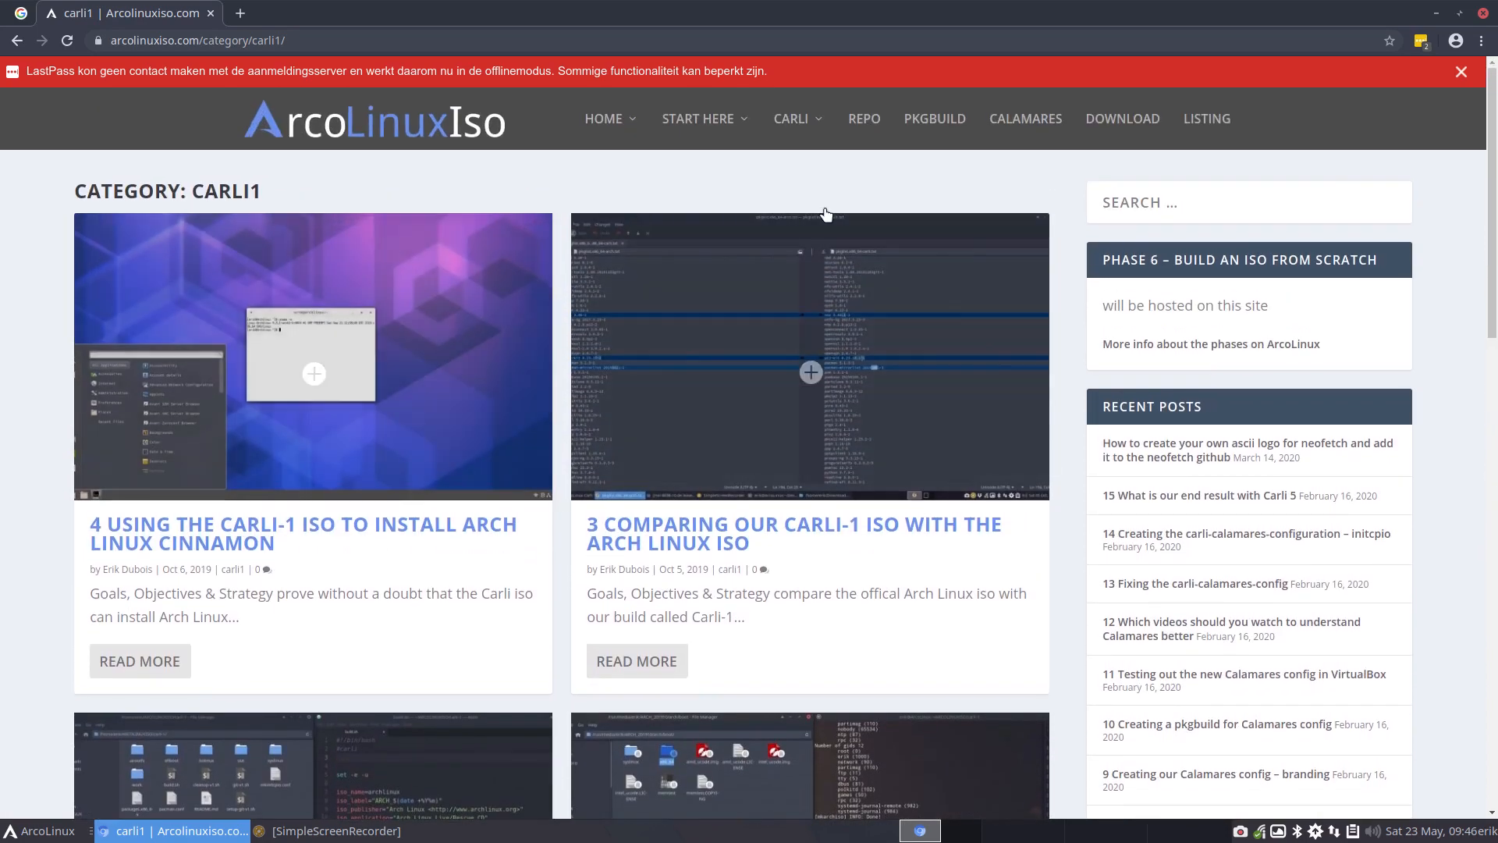
Switch to the Carli 2 category and look over its articles
{"action": "left_click", "coordinate": [790, 114]}
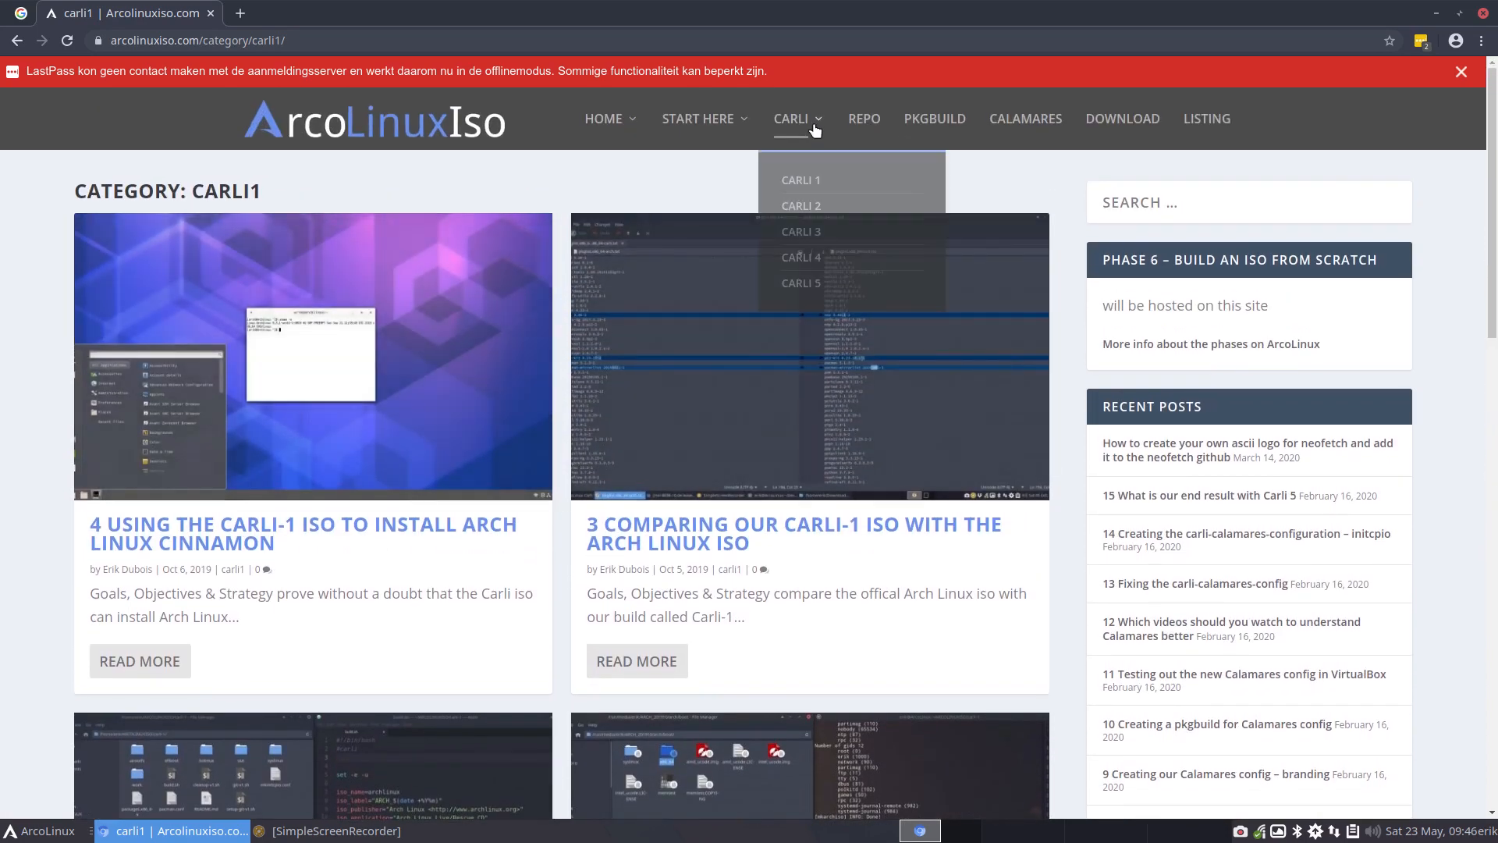
{"action": "left_click", "coordinate": [815, 209]}
{"action": "scroll", "coordinate": [777, 453], "scroll_direction": "down", "scroll_amount": 2}
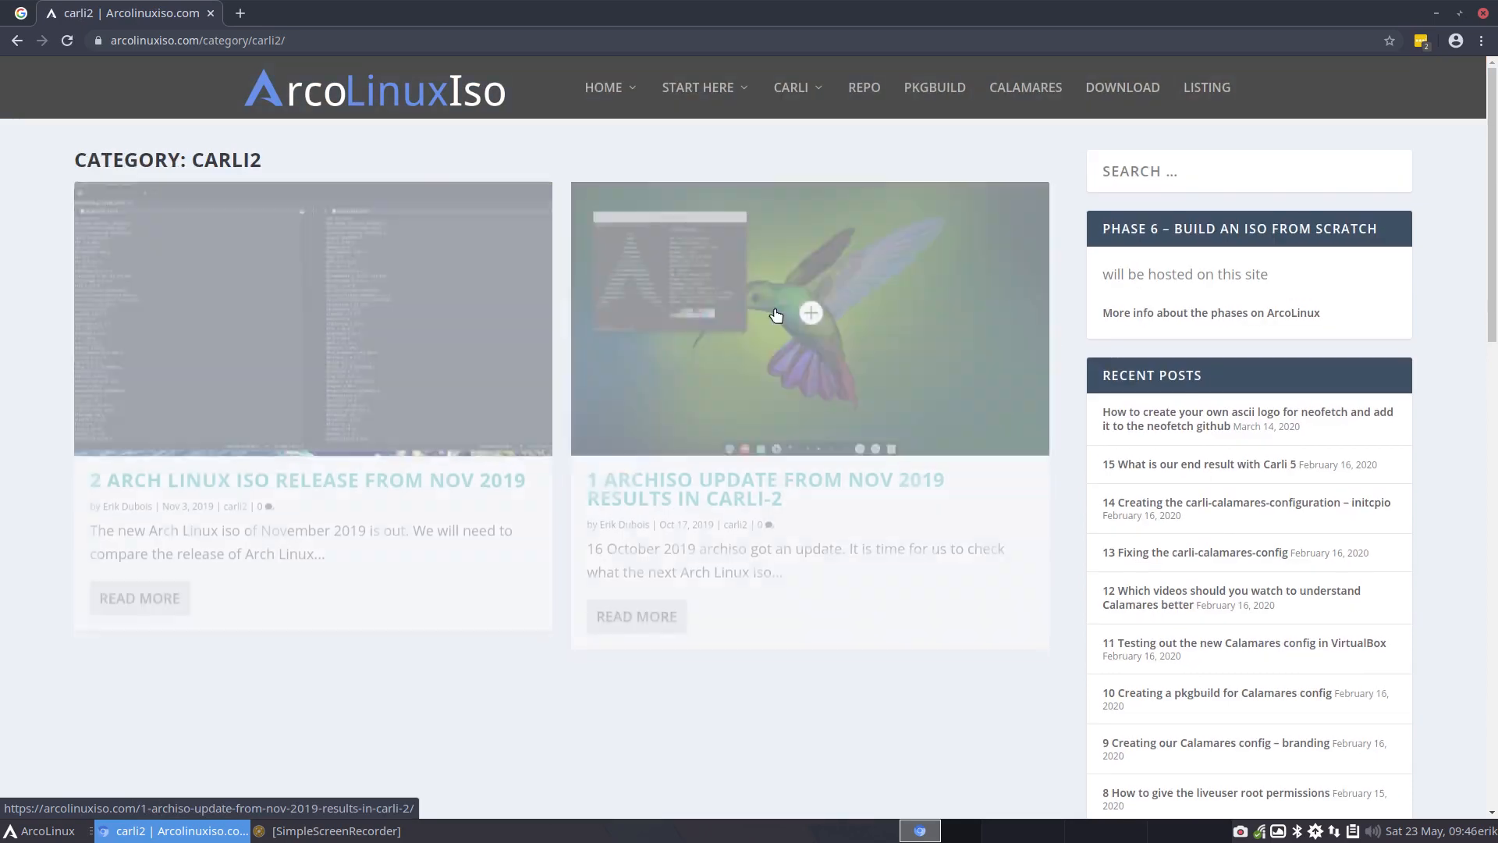
{"action": "scroll", "coordinate": [776, 457], "scroll_direction": "up", "scroll_amount": 2}
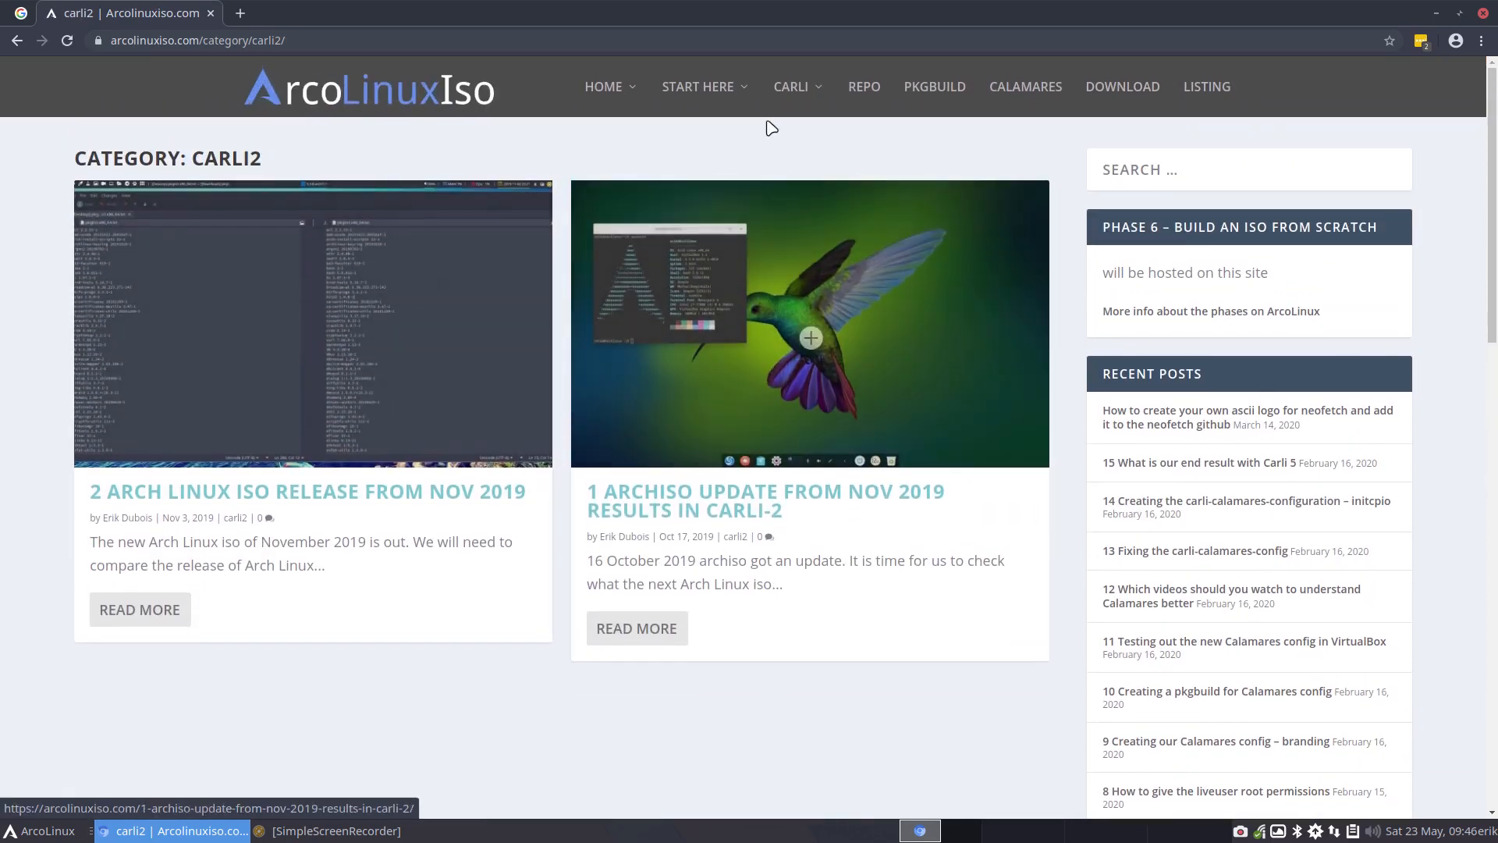
Switch to the Carli 5 category and view its newest articles
{"action": "mouse_move", "coordinate": [790, 88]}
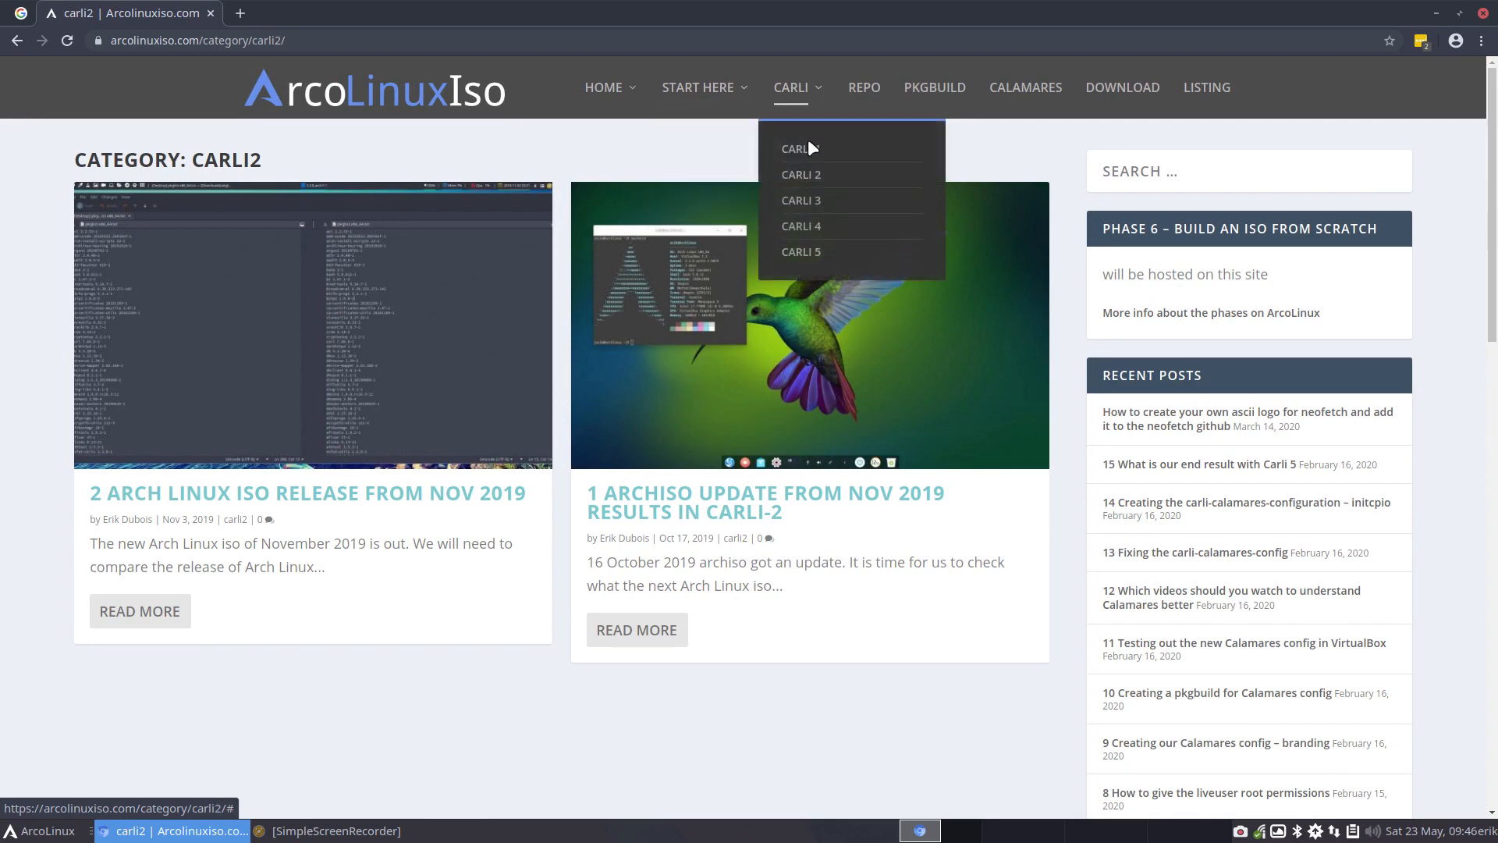
{"action": "left_click", "coordinate": [817, 255]}
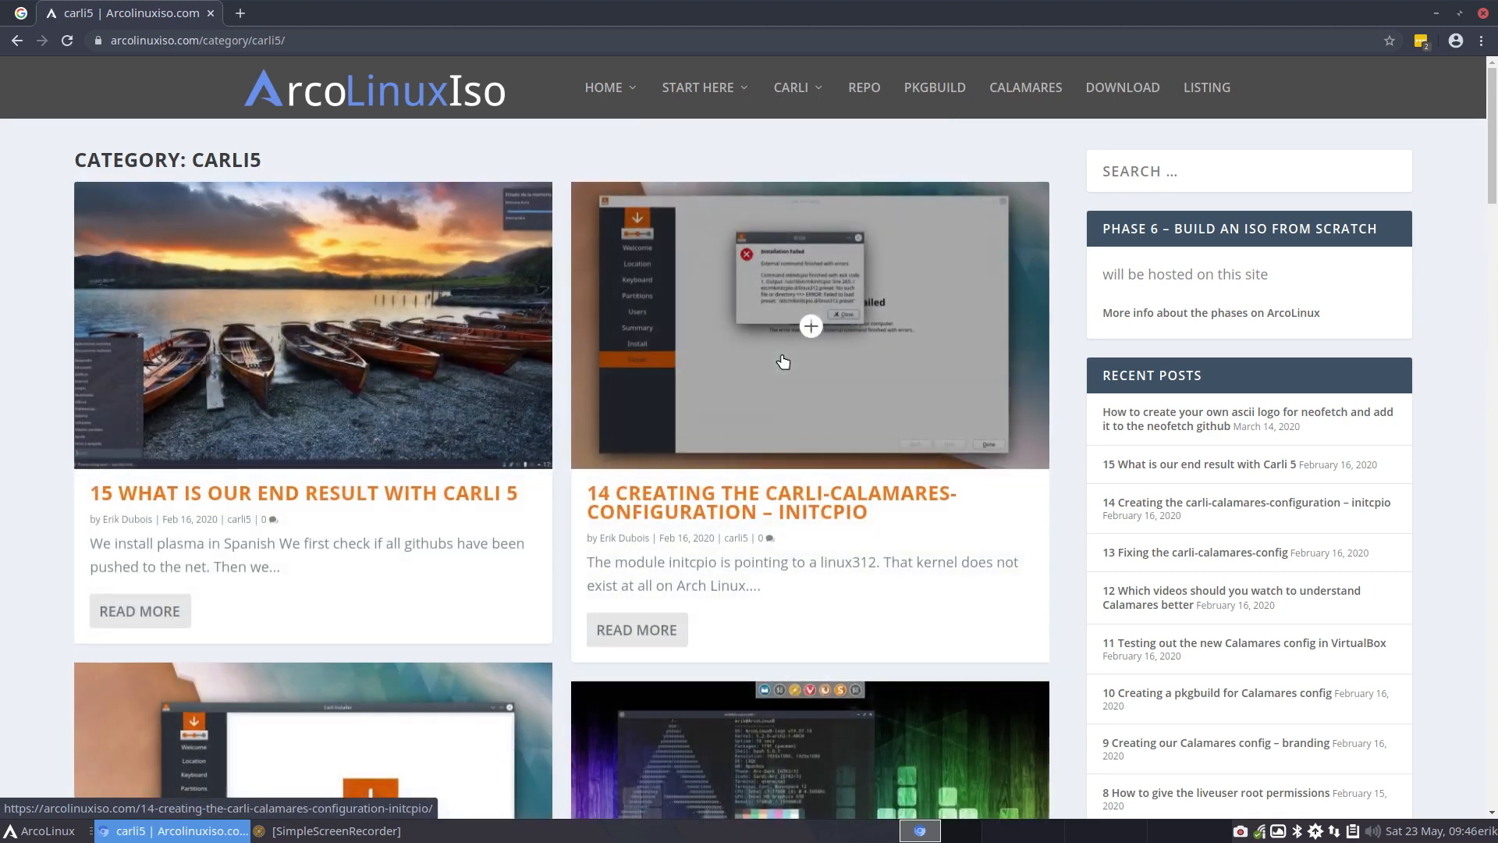
{"action": "scroll", "coordinate": [787, 368], "scroll_direction": "down", "scroll_amount": 1}
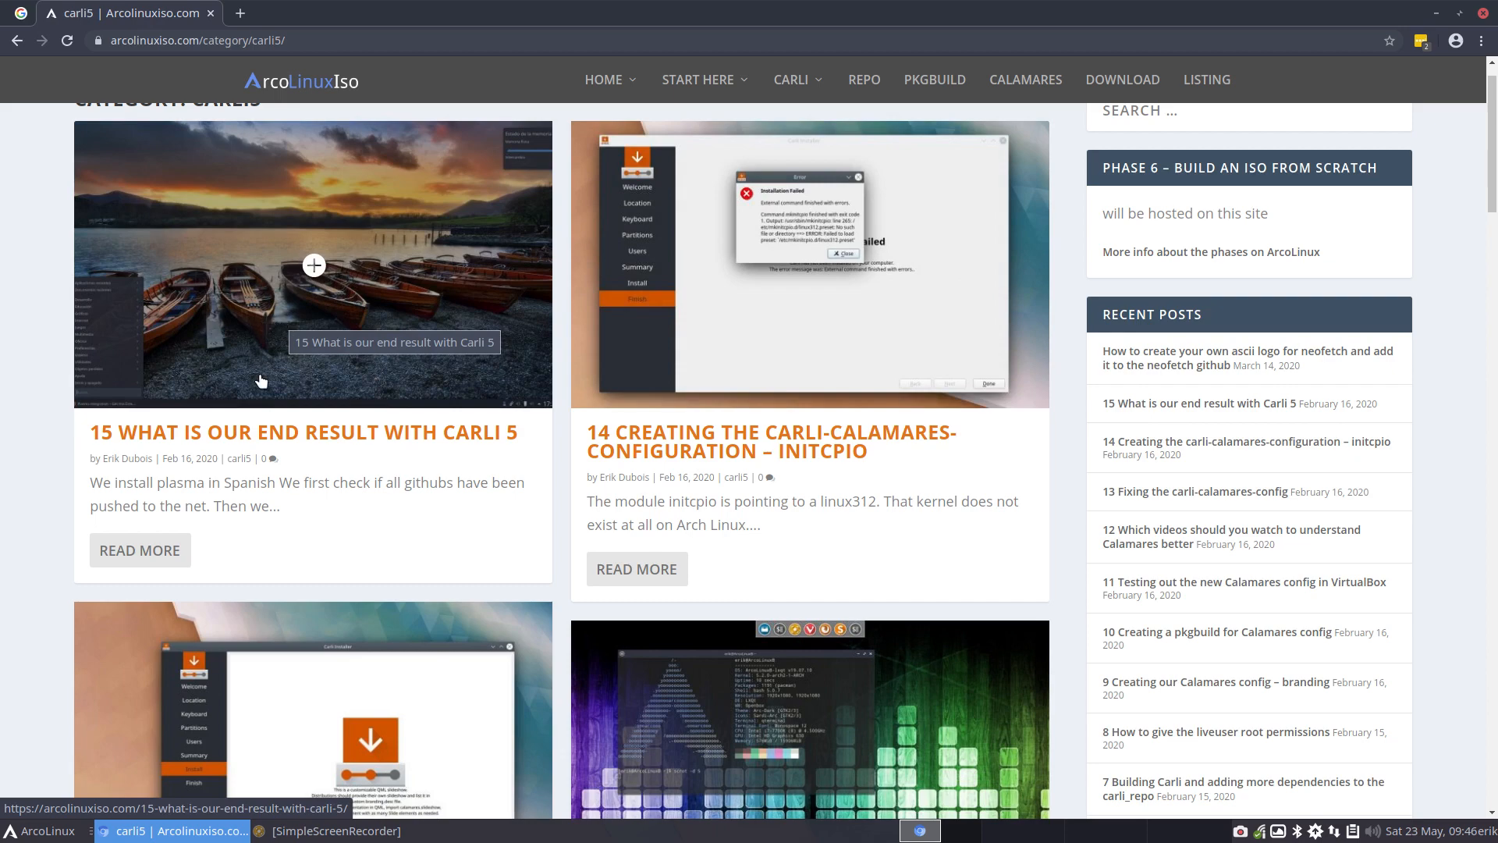
Open the article "15 What is our end result with Carli 5" and enlarge its desktop screenshot
{"action": "left_click", "coordinate": [426, 377]}
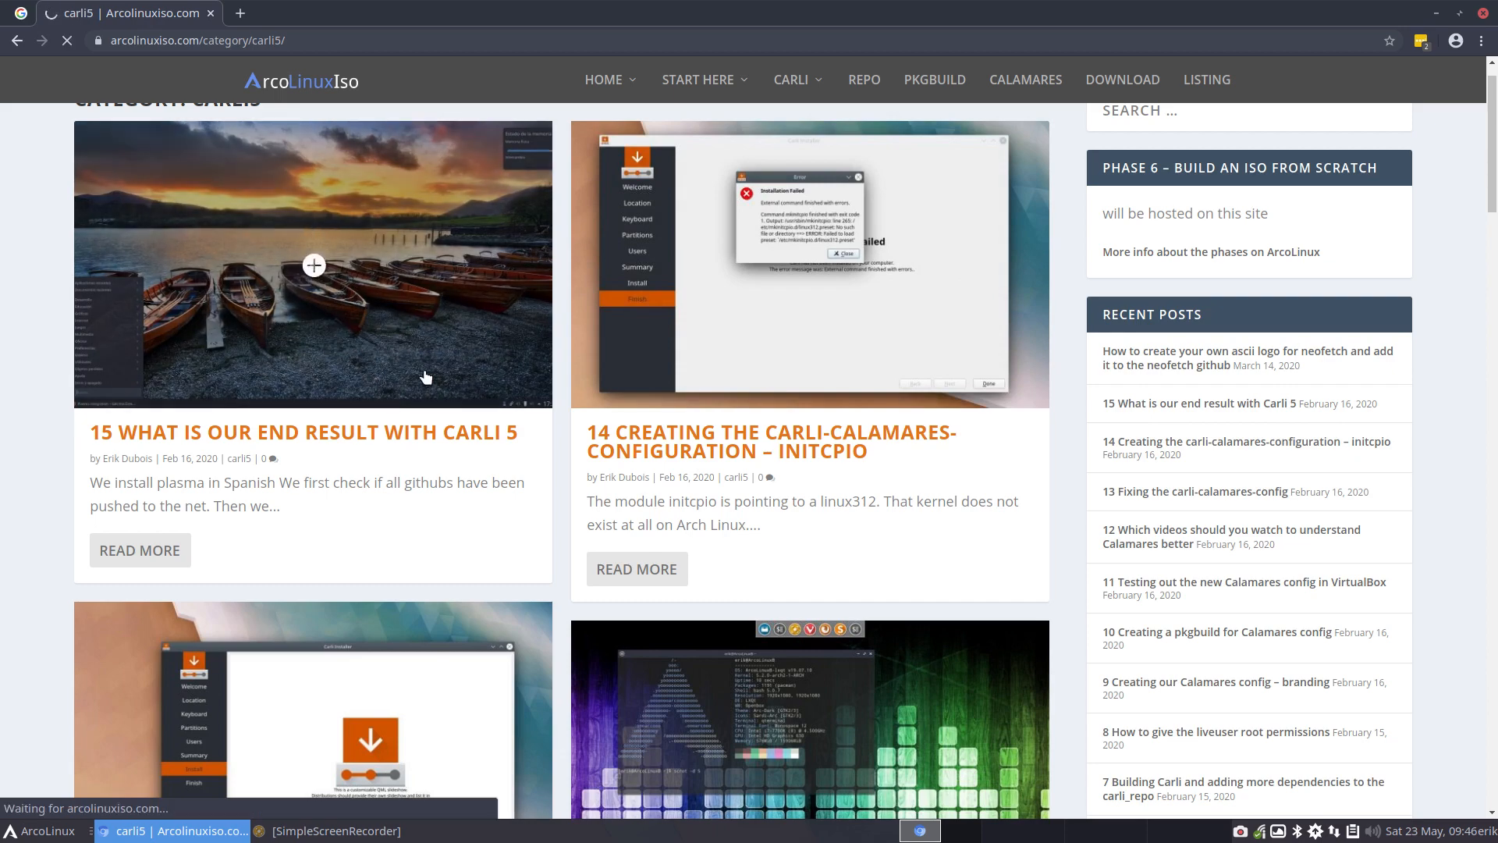
{"action": "scroll", "coordinate": [425, 377], "scroll_direction": "down", "scroll_amount": 3}
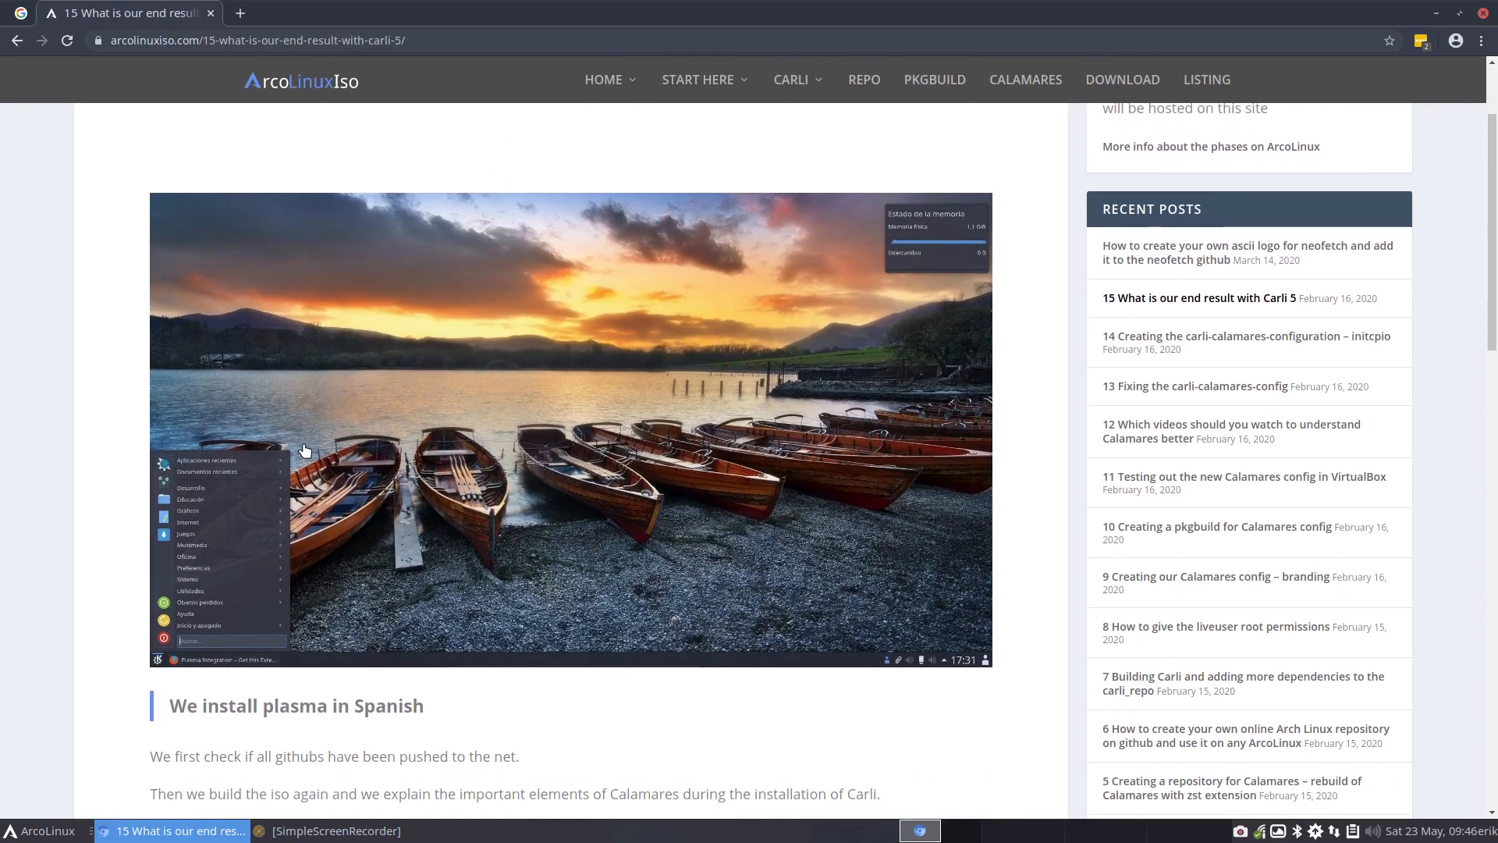
{"action": "left_click", "coordinate": [287, 453]}
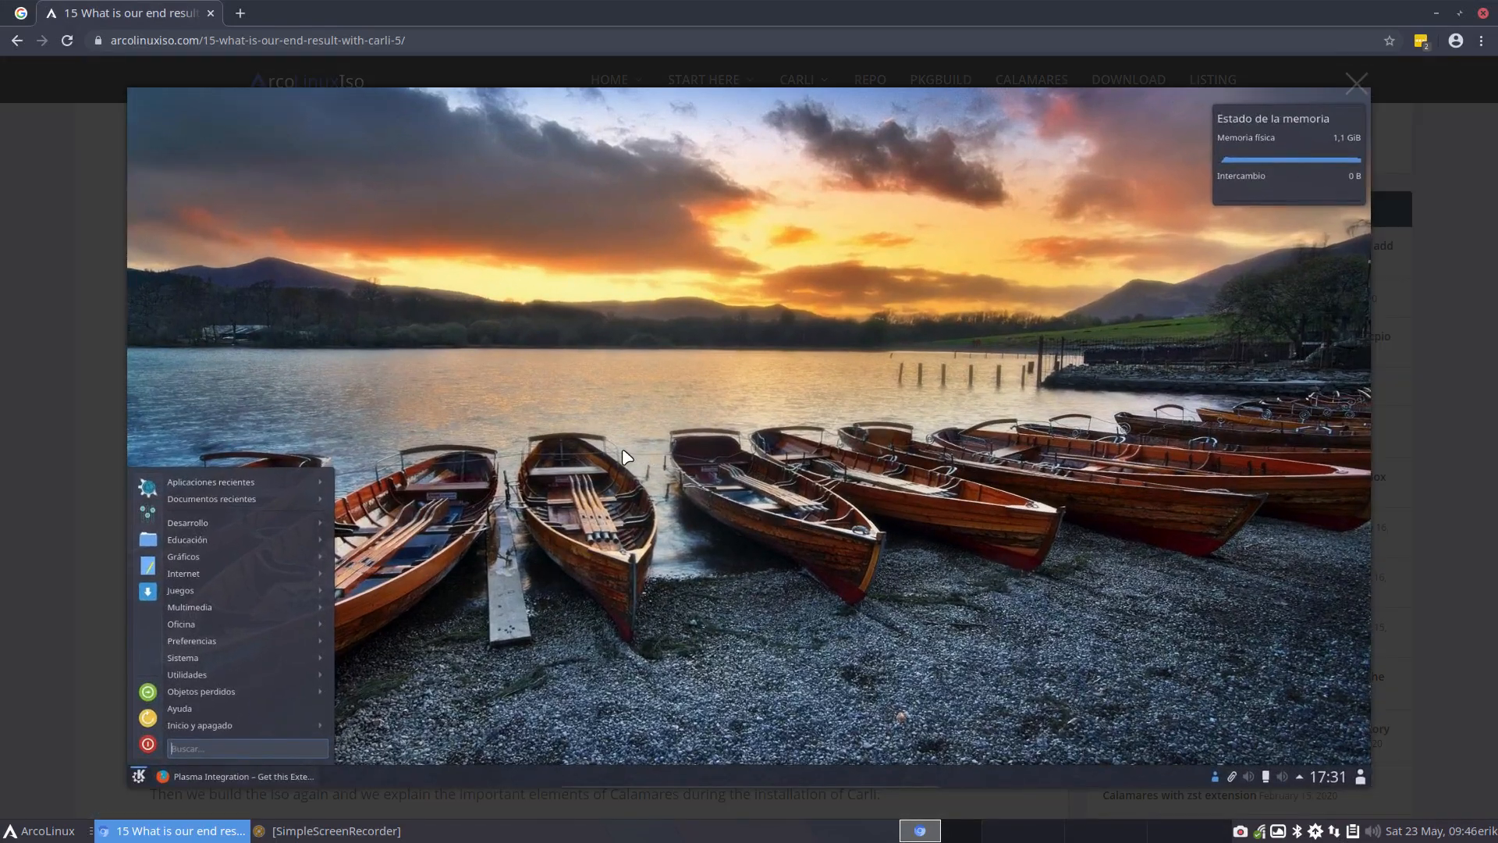
Load arcolinux.info in a new browser tab
{"action": "left_click", "coordinate": [238, 13]}
{"action": "type", "text": "arcoinux"}
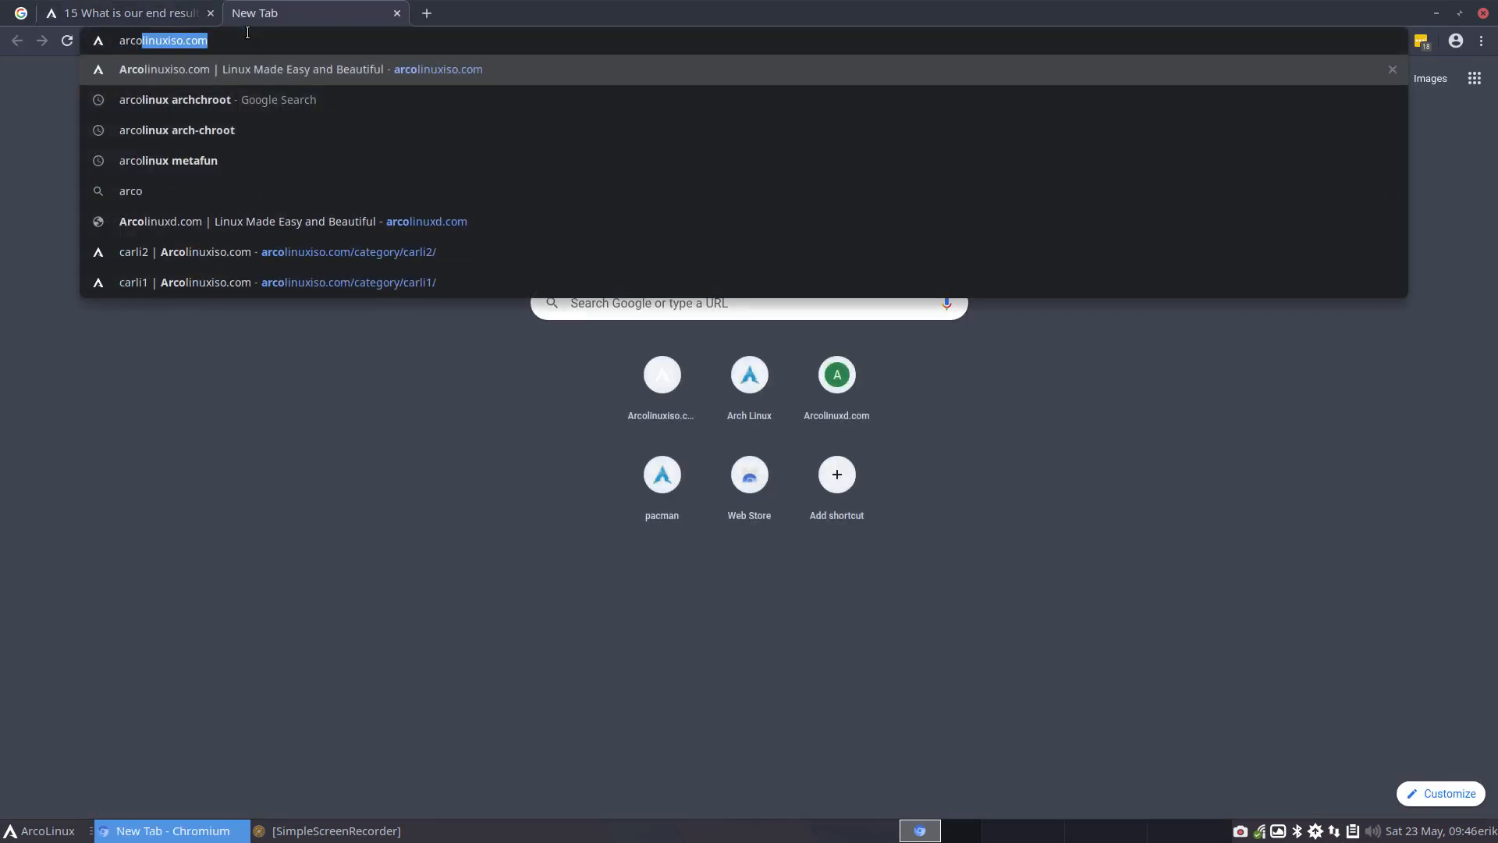
{"action": "key", "text": "BackSpace"}
{"action": "key", "text": "BackSpace"}
{"action": "key", "text": "BackSpace"}
{"action": "key", "text": "BackSpace"}
{"action": "type", "text": "lin"}
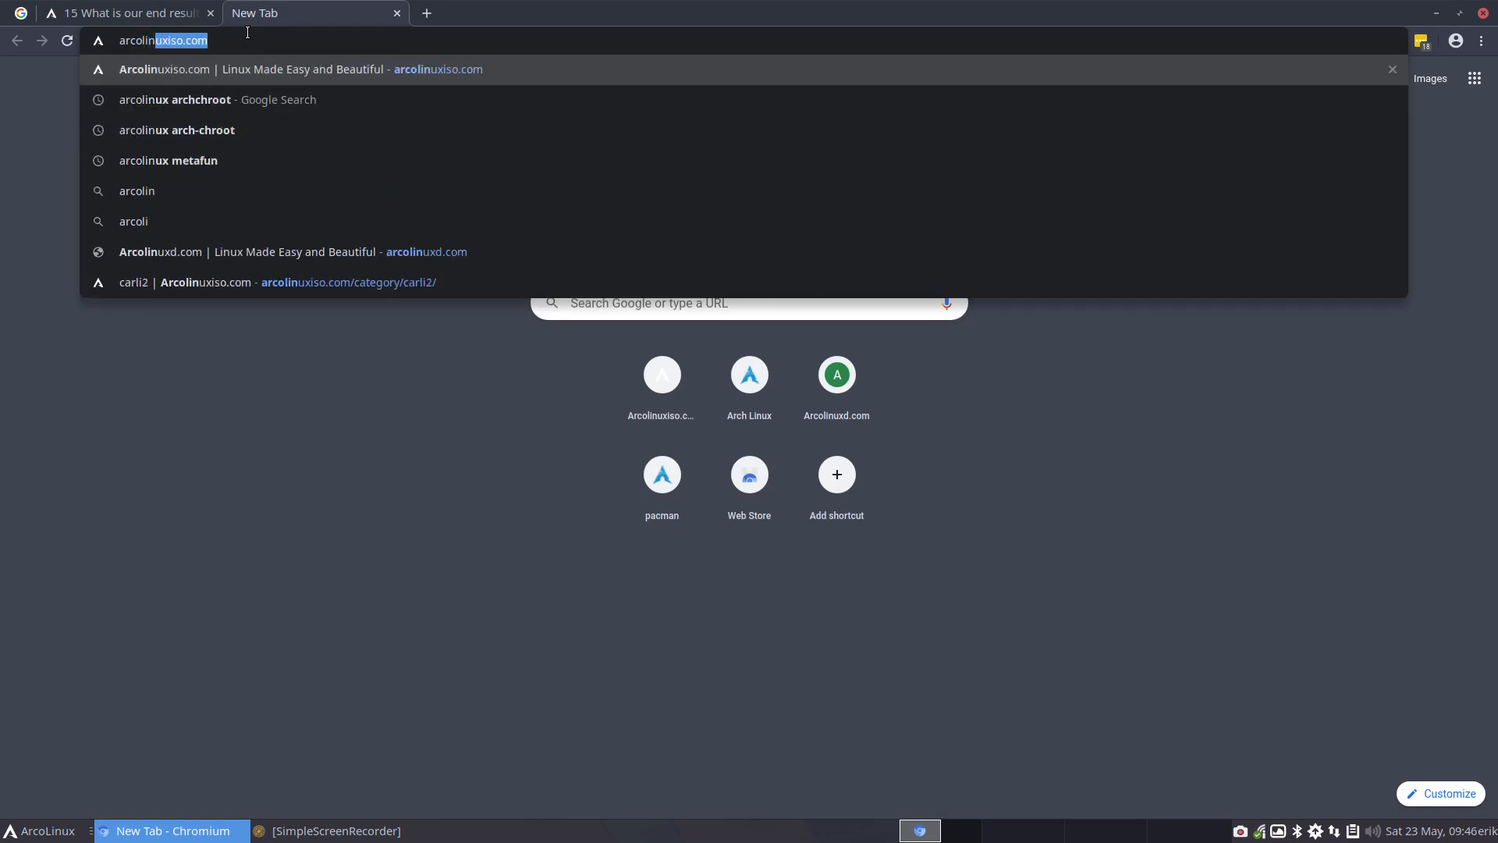
{"action": "type", "text": "ux.info"}
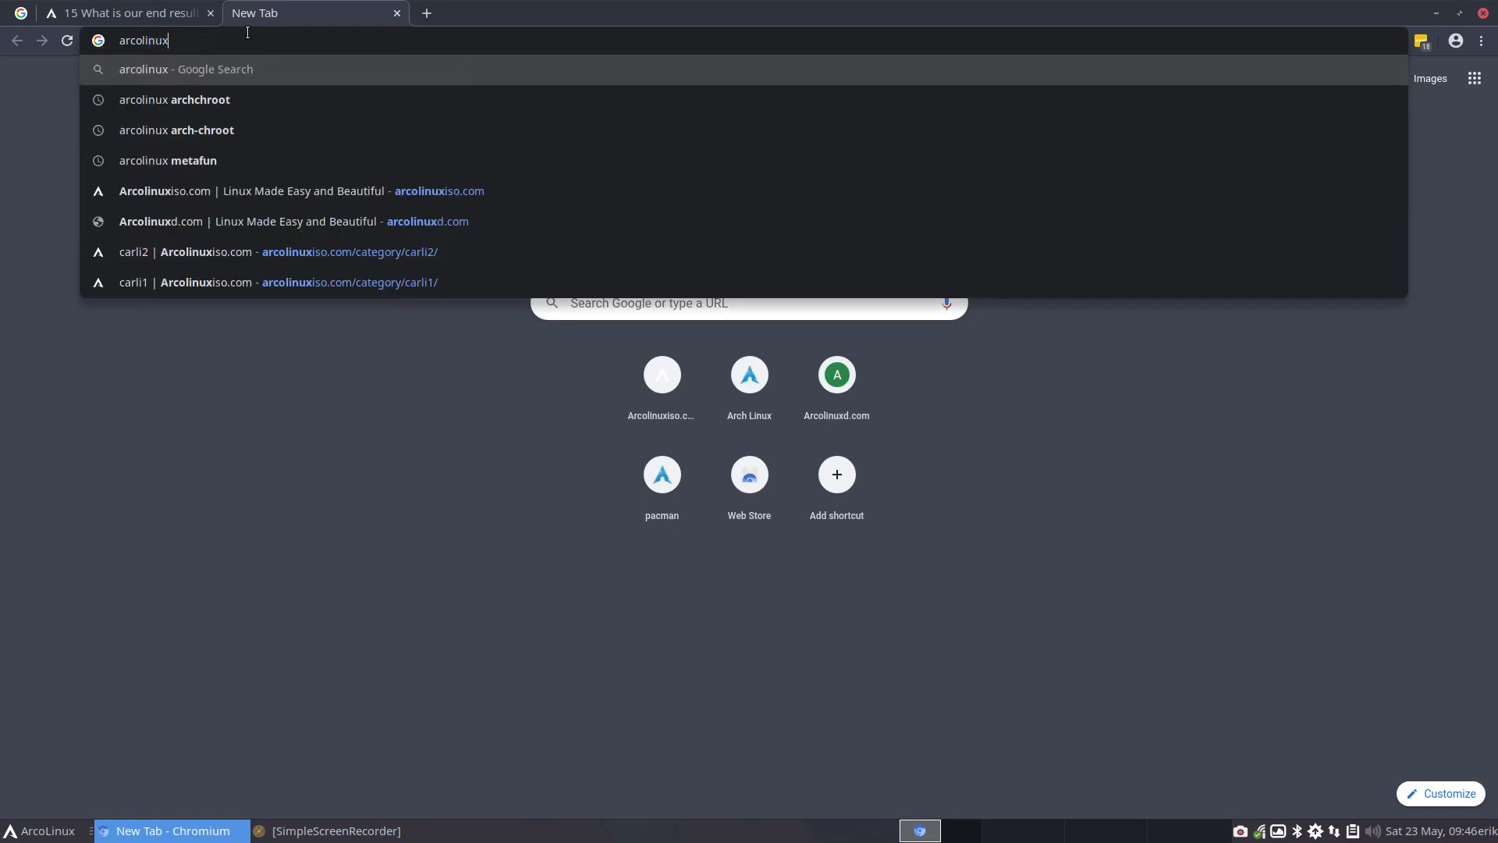
{"action": "key", "text": "Return"}
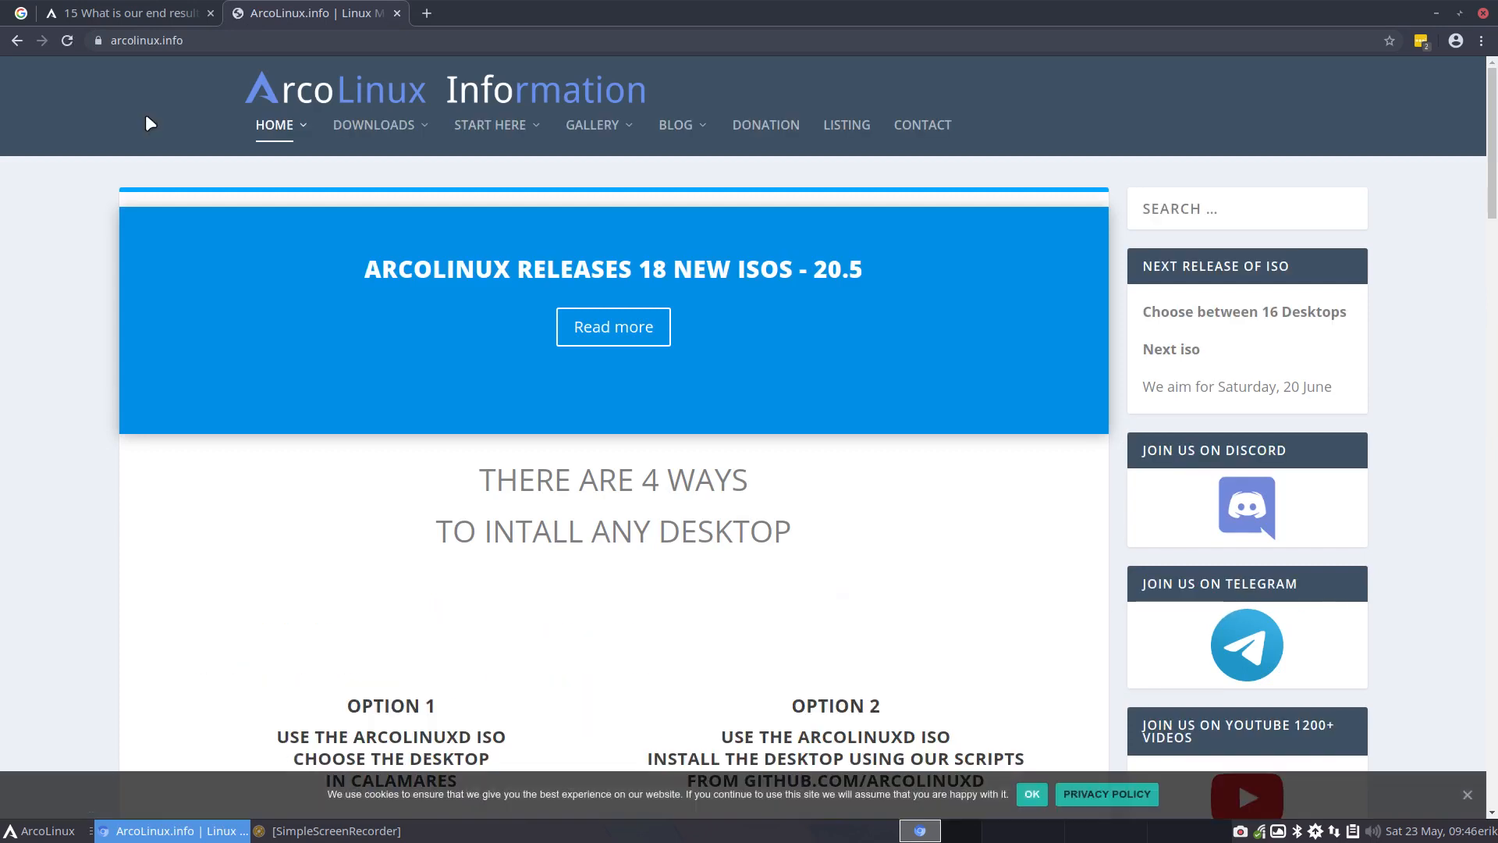
Find the ArcoLinux cheatsheet among the site's downloadable documents, download it and open the PDF
{"action": "mouse_move", "coordinate": [405, 149]}
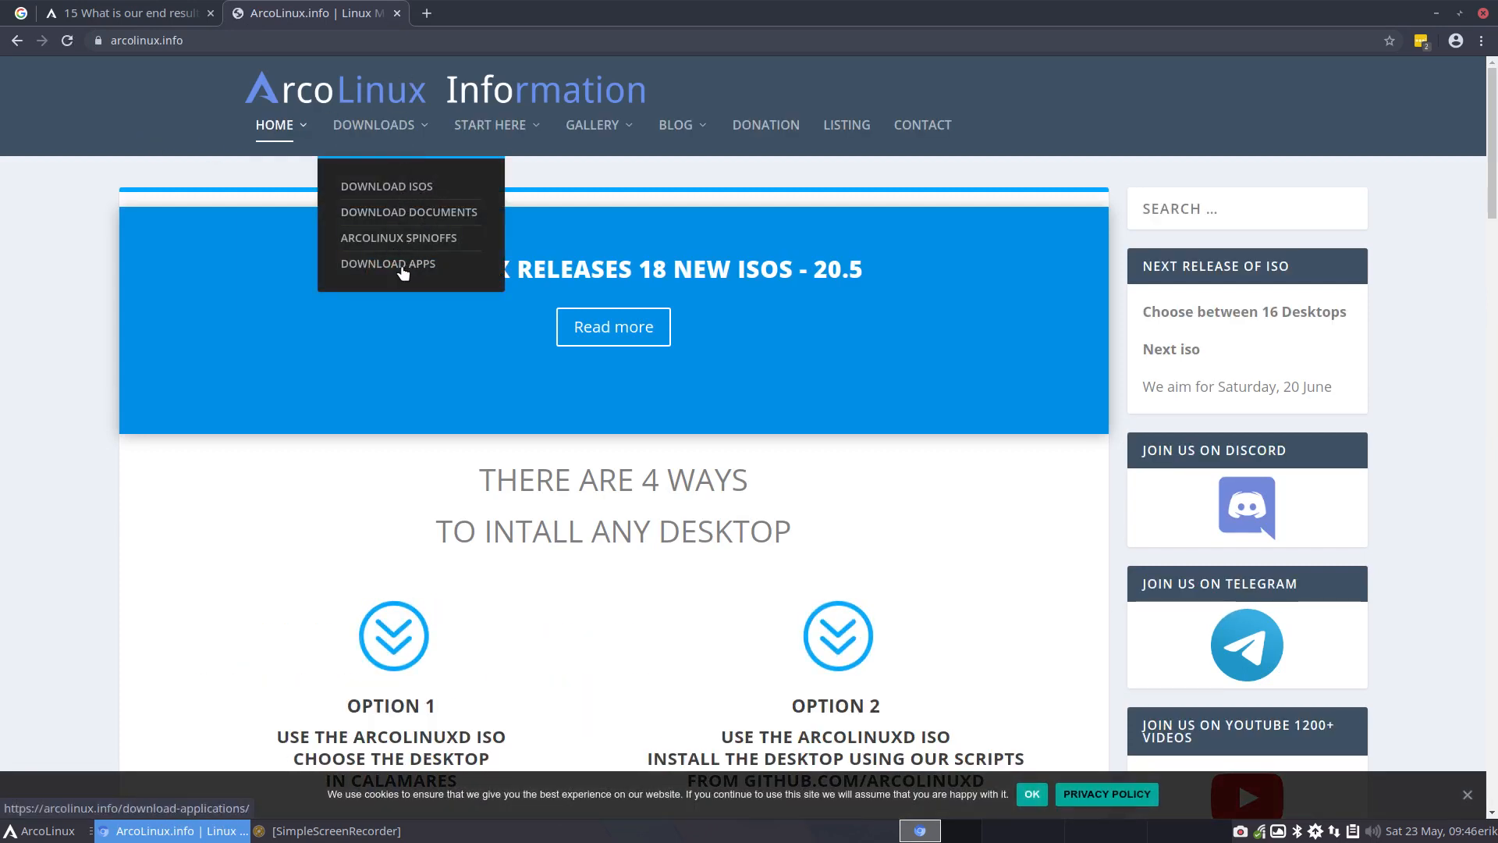
{"action": "left_click", "coordinate": [426, 213]}
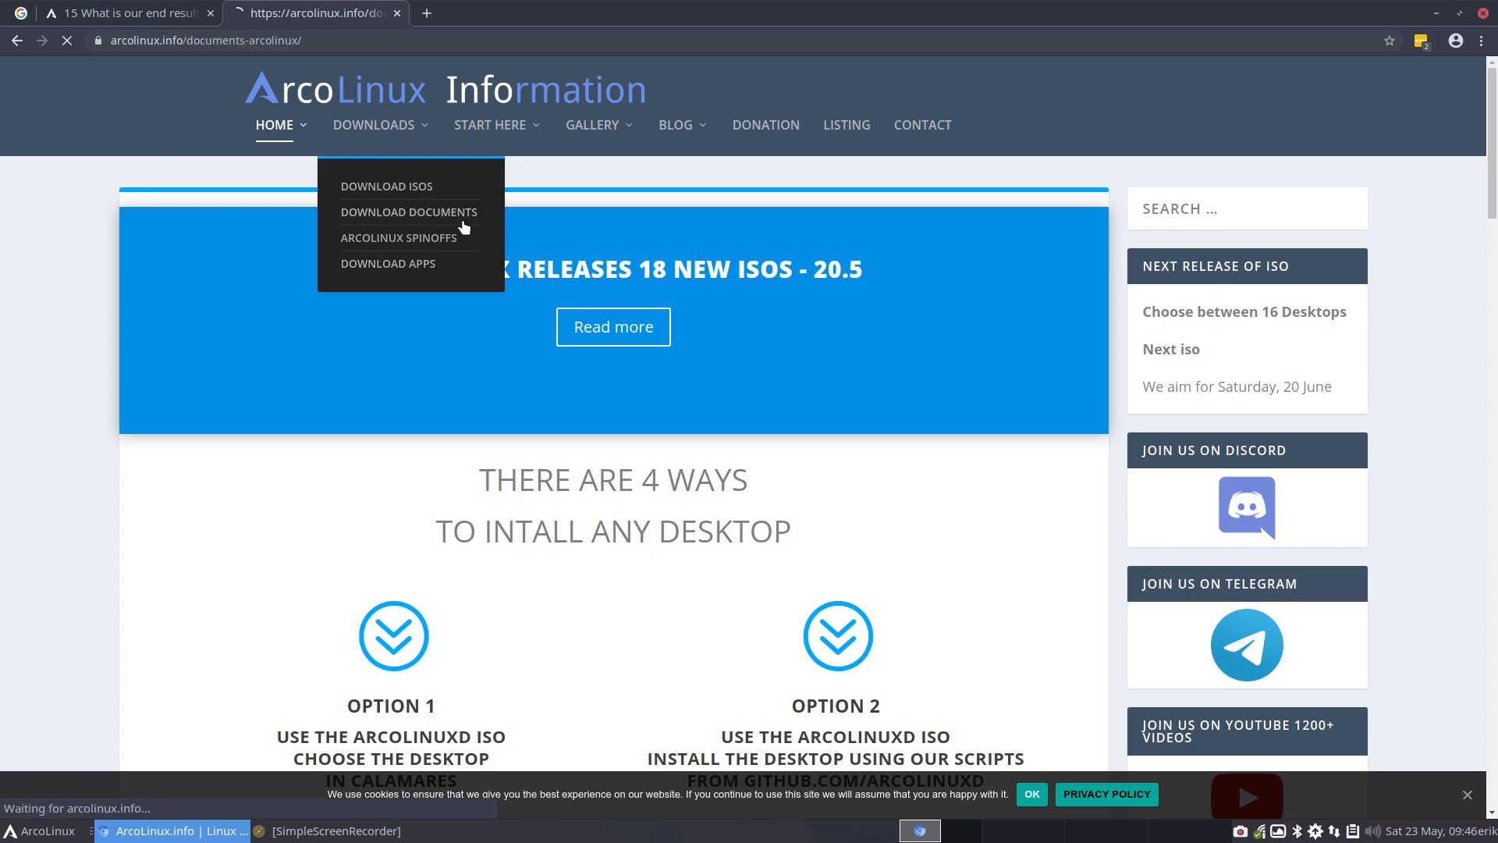
{"action": "left_click", "coordinate": [388, 384]}
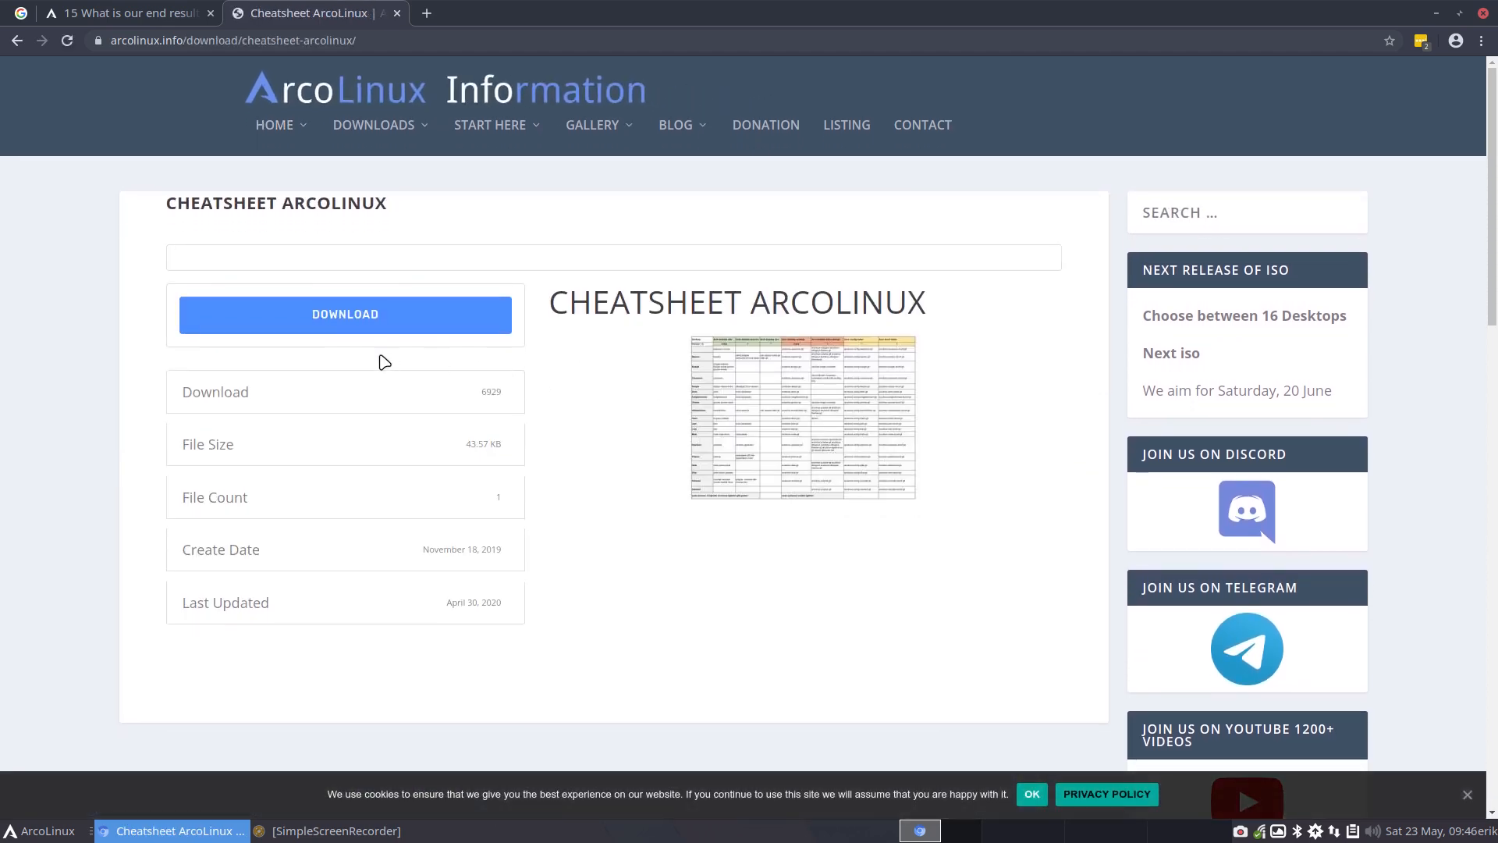
{"action": "left_click", "coordinate": [363, 312]}
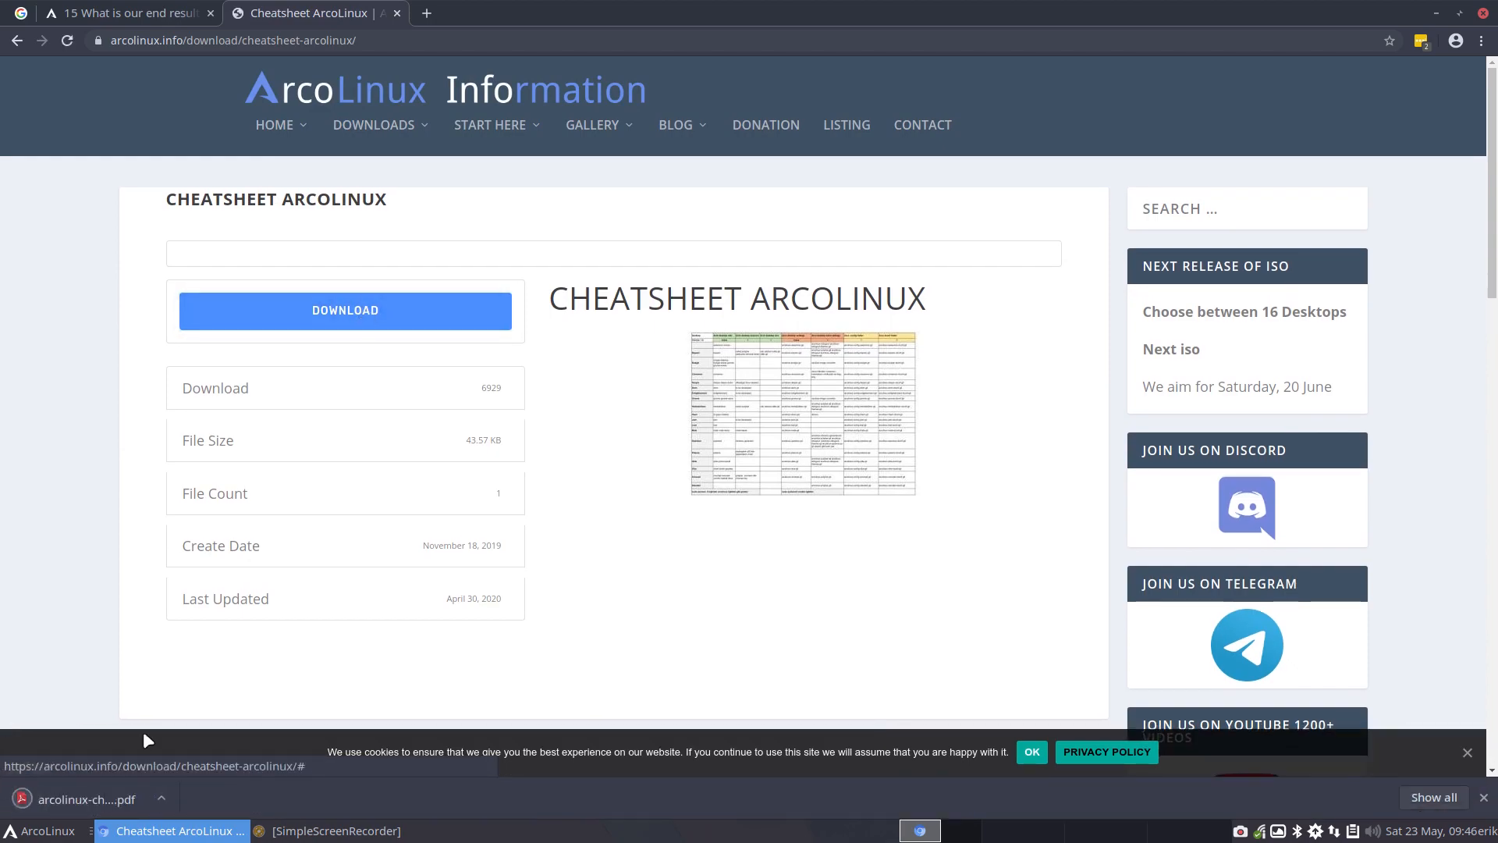
{"action": "left_click", "coordinate": [97, 793]}
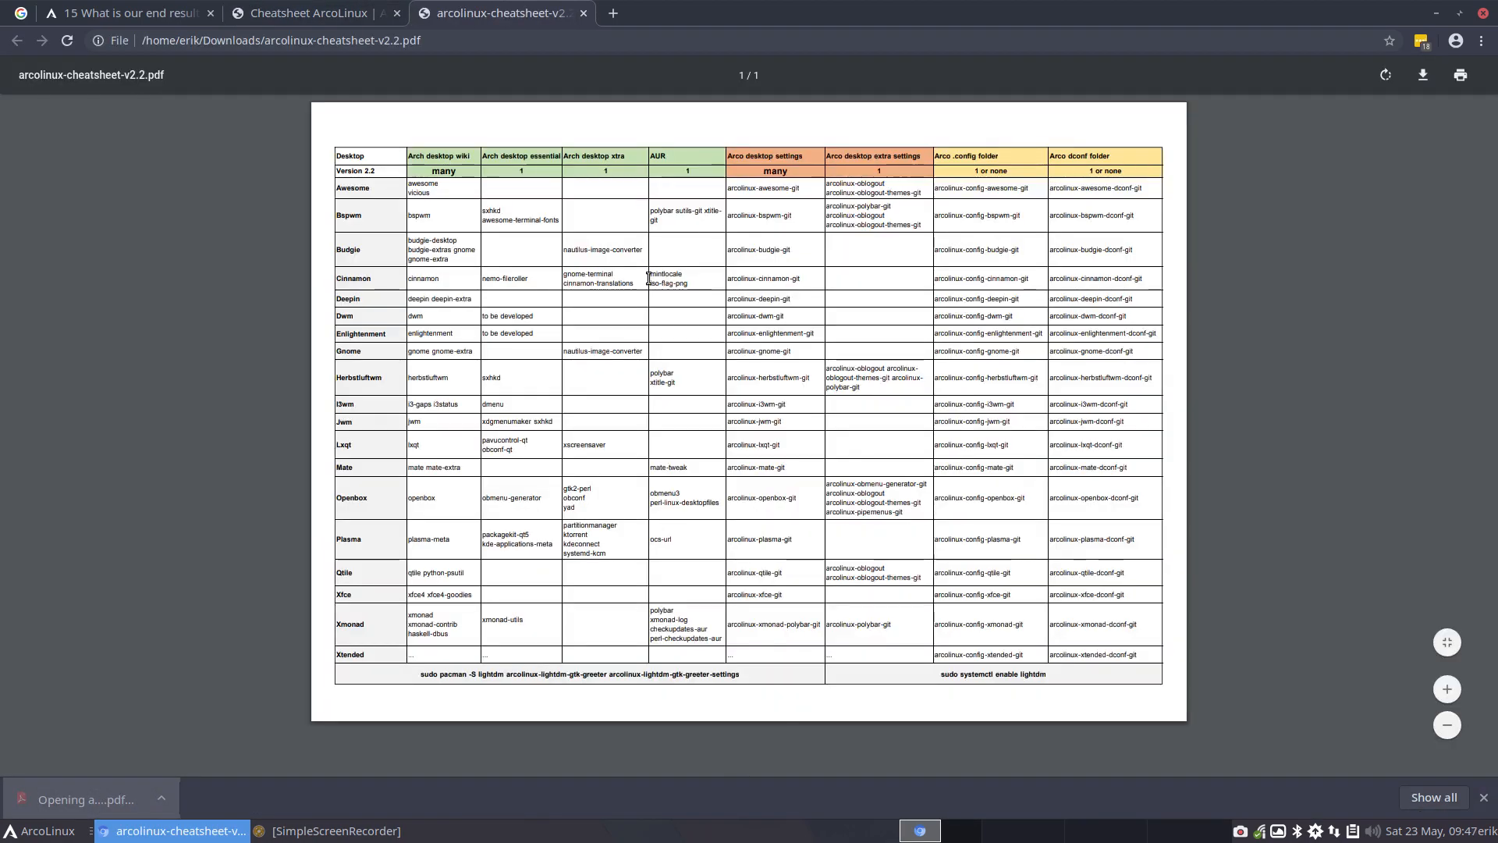
Enlarge the cheatsheet and highlight the plasma-meta package in the Plasma row
{"action": "scroll", "coordinate": [648, 278], "scroll_direction": "up", "scroll_amount": 5}
{"action": "scroll", "coordinate": [649, 278], "scroll_direction": "down", "scroll_amount": 3}
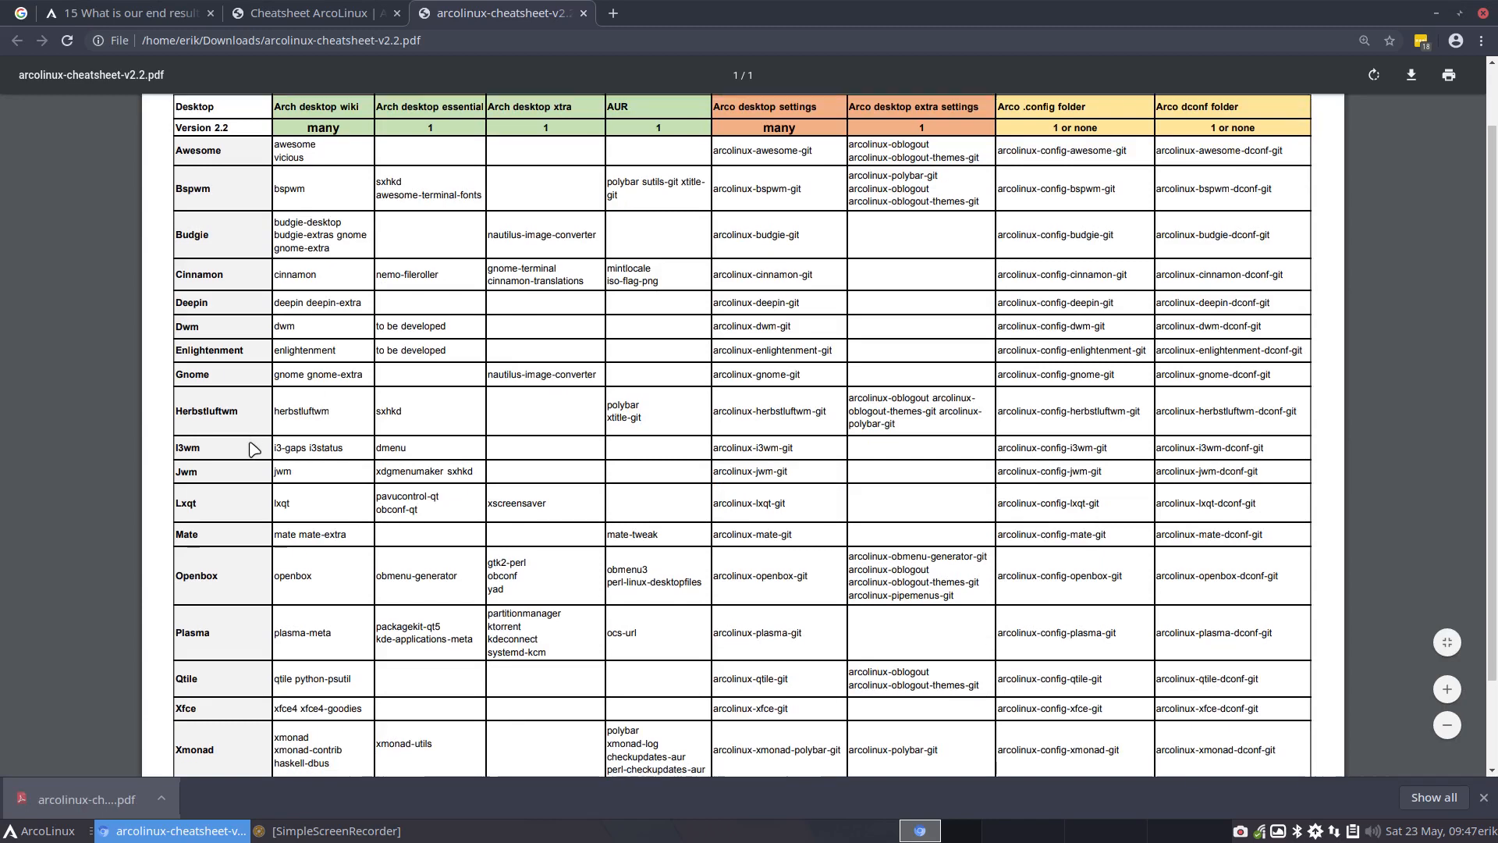
{"action": "scroll", "coordinate": [254, 450], "scroll_direction": "down", "scroll_amount": 3}
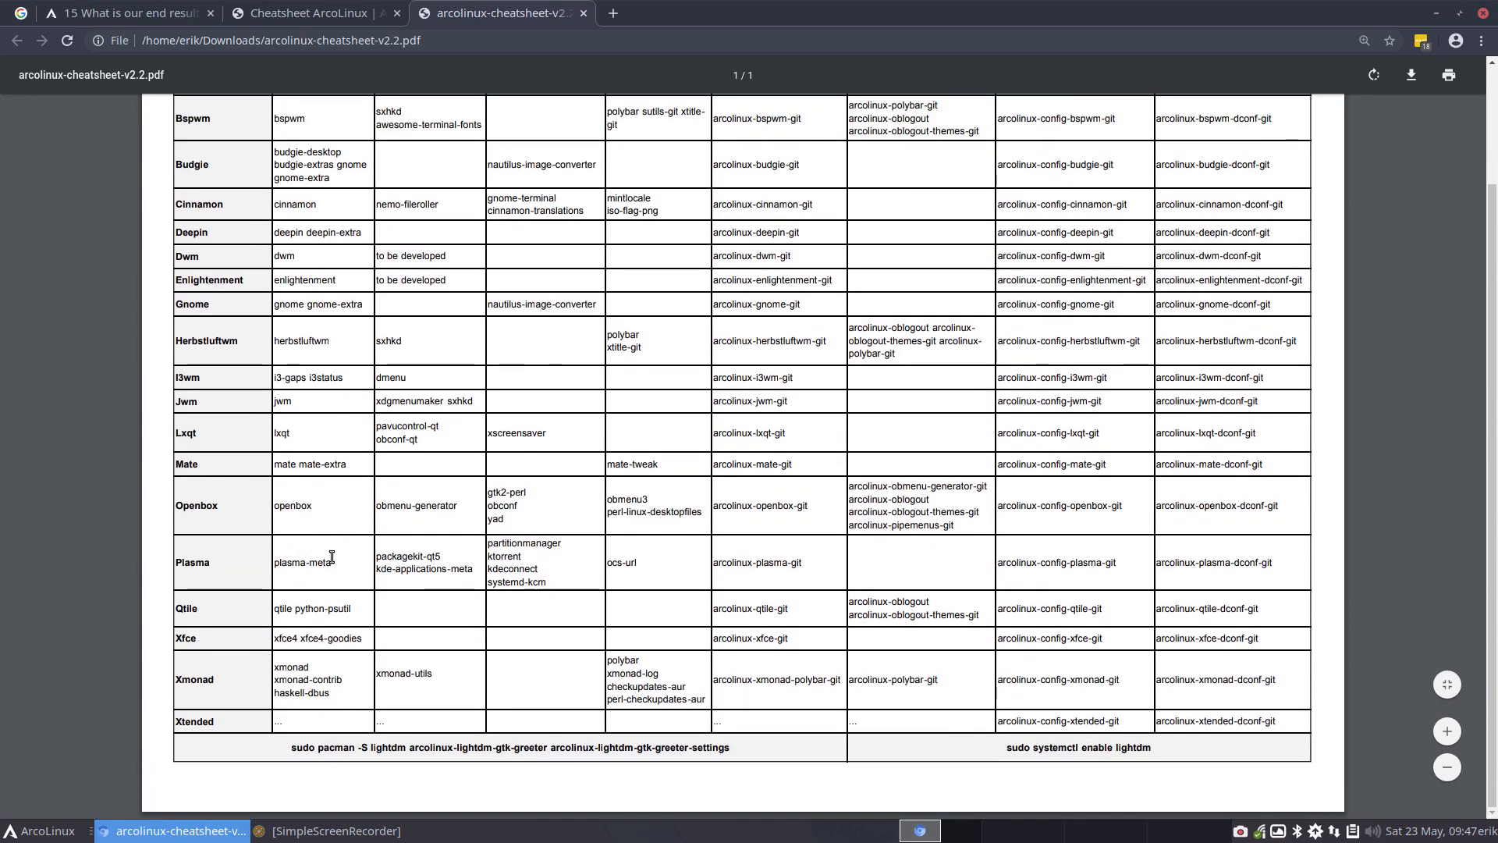
{"action": "left_click_drag", "start_coordinate": [332, 562], "coordinate": [270, 565]}
Highlight the mate and mate-extra packages in the Mate row and compare the row with the cheatsheet's column headings
{"action": "left_click_drag", "start_coordinate": [273, 467], "coordinate": [351, 471]}
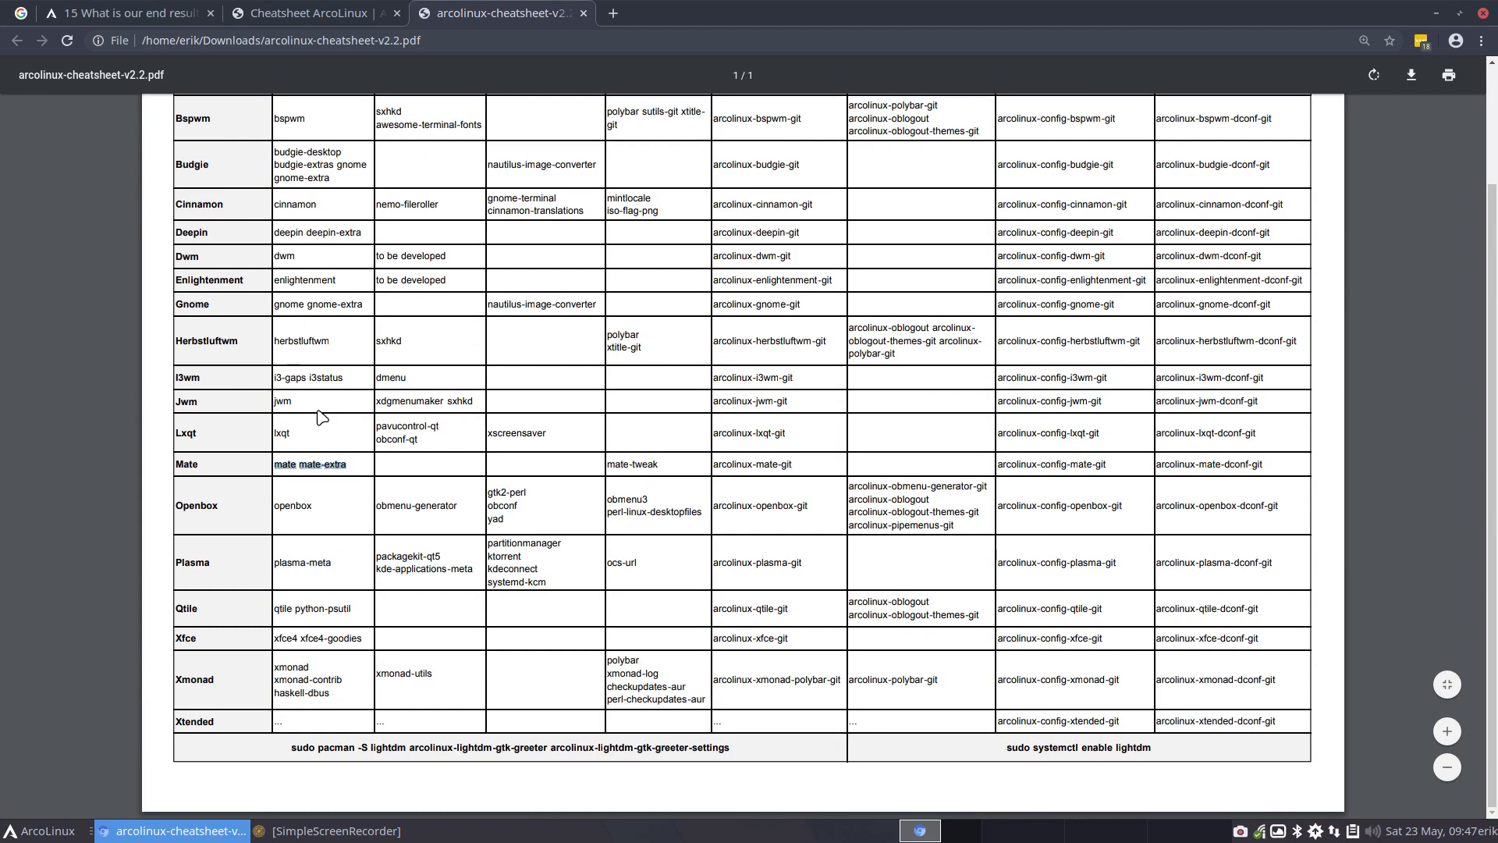
{"action": "scroll", "coordinate": [312, 378], "scroll_direction": "up", "scroll_amount": 3}
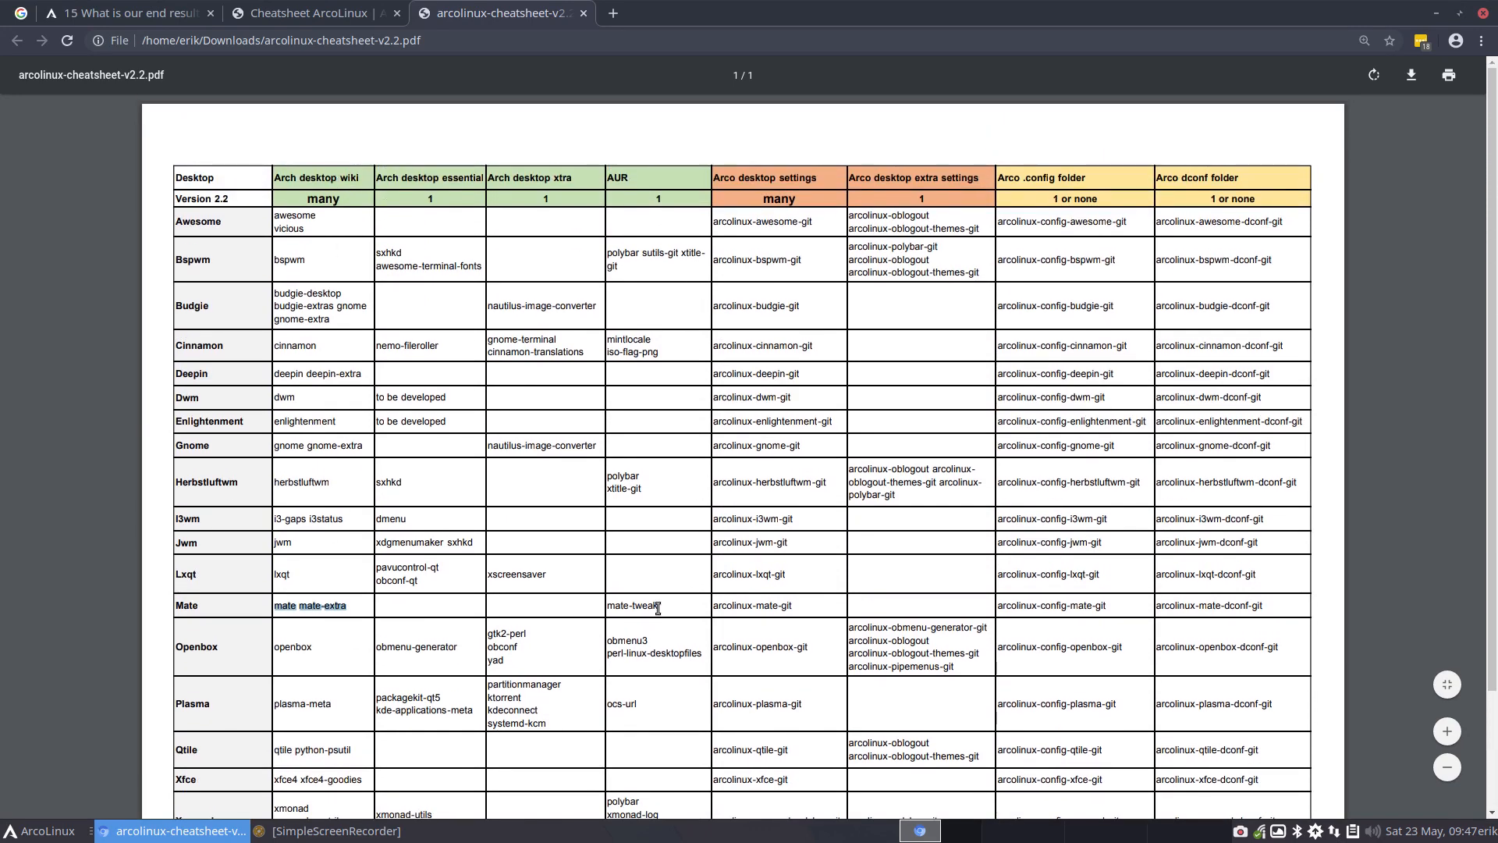
{"action": "scroll", "coordinate": [341, 546], "scroll_direction": "down", "scroll_amount": 3}
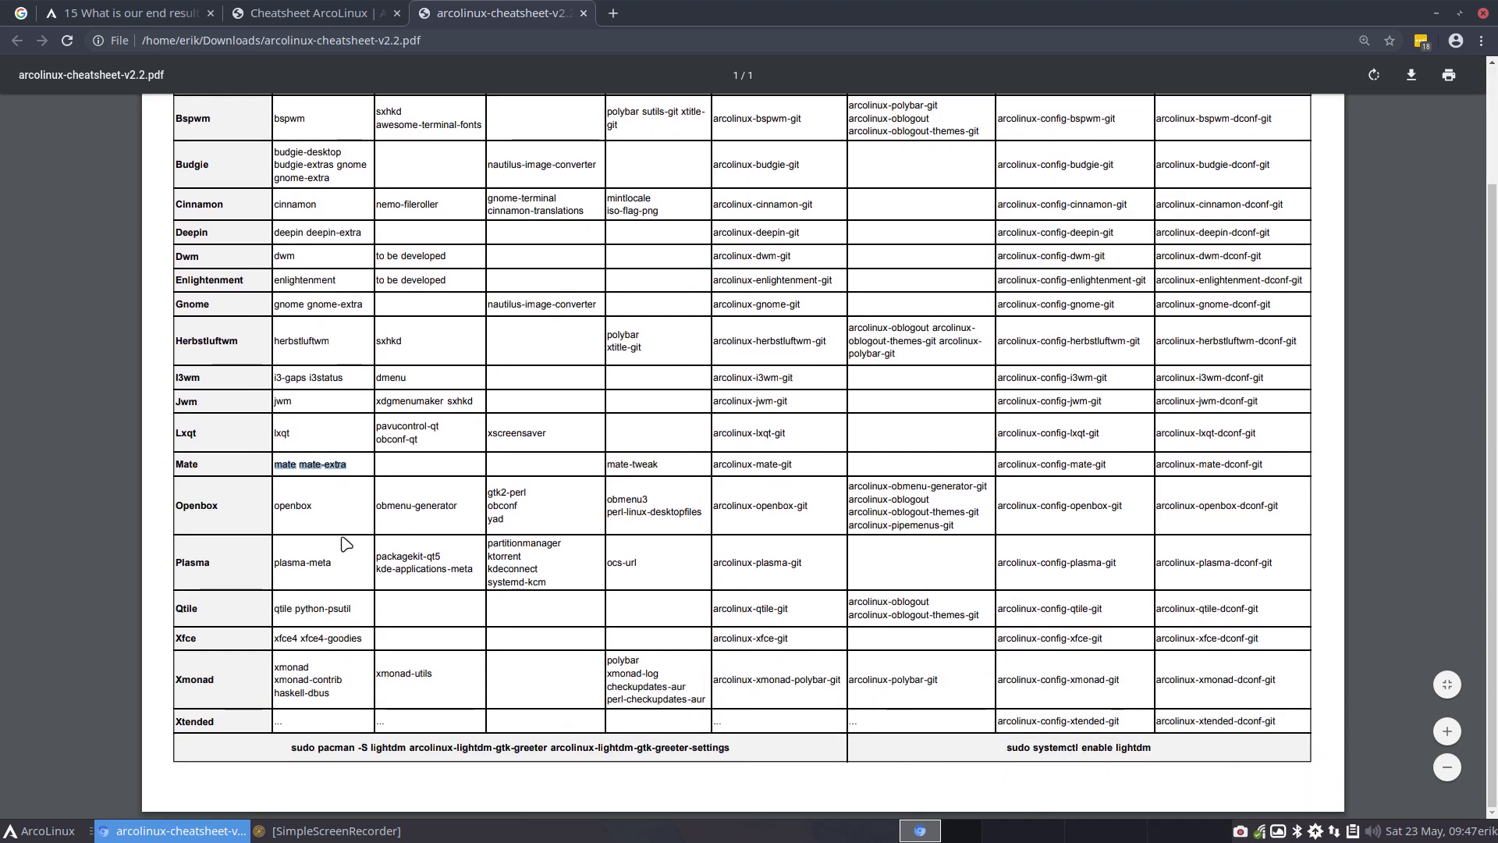
{"action": "scroll", "coordinate": [758, 521], "scroll_direction": "up", "scroll_amount": 3}
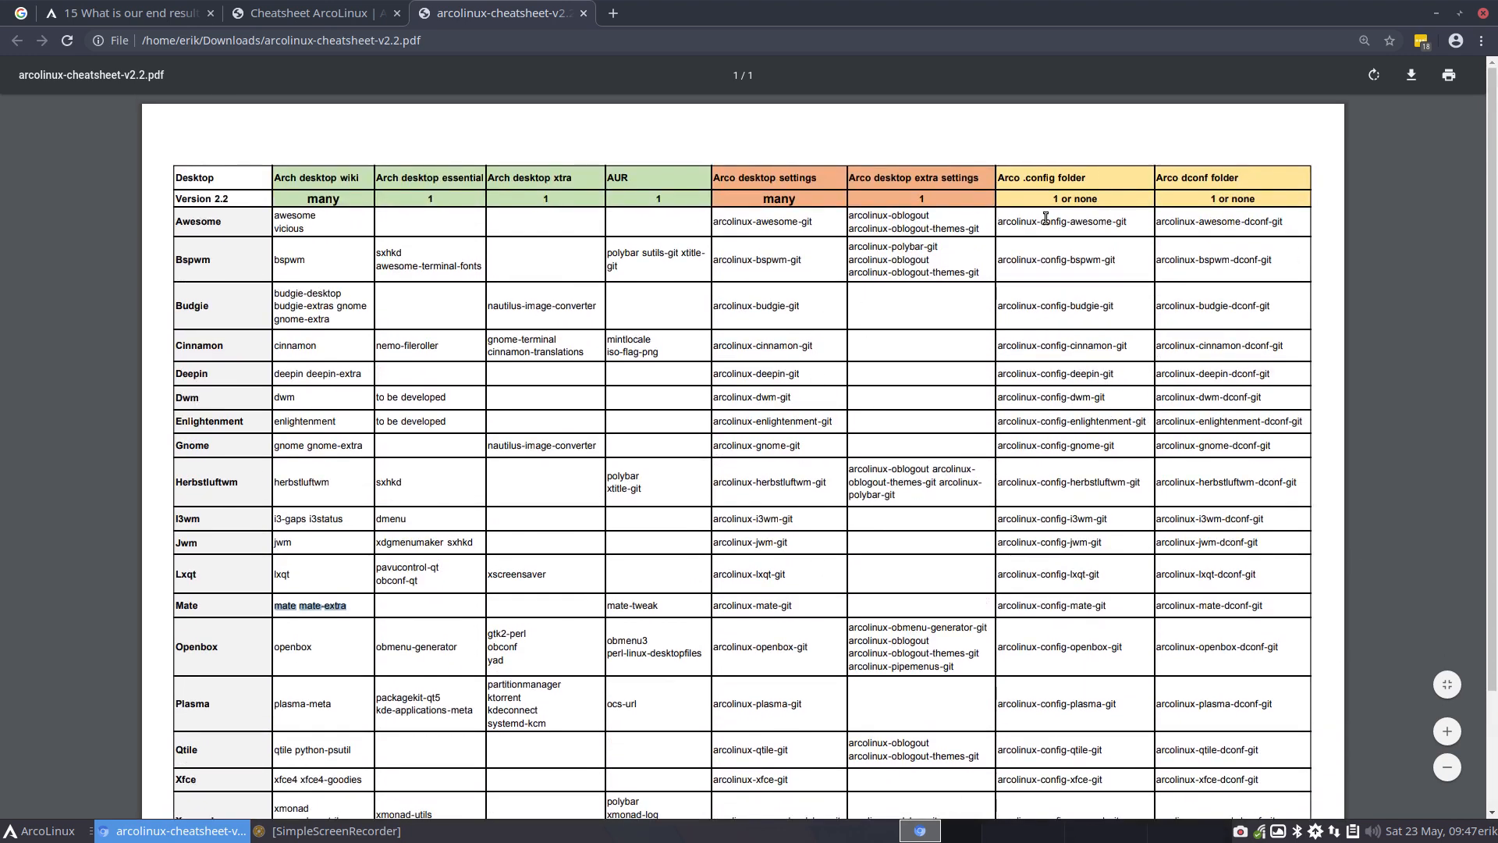
{"action": "scroll", "coordinate": [832, 718], "scroll_direction": "down", "scroll_amount": 3}
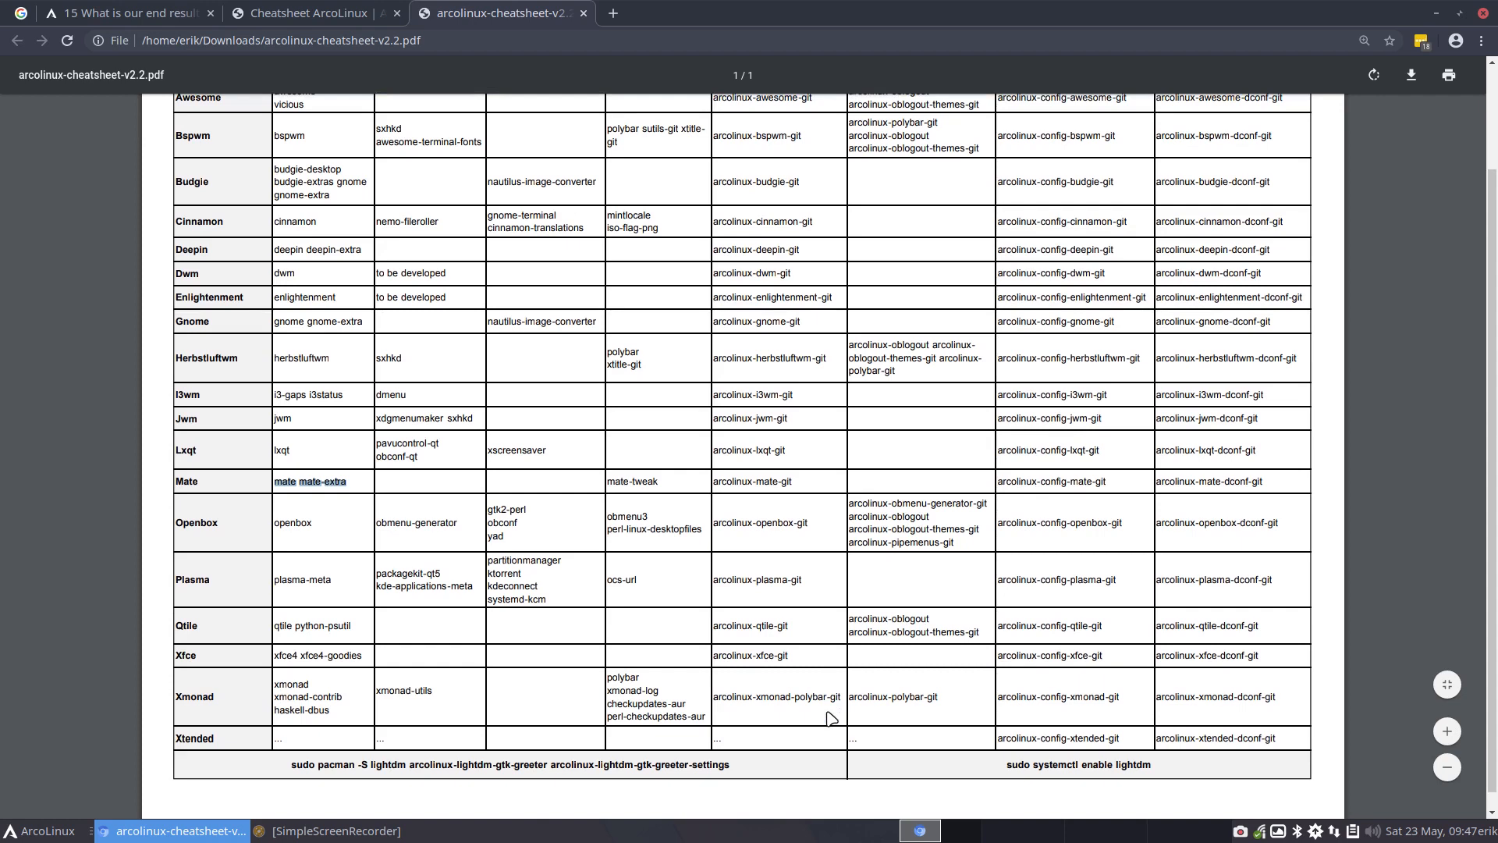
Highlight the xfce4 and xfce4-goodies packages in the Xfce row and check them against the column headings
{"action": "left_click", "coordinate": [865, 684]}
{"action": "scroll", "coordinate": [395, 659], "scroll_direction": "up", "scroll_amount": 3}
{"action": "scroll", "coordinate": [321, 644], "scroll_direction": "down", "scroll_amount": 3}
{"action": "left_click_drag", "start_coordinate": [365, 655], "coordinate": [269, 658]}
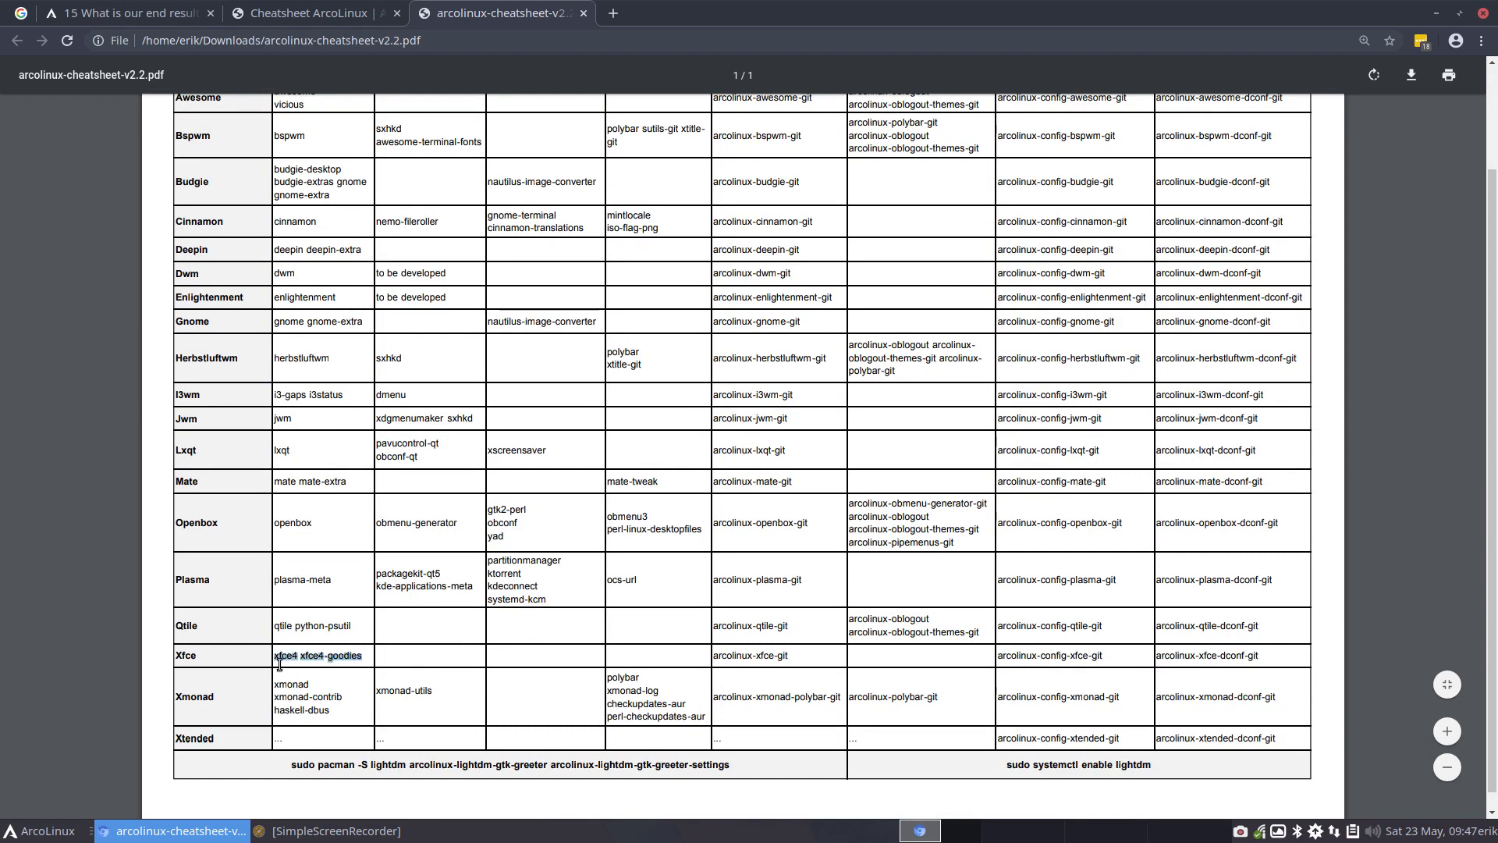
{"action": "scroll", "coordinate": [360, 663], "scroll_direction": "up", "scroll_amount": 3}
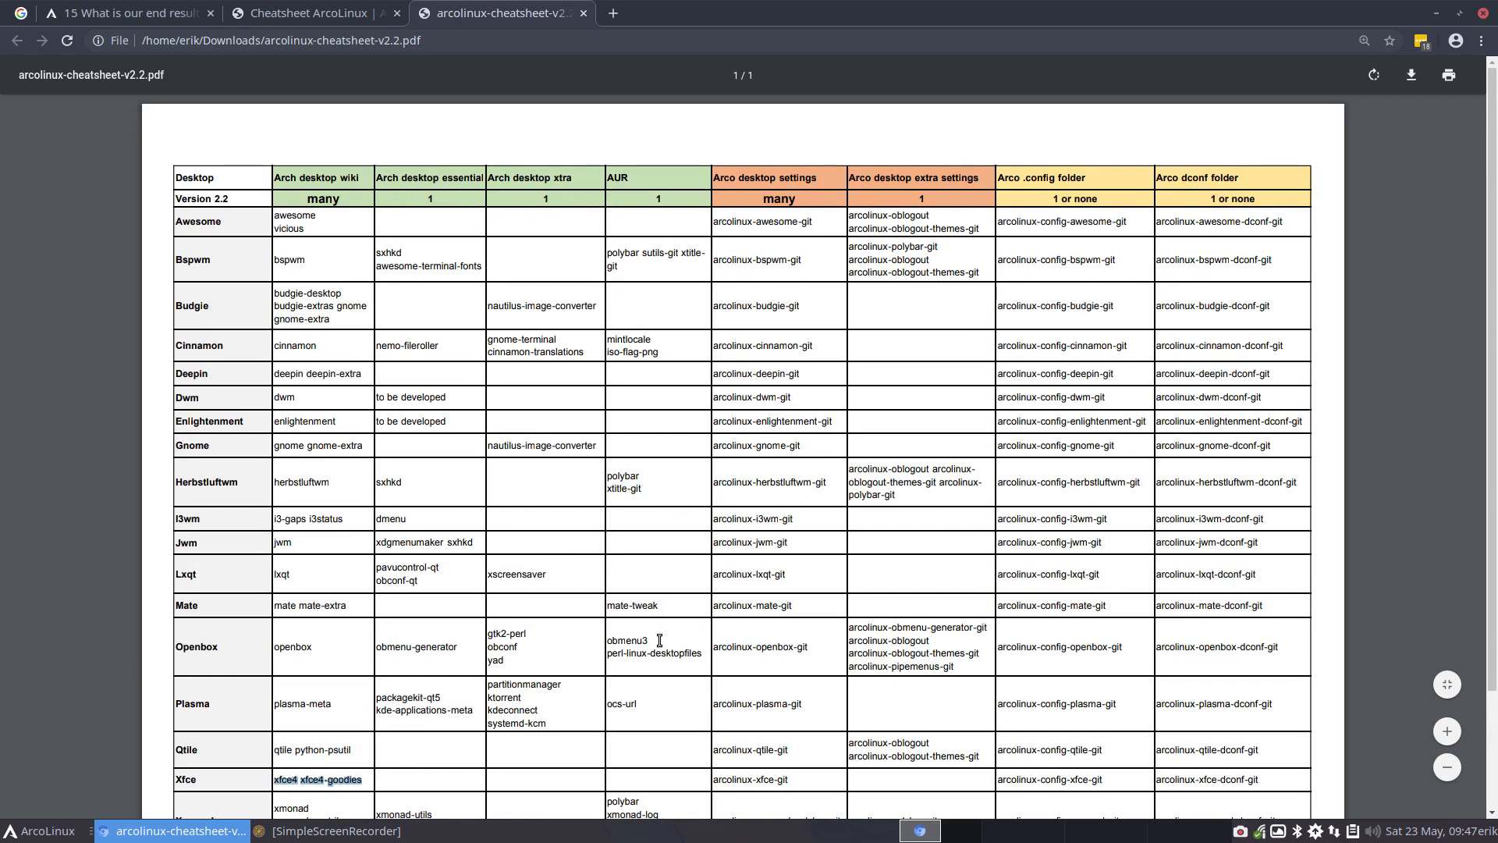
{"action": "scroll", "coordinate": [658, 662], "scroll_direction": "down", "scroll_amount": 3}
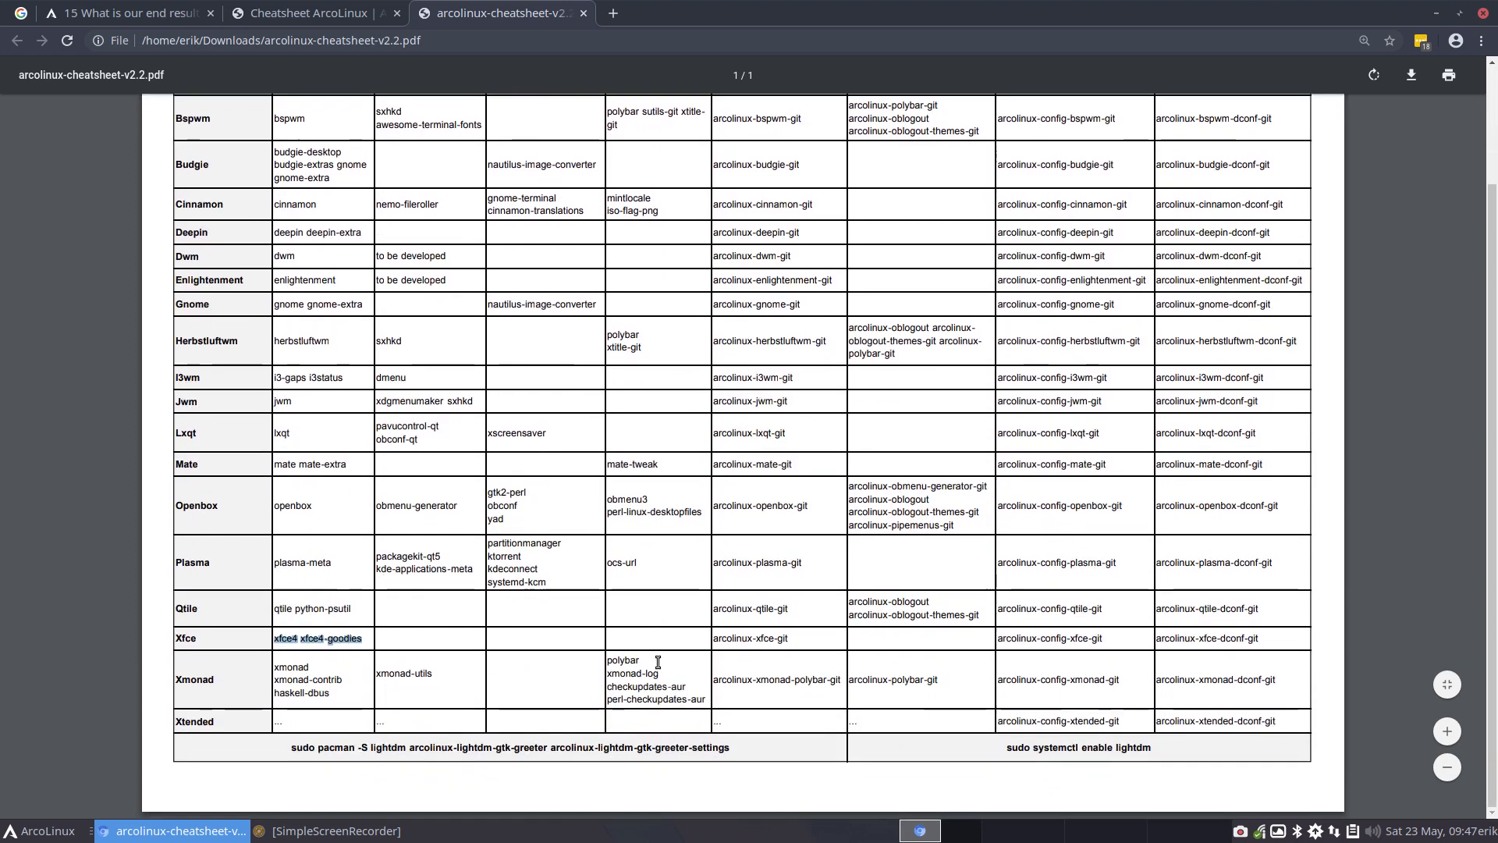
Highlight "tweak" in the Mate row's AUR entry and polybar in the Xmonad row's AUR entry
{"action": "double_click", "coordinate": [654, 466]}
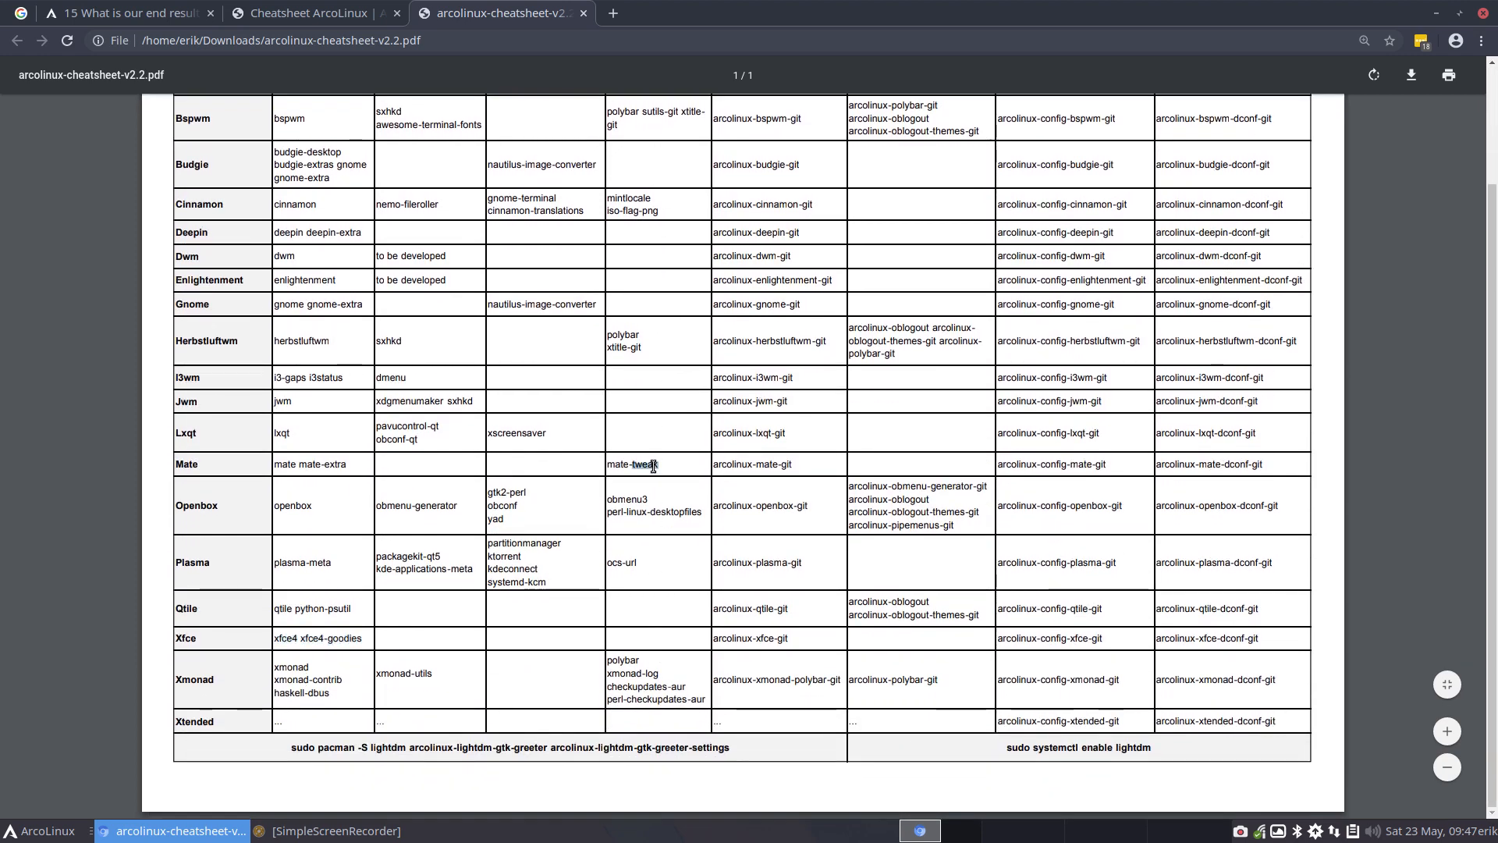
{"action": "double_click", "coordinate": [624, 661]}
{"action": "scroll", "coordinate": [659, 715], "scroll_direction": "up", "scroll_amount": 3}
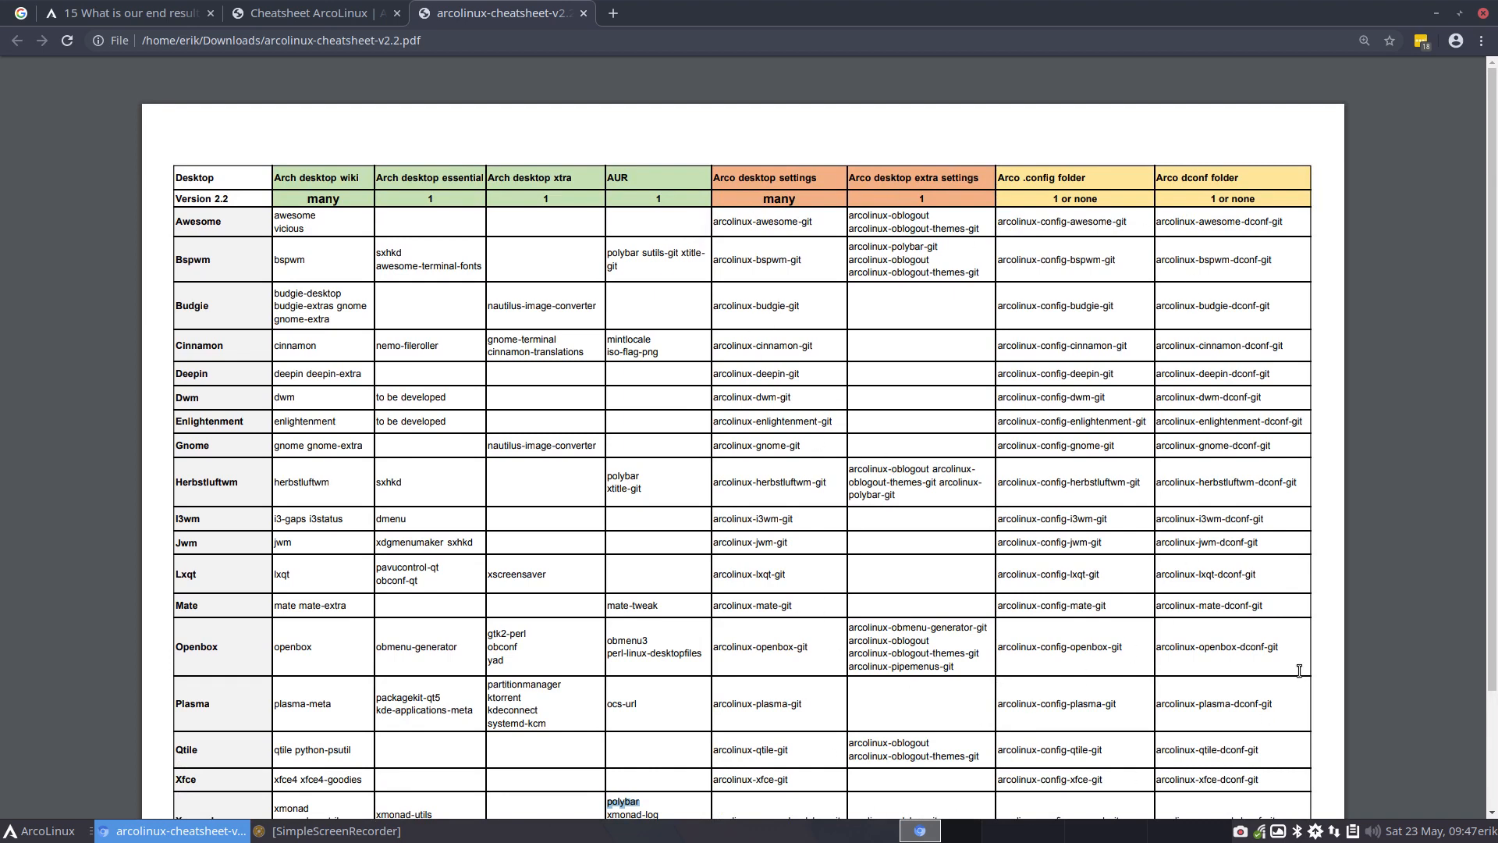
{"action": "scroll", "coordinate": [1062, 228], "scroll_direction": "down", "scroll_amount": 3}
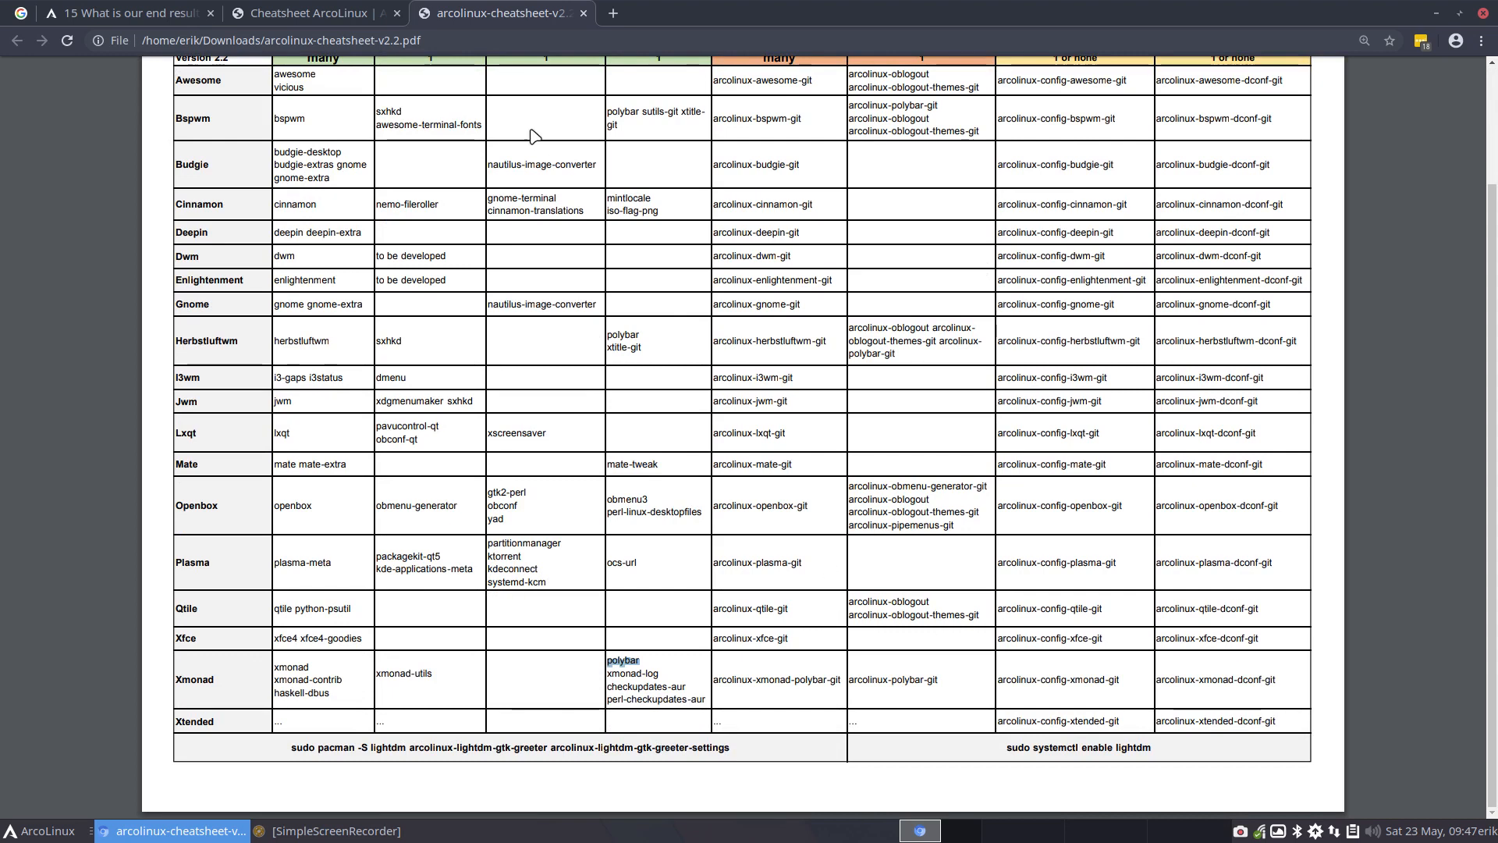
Return to the article "15 What is our end result with Carli 5" and close its enlarged desktop screenshot
{"action": "left_click", "coordinate": [1434, 13]}
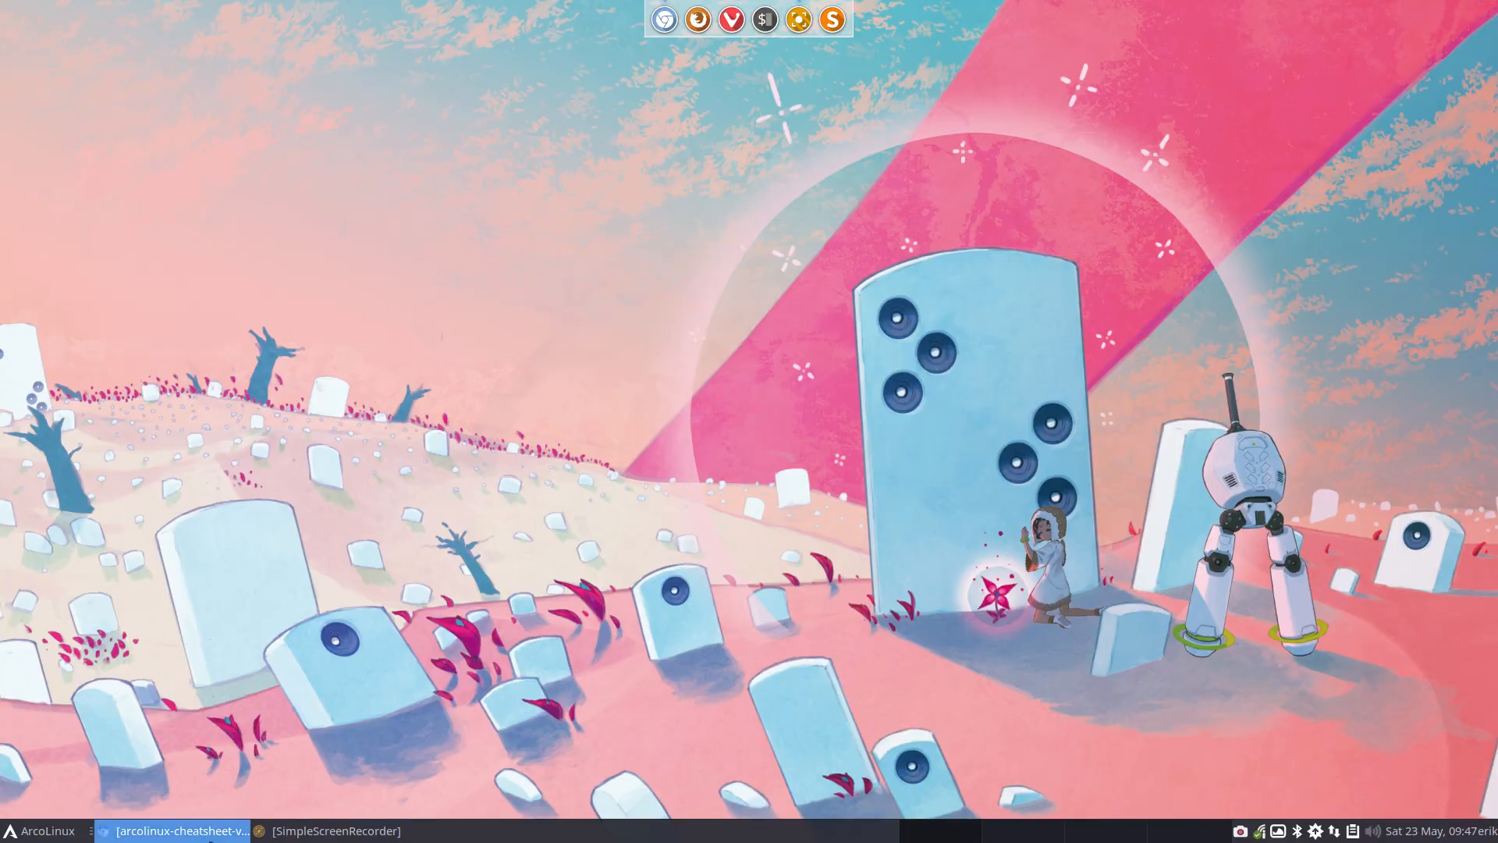
{"action": "left_click", "coordinate": [180, 830]}
{"action": "left_click", "coordinate": [114, 12]}
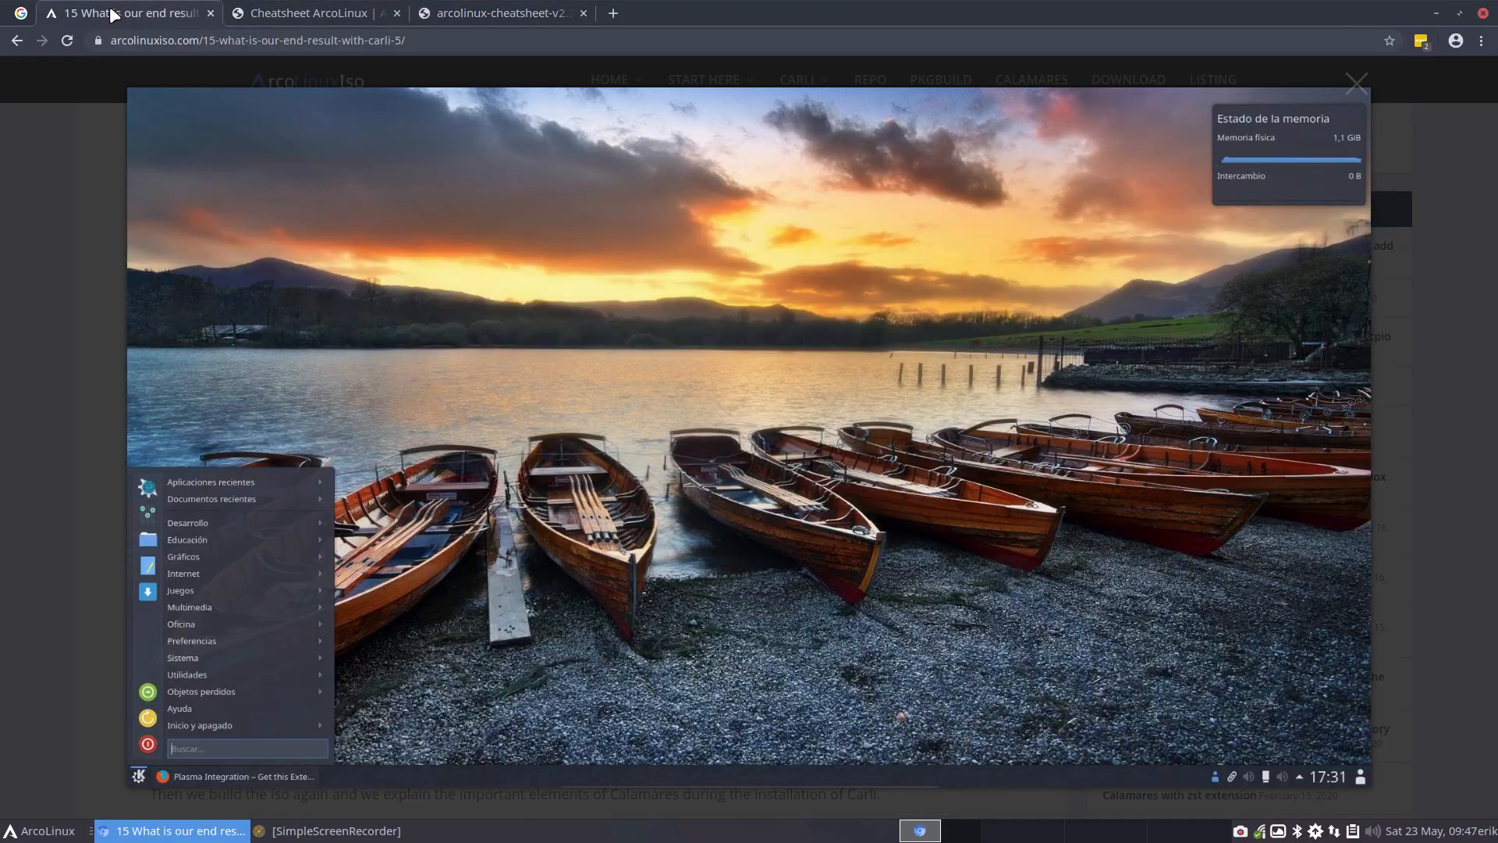
{"action": "left_click", "coordinate": [79, 333]}
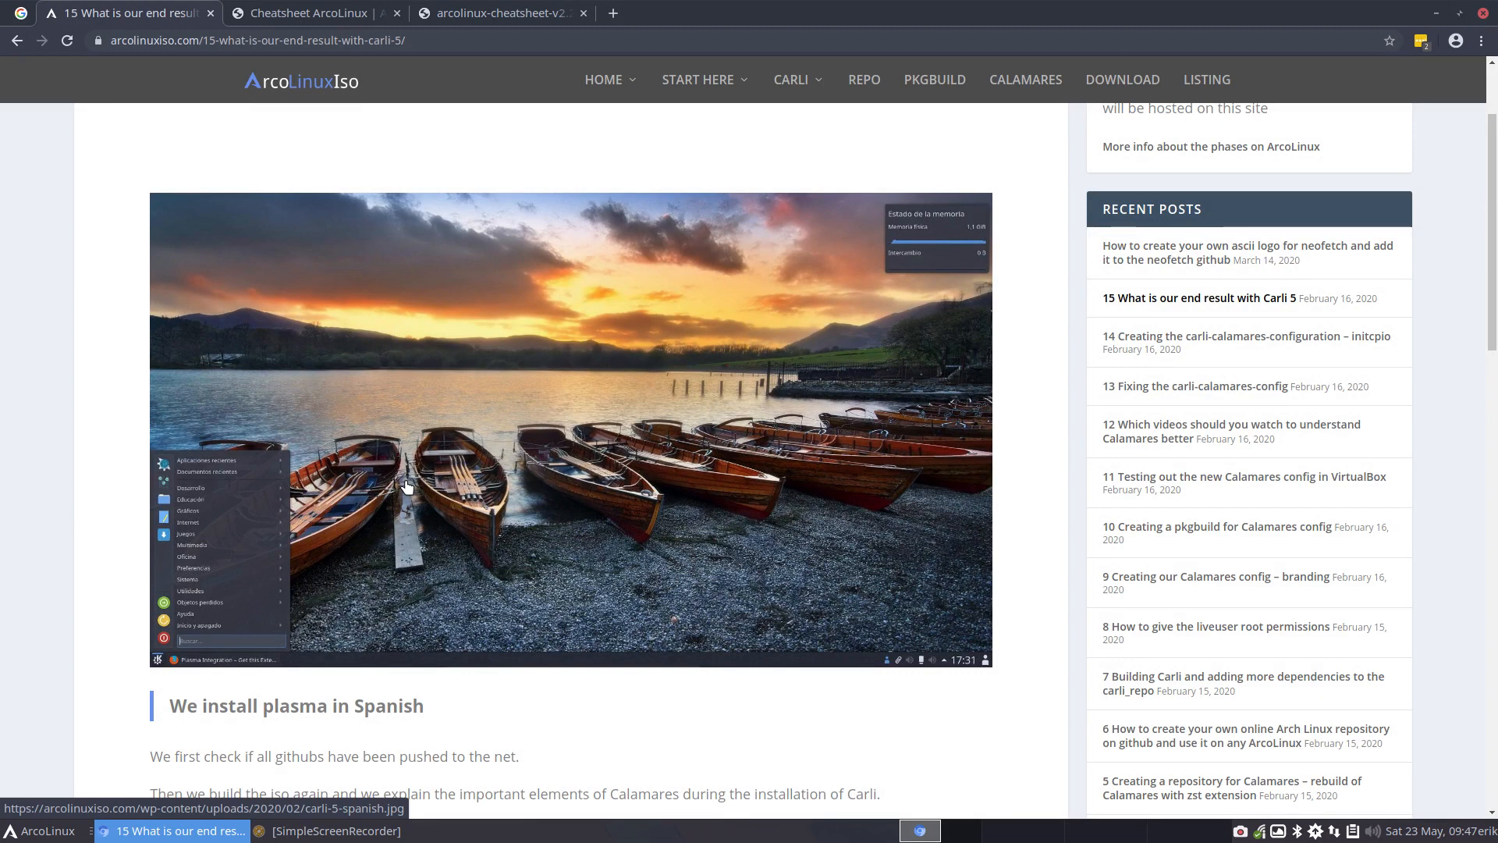
Read through the Carli 5 end-result article, including its section on installing Plasma and the packages added to the install list
{"action": "scroll", "coordinate": [407, 487], "scroll_direction": "down", "scroll_amount": 4}
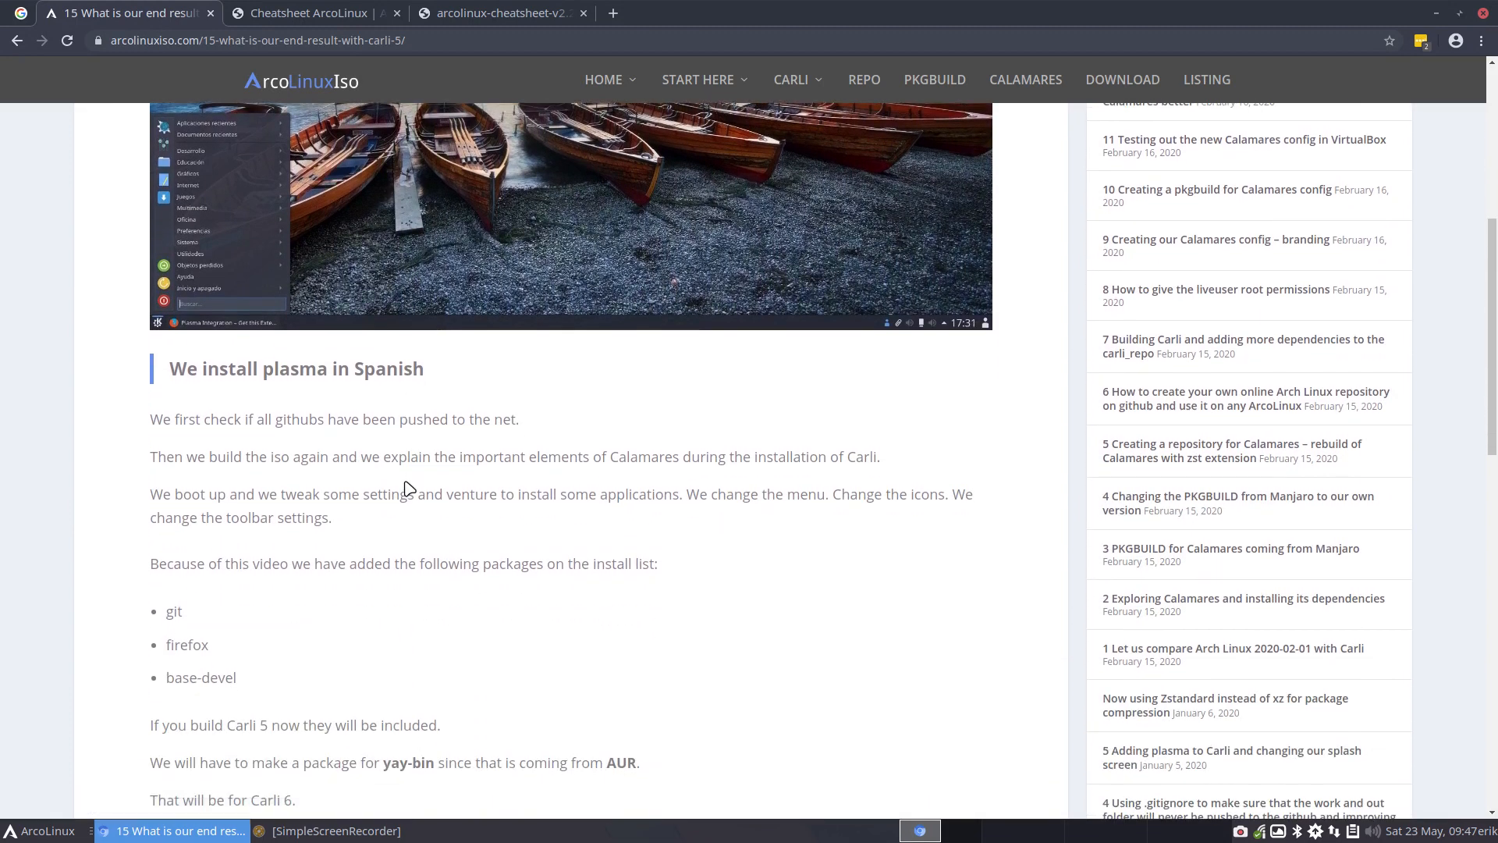
{"action": "scroll", "coordinate": [406, 487], "scroll_direction": "down", "scroll_amount": 3}
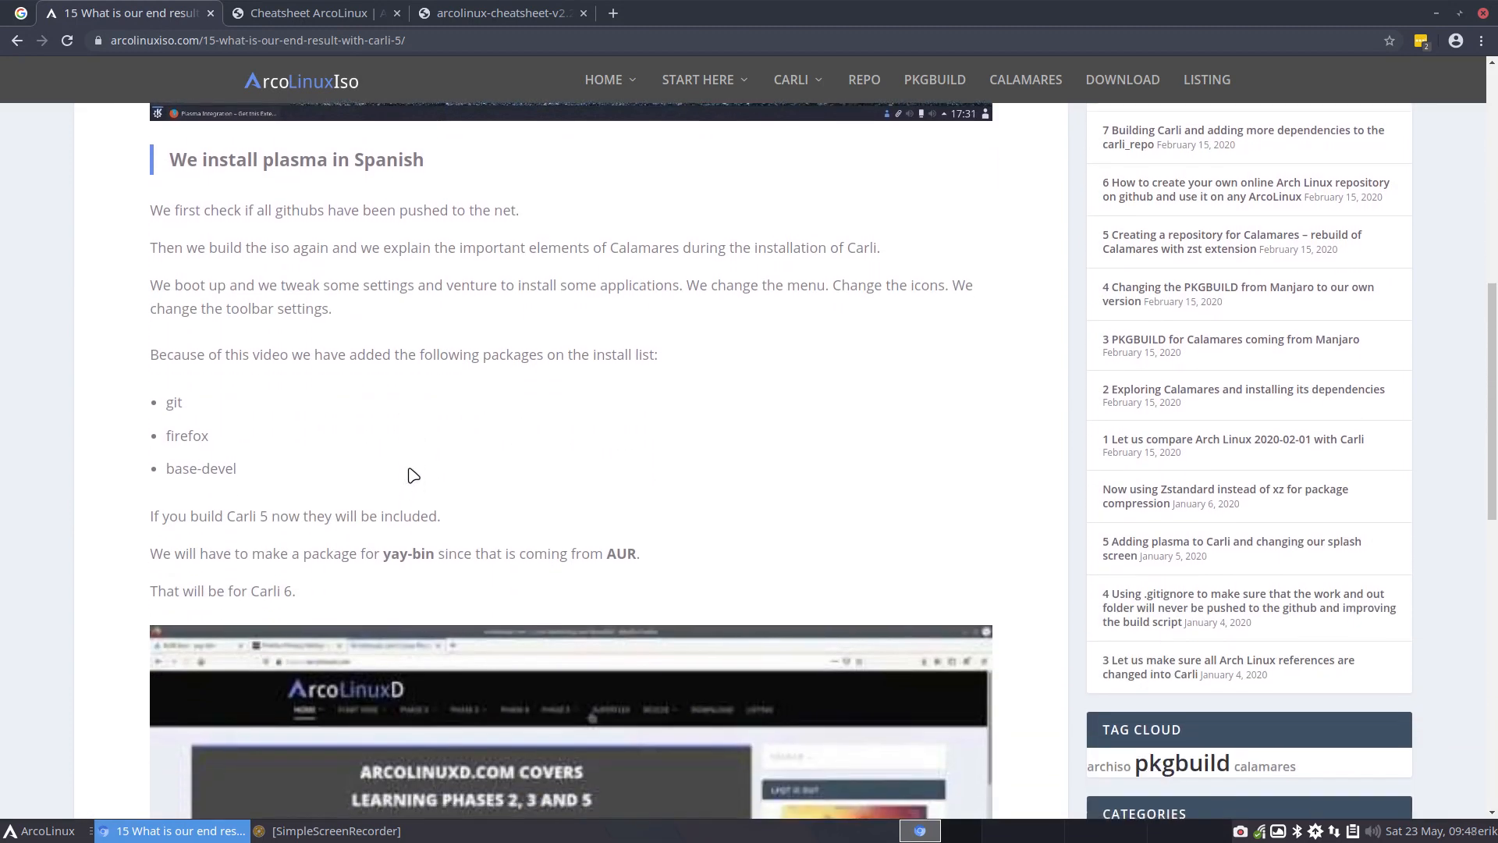
{"action": "scroll", "coordinate": [409, 470], "scroll_direction": "down", "scroll_amount": 5}
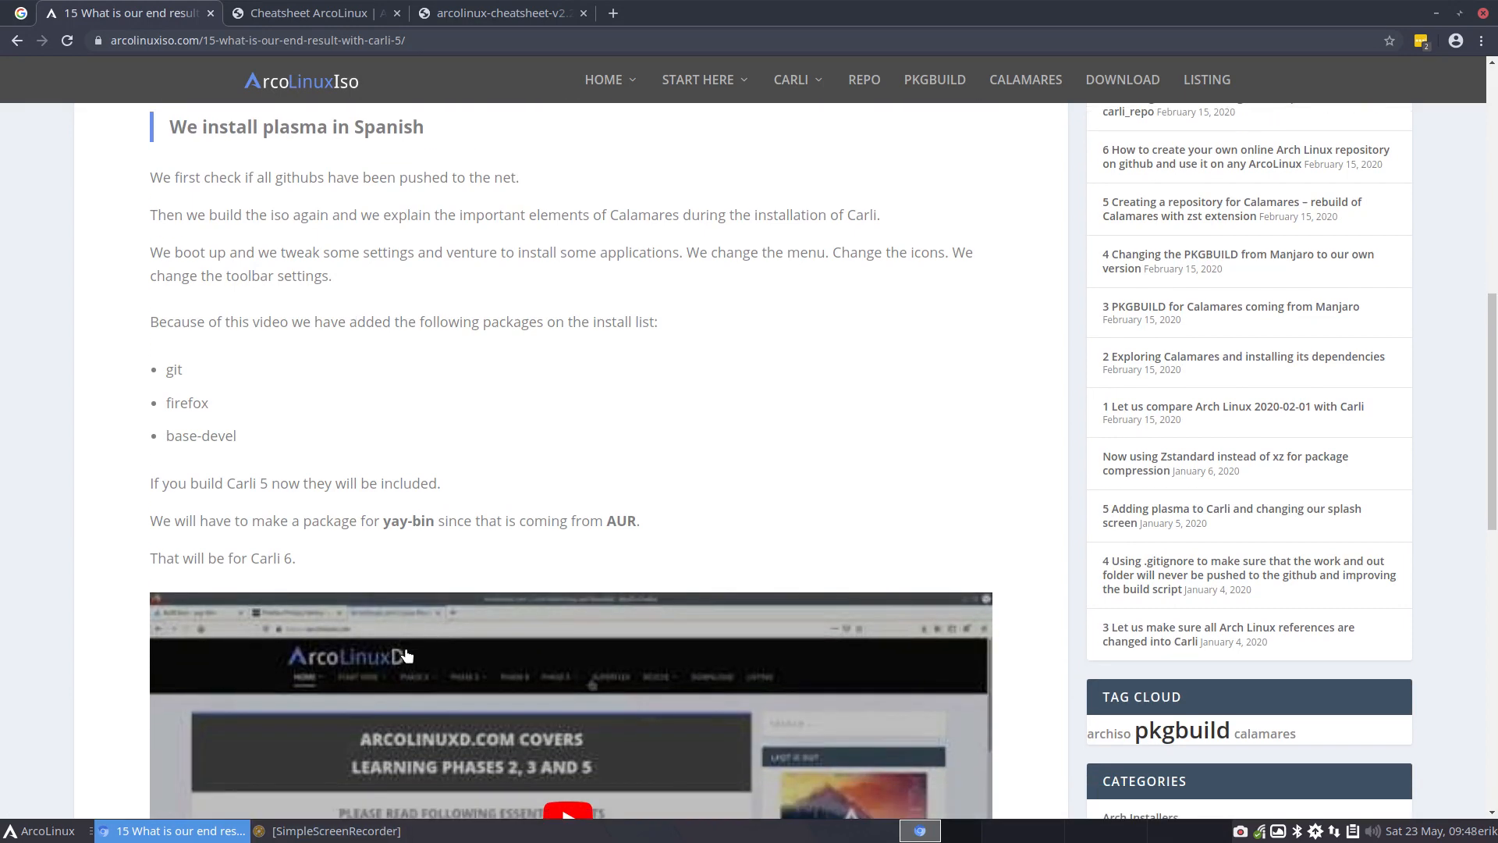
{"action": "scroll", "coordinate": [407, 654], "scroll_direction": "down", "scroll_amount": 4}
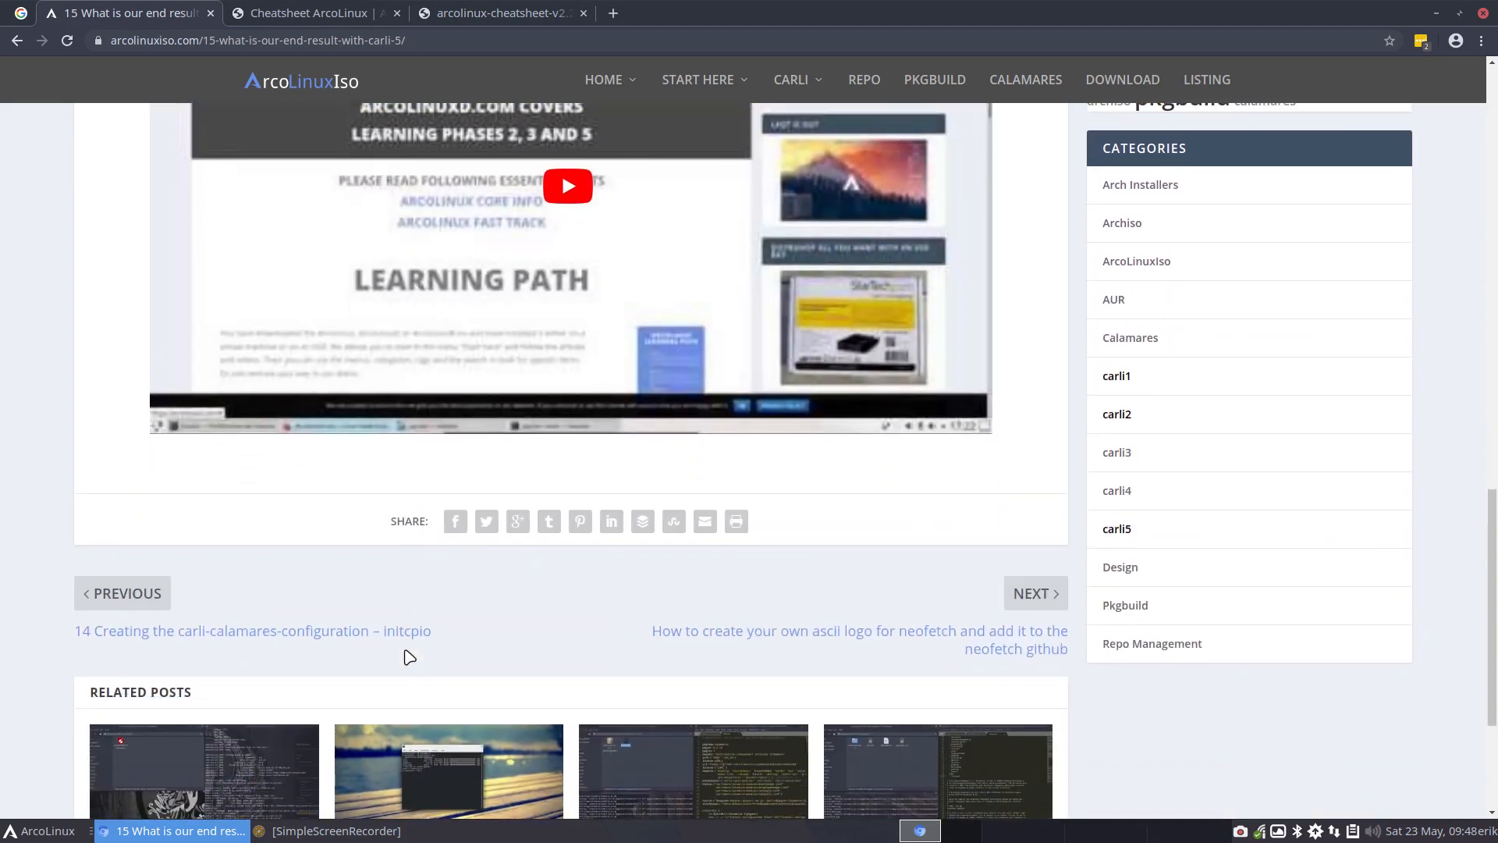
{"action": "scroll", "coordinate": [407, 654], "scroll_direction": "up", "scroll_amount": 6}
{"action": "scroll", "coordinate": [407, 654], "scroll_direction": "up", "scroll_amount": 8}
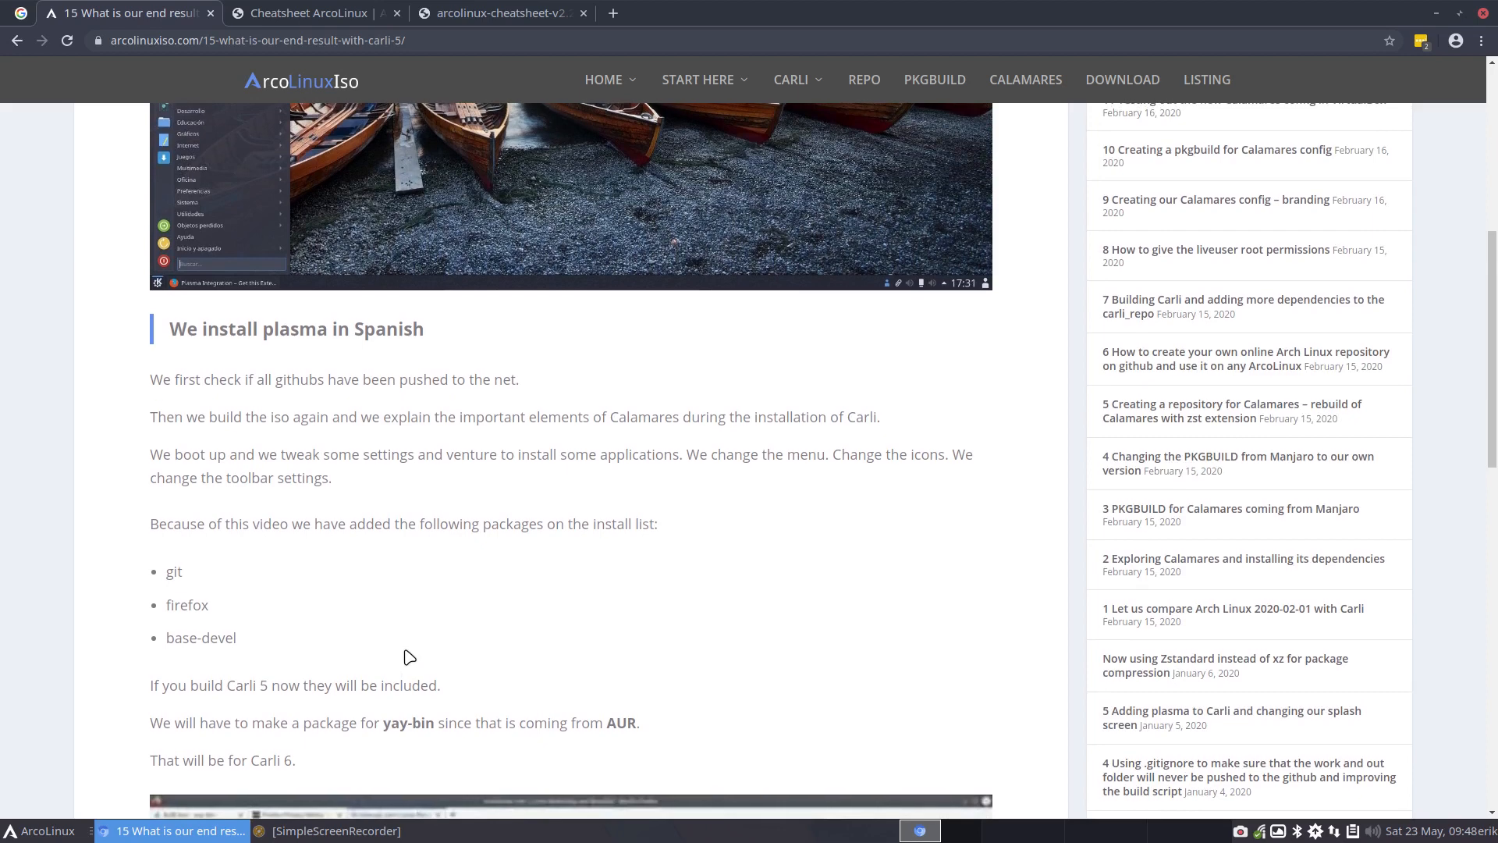
{"action": "scroll", "coordinate": [542, 667], "scroll_direction": "up", "scroll_amount": 3}
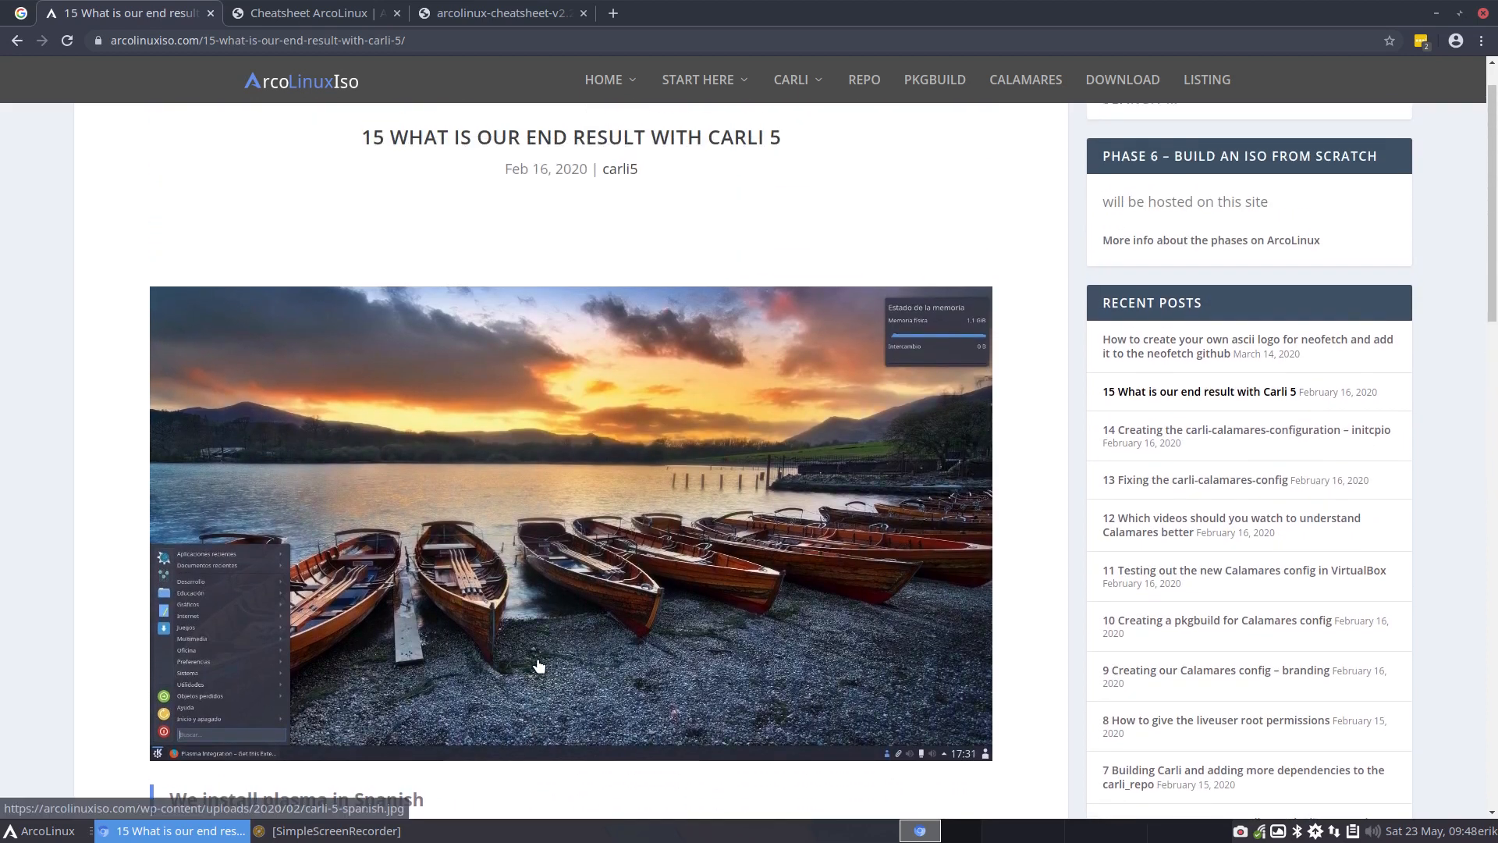
{"action": "scroll", "coordinate": [567, 638], "scroll_direction": "up", "scroll_amount": 1}
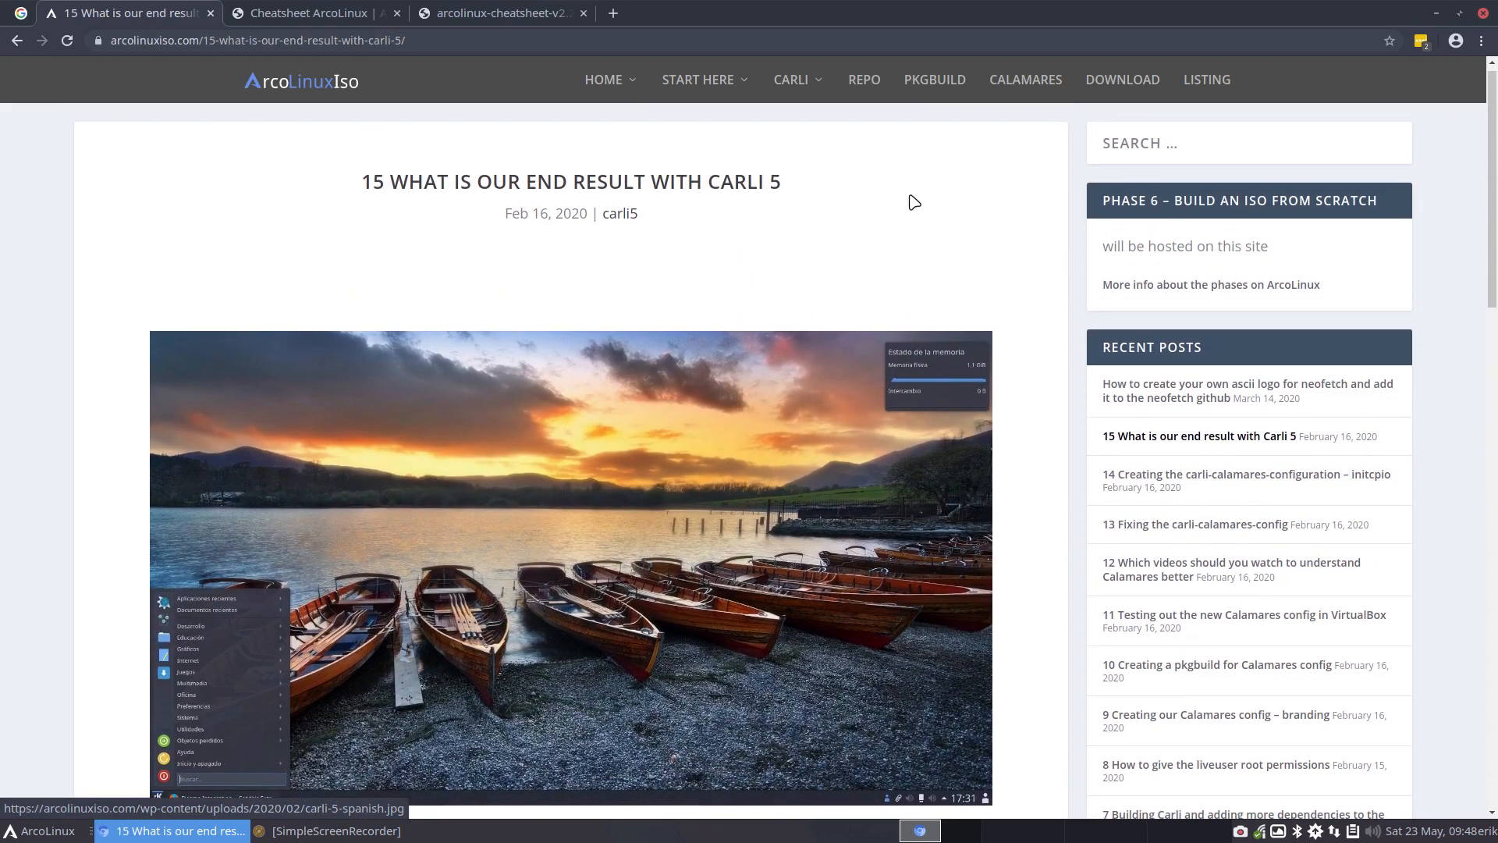
Open the Carli 5 category page on the ArcoLinuxIso site
{"action": "mouse_move", "coordinate": [825, 72]}
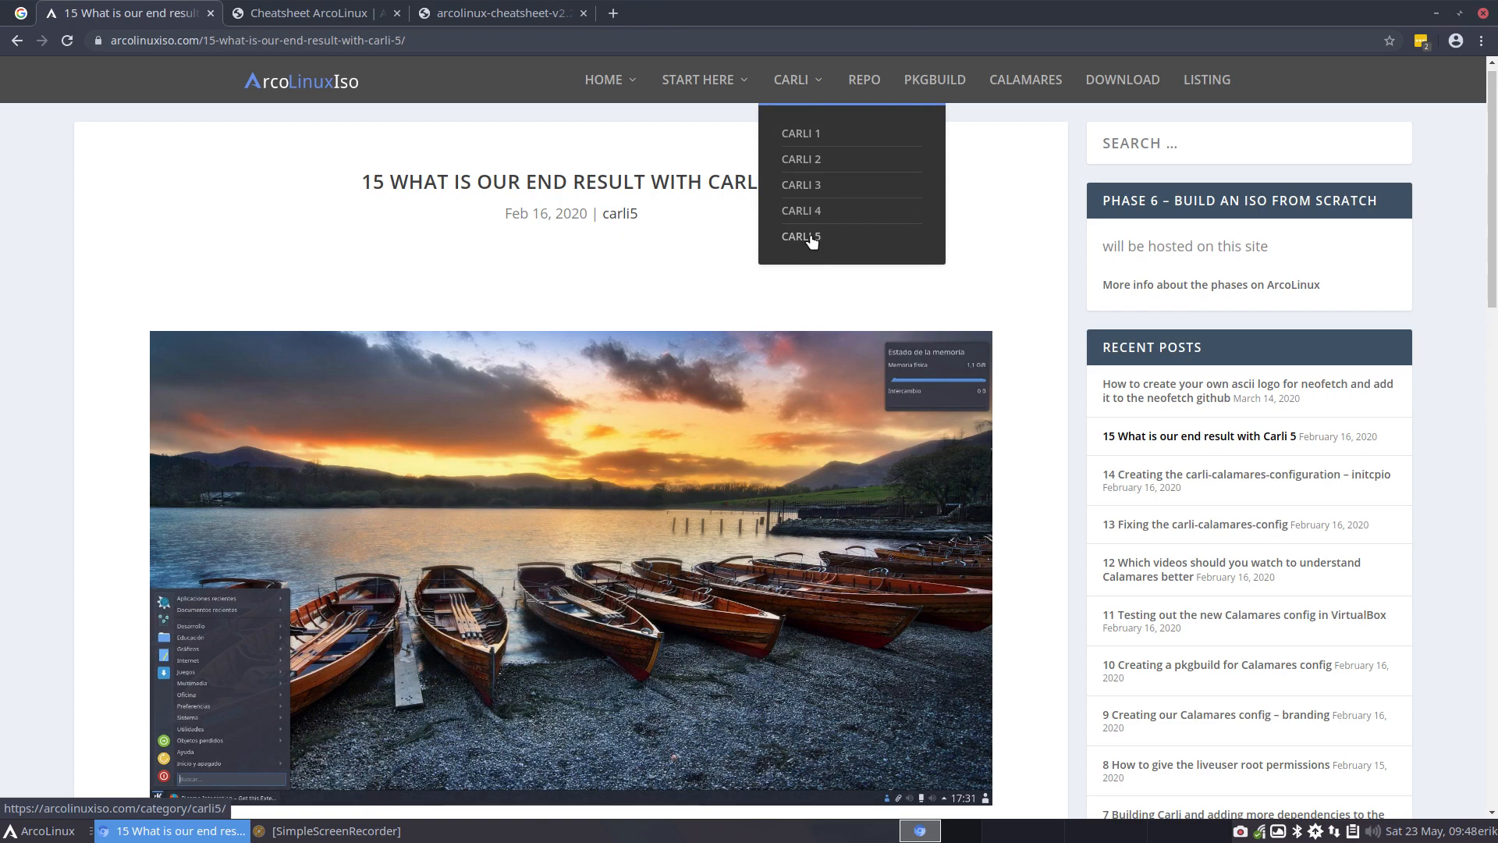
{"action": "left_click", "coordinate": [482, 16]}
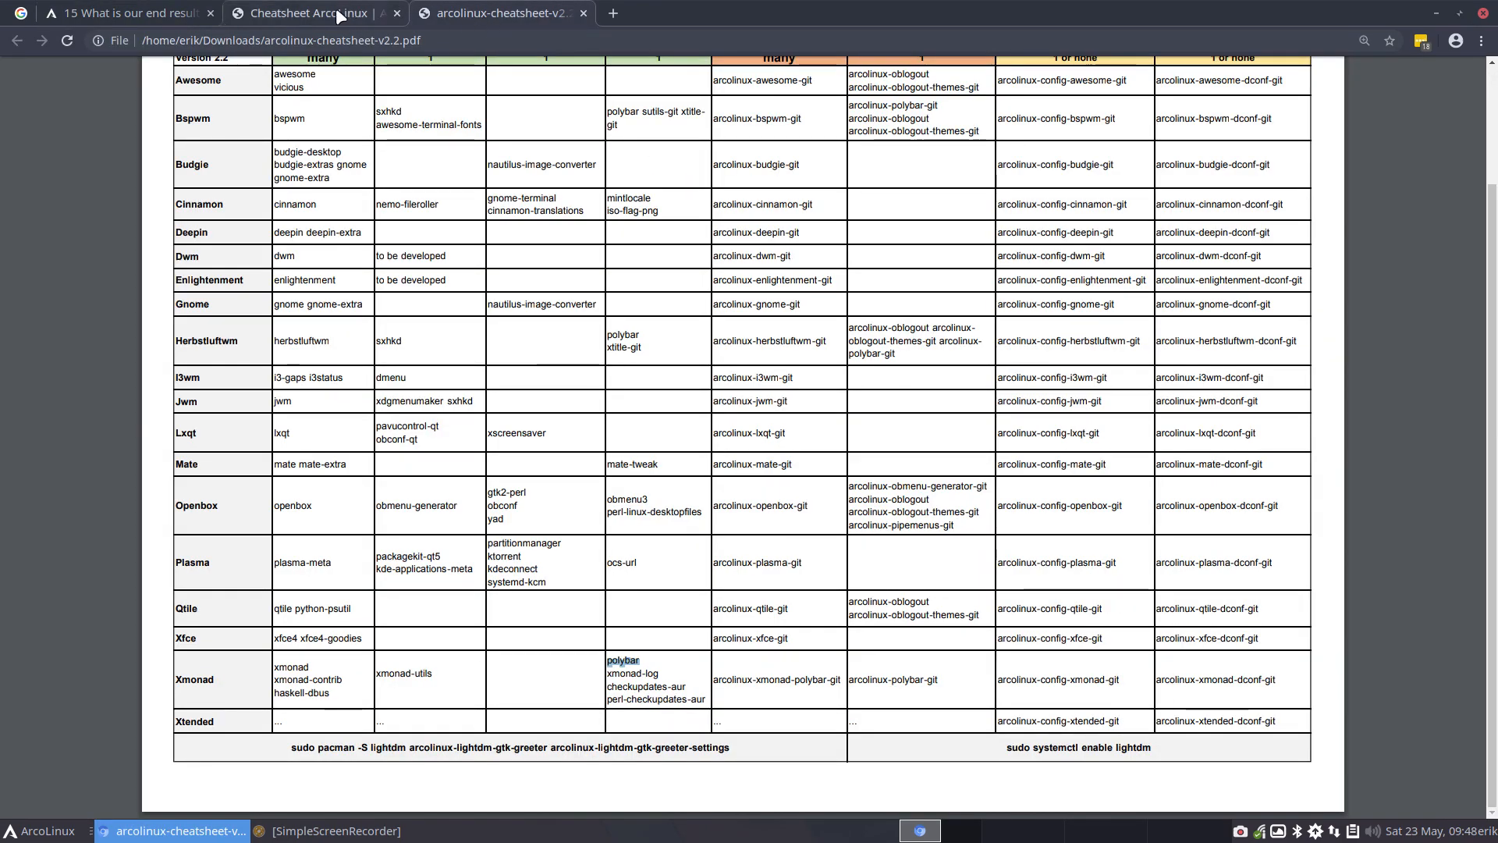
{"action": "left_click", "coordinate": [338, 14]}
{"action": "left_click", "coordinate": [125, 13]}
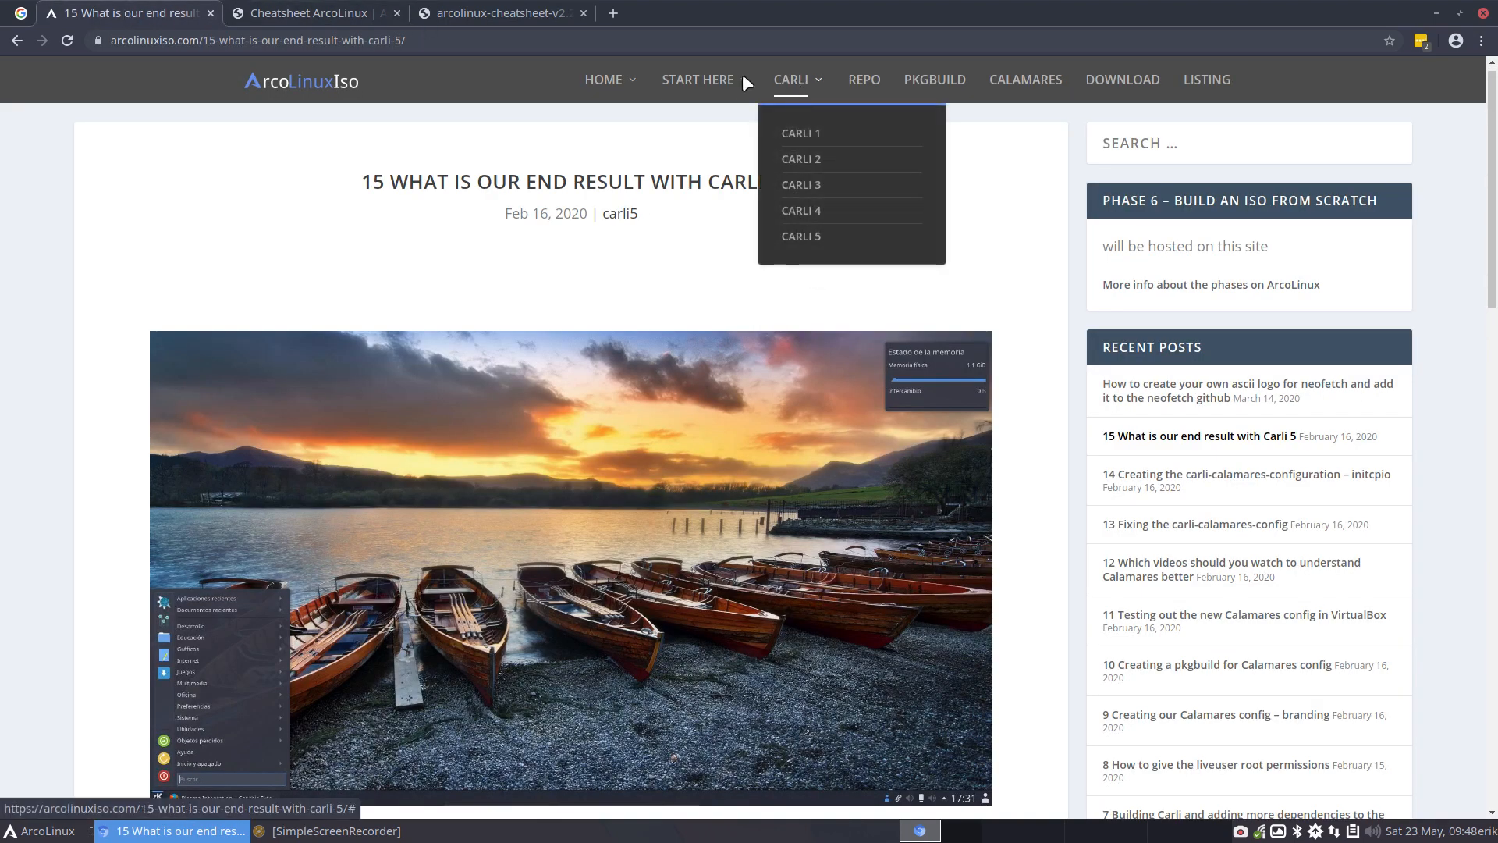
{"action": "mouse_move", "coordinate": [792, 80]}
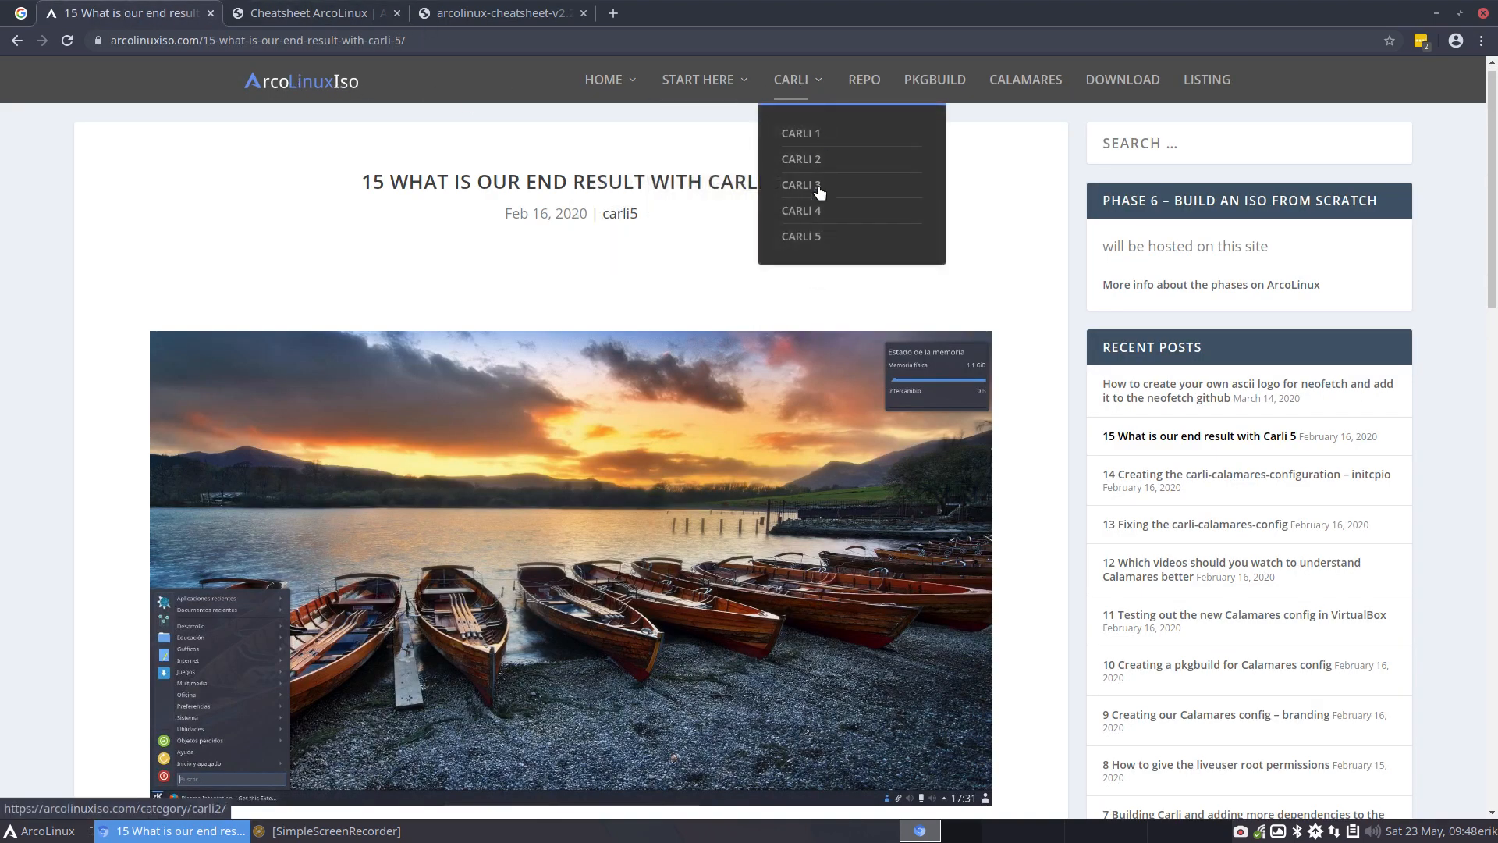
{"action": "left_click", "coordinate": [812, 237]}
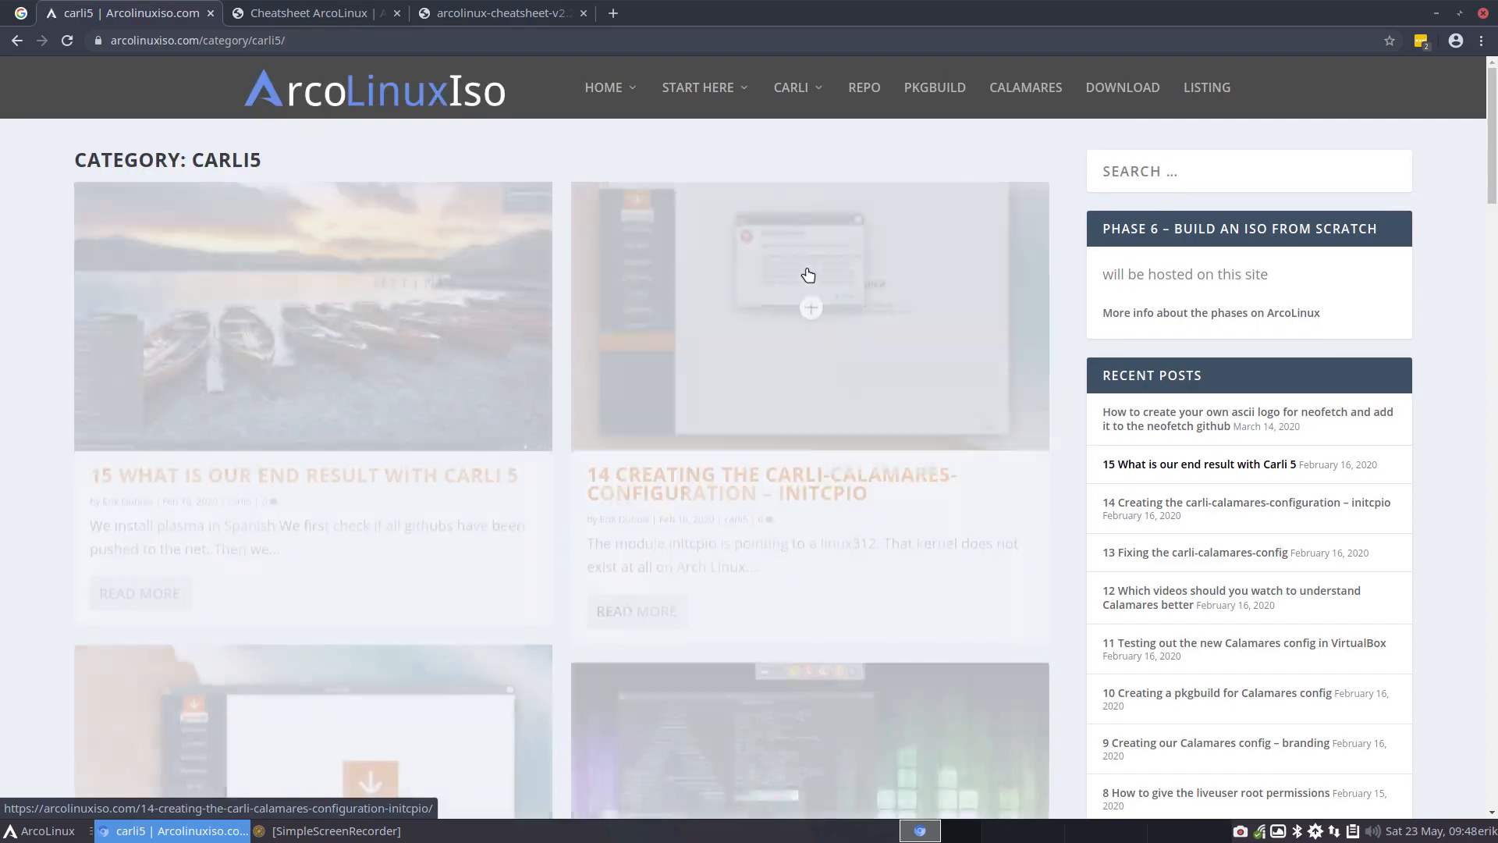
Examine the list of articles in the Carli 5 category, from article 15 to article 1
{"action": "scroll", "coordinate": [798, 381], "scroll_direction": "down", "scroll_amount": 5}
{"action": "scroll", "coordinate": [798, 381], "scroll_direction": "down", "scroll_amount": 20}
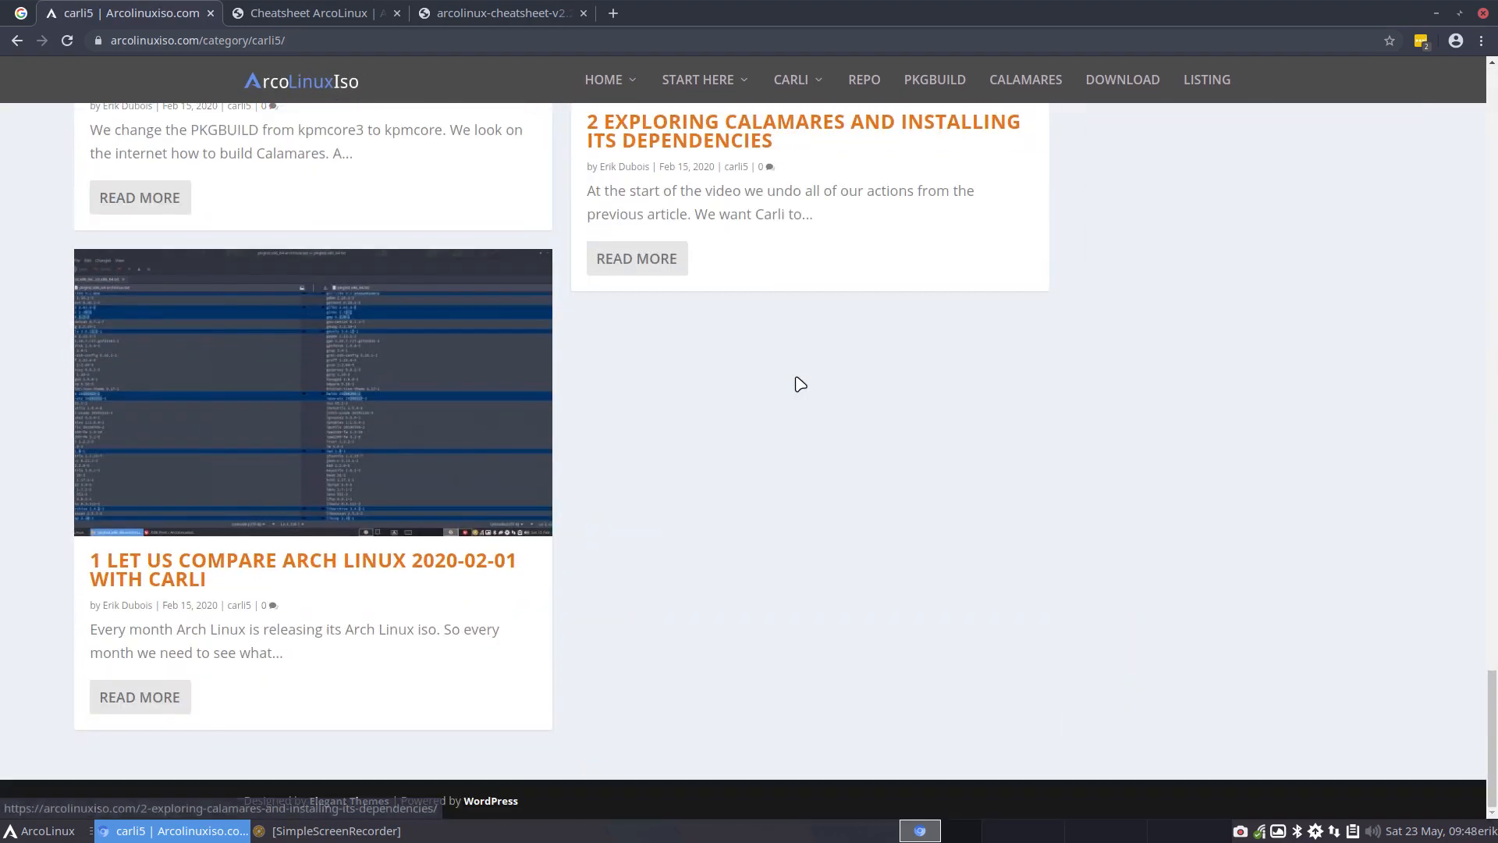
{"action": "scroll", "coordinate": [797, 383], "scroll_direction": "up", "scroll_amount": 5}
{"action": "scroll", "coordinate": [797, 382], "scroll_direction": "up", "scroll_amount": 20}
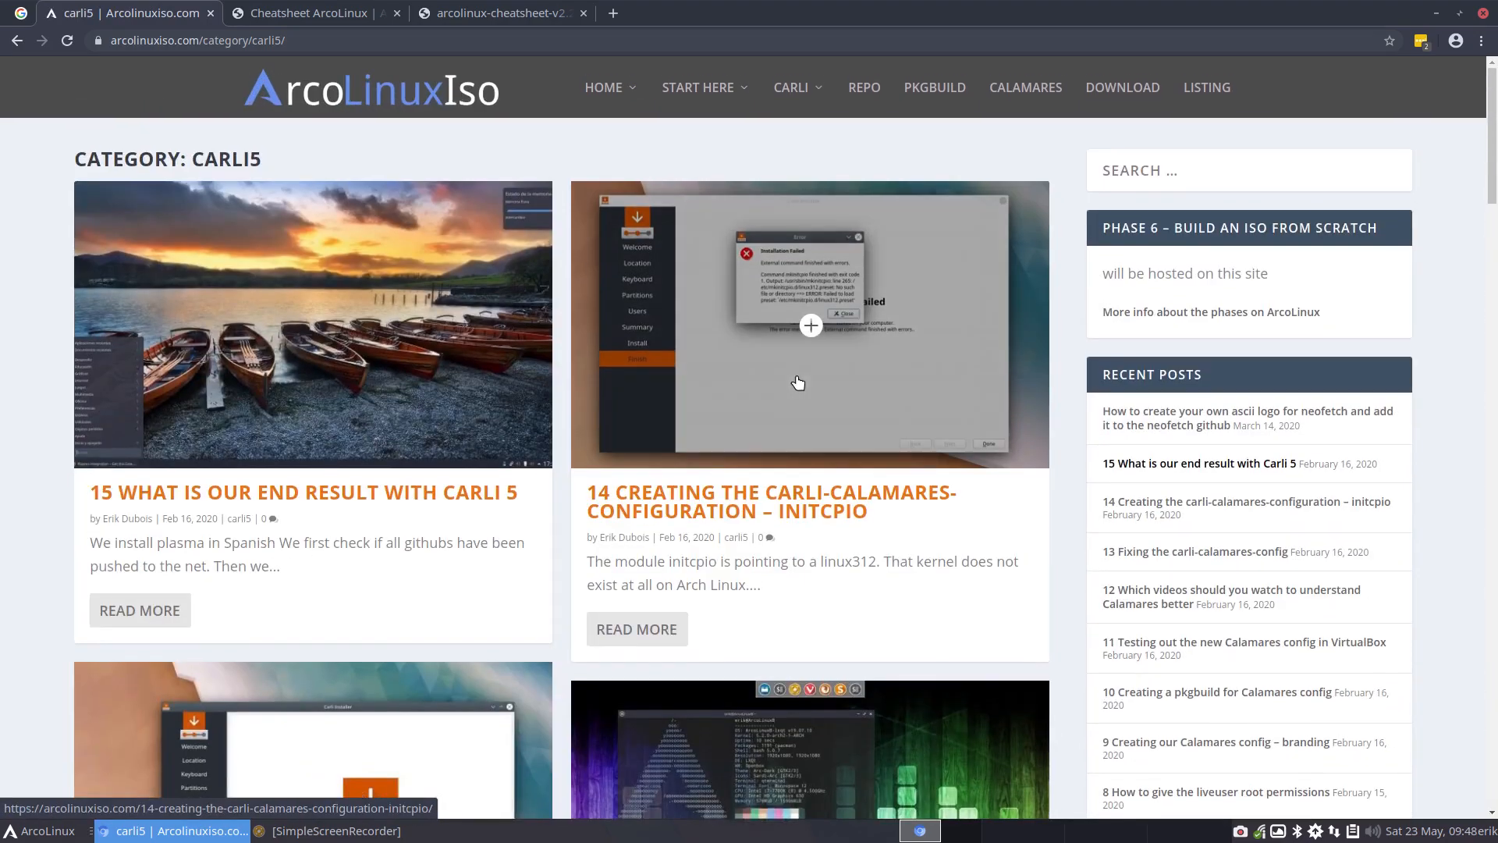
{"action": "scroll", "coordinate": [442, 406], "scroll_direction": "down", "scroll_amount": 20}
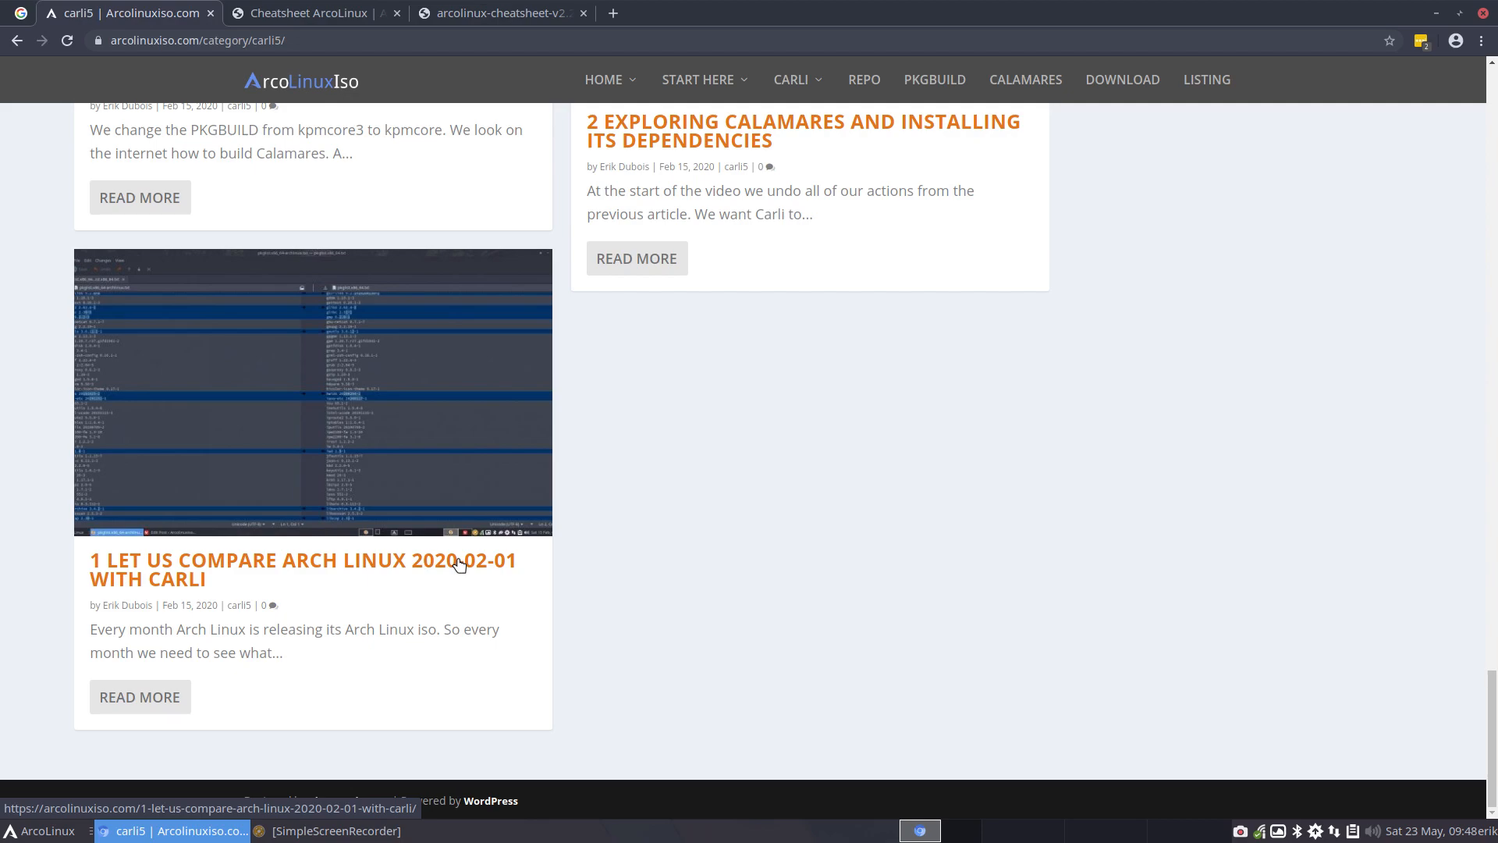
{"action": "scroll", "coordinate": [856, 495], "scroll_direction": "up", "scroll_amount": 8}
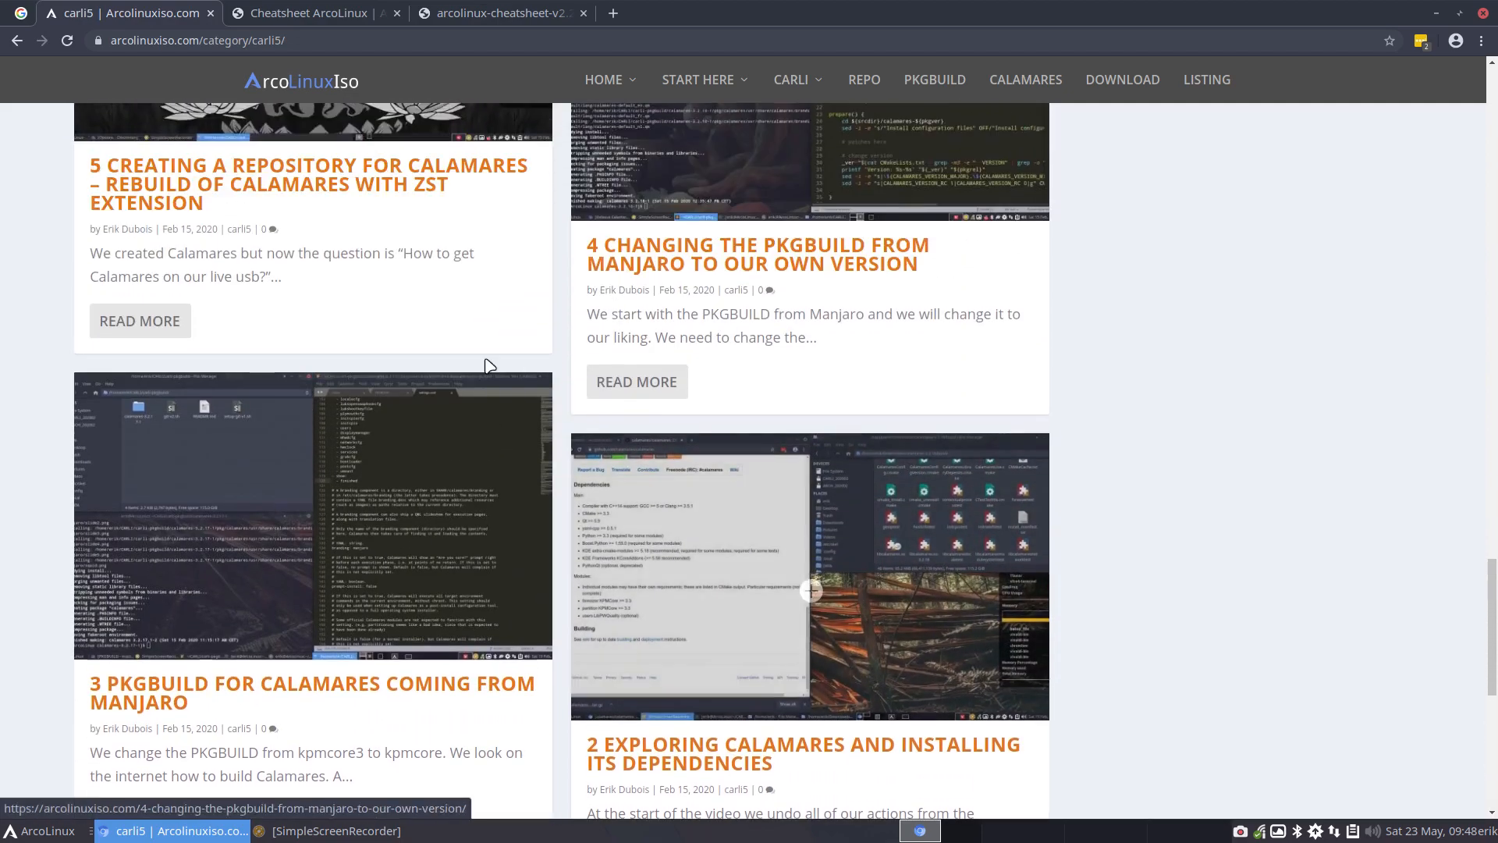
{"action": "scroll", "coordinate": [803, 334], "scroll_direction": "up", "scroll_amount": 4}
{"action": "scroll", "coordinate": [797, 341], "scroll_direction": "up", "scroll_amount": 1}
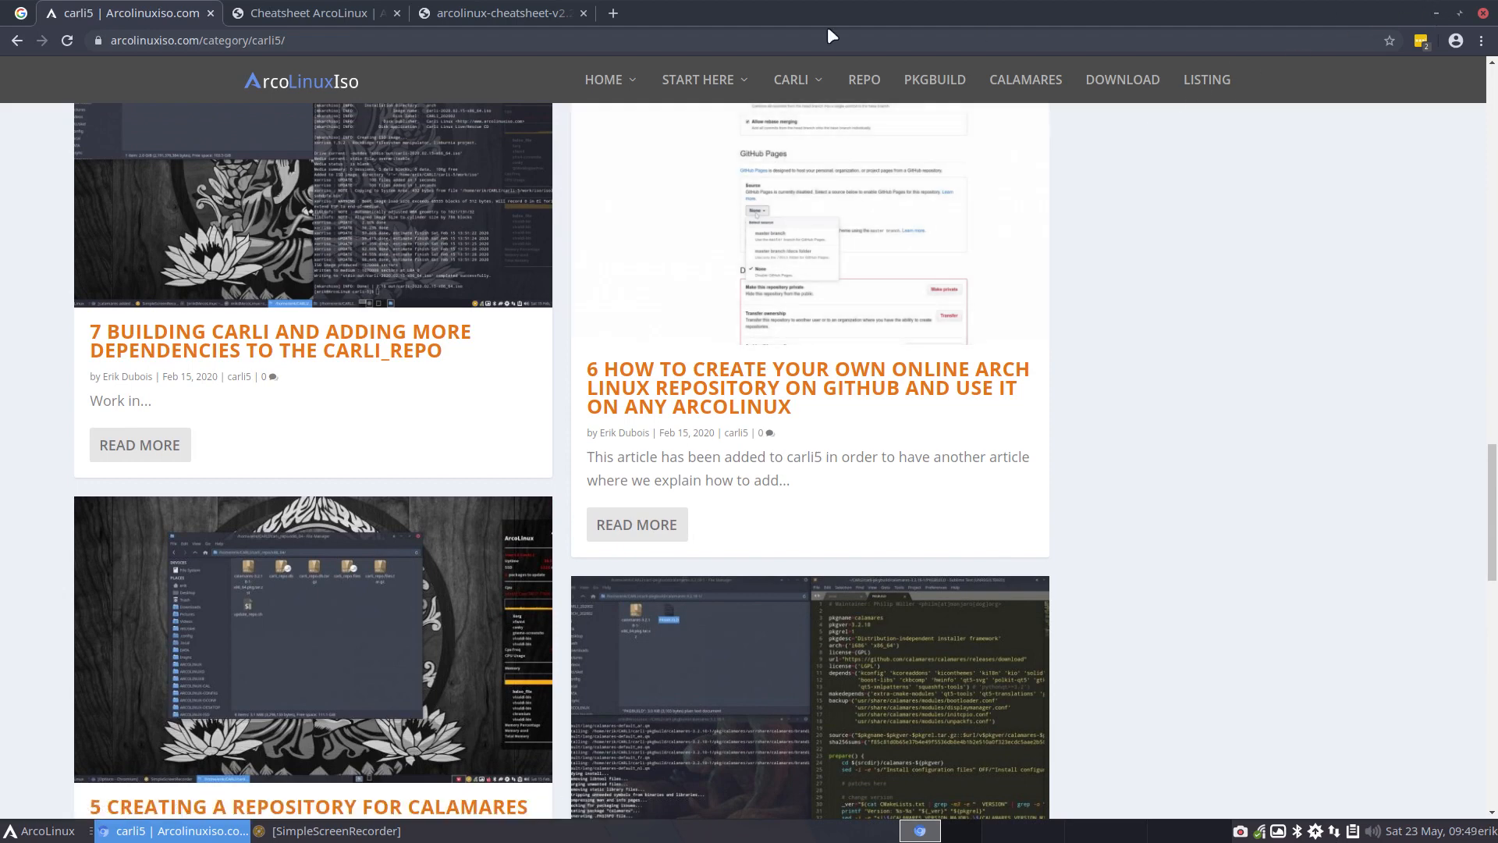
Open the arcolinuxiso organisation's repository page on GitHub in a new browser tab
{"action": "left_click_drag", "start_coordinate": [974, 16], "coordinate": [1497, 16]}
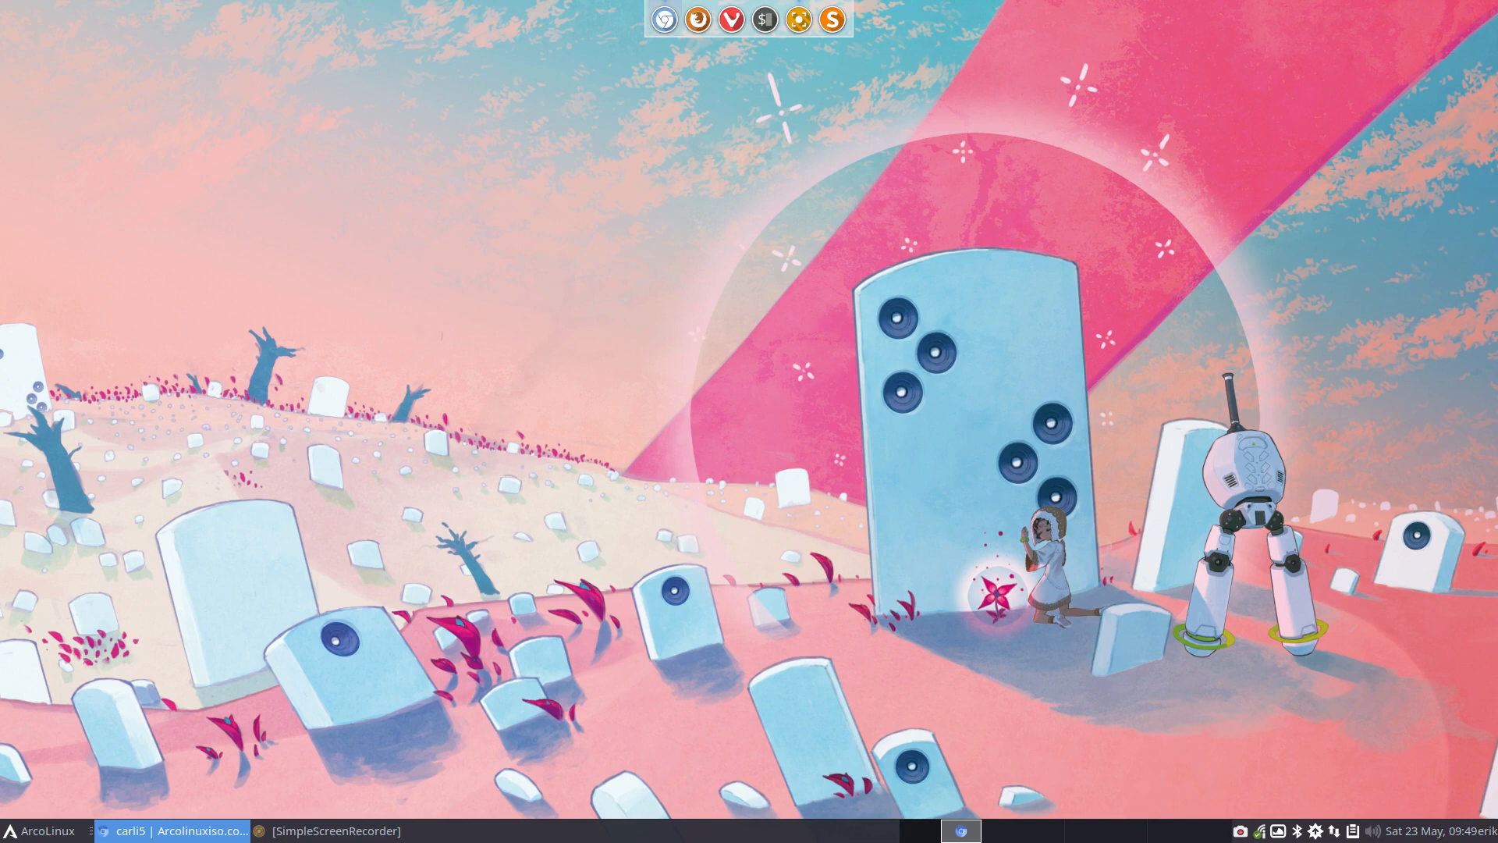
{"action": "key", "text": "ctrl+t"}
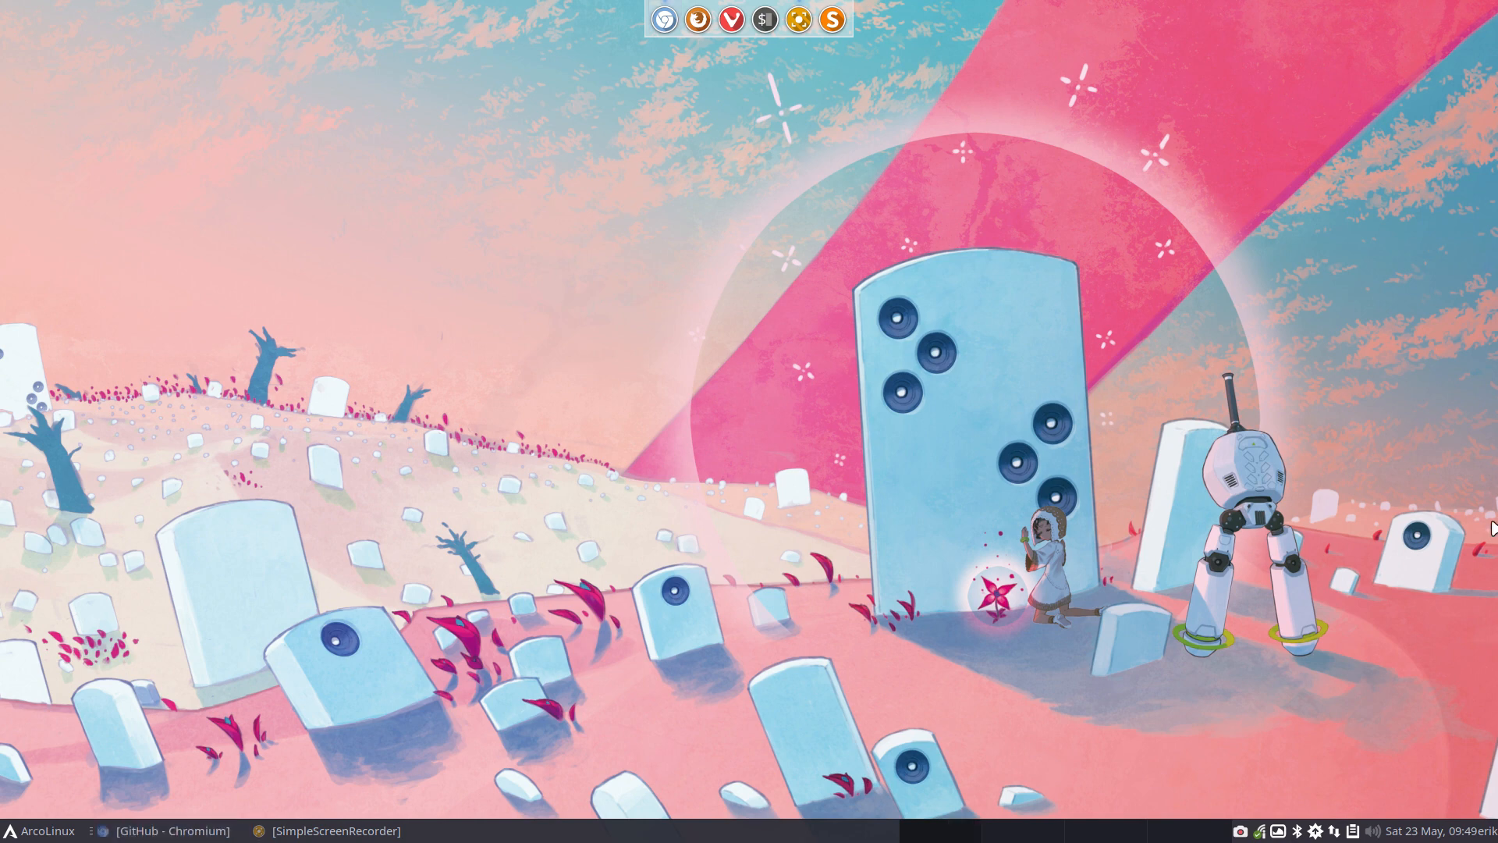
{"action": "left_click", "coordinate": [312, 830]}
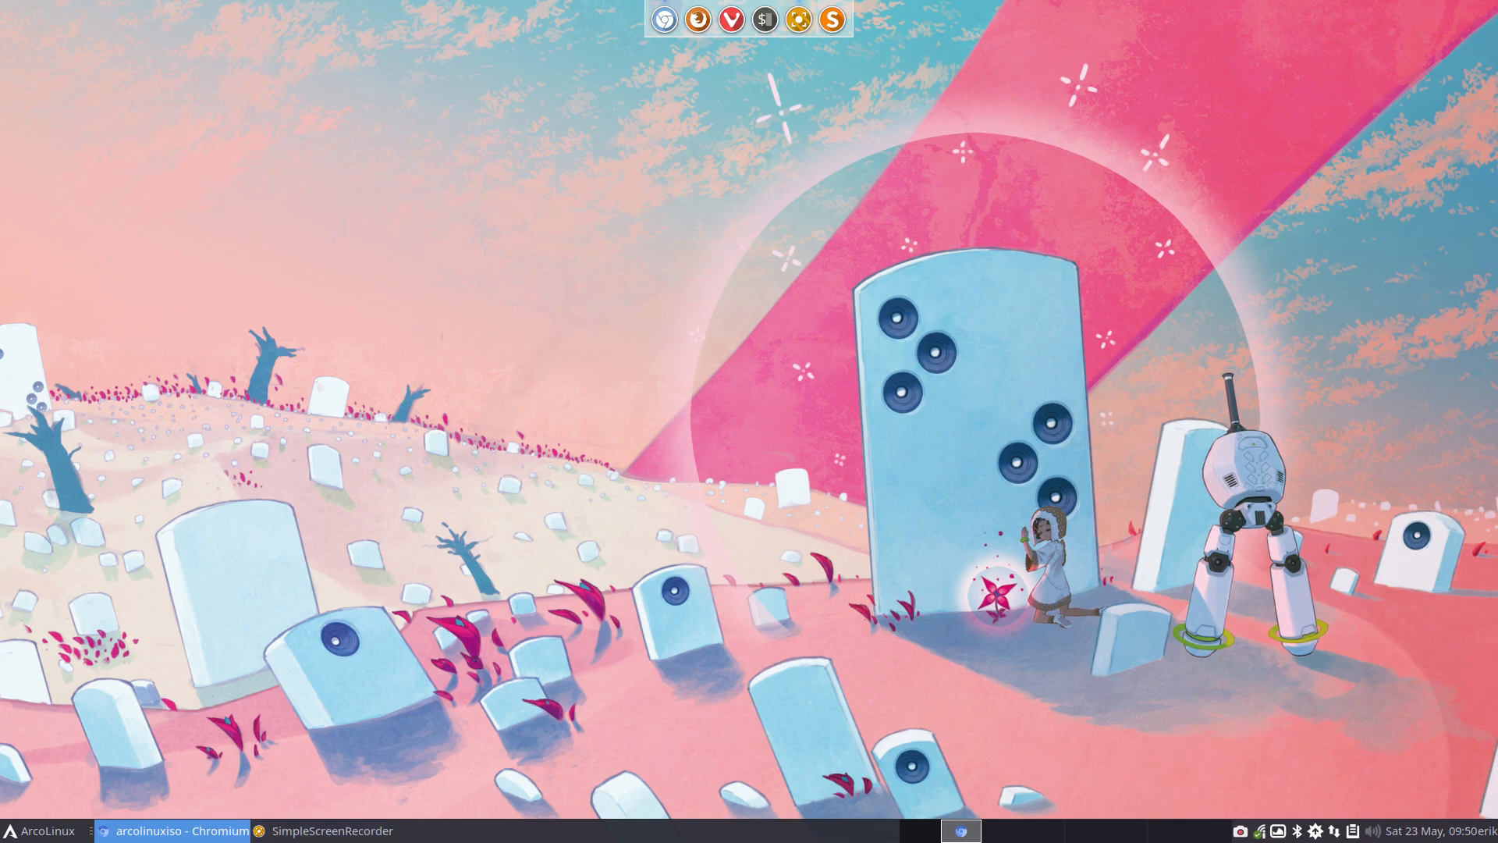
{"action": "left_click_drag", "start_coordinate": [1497, 12], "coordinate": [757, 2]}
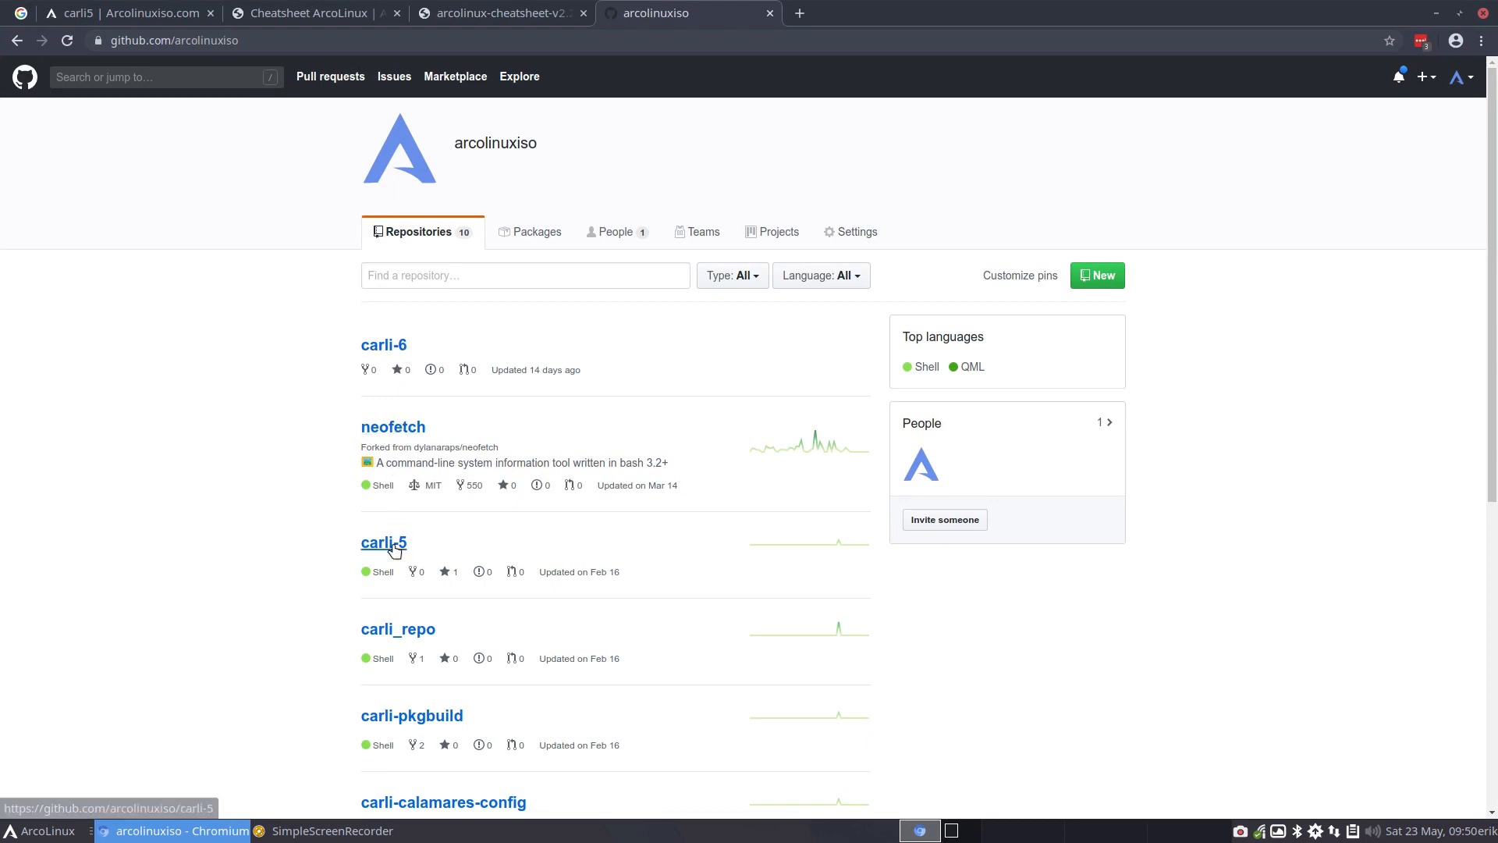
Look through the arcolinuxiso organisation's repository list for the Carli repositories
{"action": "scroll", "coordinate": [350, 665], "scroll_direction": "down", "scroll_amount": 2}
{"action": "scroll", "coordinate": [349, 665], "scroll_direction": "down", "scroll_amount": 3}
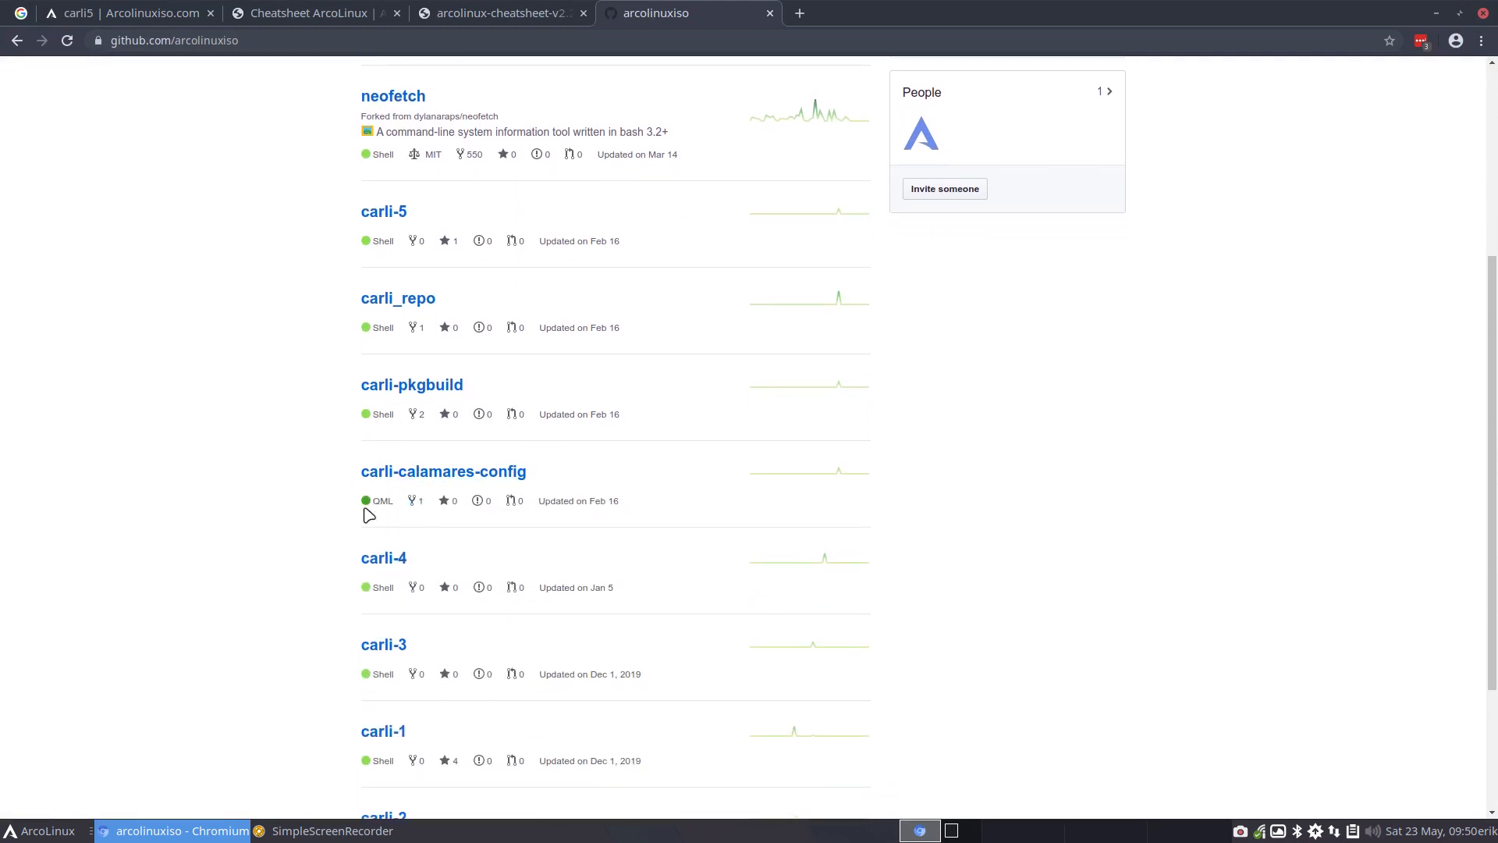
{"action": "scroll", "coordinate": [355, 586], "scroll_direction": "down", "scroll_amount": 3}
{"action": "scroll", "coordinate": [355, 585], "scroll_direction": "up", "scroll_amount": 7}
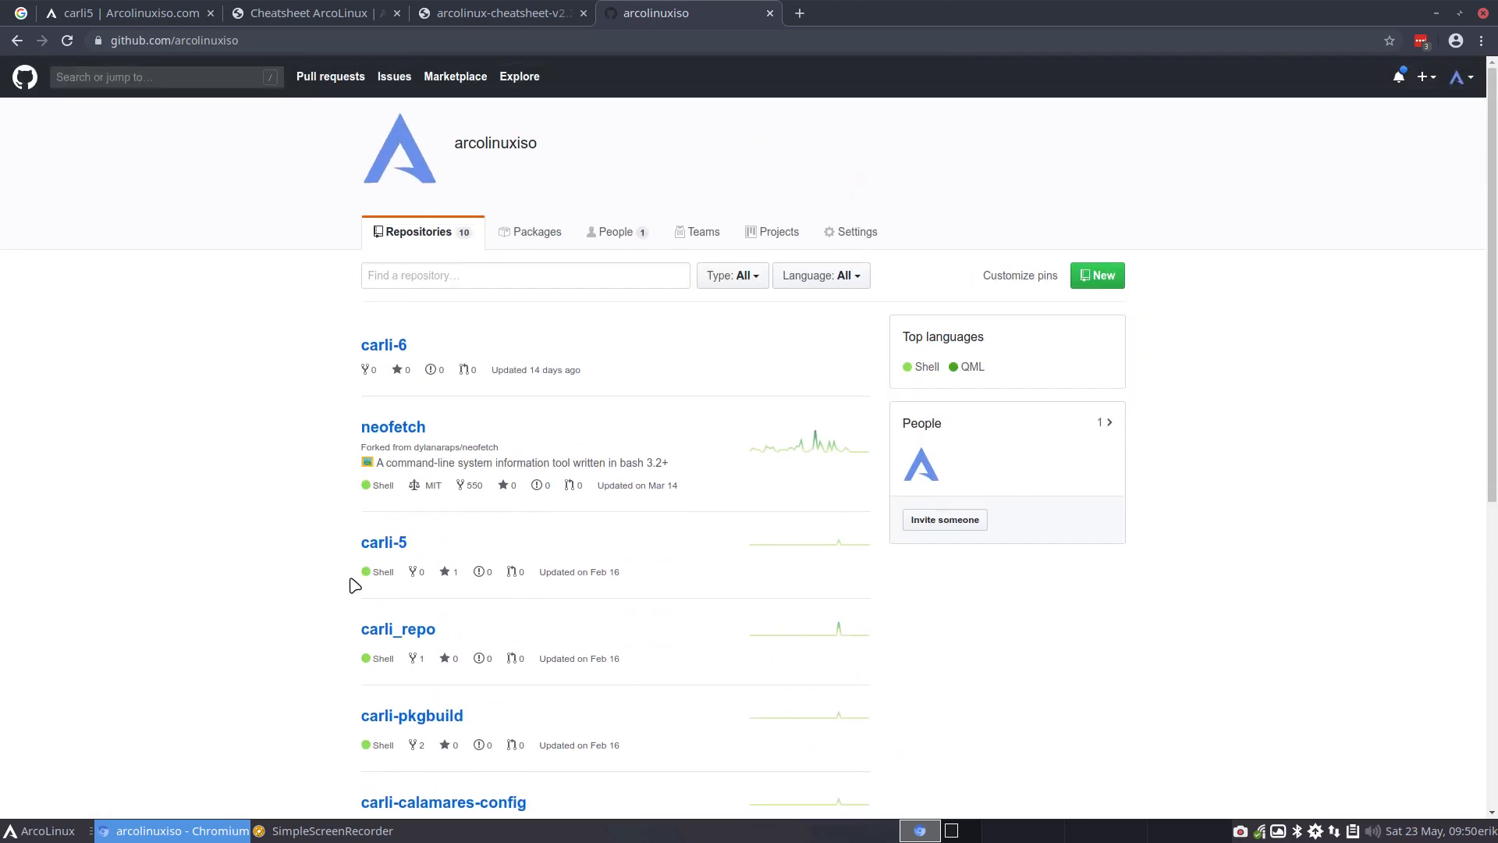
{"action": "scroll", "coordinate": [355, 585], "scroll_direction": "down", "scroll_amount": 3}
{"action": "scroll", "coordinate": [353, 581], "scroll_direction": "down", "scroll_amount": 2}
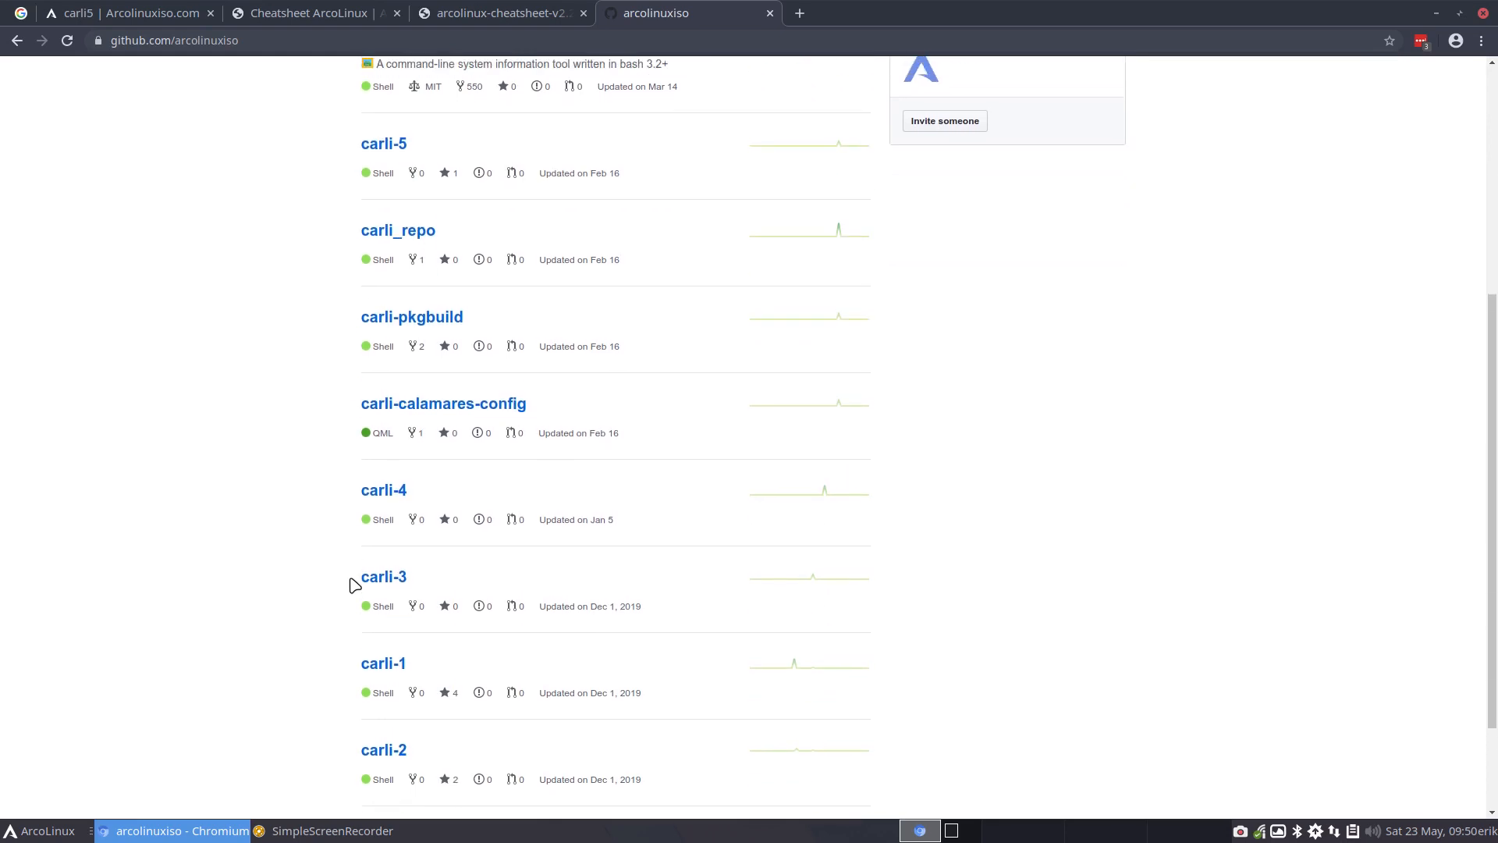
{"action": "scroll", "coordinate": [366, 507], "scroll_direction": "up", "scroll_amount": 2}
{"action": "scroll", "coordinate": [412, 390], "scroll_direction": "up", "scroll_amount": 3}
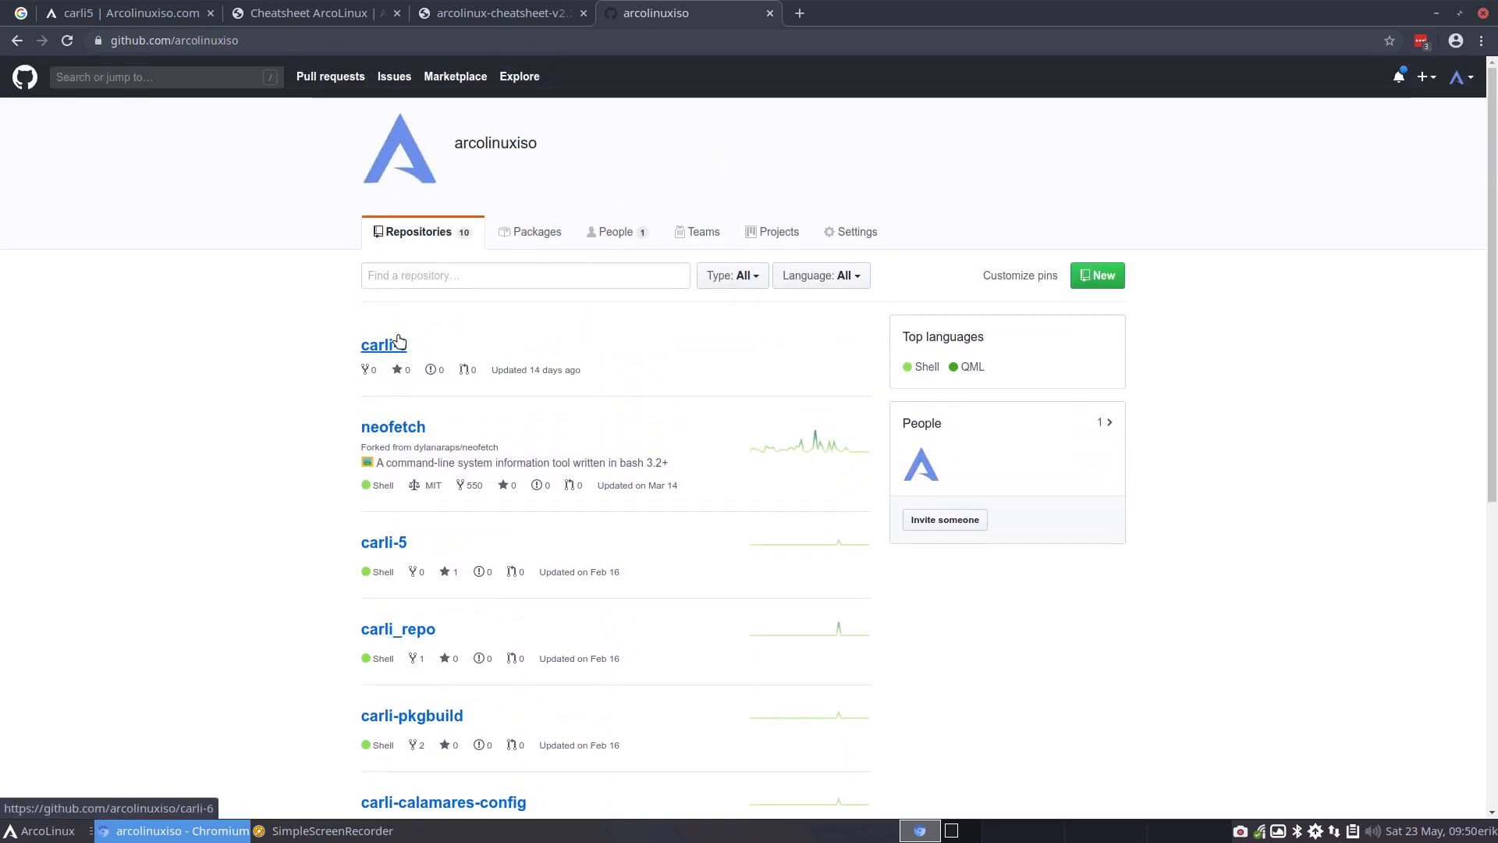
{"action": "left_click", "coordinate": [137, 11]}
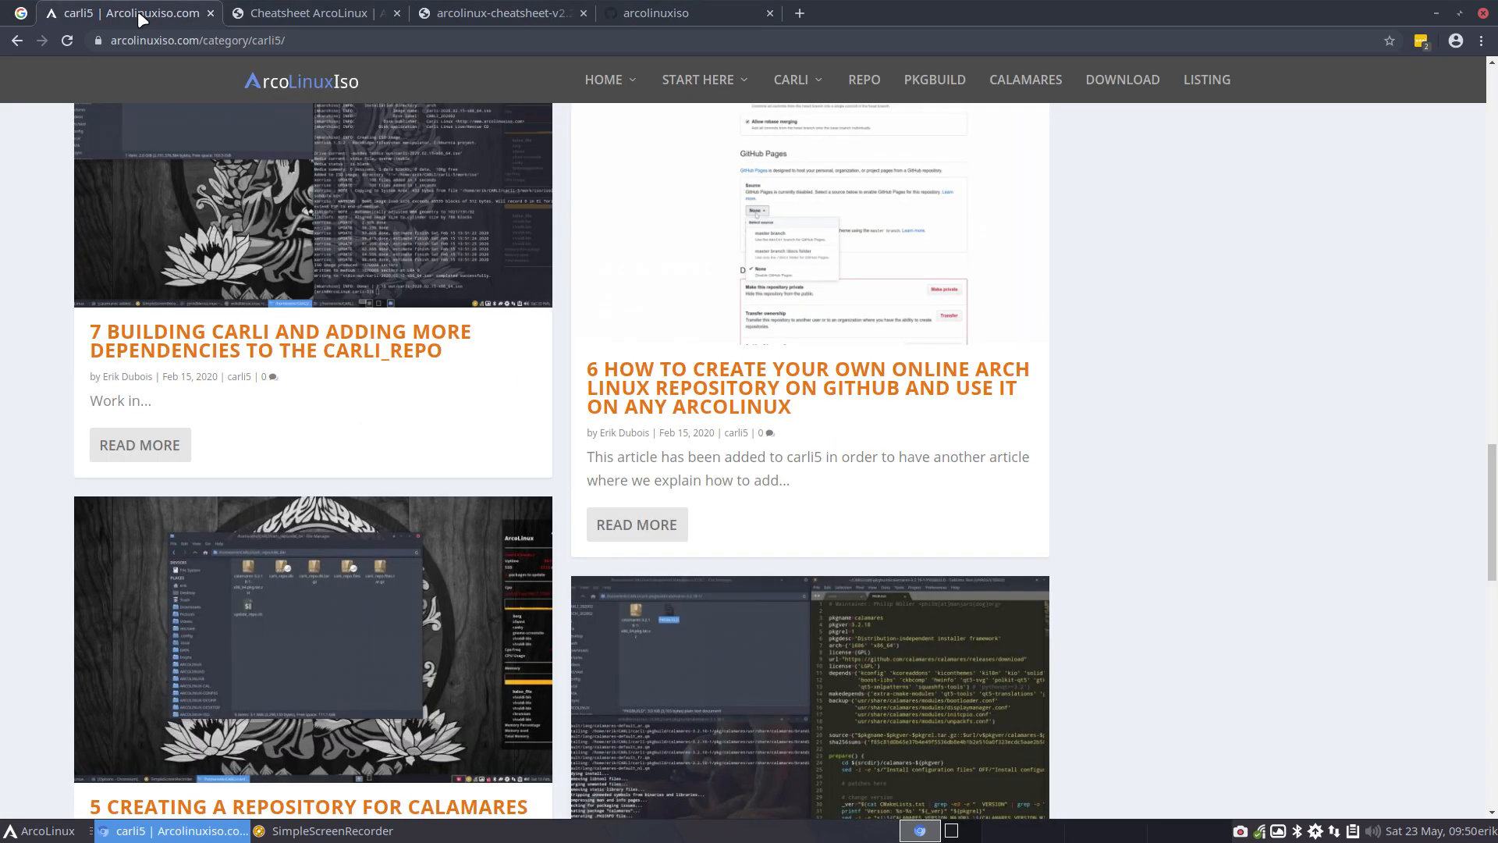
{"action": "mouse_move", "coordinate": [812, 107]}
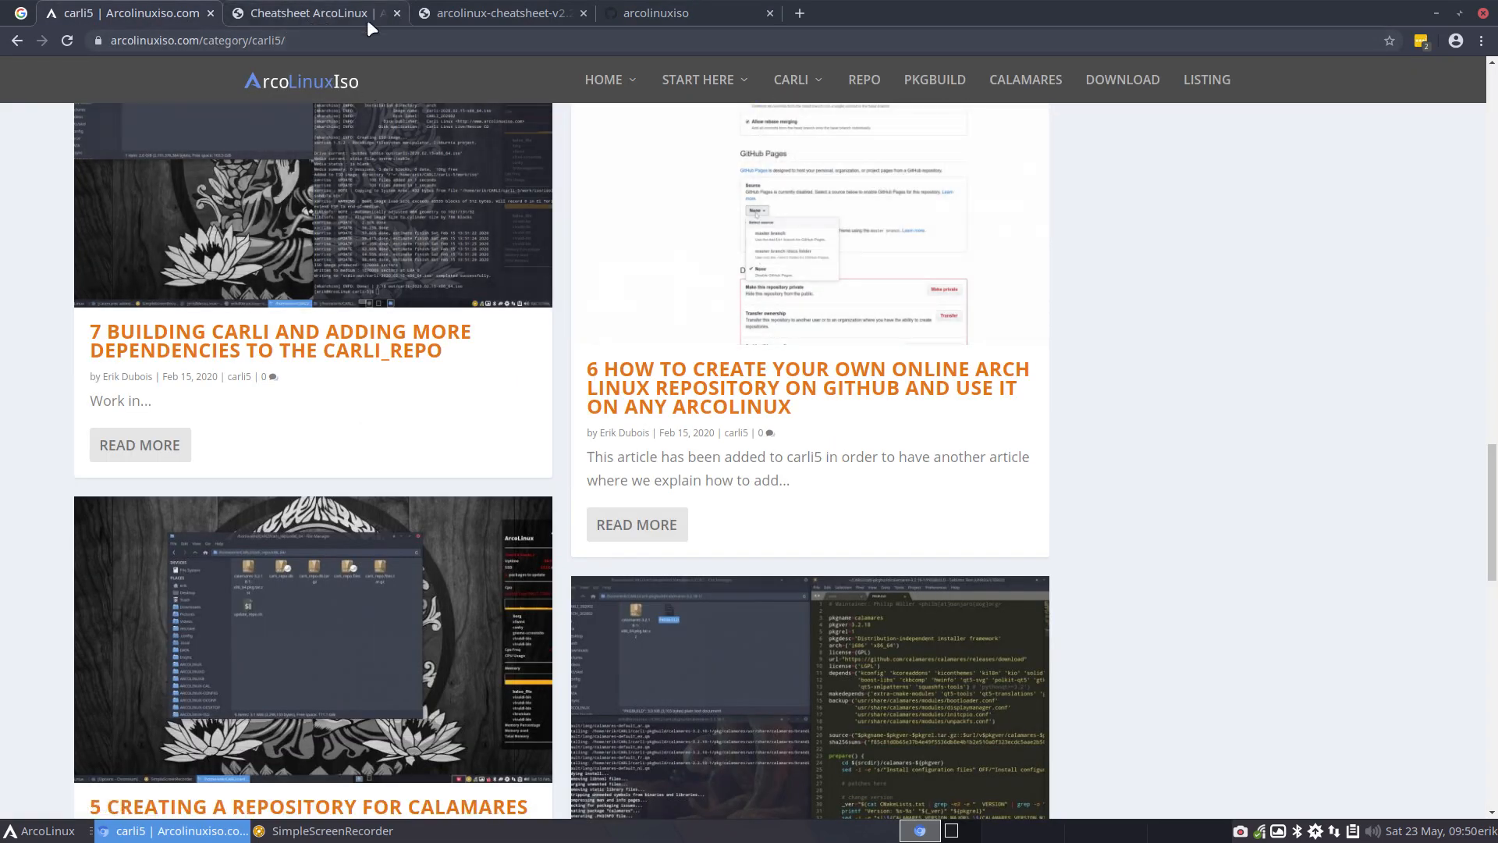
{"action": "left_click", "coordinate": [1437, 13]}
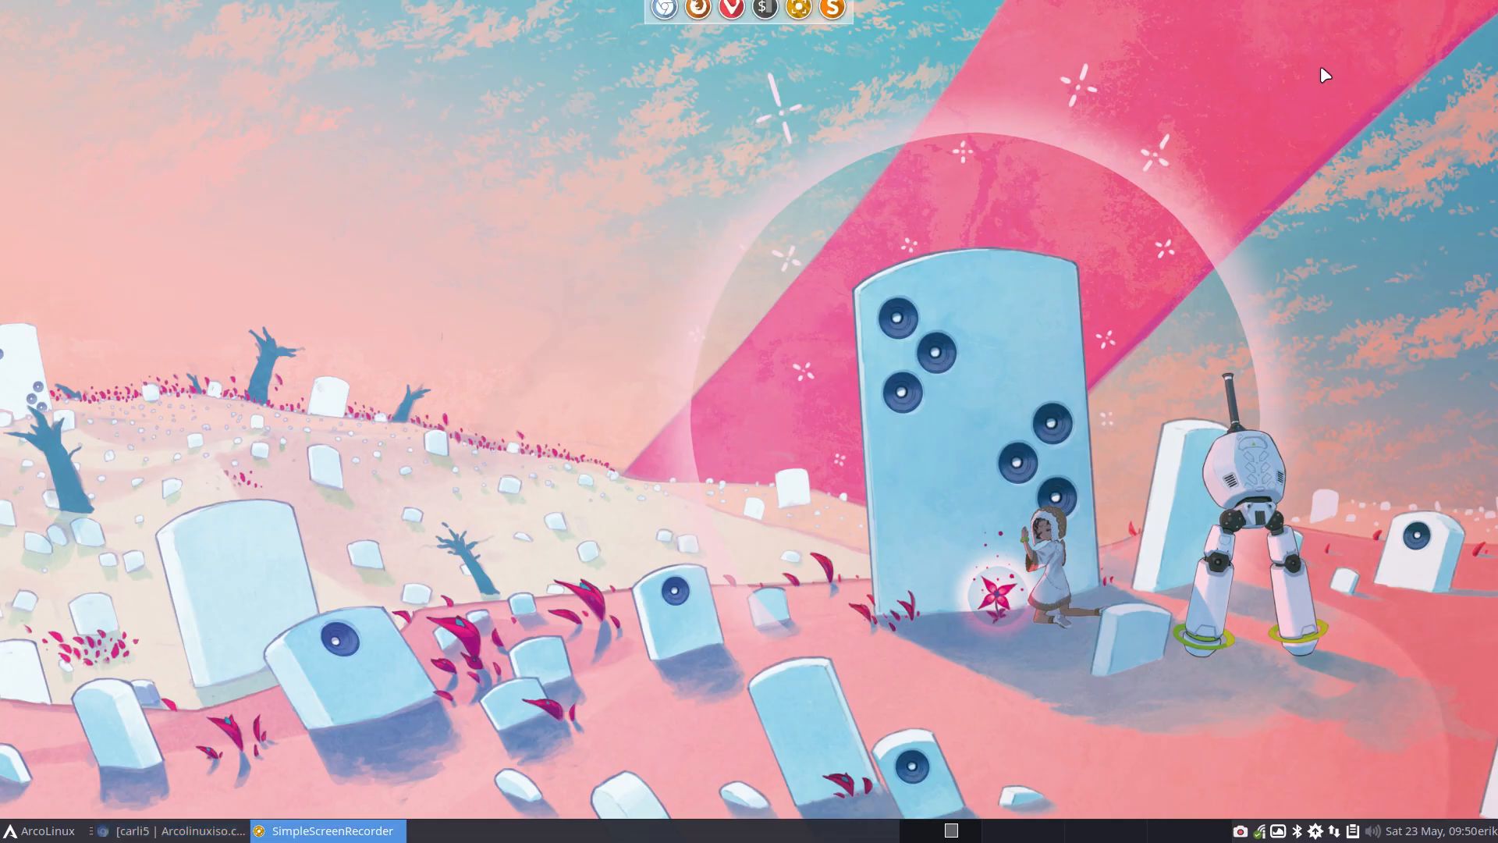
{"action": "left_click", "coordinate": [207, 832]}
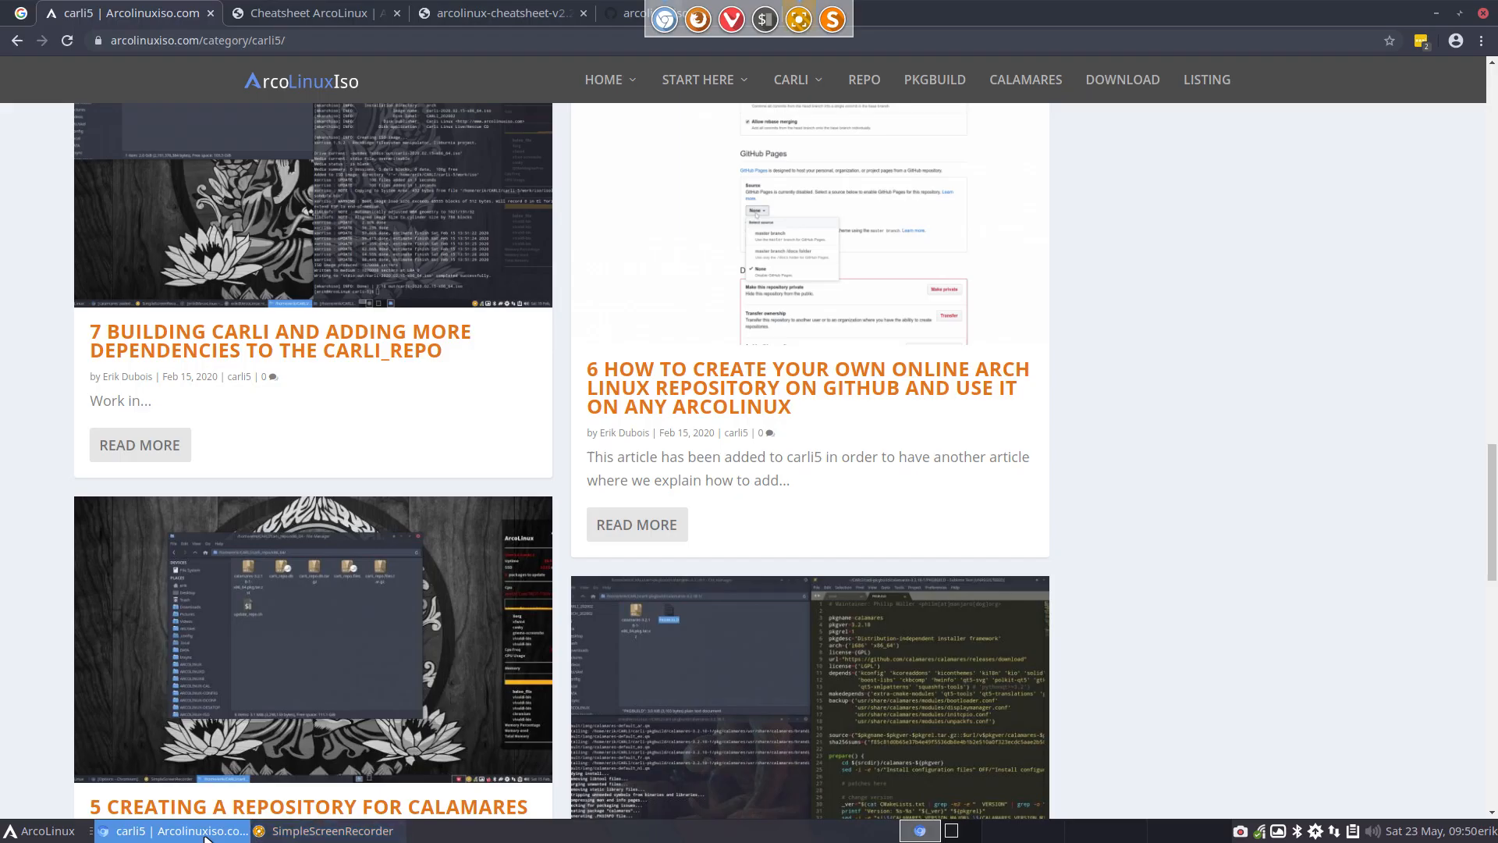
Open the carli-6 repository on GitHub from the arcolinuxiso organisation page and highlight its name in the address
{"action": "left_click", "coordinate": [641, 14]}
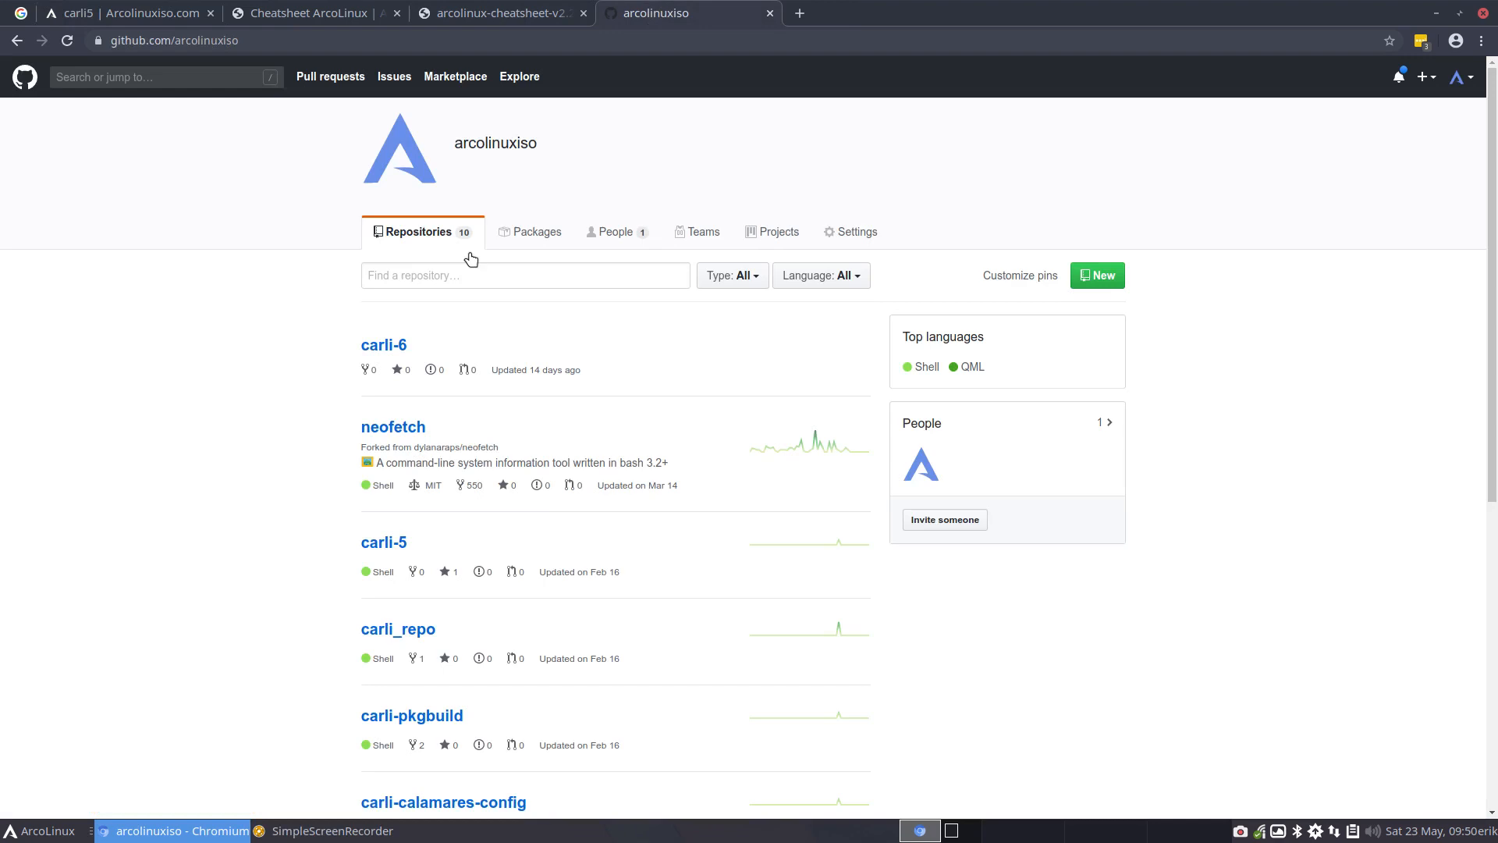
{"action": "left_click", "coordinate": [383, 345]}
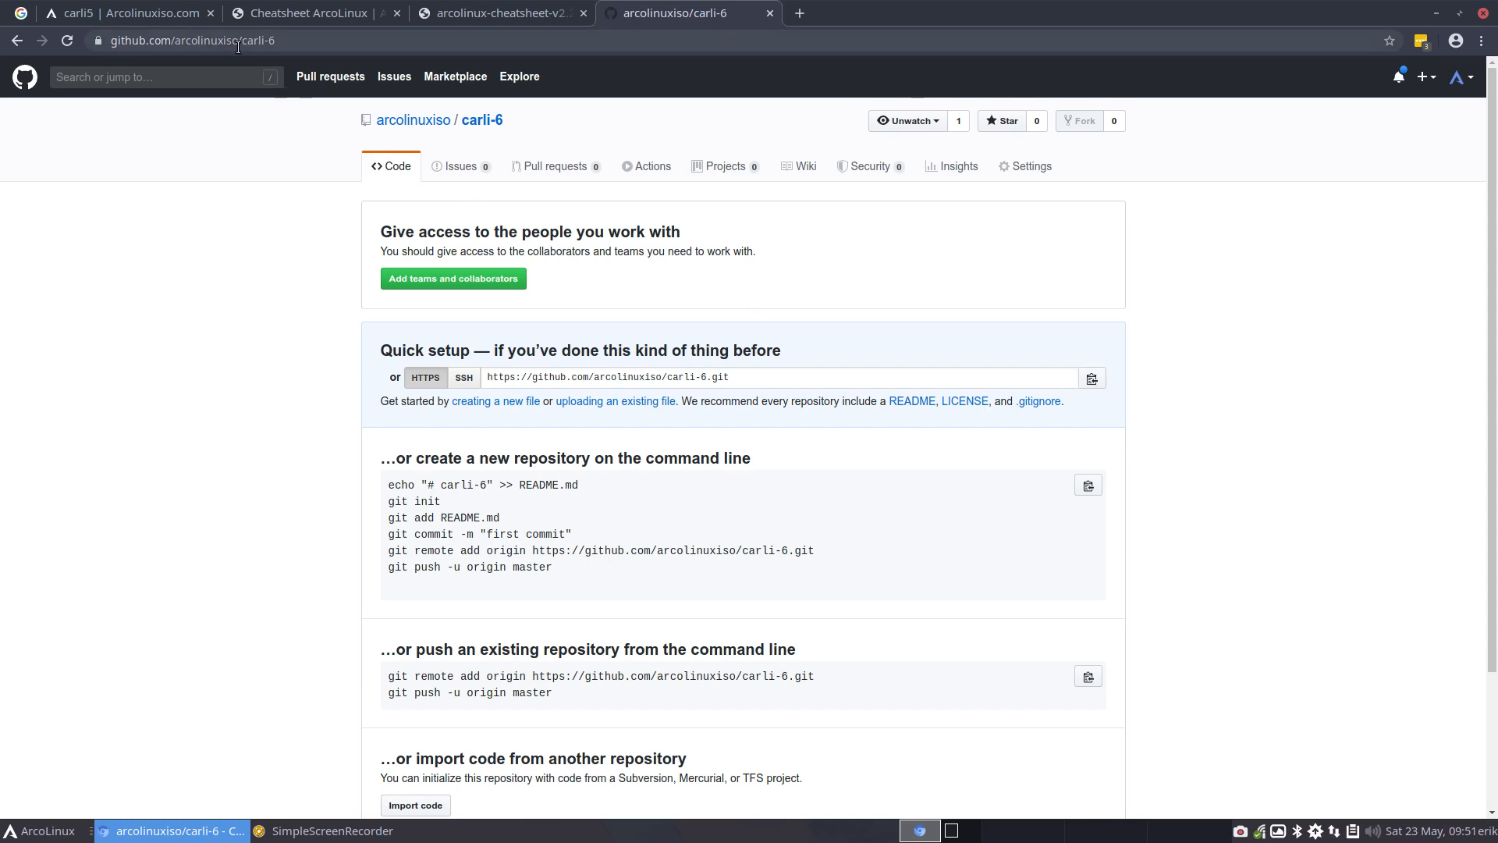
{"action": "left_click_drag", "start_coordinate": [242, 39], "coordinate": [293, 40]}
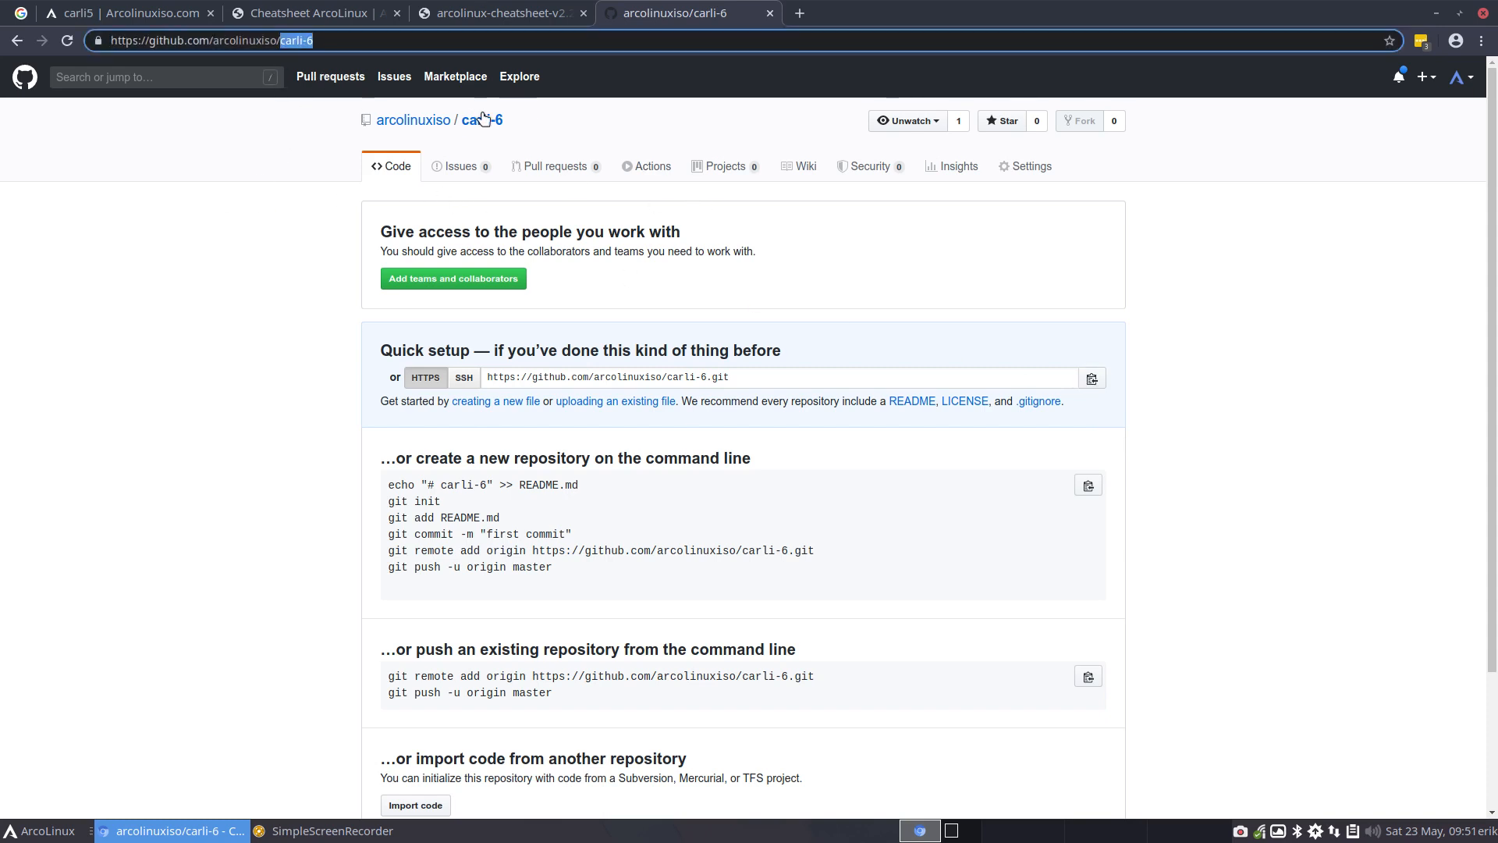
View the arcolinuxiso organisation's form for creating a new repository, and copy the HTTPS clone URL from the carli-6 page
{"action": "left_click", "coordinate": [437, 123]}
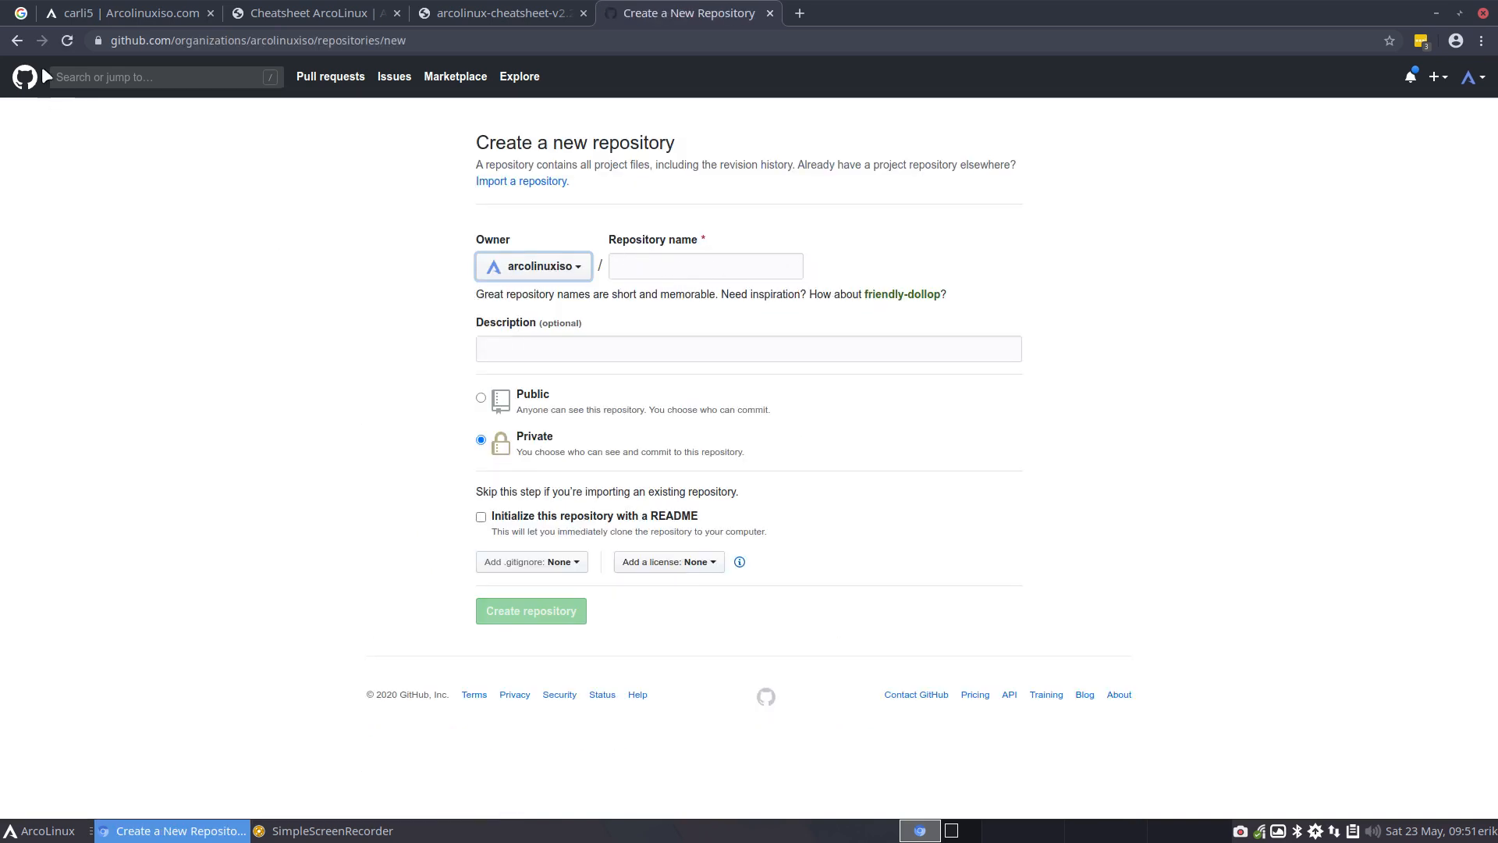
{"action": "left_click", "coordinate": [12, 41]}
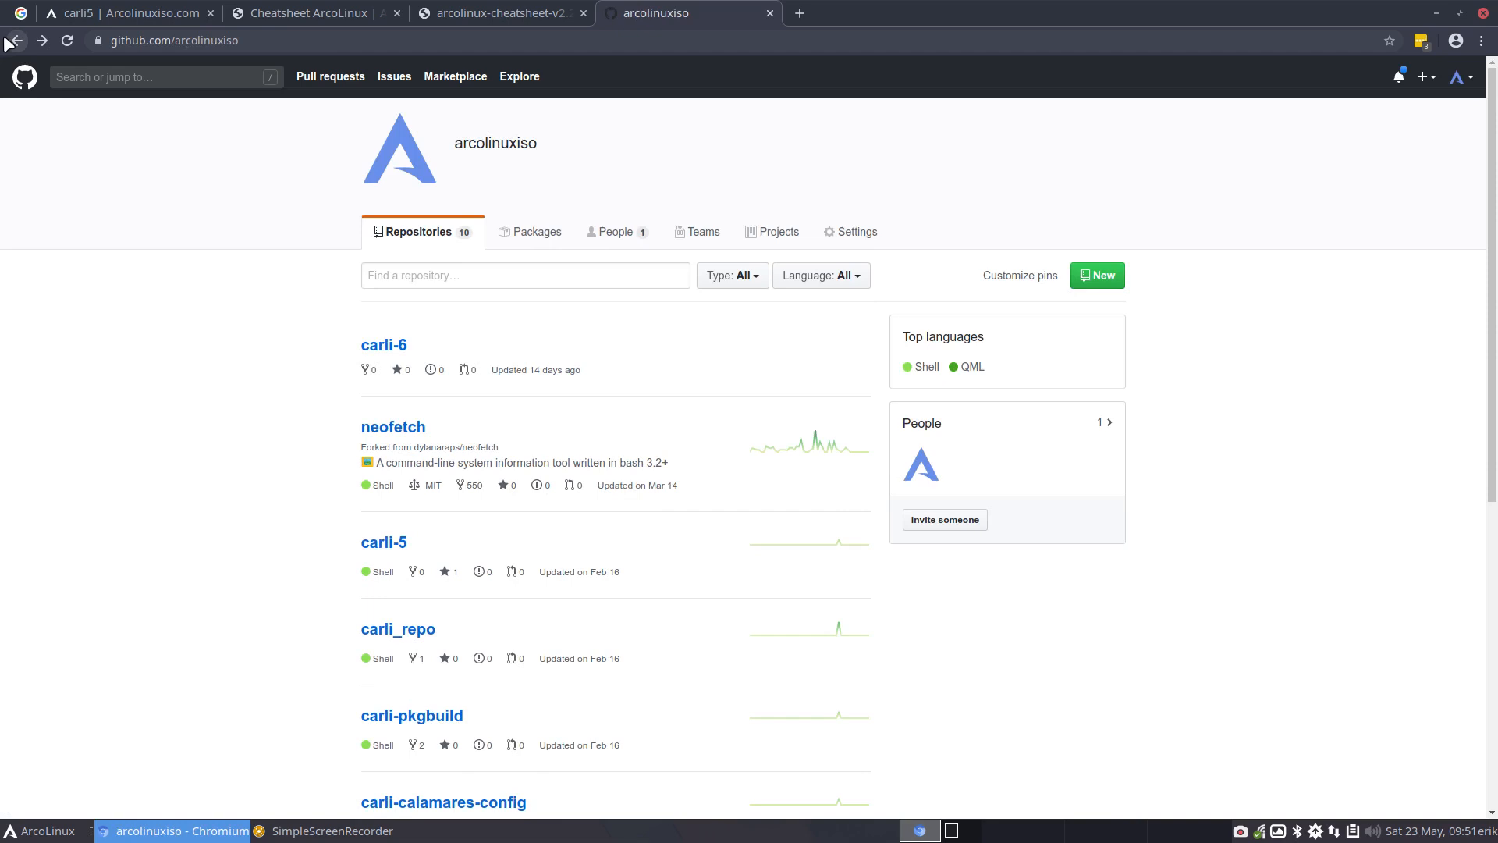
{"action": "left_click", "coordinate": [381, 348]}
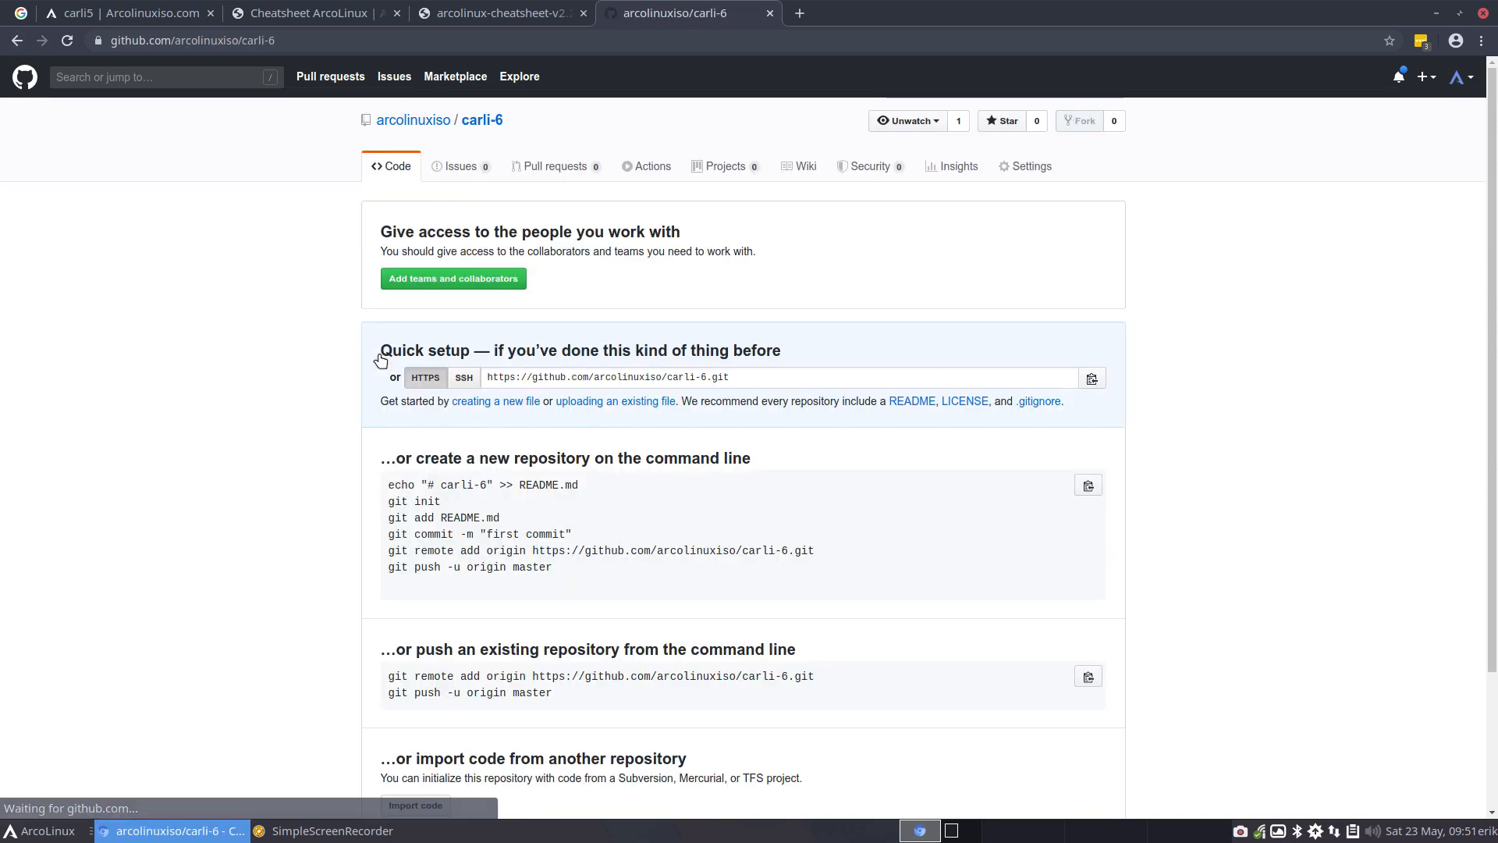
{"action": "left_click", "coordinate": [1092, 378]}
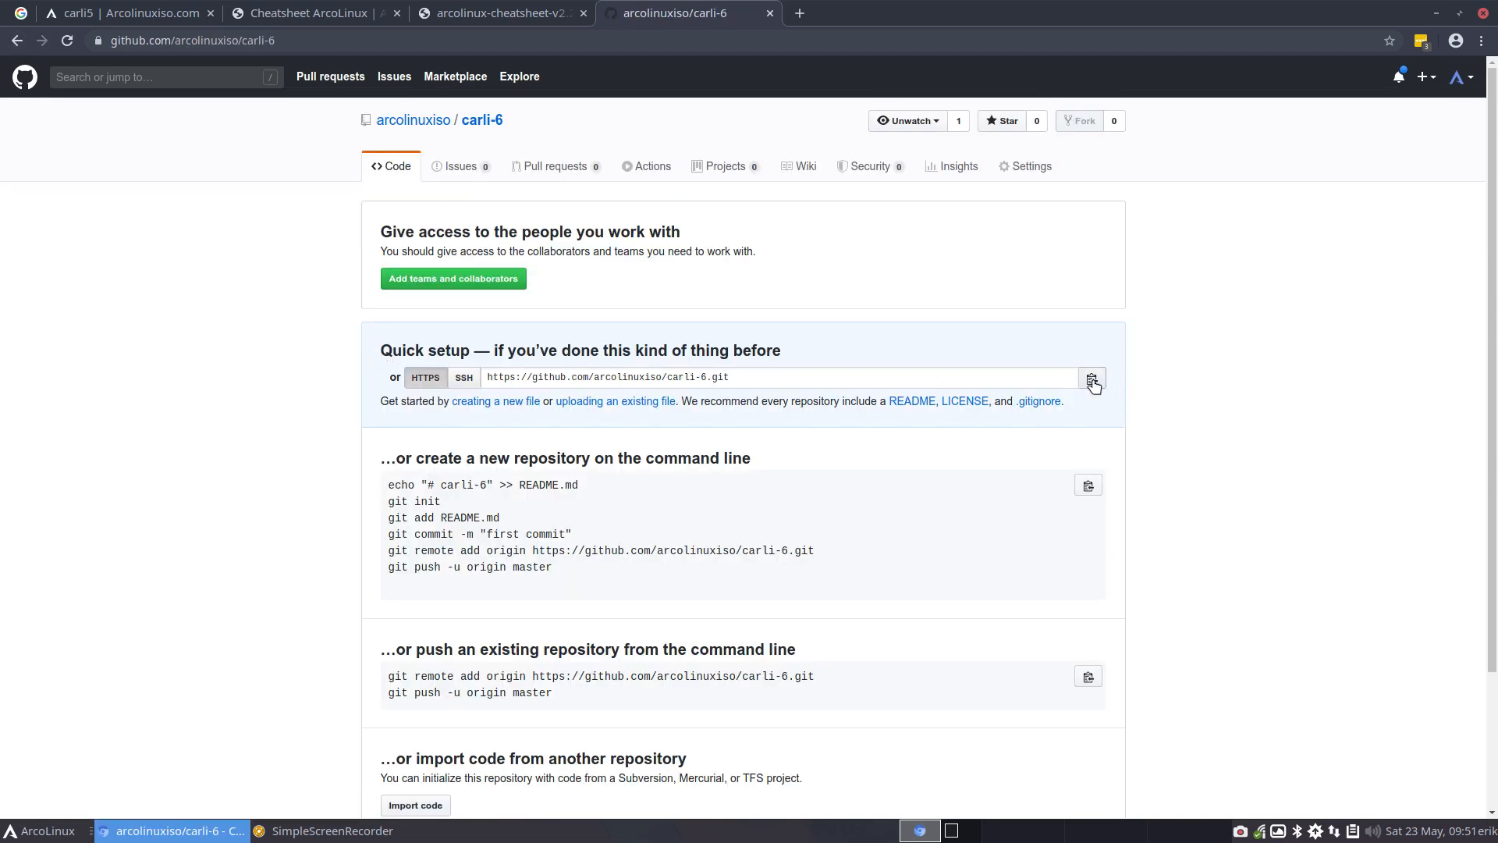
Open the home folder in the file manager and bookmark the ARCOLINUX-ISO folder among the places, below ARCOLINUXB
{"action": "left_click", "coordinate": [1436, 14]}
{"action": "right_click", "coordinate": [251, 163]}
{"action": "left_click", "coordinate": [390, 161]}
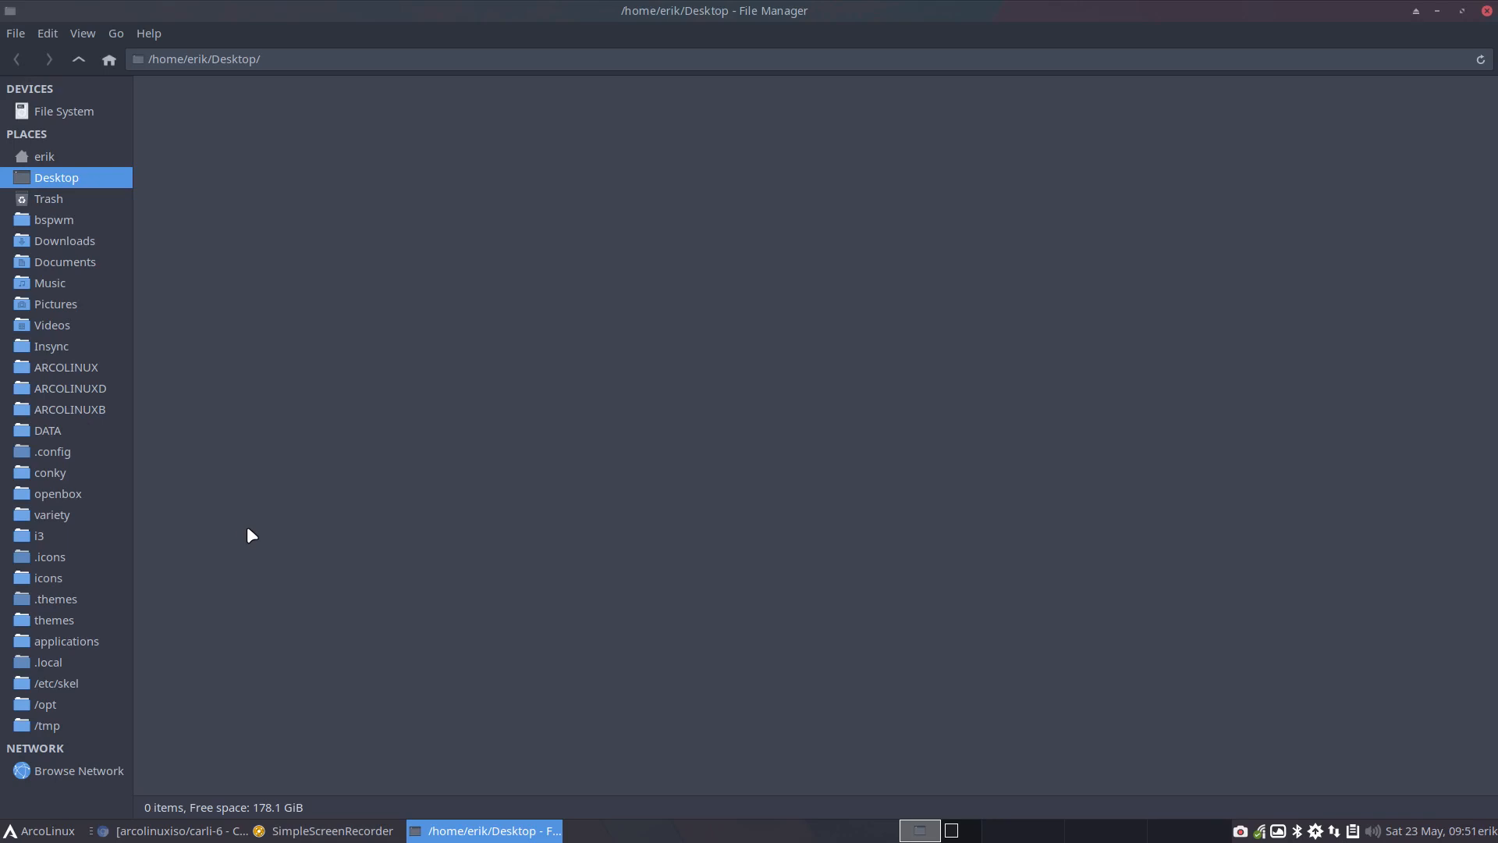
{"action": "left_click", "coordinate": [92, 367]}
{"action": "left_click", "coordinate": [78, 59]}
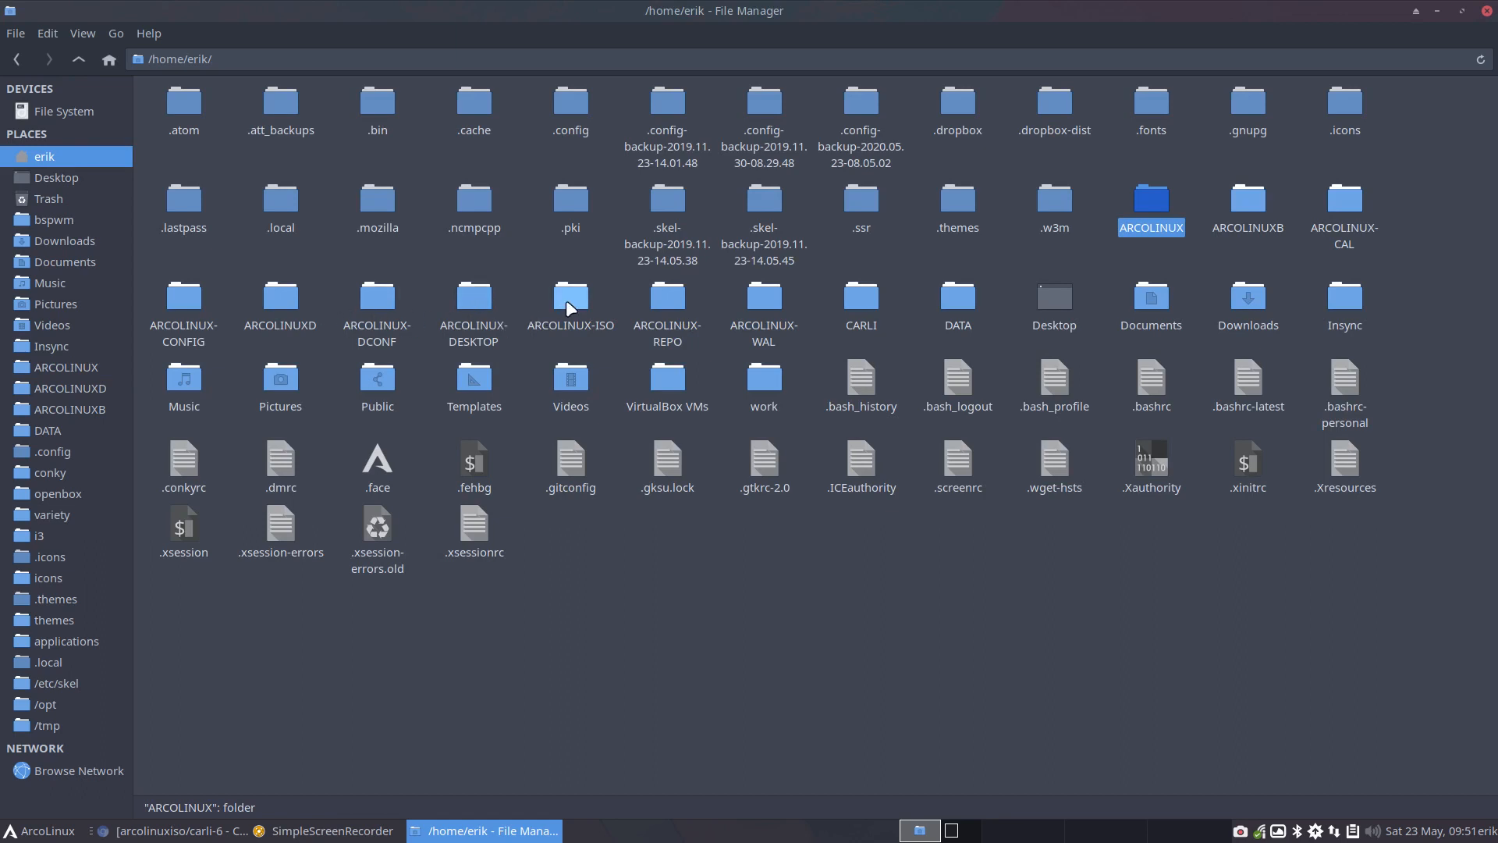
{"action": "left_click_drag", "start_coordinate": [568, 301], "coordinate": [86, 424]}
View the script 1-get-all-arcolinux-iso-gits-v10.sh from the ARCOLINUX-ISO folder and close it
{"action": "left_click", "coordinate": [85, 425]}
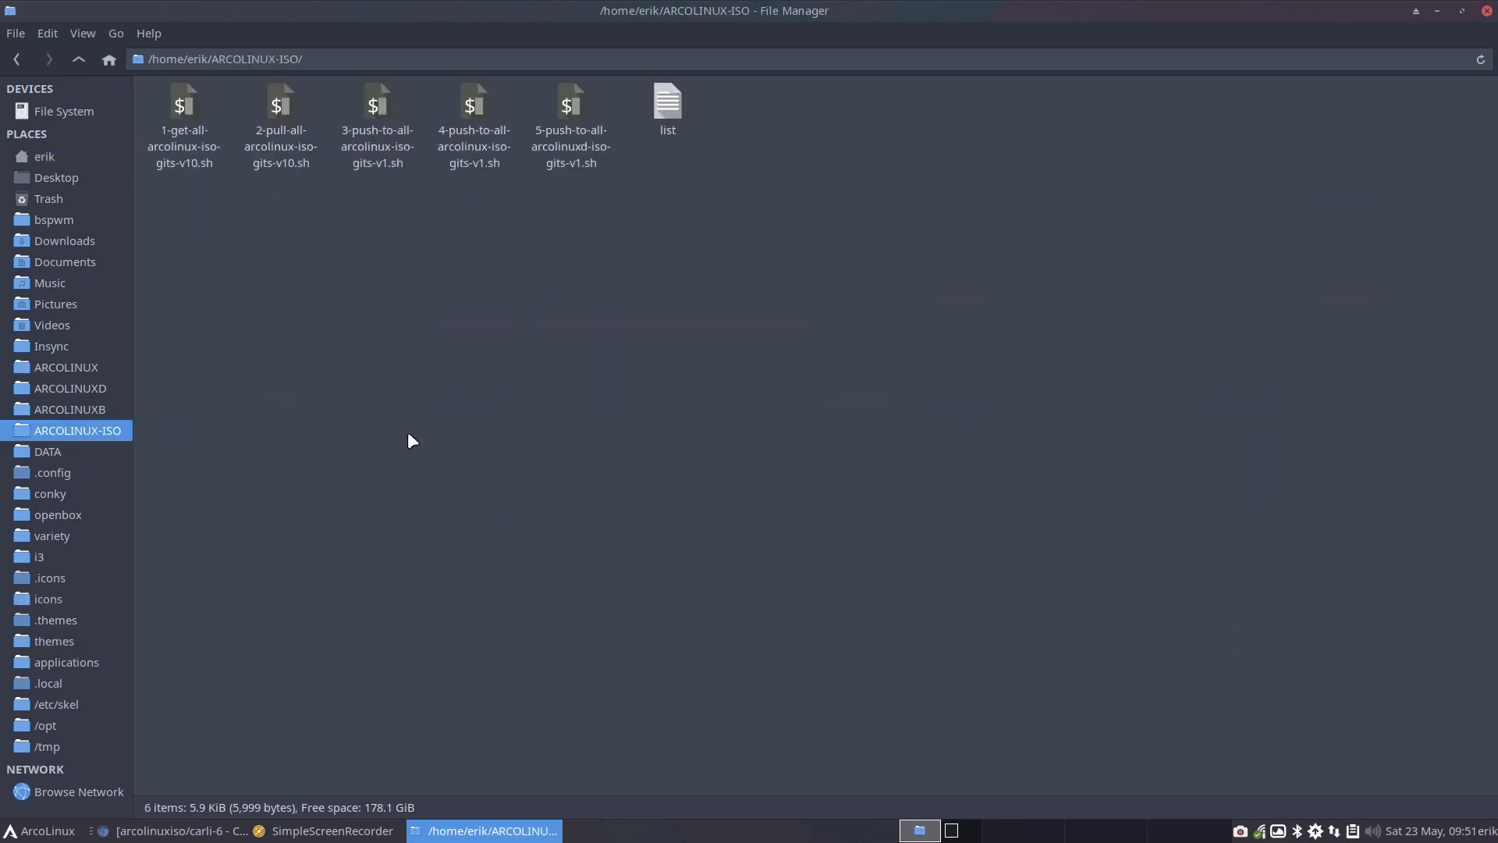
{"action": "right_click", "coordinate": [423, 261]}
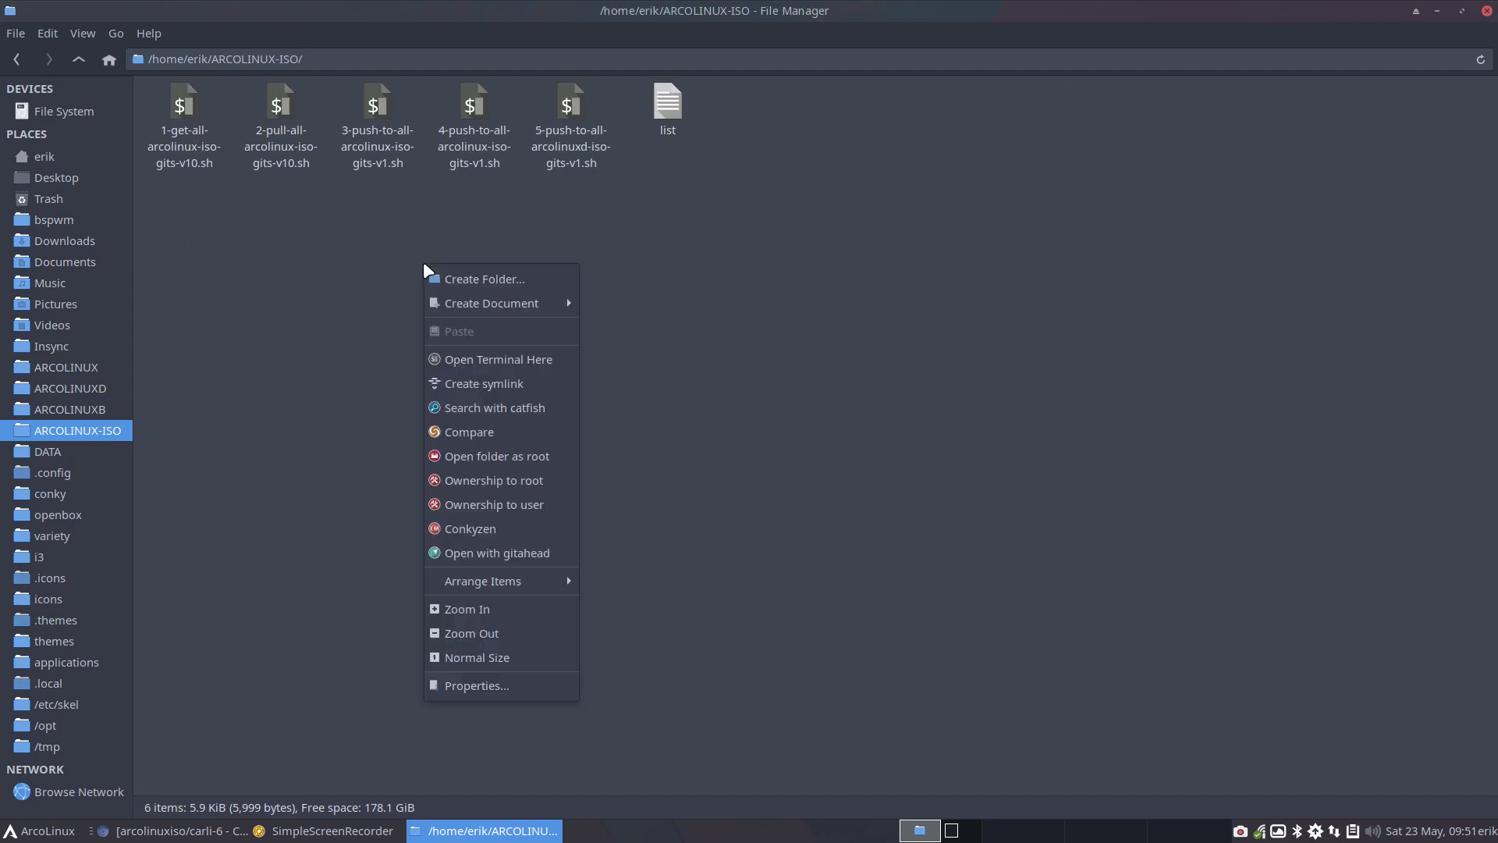
{"action": "left_click", "coordinate": [328, 287]}
{"action": "double_click", "coordinate": [186, 103]}
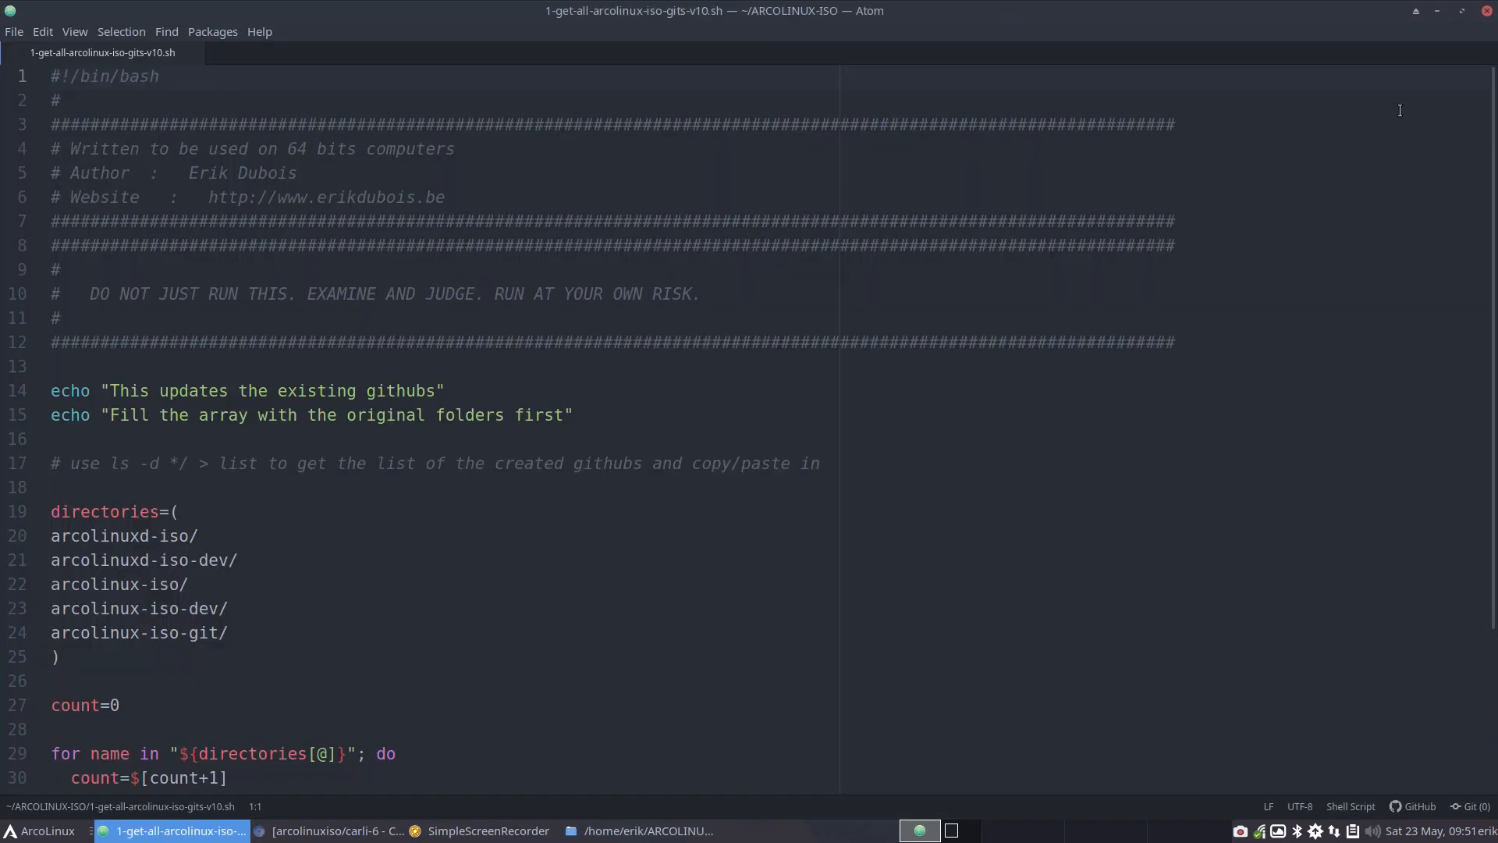
{"action": "left_click", "coordinate": [1486, 11]}
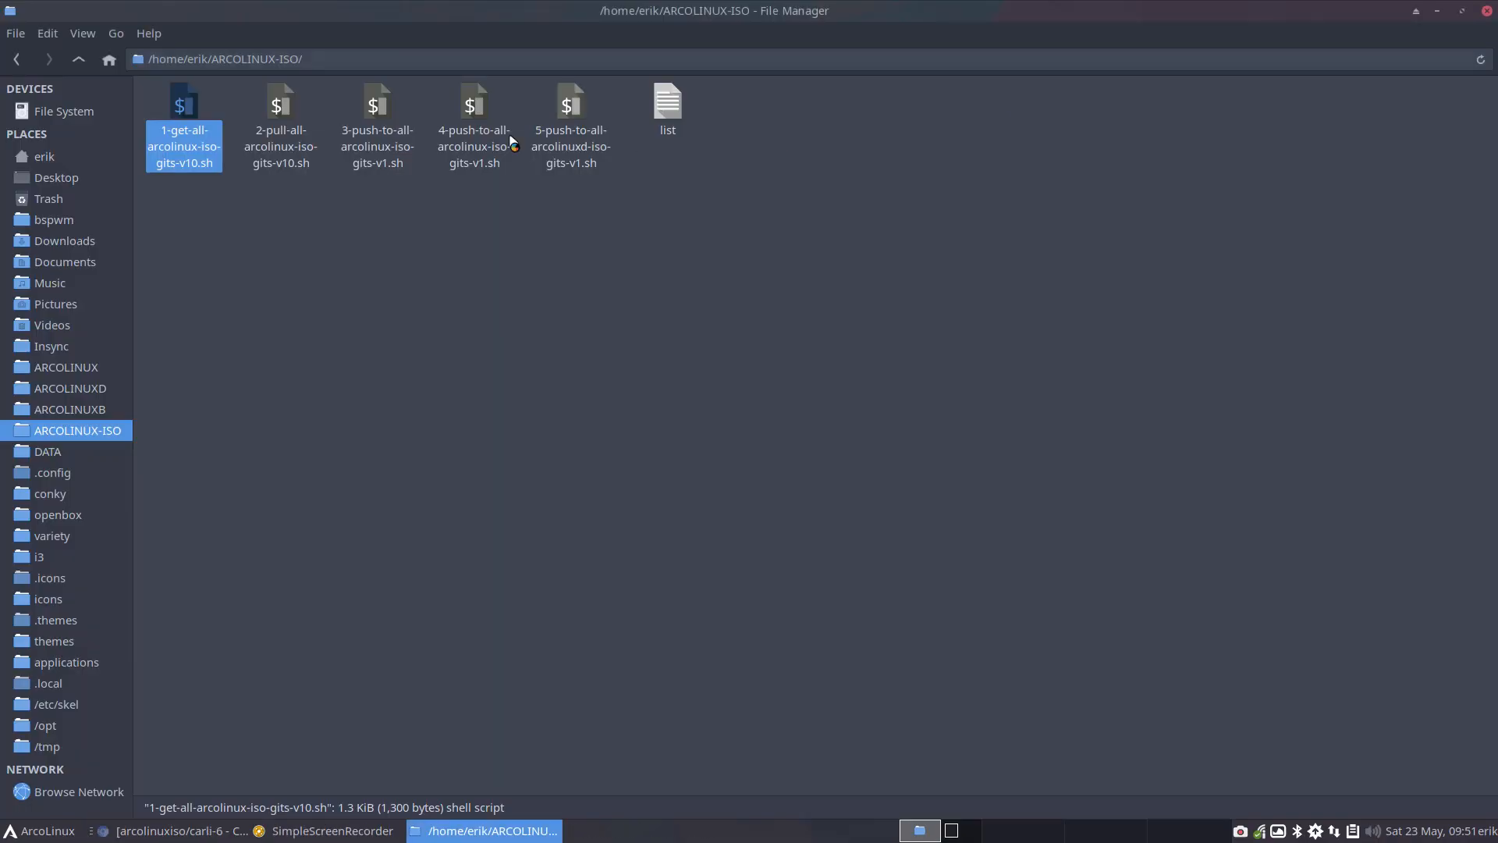
Open the script 1-get-all-arcolinux-carli-gits-v10.sh from the CARLI folder in the Atom editor
{"action": "left_click", "coordinate": [109, 61]}
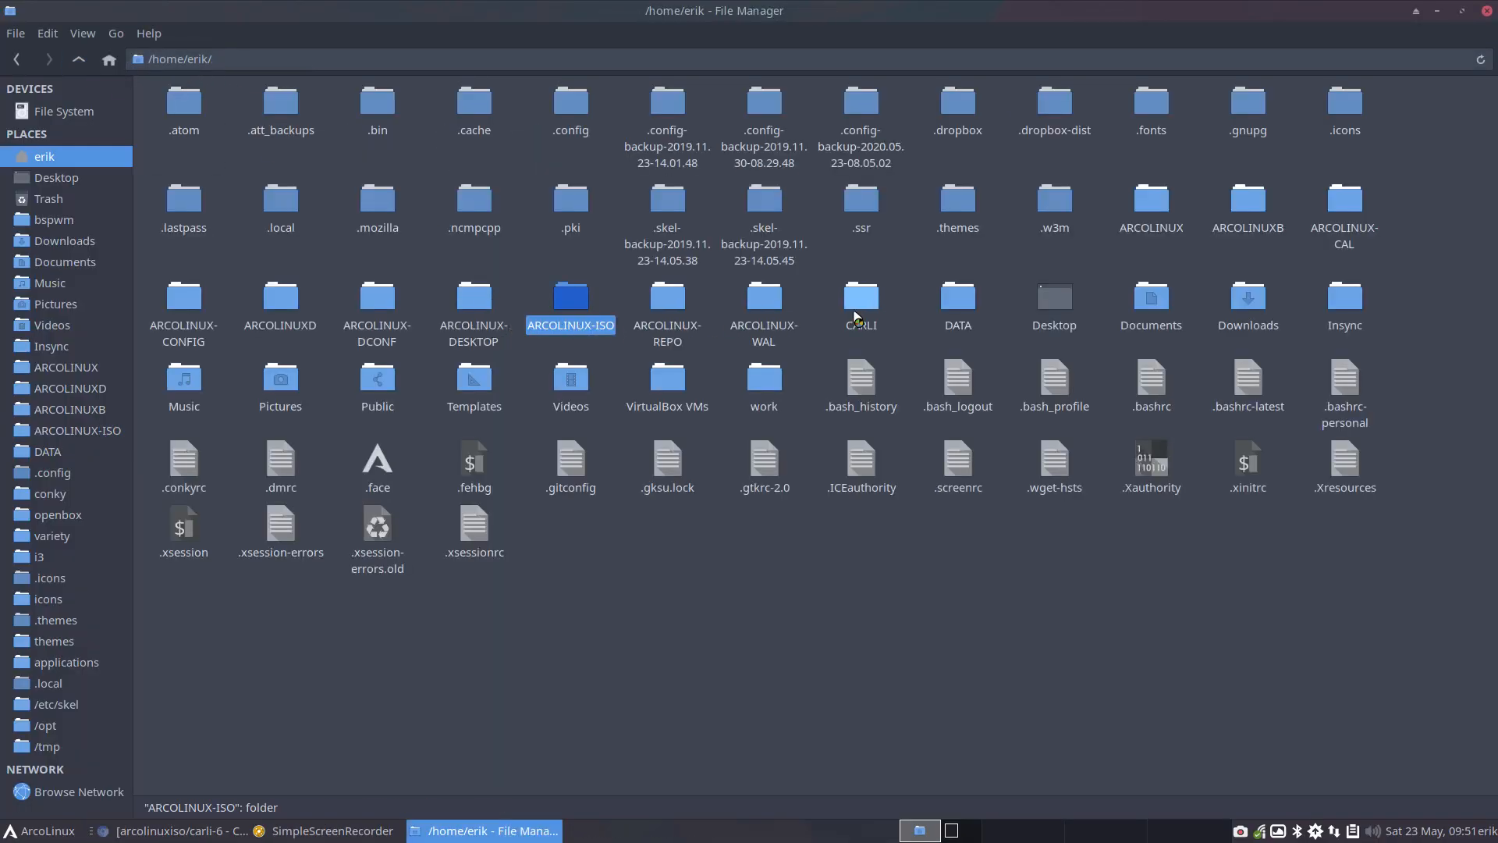
{"action": "double_click", "coordinate": [856, 316]}
{"action": "left_click", "coordinate": [481, 97]}
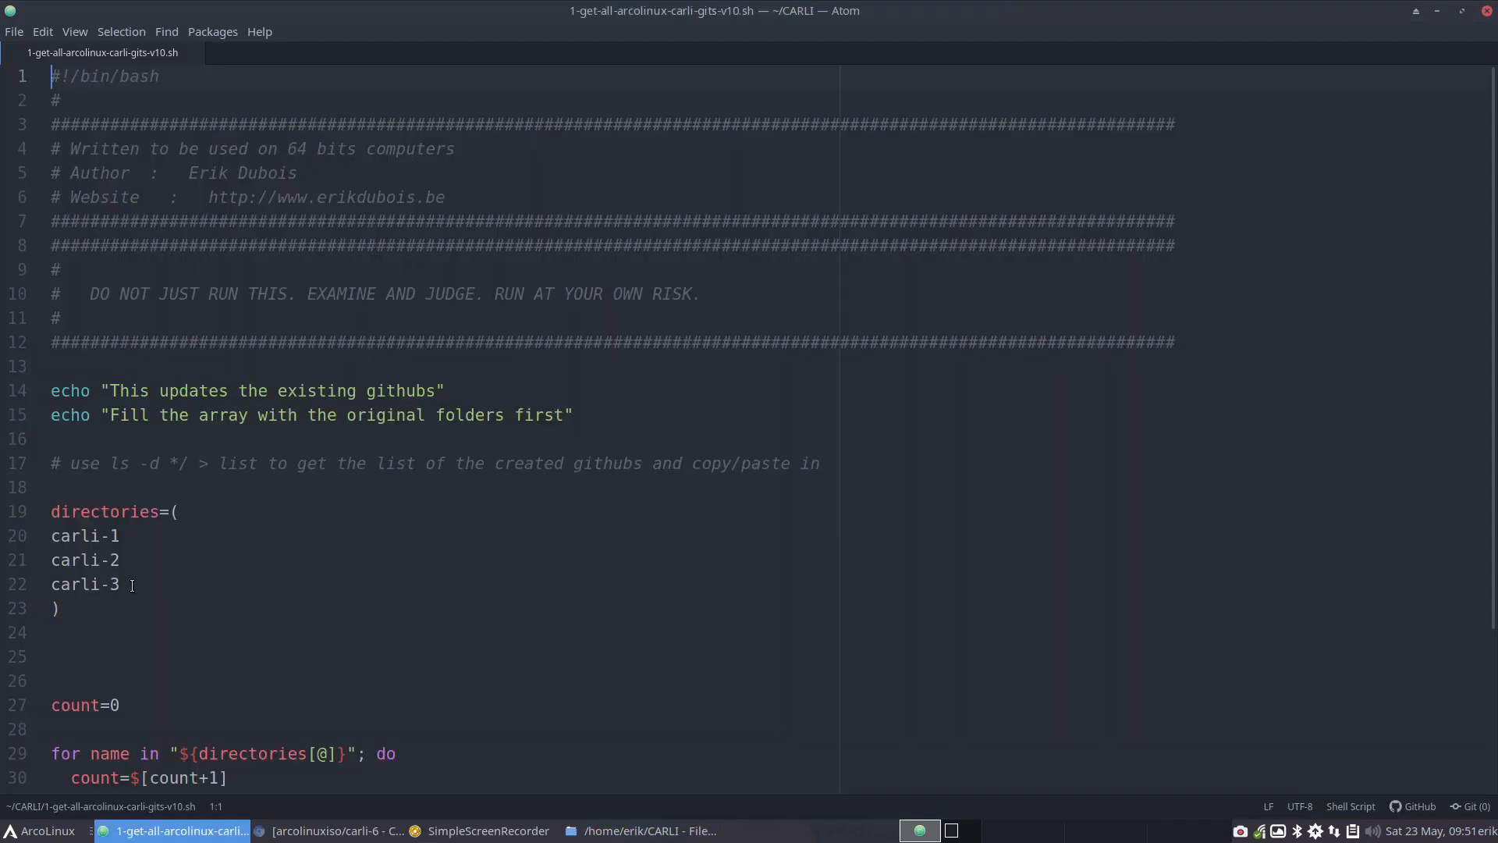
Add three copies of the carli-3 entry below it in the script's directories array
{"action": "left_click_drag", "start_coordinate": [122, 585], "coordinate": [36, 581]}
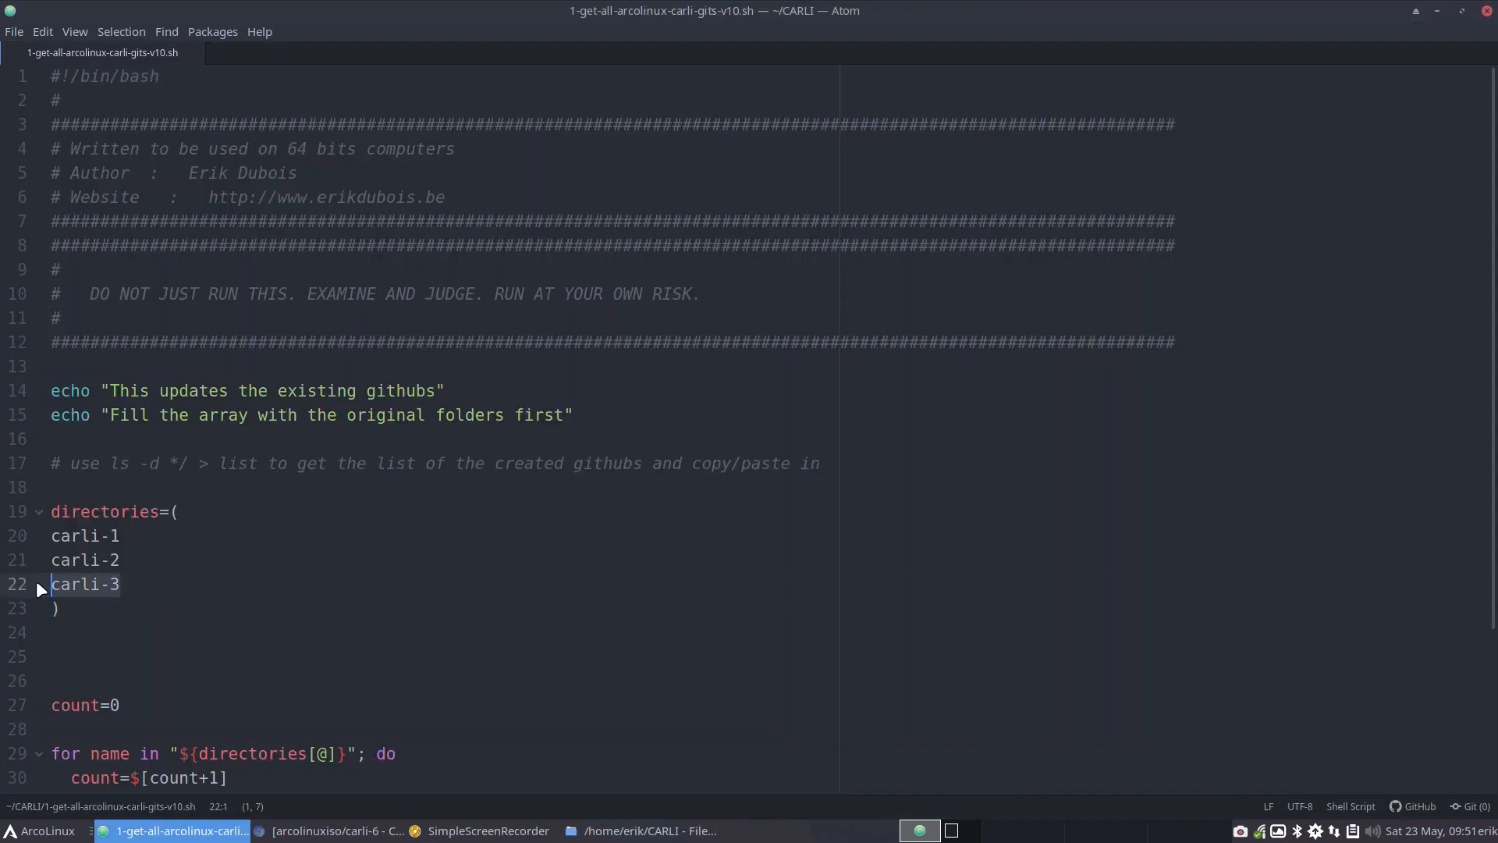
{"action": "left_click", "coordinate": [148, 589]}
{"action": "key", "text": "Return"}
{"action": "key", "text": "ctrl+v"}
{"action": "key", "text": "Return"}
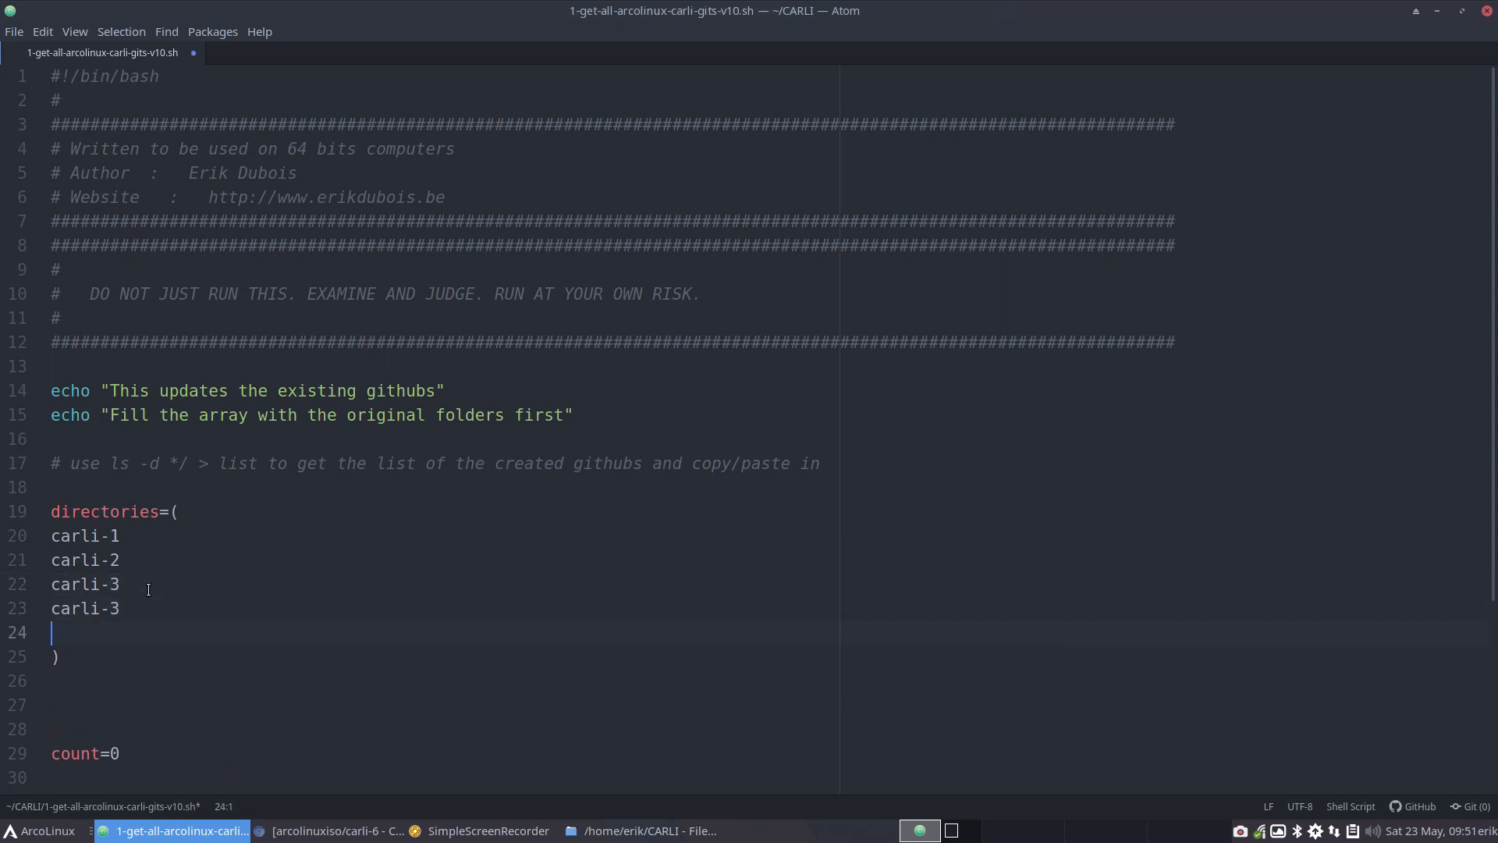
{"action": "key", "text": "ctrl+v"}
{"action": "key", "text": "Return"}
{"action": "key", "text": "ctrl+v"}
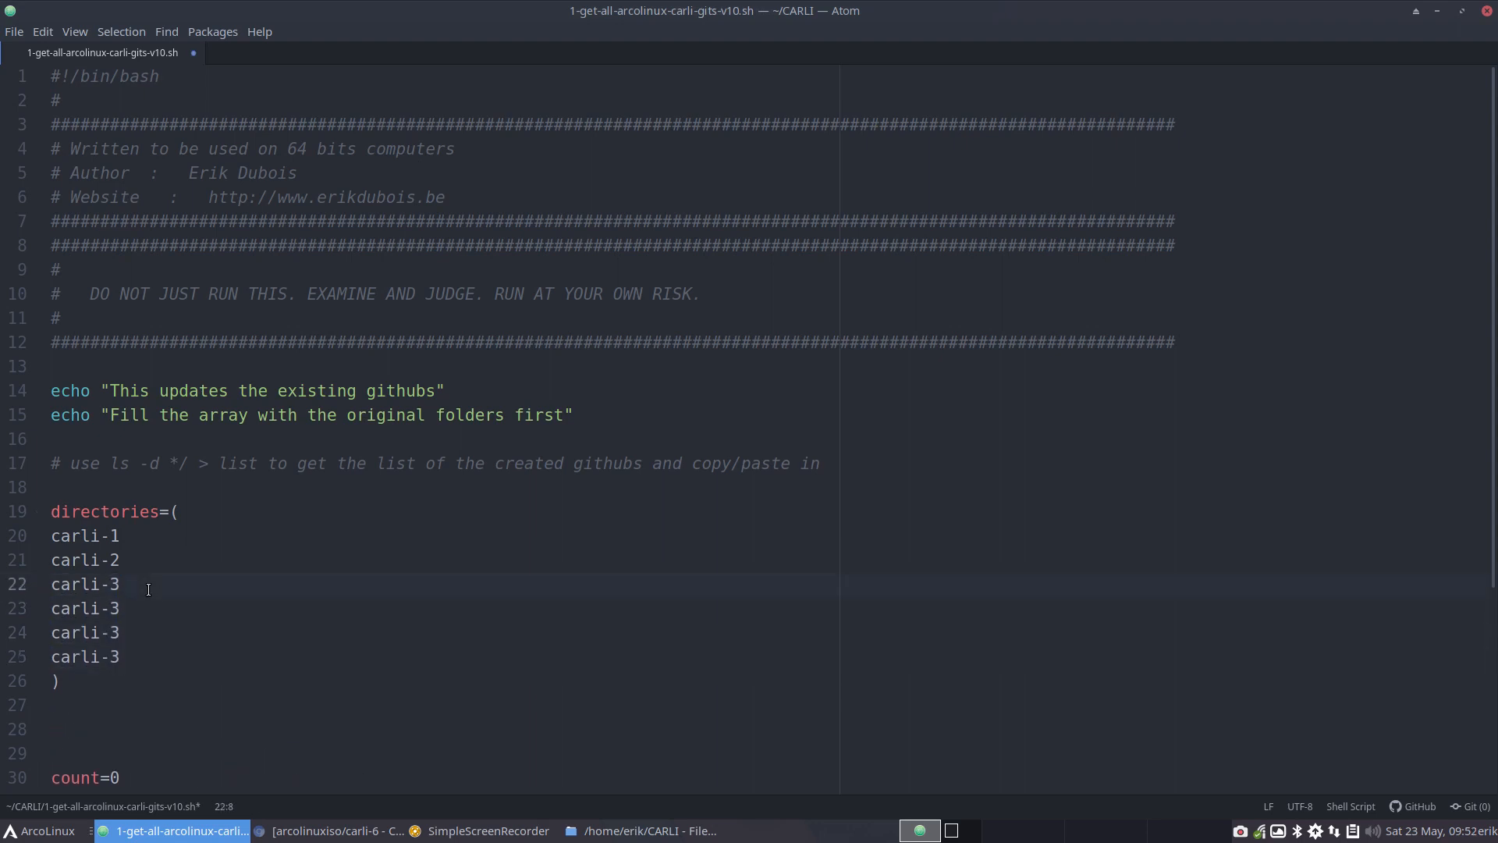
Change the three copied entries to carli-4, carli-5 and carli-6, and save and close the script
{"action": "left_click", "coordinate": [142, 604]}
{"action": "key", "text": "BackSpace"}
{"action": "type", "text": "4"}
{"action": "key", "text": "Down"}
{"action": "key", "text": "BackSpace"}
{"action": "type", "text": "5"}
{"action": "key", "text": "Down"}
{"action": "key", "text": "BackSpace"}
{"action": "type", "text": "6"}
{"action": "key", "text": "ctrl+s"}
{"action": "left_click", "coordinate": [1488, 11]}
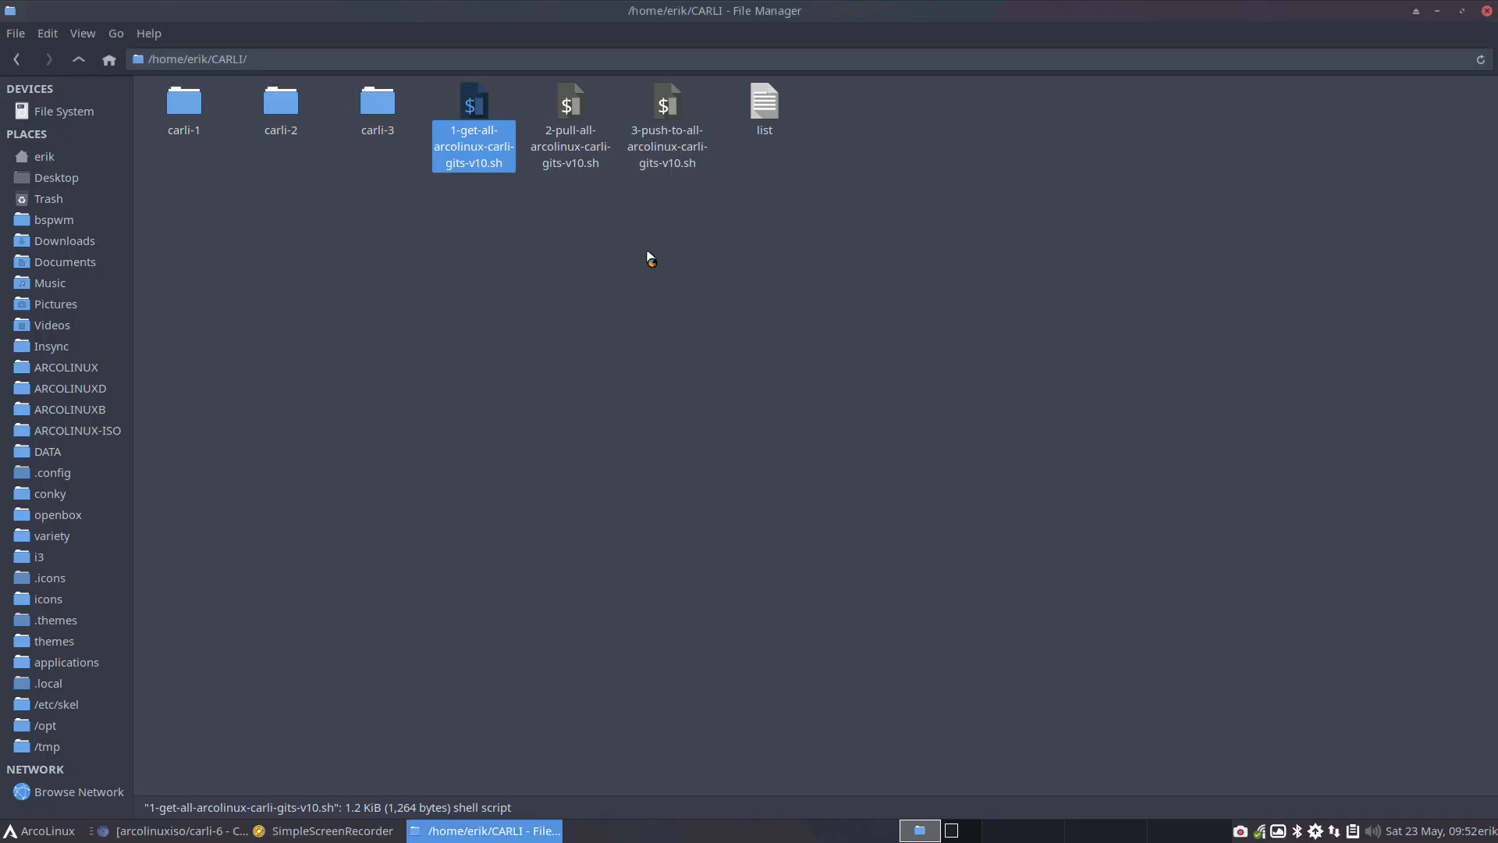
Run ./1-get-all-arcolinux-carli-gits-v10.sh in a terminal opened in the CARLI folder to clone the repositories
{"action": "right_click", "coordinate": [517, 348]}
{"action": "left_click", "coordinate": [605, 442]}
{"action": "type", "text": "."}
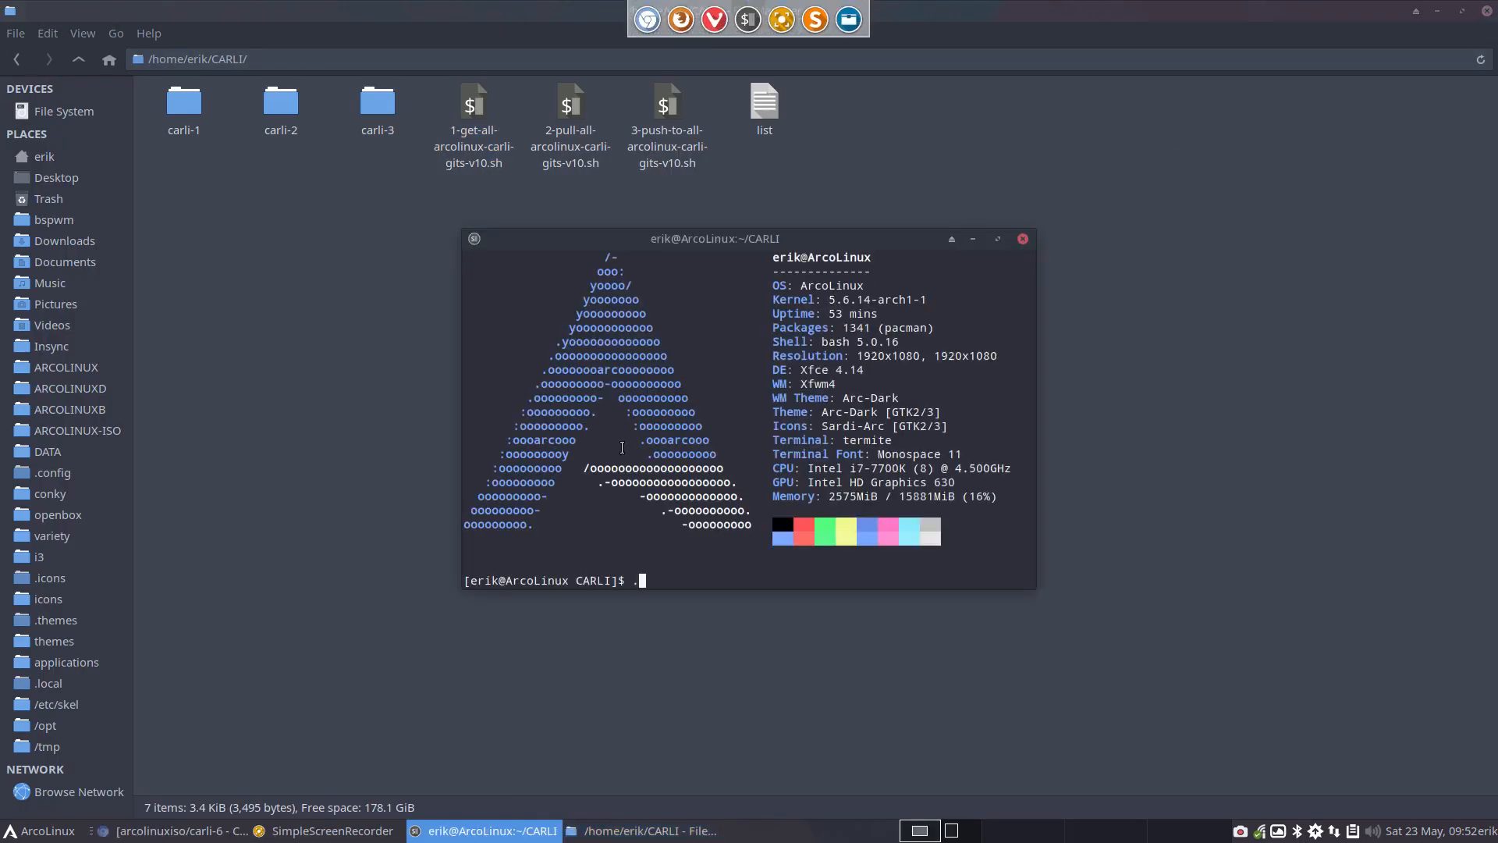
{"action": "type", "text": "/1"}
{"action": "key", "text": "Tab"}
{"action": "key", "text": "Return"}
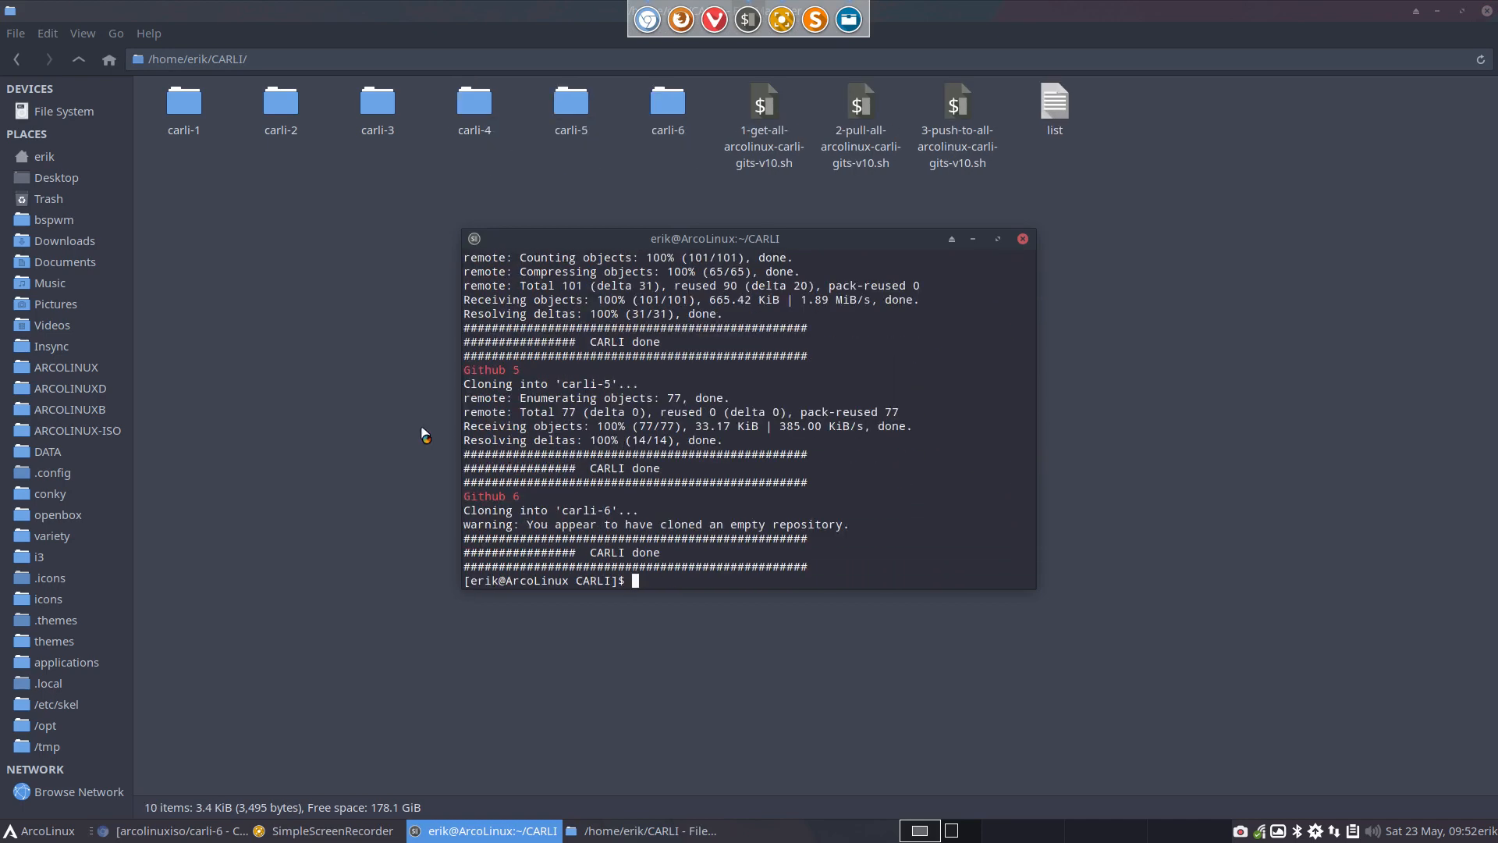
Switch to the Chromium browser and open bit.ly/arcogetstarted6 in a new tab
{"action": "left_click", "coordinate": [195, 830]}
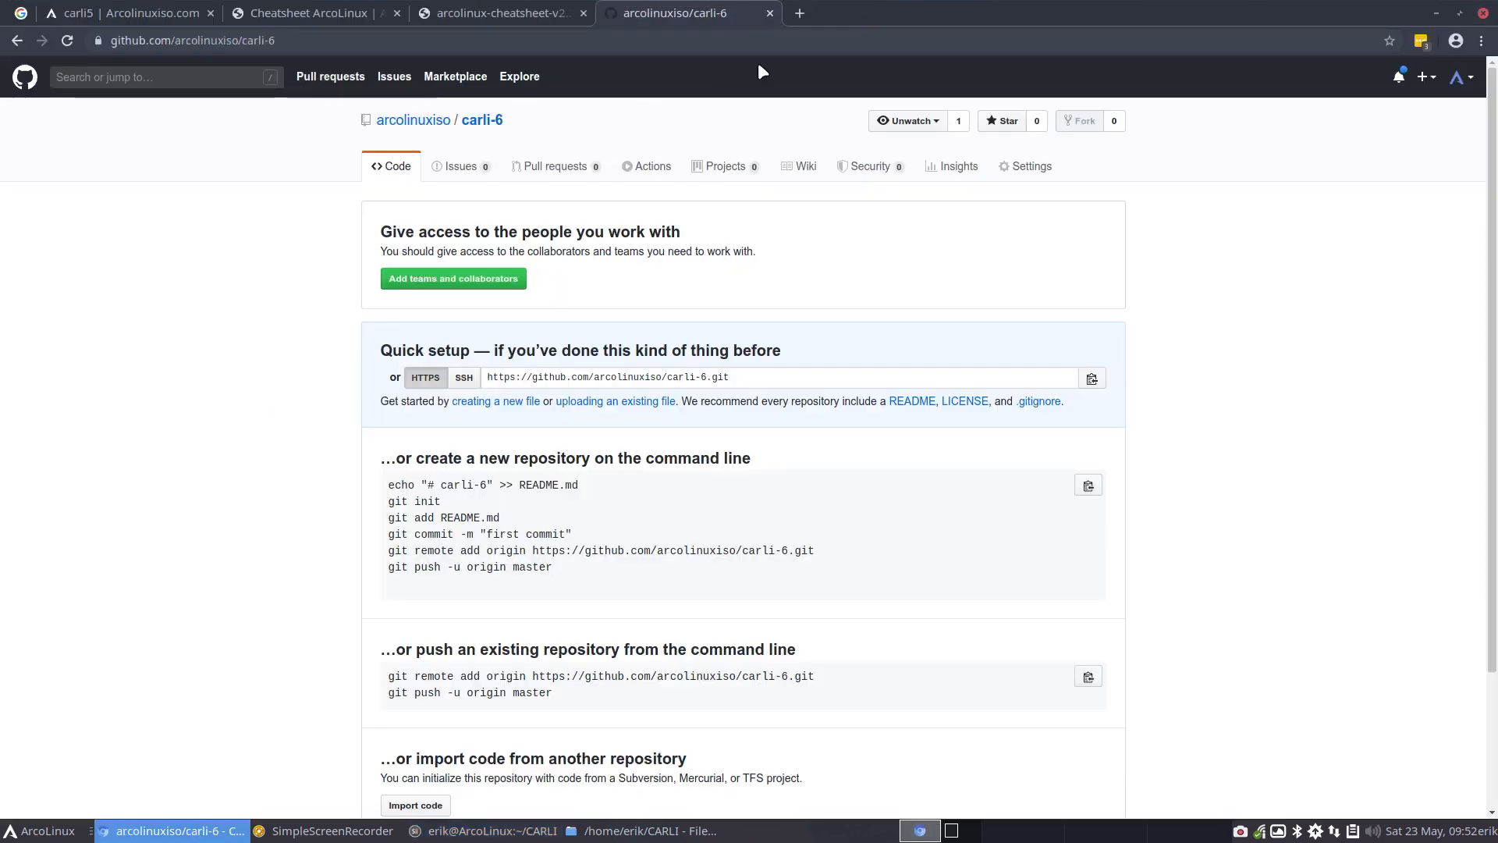
{"action": "left_click", "coordinate": [799, 13]}
{"action": "type", "text": "b"}
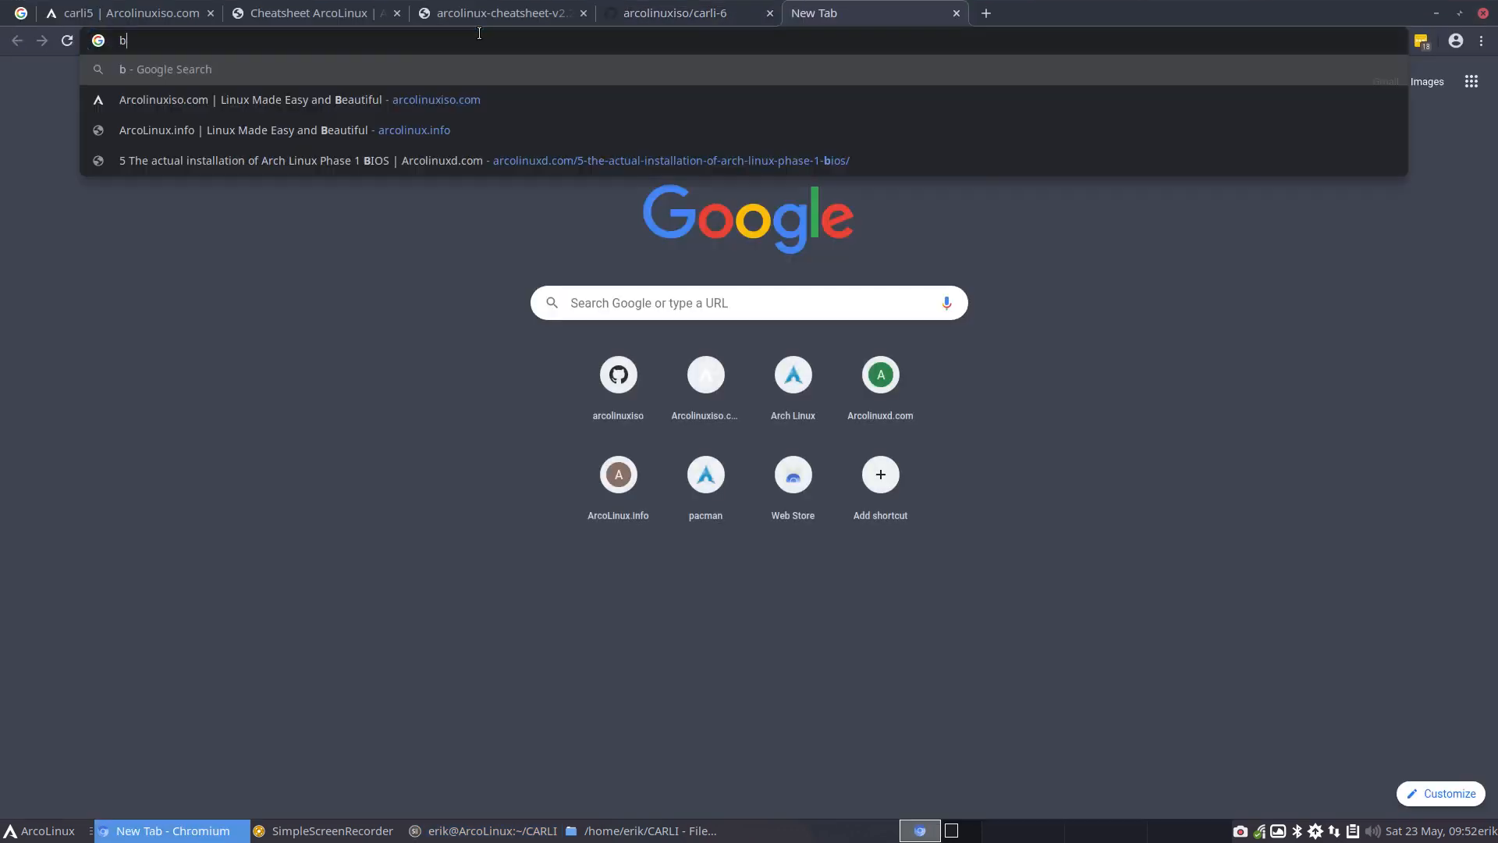
{"action": "type", "text": "it.l"}
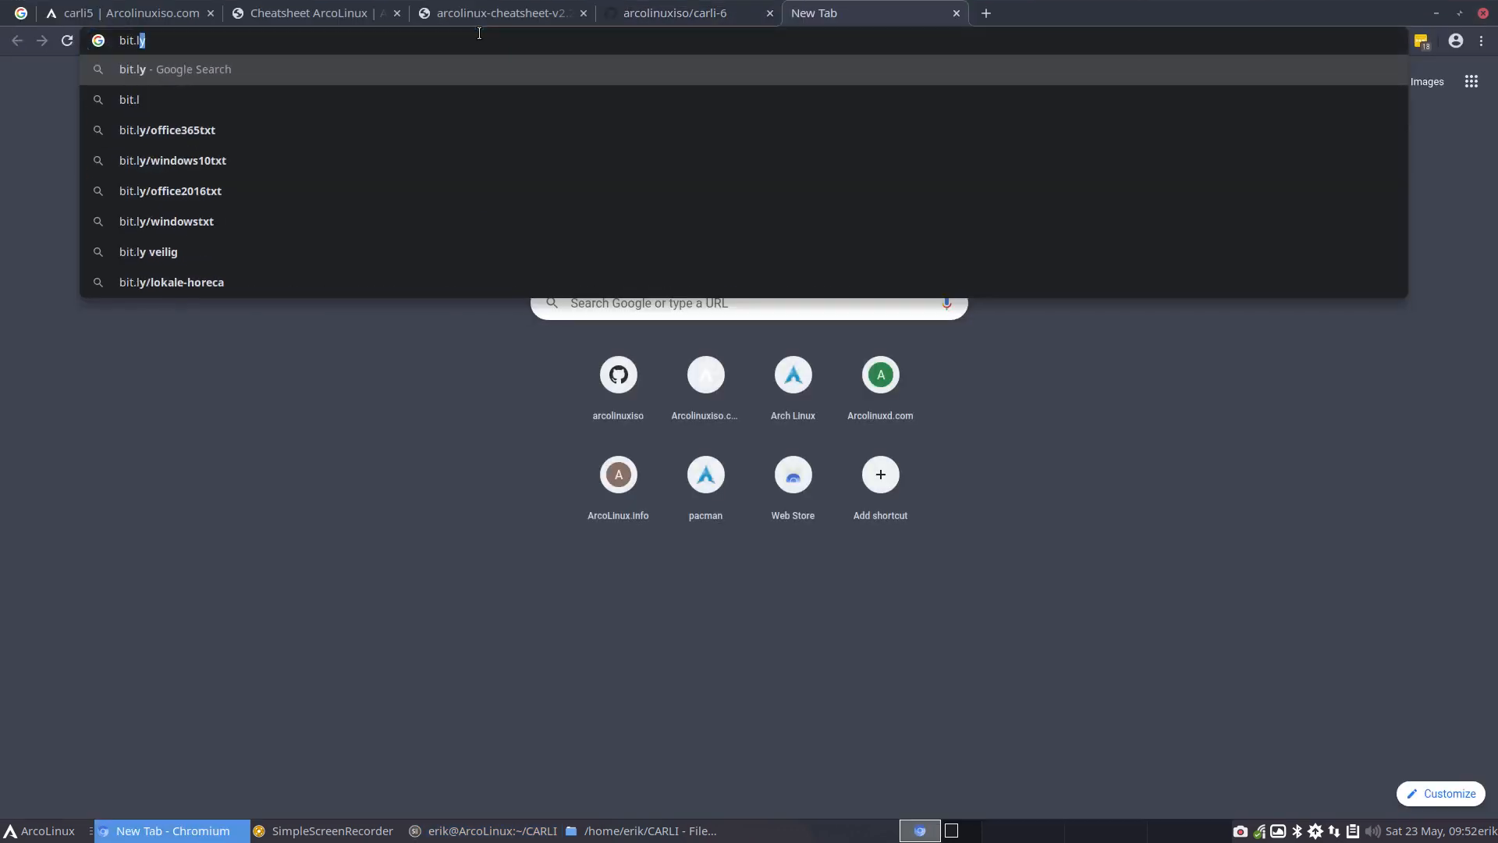
{"action": "type", "text": "y/arcogetsta"}
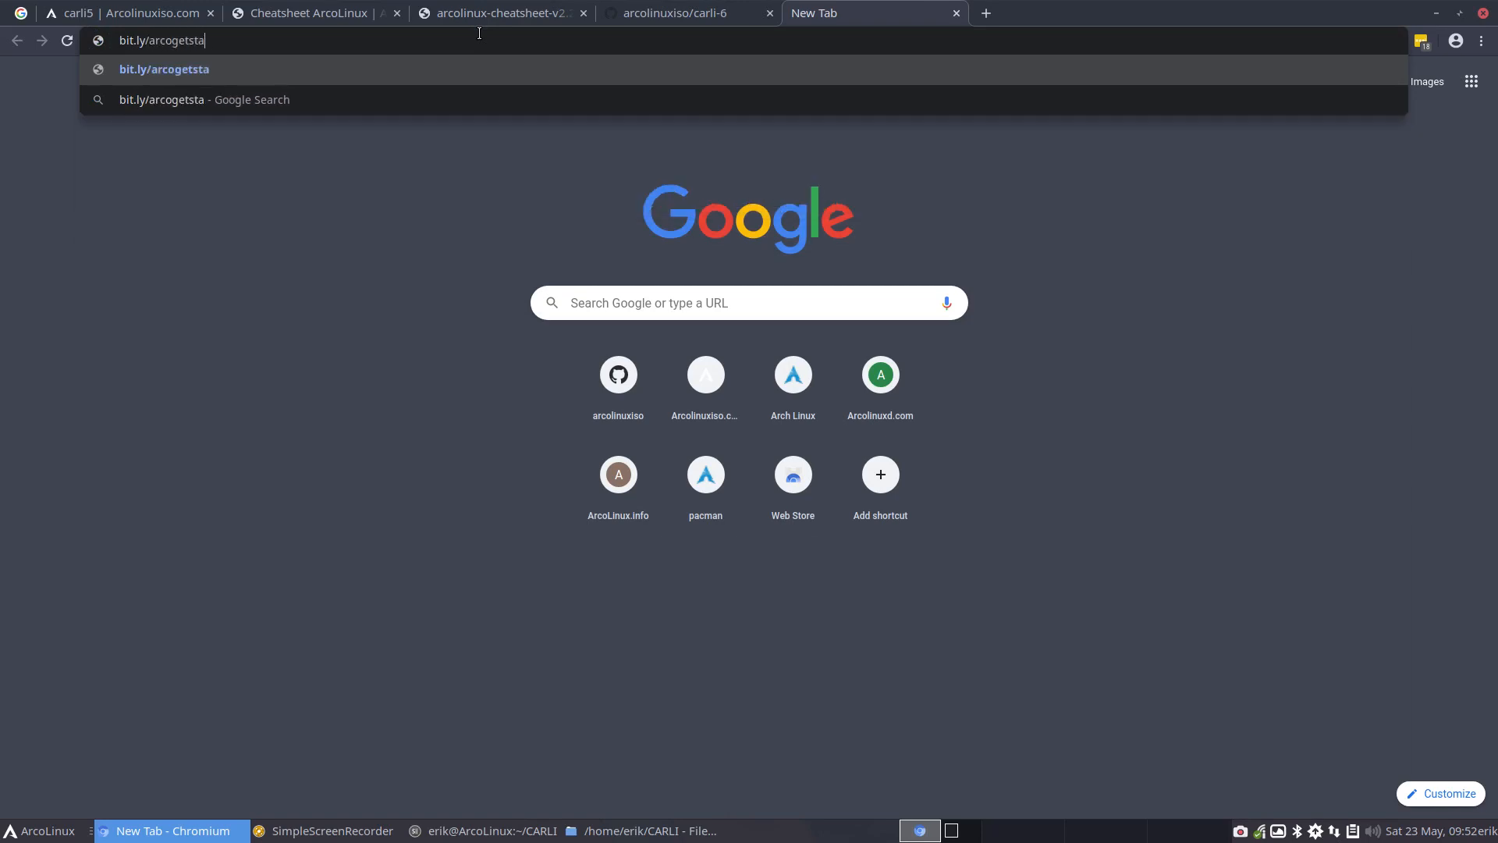
{"action": "type", "text": "rted6"}
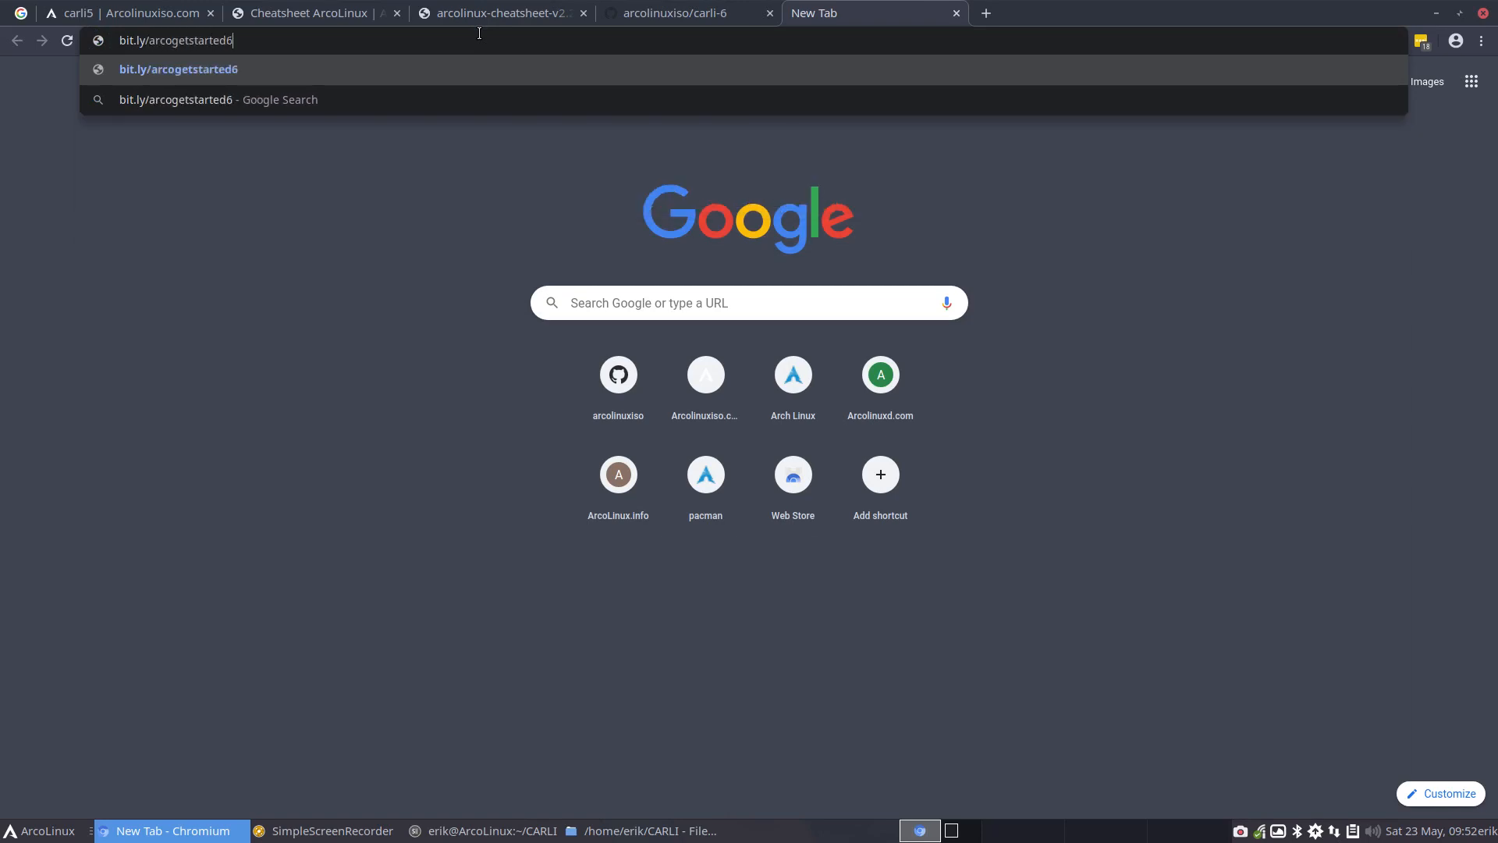
{"action": "key", "text": "Return"}
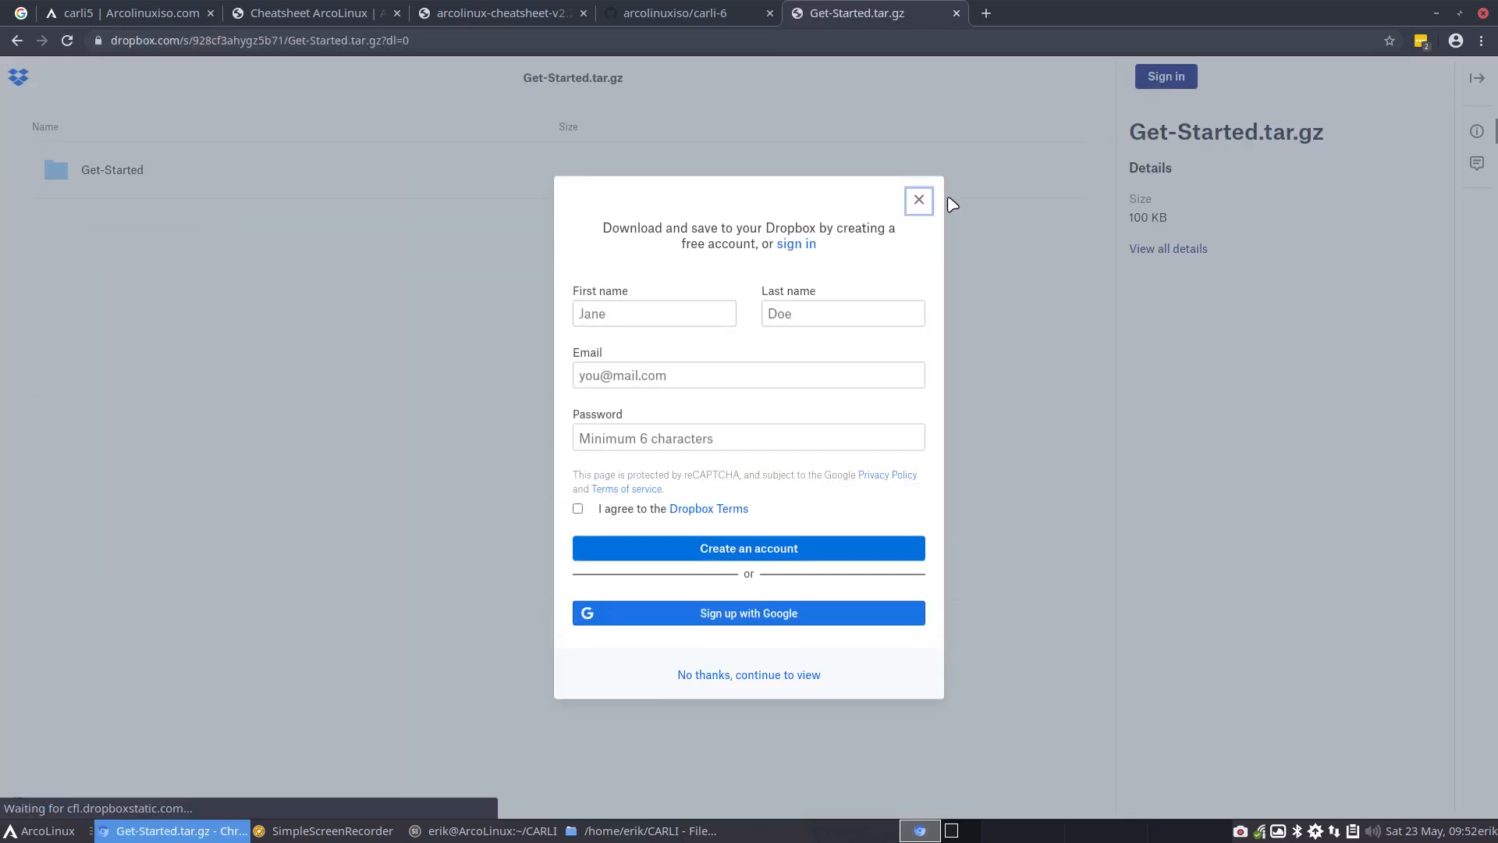
Dismiss the Dropbox sign-up dialog, download Get-Started.tar.gz directly, and minimize the browser
{"action": "left_click", "coordinate": [919, 200]}
{"action": "left_click", "coordinate": [1218, 78]}
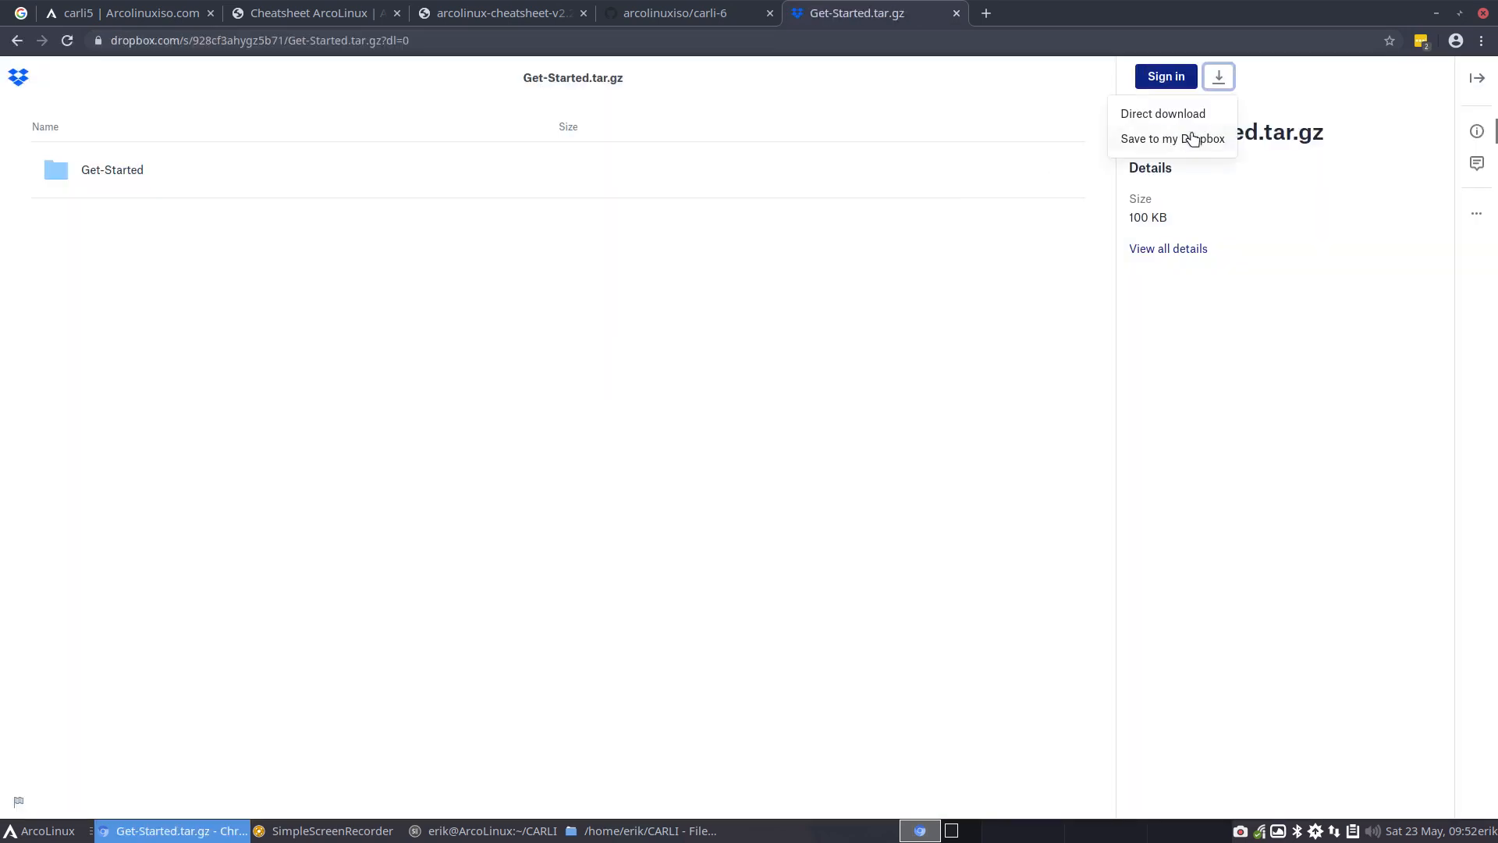
{"action": "left_click", "coordinate": [1170, 115]}
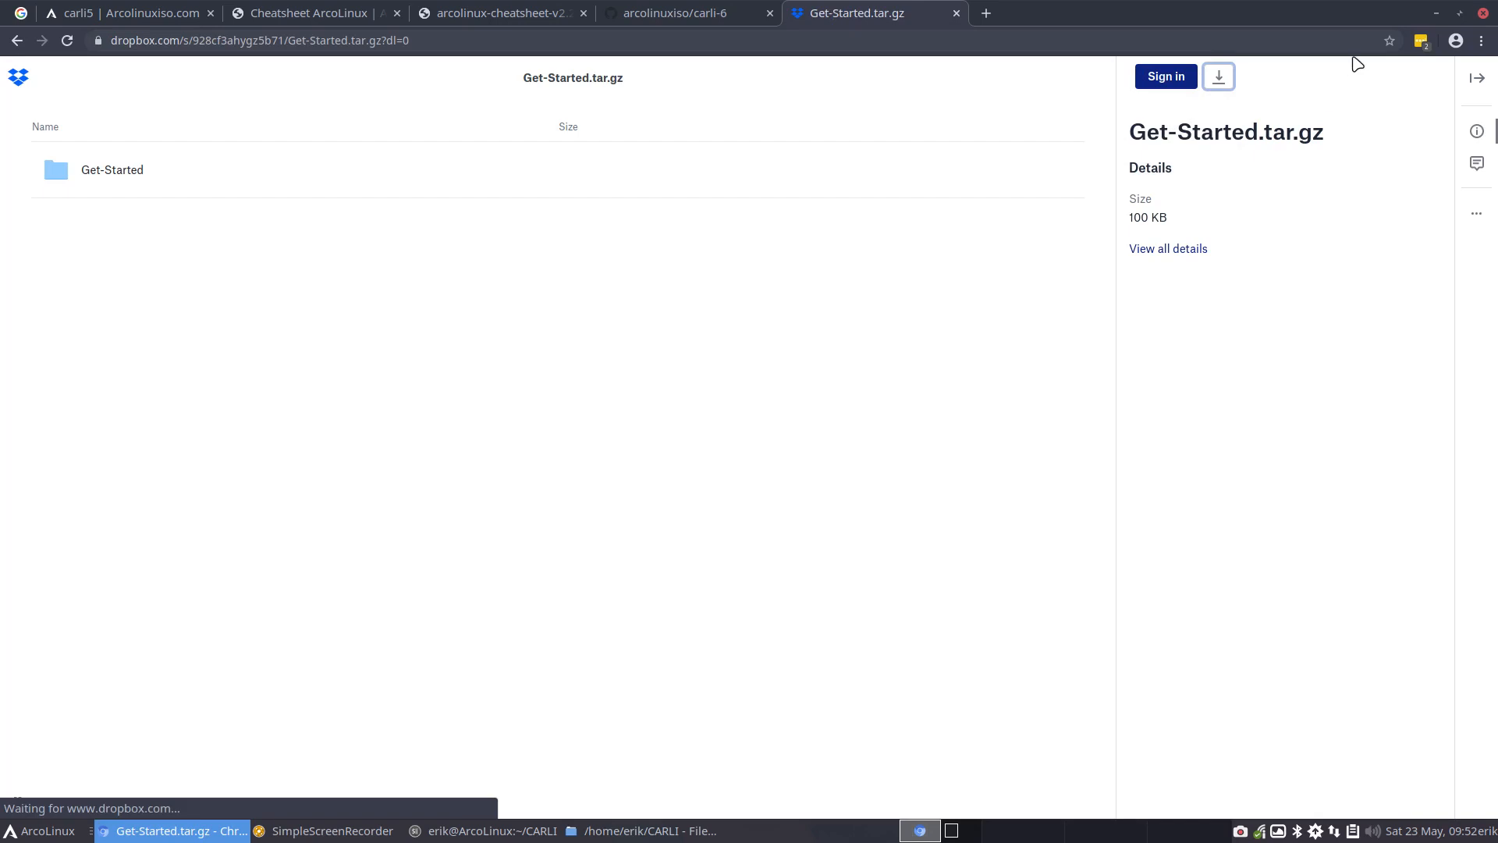
{"action": "left_click", "coordinate": [1435, 13]}
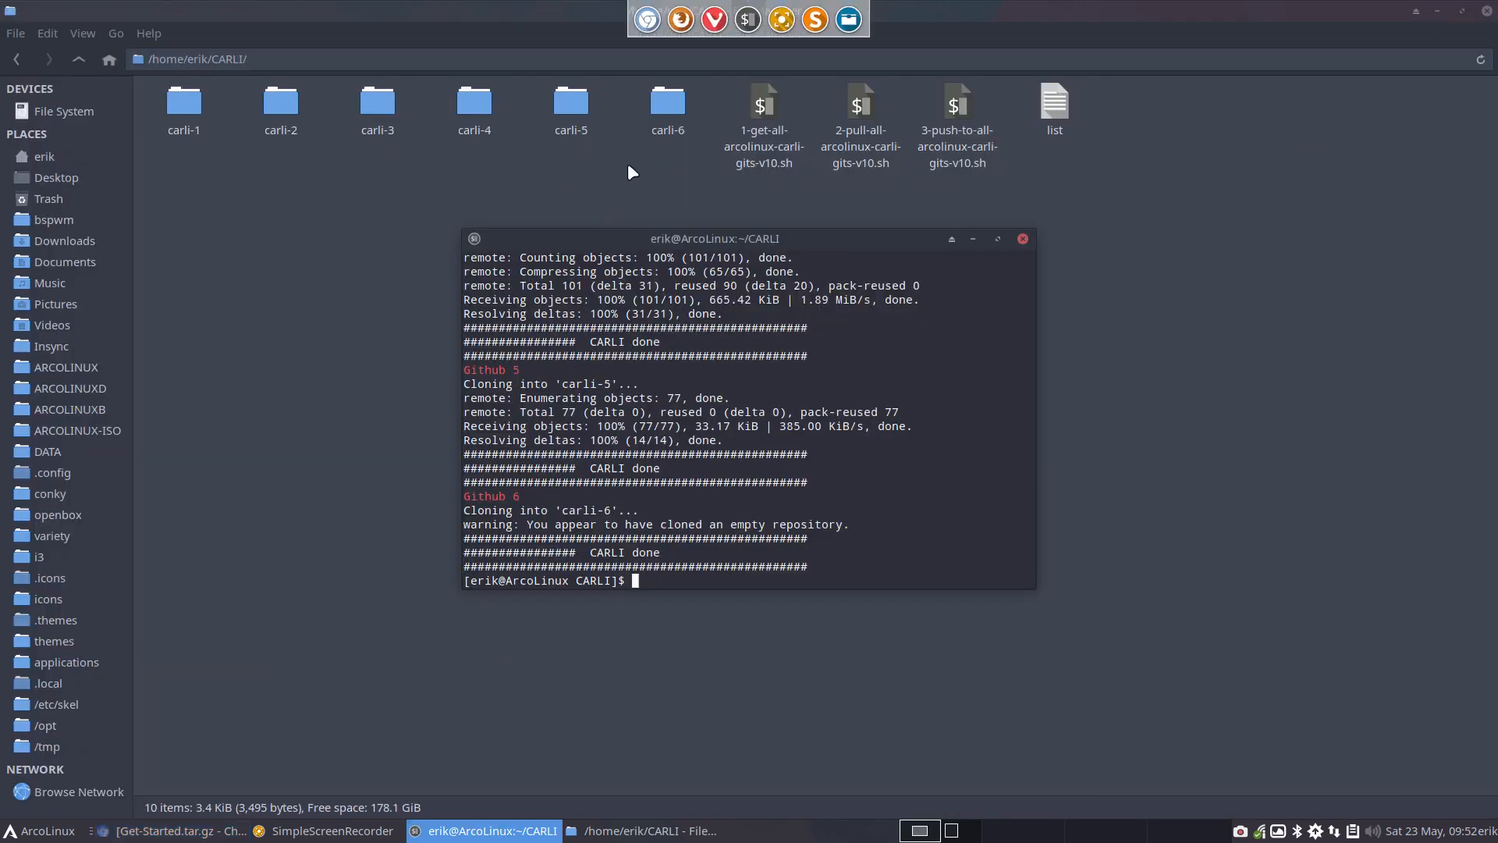
Bring the file manager to the front and check the contents of the carli-6 folder
{"action": "left_click", "coordinate": [763, 102]}
{"action": "left_click", "coordinate": [764, 103]}
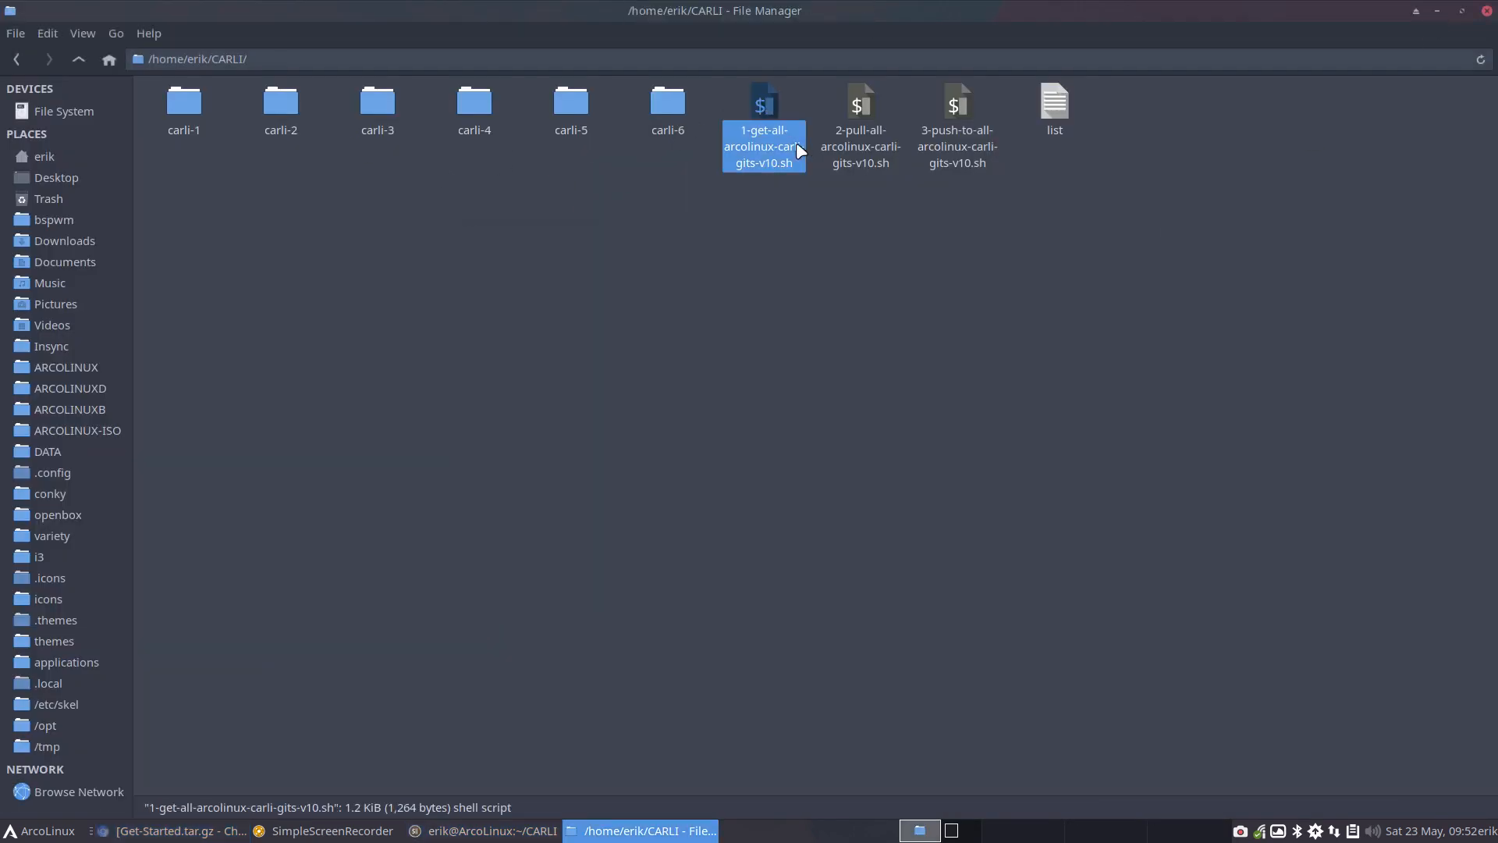
{"action": "double_click", "coordinate": [662, 104]}
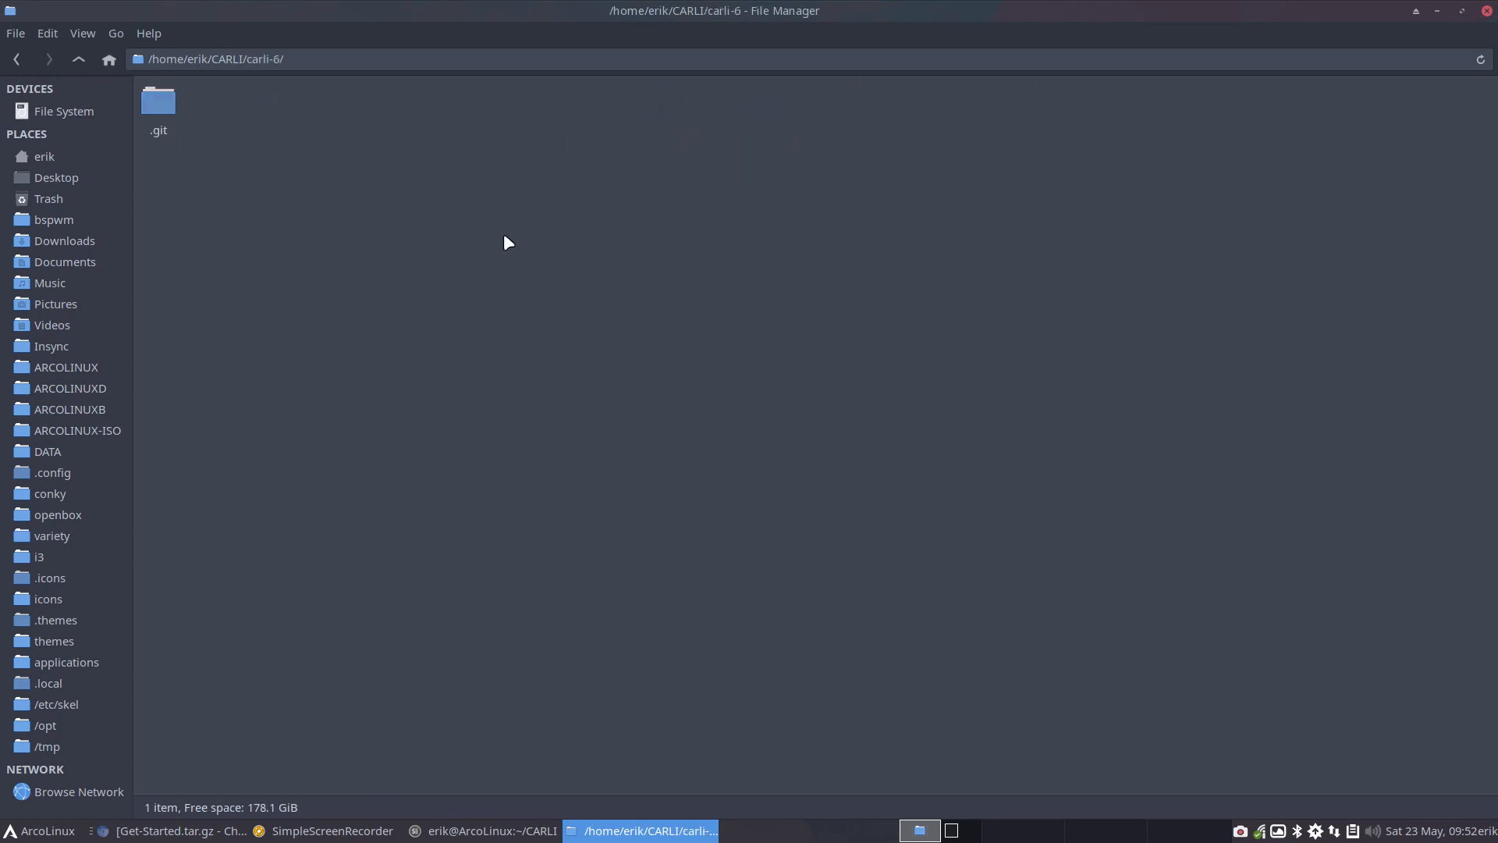
{"action": "left_click", "coordinate": [78, 60]}
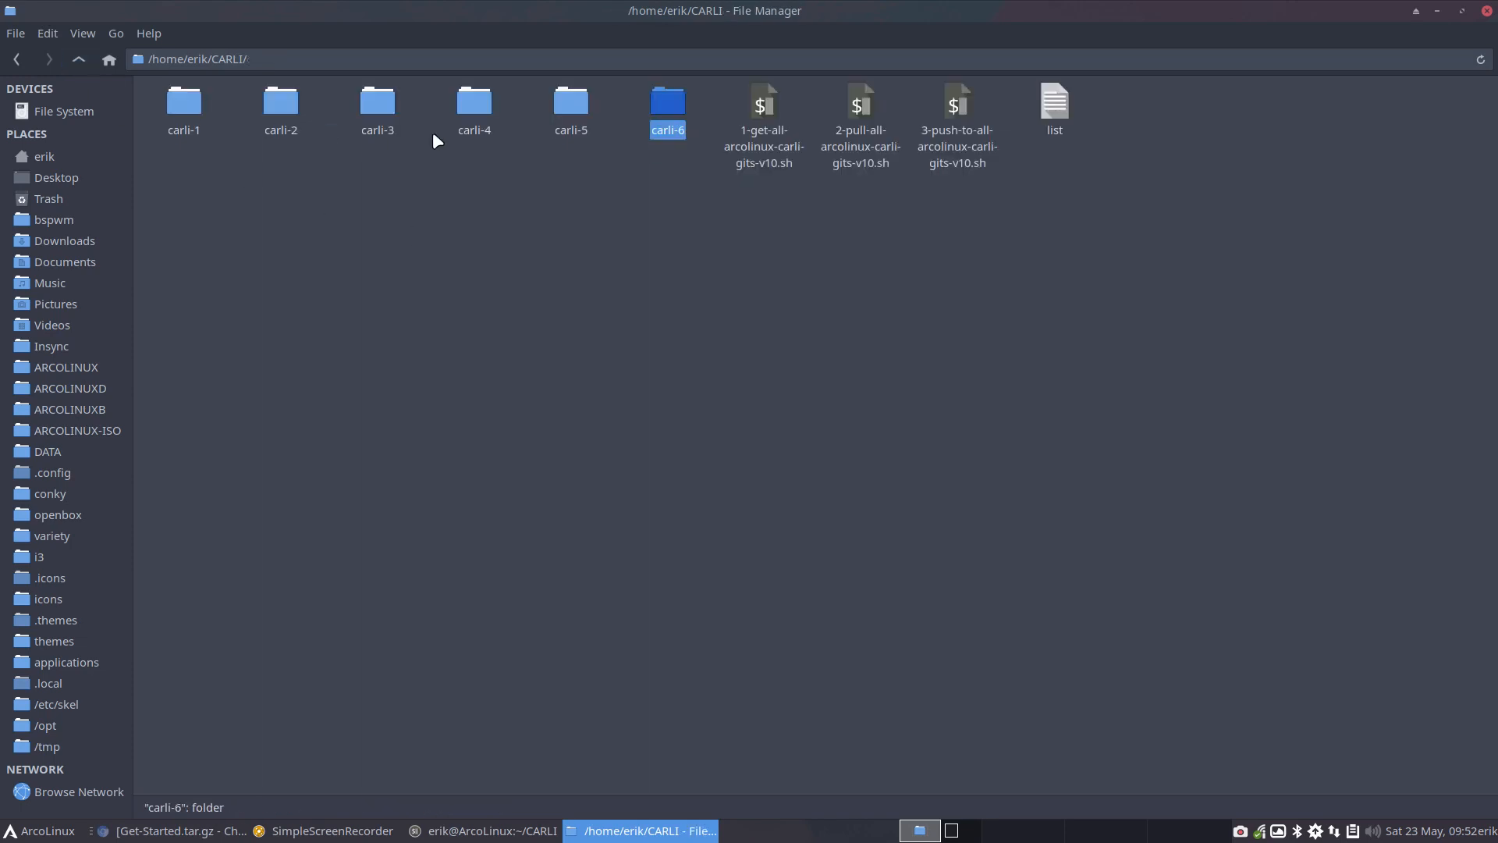
Open the carli-5 folder and turn off the display of hidden files
{"action": "double_click", "coordinate": [559, 114]}
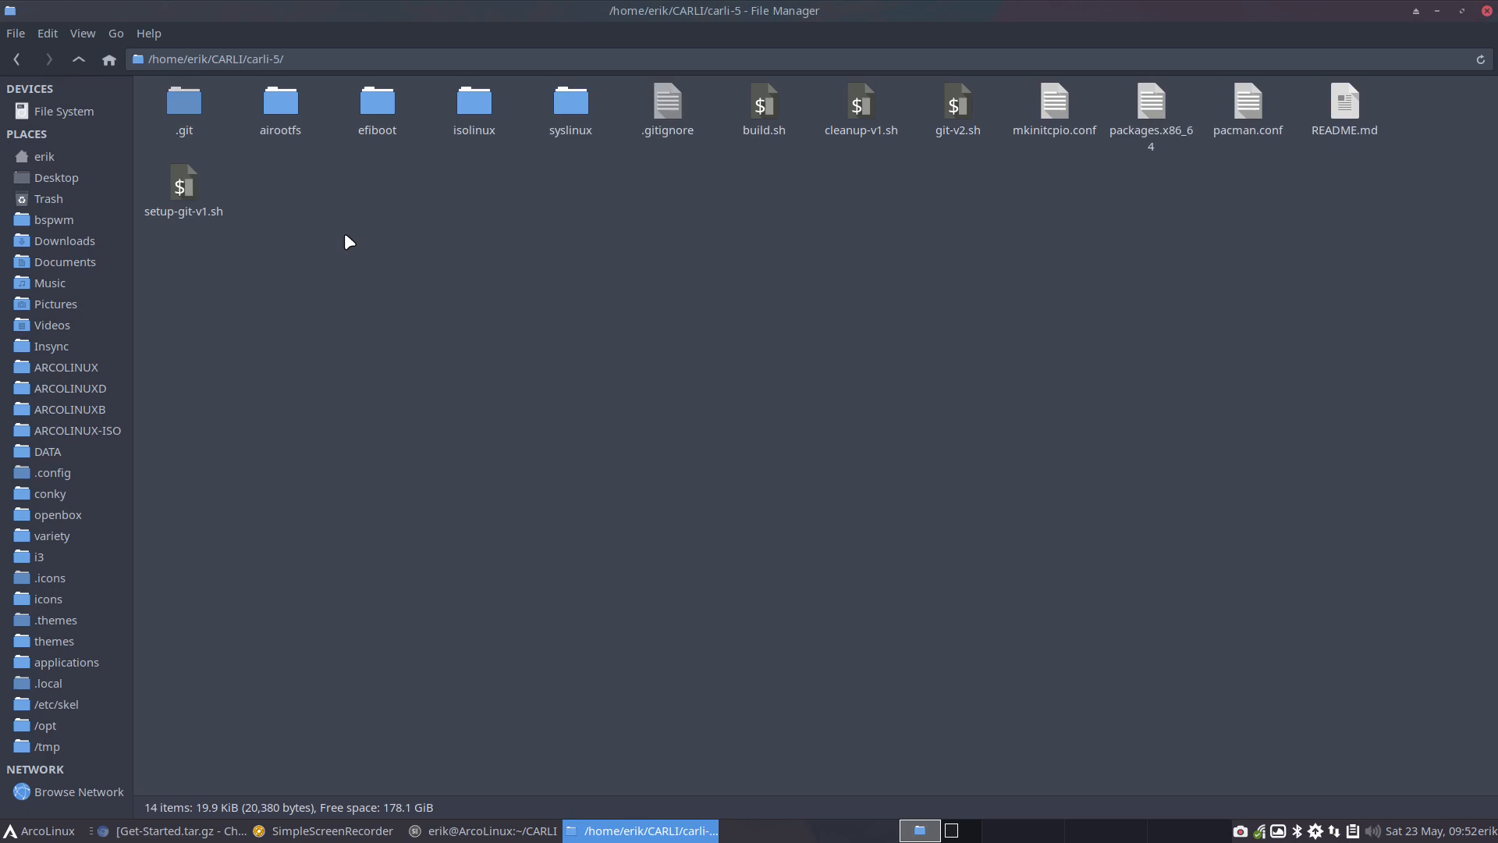
{"action": "left_click", "coordinate": [59, 38]}
{"action": "mouse_move", "coordinate": [83, 33]}
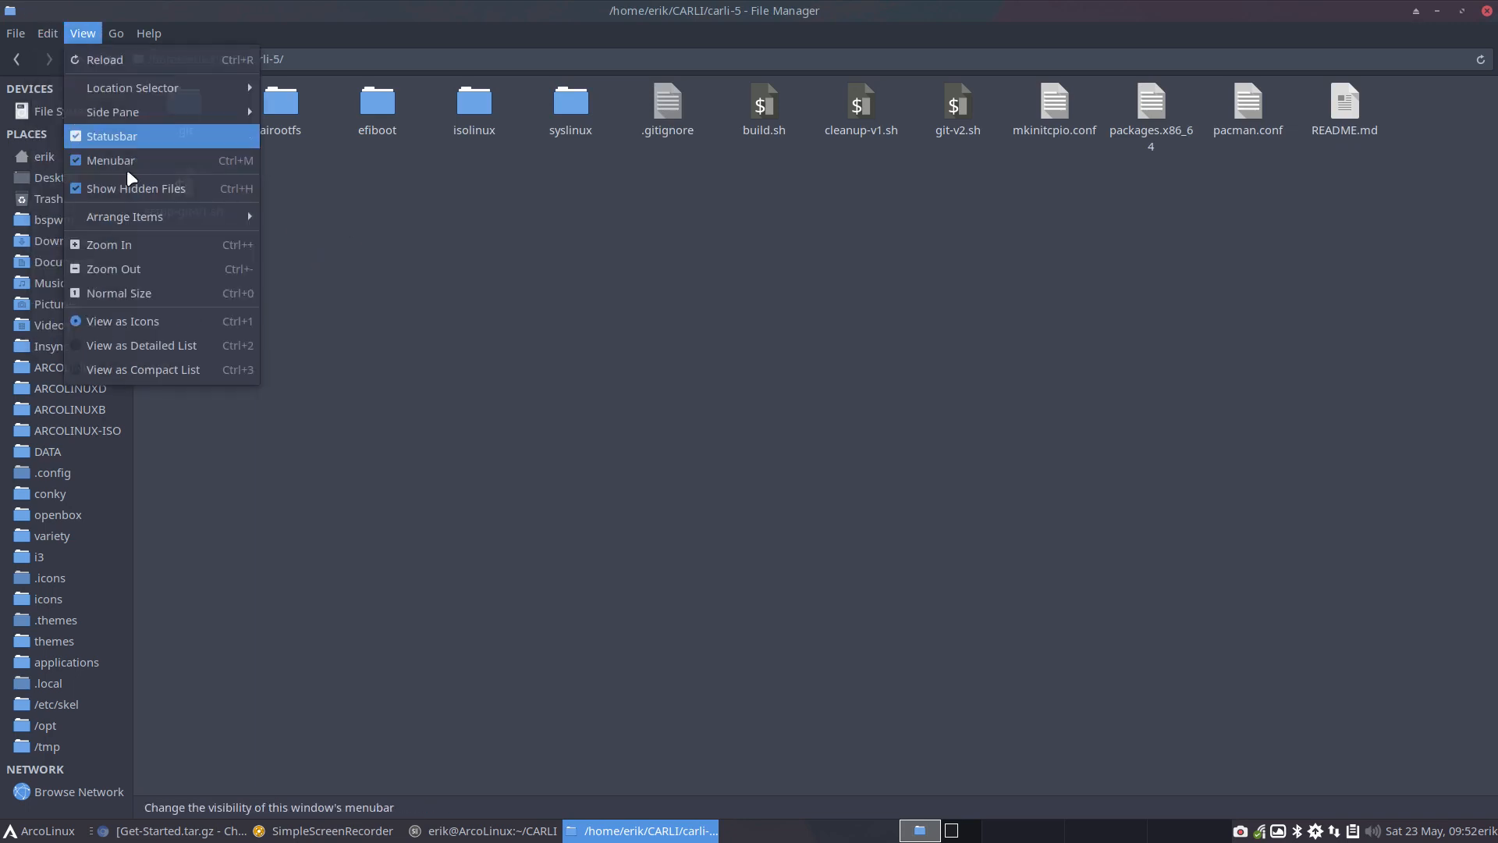
{"action": "left_click", "coordinate": [172, 191]}
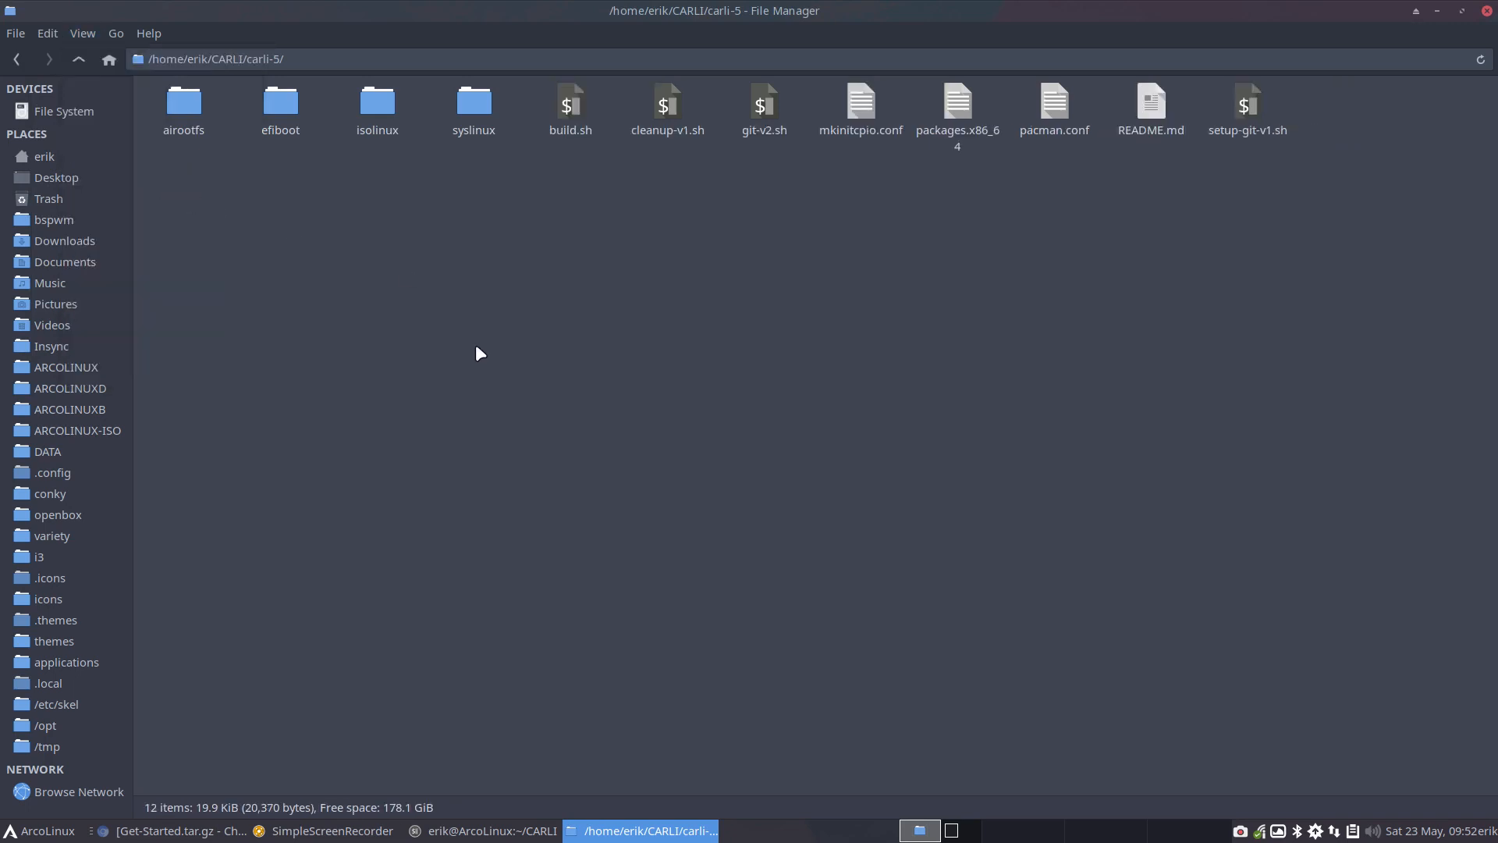
Copy all visible files and folders from carli-5 into the carli-6 folder
{"action": "key", "text": "ctrl+a"}
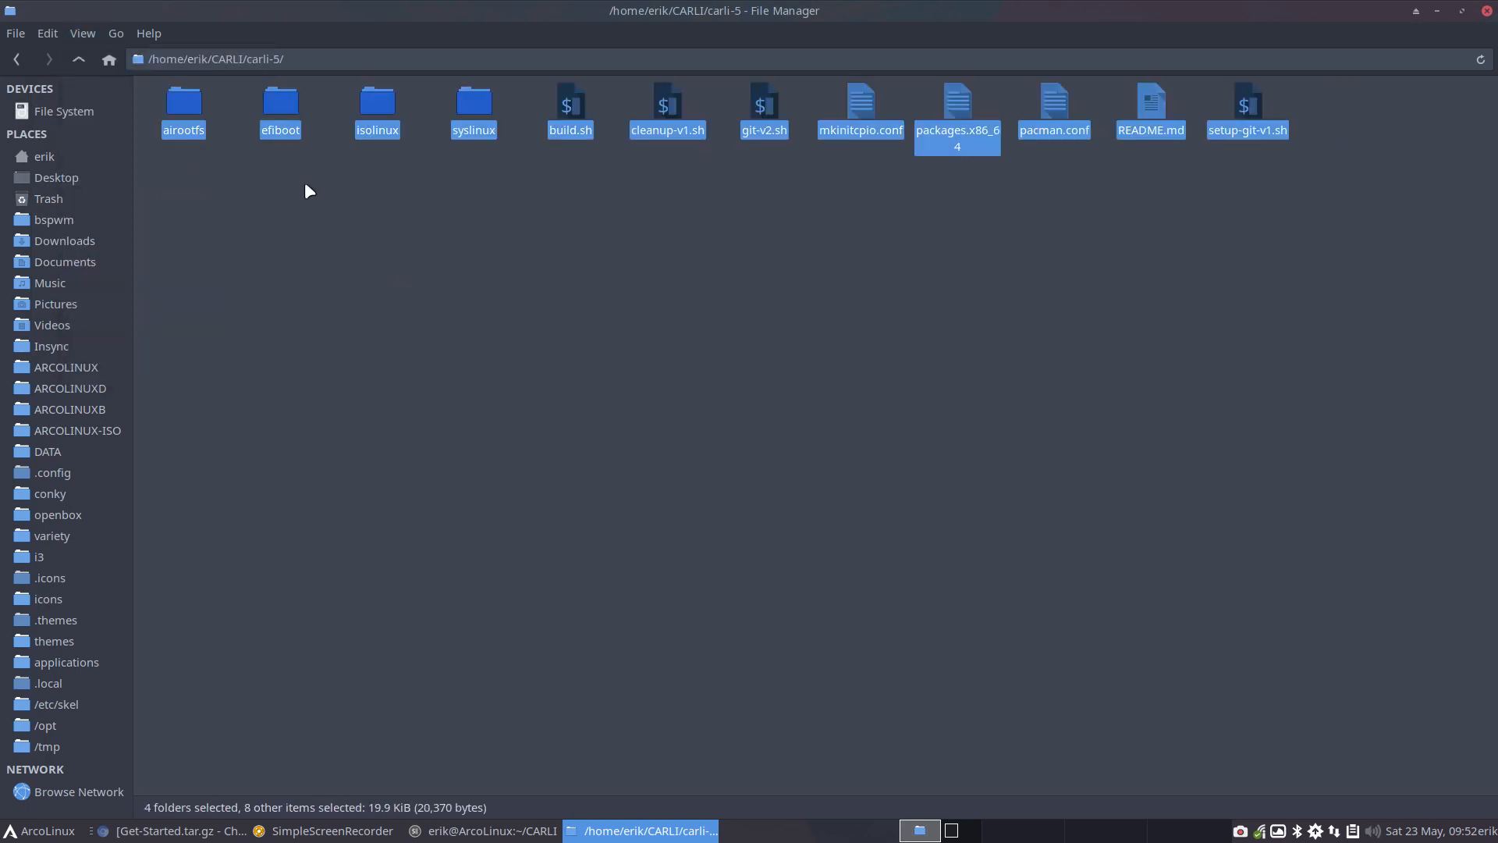
{"action": "left_click", "coordinate": [79, 61]}
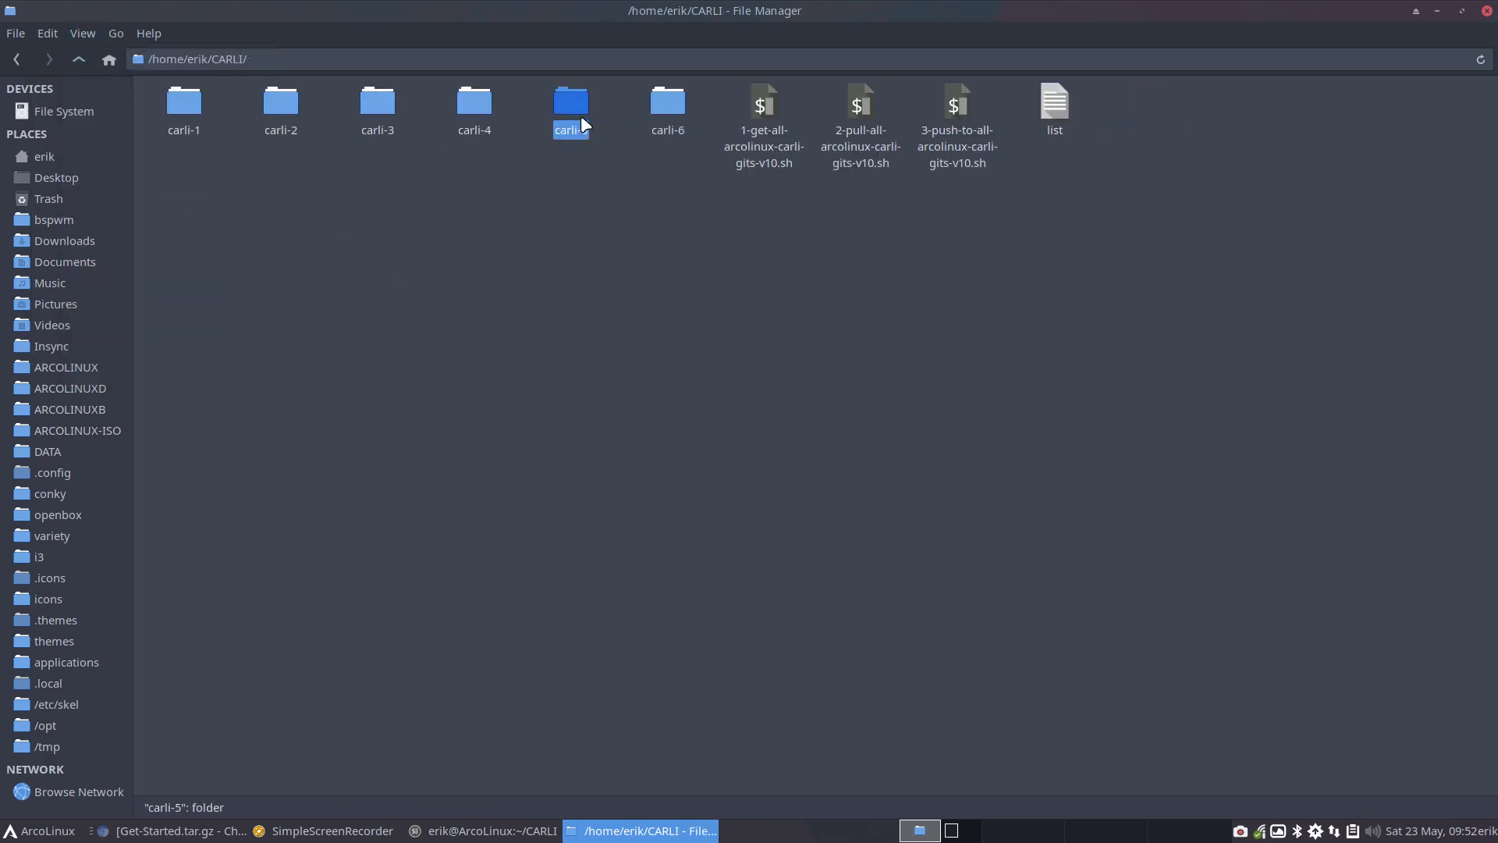
{"action": "double_click", "coordinate": [672, 102]}
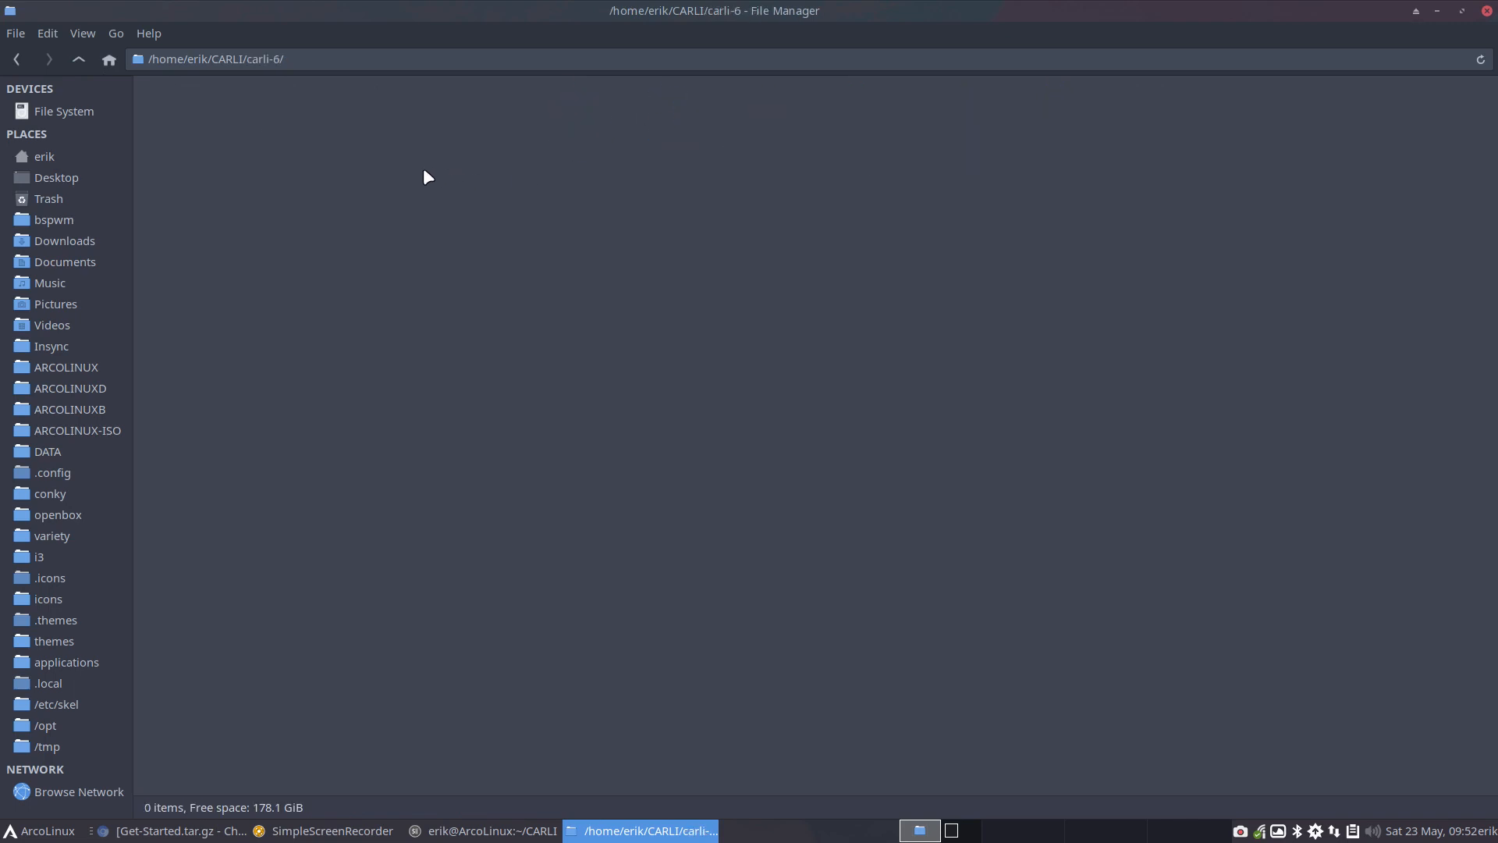
{"action": "key", "text": "ctrl+v"}
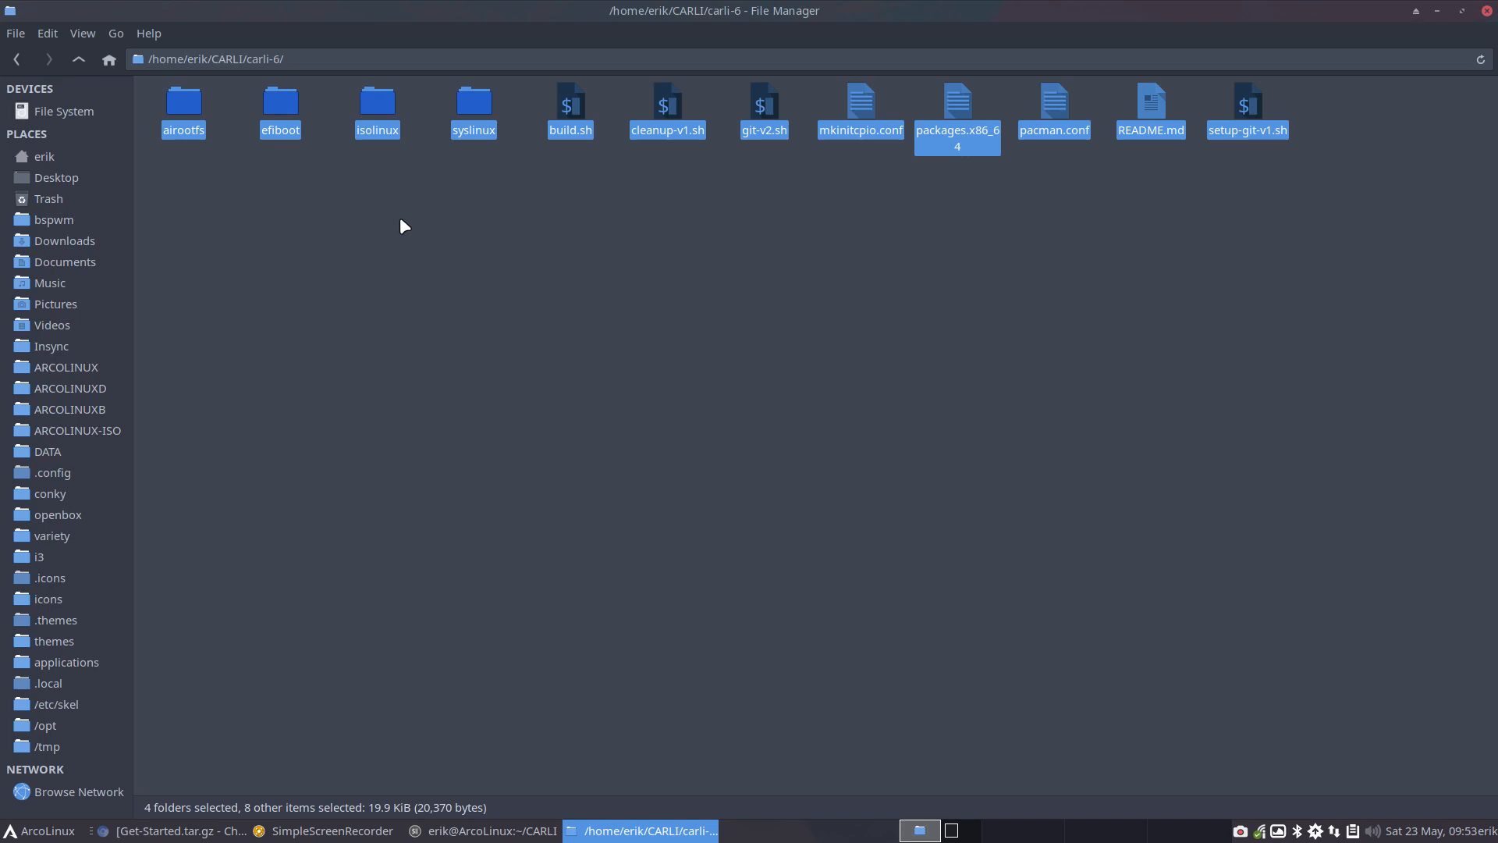
{"action": "left_click", "coordinate": [244, 182]}
{"action": "left_click_drag", "start_coordinate": [178, 162], "coordinate": [1276, 109]}
Open a terminal in the carli-6 folder and run ./git-v2.sh
{"action": "right_click", "coordinate": [568, 282]}
{"action": "left_click", "coordinate": [670, 378]}
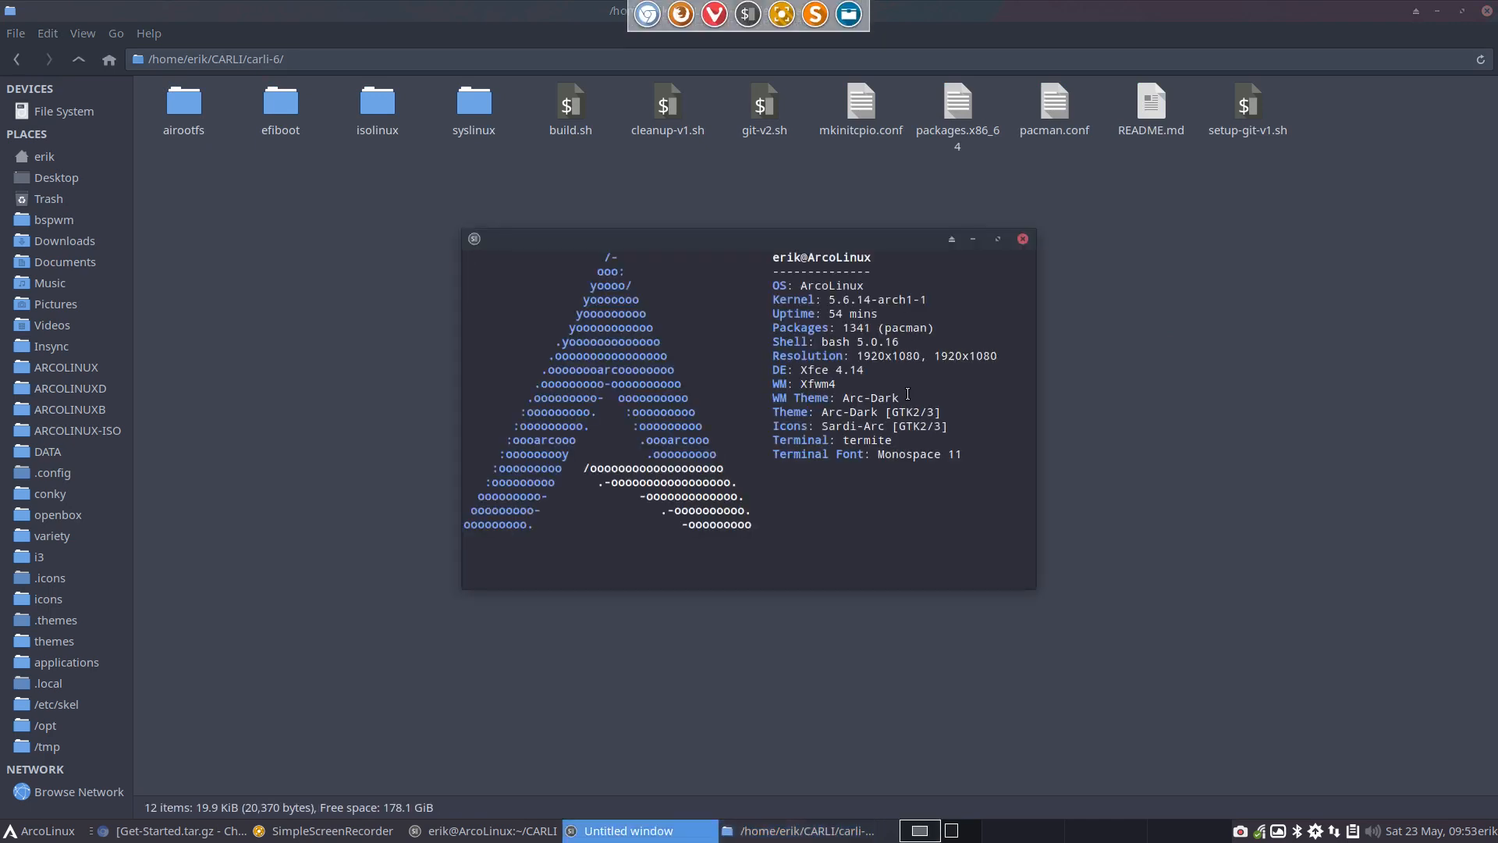
{"action": "type", "text": "./gi"}
{"action": "key", "text": "Tab"}
{"action": "key", "text": "Return"}
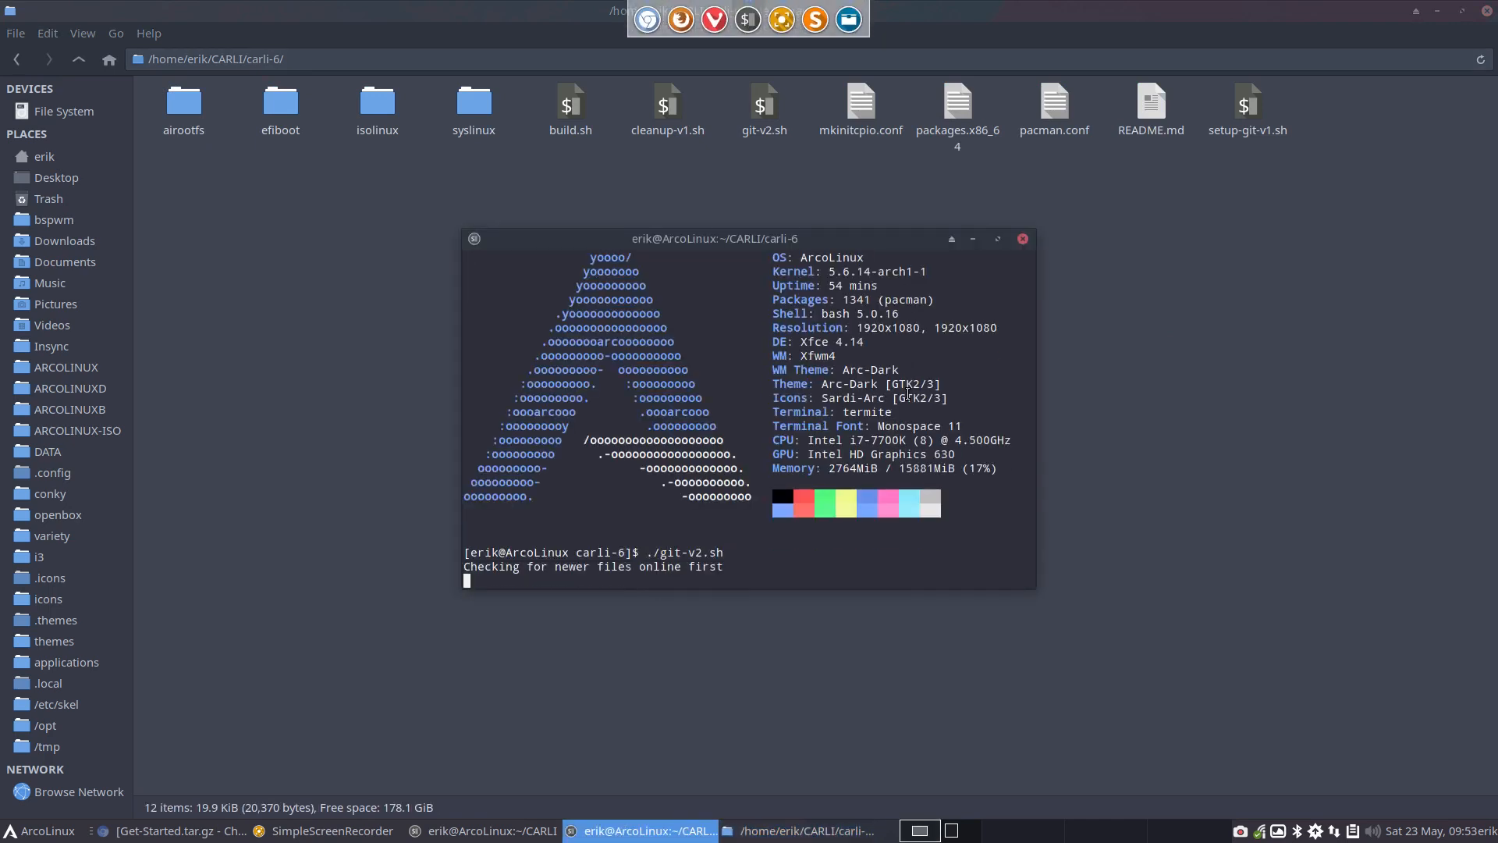
Enter the commit comment "copy/paste of Carli 5" and move the terminal window to the next workspace
{"action": "type", "text": "co"}
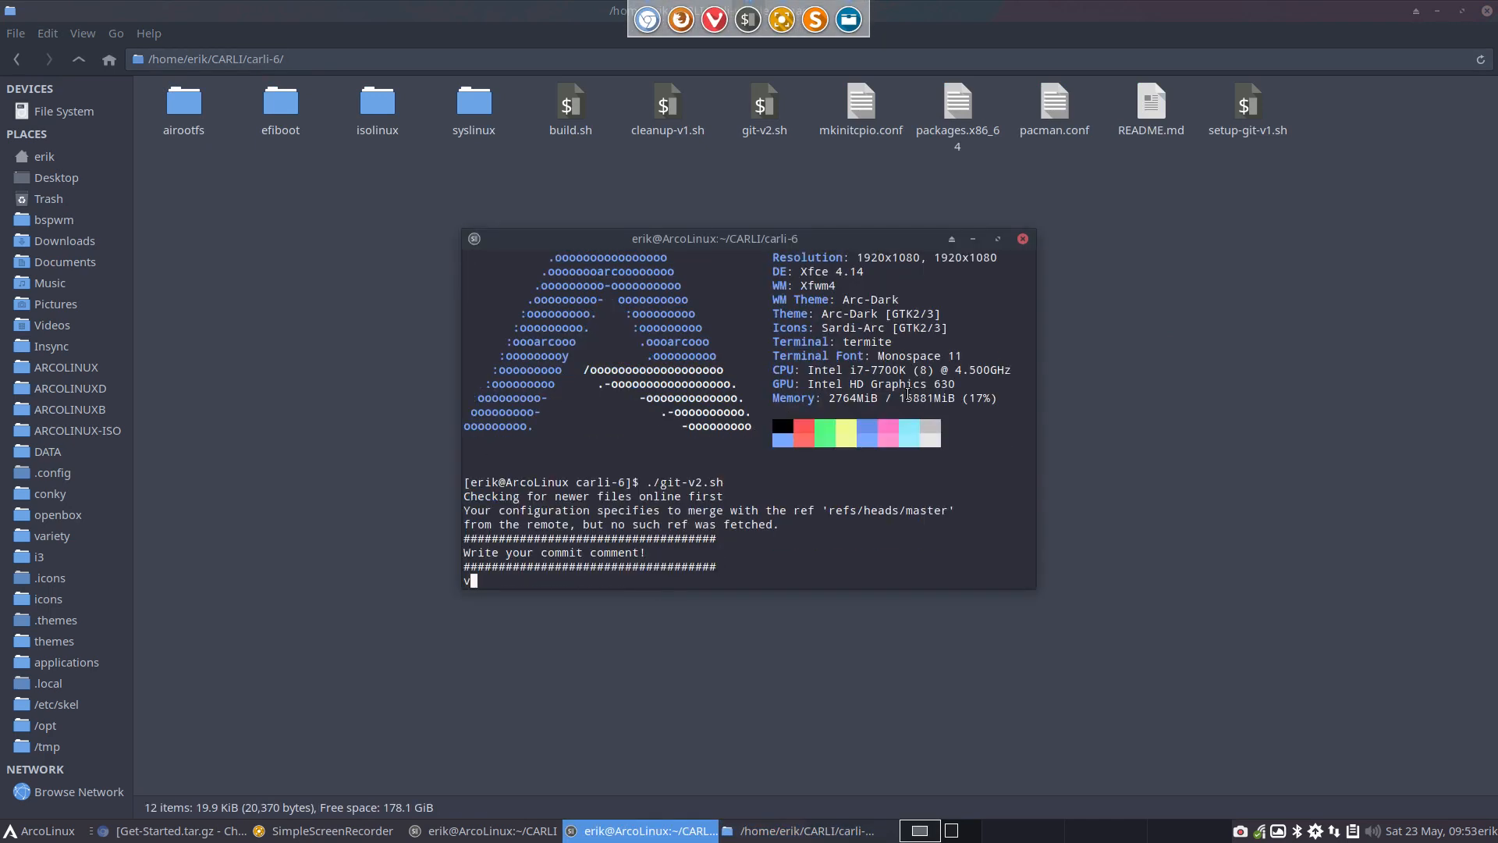
{"action": "type", "text": "py/paste of Carlie"}
{"action": "key", "text": "BackSpace"}
{"action": "type", "text": "5"}
{"action": "key", "text": "Return"}
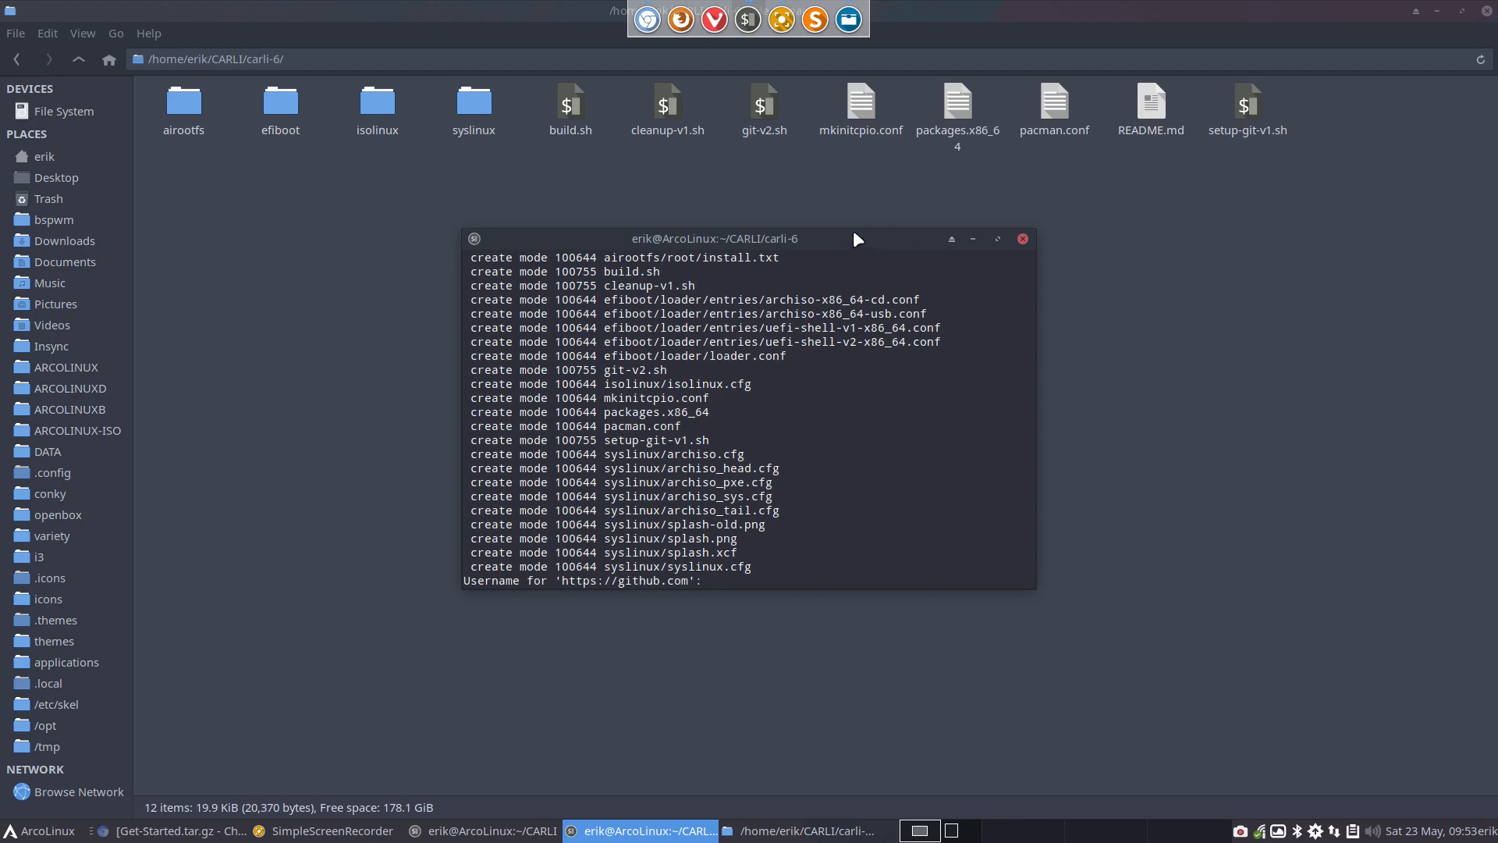
{"action": "left_click_drag", "start_coordinate": [855, 234], "coordinate": [1497, 251]}
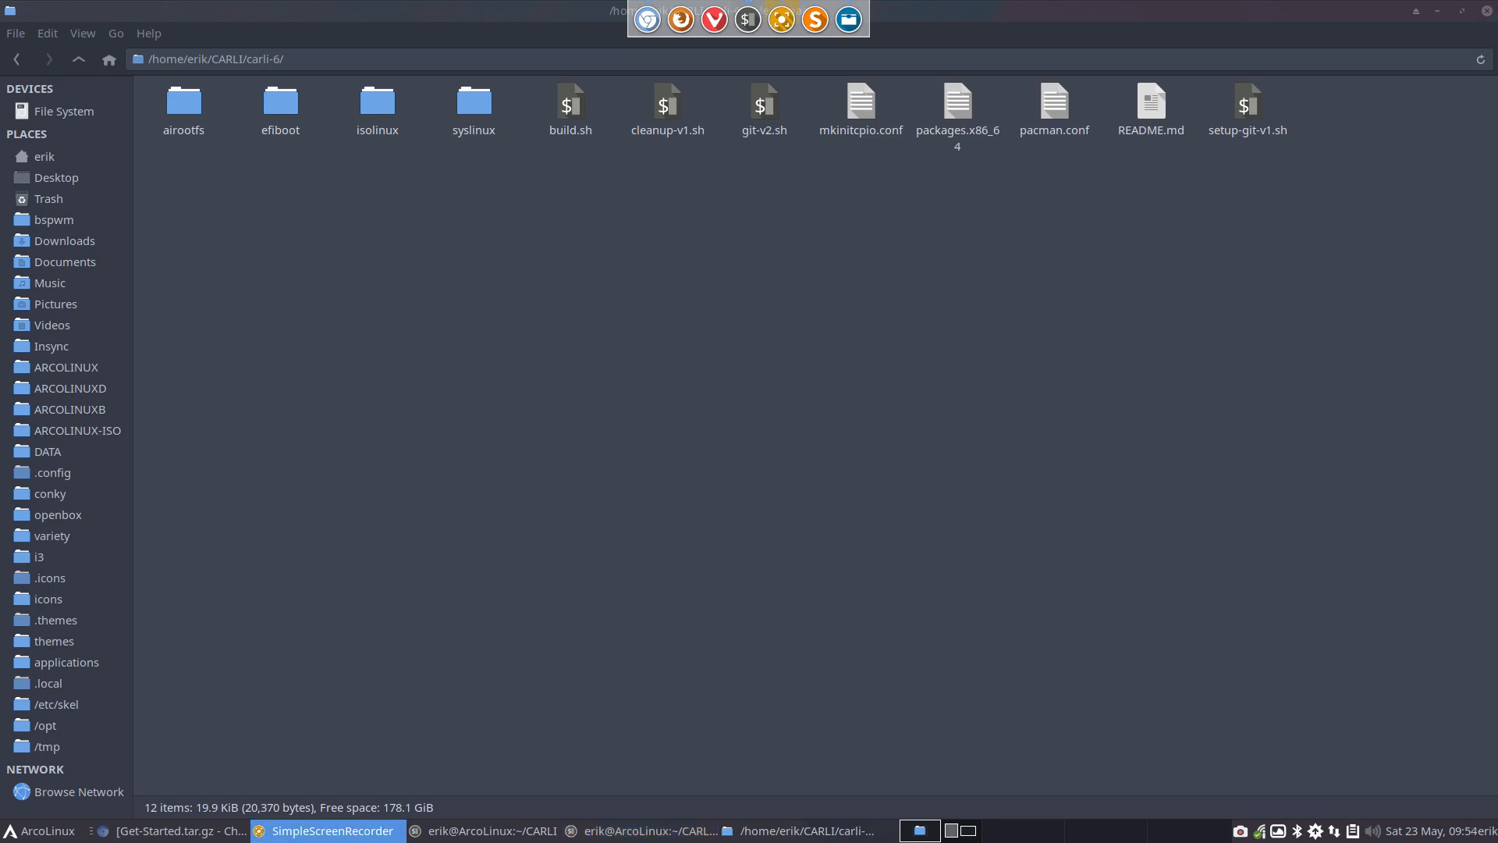
Switch to the Chromium browser, reload the carli-6 GitHub page, examine its file list and README heading, and minimize the browser
{"action": "left_click", "coordinate": [189, 832]}
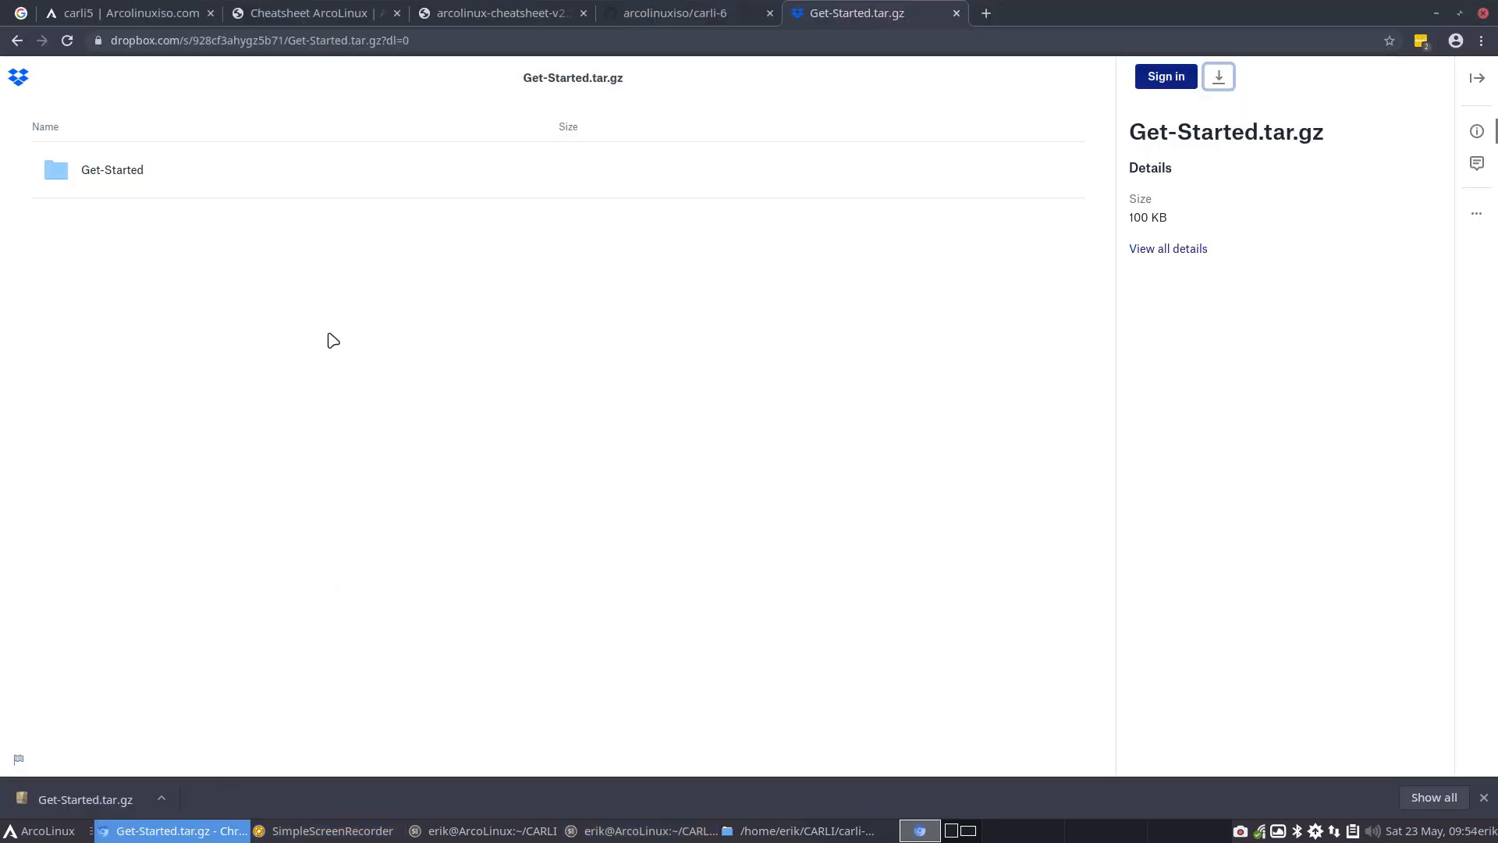
{"action": "left_click", "coordinate": [676, 13]}
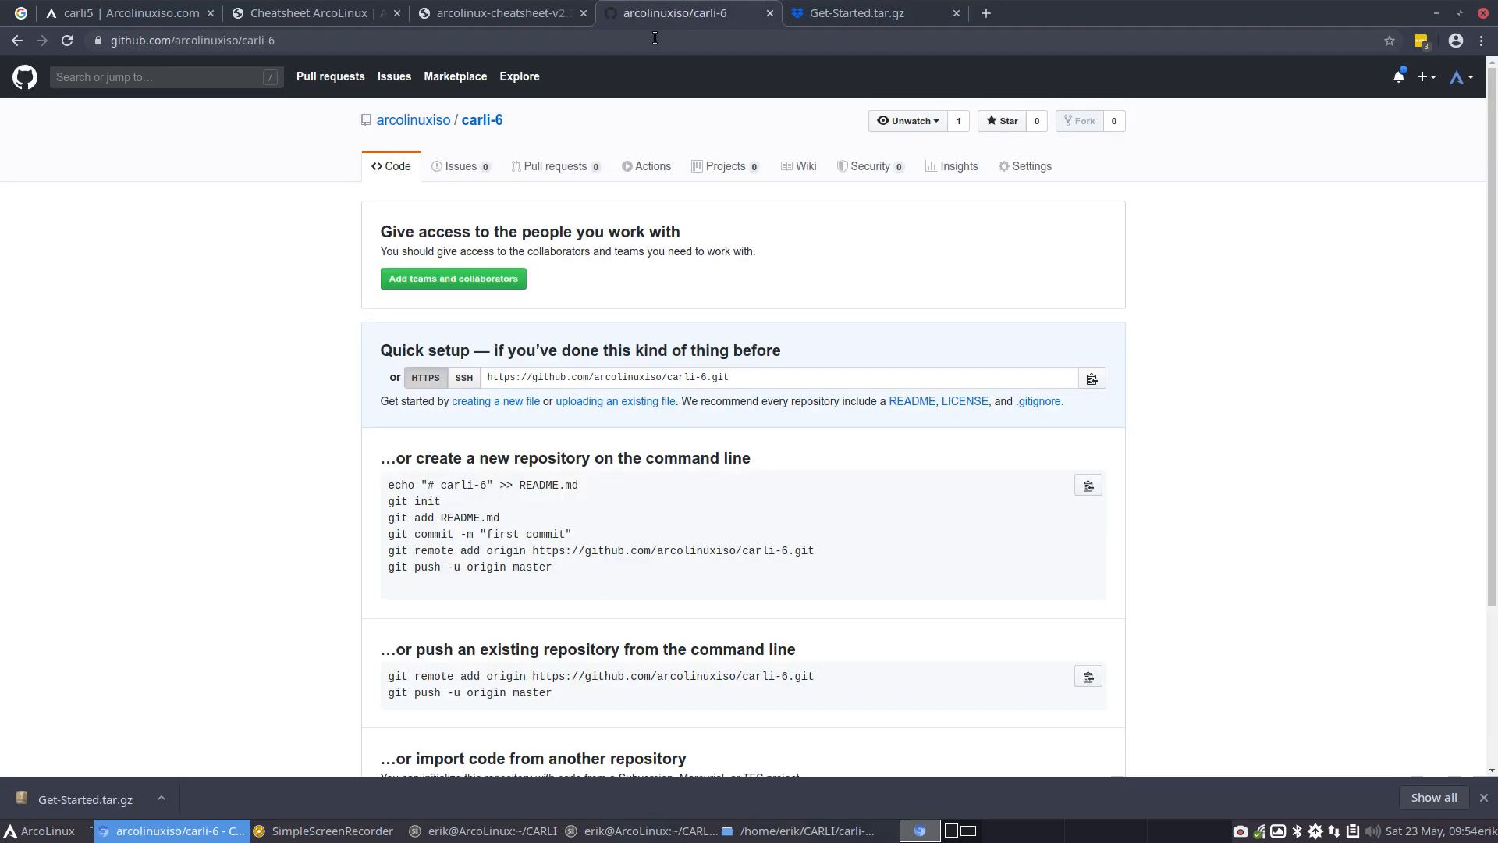
{"action": "left_click", "coordinate": [66, 46]}
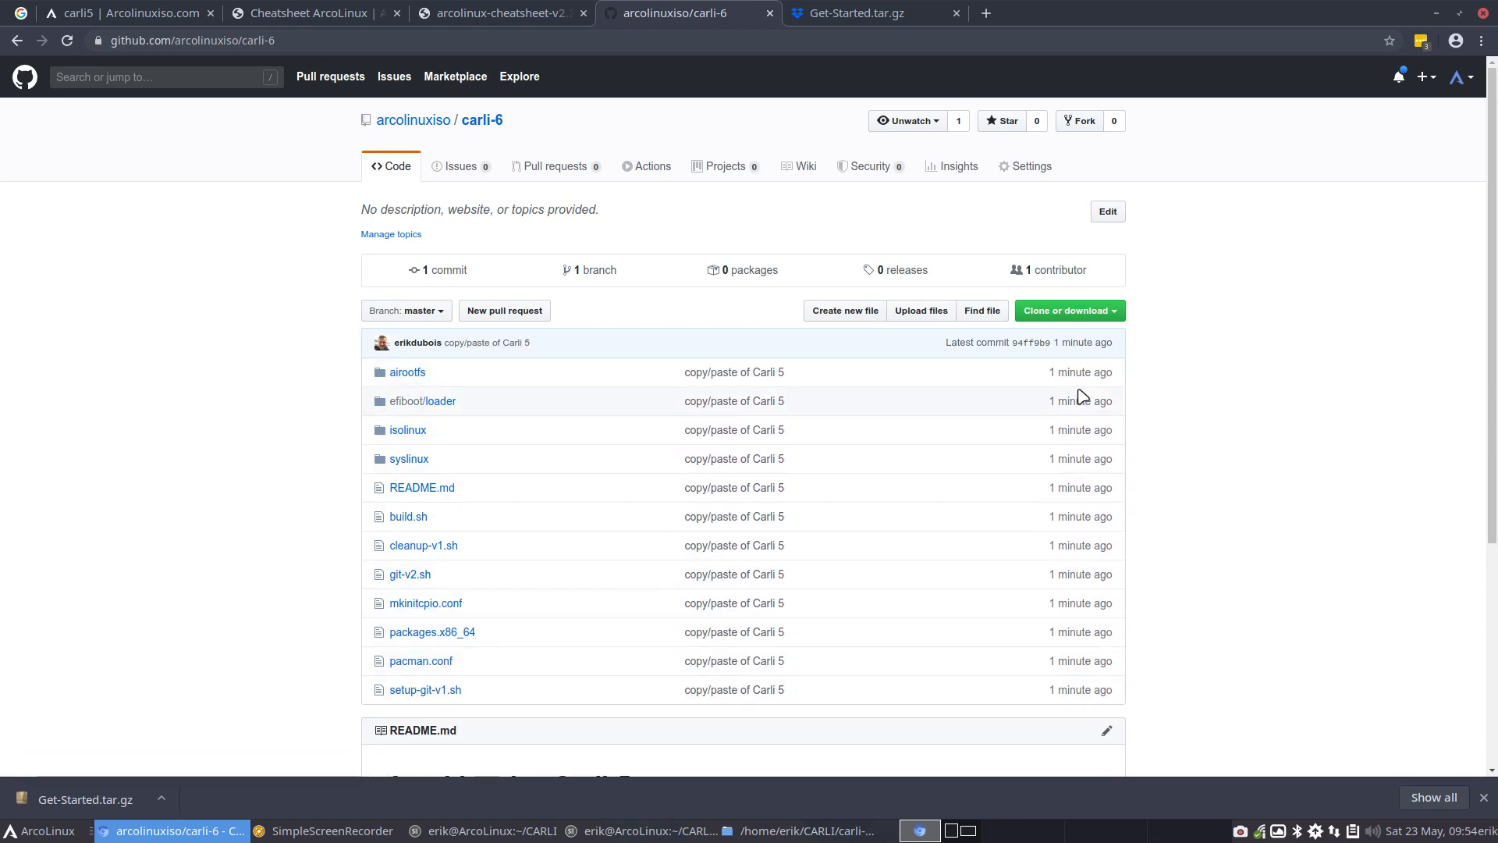
{"action": "scroll", "coordinate": [586, 658], "scroll_direction": "down", "scroll_amount": 1}
{"action": "scroll", "coordinate": [587, 658], "scroll_direction": "down", "scroll_amount": 5}
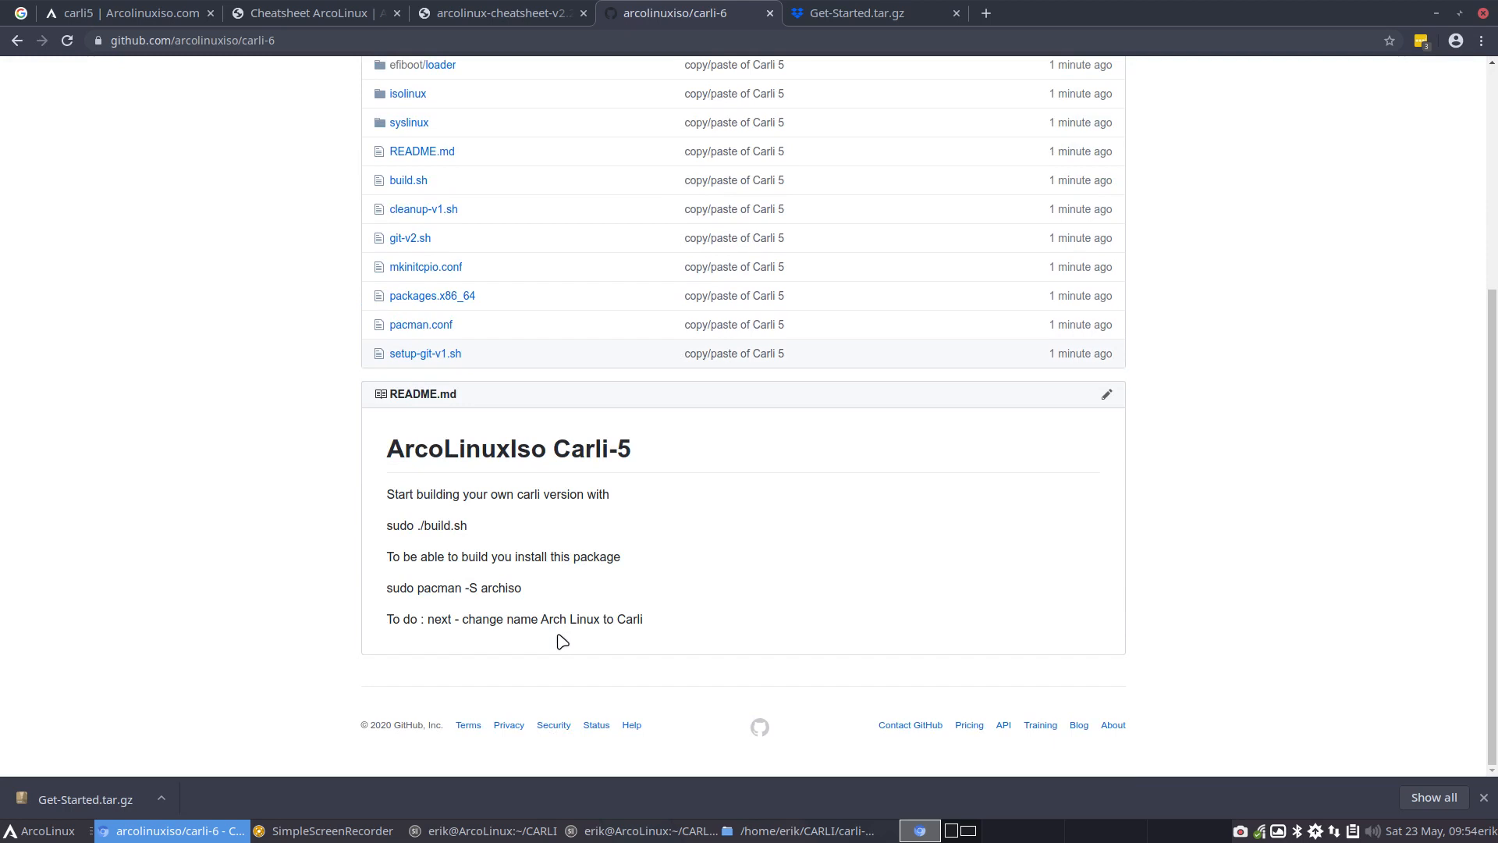
{"action": "left_click_drag", "start_coordinate": [556, 451], "coordinate": [642, 457]}
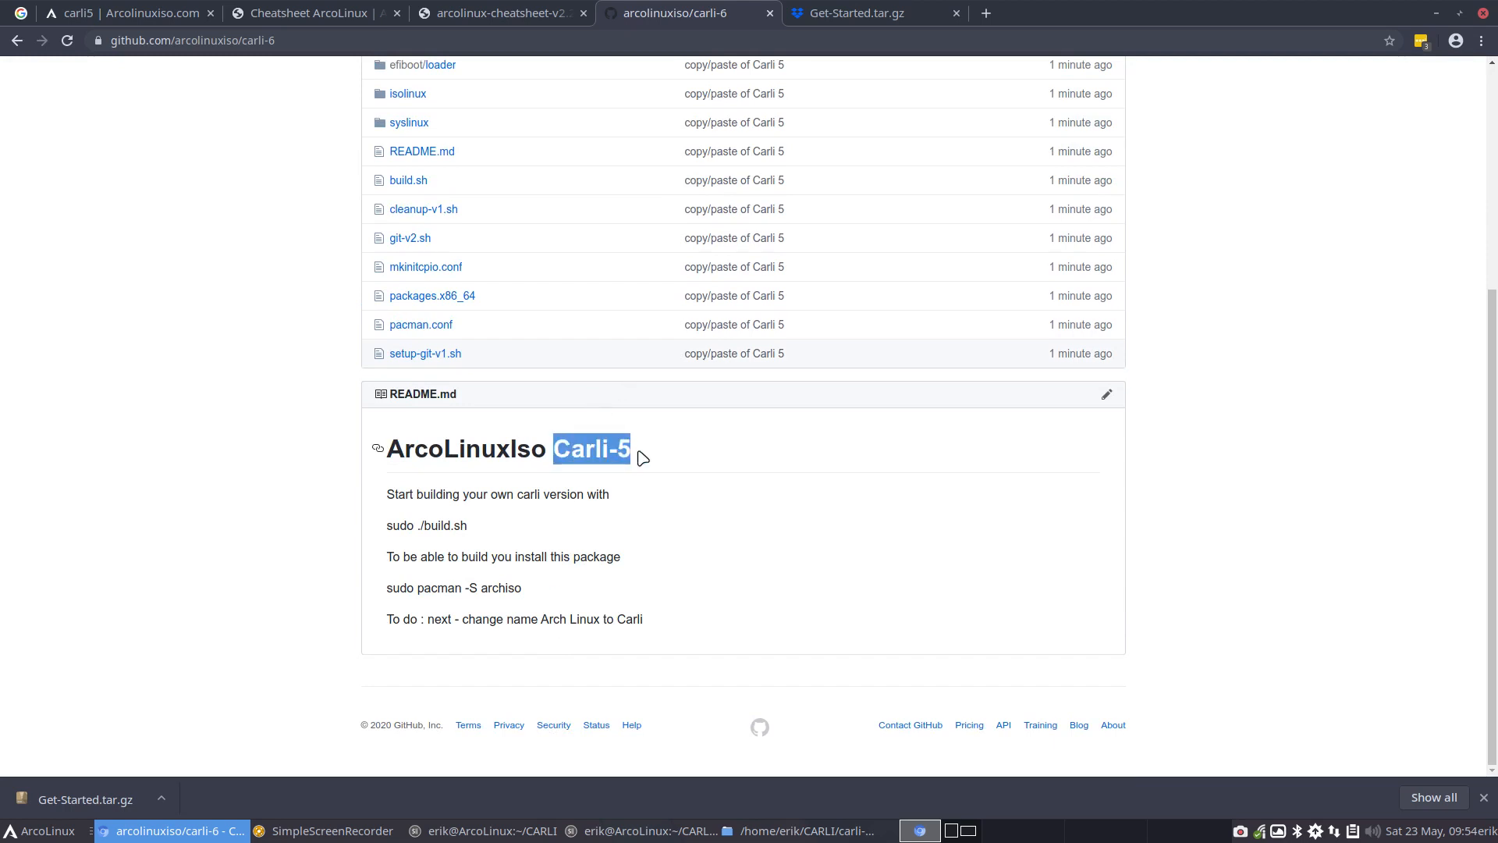
{"action": "left_click_drag", "start_coordinate": [1425, 7], "coordinate": [1429, 10]}
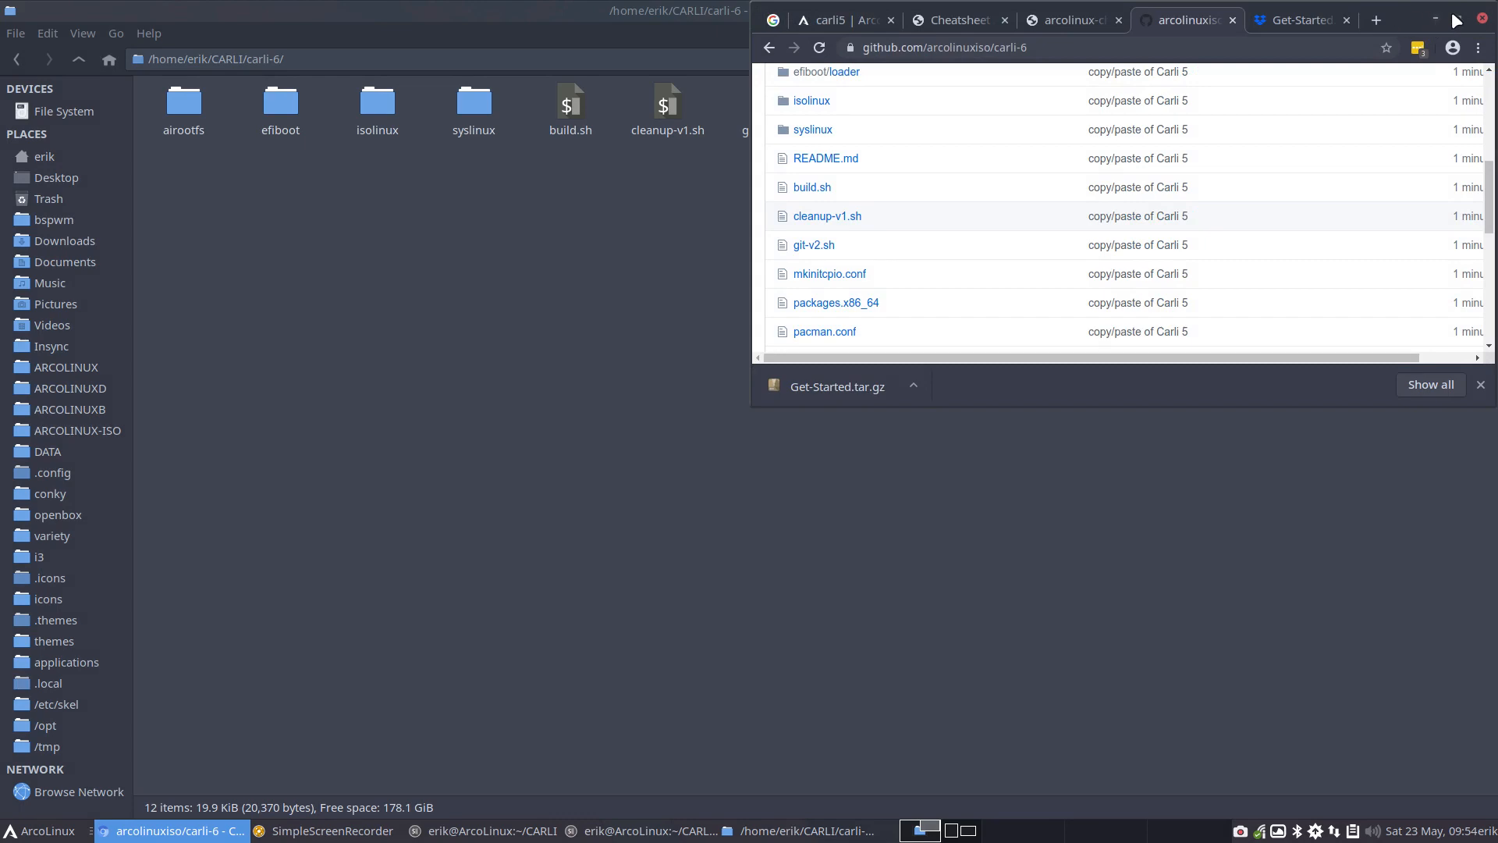
{"action": "left_click", "coordinate": [1458, 19]}
{"action": "left_click", "coordinate": [1436, 13]}
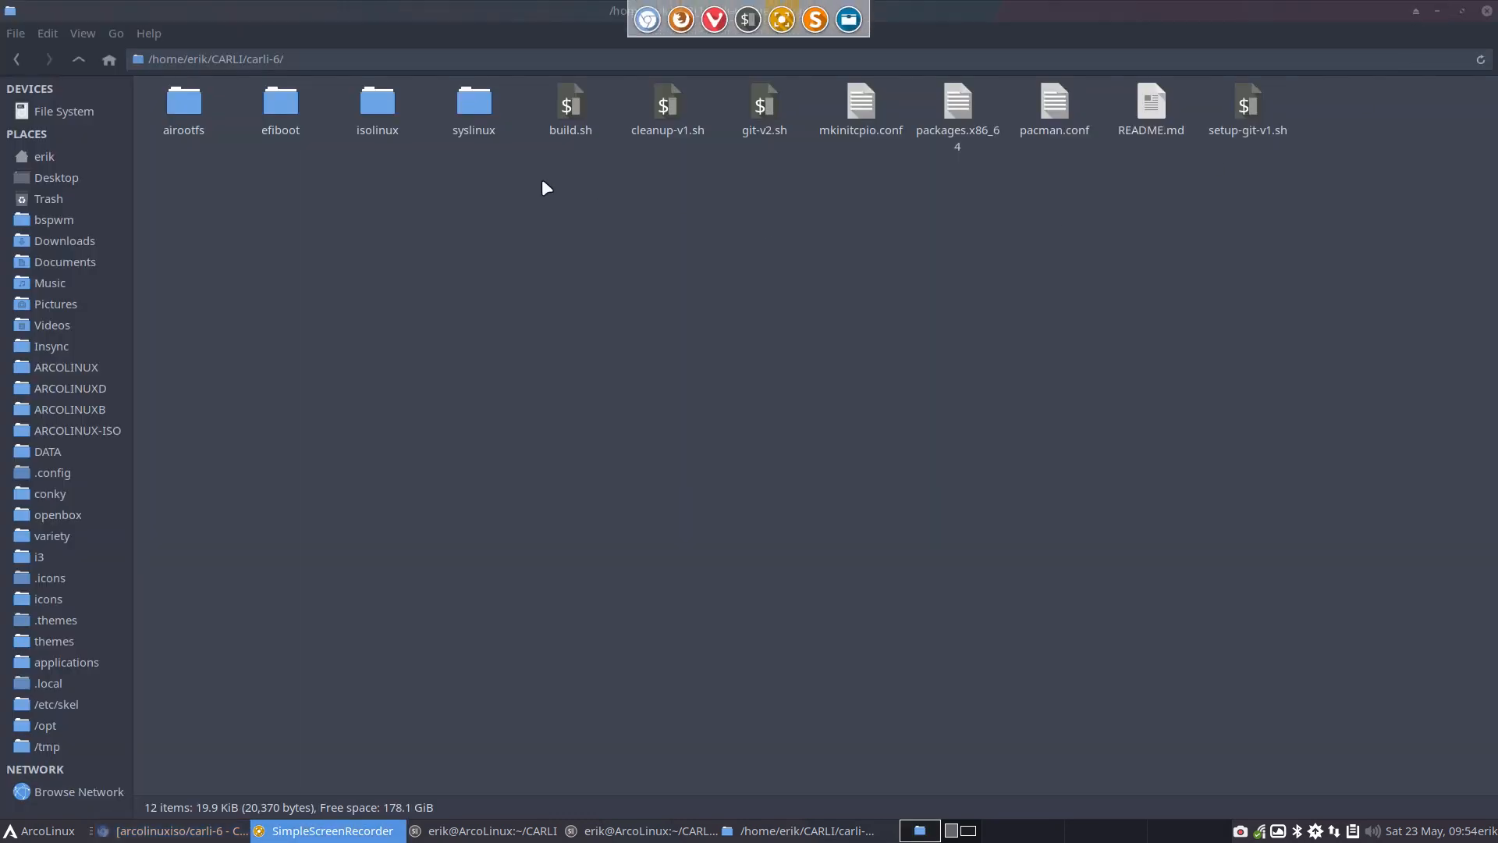
Open carli-6's README.md in Sublime Text, change the heading to "ArcoLinuxIso Carli-6", and save the file
{"action": "left_click", "coordinate": [1113, 128]}
{"action": "double_click", "coordinate": [1150, 109]}
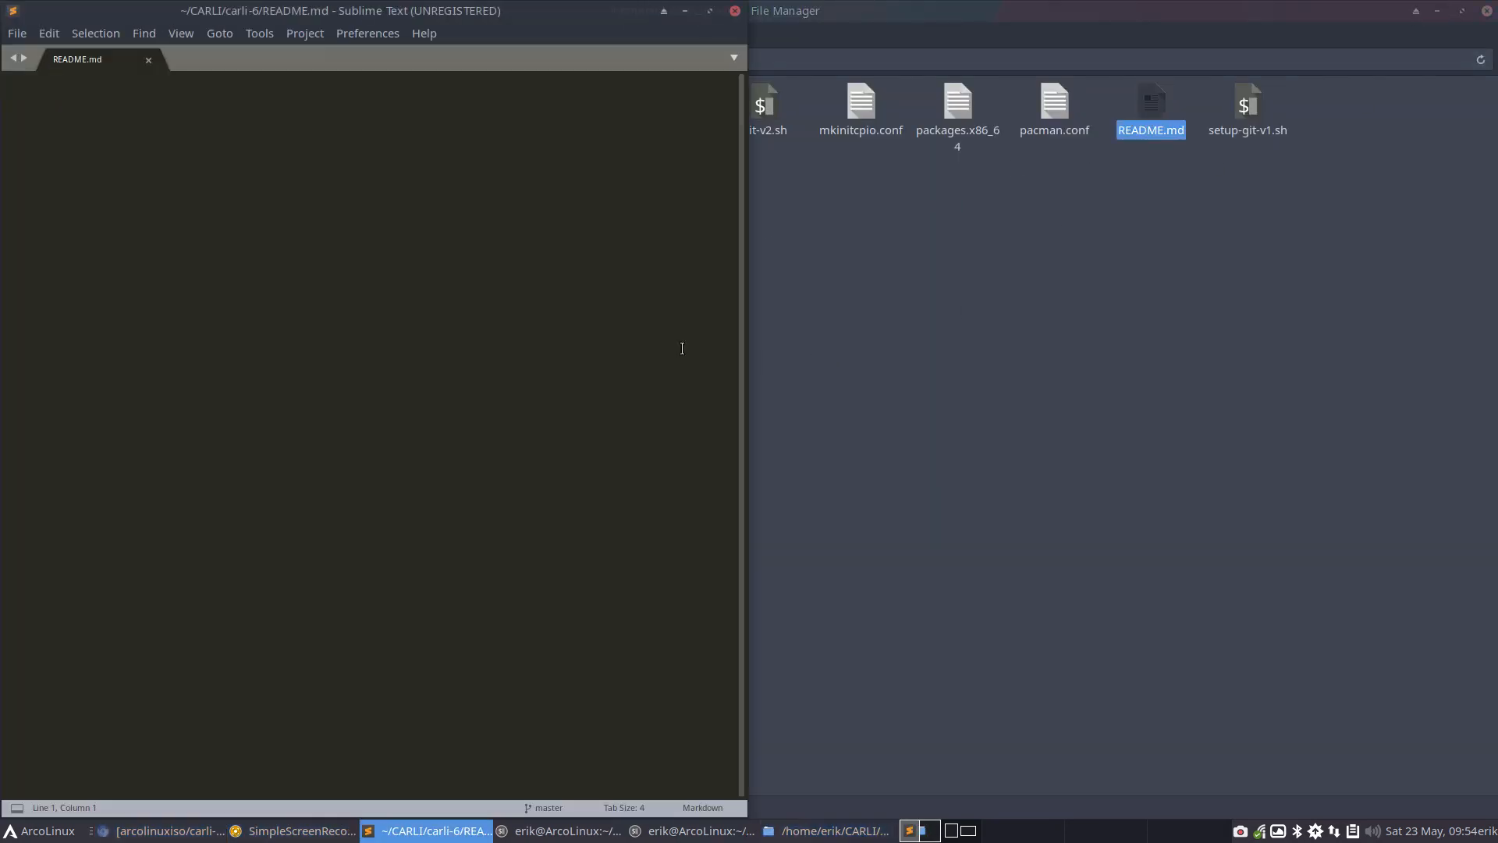
{"action": "left_click", "coordinate": [355, 85]}
{"action": "key", "text": "BackSpace"}
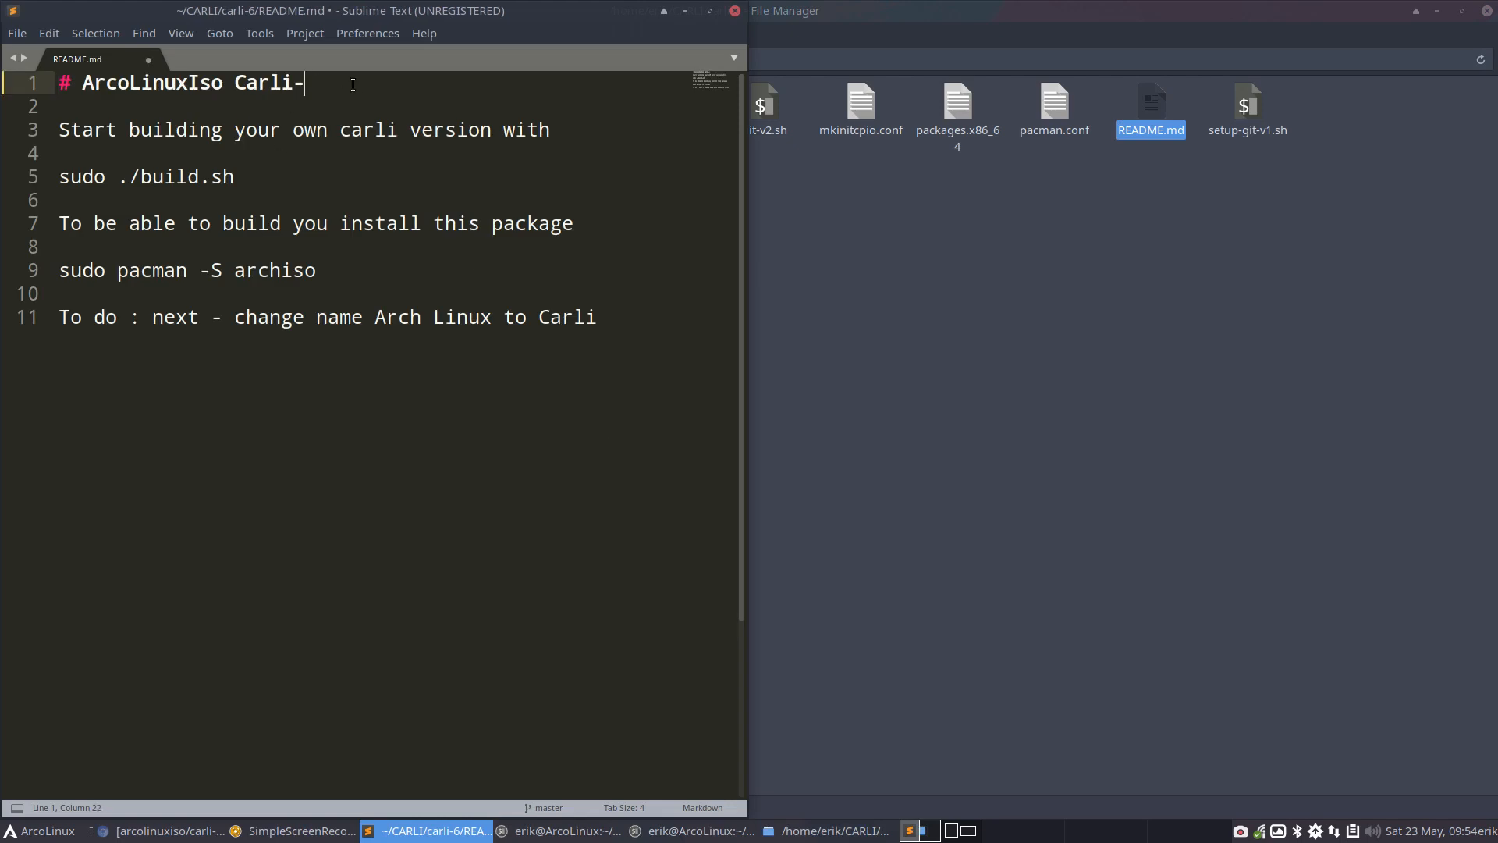
{"action": "type", "text": "6"}
{"action": "key", "text": "ctrl+s"}
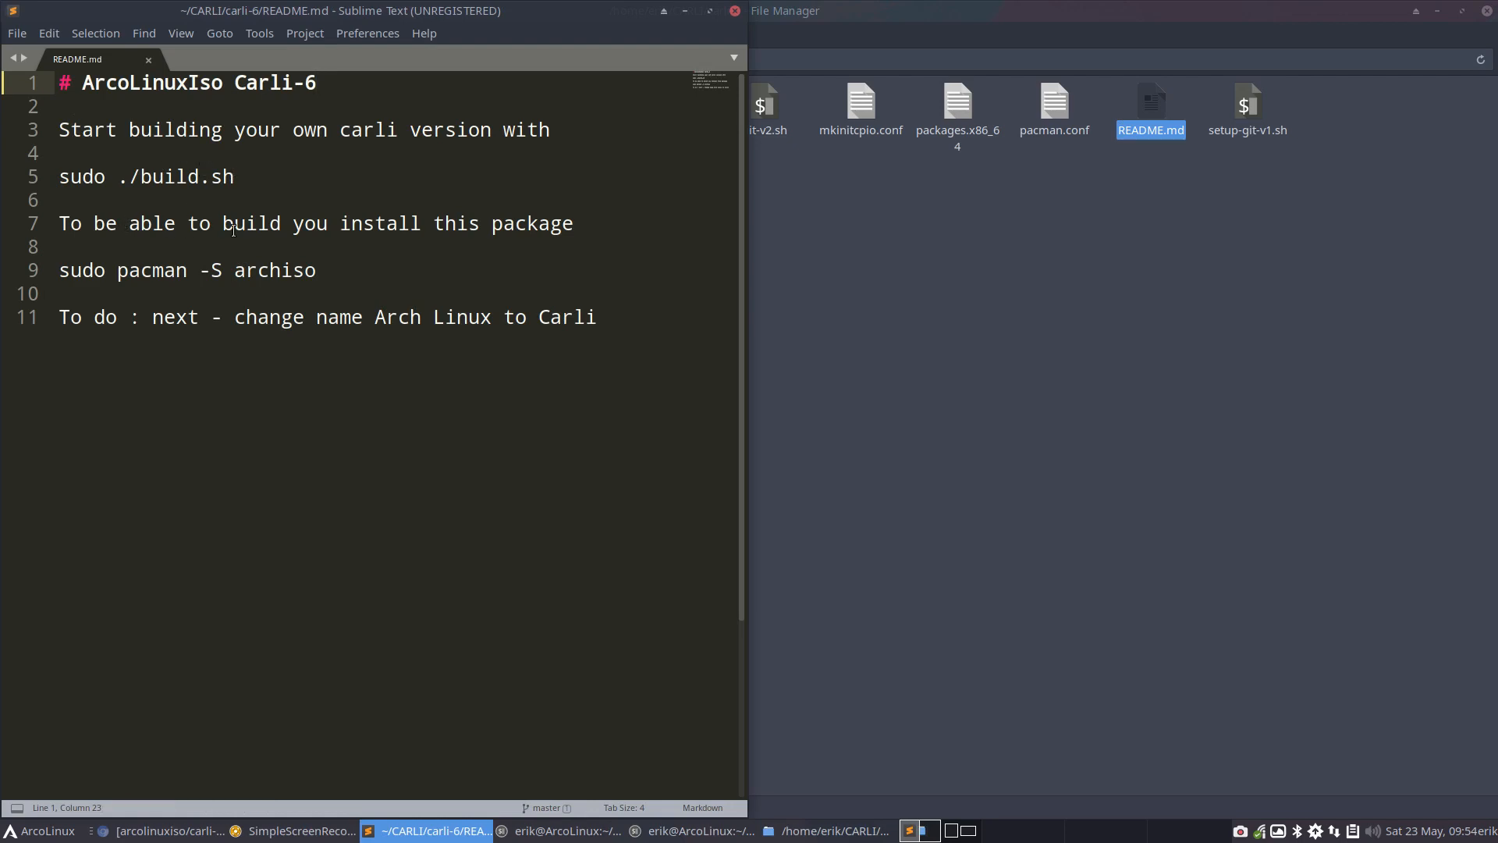
Run the README's sudo pacman -S archiso command in the drop-down terminal, enter the account password, confirm the installation, and hide the terminal
{"action": "left_click", "coordinate": [305, 270]}
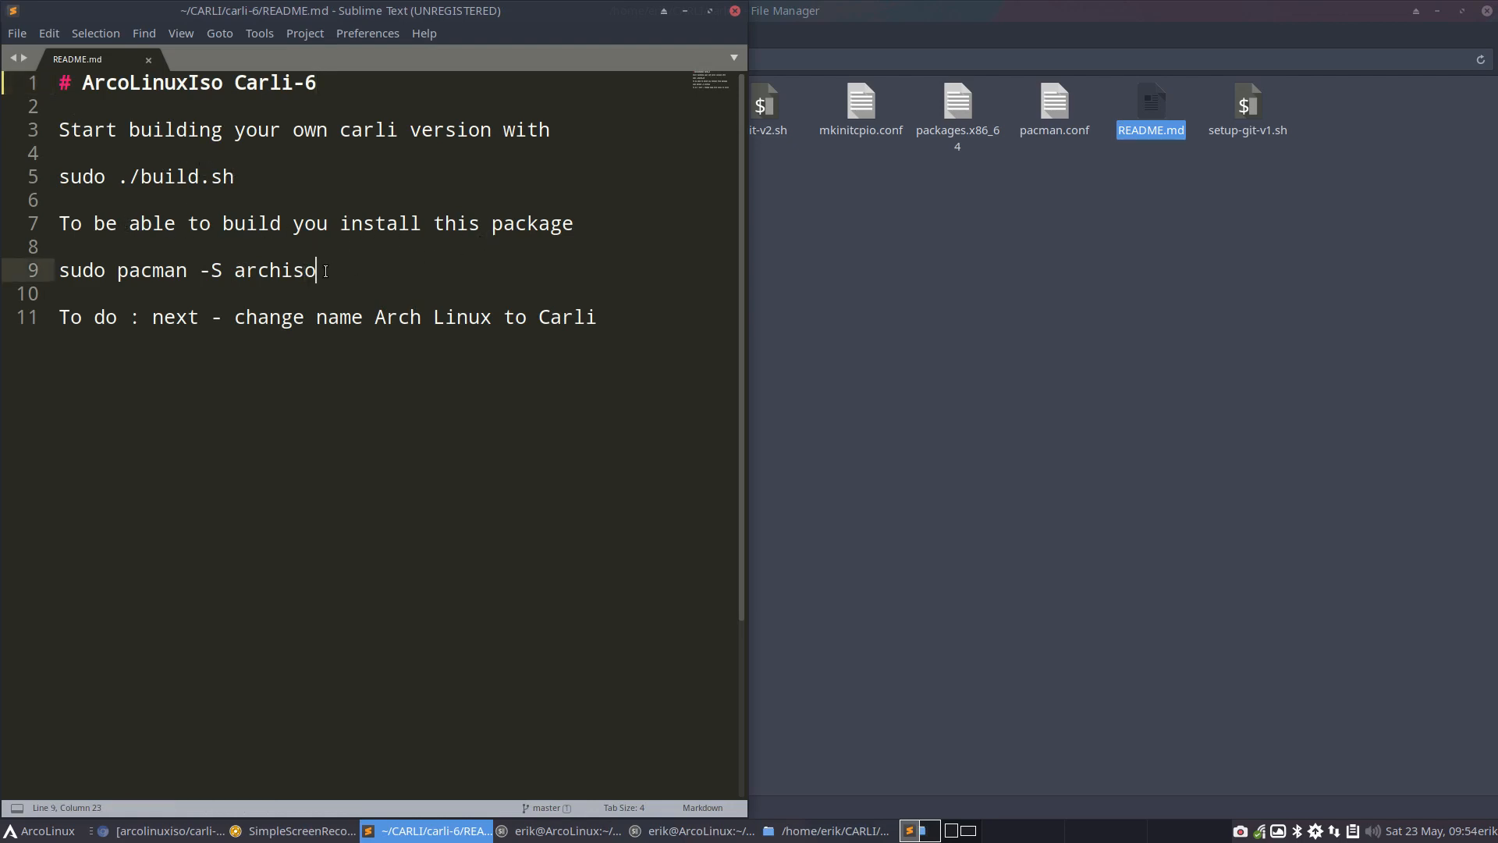
{"action": "left_click_drag", "start_coordinate": [317, 270], "coordinate": [58, 270]}
{"action": "key", "text": "ctrl+c"}
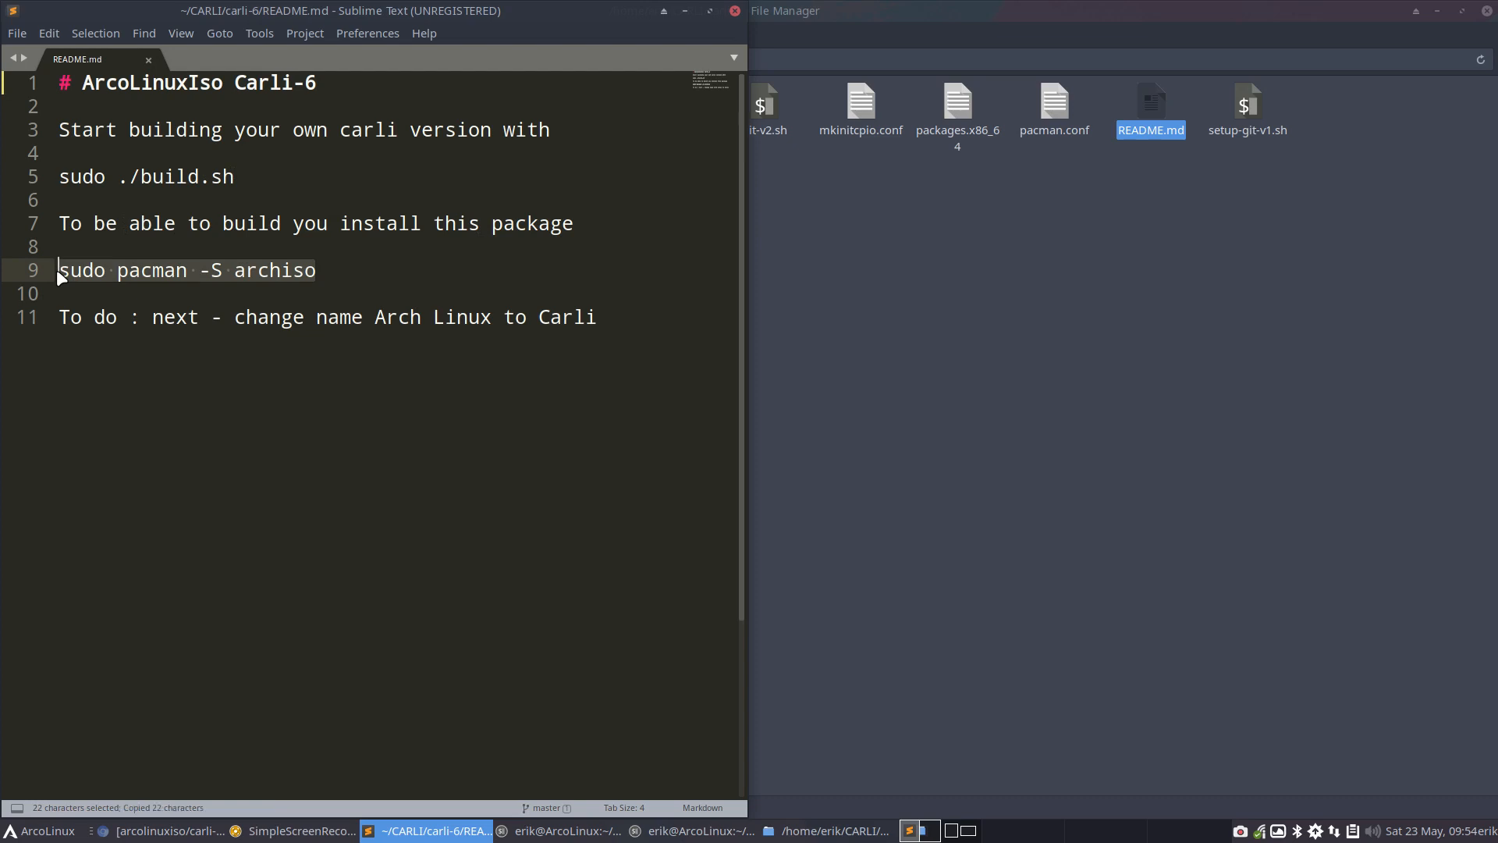
{"action": "key", "text": "F12"}
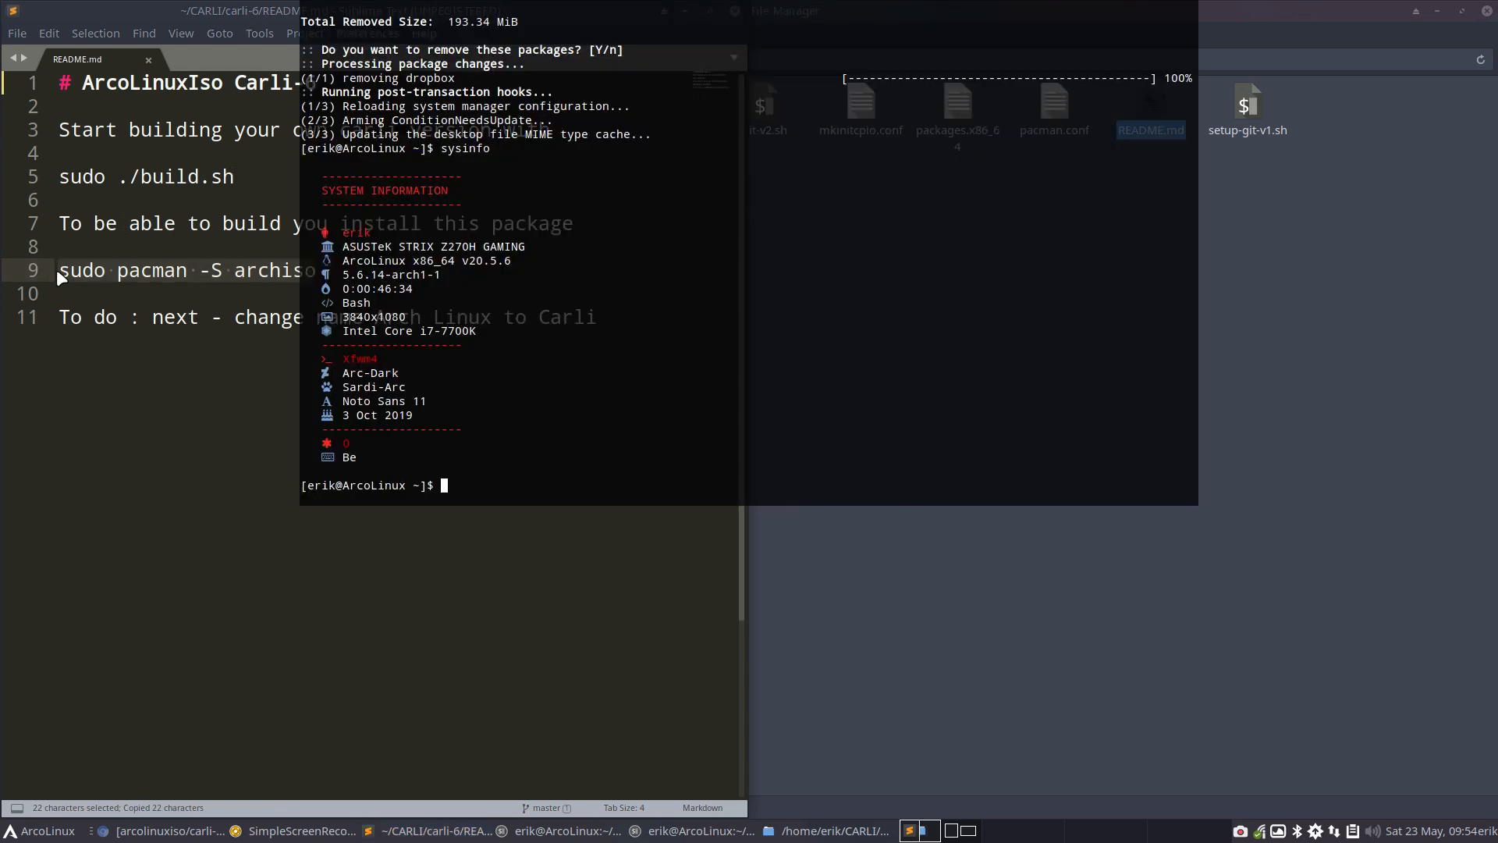
{"action": "key", "text": "ctrl+shift+v"}
{"action": "key", "text": "Return"}
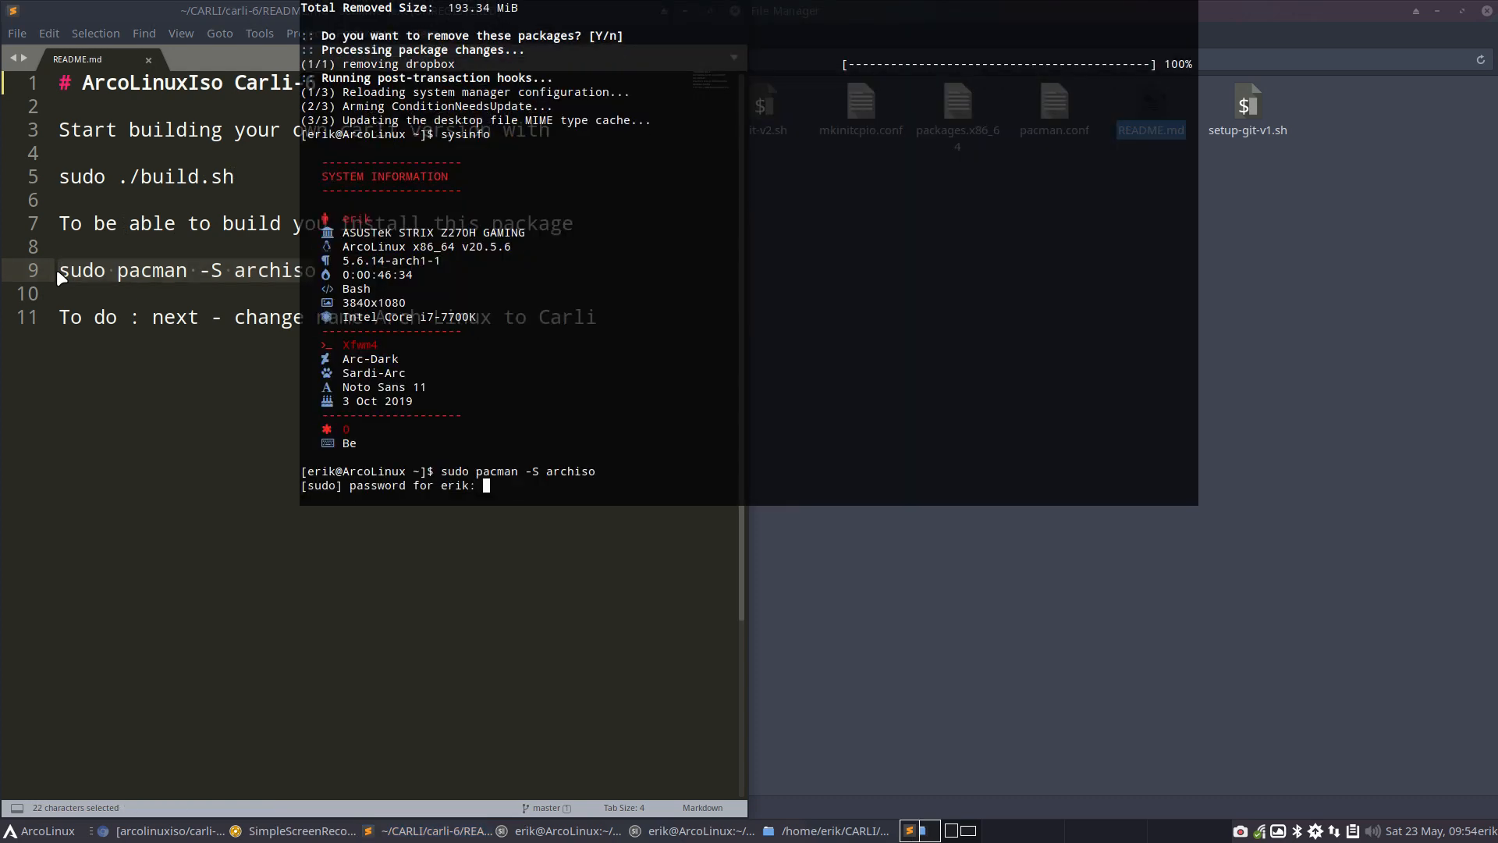
{"action": "key", "text": "Return"}
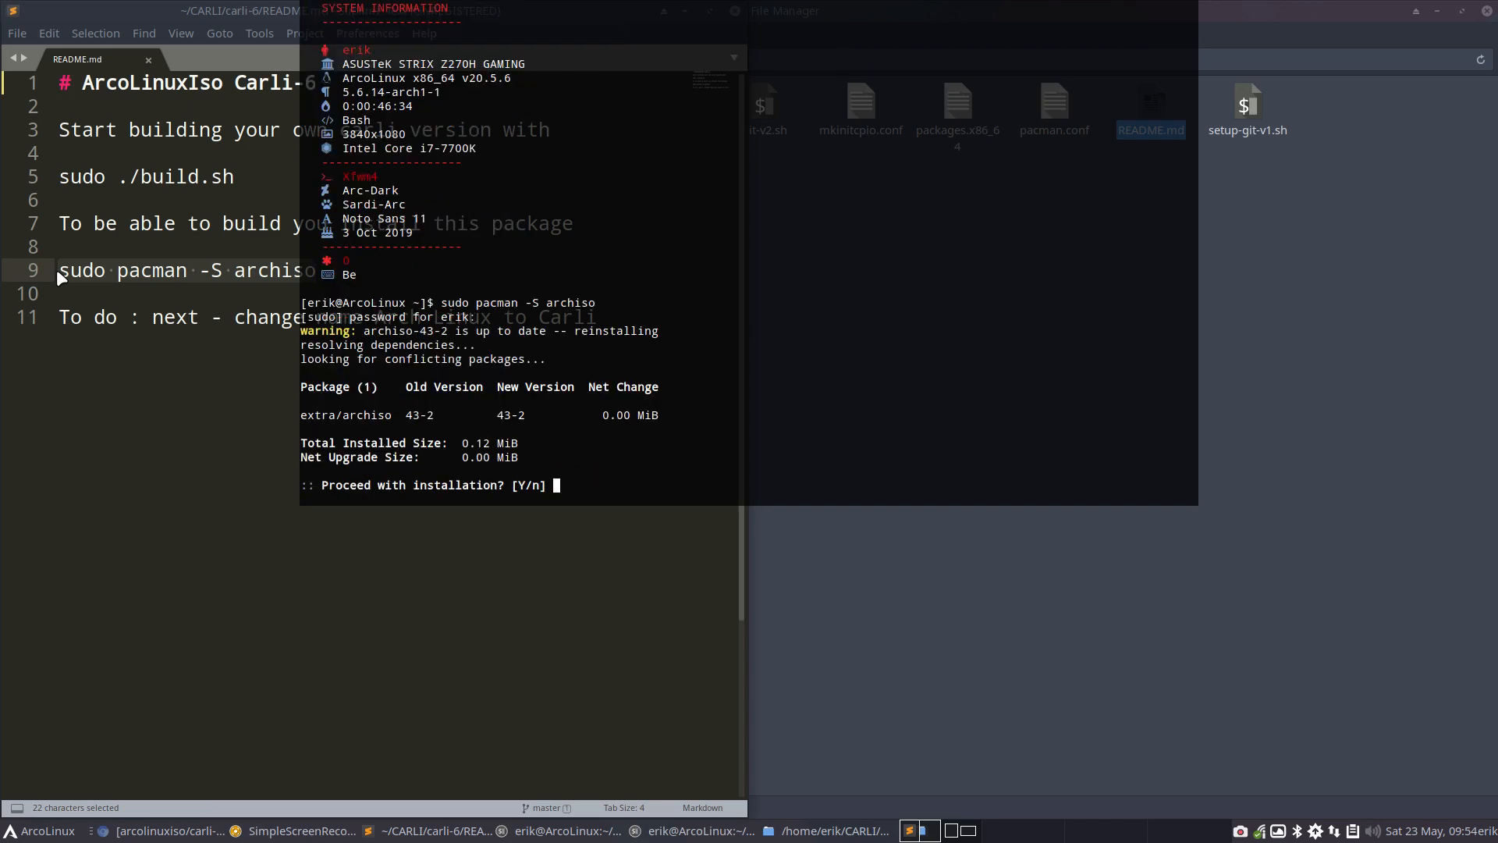
{"action": "key", "text": "Return"}
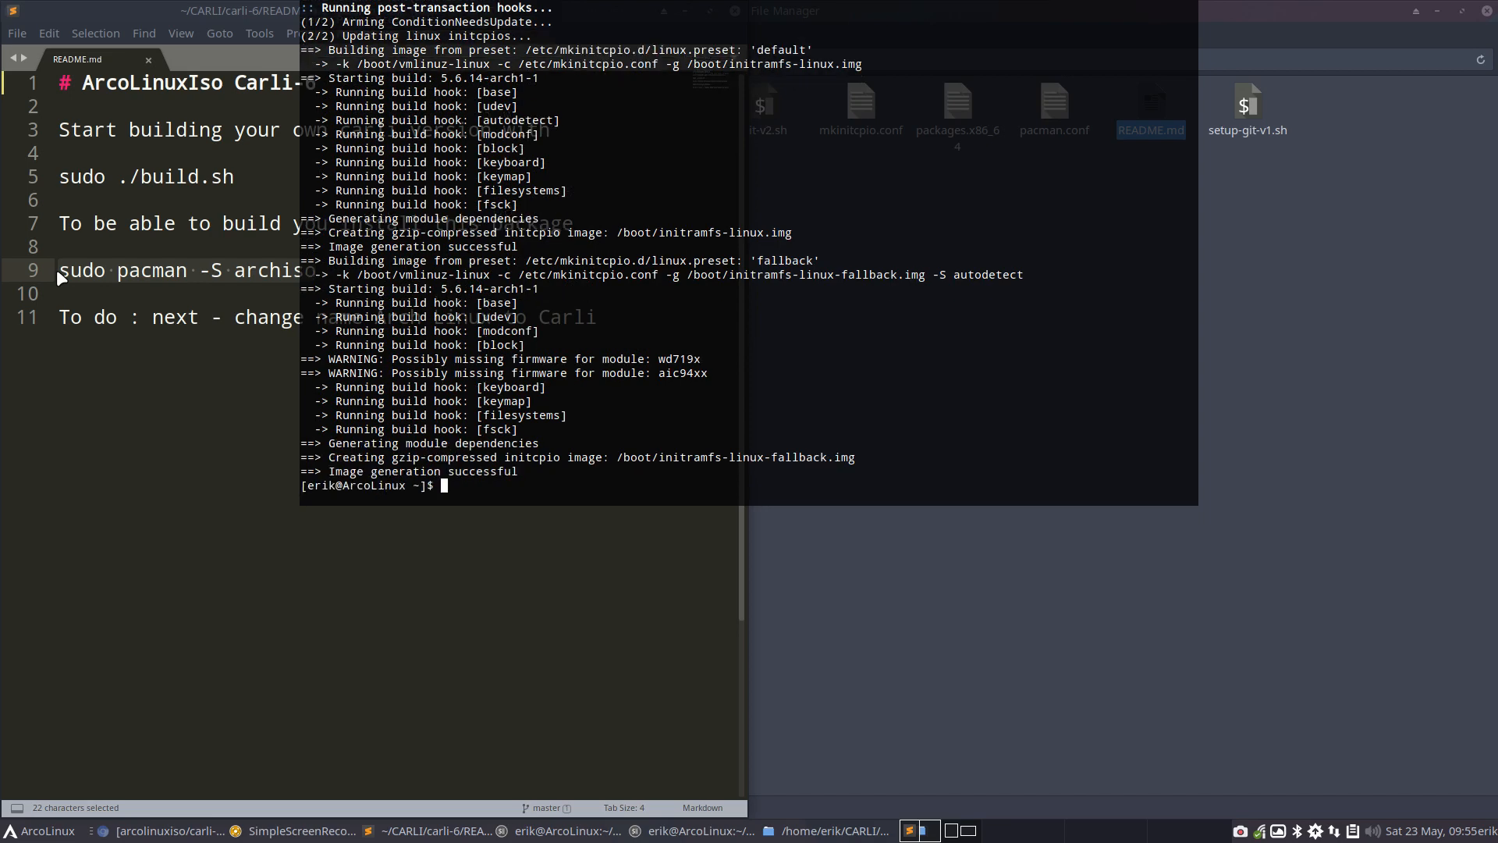
{"action": "key", "text": "F12"}
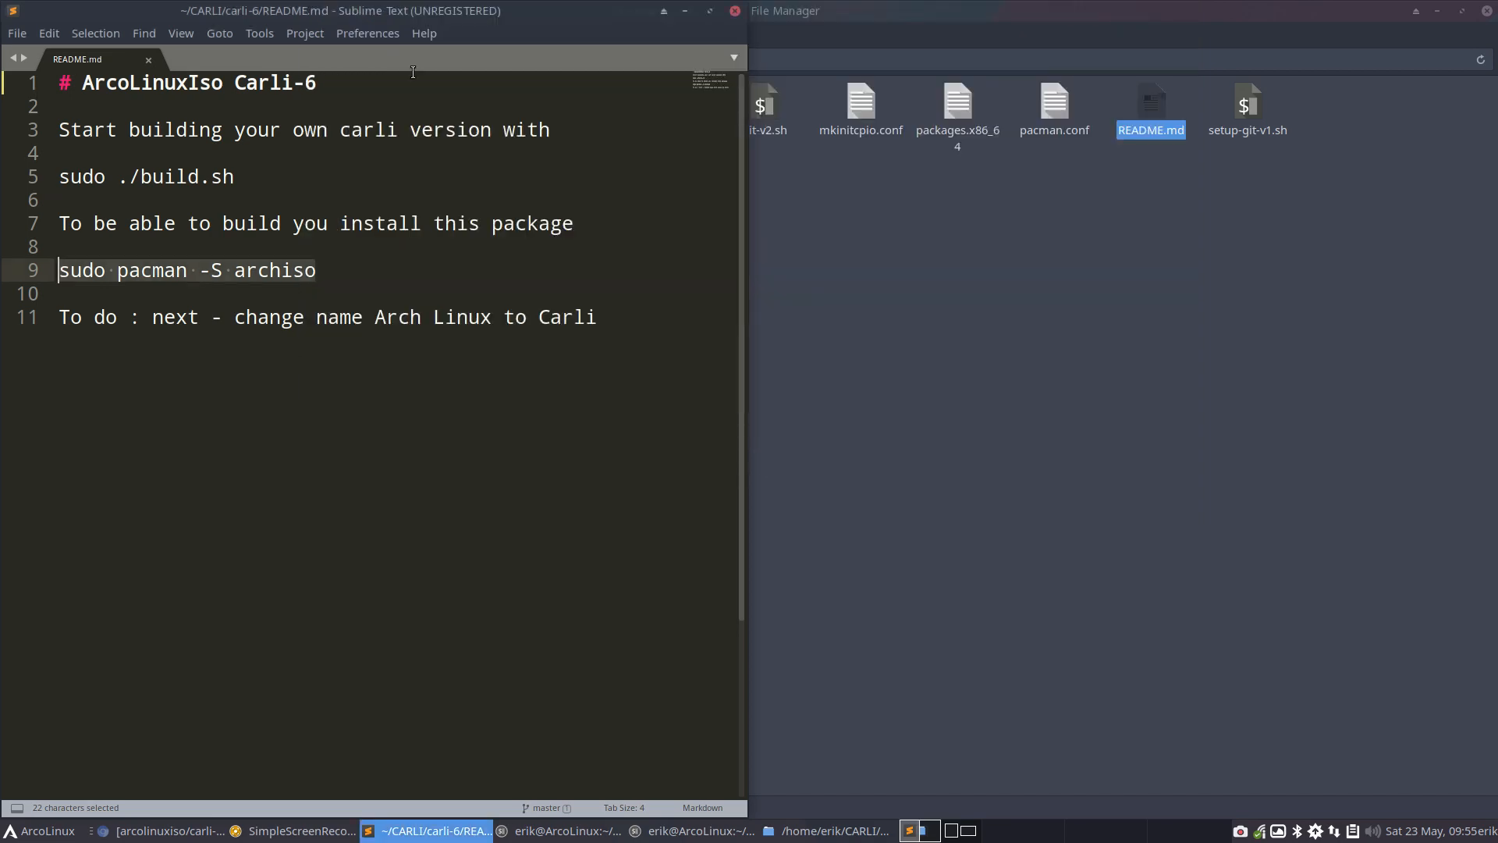
Close the README editor, switch to Chromium, search for "arch linux download" in a new tab, and open the Arch Linux Downloads page
{"action": "left_click", "coordinate": [736, 10]}
{"action": "left_click", "coordinate": [713, 209]}
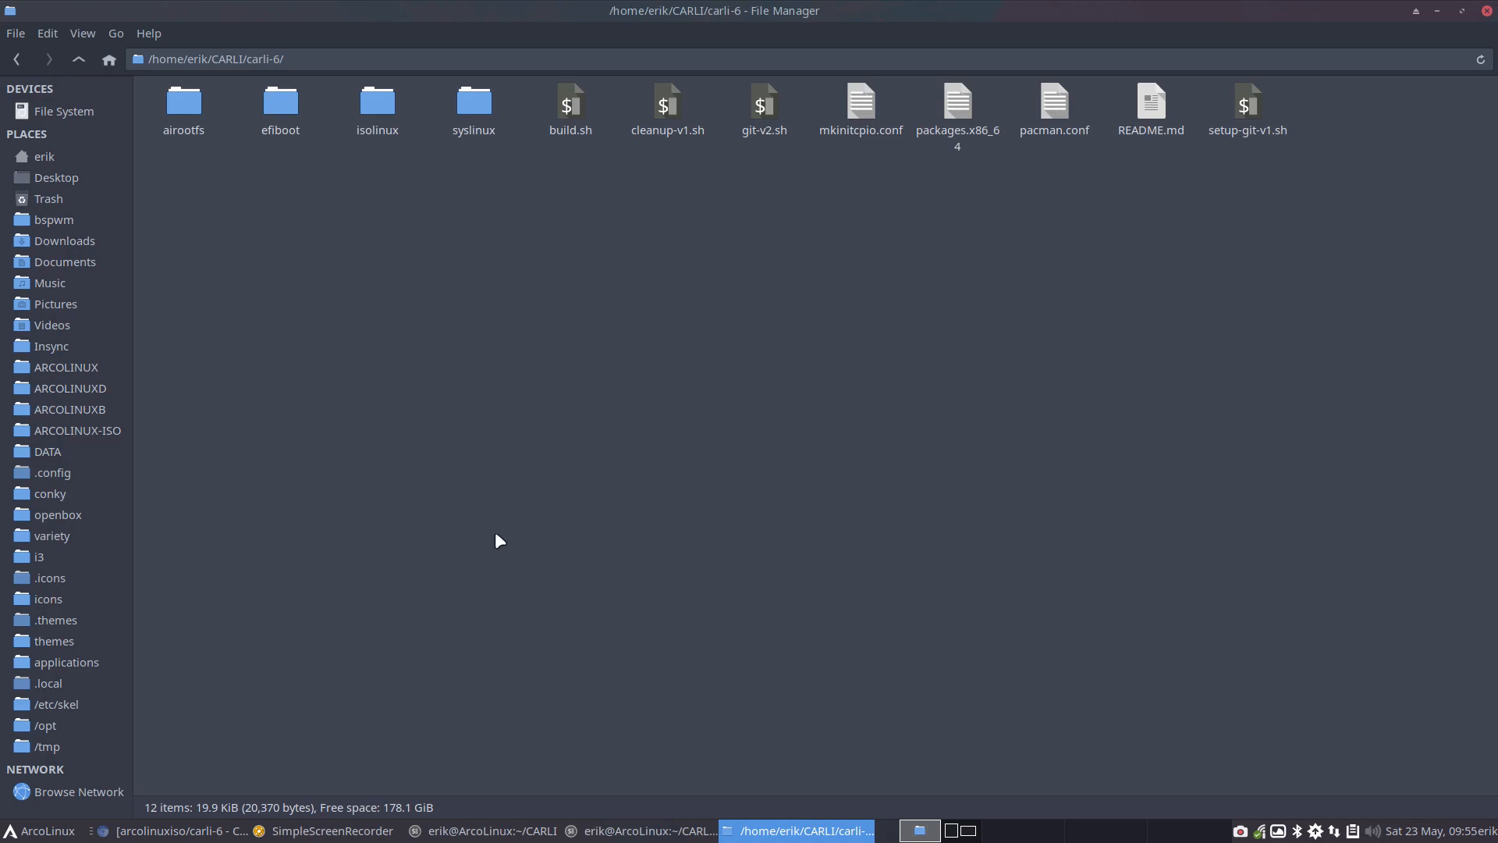
{"action": "left_click", "coordinate": [172, 830]}
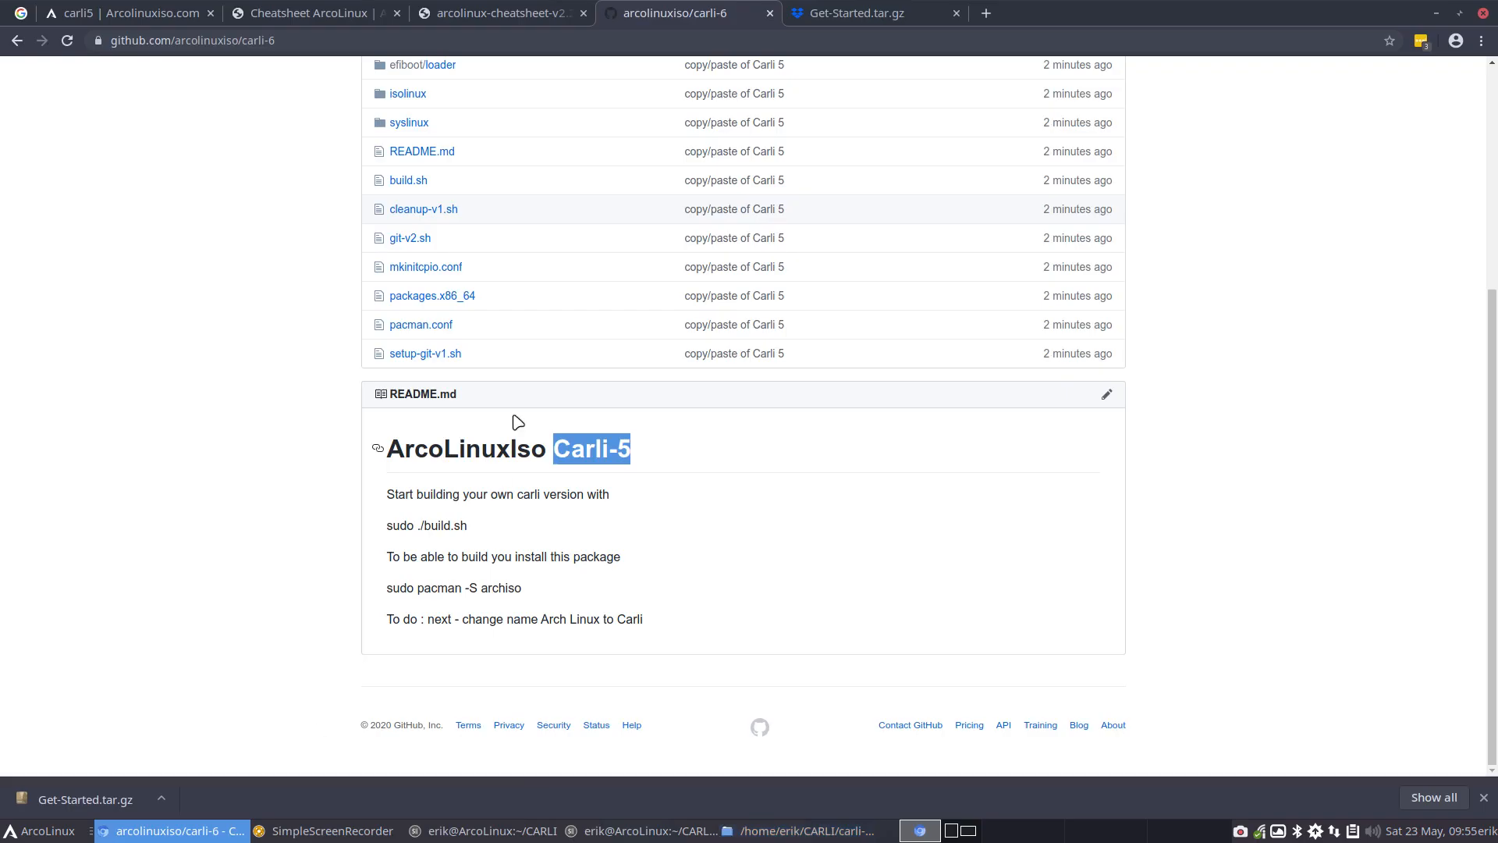
{"action": "left_click", "coordinate": [985, 13]}
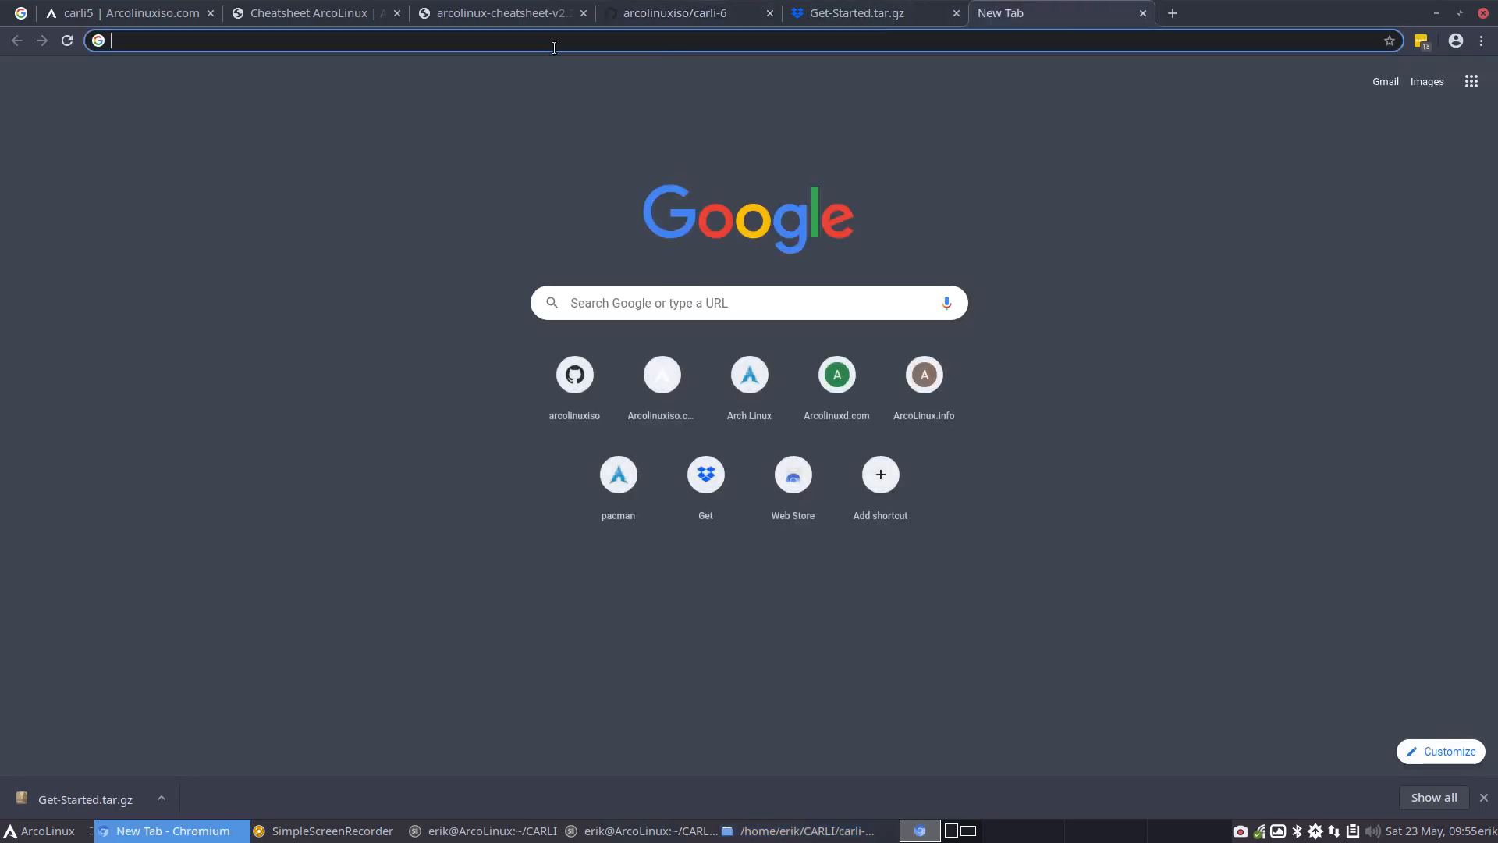
{"action": "type", "text": "arch "}
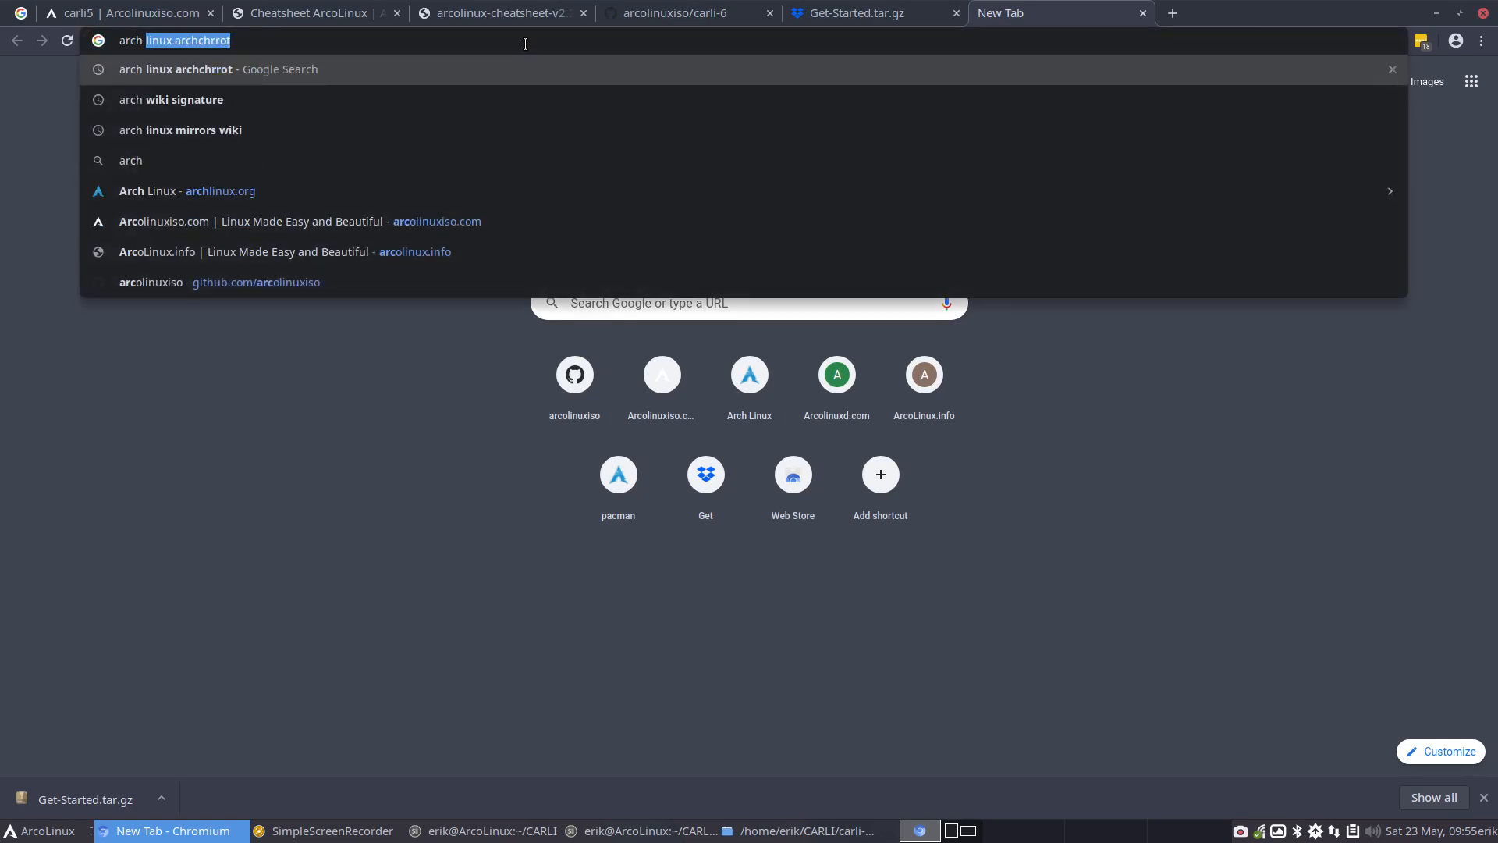
{"action": "type", "text": "linux downl"}
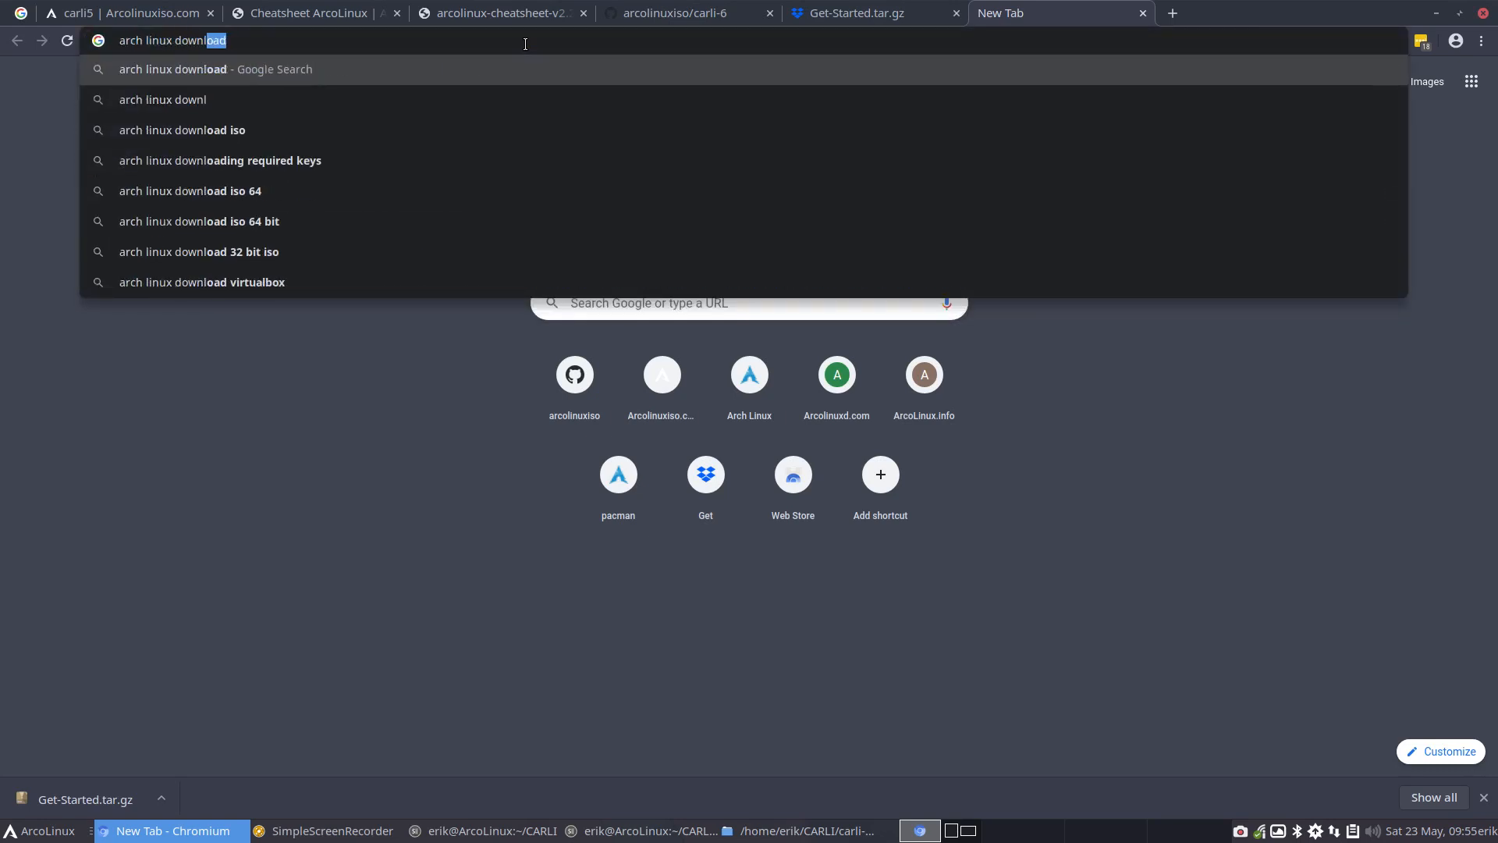
{"action": "key", "text": "Return"}
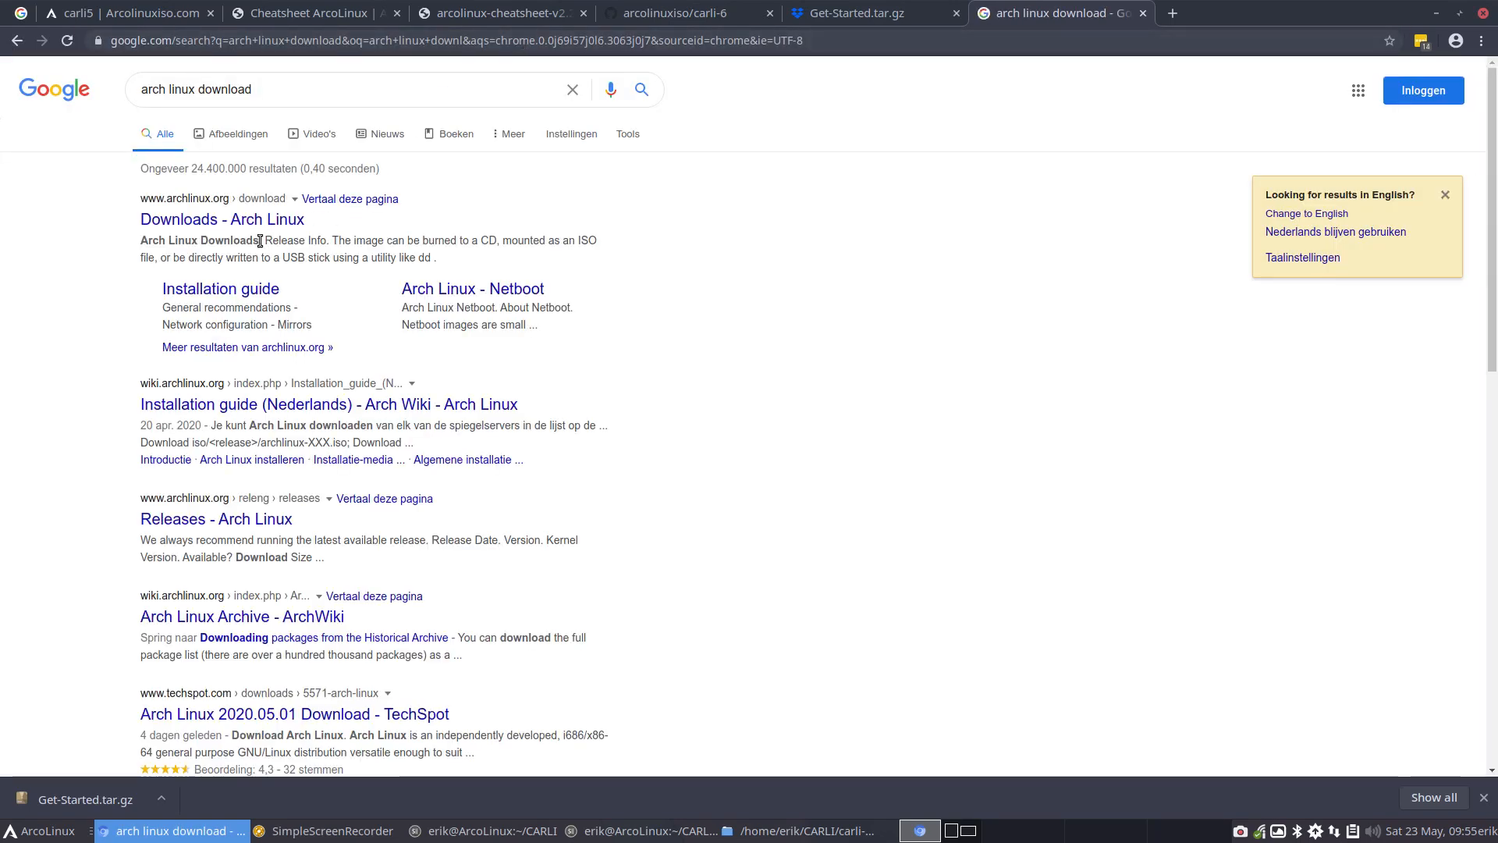
{"action": "left_click", "coordinate": [254, 223]}
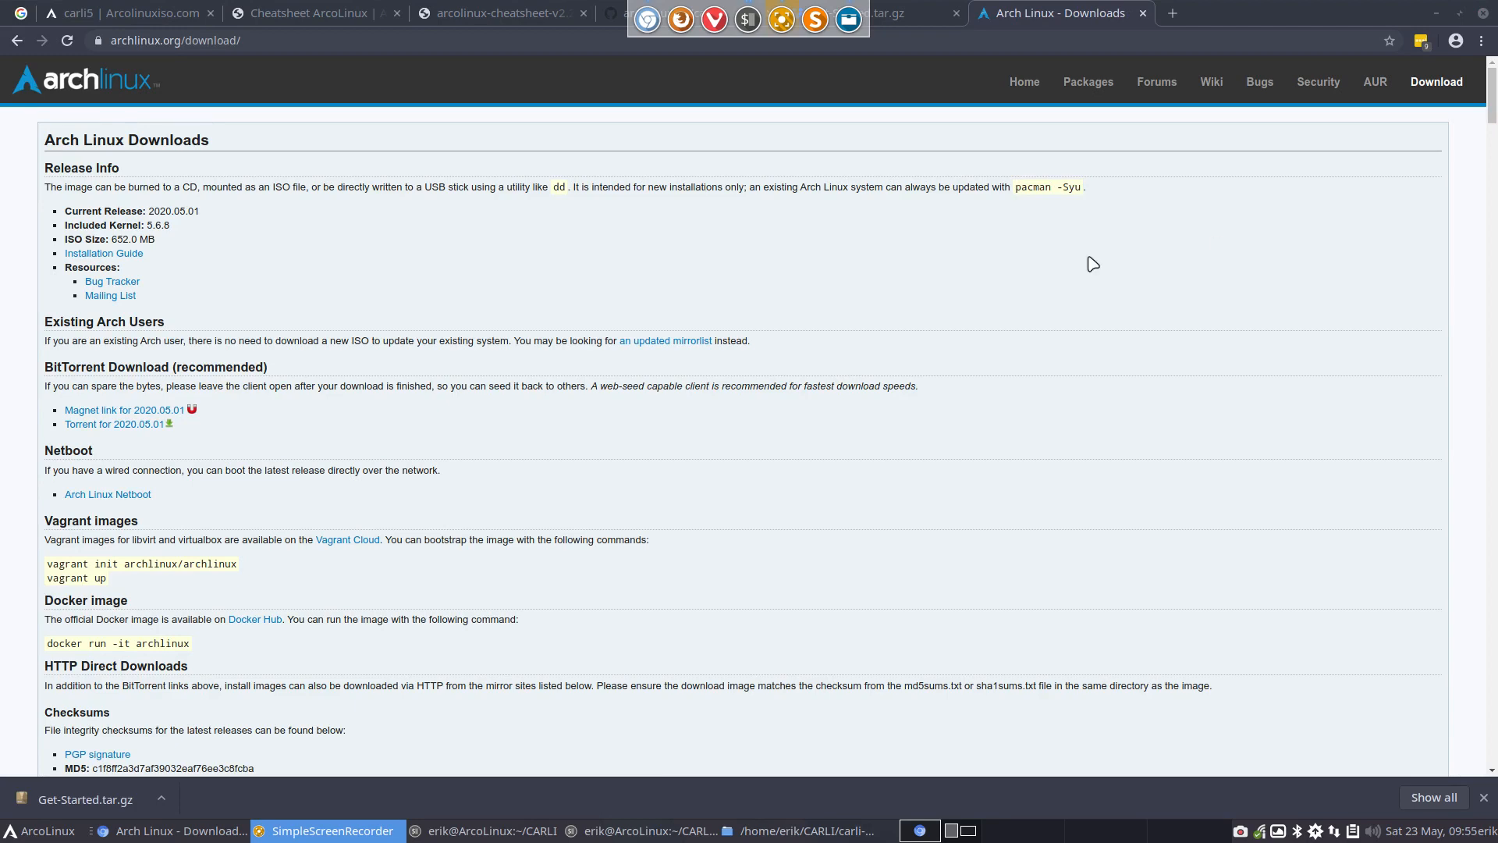
Download the 2020.05.01 torrent file and start it in qBittorrent, saving the Arch Linux ISO to /home/erik/Downloads
{"action": "scroll", "coordinate": [294, 317], "scroll_direction": "down", "scroll_amount": 10}
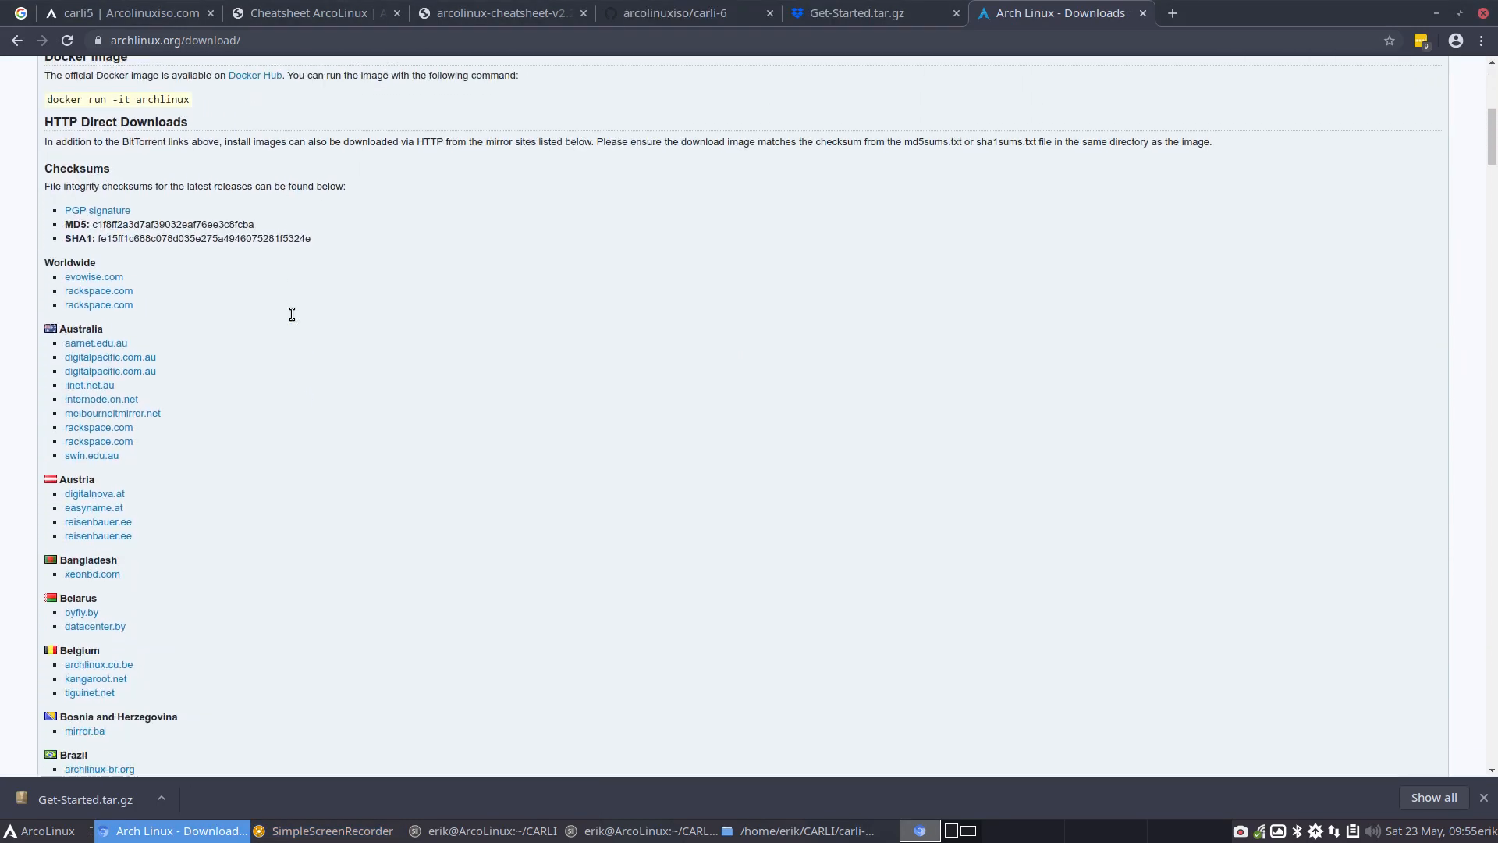
{"action": "scroll", "coordinate": [292, 316], "scroll_direction": "down", "scroll_amount": 4}
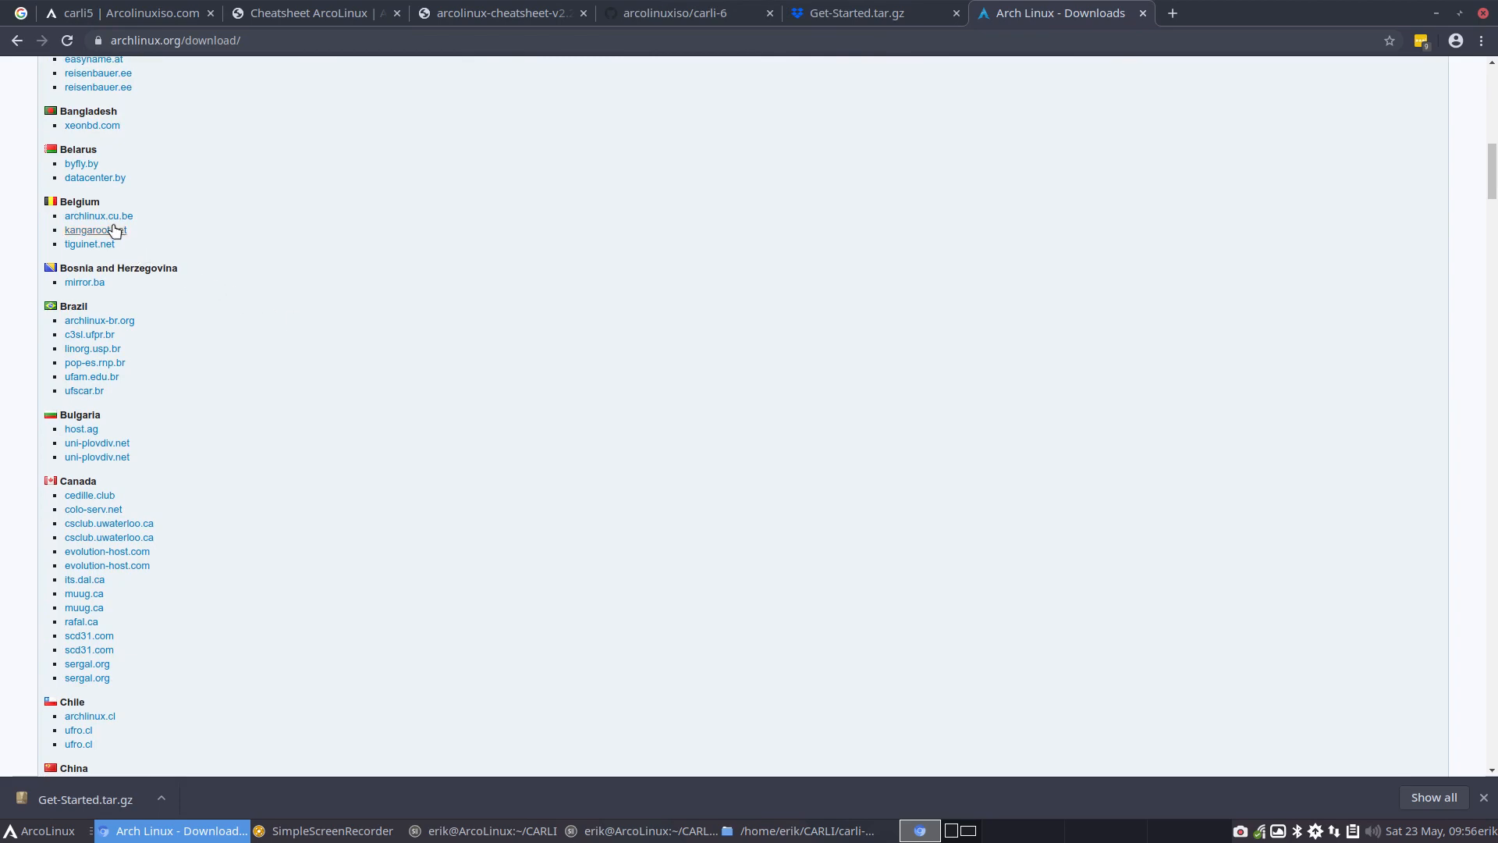
{"action": "scroll", "coordinate": [307, 445], "scroll_direction": "up", "scroll_amount": 14}
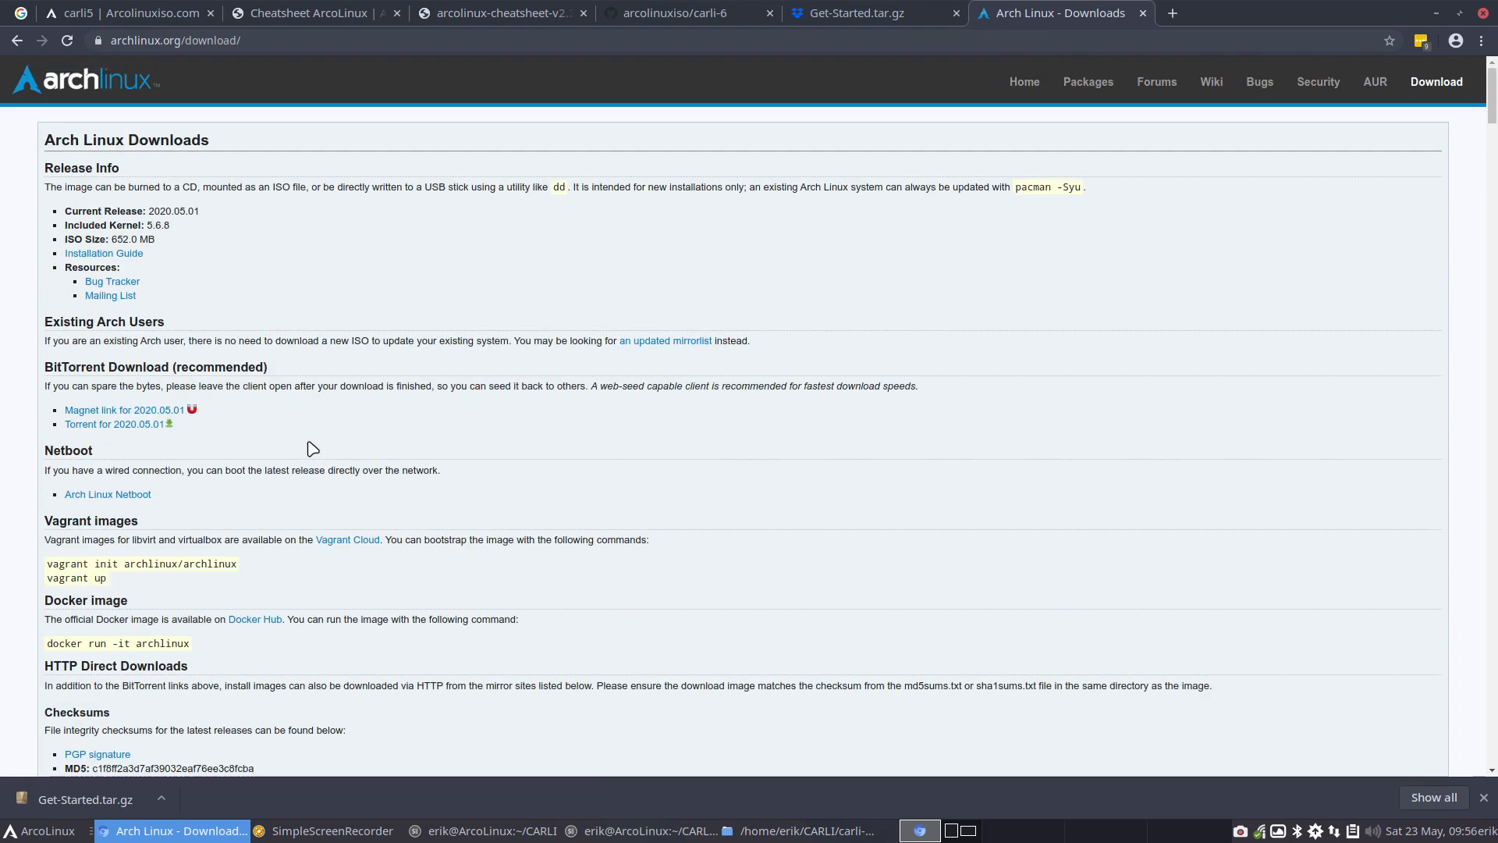
{"action": "left_click", "coordinate": [117, 426]}
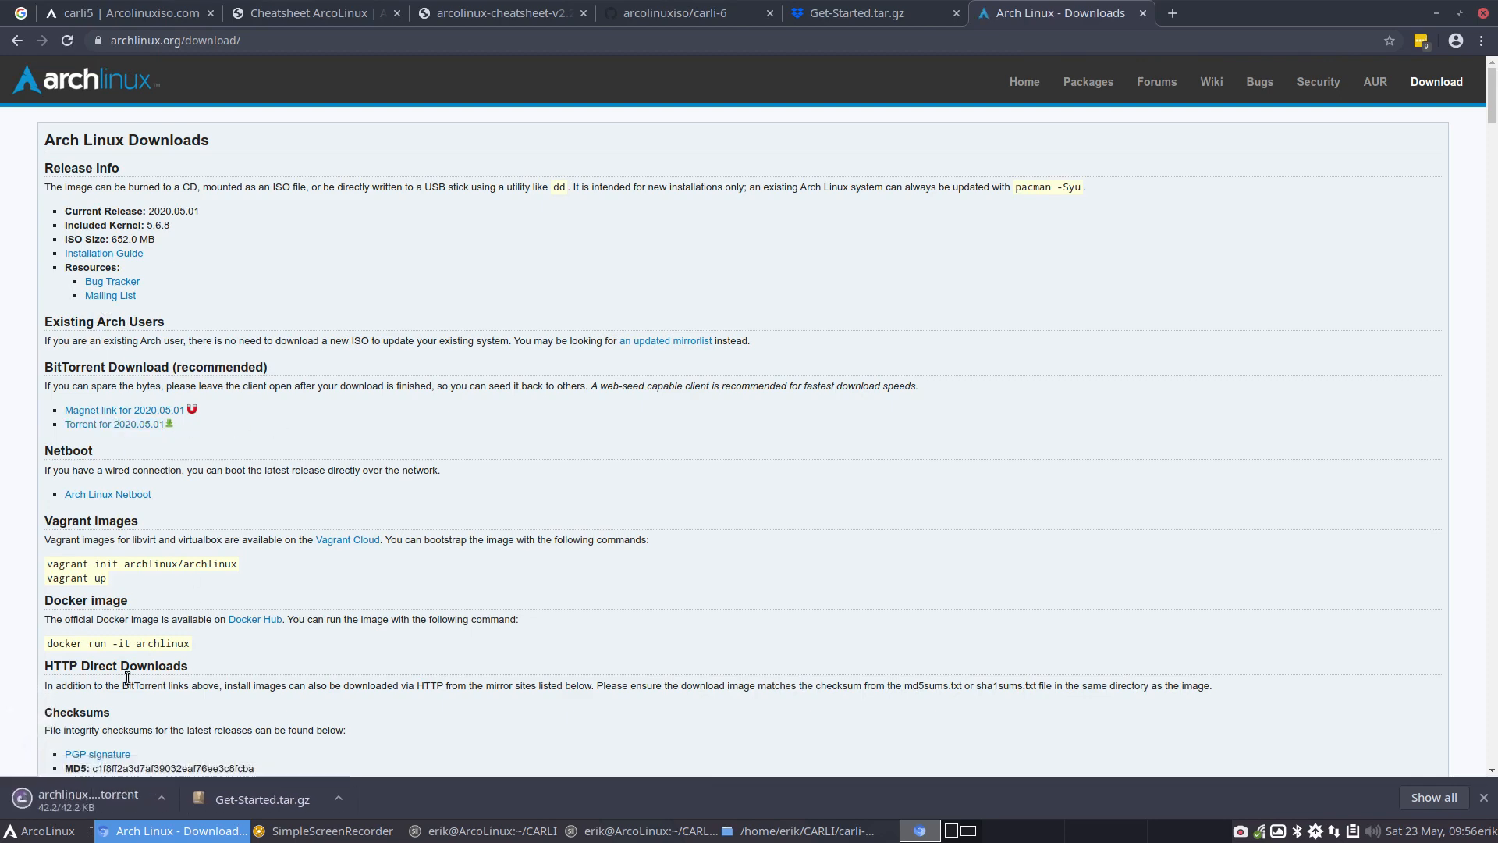
{"action": "left_click", "coordinate": [59, 804]}
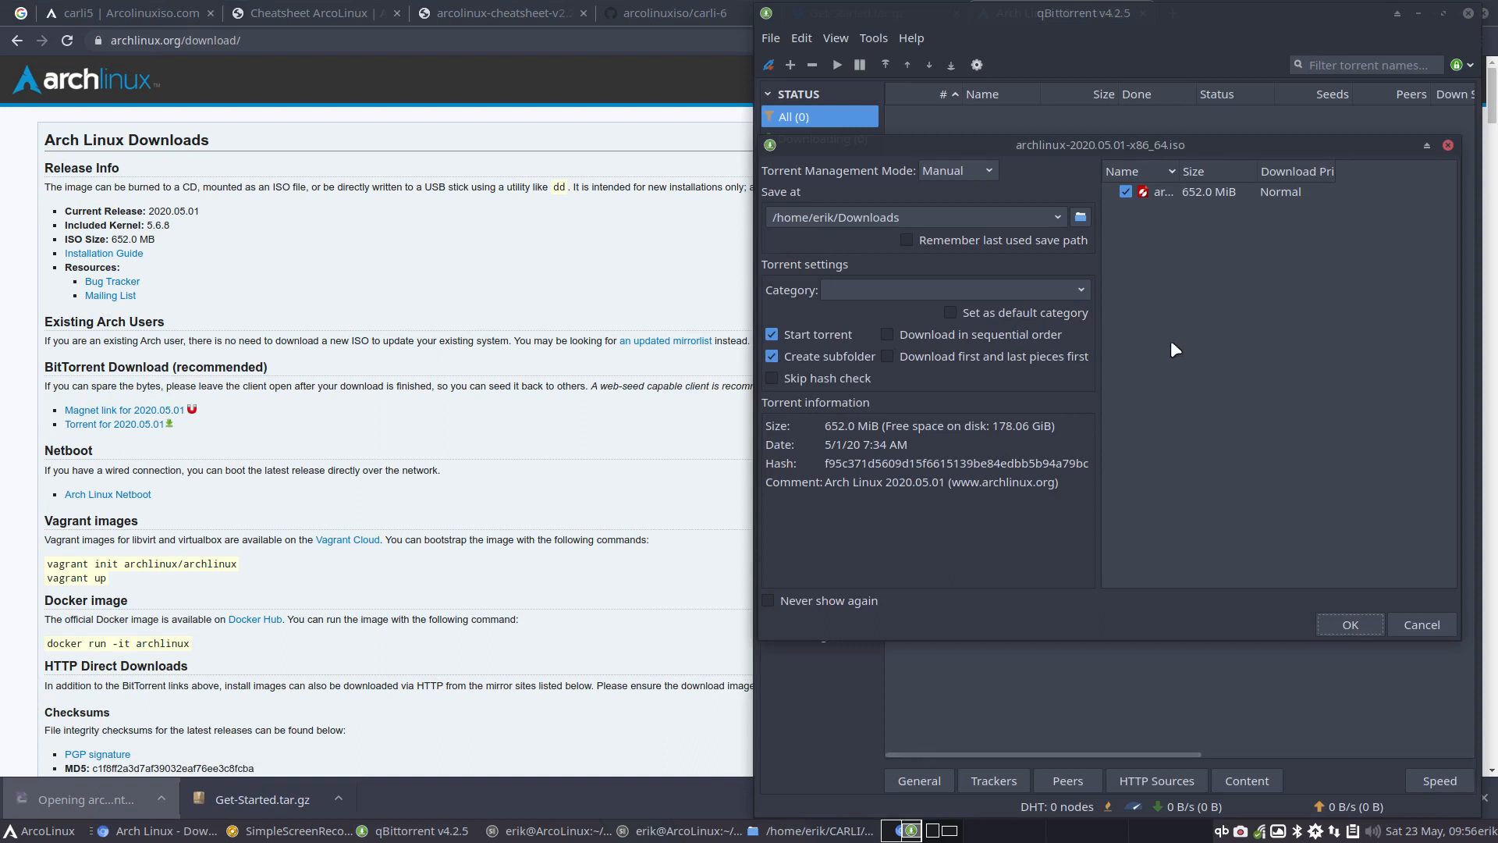
{"action": "left_click", "coordinate": [1351, 625]}
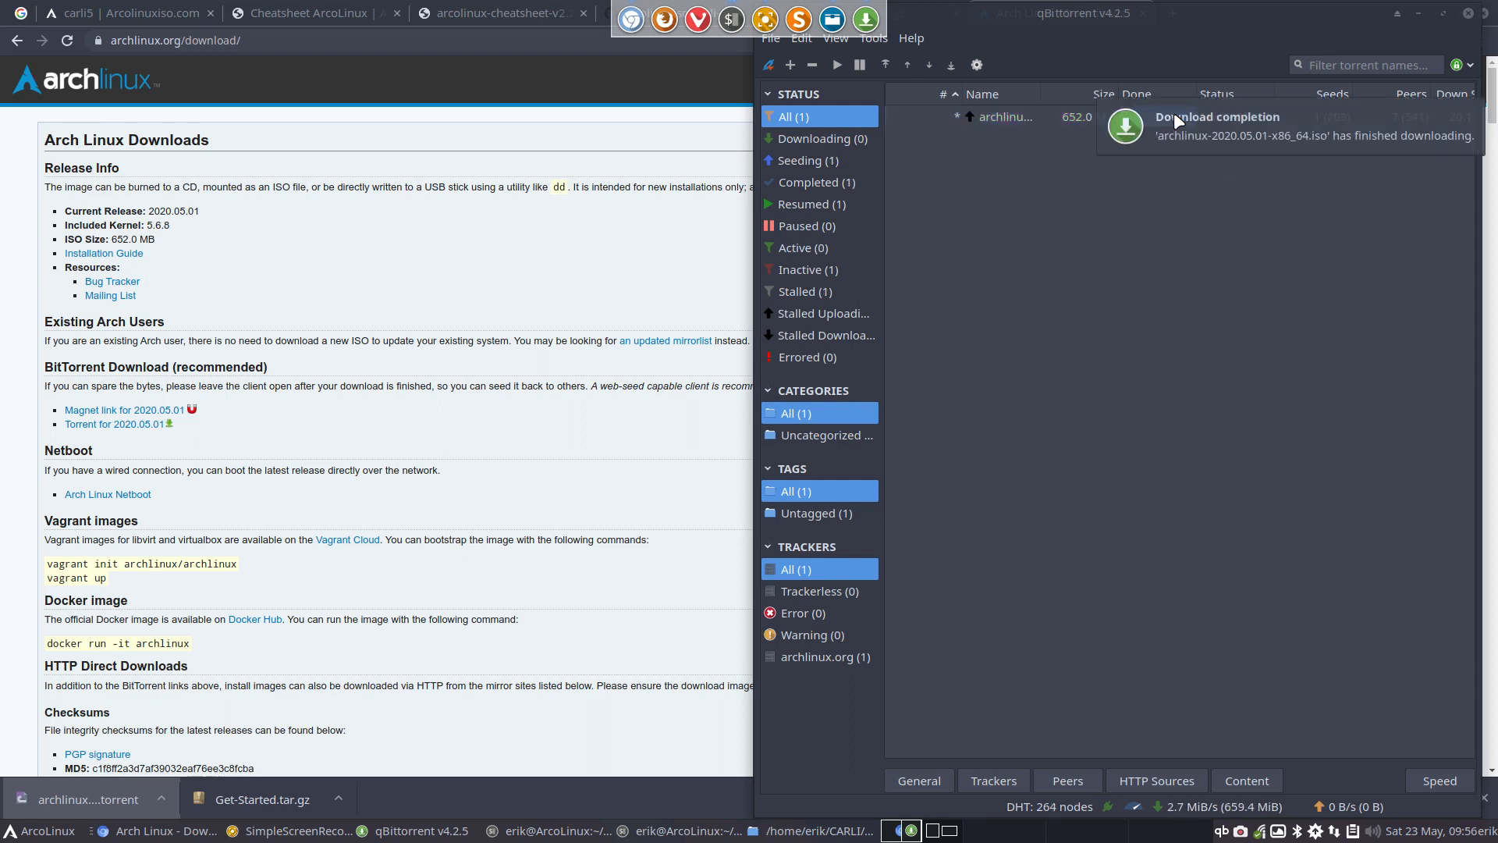
Remove the archlinux-2020.05.01-x86_64.iso torrent from the transfer list while keeping its files, and quit qBittorrent
{"action": "right_click", "coordinate": [1065, 116]}
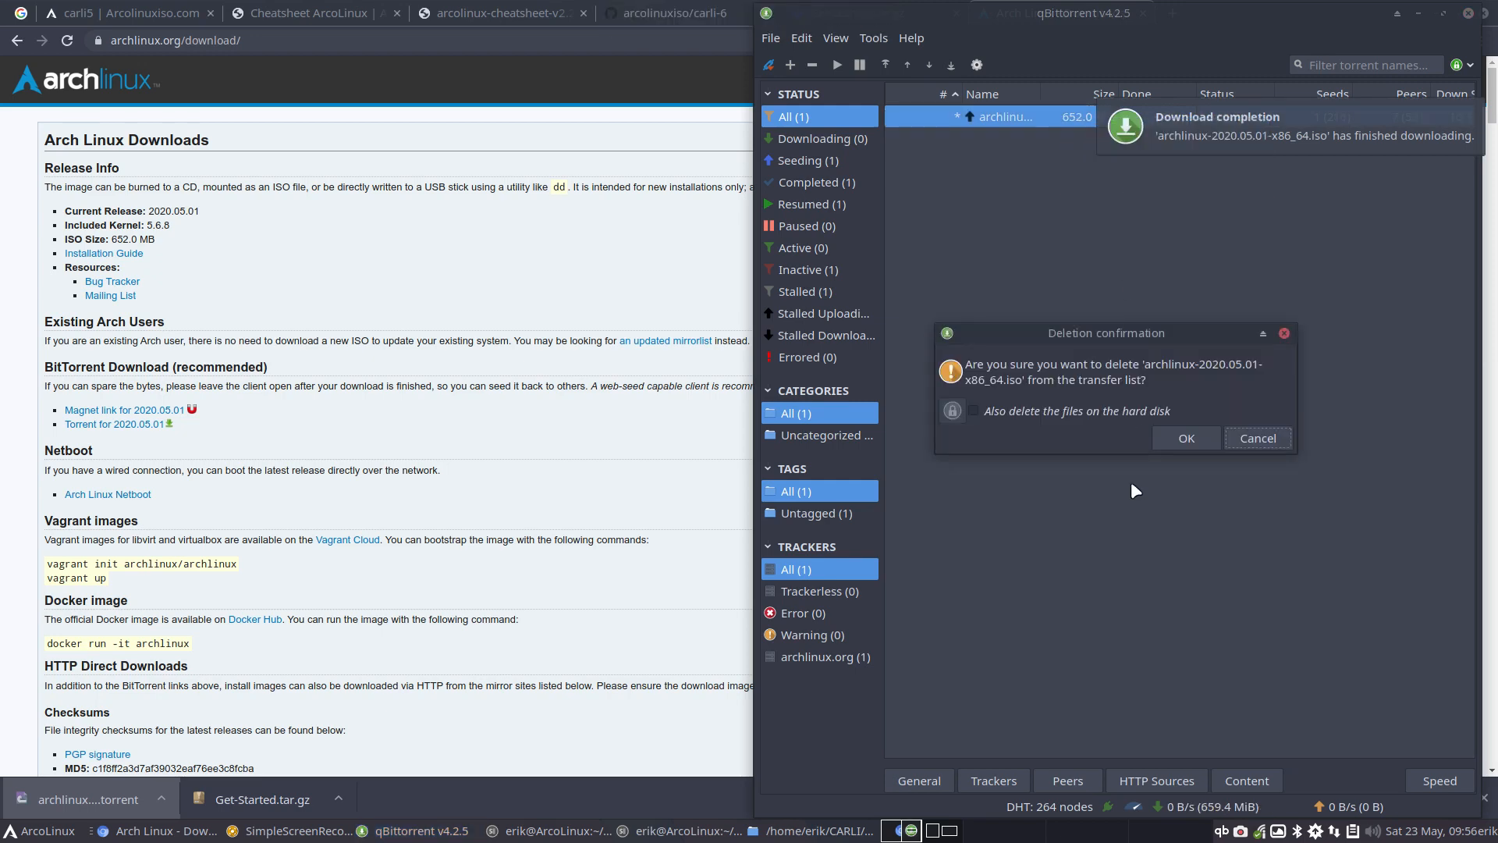
{"action": "left_click", "coordinate": [1189, 440]}
{"action": "left_click", "coordinate": [1468, 12]}
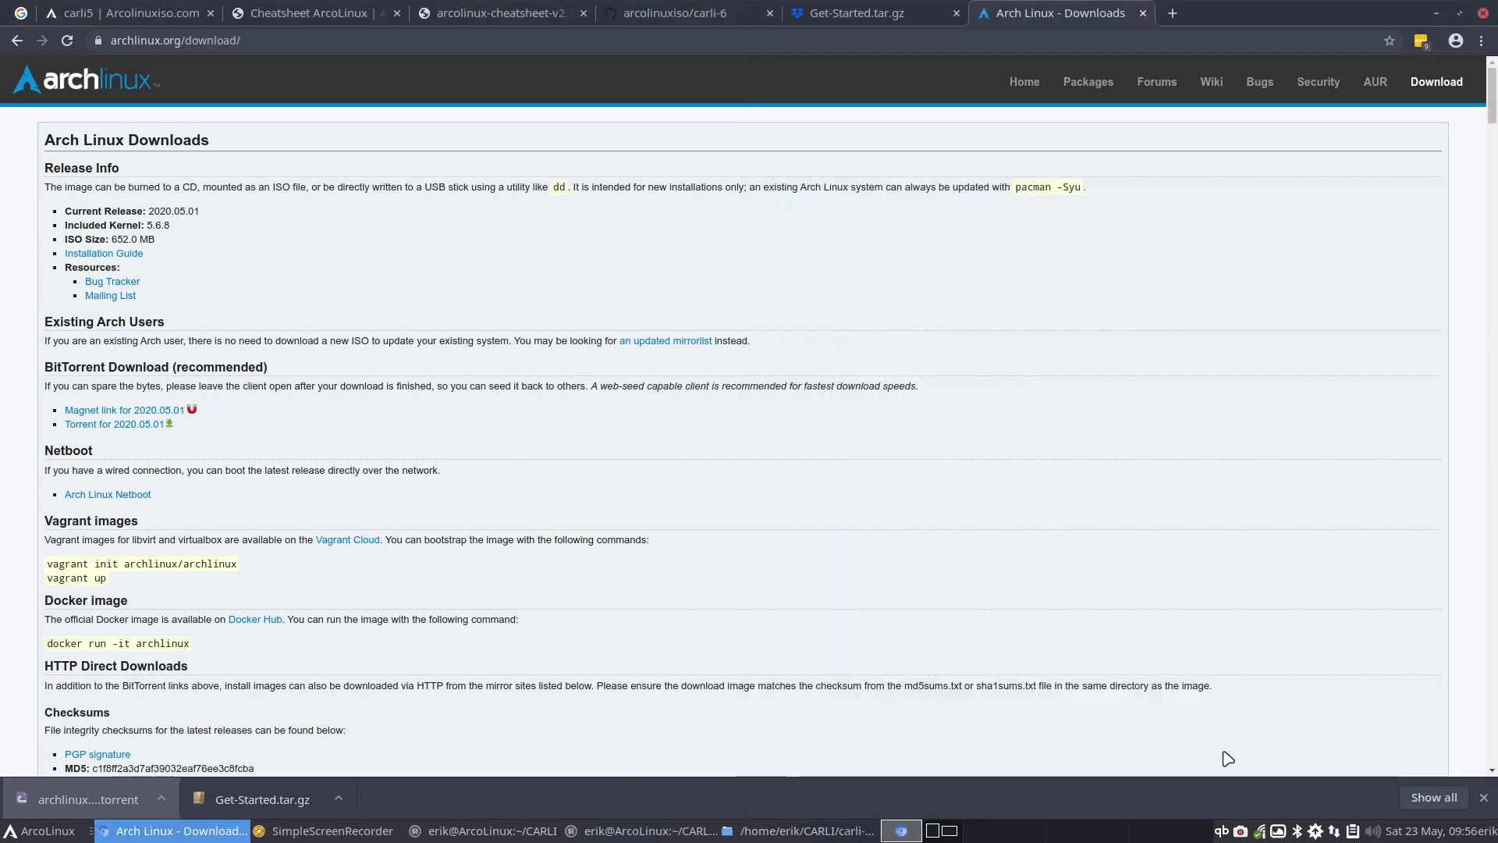
{"action": "right_click", "coordinate": [1221, 832]}
{"action": "left_click", "coordinate": [1249, 765]}
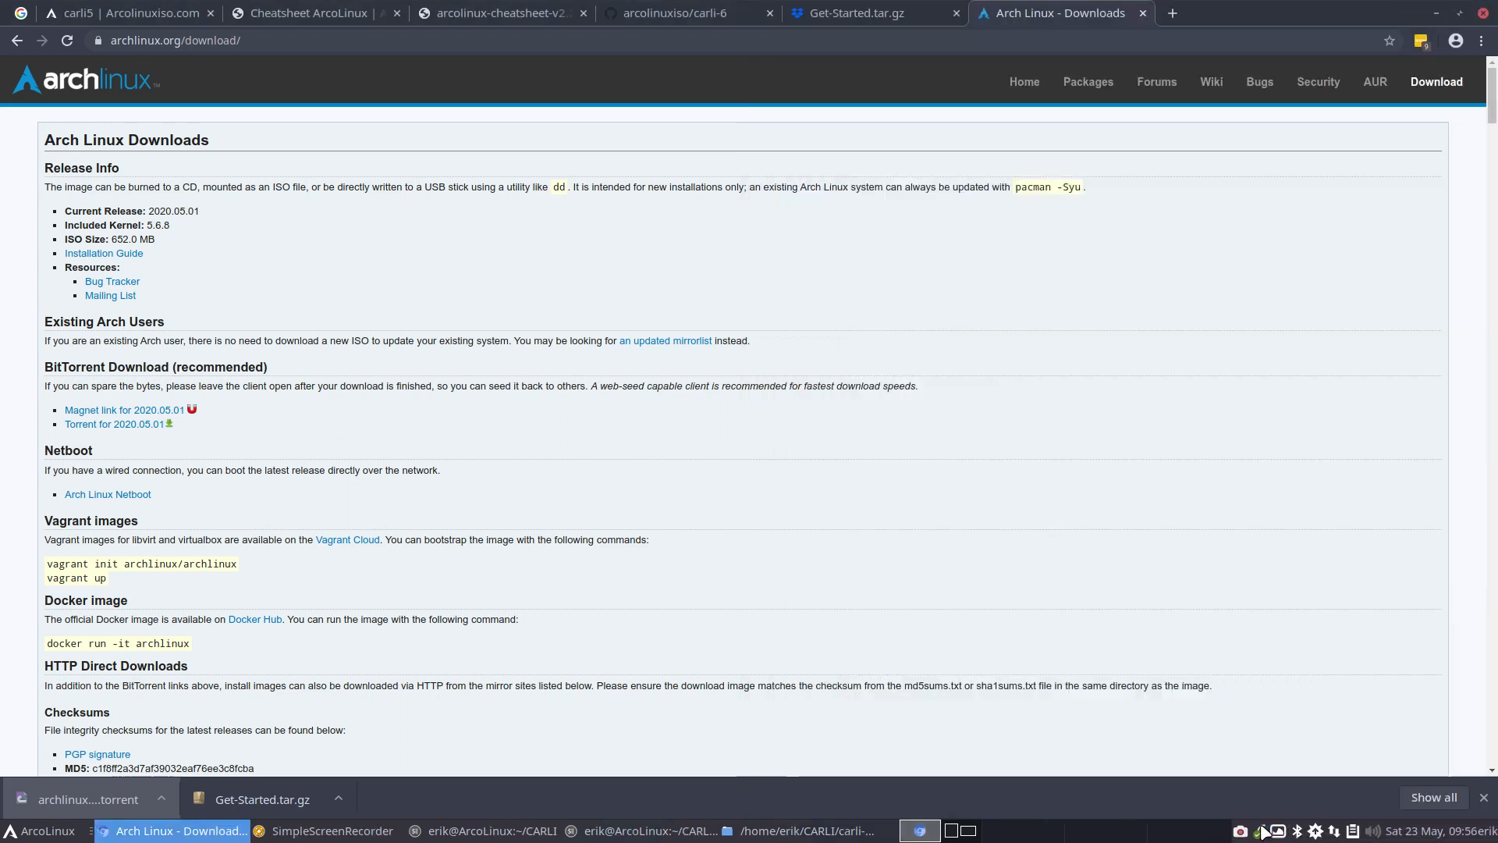
Minimize the browser and delete the Arch Linux .torrent file and arcolinux-cheatsheet-v2.2.pdf from the Downloads folder
{"action": "left_click", "coordinate": [1436, 13]}
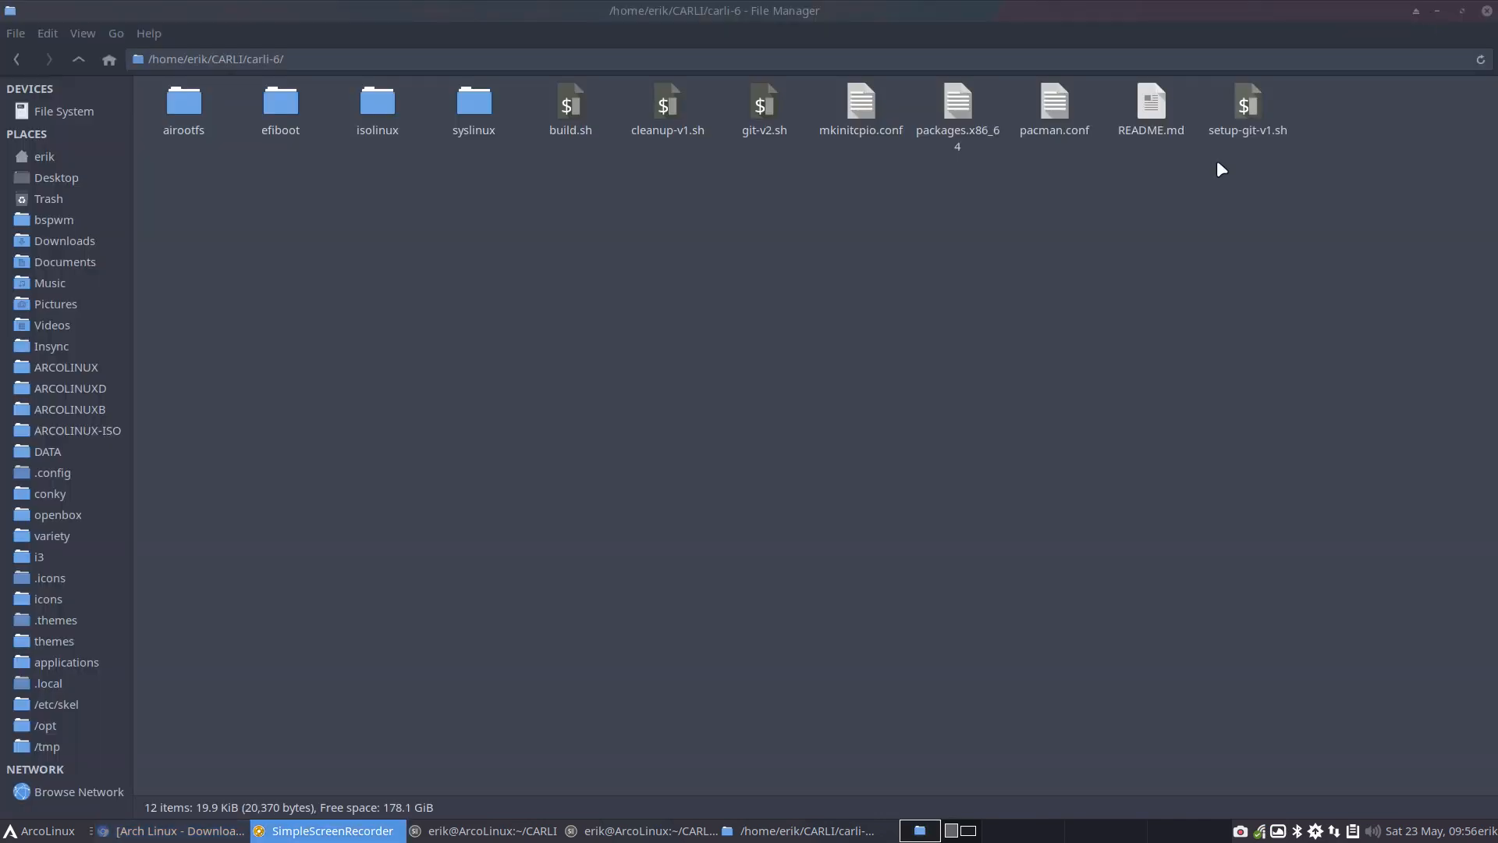
{"action": "left_click", "coordinate": [71, 245]}
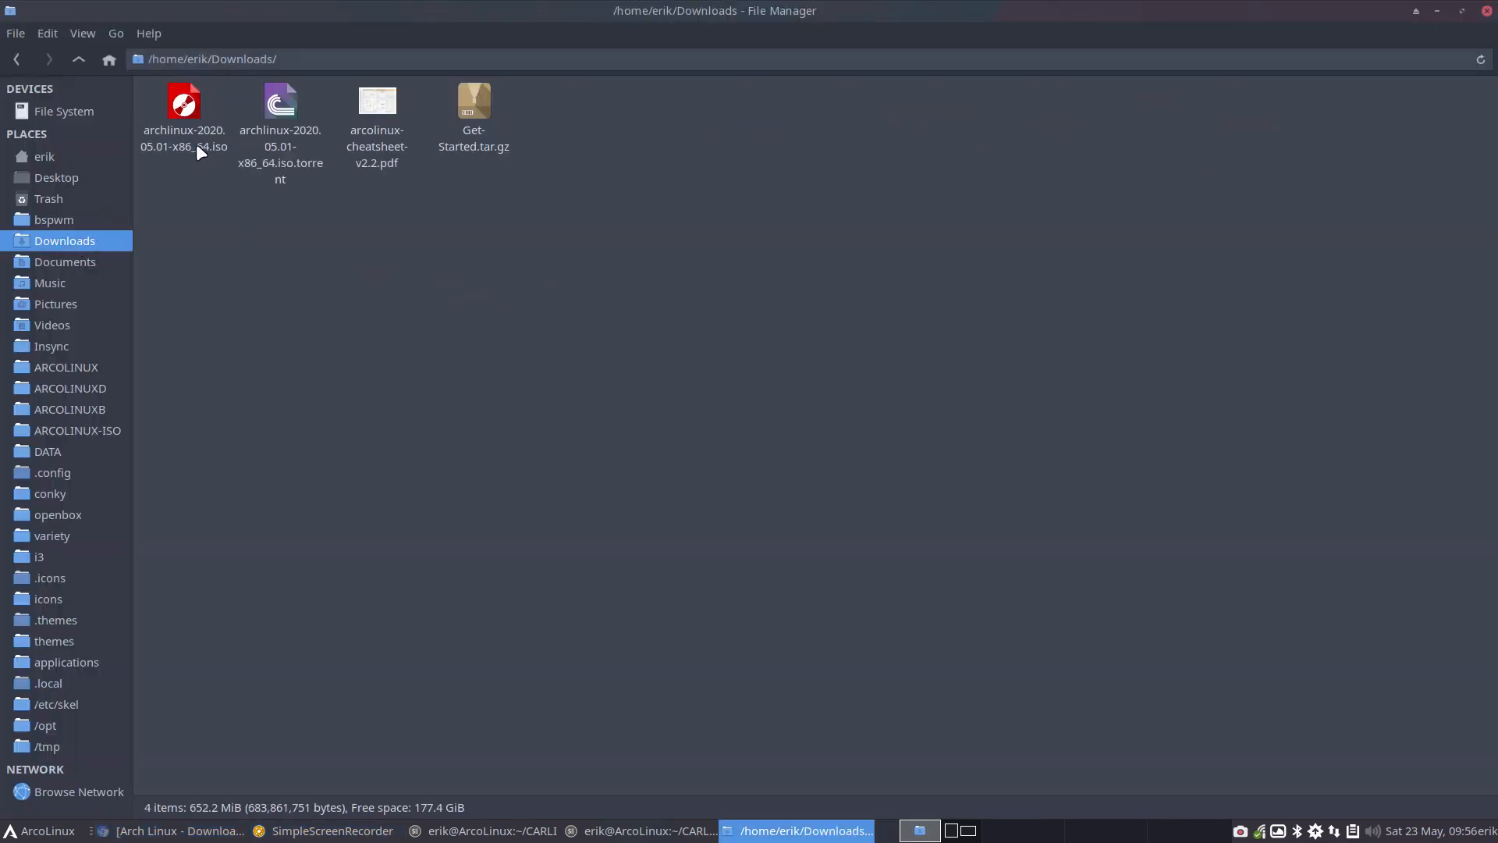
{"action": "left_click", "coordinate": [285, 111]}
{"action": "key", "text": "Delete"}
{"action": "left_click", "coordinate": [283, 139]}
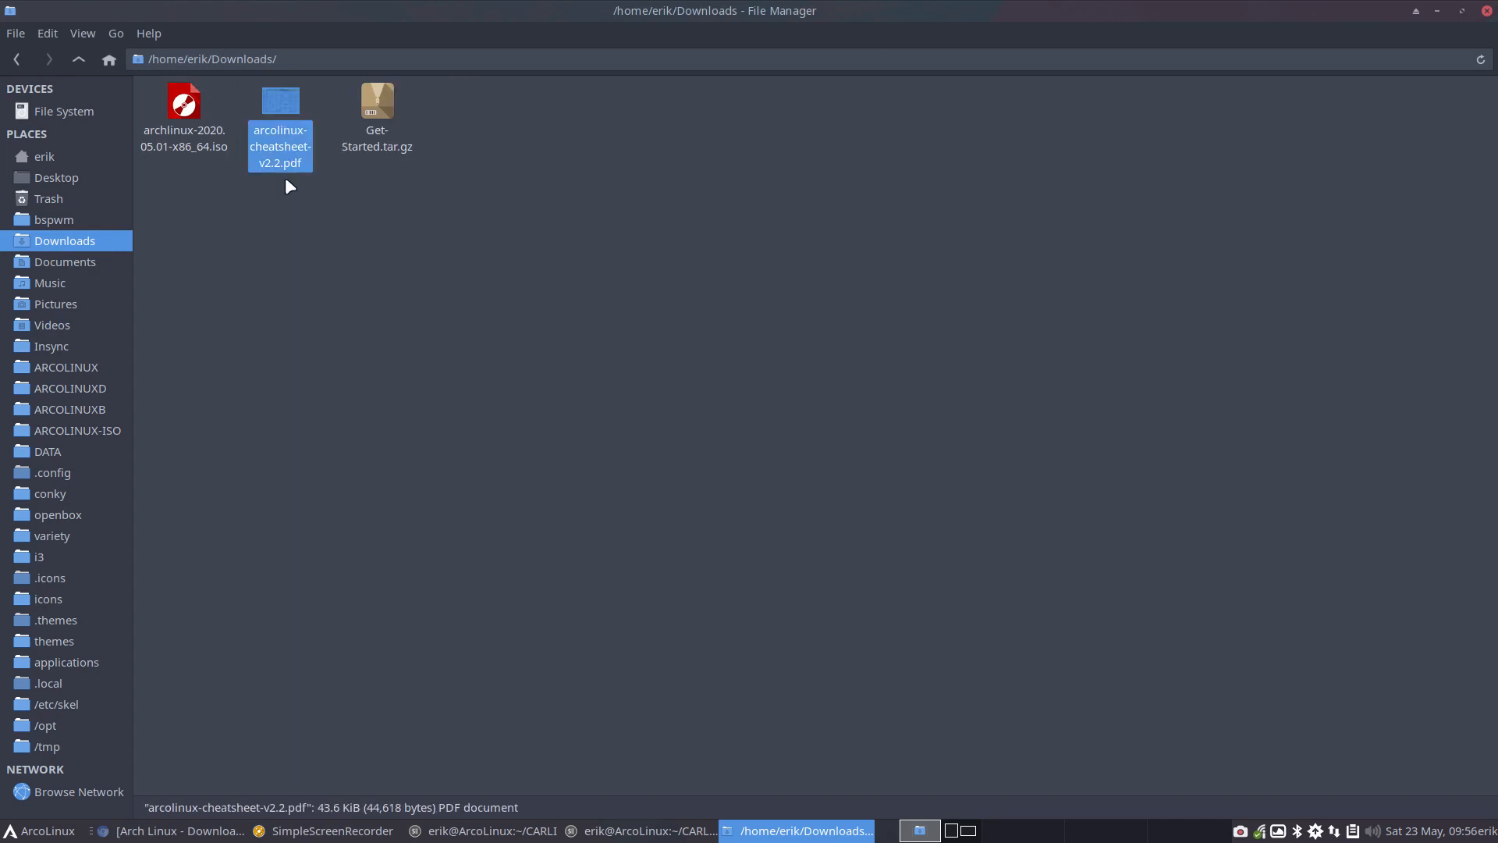
{"action": "key", "text": "Delete"}
Extract the Get-Started folder from Get-Started.tar.gz into Downloads using Archive Manager, and close the archive
{"action": "right_click", "coordinate": [274, 114]}
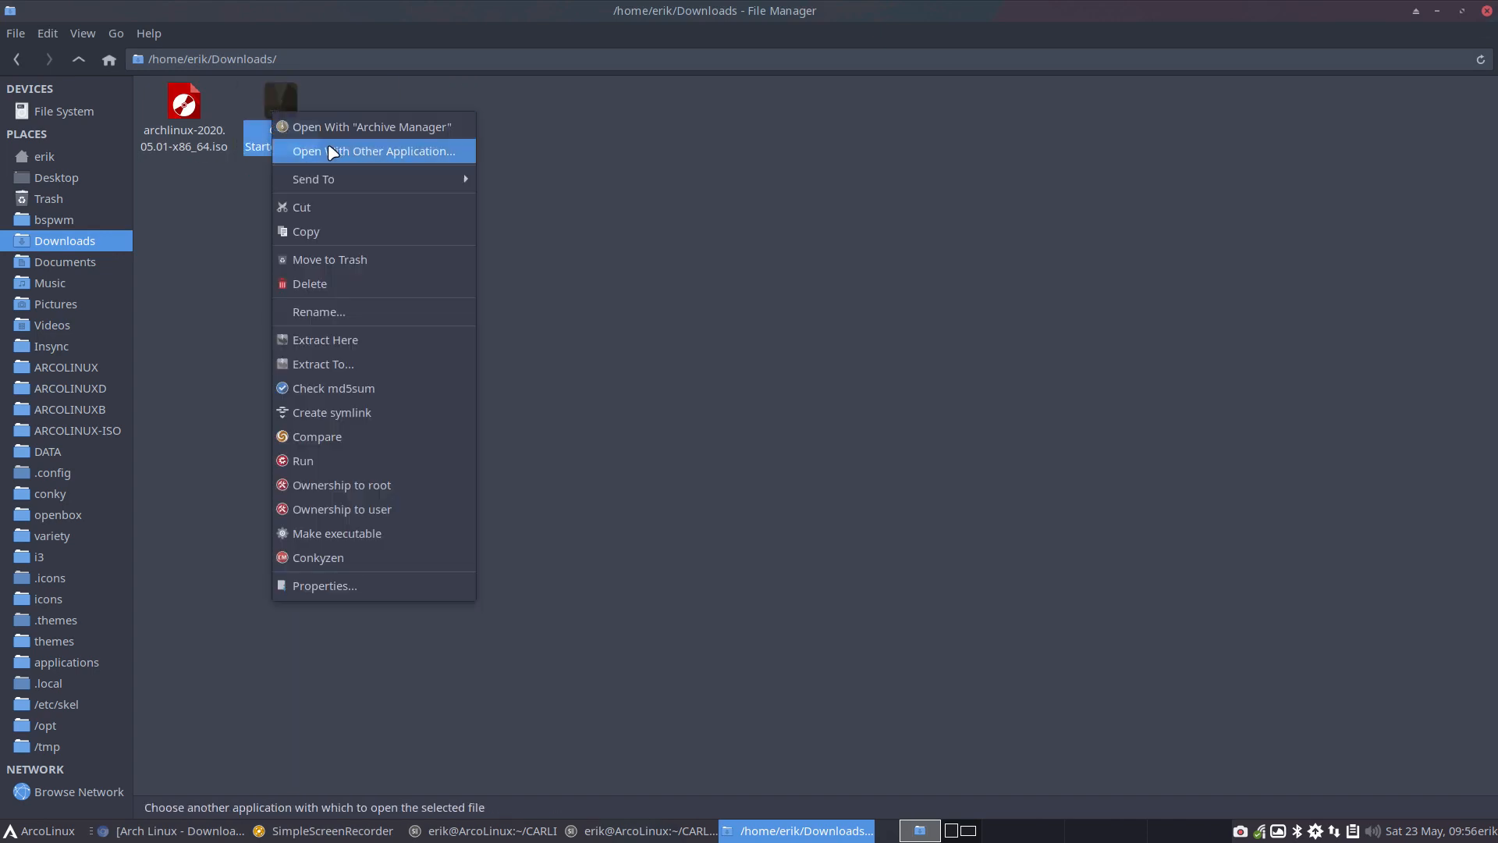
{"action": "left_click", "coordinate": [433, 126]}
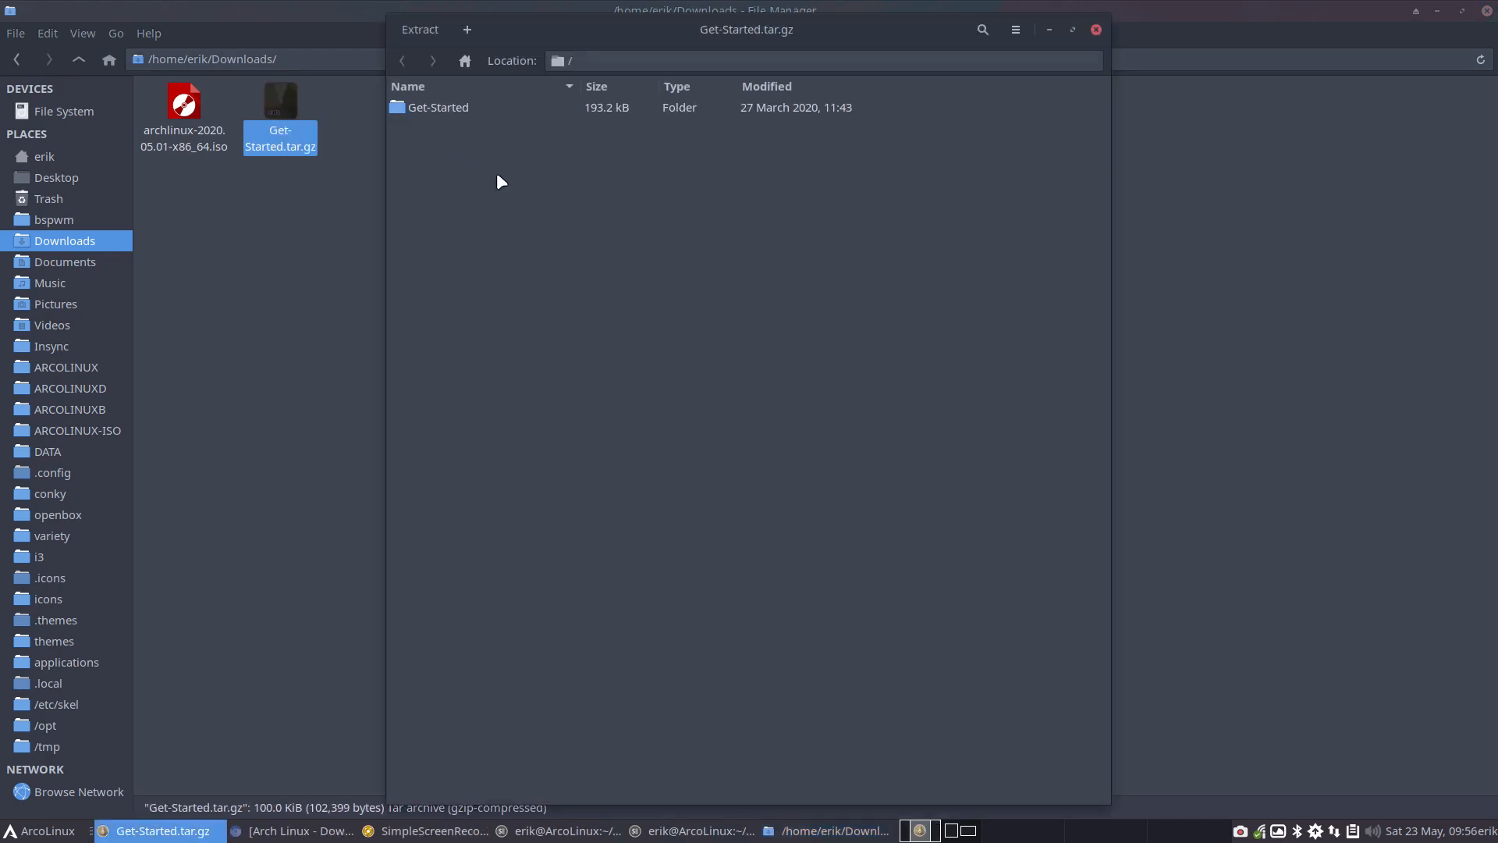
{"action": "left_click_drag", "start_coordinate": [468, 108], "coordinate": [303, 257]}
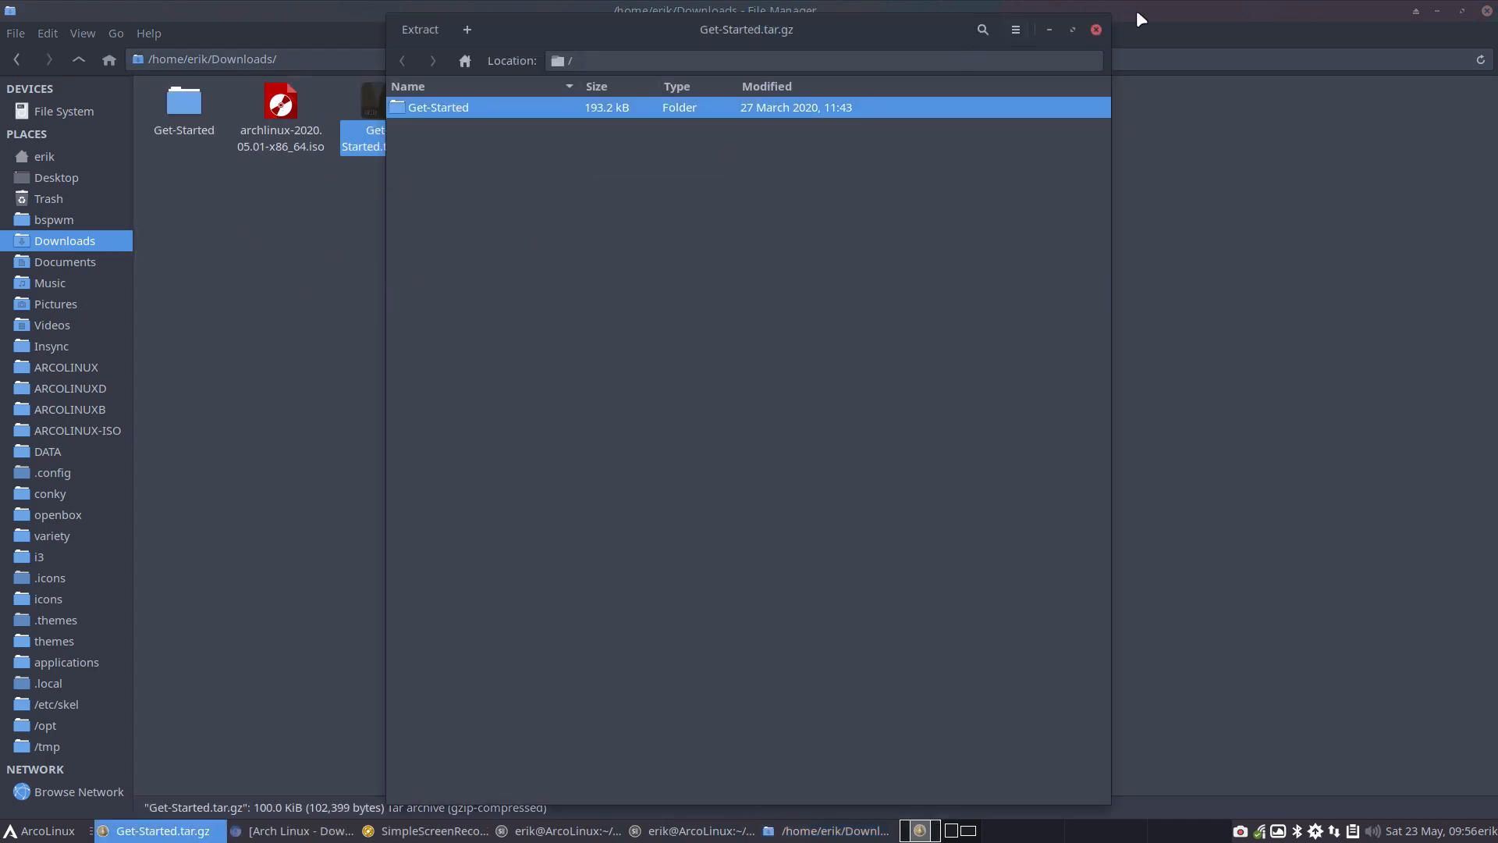
{"action": "left_click", "coordinate": [1097, 29]}
Open 1-get-all-arcolinux-carli-gits-v10.sh from Get-Started/CARLI, copy its directories entries from carli-1/ through carli-calamares-config/, and minimize the editor
{"action": "double_click", "coordinate": [178, 106]}
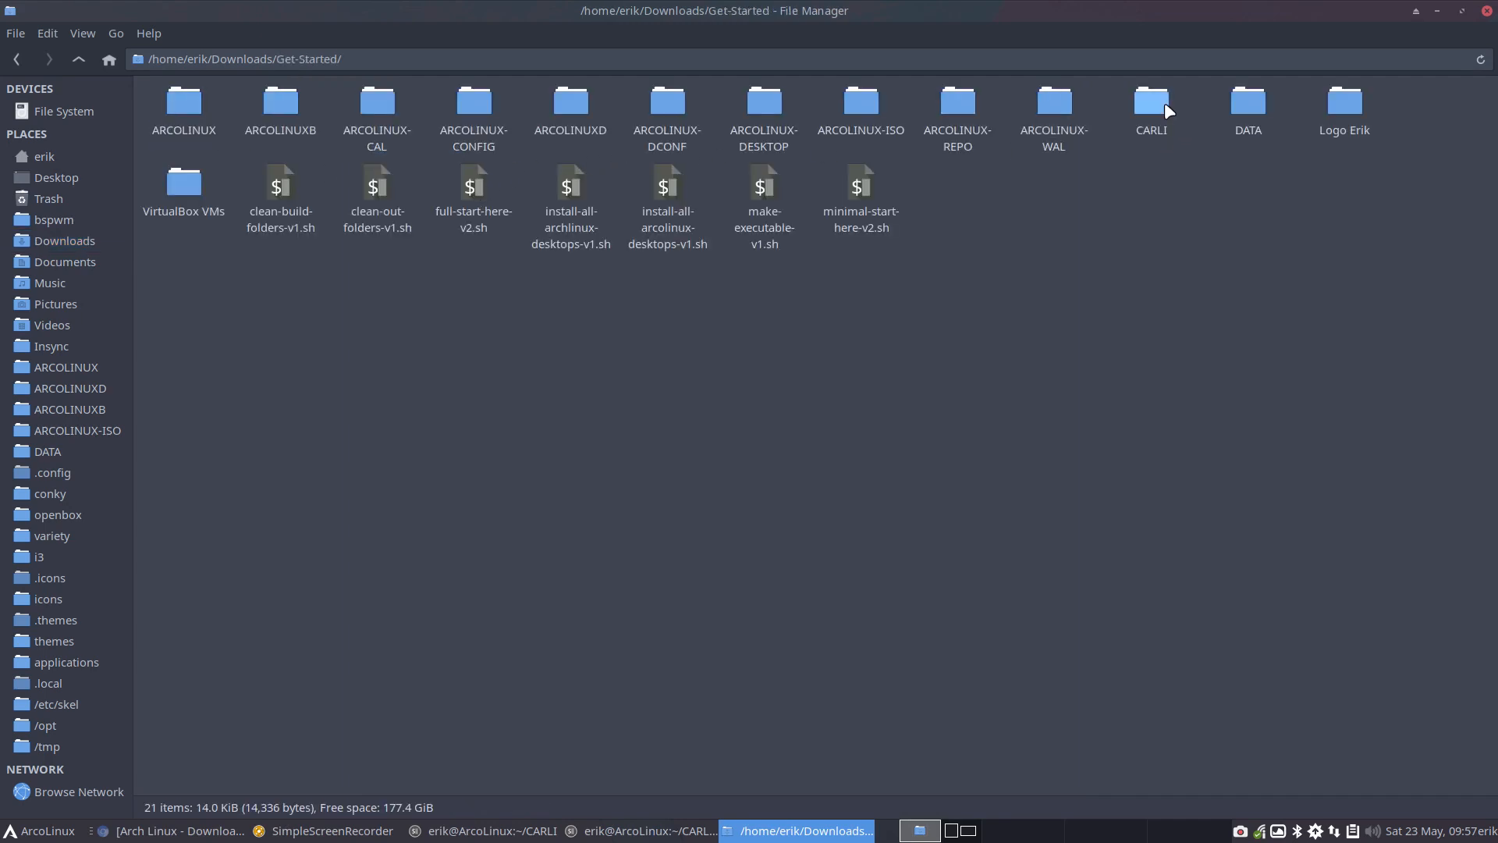
{"action": "double_click", "coordinate": [1165, 103]}
{"action": "double_click", "coordinate": [184, 104]}
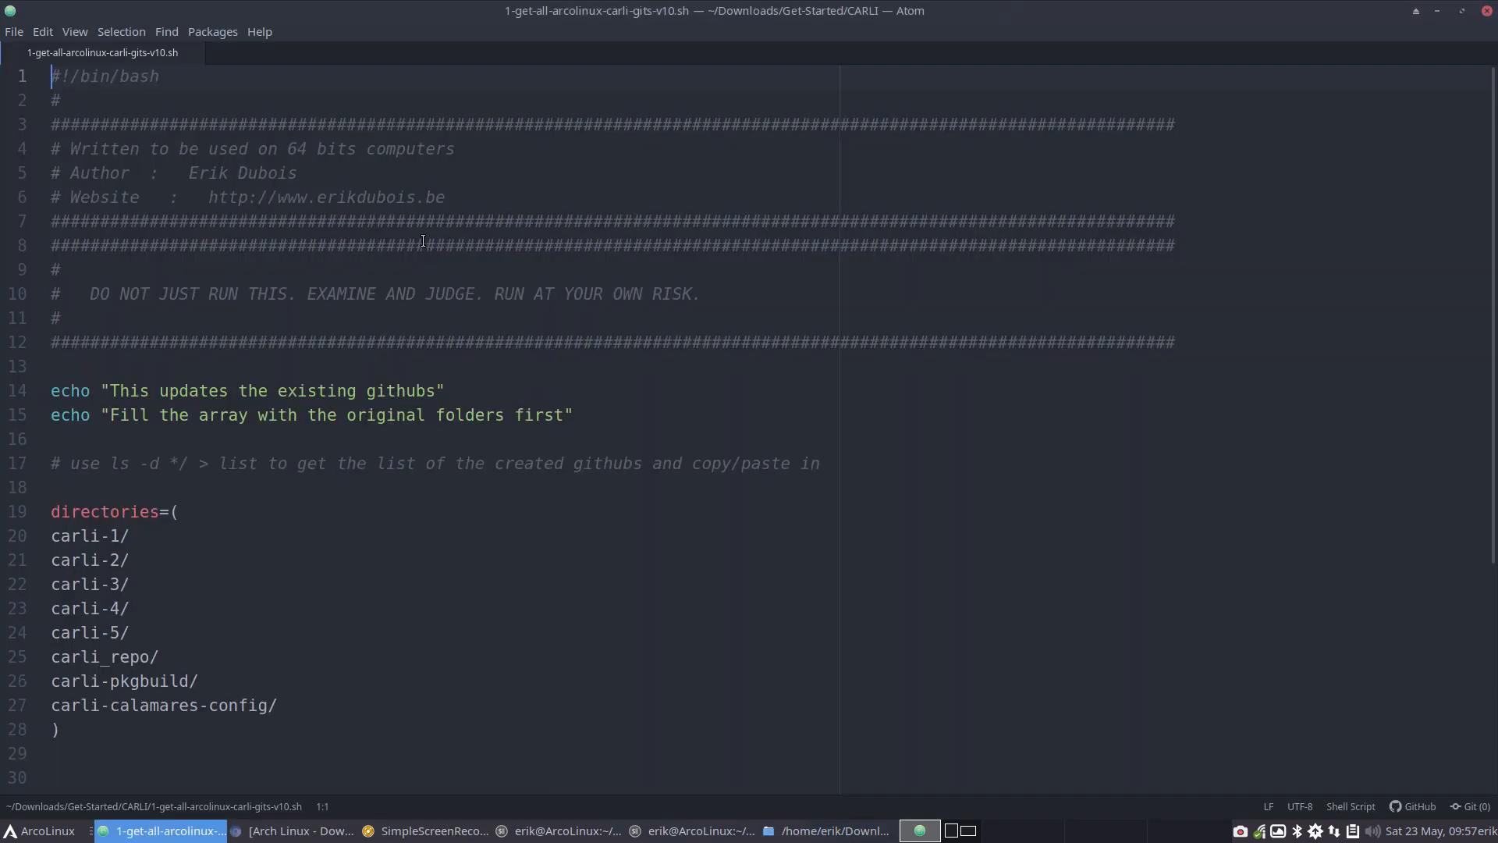
{"action": "left_click_drag", "start_coordinate": [131, 633], "coordinate": [42, 625]}
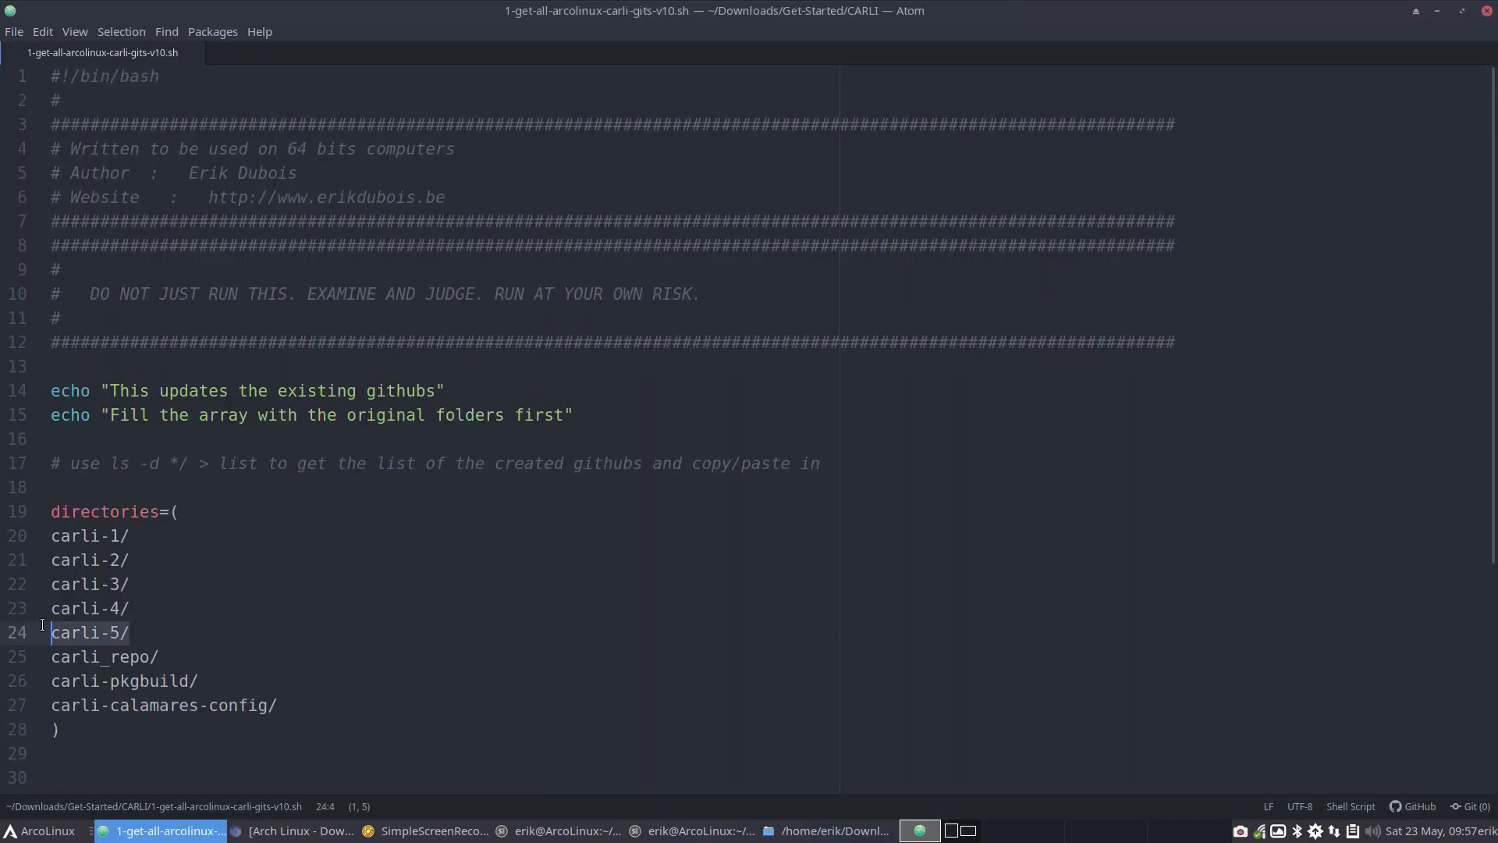
{"action": "left_click", "coordinate": [179, 661]}
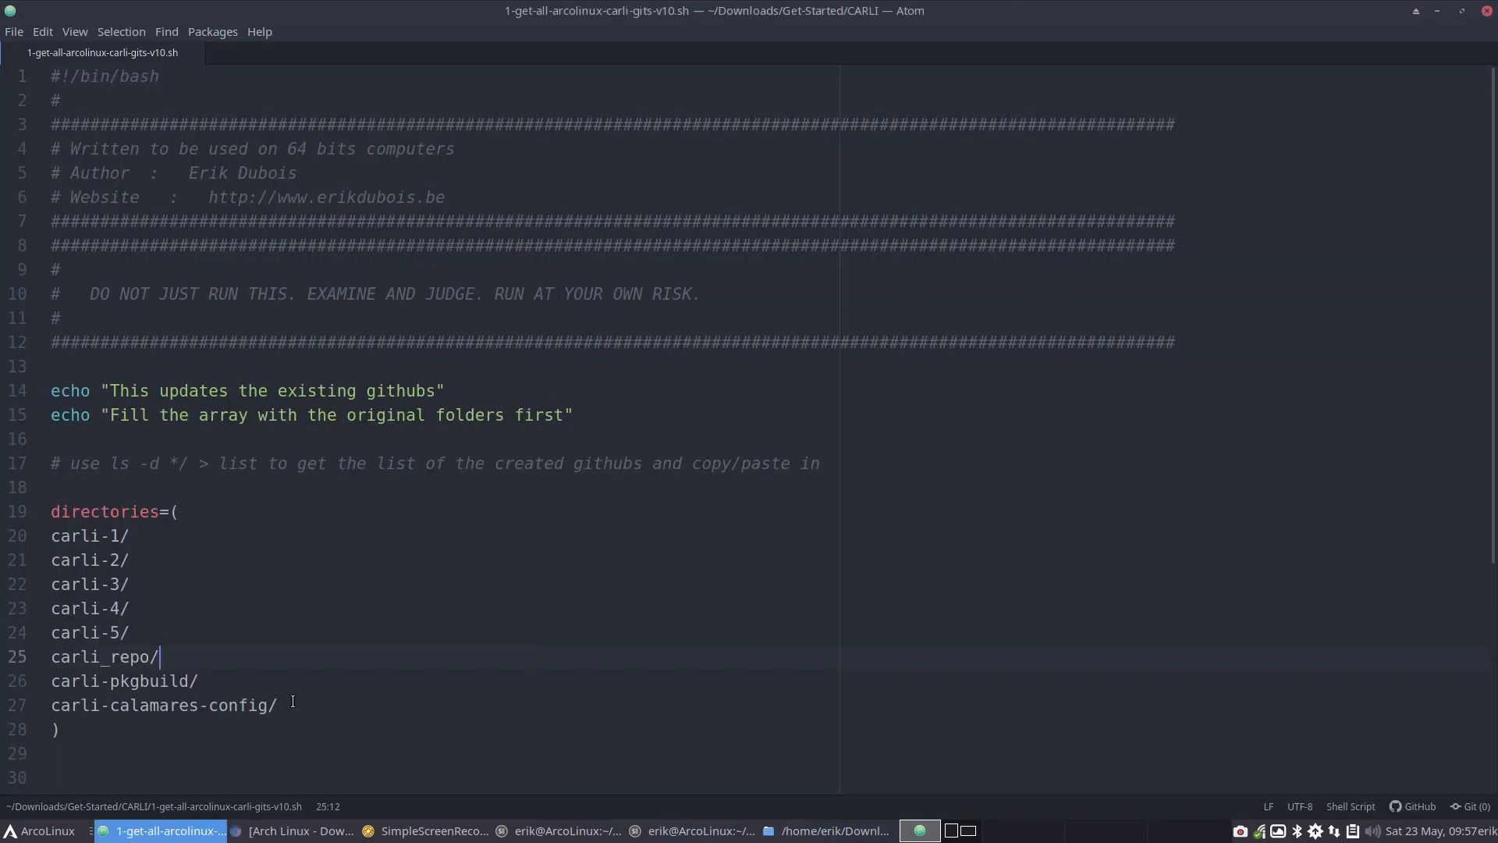
{"action": "left_click_drag", "start_coordinate": [293, 701], "coordinate": [50, 537]}
{"action": "key", "text": "ctrl+c"}
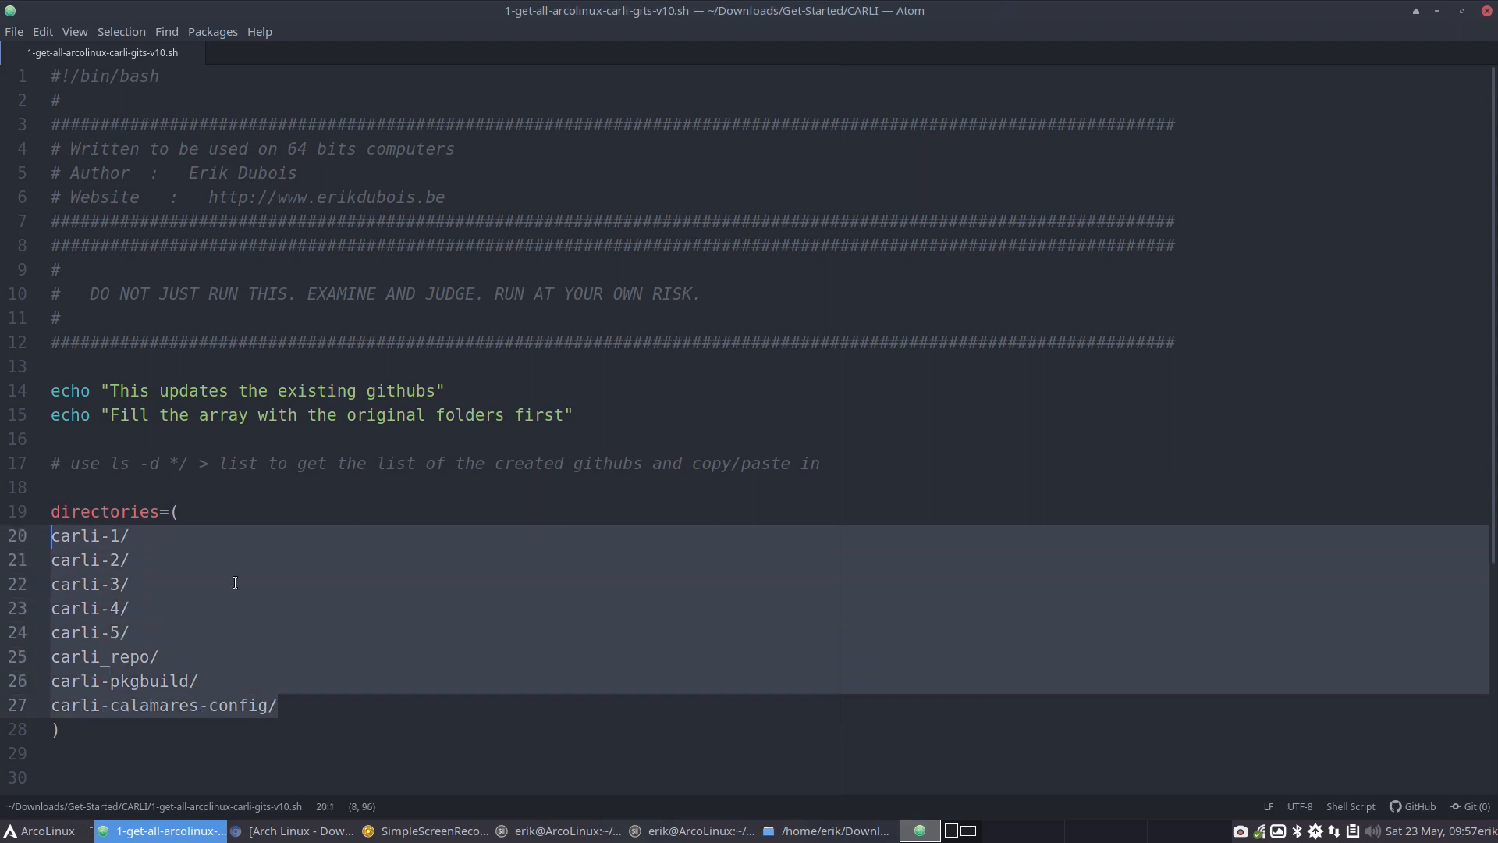
{"action": "left_click", "coordinate": [1436, 11]}
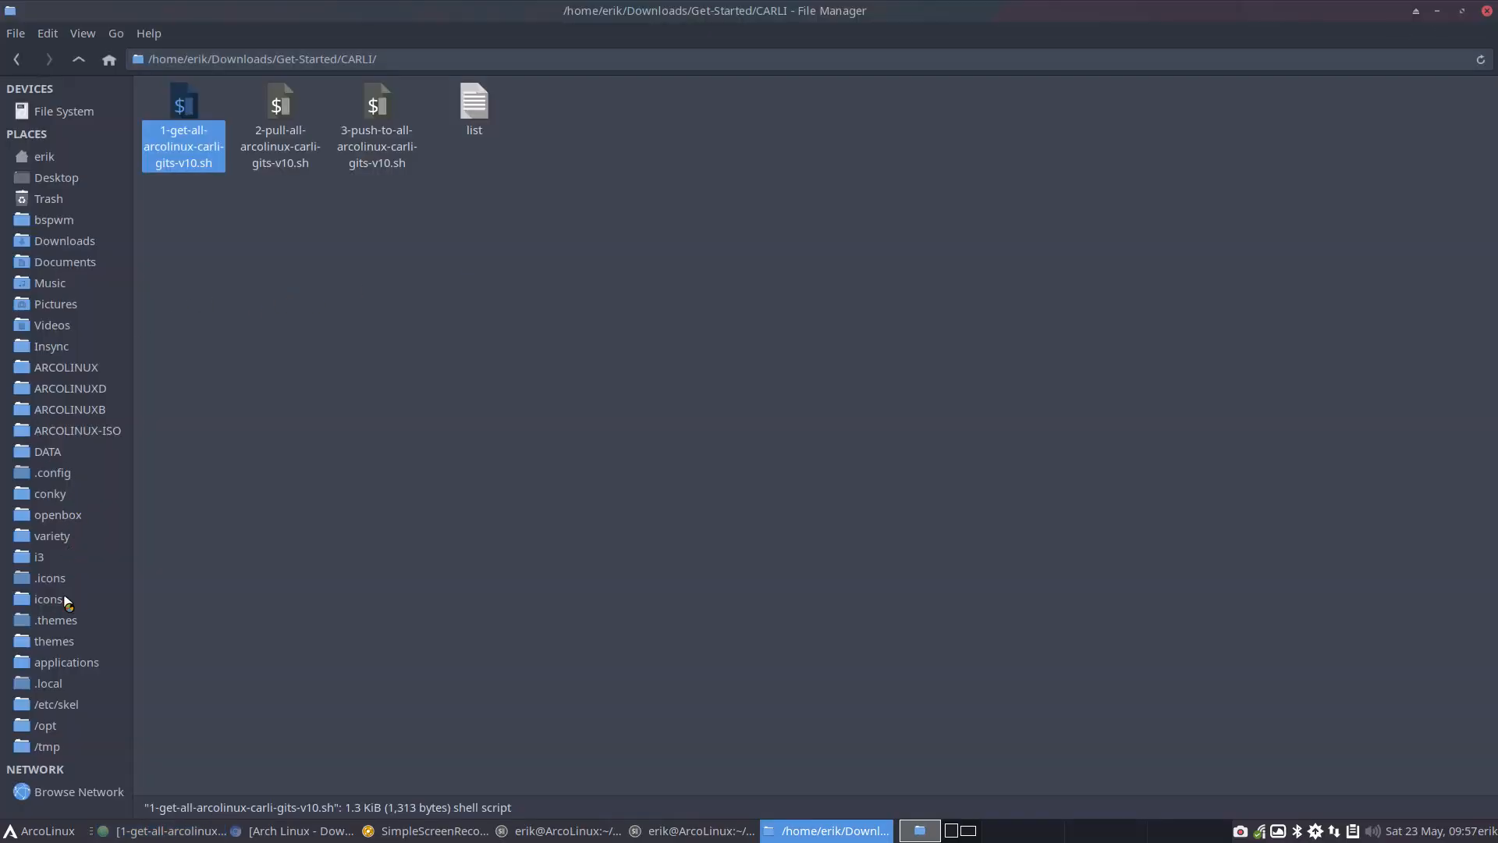
Bookmark the home directory's CARLI folder between ARCOLINUX-ISO and DATA in the file manager's places, and open it
{"action": "left_click", "coordinate": [72, 432]}
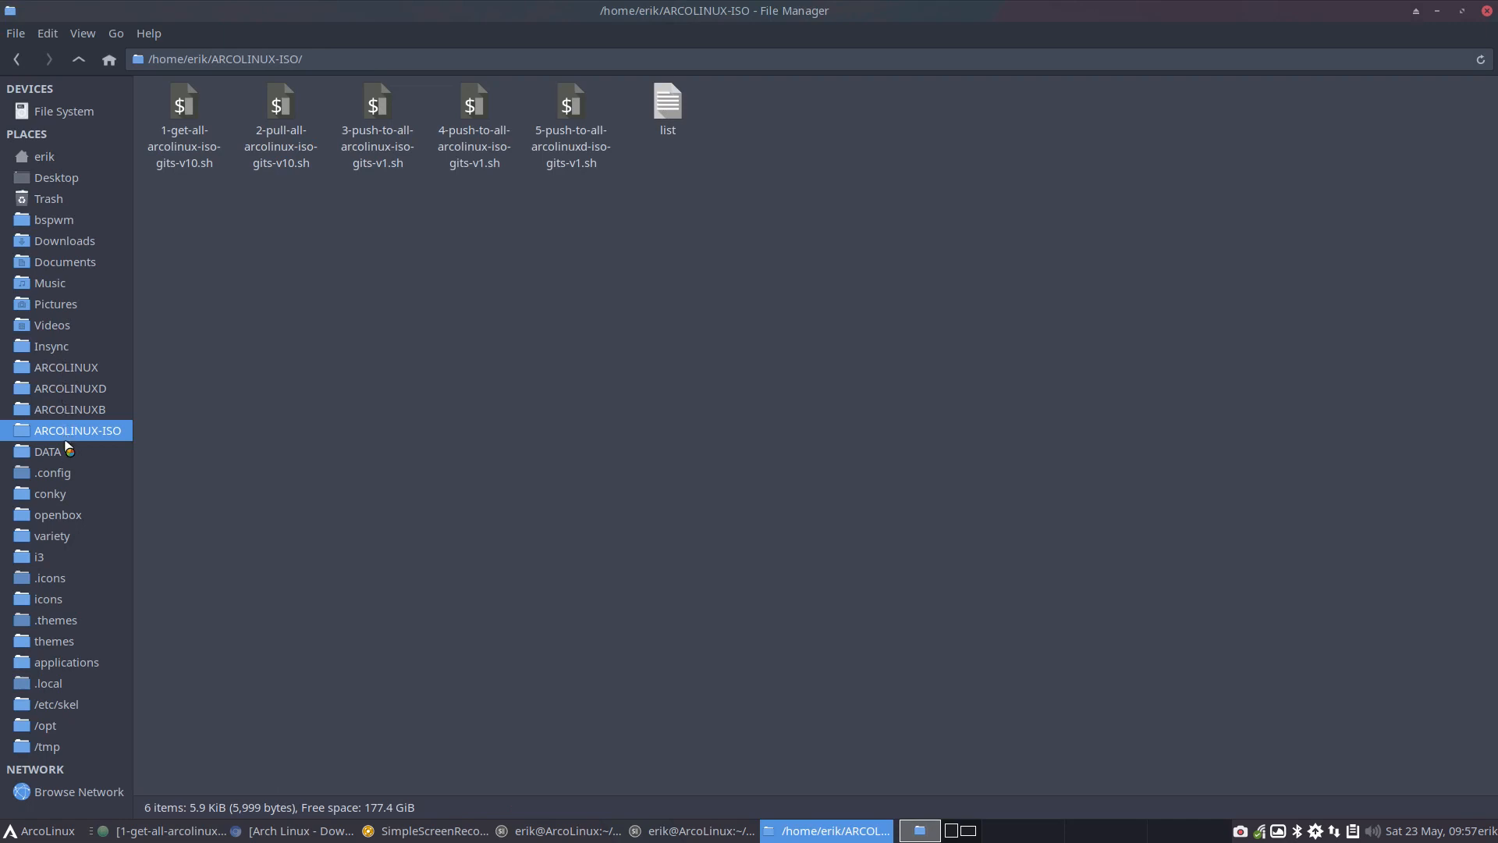
{"action": "left_click", "coordinate": [78, 60]}
{"action": "left_click_drag", "start_coordinate": [1152, 105], "coordinate": [117, 459]}
{"action": "left_click", "coordinate": [78, 452]}
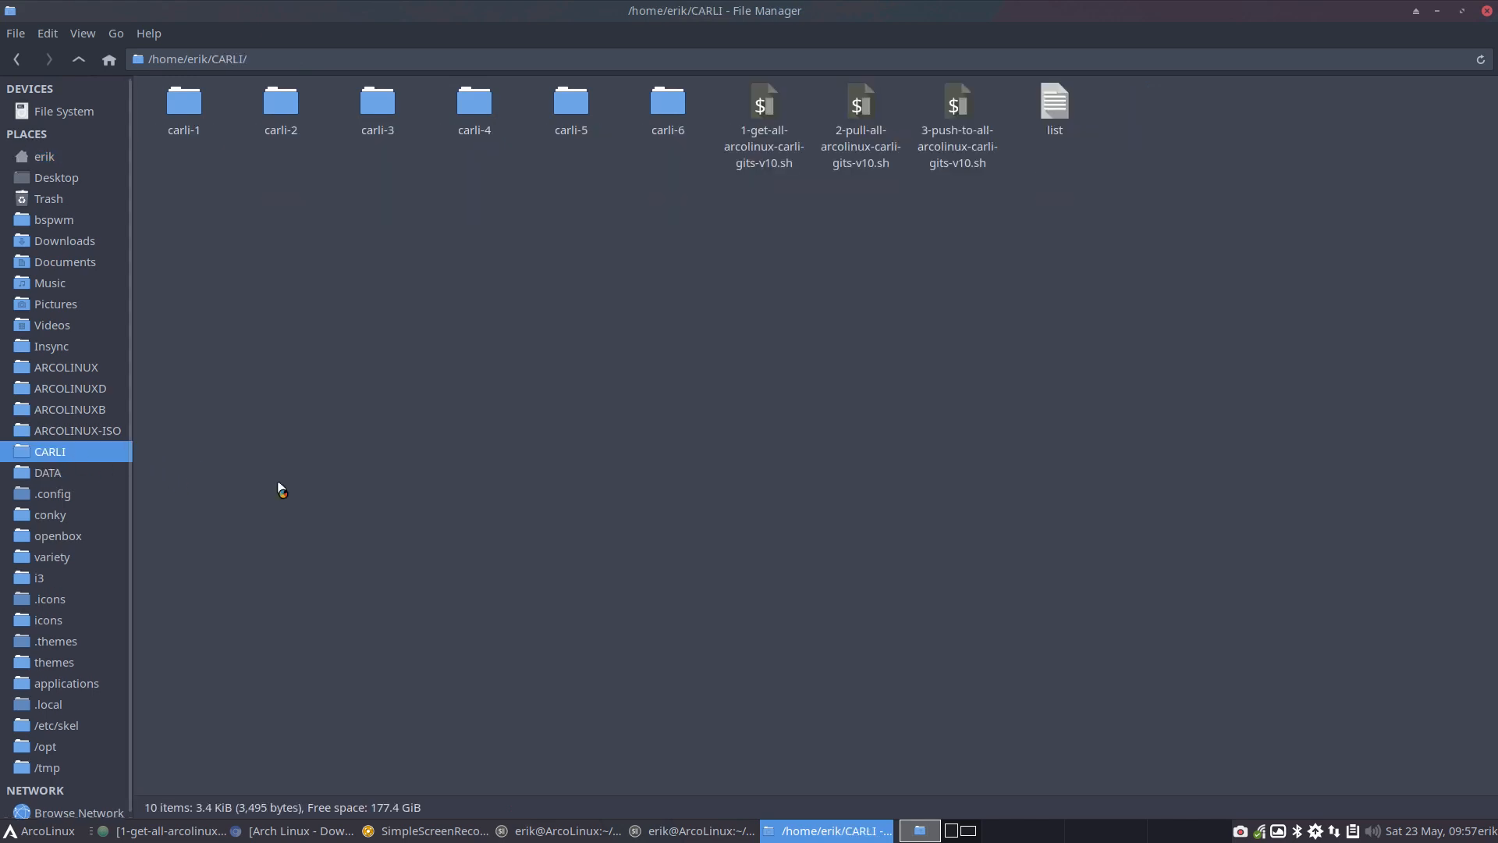
Open 1-get-all-arcolinux-carli-gits-v10.sh from ~/CARLI and replace its directories entries with the copied list
{"action": "left_click", "coordinate": [764, 103]}
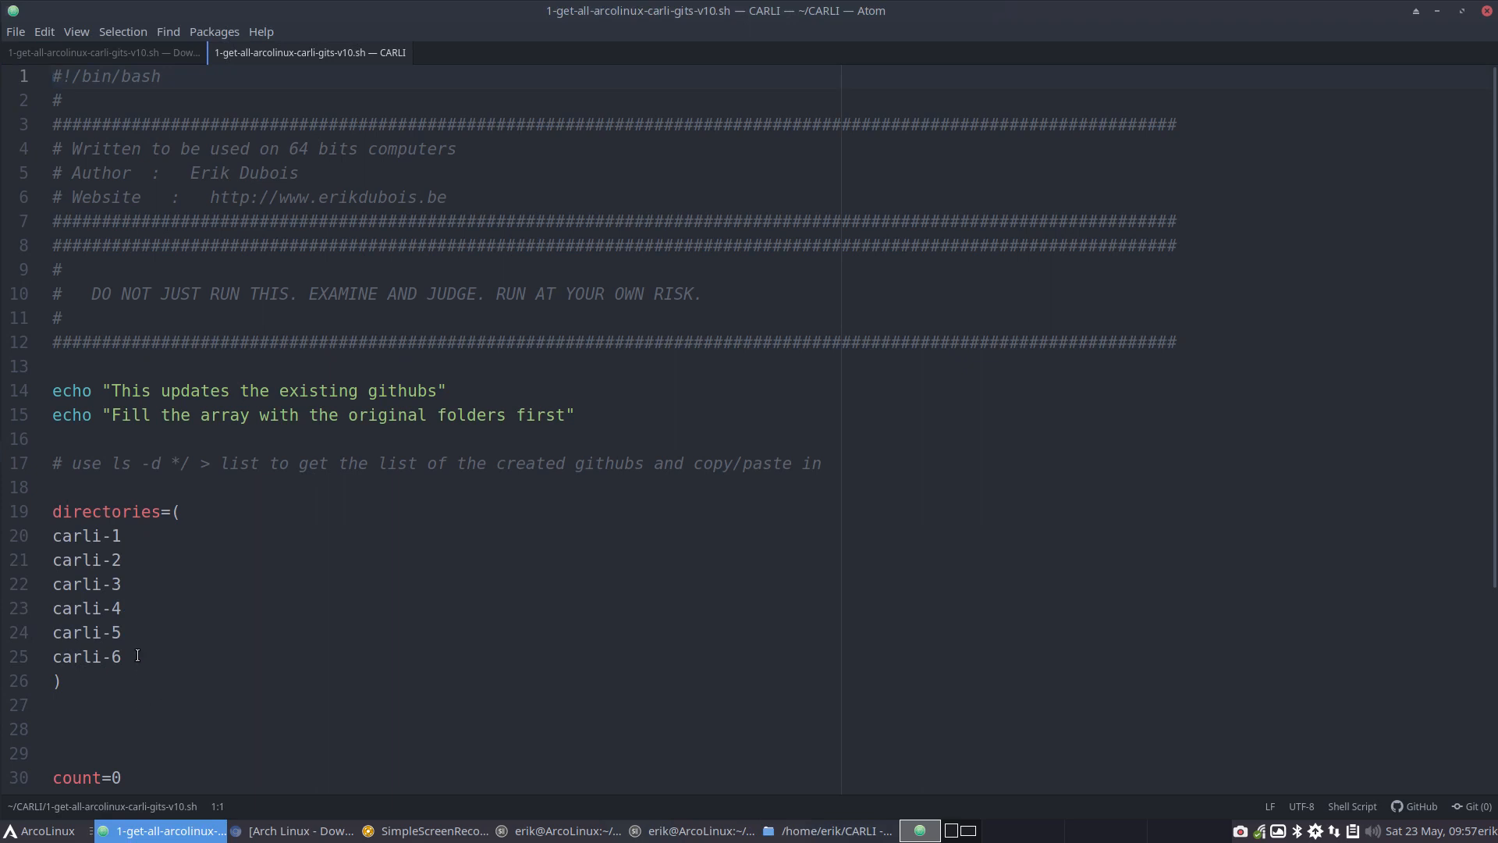
{"action": "left_click_drag", "start_coordinate": [137, 656], "coordinate": [35, 545]}
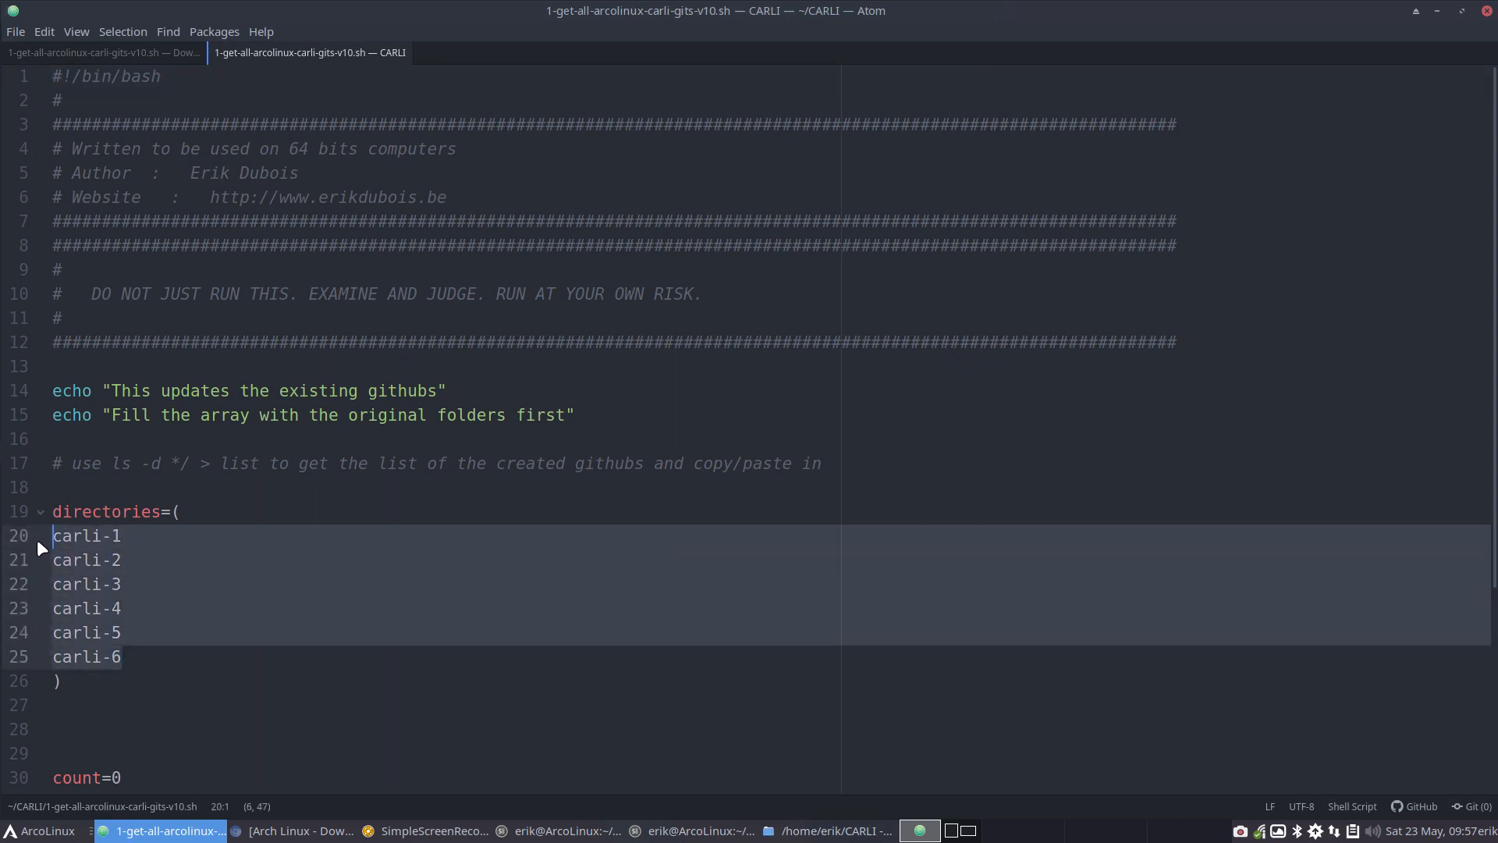
{"action": "key", "text": "ctrl+v"}
Add carli-6/ below carli-5/ in the script's directories list, save the file, and close the editor
{"action": "left_click", "coordinate": [161, 645]}
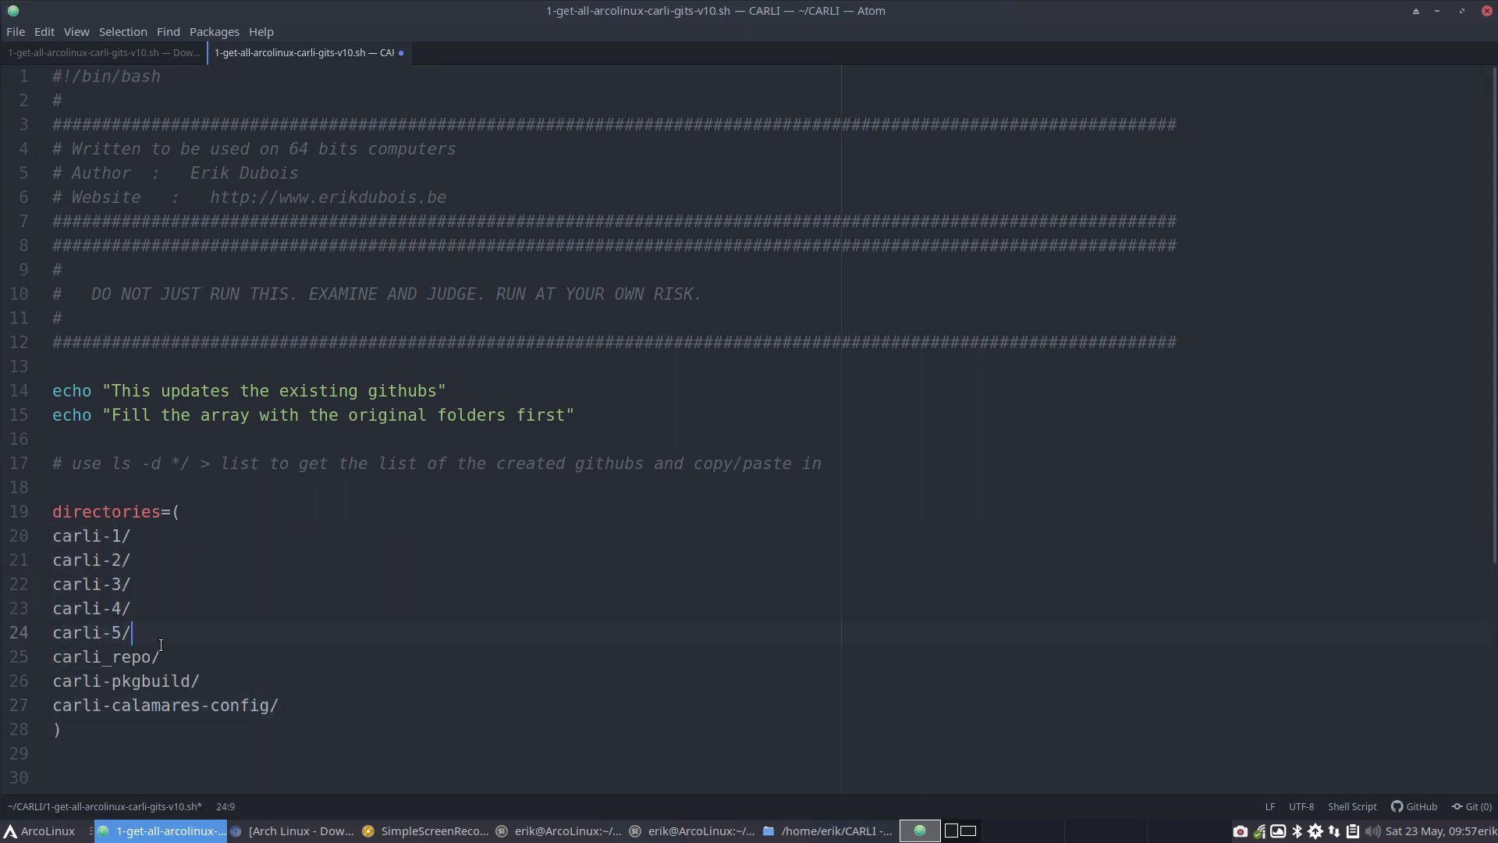
{"action": "key", "text": "Return"}
{"action": "type", "text": "carli-"}
{"action": "key", "text": "BackSpace"}
{"action": "key", "text": "BackSpace"}
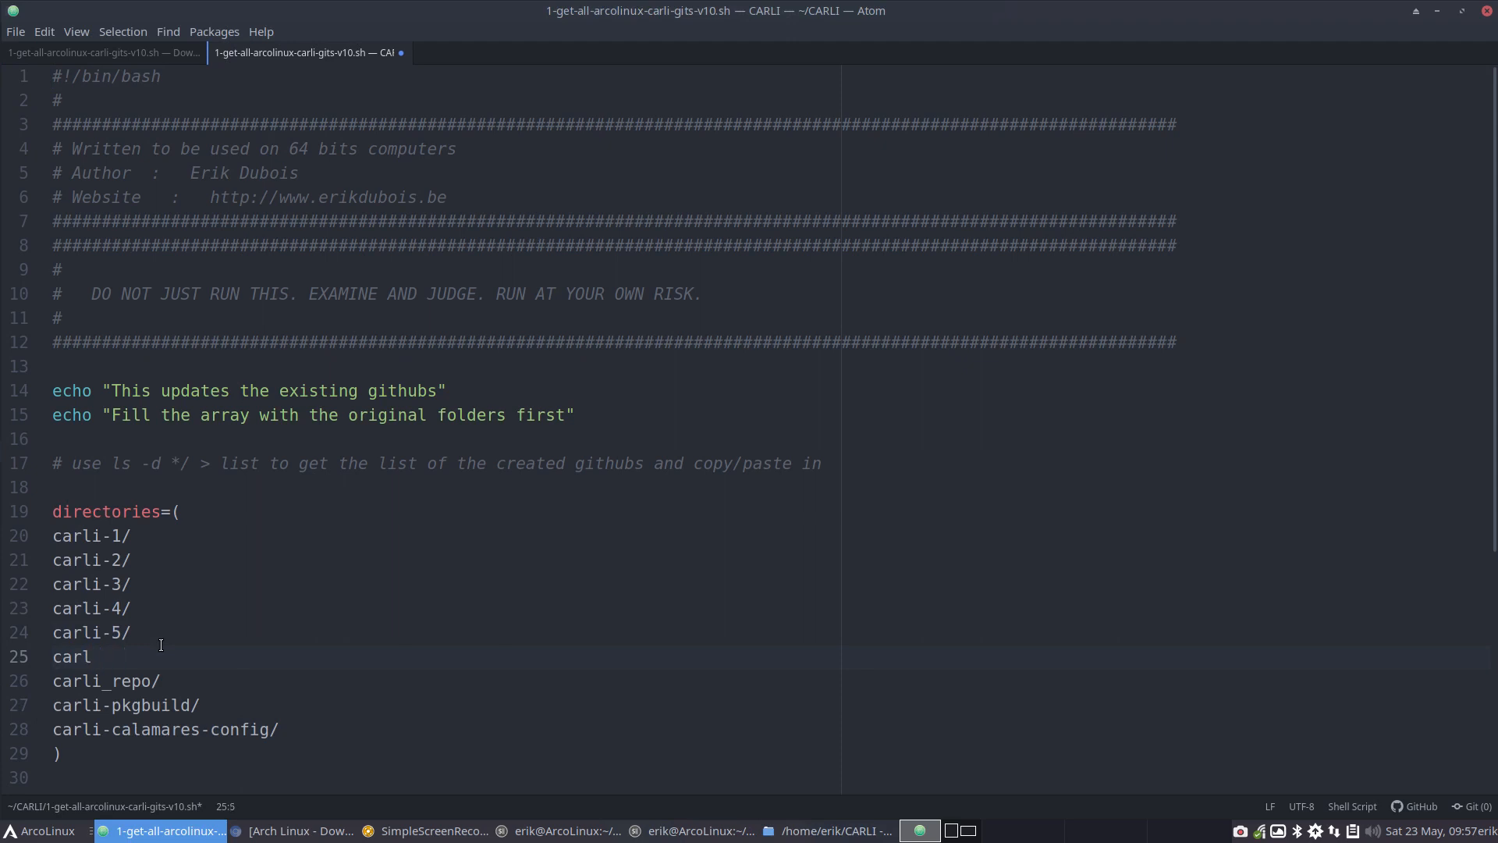
{"action": "type", "text": "i"}
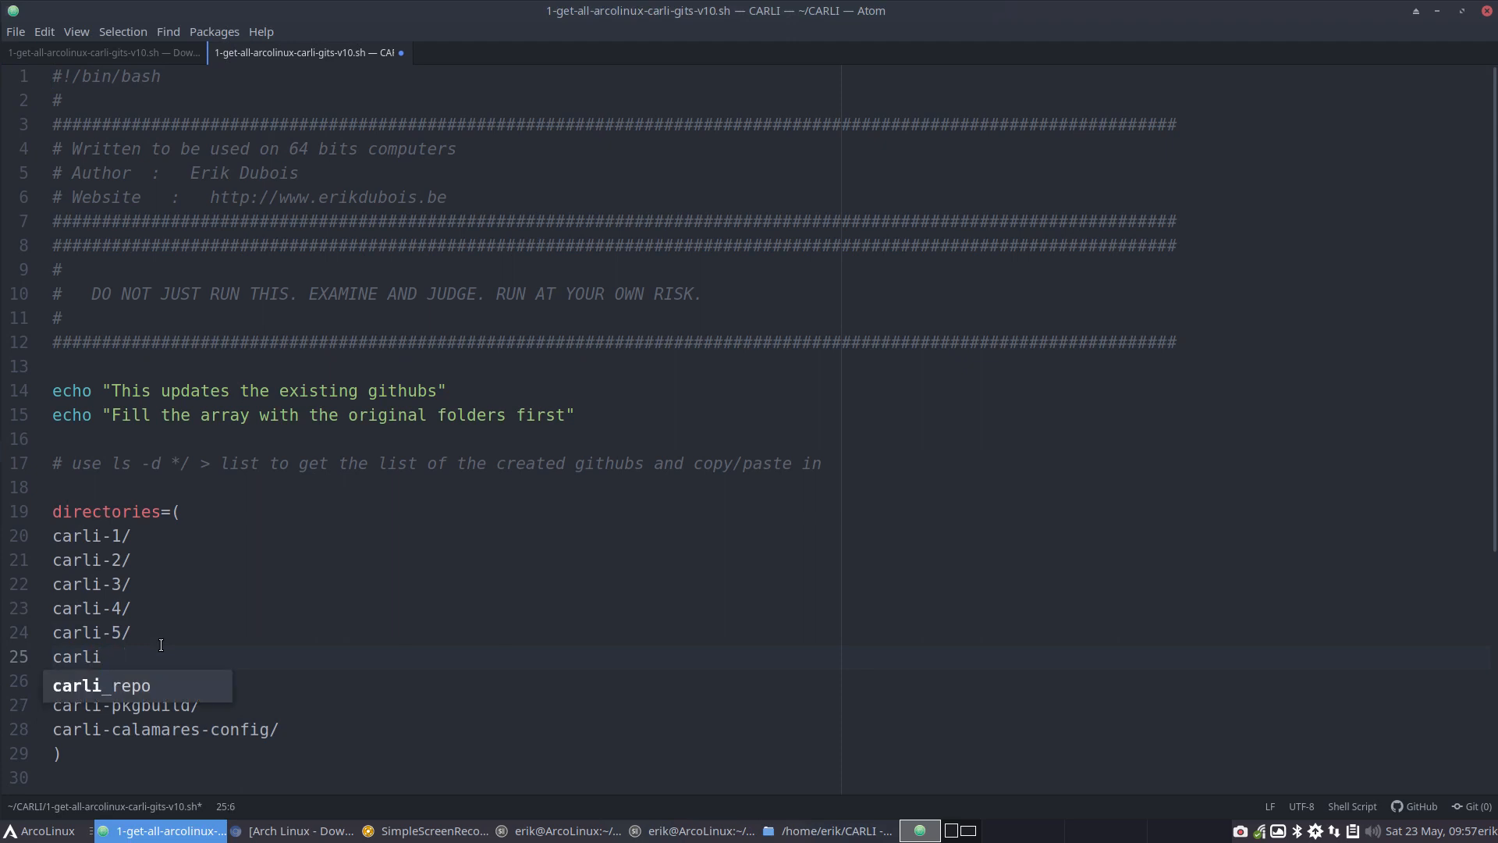
{"action": "type", "text": "-6/"}
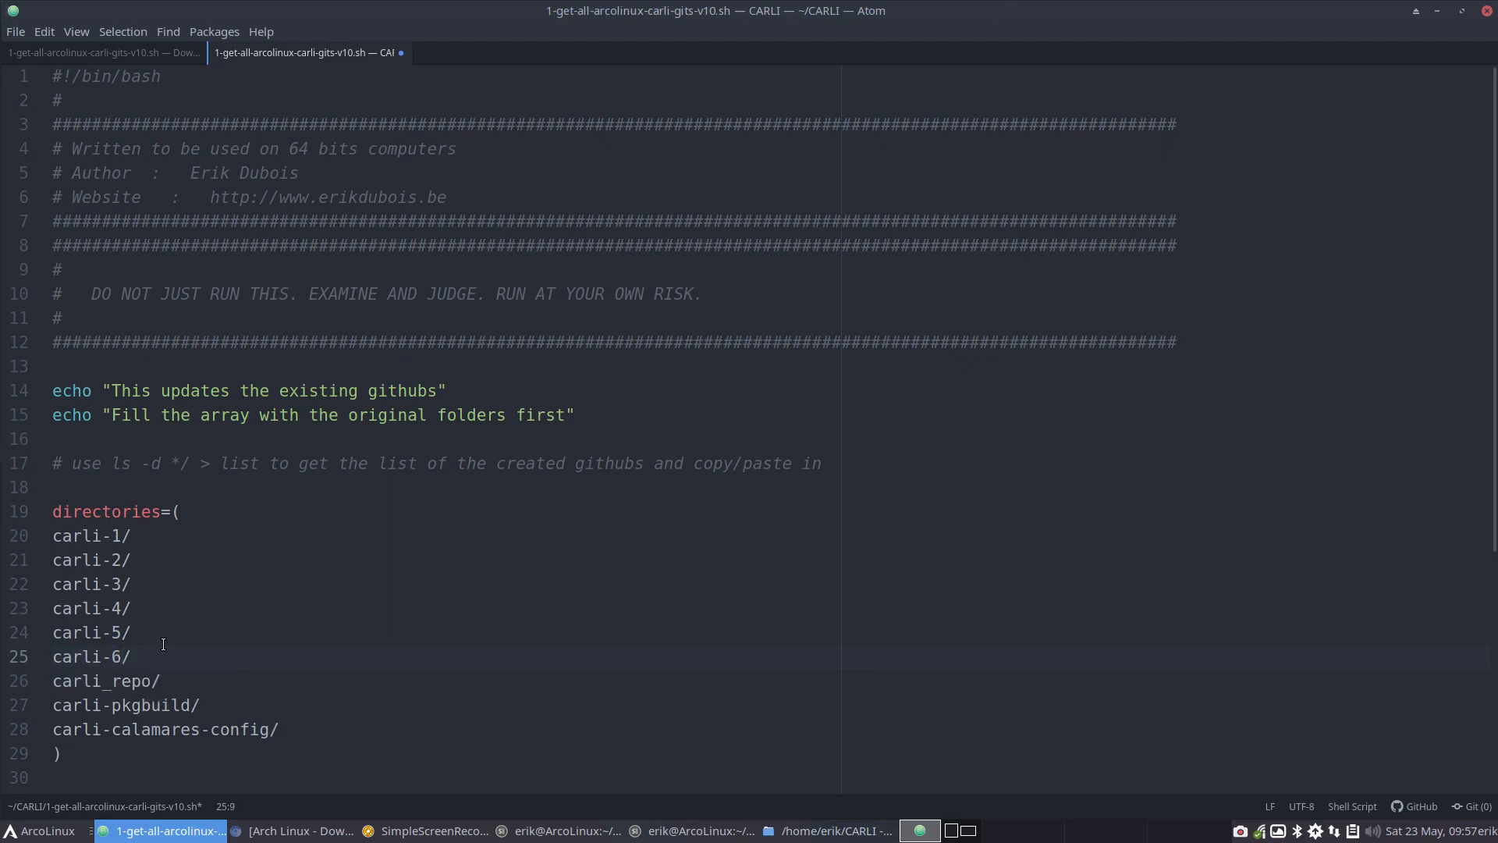
{"action": "key", "text": "ctrl+s"}
{"action": "left_click", "coordinate": [1488, 9]}
Run ./1-get-all-arcolinux-carli-gits-v10.sh from a terminal opened in the CARLI folder
{"action": "right_click", "coordinate": [810, 291]}
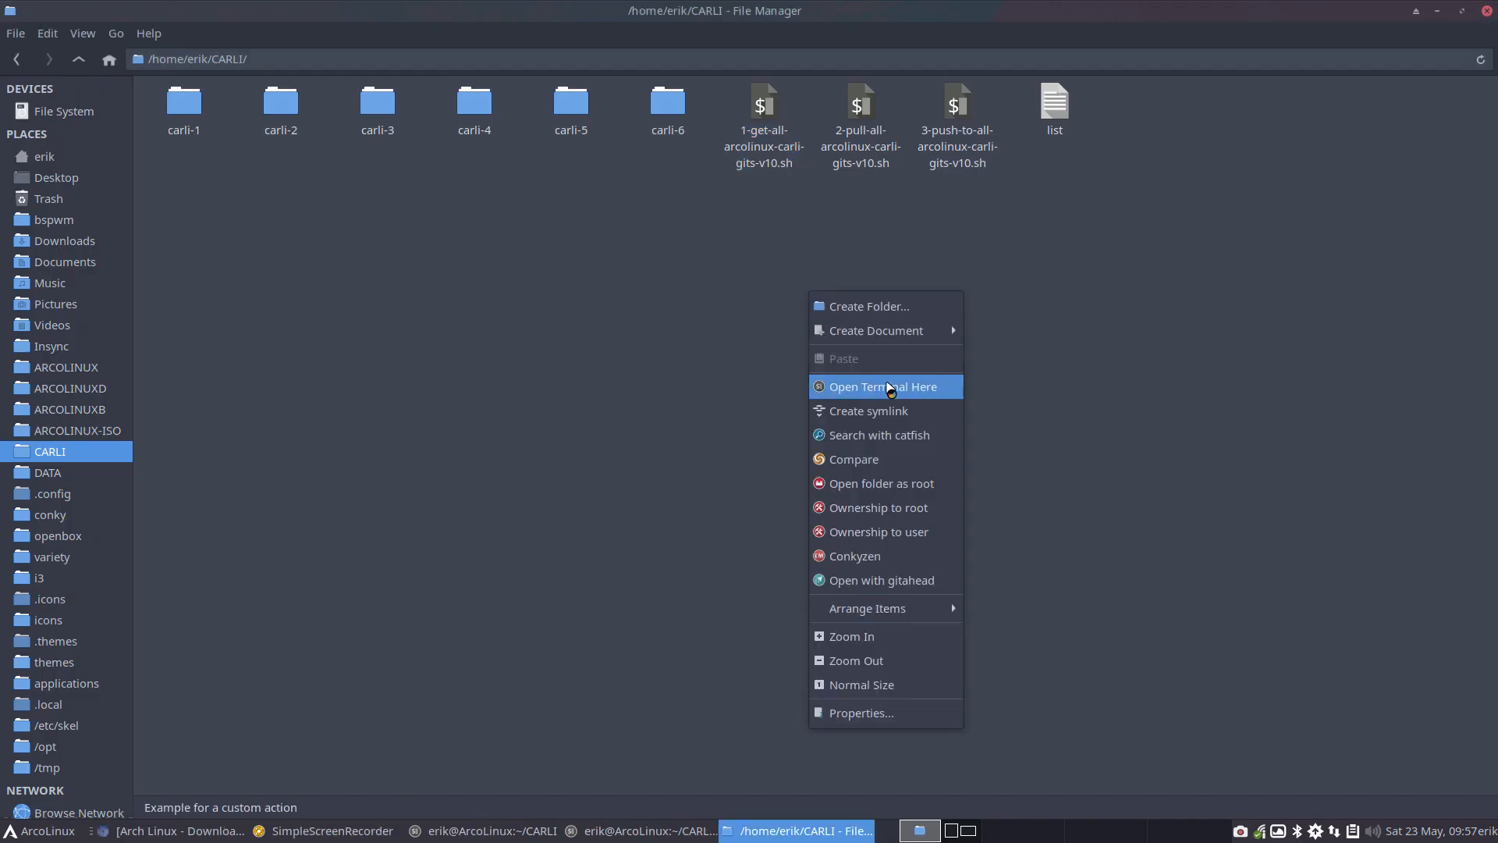
{"action": "left_click", "coordinate": [891, 389]}
{"action": "type", "text": "./1"}
{"action": "key", "text": "Tab"}
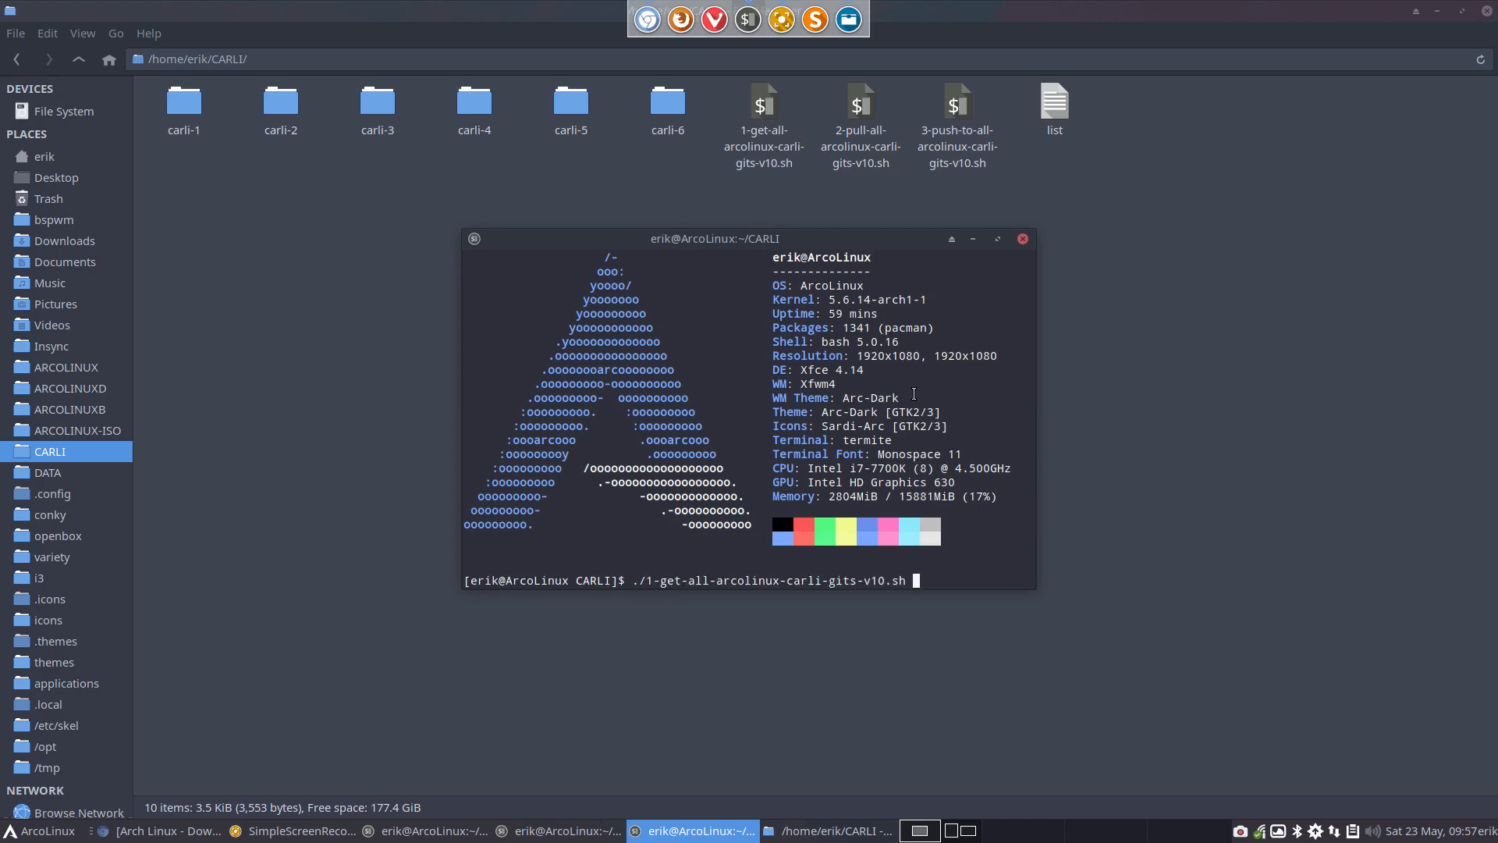
{"action": "key", "text": "Return"}
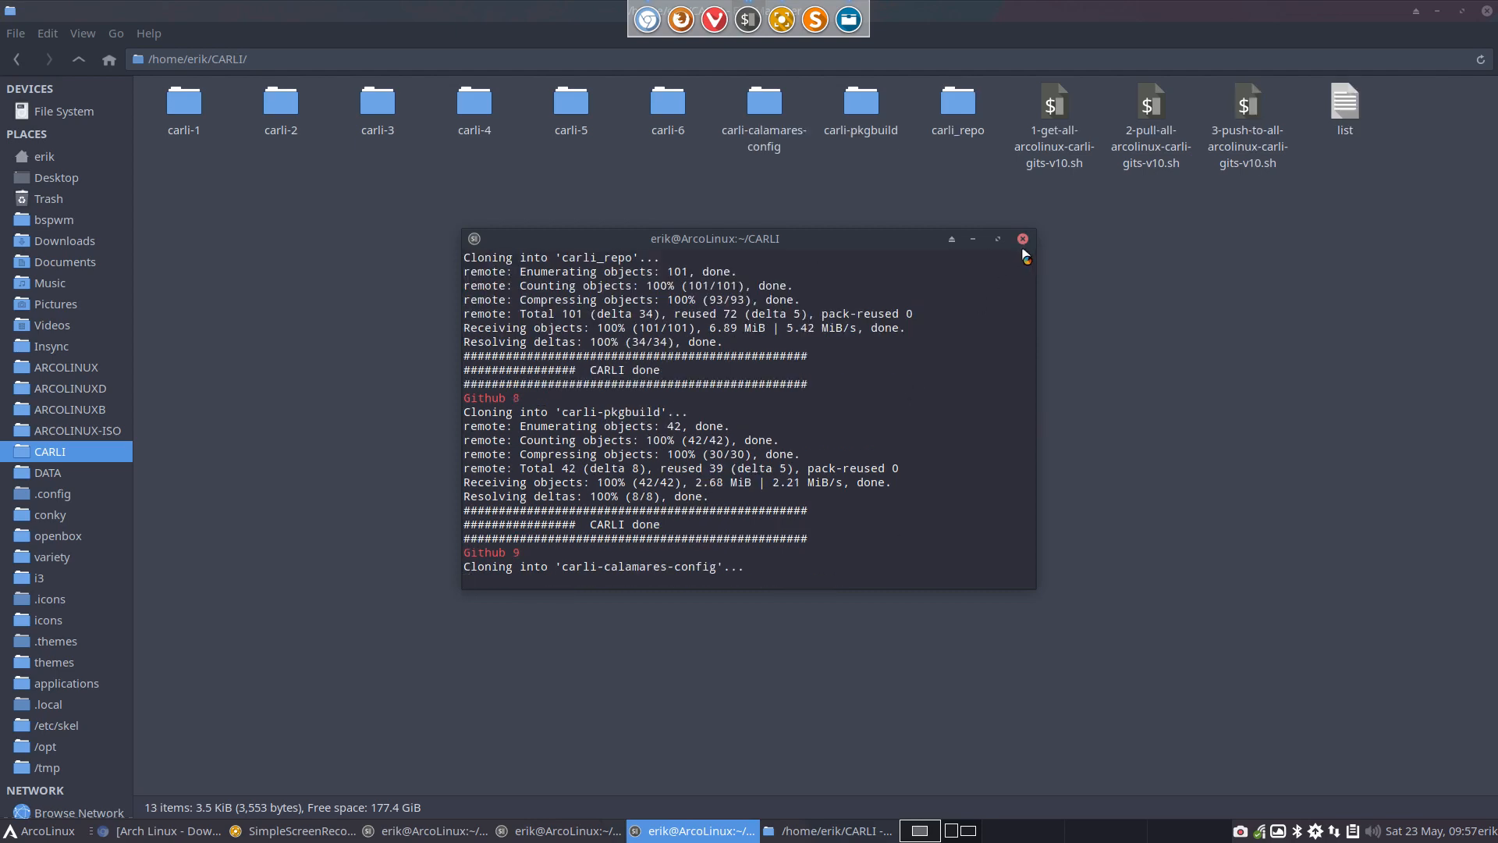
Check the carli-pkgbuild, carli_repo, carli-calamares-config and carli-6 folders, then minimize the file manager and close the finished terminals
{"action": "left_click", "coordinate": [868, 121]}
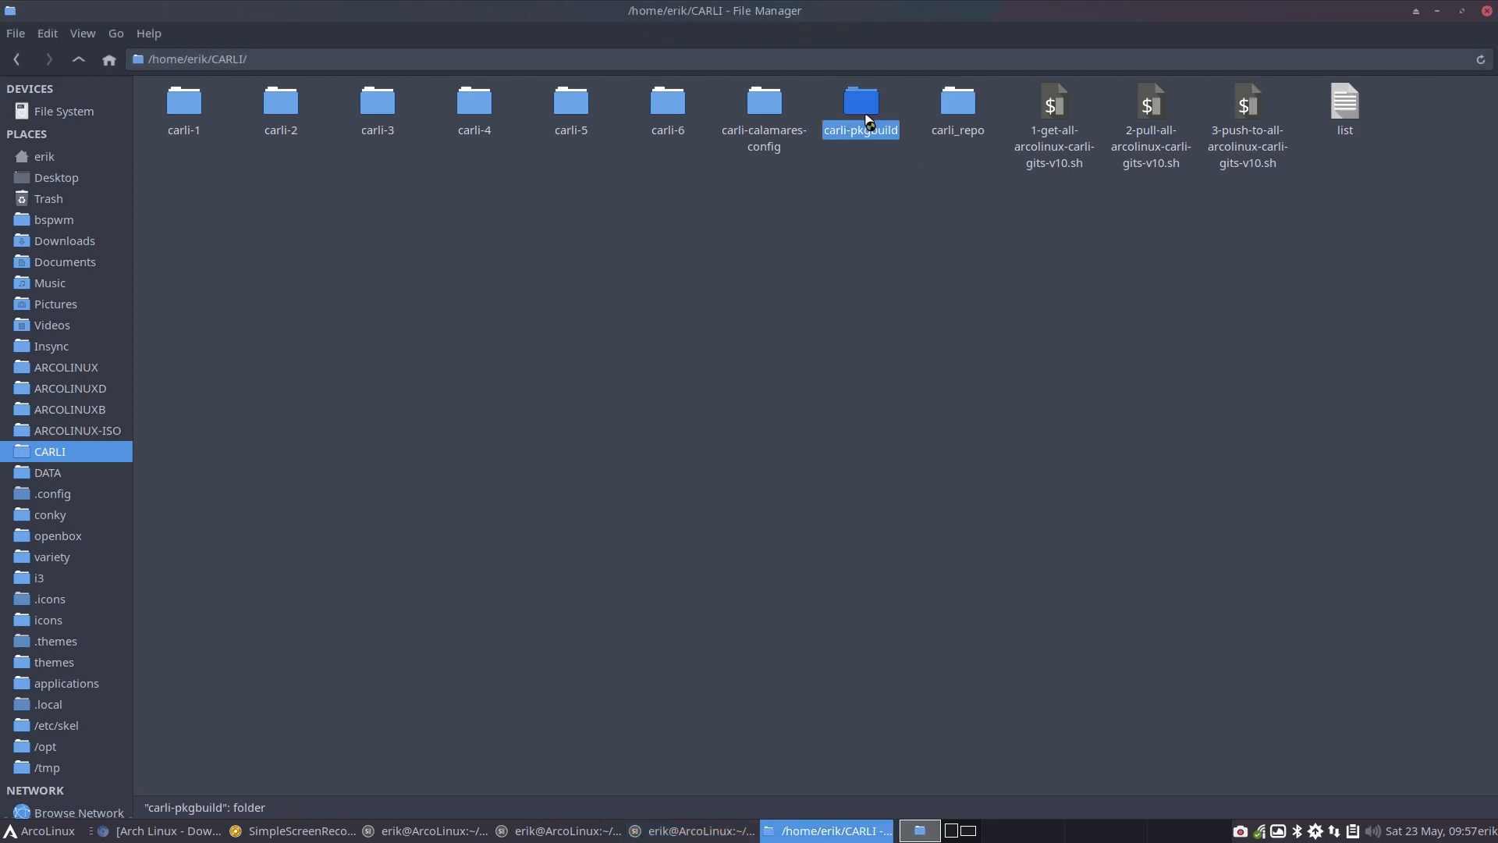
{"action": "left_click", "coordinate": [966, 115]}
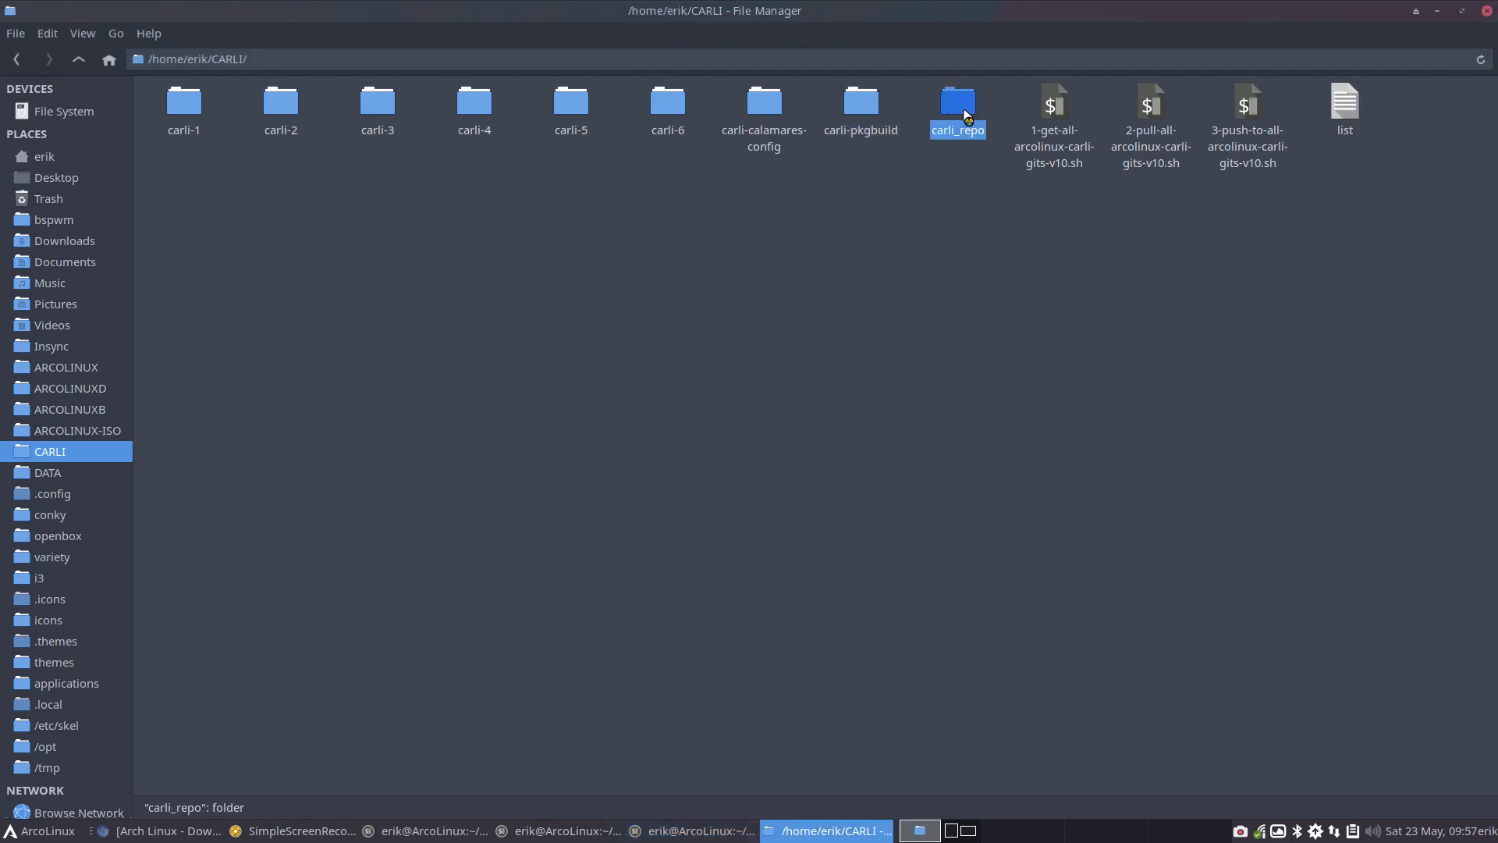
{"action": "left_click", "coordinate": [774, 106]}
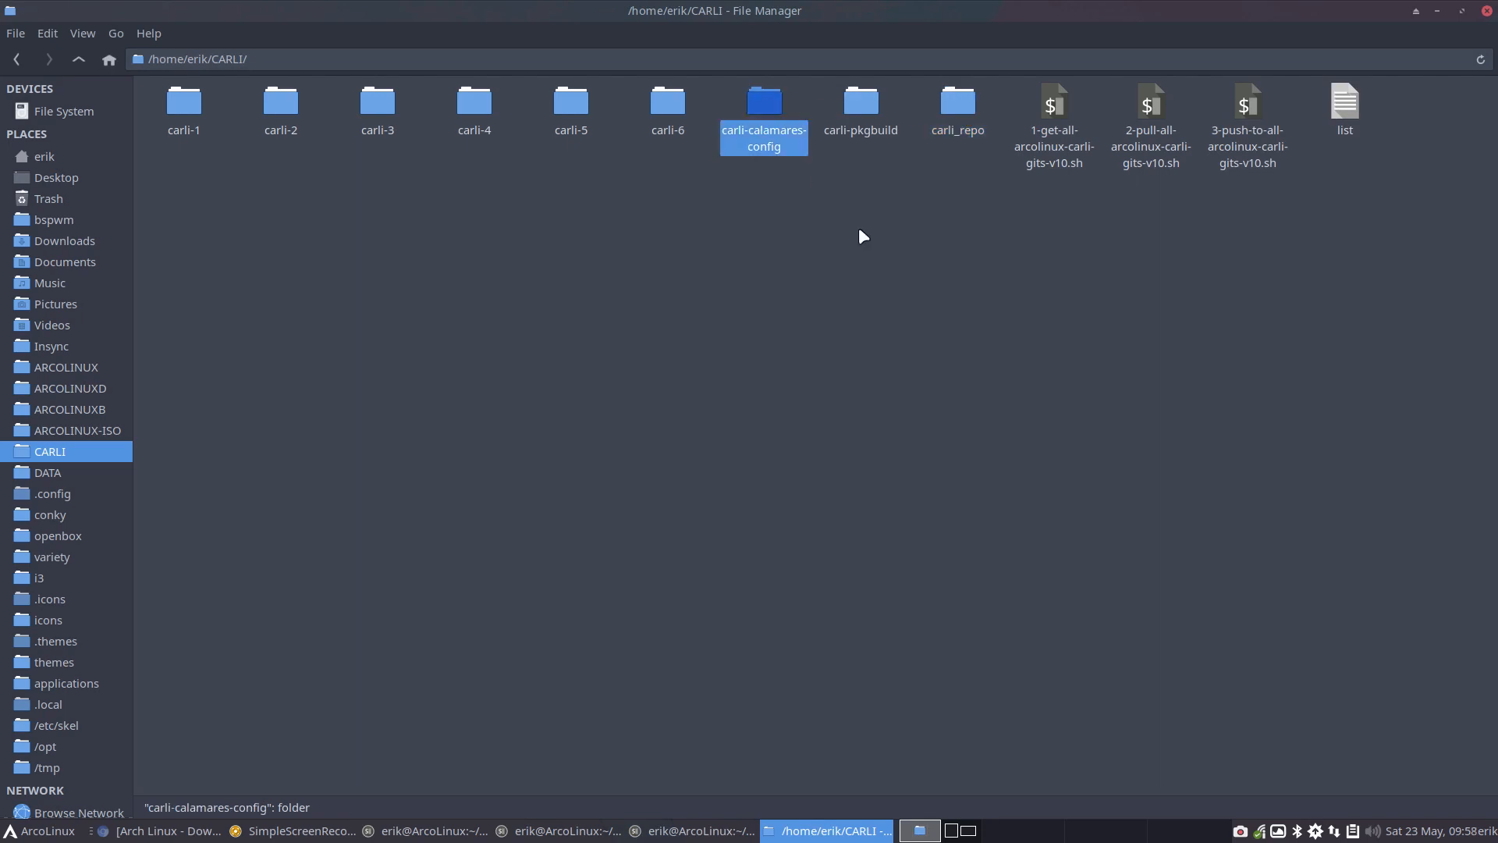
{"action": "left_click", "coordinate": [1386, 157]}
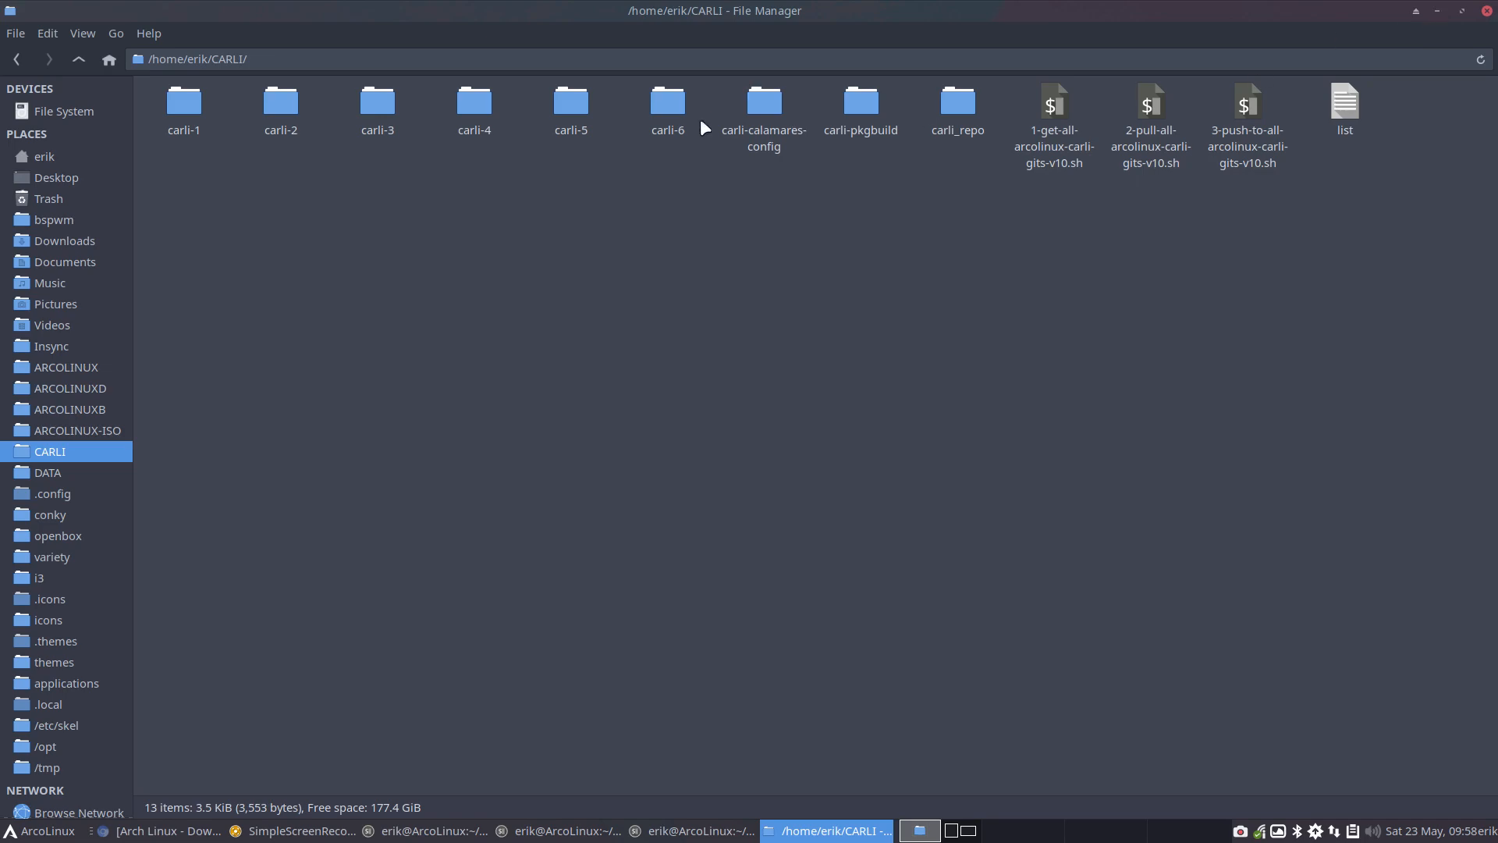
{"action": "left_click", "coordinate": [675, 116]}
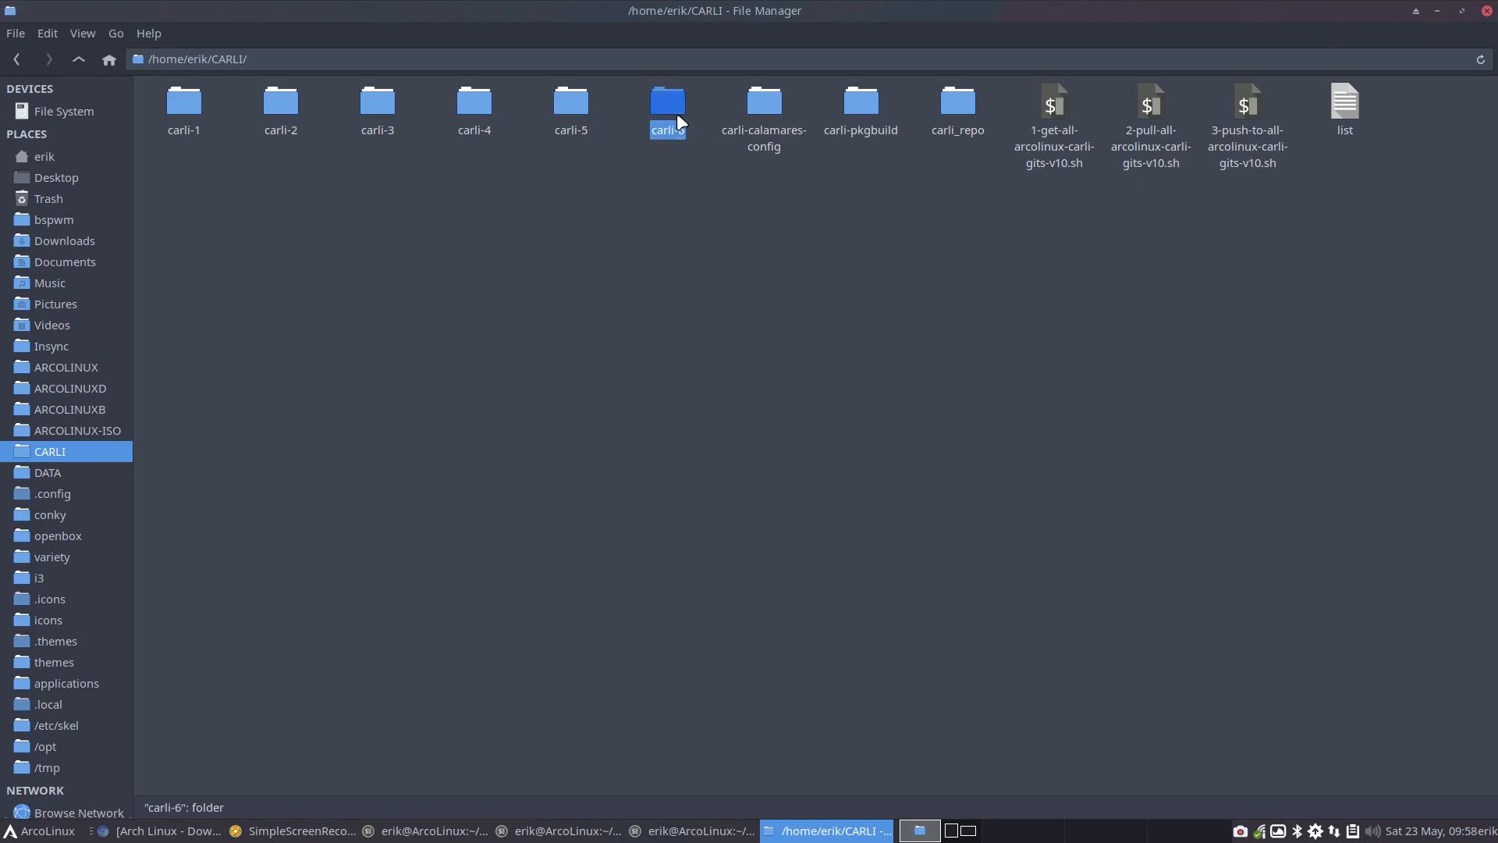
{"action": "left_click", "coordinate": [1436, 10]}
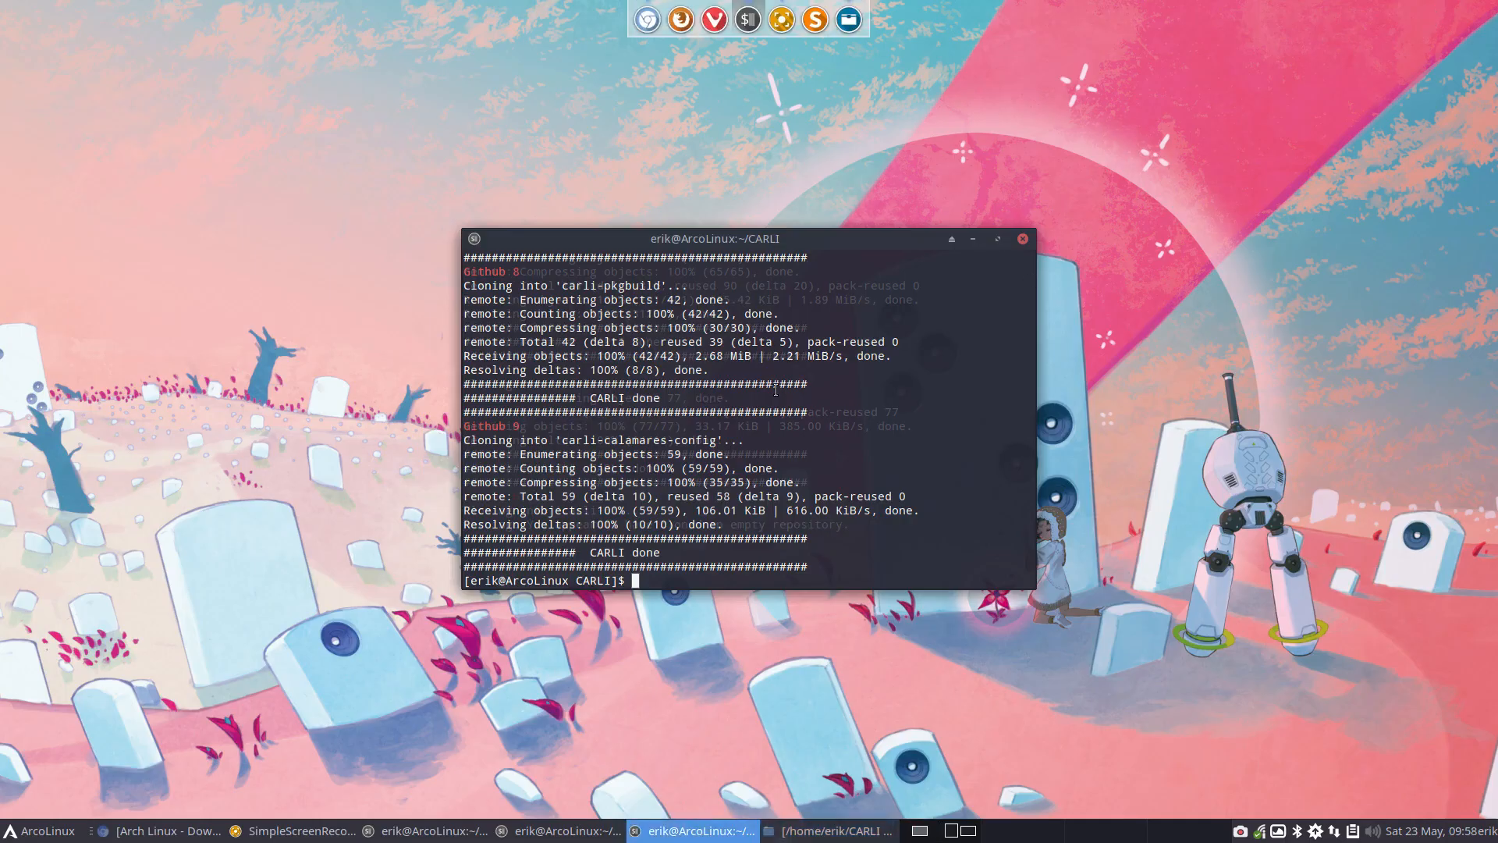
{"action": "left_click", "coordinate": [1023, 238]}
{"action": "left_click", "coordinate": [1022, 239]}
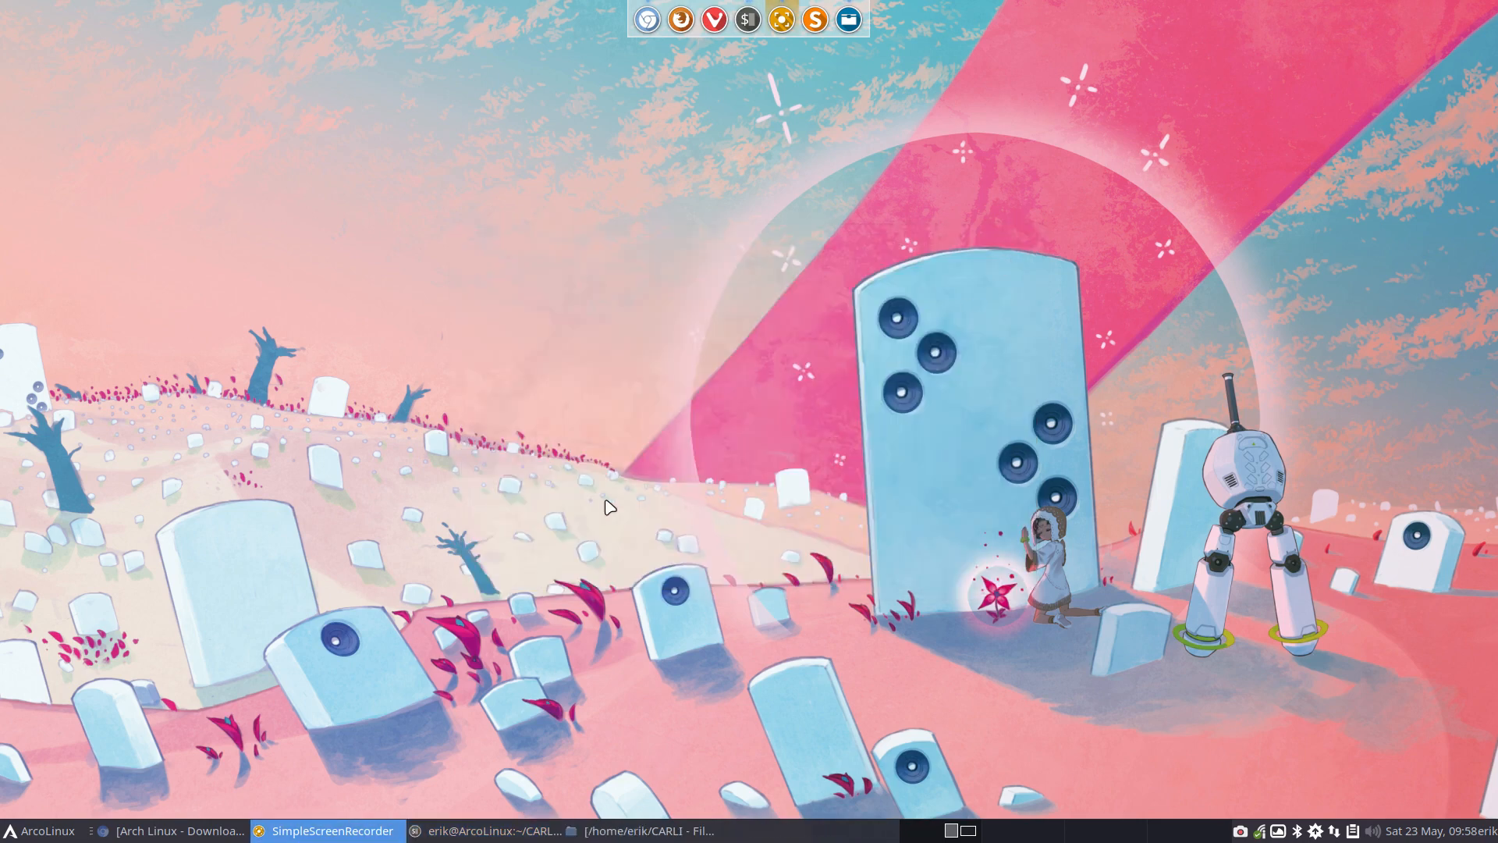
Switch to VirtualBox and remove the Latest ArcoLinux virtual machine, deleting all its files
{"action": "left_click", "coordinate": [436, 502]}
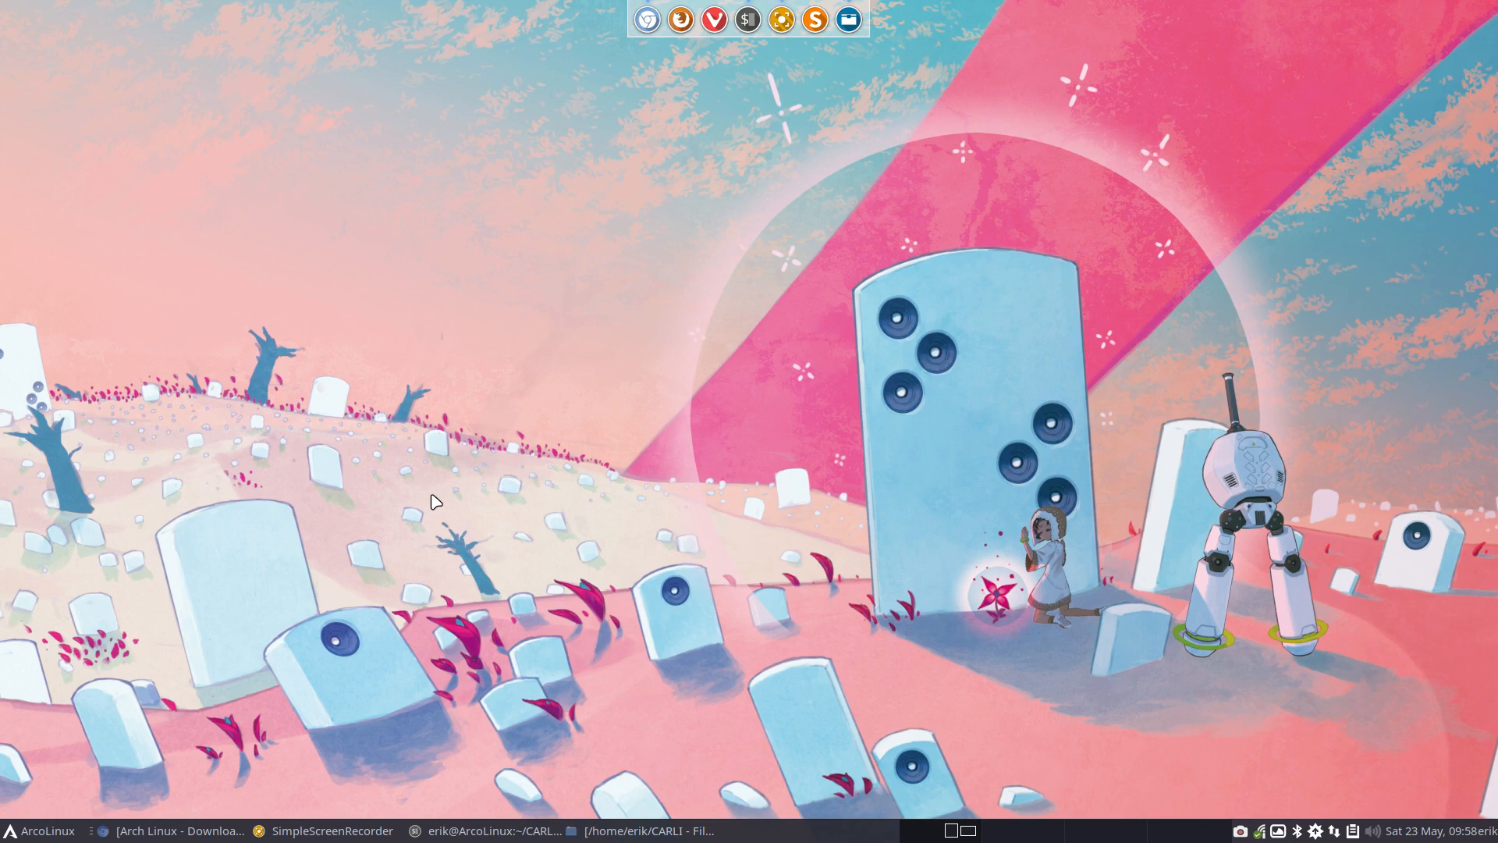
{"action": "key", "text": "super+F7"}
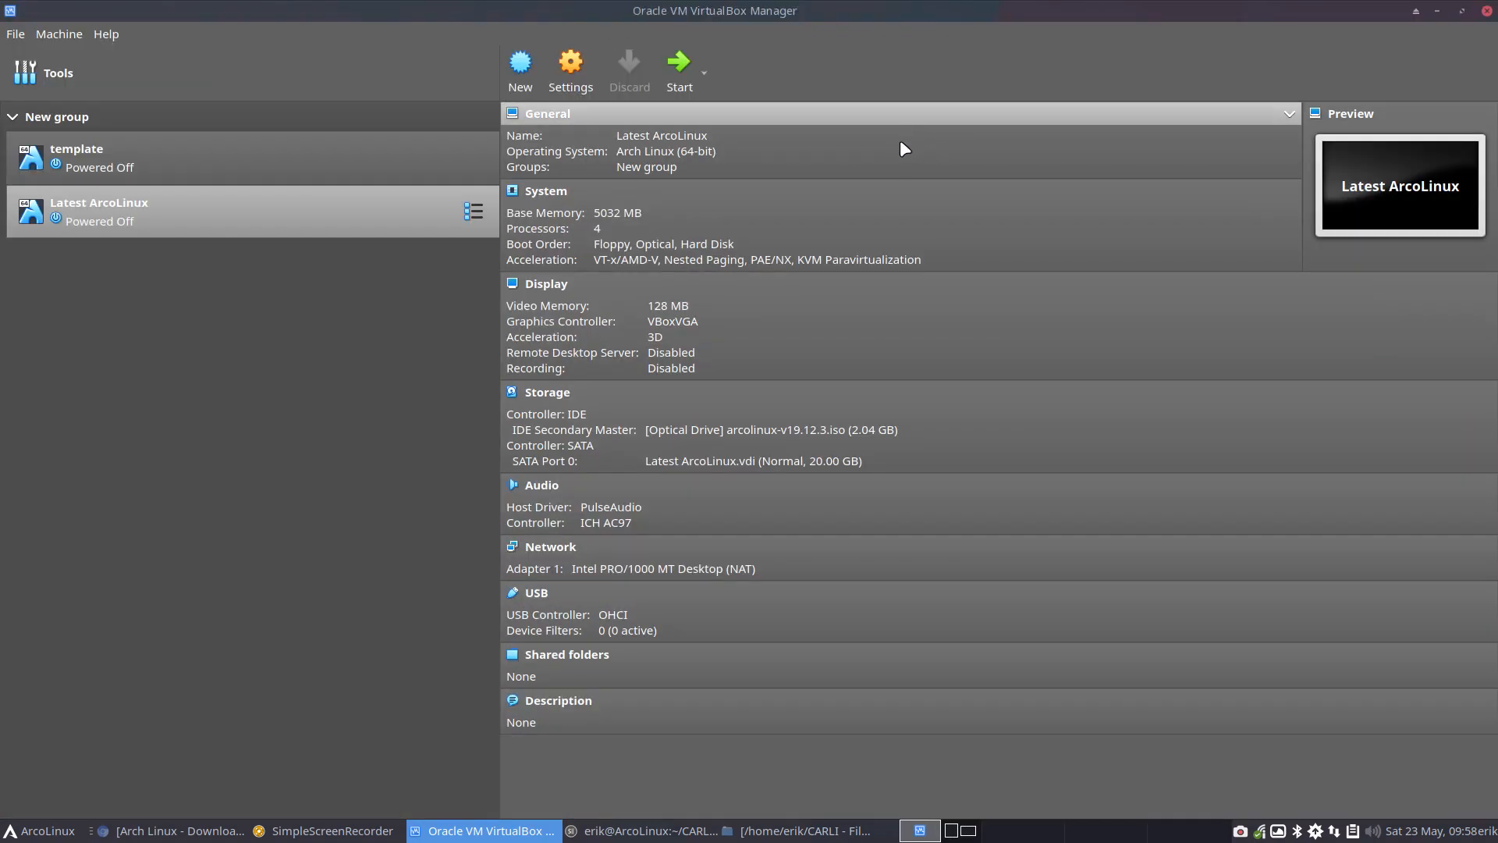
{"action": "right_click", "coordinate": [171, 208]}
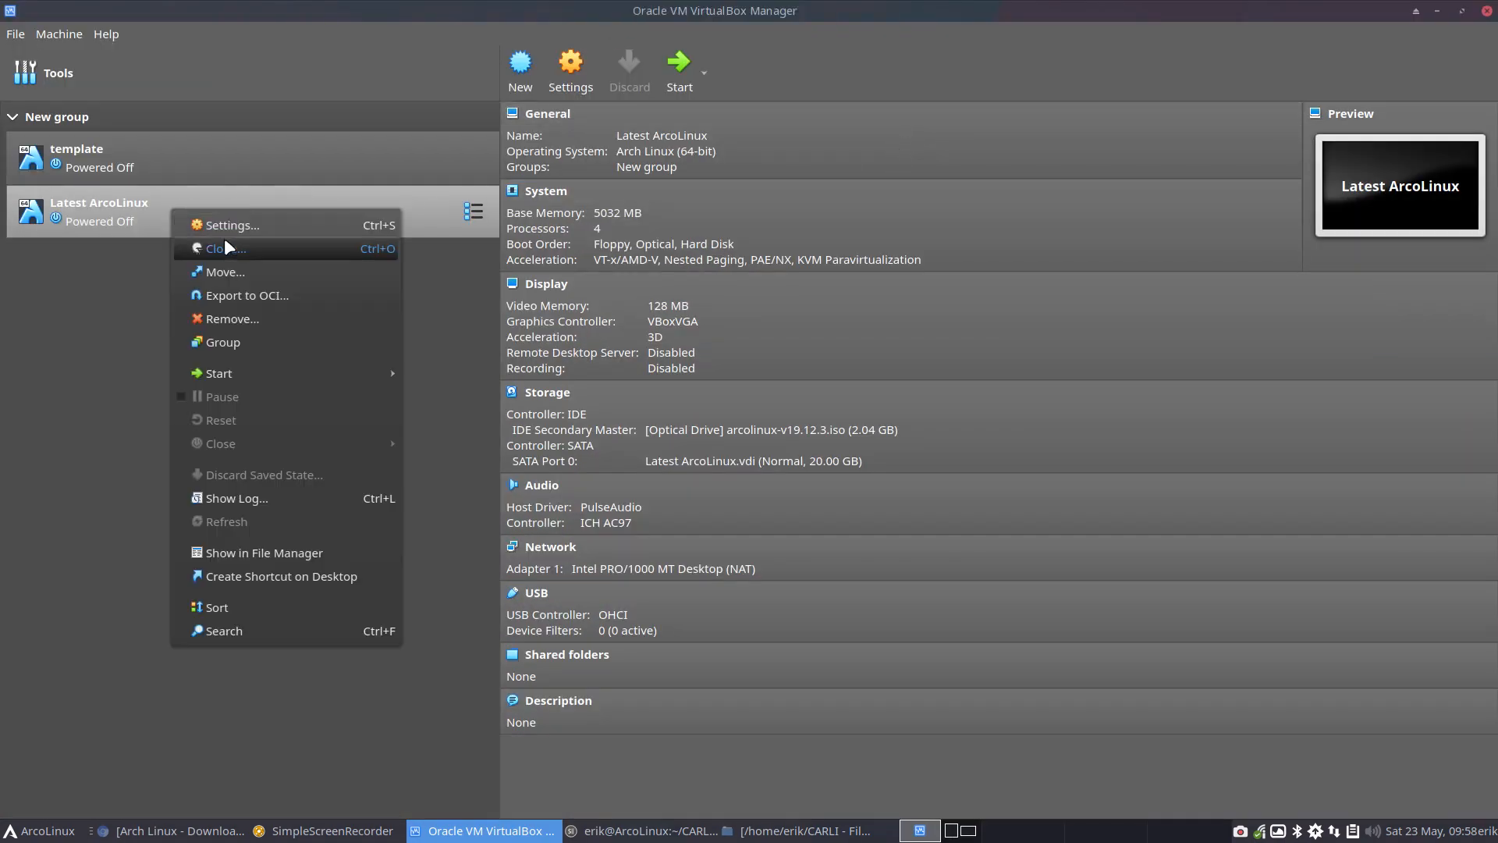
{"action": "left_click", "coordinate": [251, 319]}
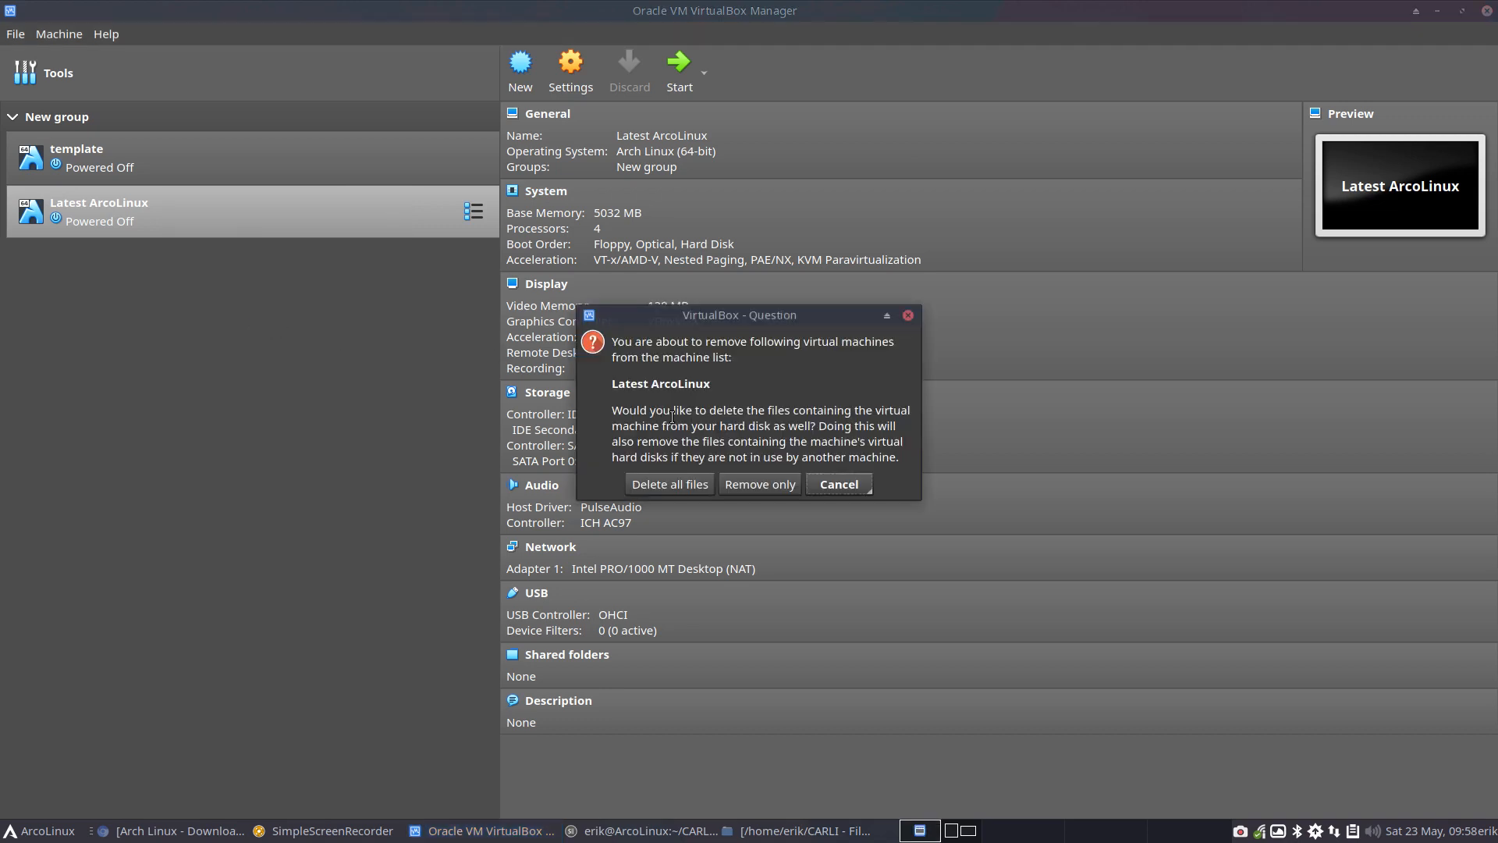
{"action": "left_click", "coordinate": [677, 484]}
Clone the template virtual machine as a full clone named Arch Linux, and close VirtualBox
{"action": "right_click", "coordinate": [125, 165]}
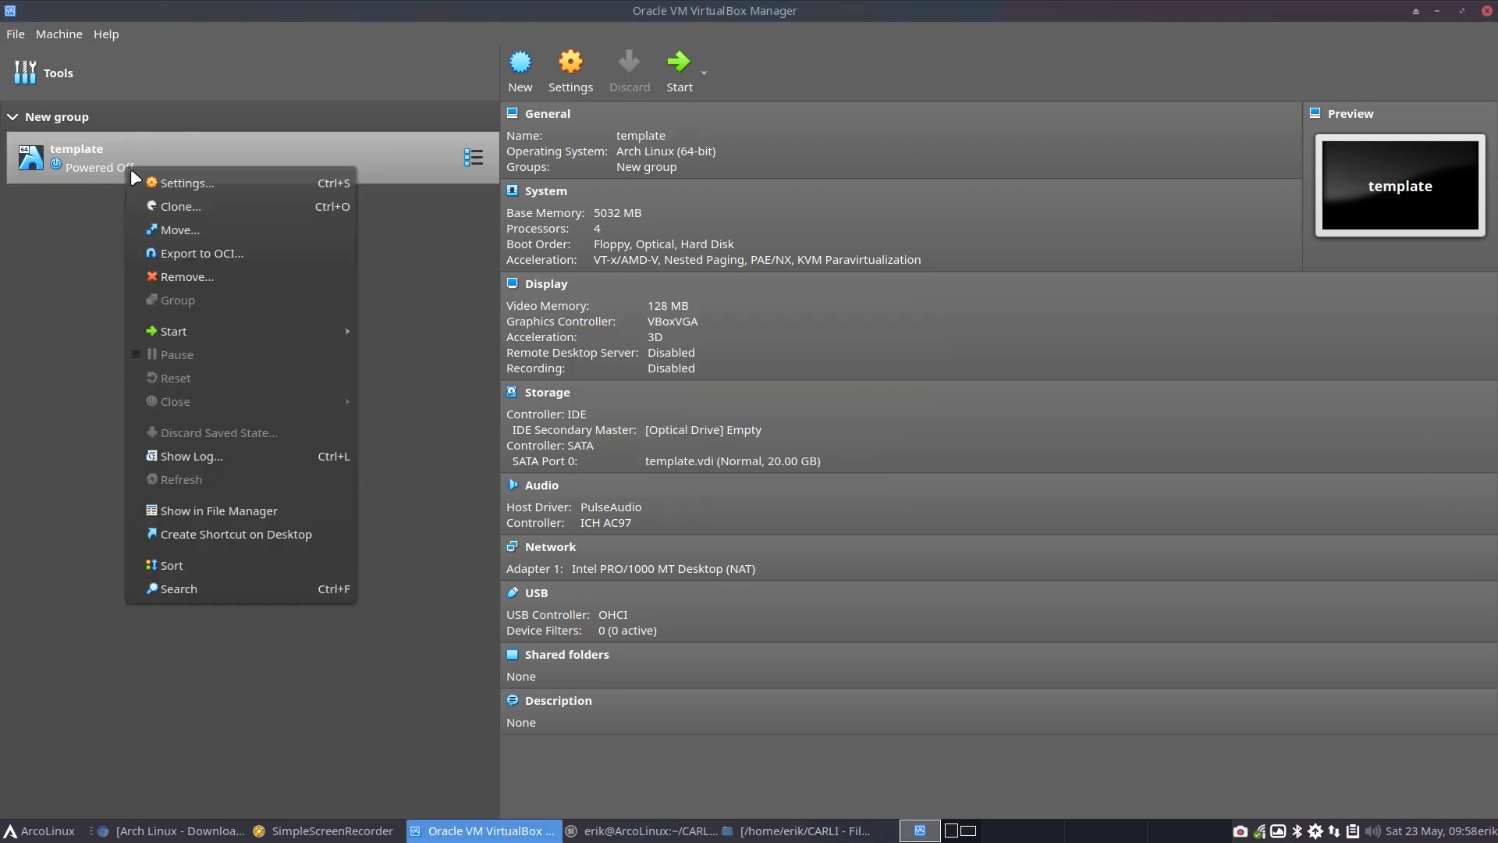
{"action": "left_click", "coordinate": [186, 208]}
{"action": "type", "text": "Ar"}
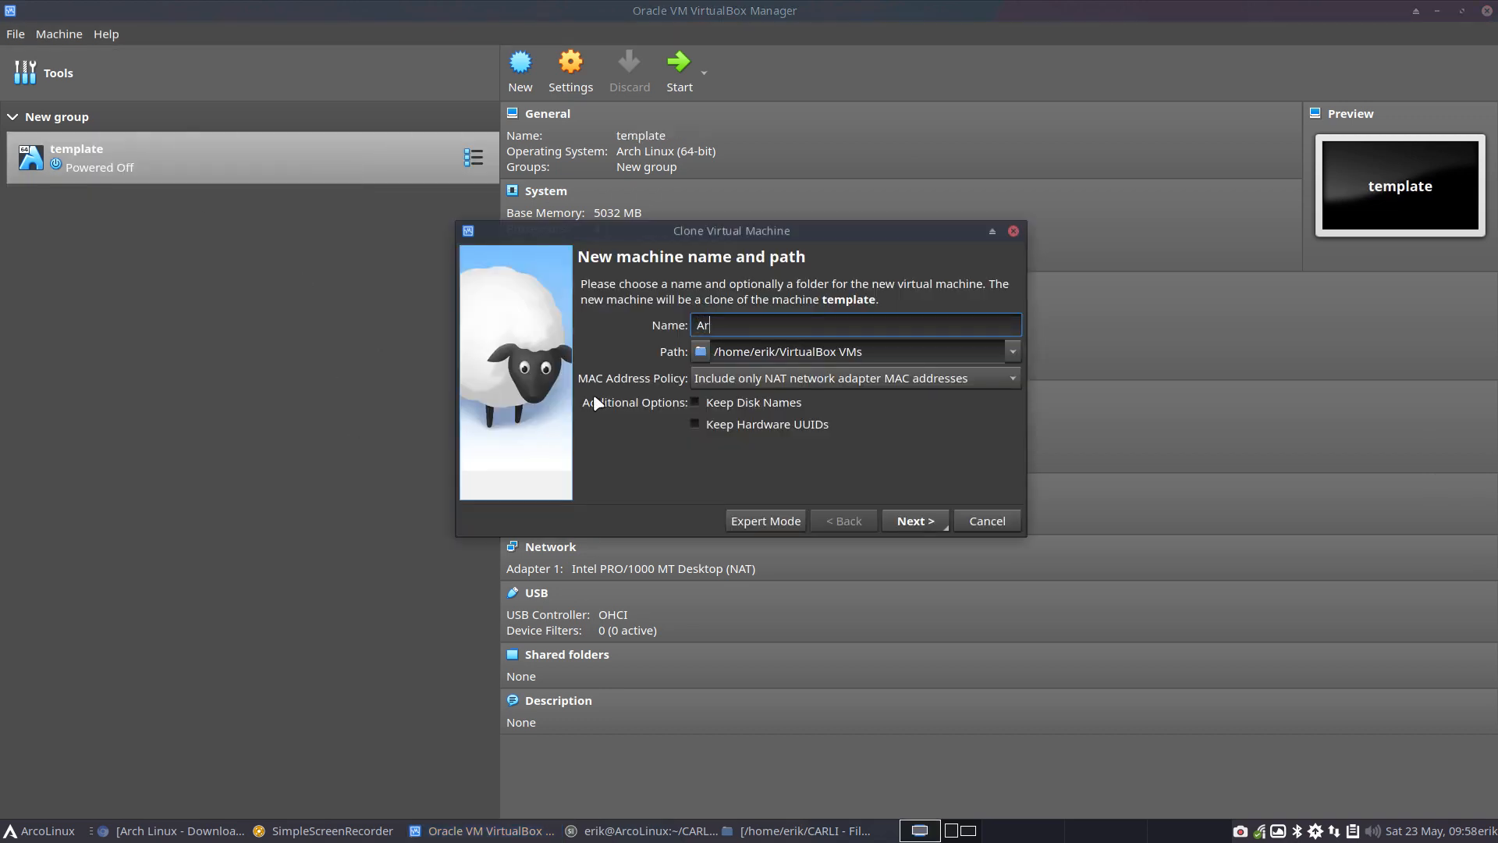
{"action": "type", "text": "coLinux"}
{"action": "key", "text": "Return"}
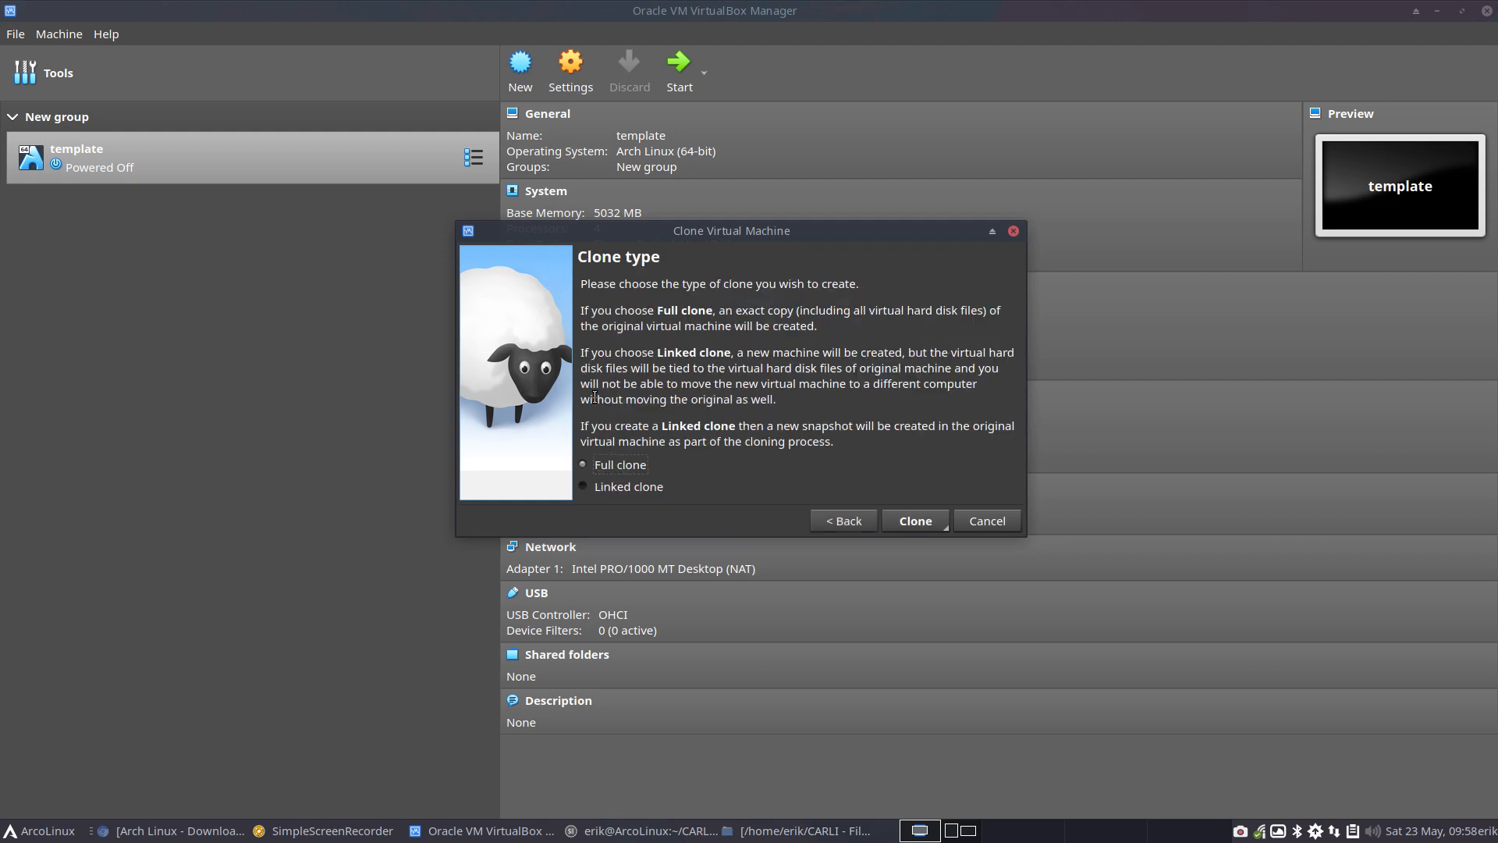
{"action": "left_click", "coordinate": [912, 518]}
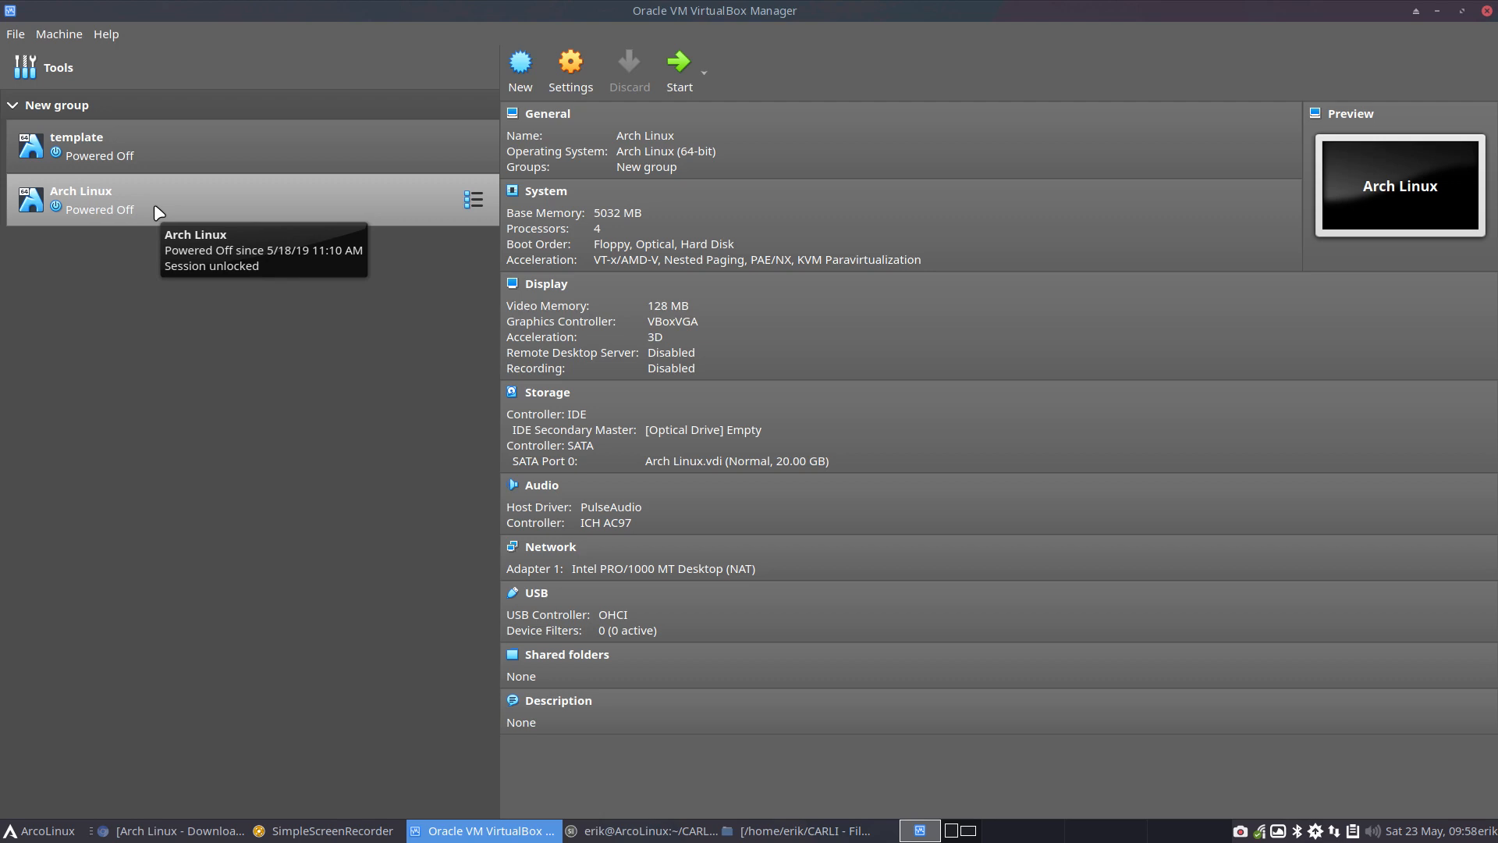
{"action": "left_click", "coordinate": [1487, 11]}
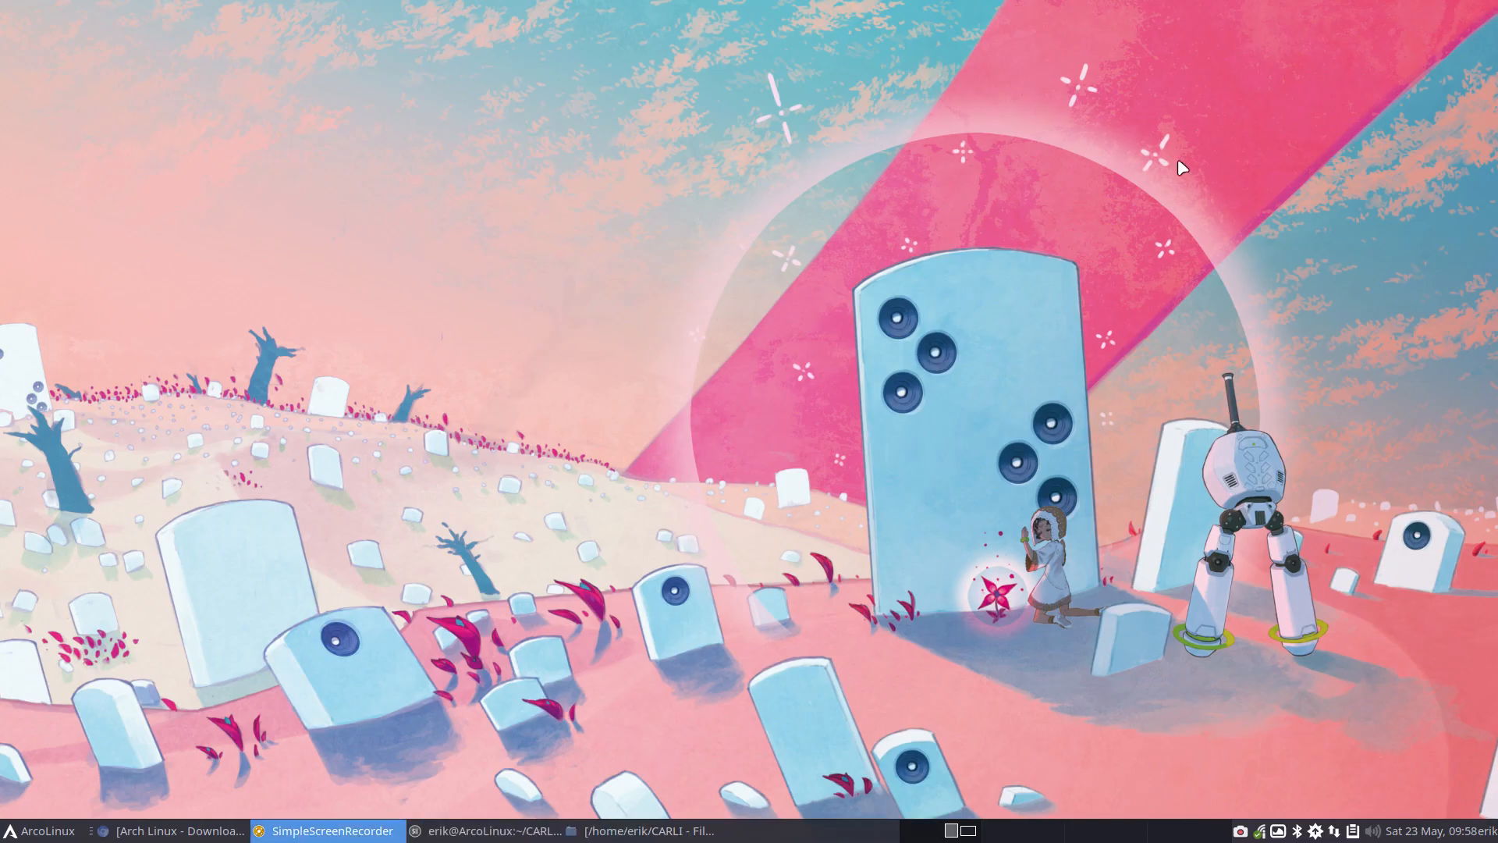
Switch to the file manager, mount archlinux-2020.05.01-x86_64.iso from Downloads, and open the ARCH_202005 volume
{"action": "left_click", "coordinate": [706, 832]}
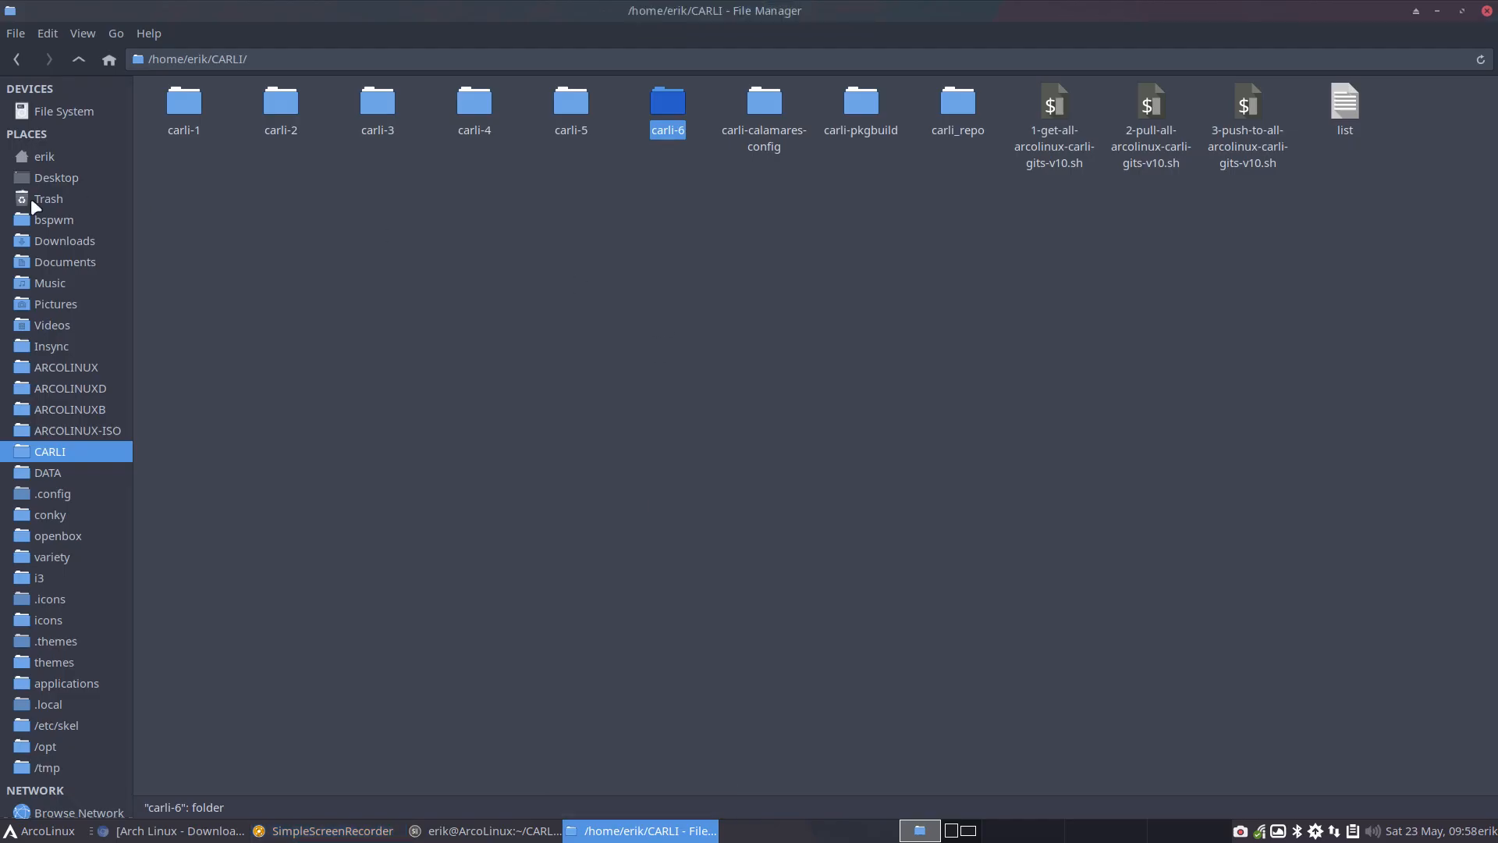
{"action": "left_click", "coordinate": [78, 239]}
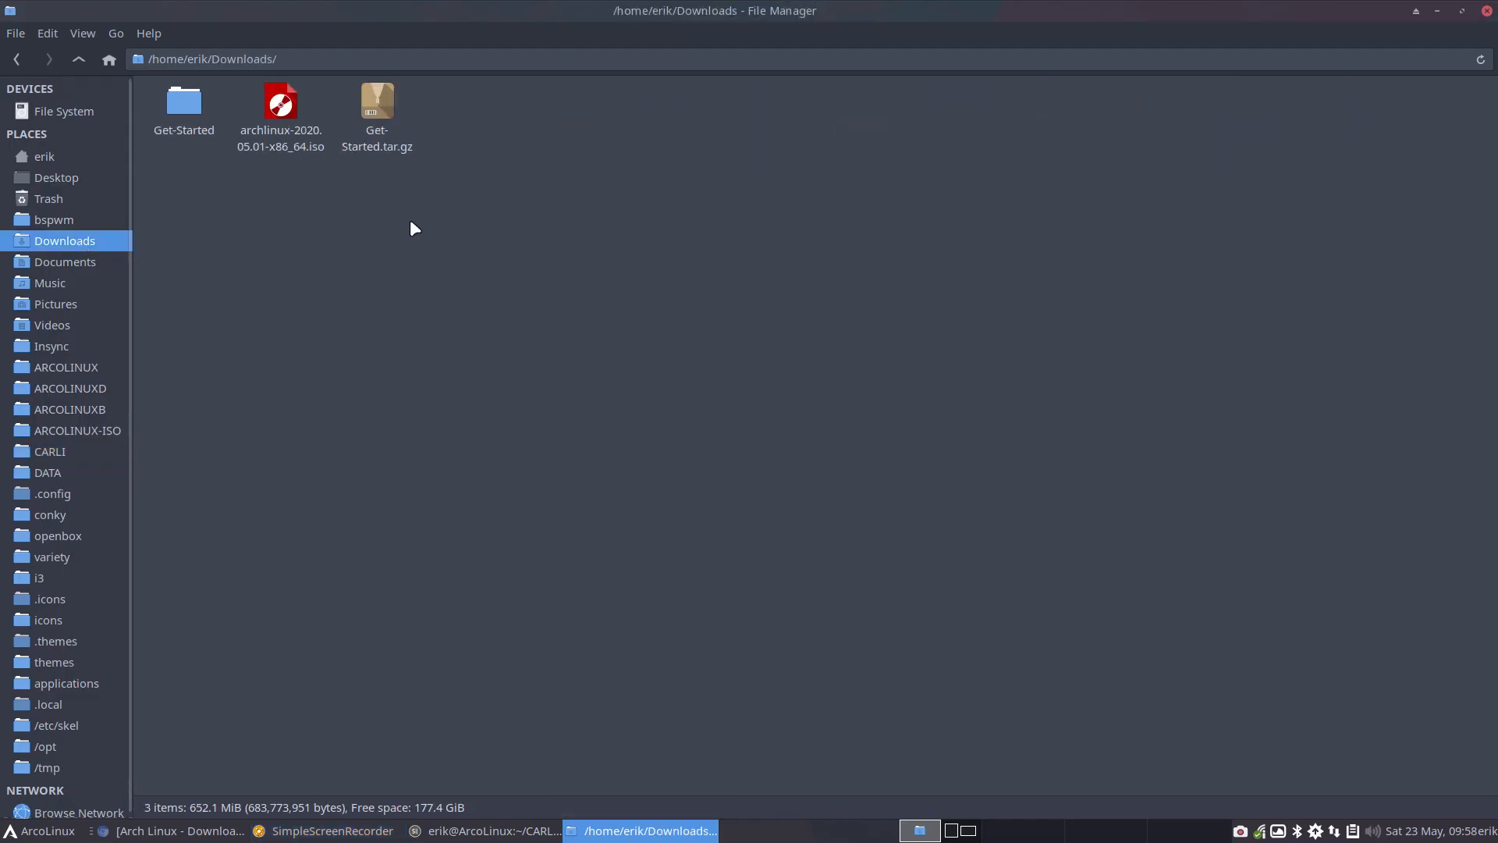
{"action": "double_click", "coordinate": [282, 105]}
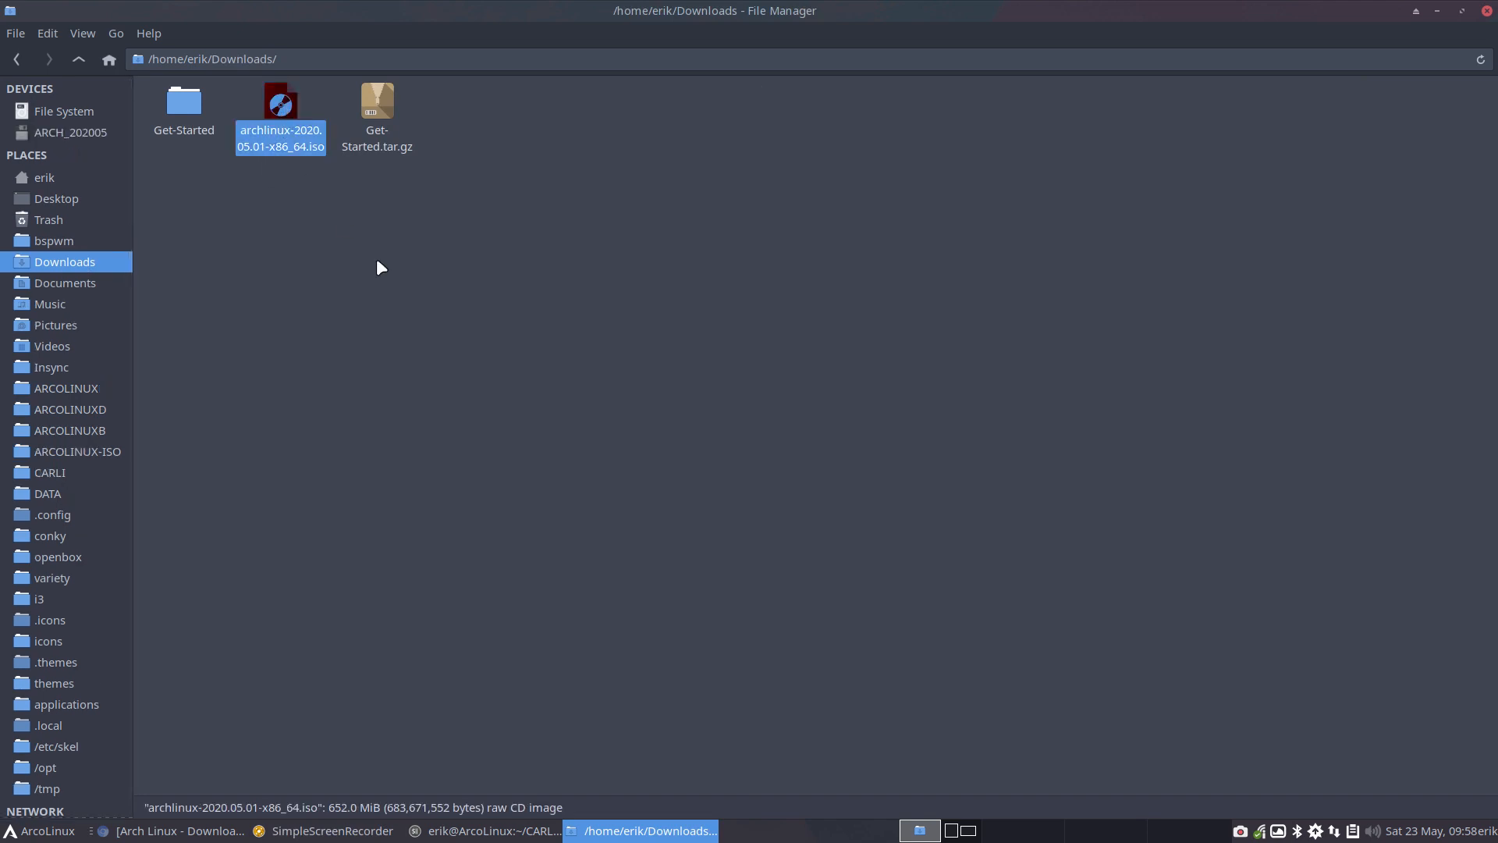
{"action": "left_click", "coordinate": [91, 131]}
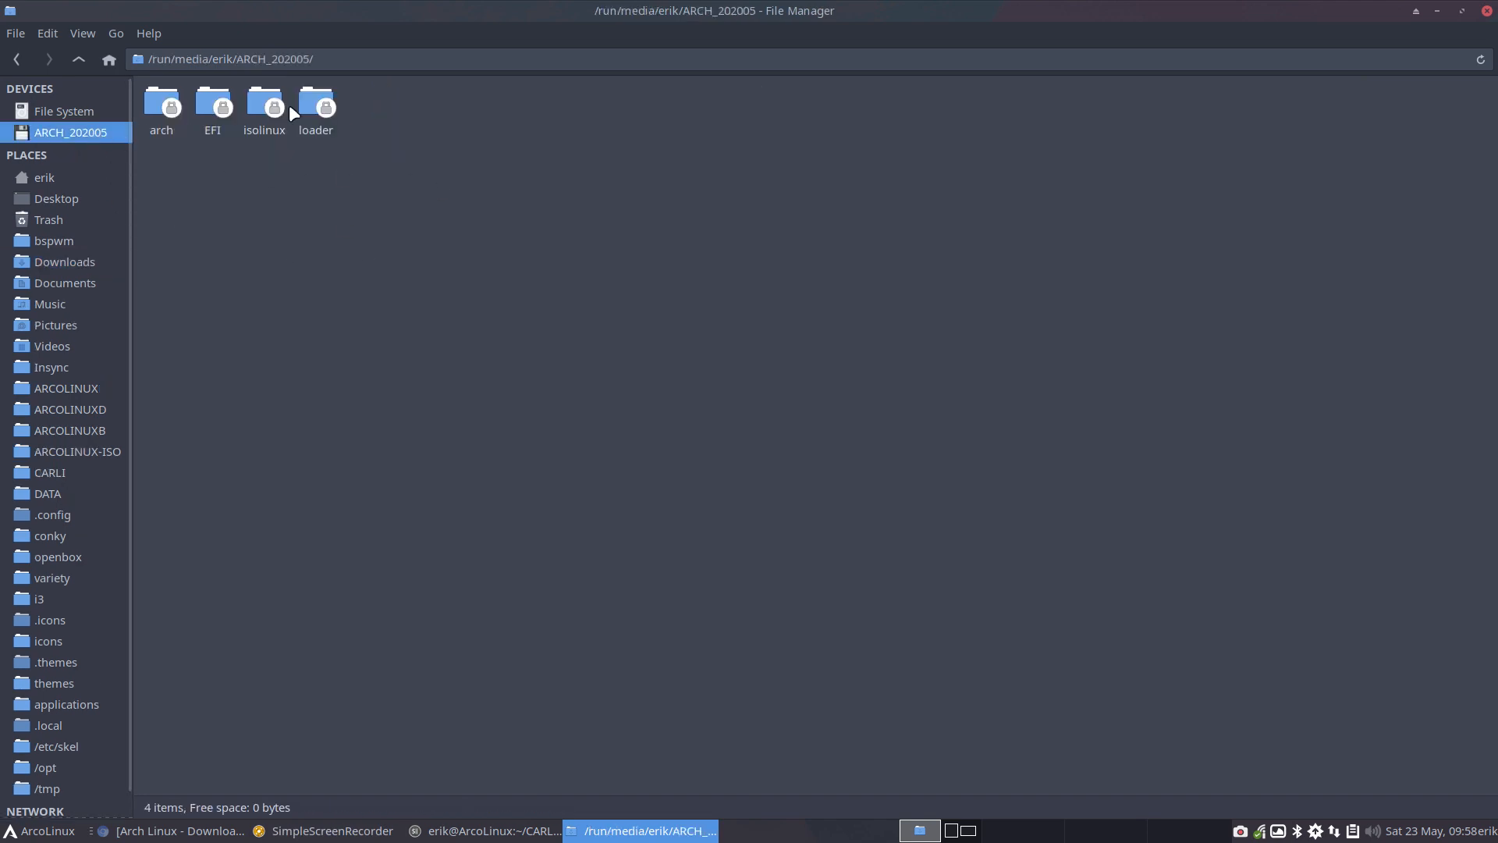
Open pkglist.x86_64.txt from the volume's arch folder, look through the package list, and close the text editor
{"action": "double_click", "coordinate": [161, 105]}
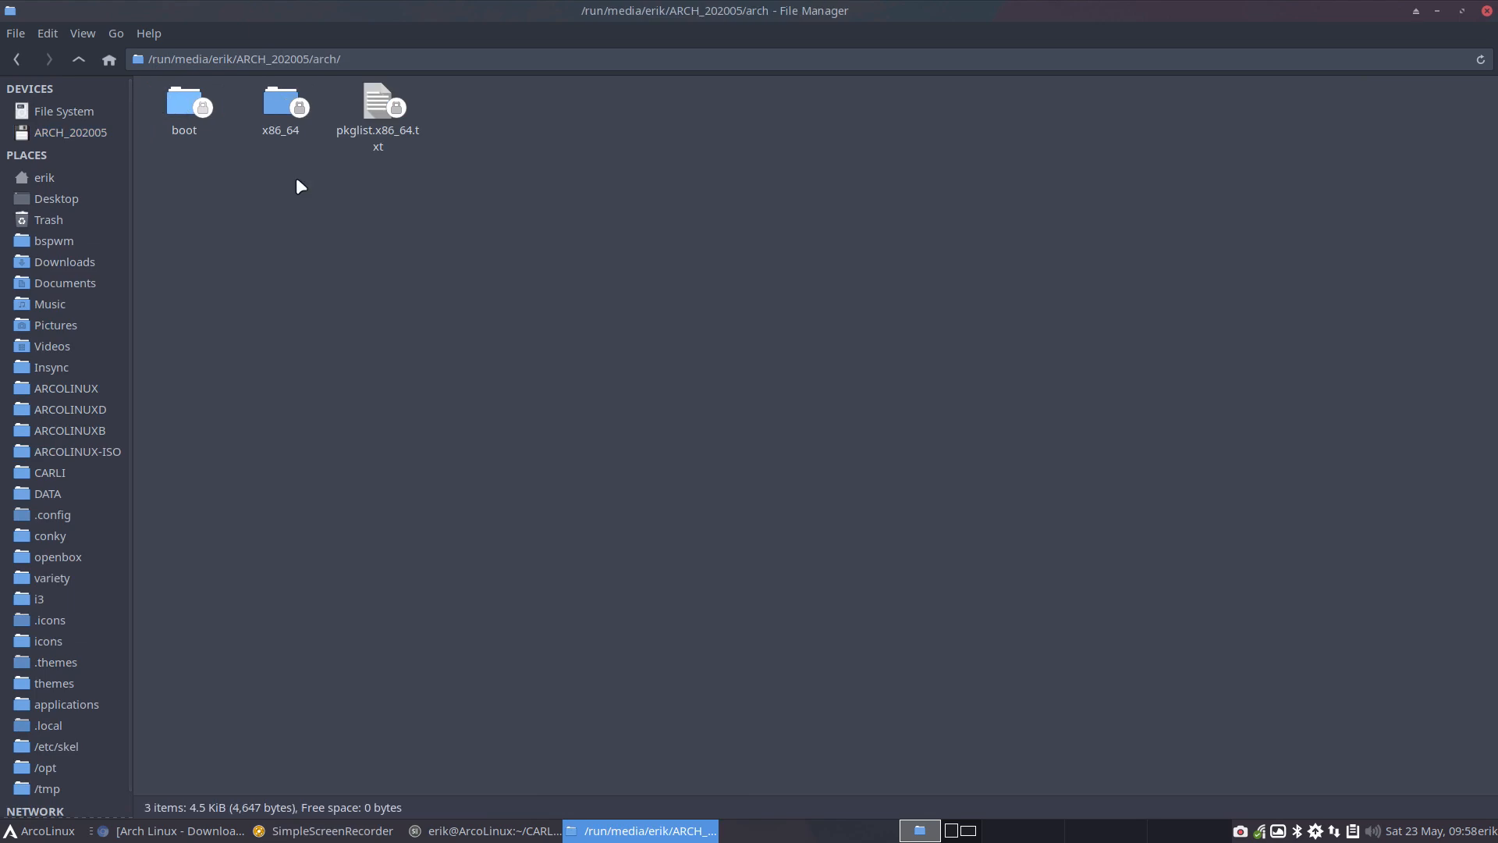
{"action": "double_click", "coordinate": [375, 117]}
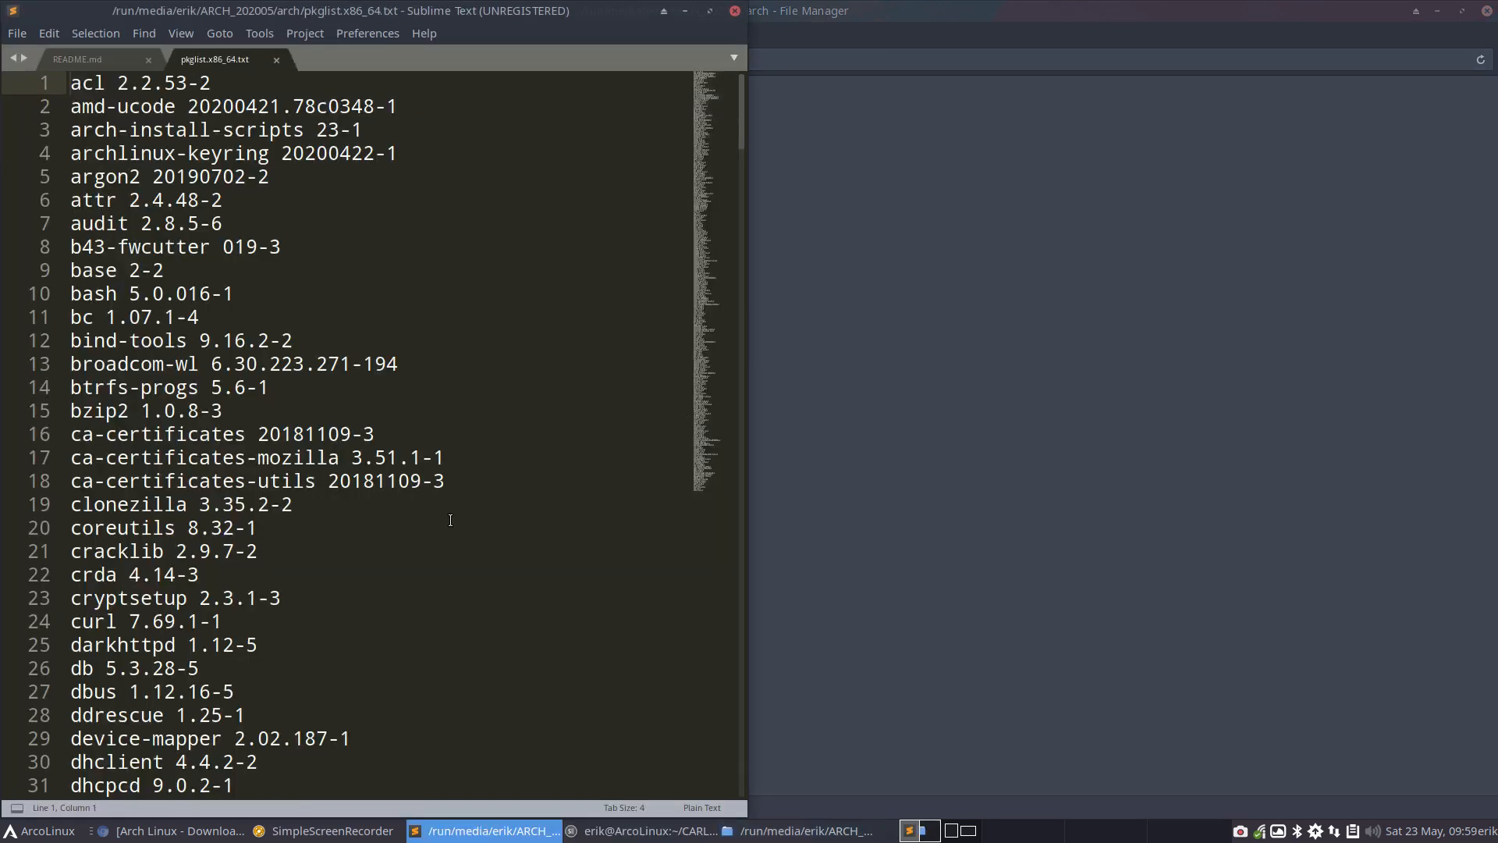
{"action": "scroll", "coordinate": [451, 519], "scroll_direction": "down", "scroll_amount": 20}
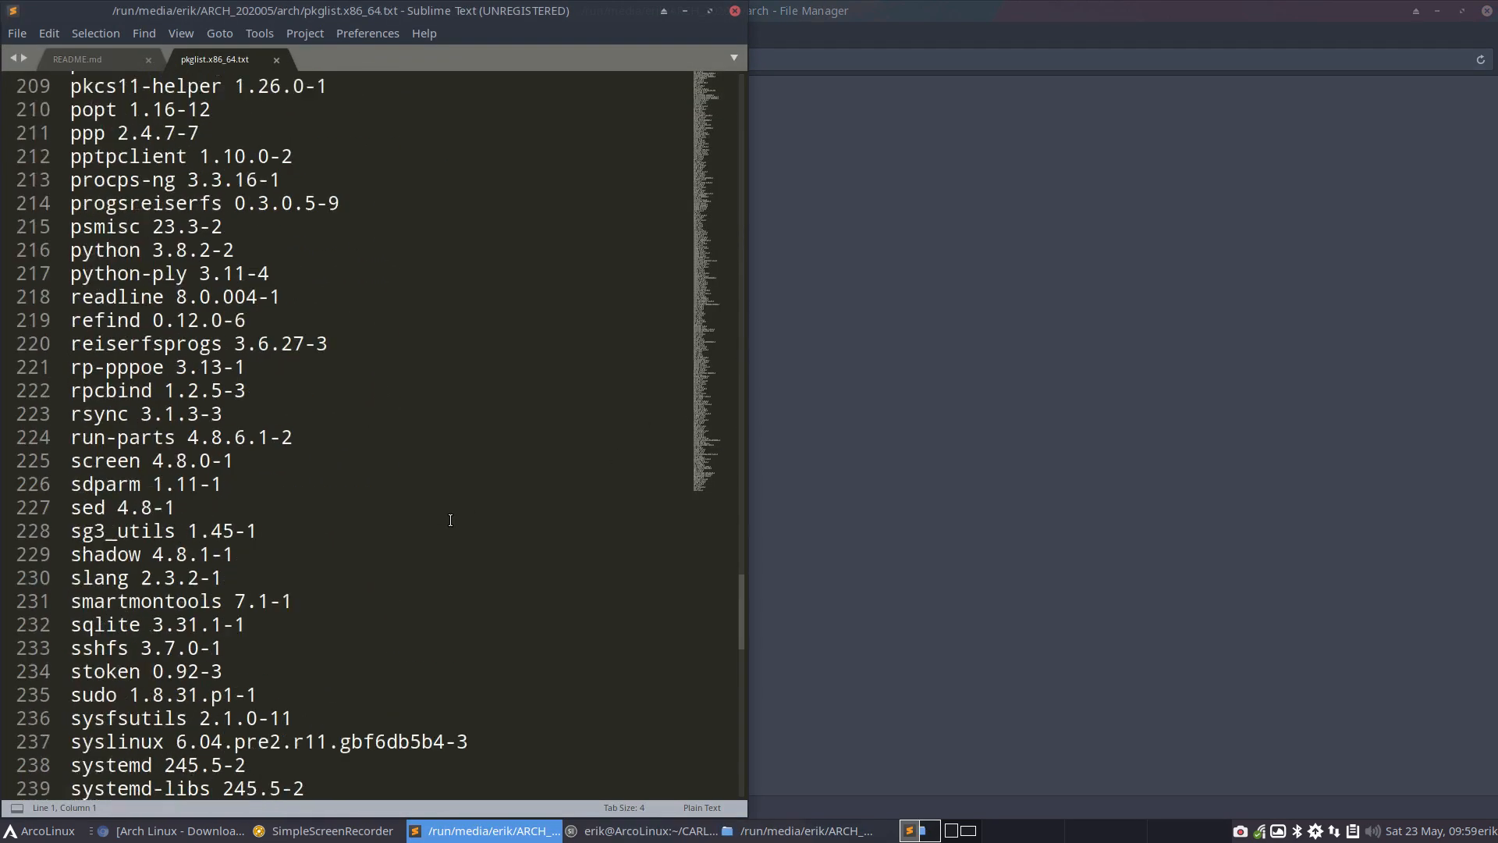
{"action": "scroll", "coordinate": [450, 520], "scroll_direction": "down", "scroll_amount": 20}
{"action": "scroll", "coordinate": [451, 519], "scroll_direction": "up", "scroll_amount": 8}
{"action": "scroll", "coordinate": [450, 519], "scroll_direction": "up", "scroll_amount": 5}
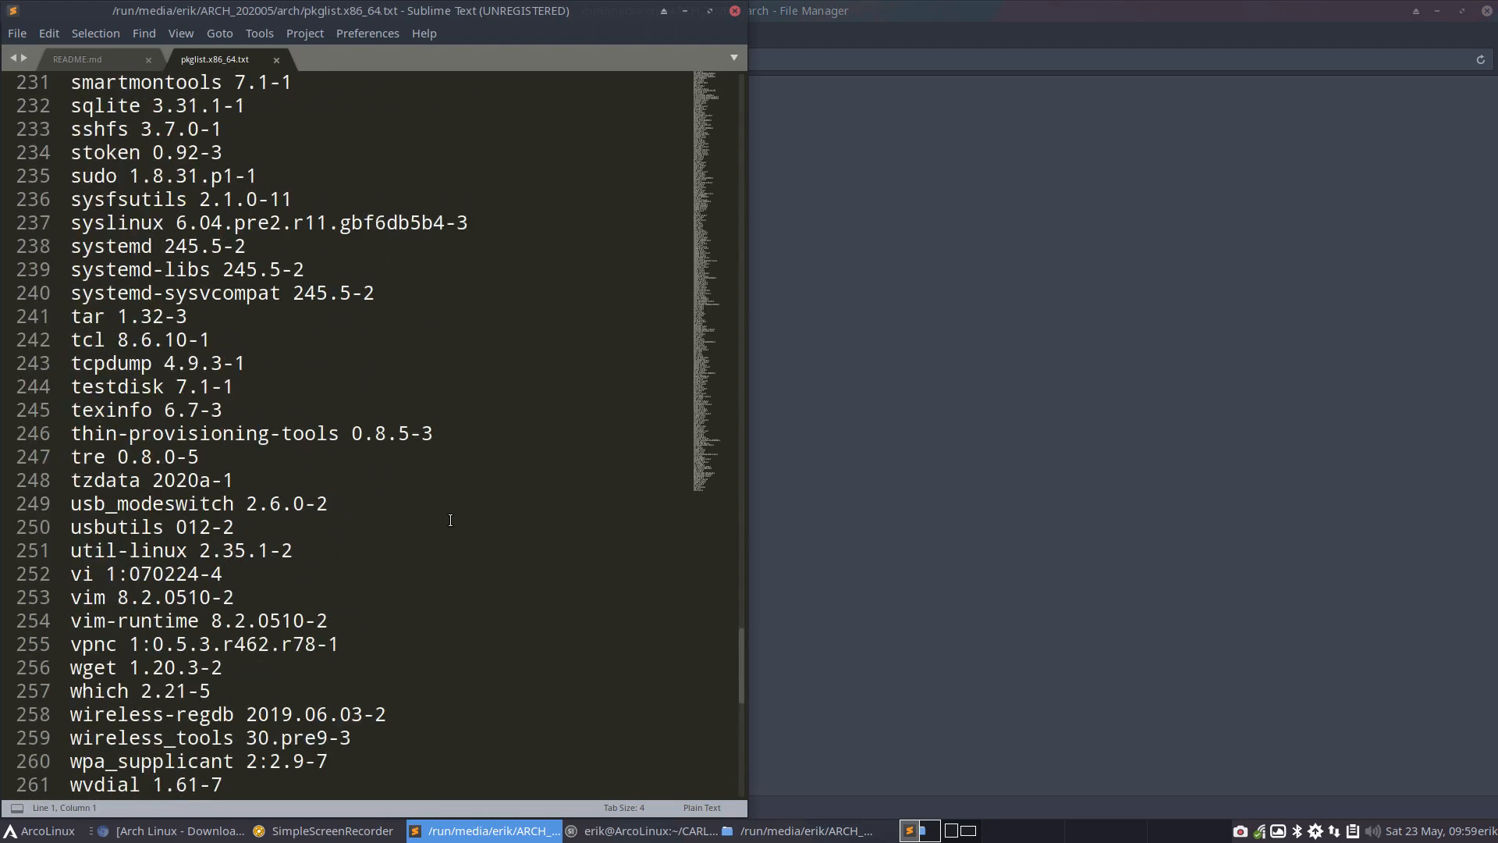
{"action": "scroll", "coordinate": [450, 520], "scroll_direction": "up", "scroll_amount": 20}
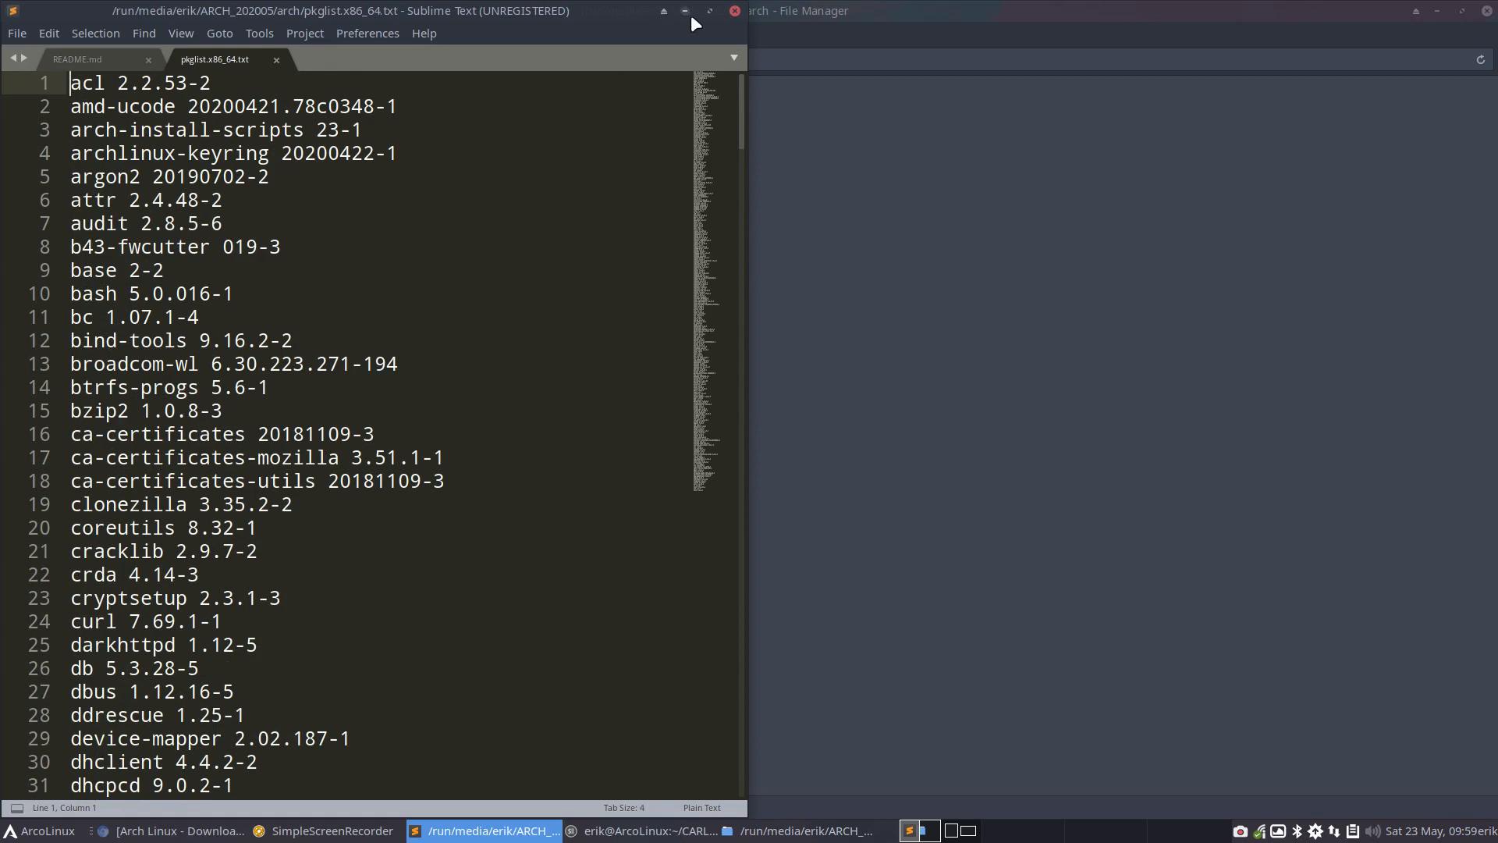
{"action": "left_click", "coordinate": [735, 11]}
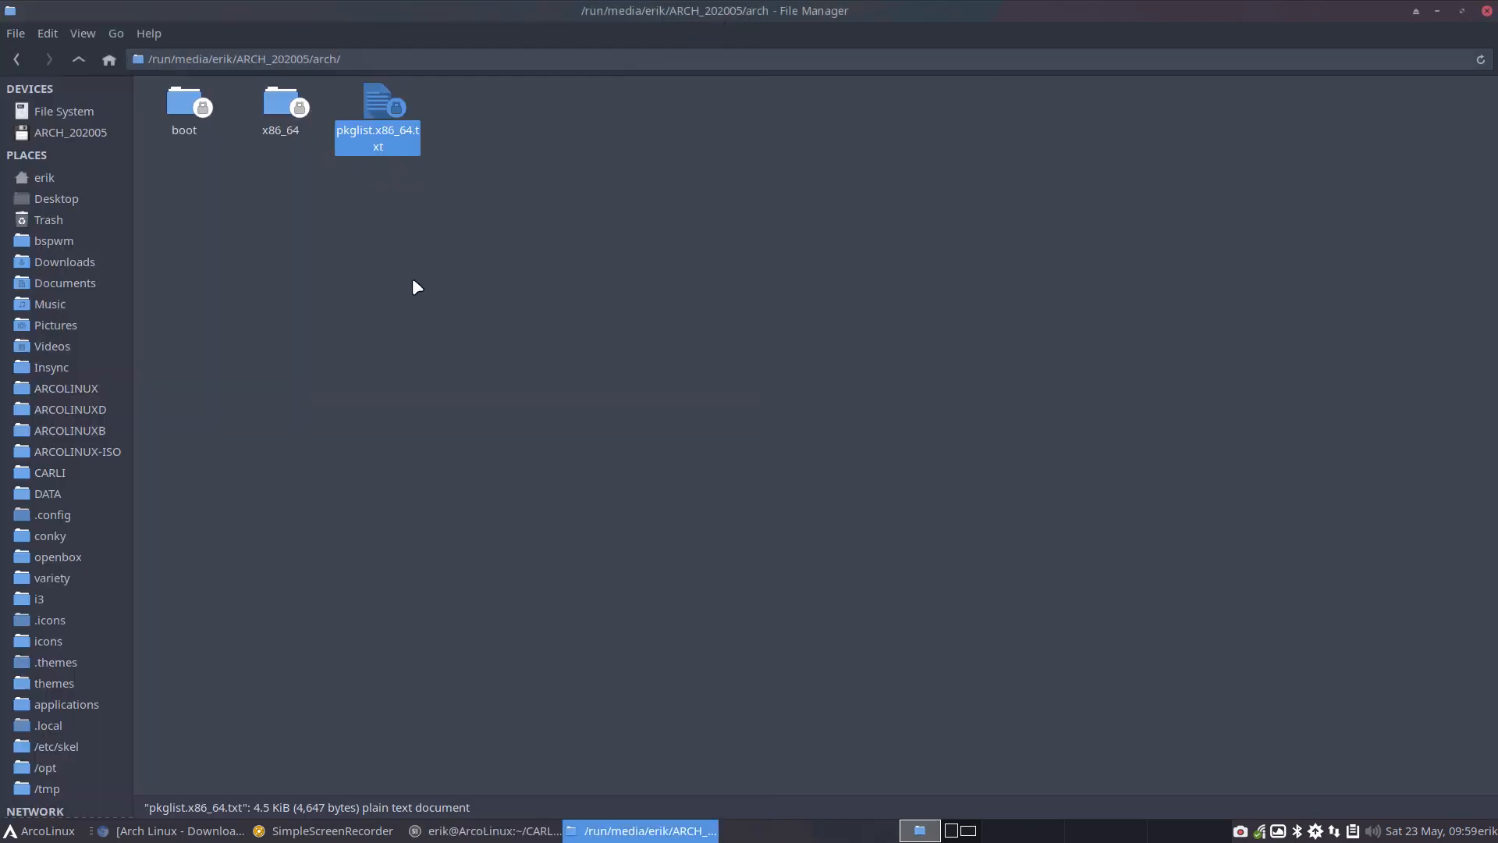
Copy pkglist.x86_64.txt from the mounted ISO's arch folder to the Desktop folder
{"action": "left_click_drag", "start_coordinate": [376, 101], "coordinate": [74, 200]}
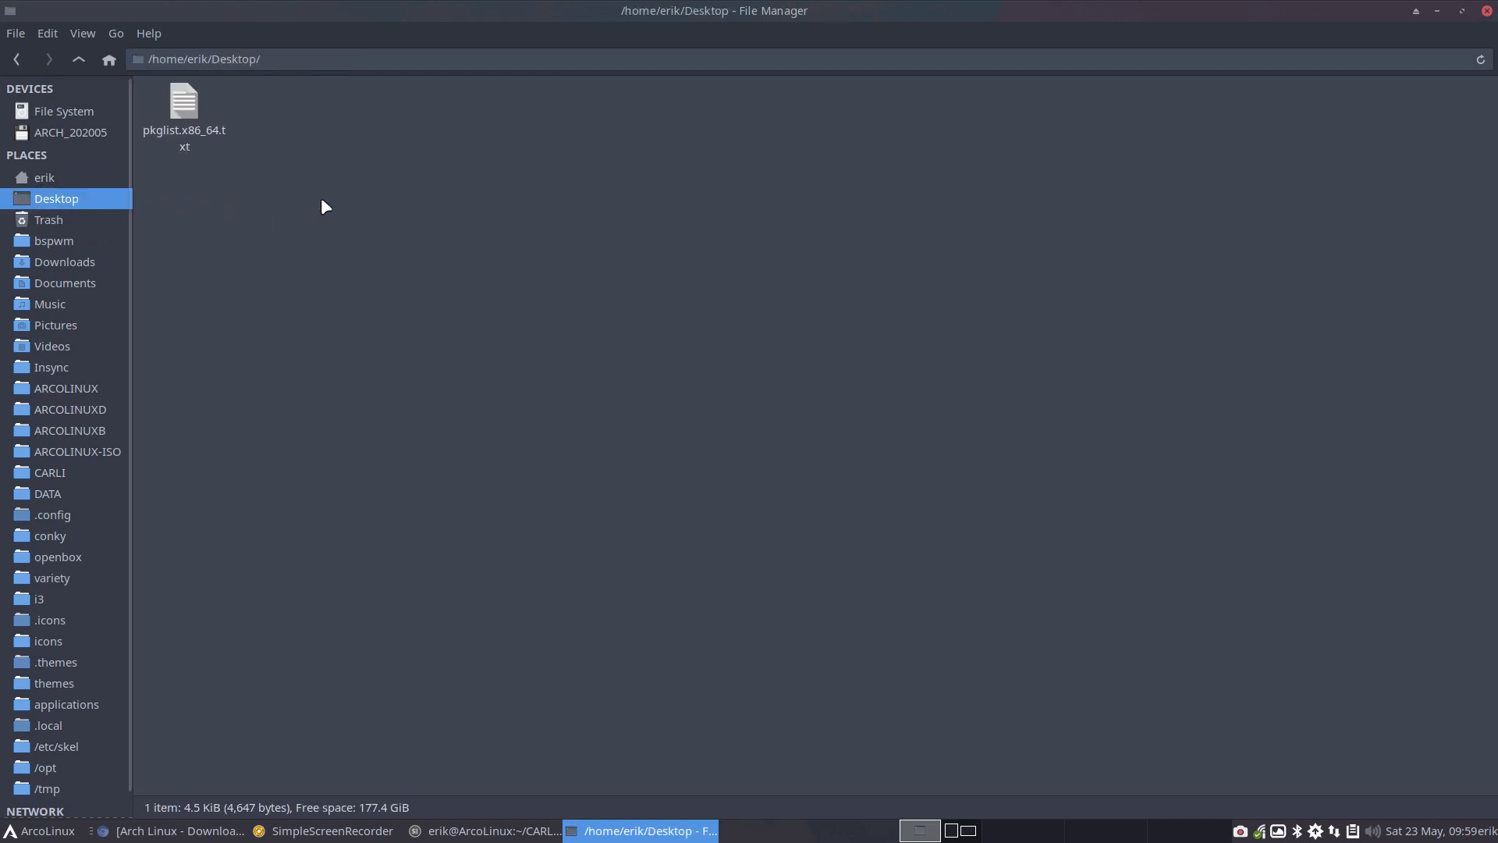
{"action": "left_click", "coordinate": [173, 130]}
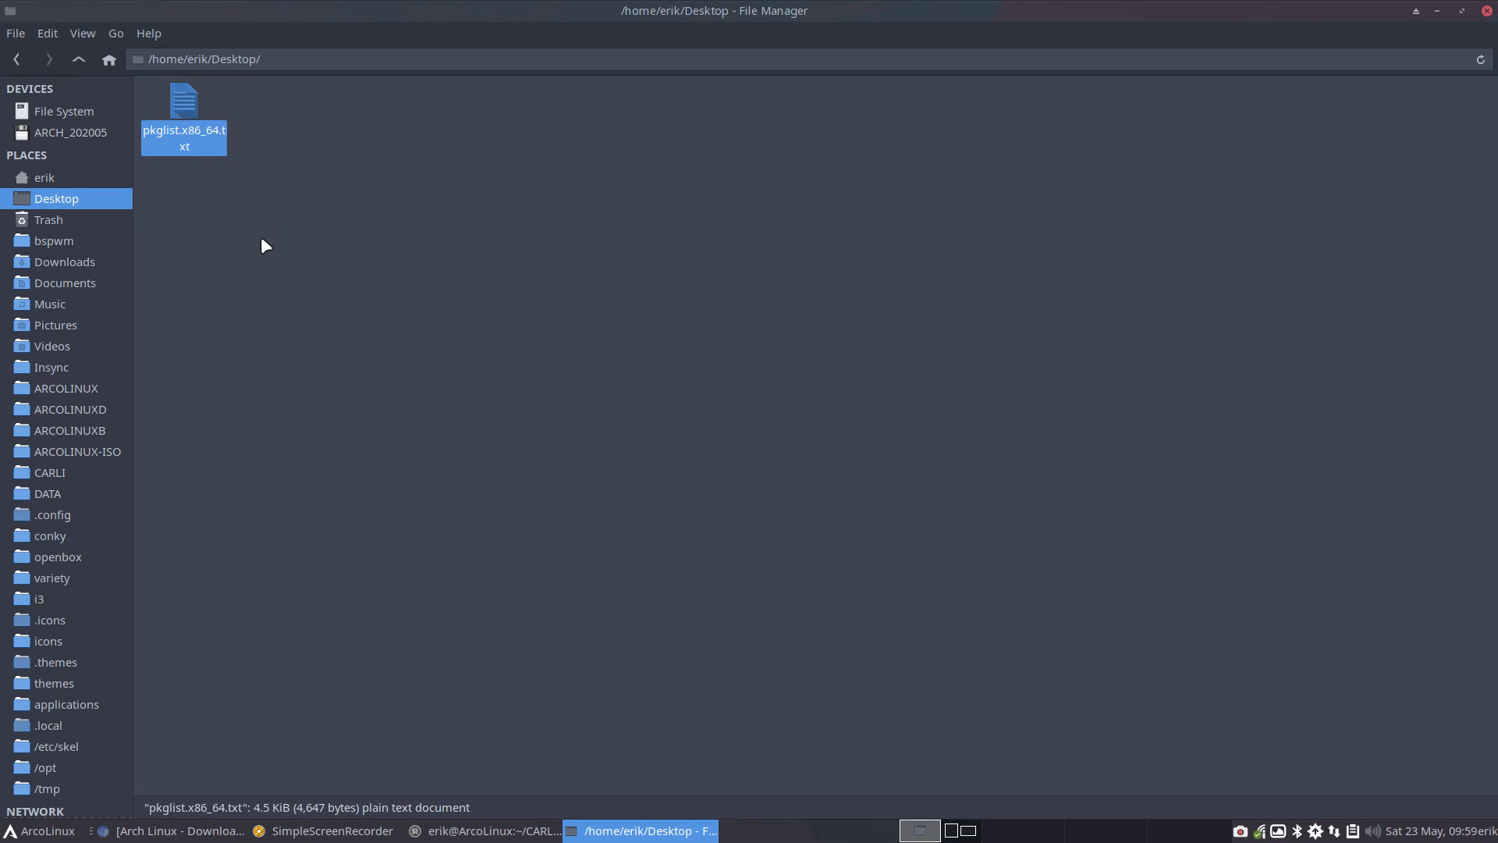
{"action": "left_click", "coordinate": [1332, 135]}
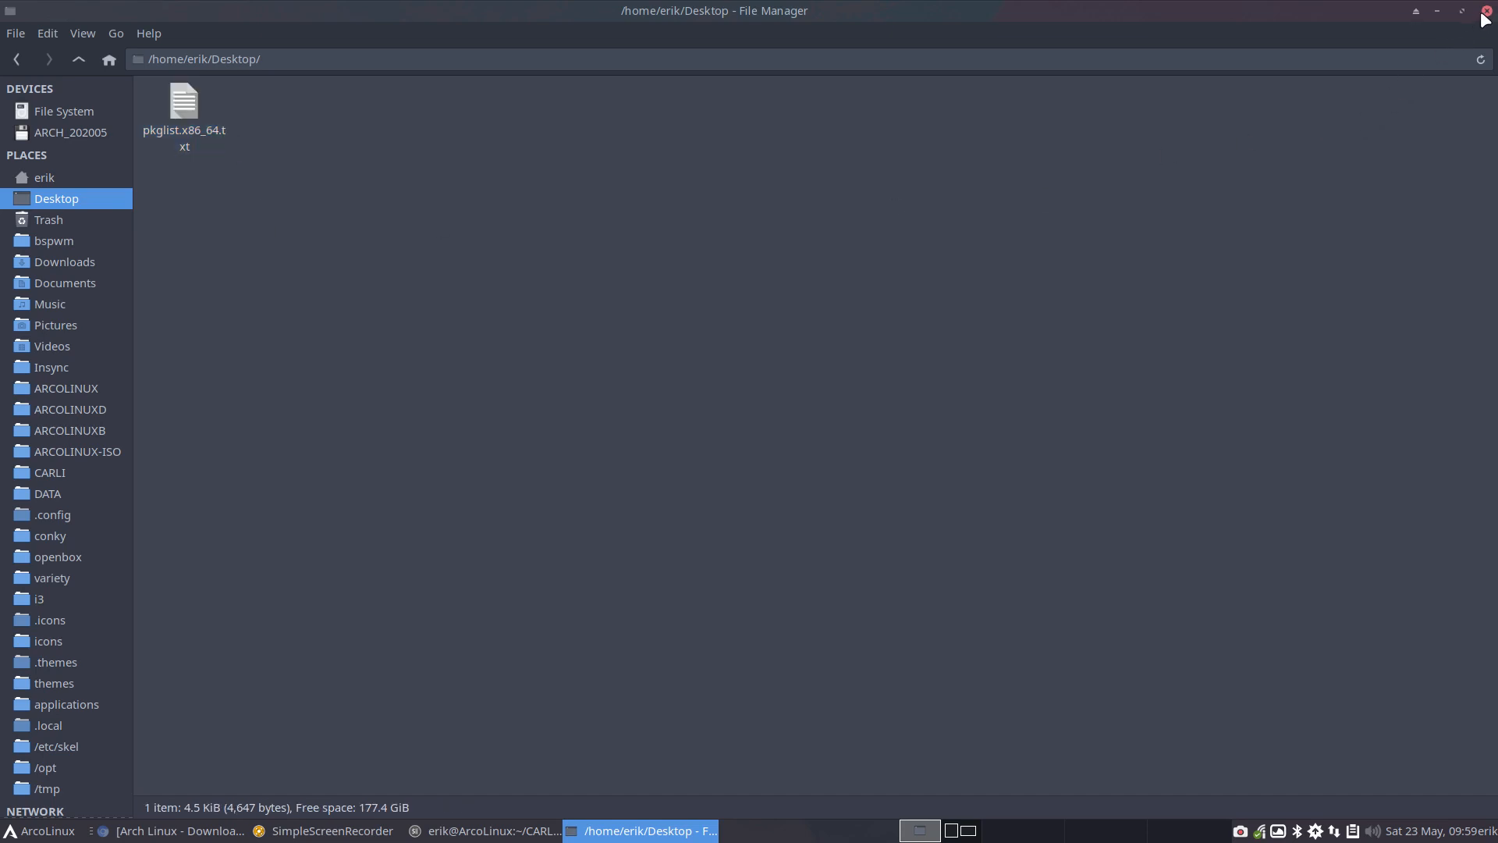
Rename the copied package list on the Desktop as arch-linux-pkglist.x86_64.txt
{"action": "left_click", "coordinate": [184, 92]}
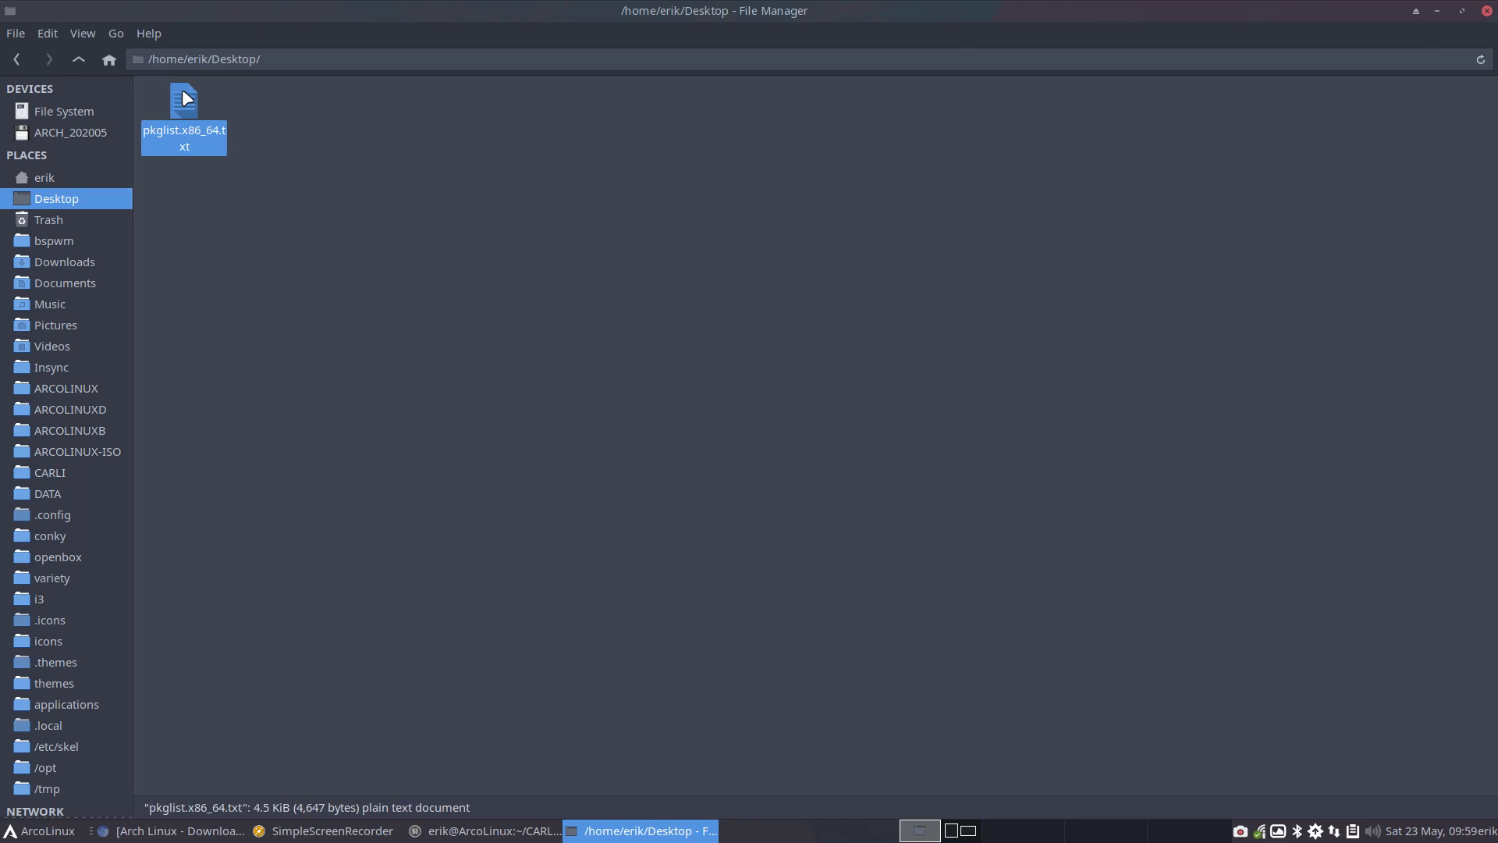
{"action": "key", "text": "F2"}
{"action": "key", "text": "Home"}
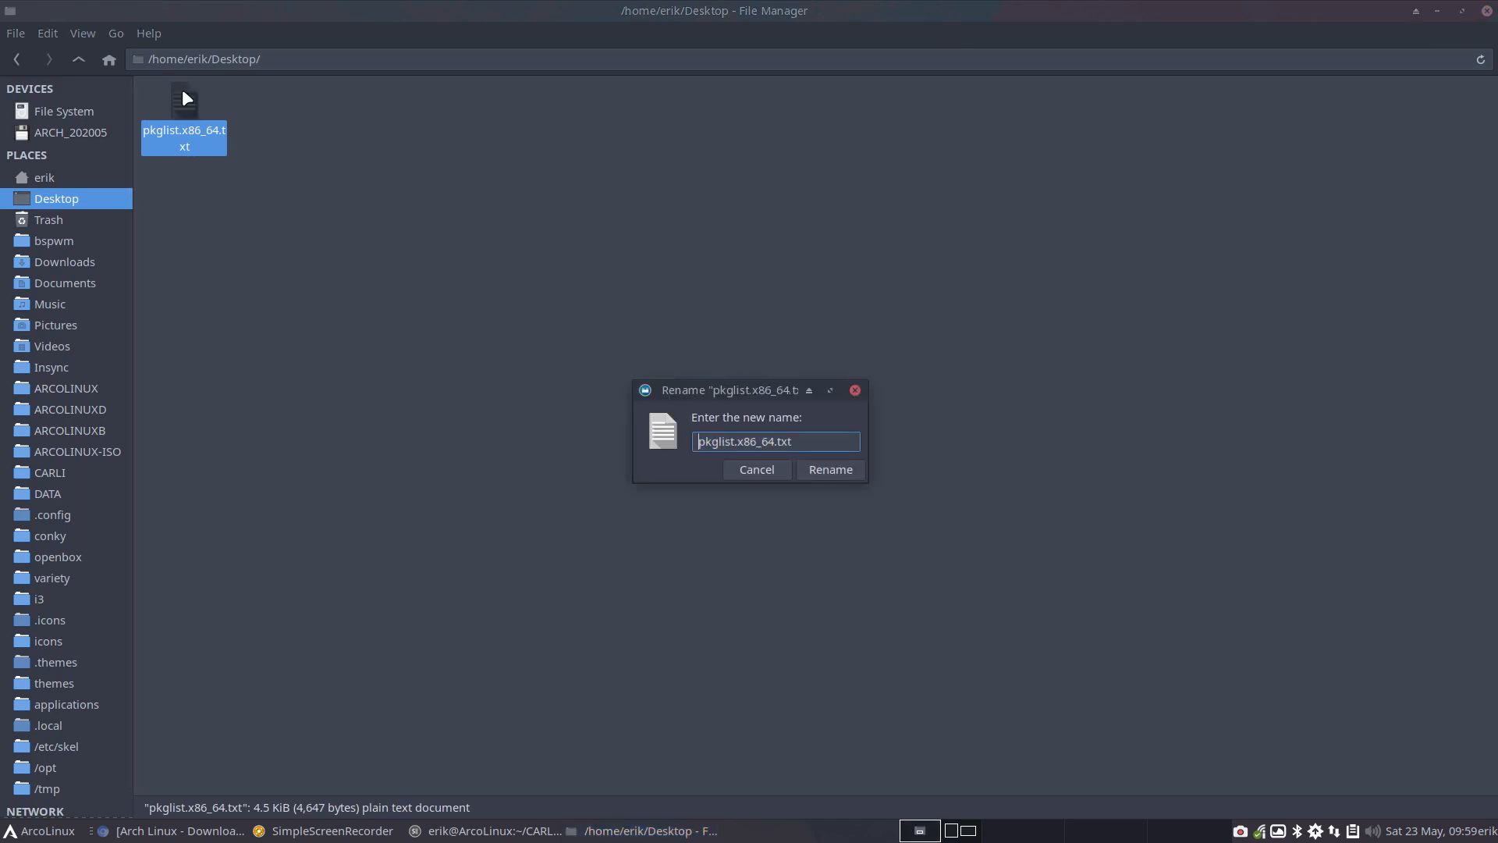
{"action": "type", "text": "arch-linux-"}
{"action": "key", "text": "Return"}
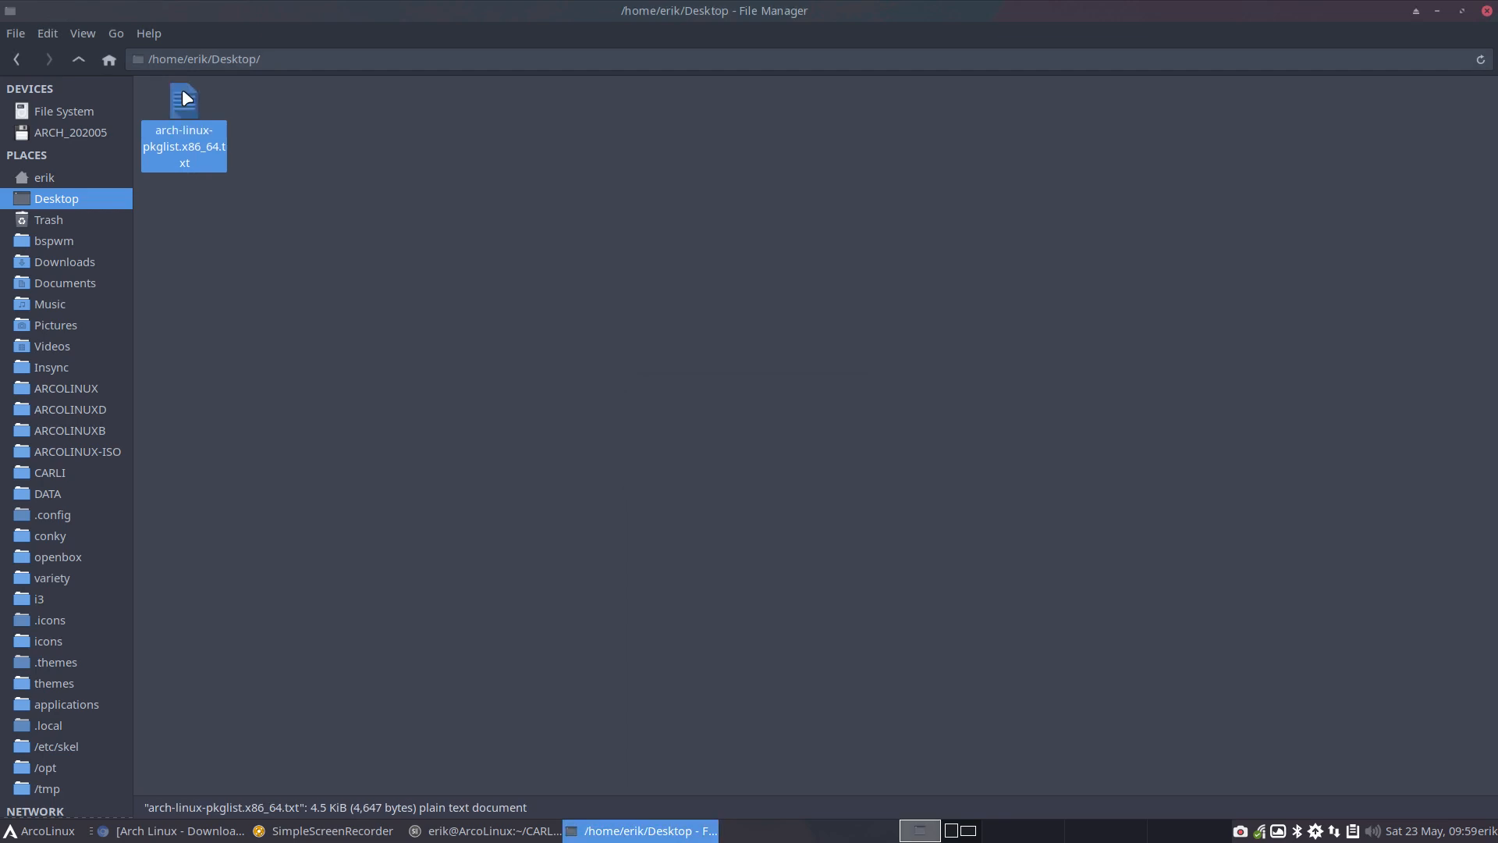
Open the Downloads folder containing the Arch Linux ISO
{"action": "left_click", "coordinate": [78, 260]}
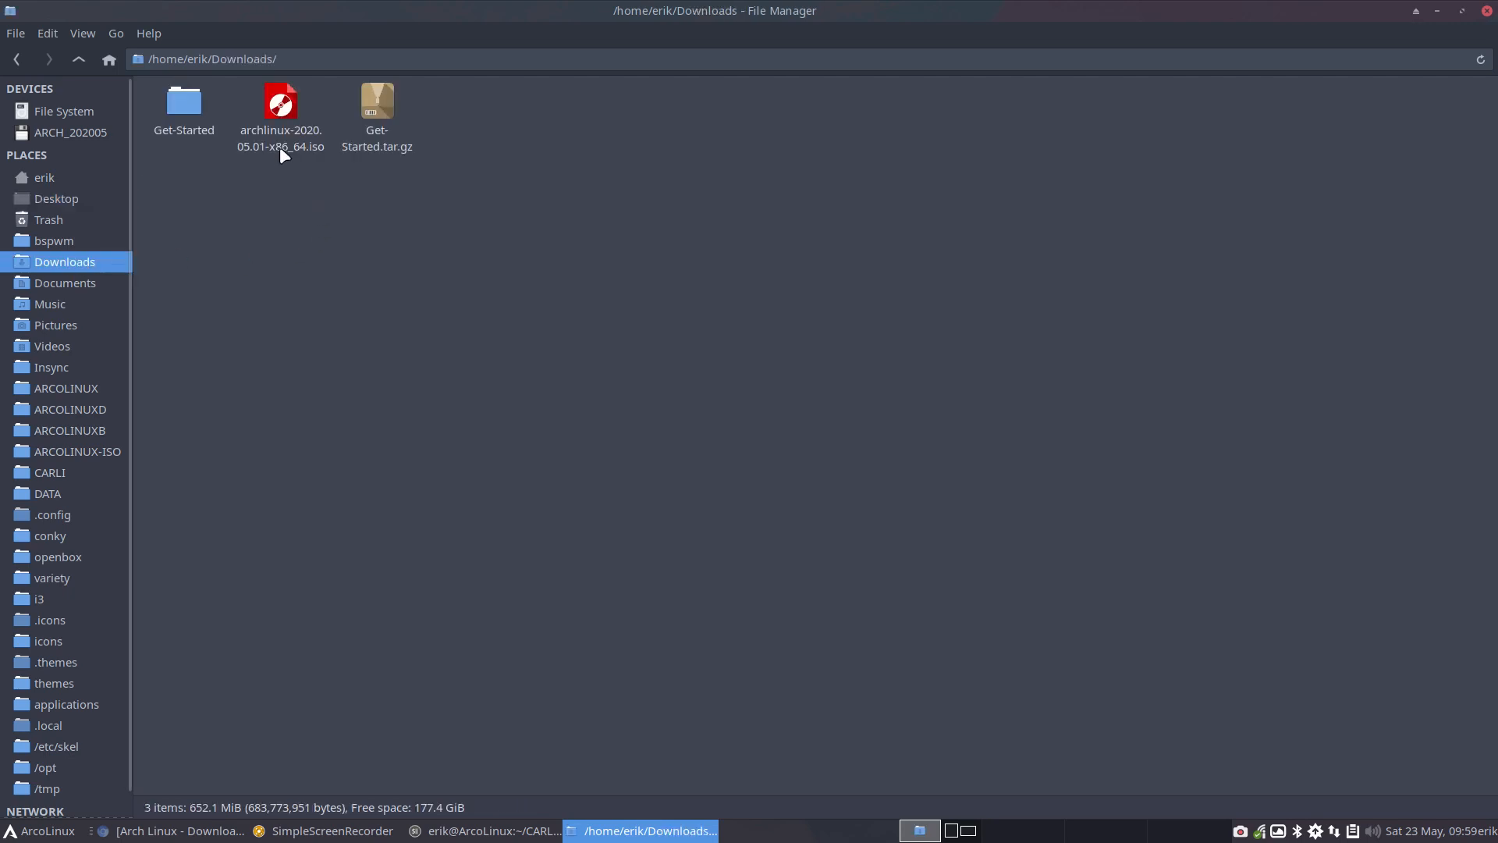
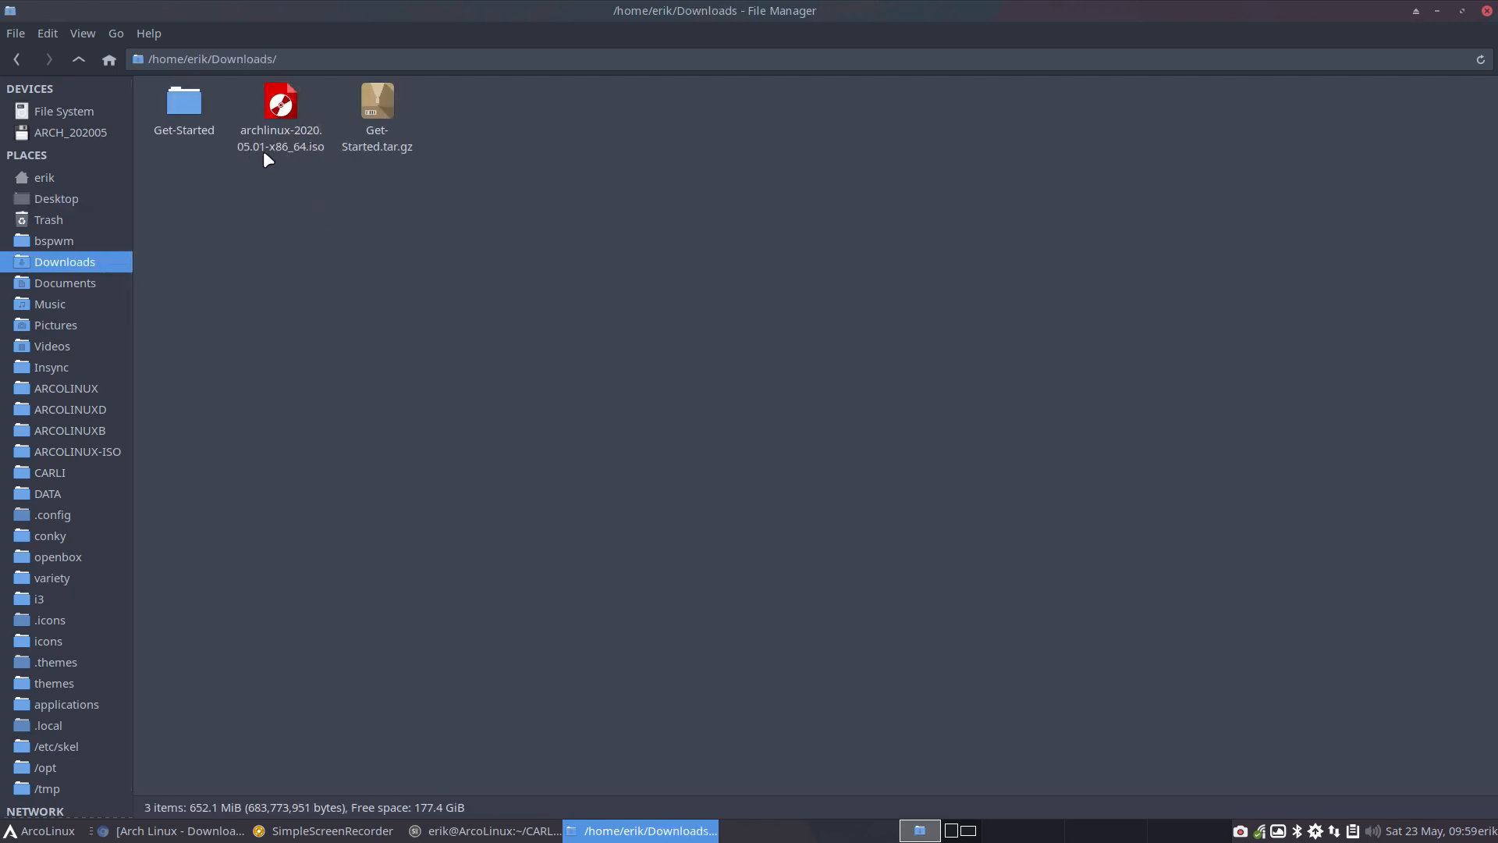
Close the Downloads window, open a new file manager window from the desktop, and look over the contents of CARLI's carli-6 folder
{"action": "left_click", "coordinate": [1489, 14]}
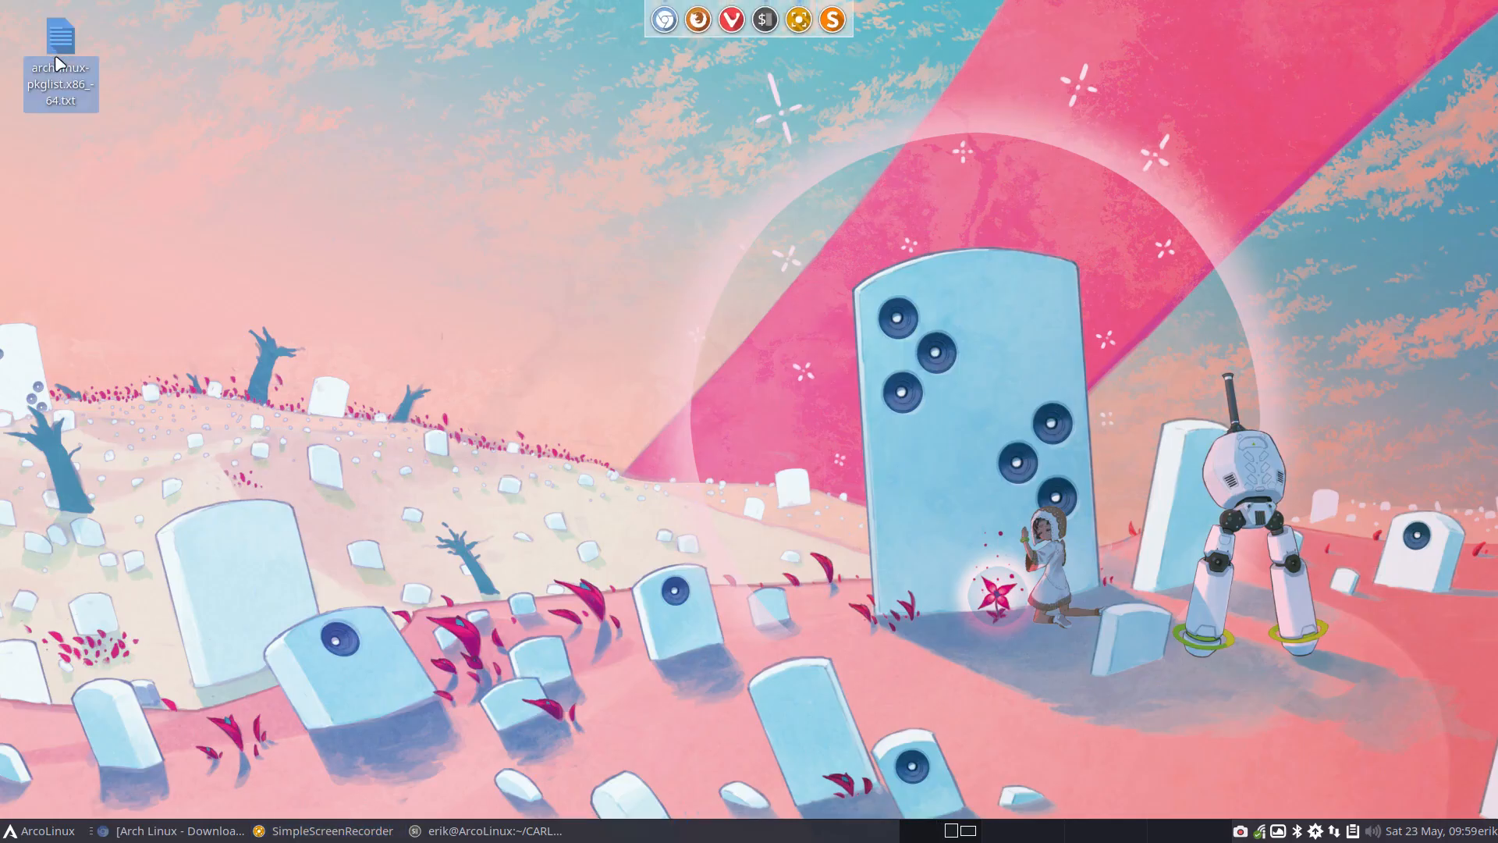
{"action": "mouse_move", "coordinate": [57, 62]}
{"action": "left_click", "coordinate": [531, 384]}
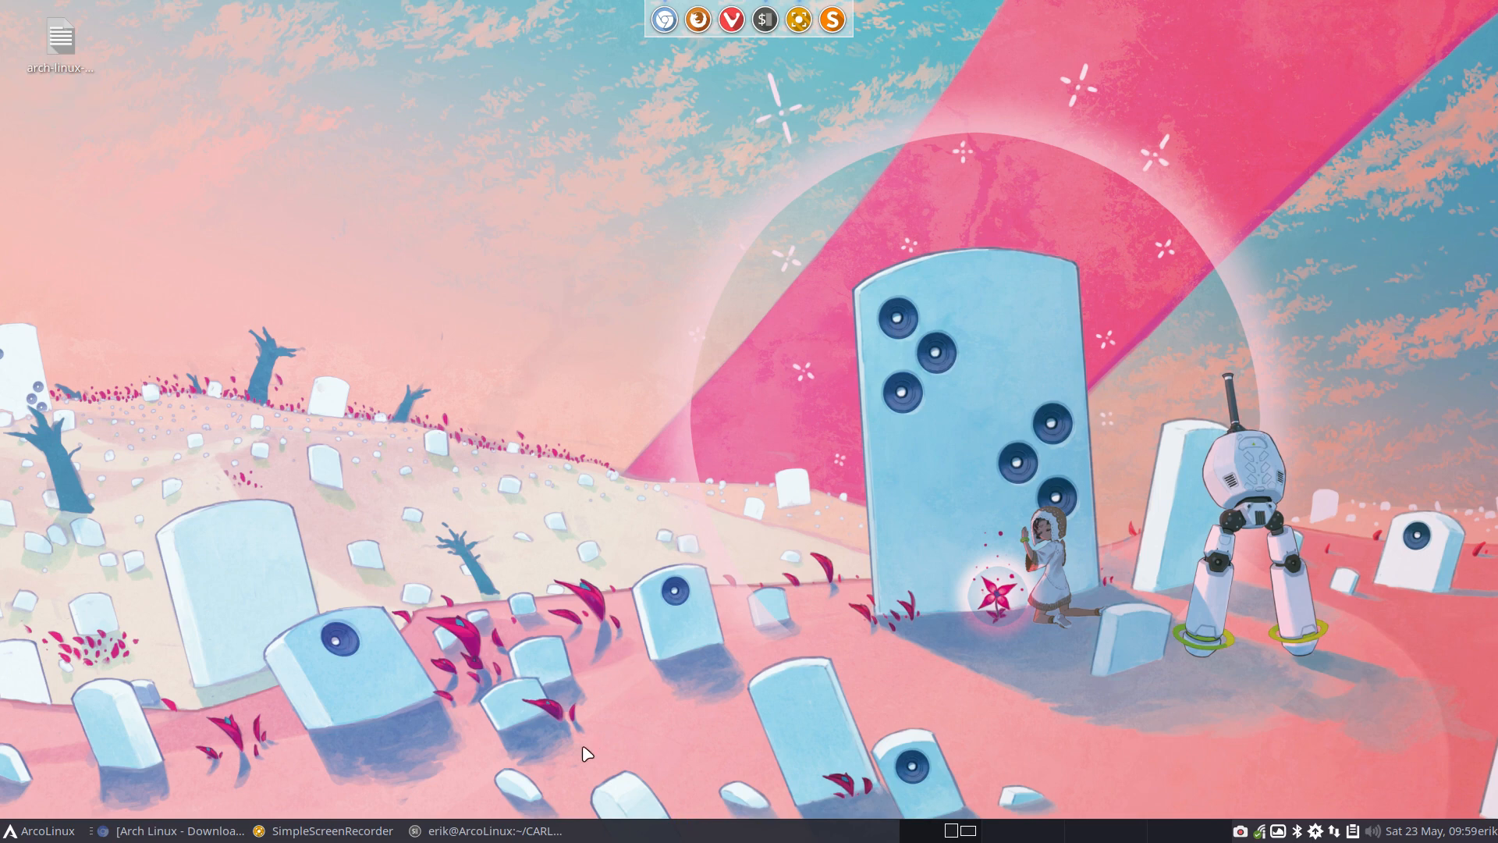
{"action": "right_click", "coordinate": [390, 270]}
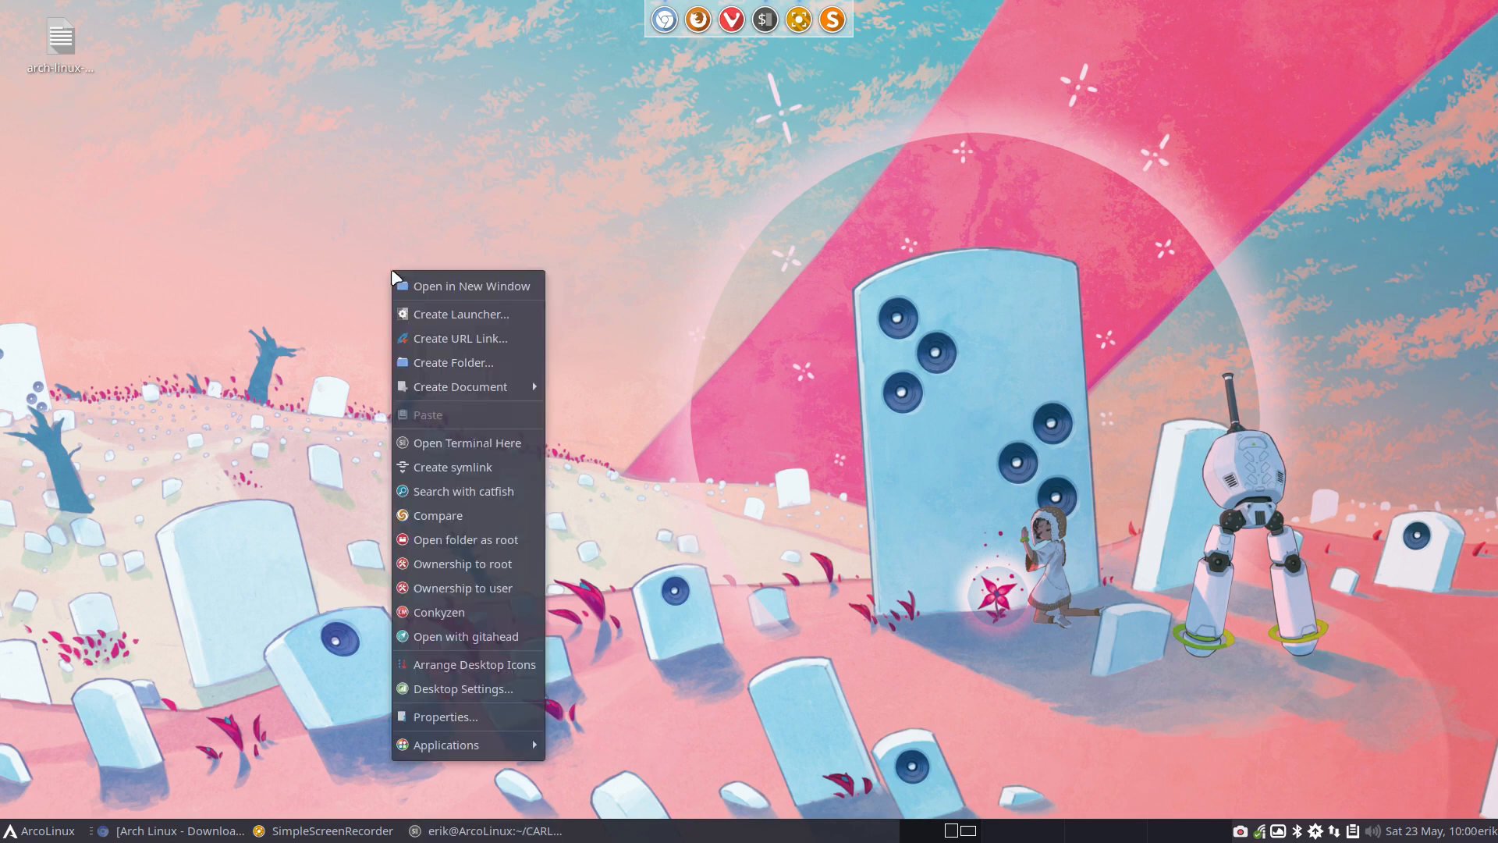
{"action": "left_click", "coordinate": [487, 282]}
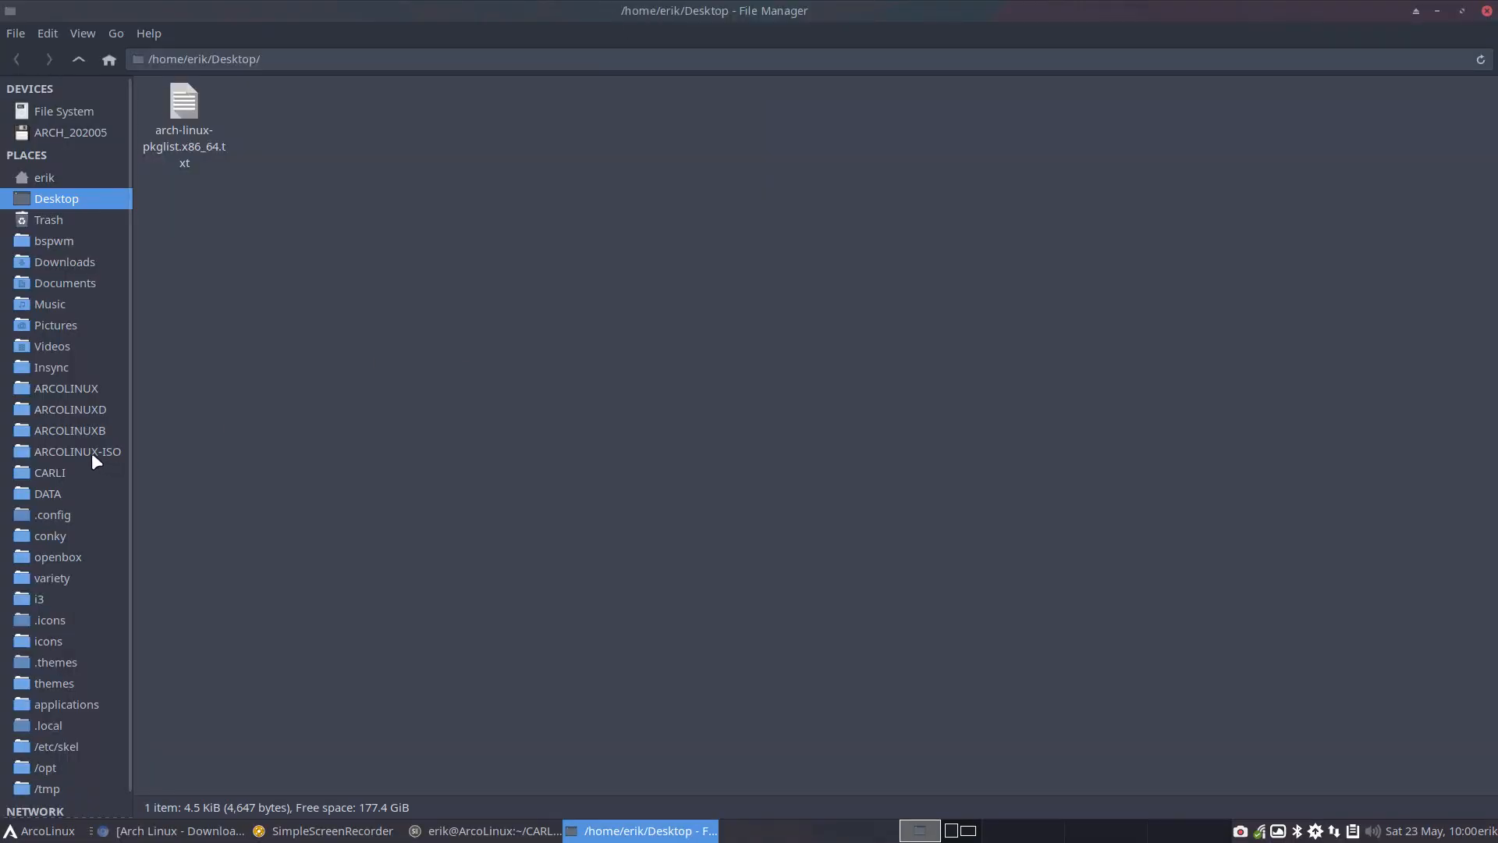
{"action": "left_click", "coordinate": [73, 472]}
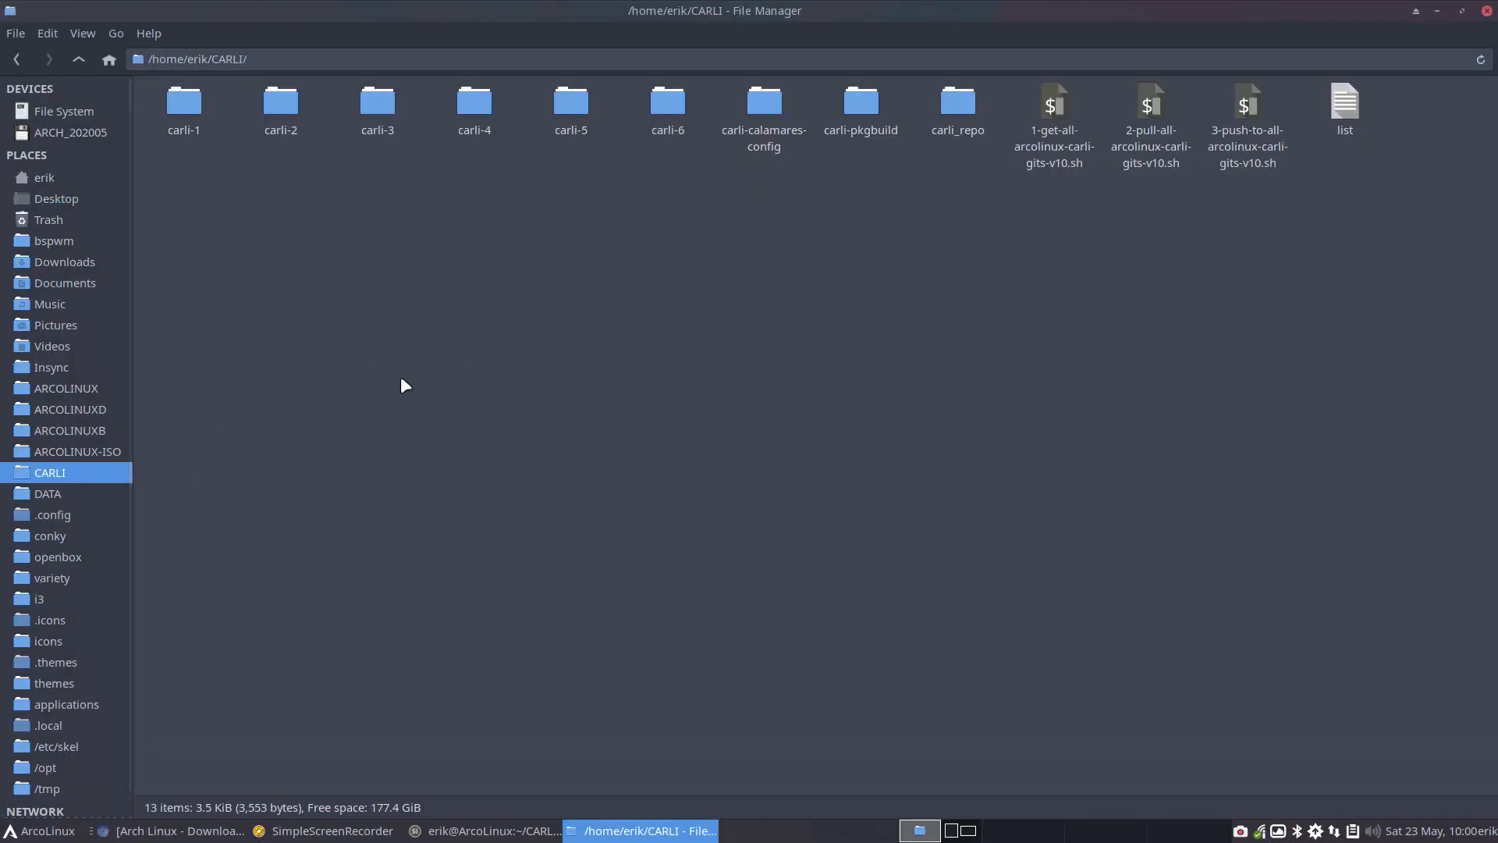
{"action": "double_click", "coordinate": [662, 100]}
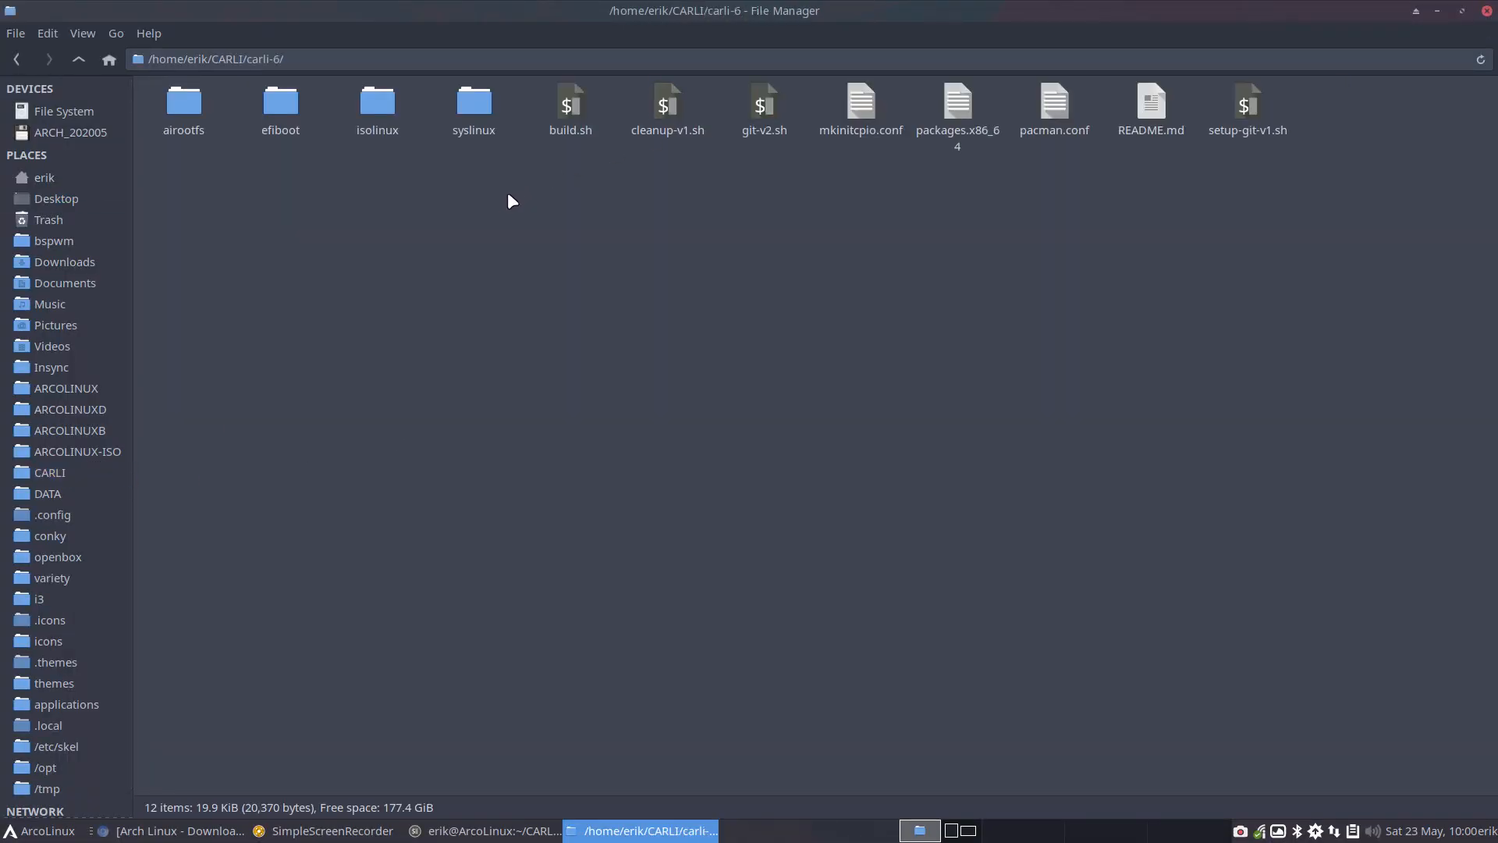
{"action": "left_click_drag", "start_coordinate": [183, 204], "coordinate": [1358, 97]}
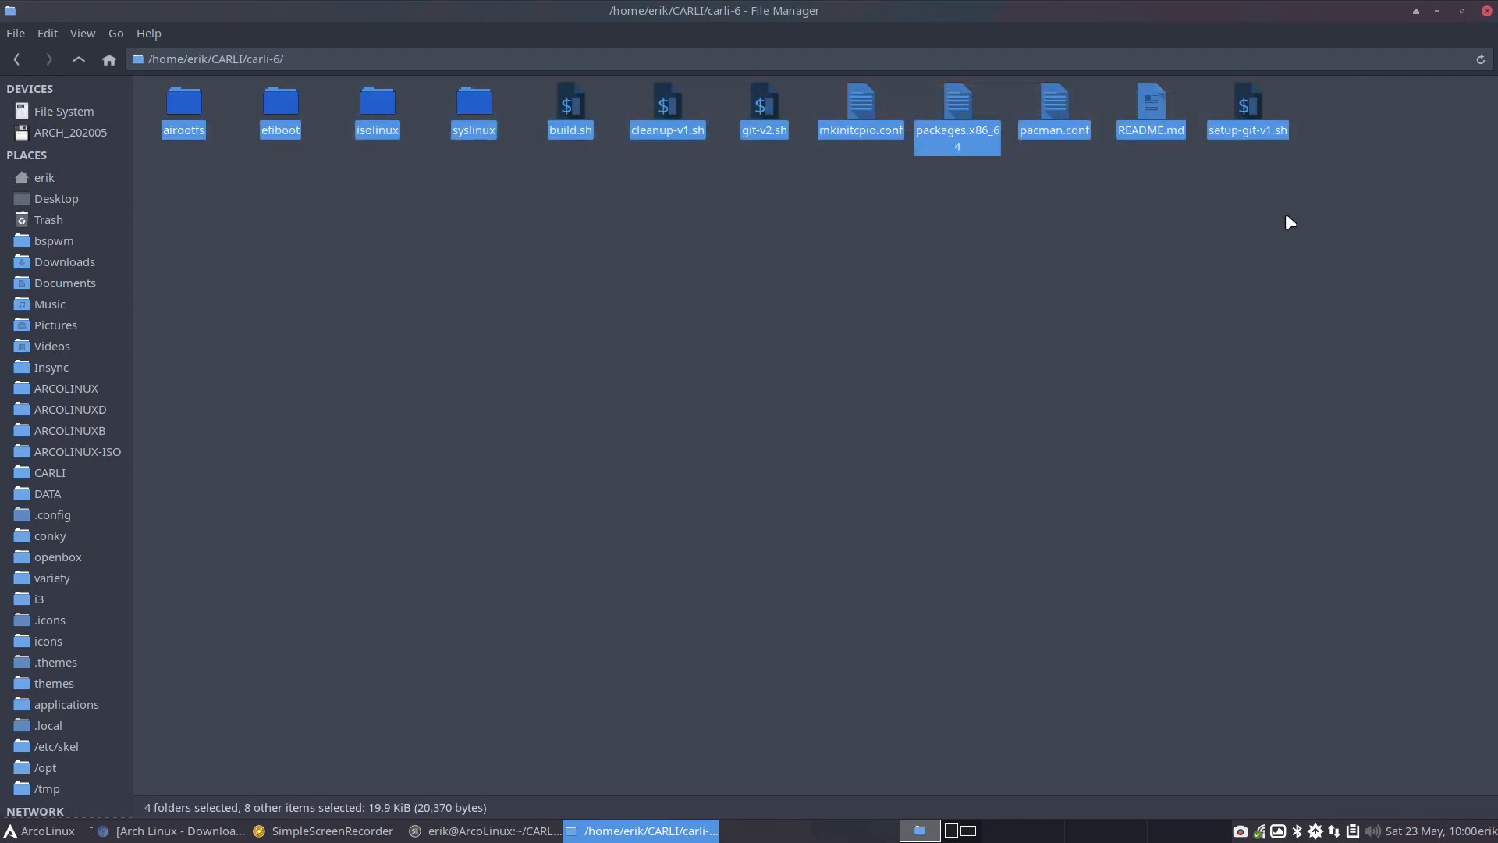
Open the carli-6 folder with GitAhead, review its "copy/paste of Carli 5" commit, and close GitAhead
{"action": "right_click", "coordinate": [551, 191]}
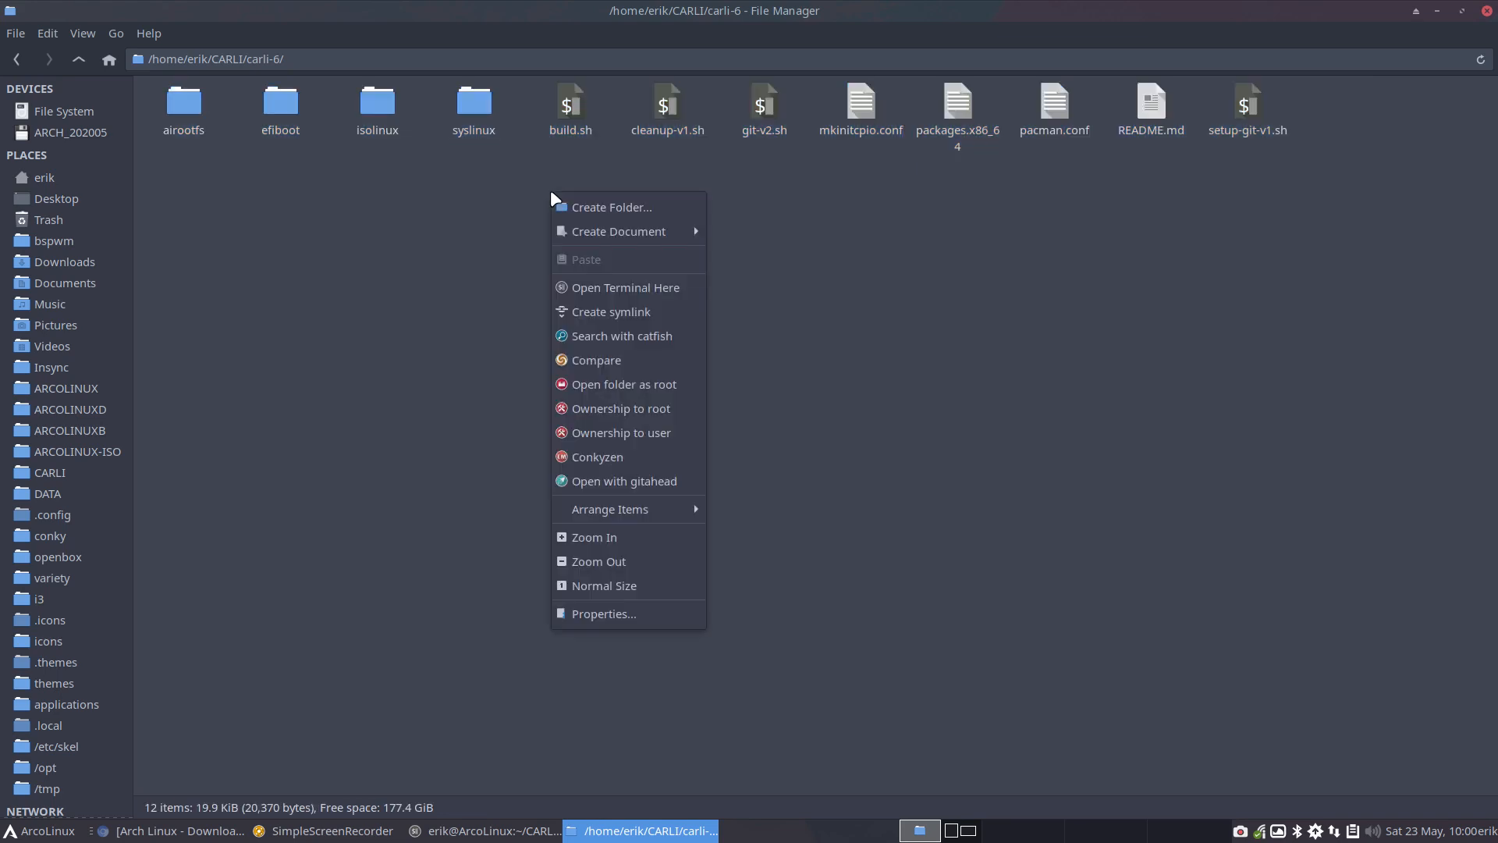
{"action": "left_click", "coordinate": [622, 483]}
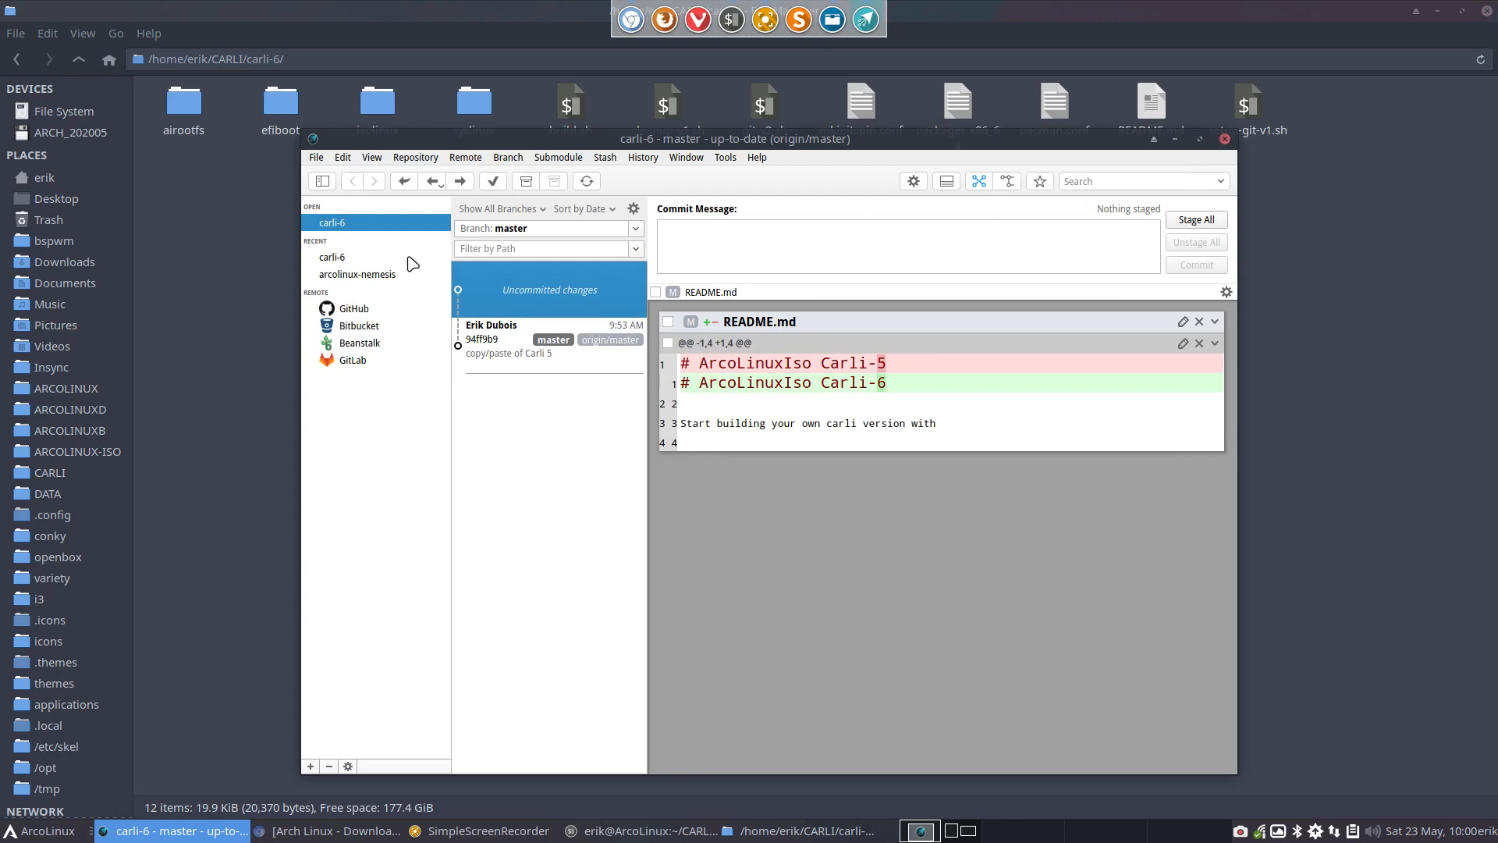
{"action": "left_click", "coordinate": [383, 258]}
{"action": "left_click", "coordinate": [513, 362]}
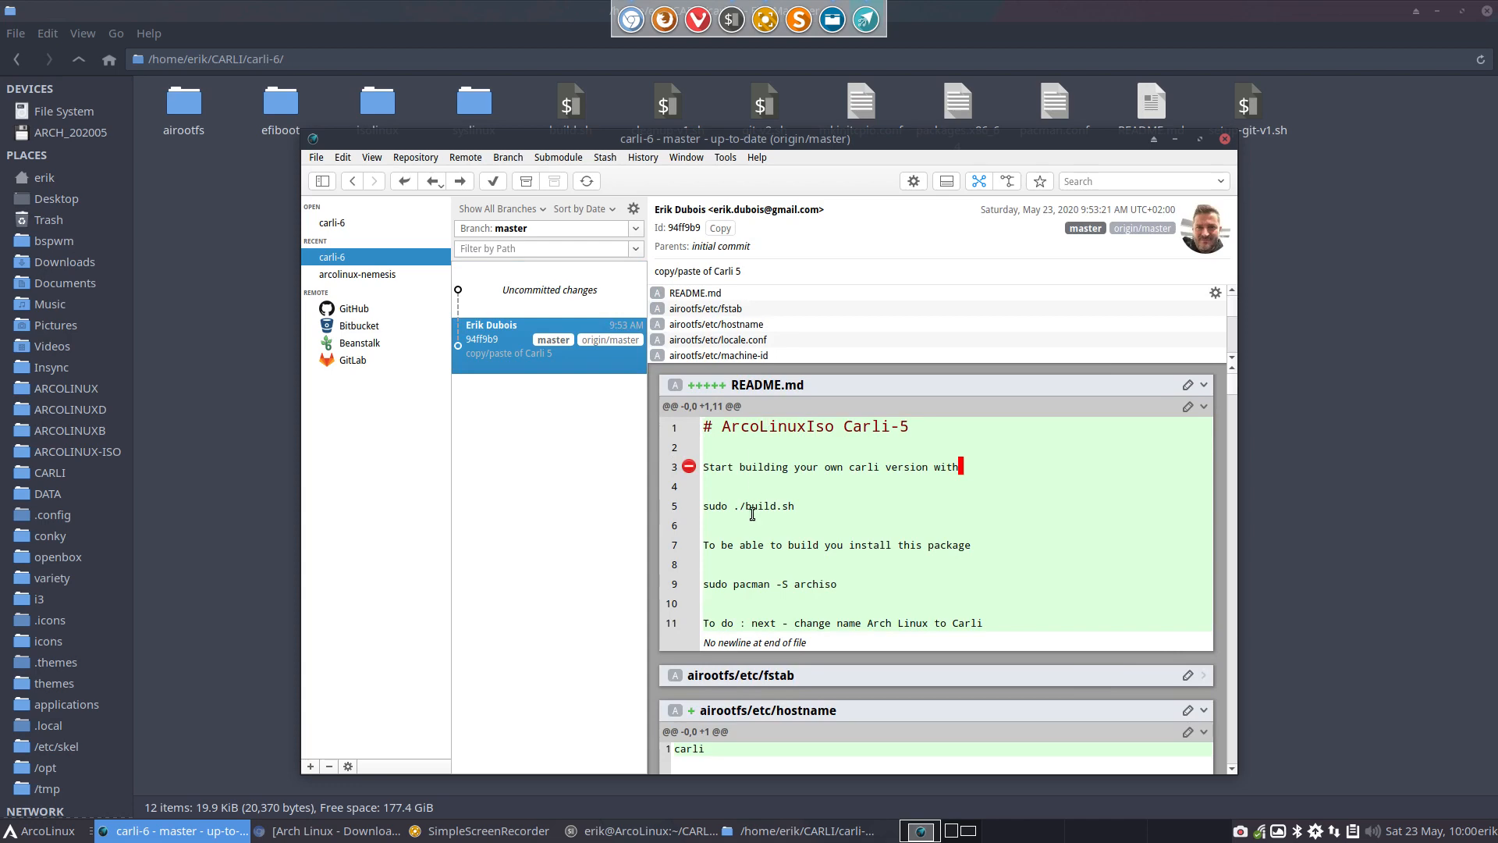
{"action": "scroll", "coordinate": [752, 515], "scroll_direction": "down", "scroll_amount": 10}
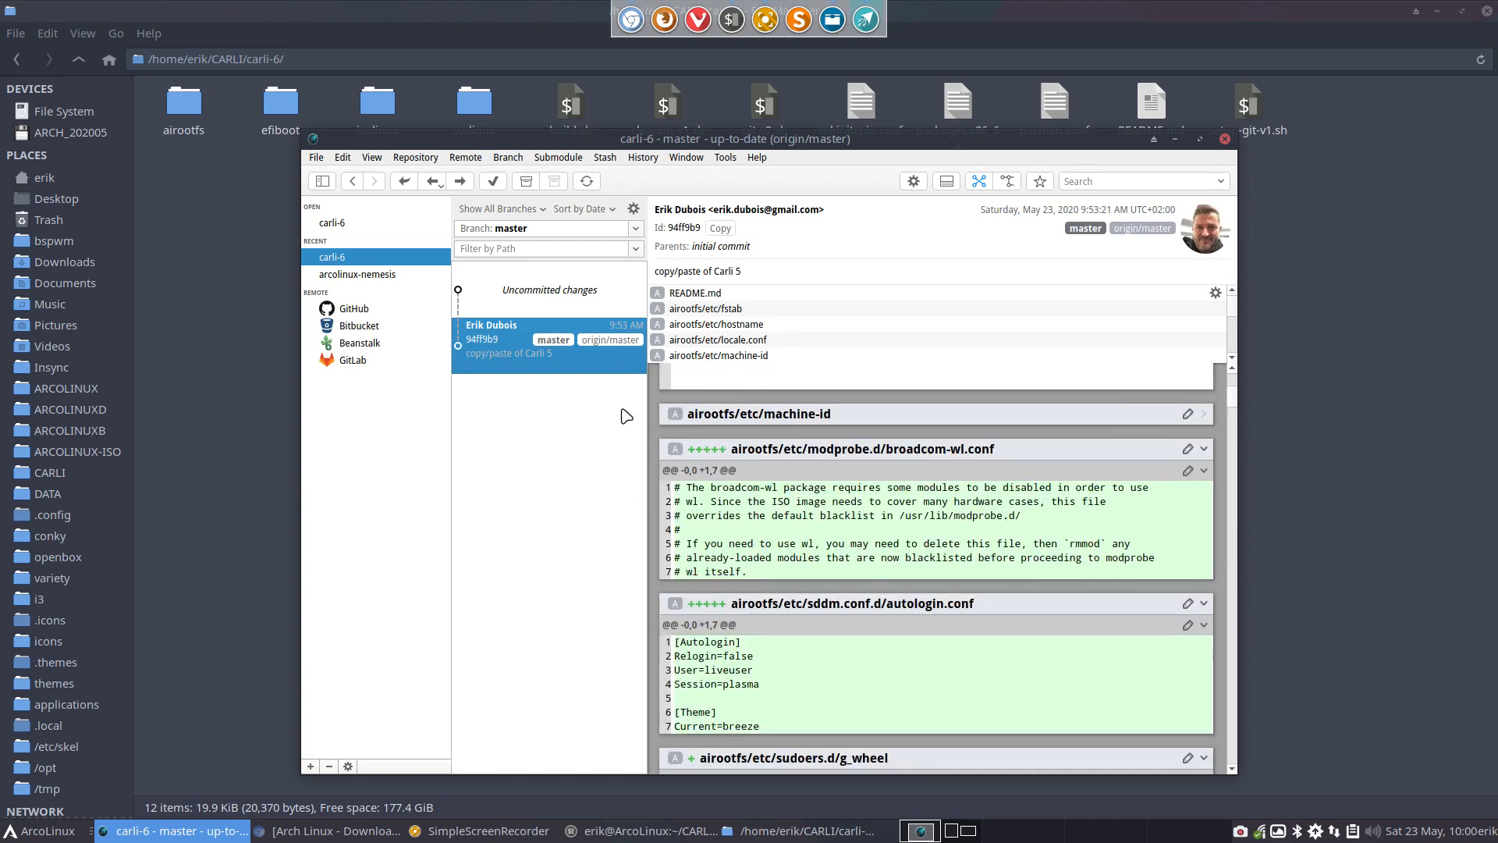
{"action": "left_click", "coordinate": [1225, 140]}
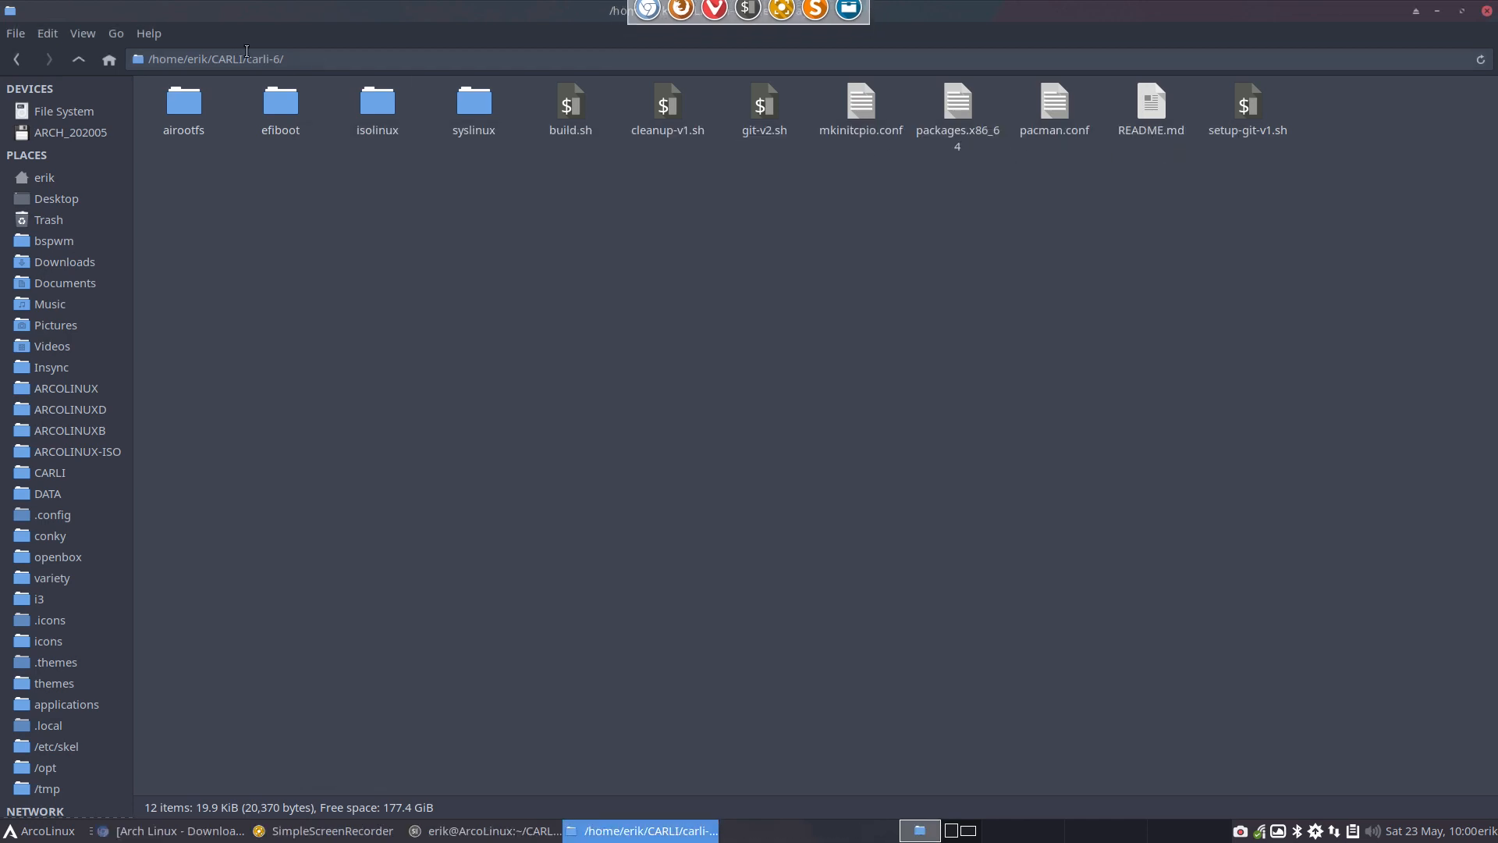
Go back to the CARLI folder and open carli-5
{"action": "left_click", "coordinate": [78, 60]}
{"action": "double_click", "coordinate": [576, 110]}
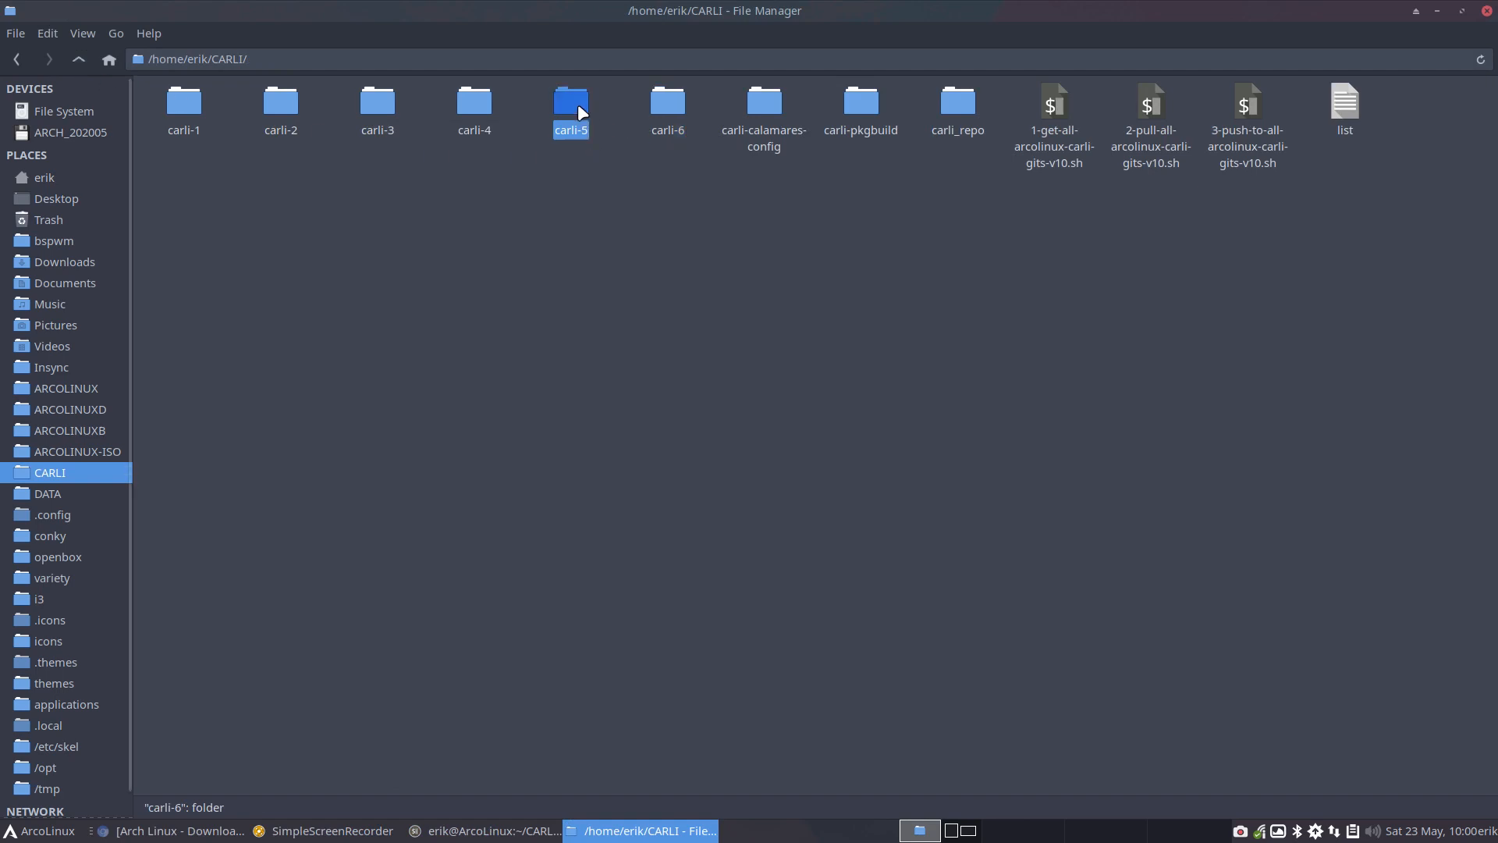
{"action": "right_click", "coordinate": [544, 191]}
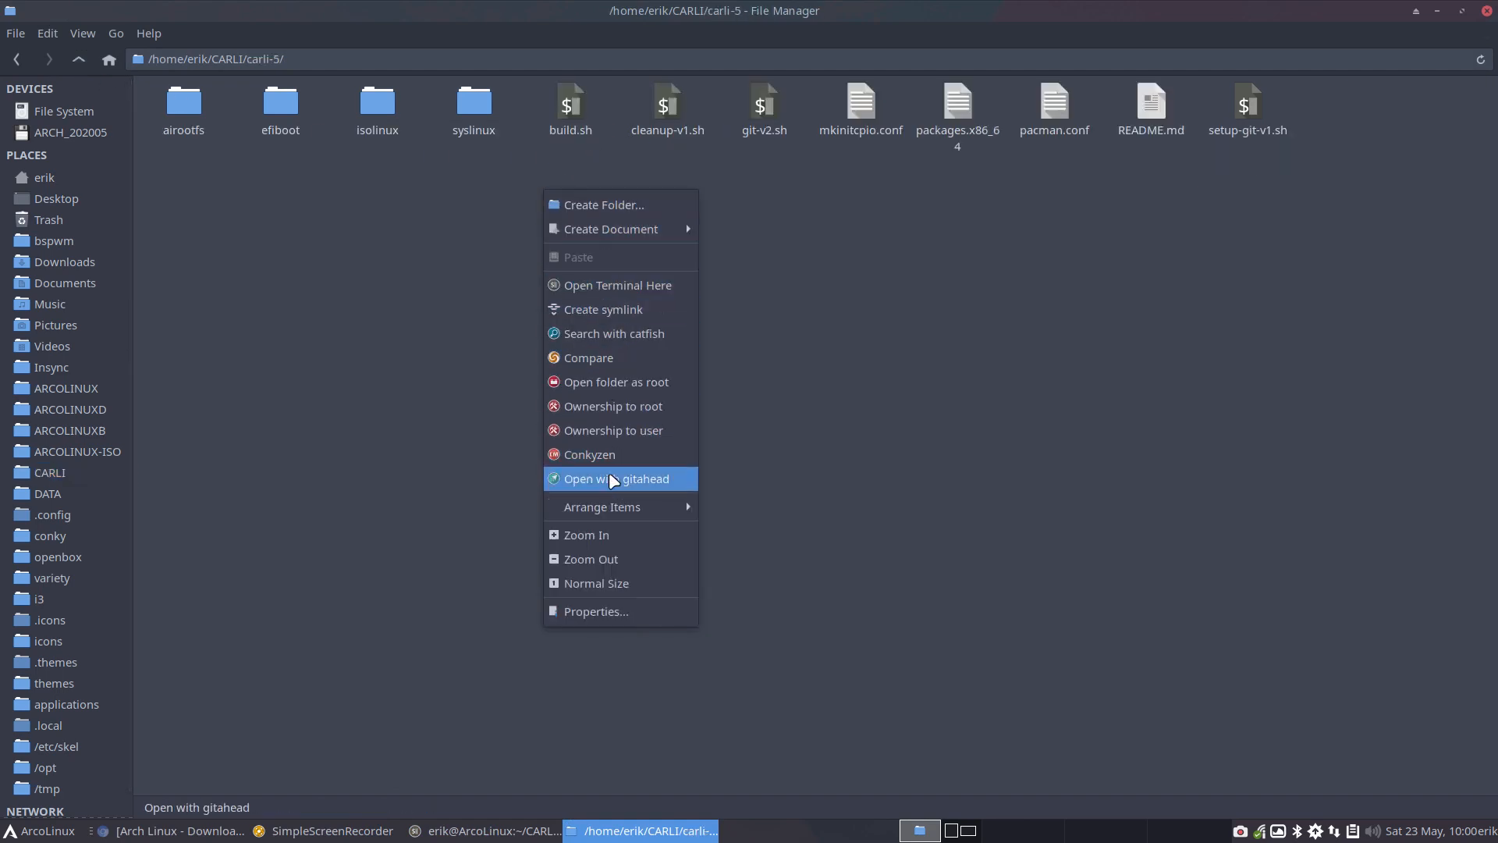
{"action": "left_click", "coordinate": [826, 592]}
Install gitahead-bin with pacman in the drop-down terminal, entering the sudo password and accepting the installation, and hide the terminal
{"action": "key", "text": "F12"}
{"action": "type", "text": "sudo"}
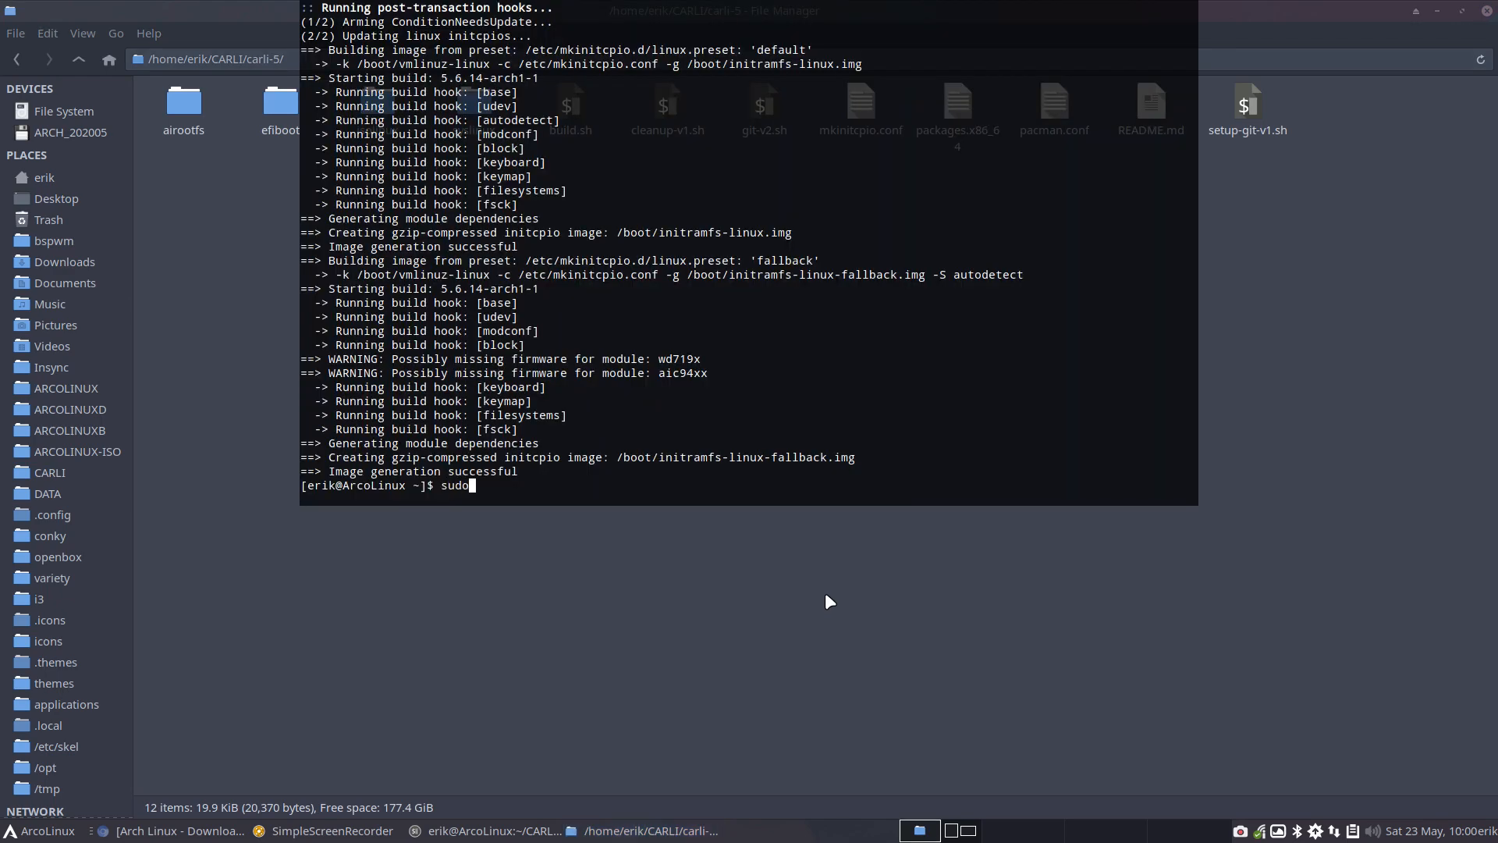
{"action": "type", "text": " pacman -S gitahead-bin"}
{"action": "key", "text": "Return"}
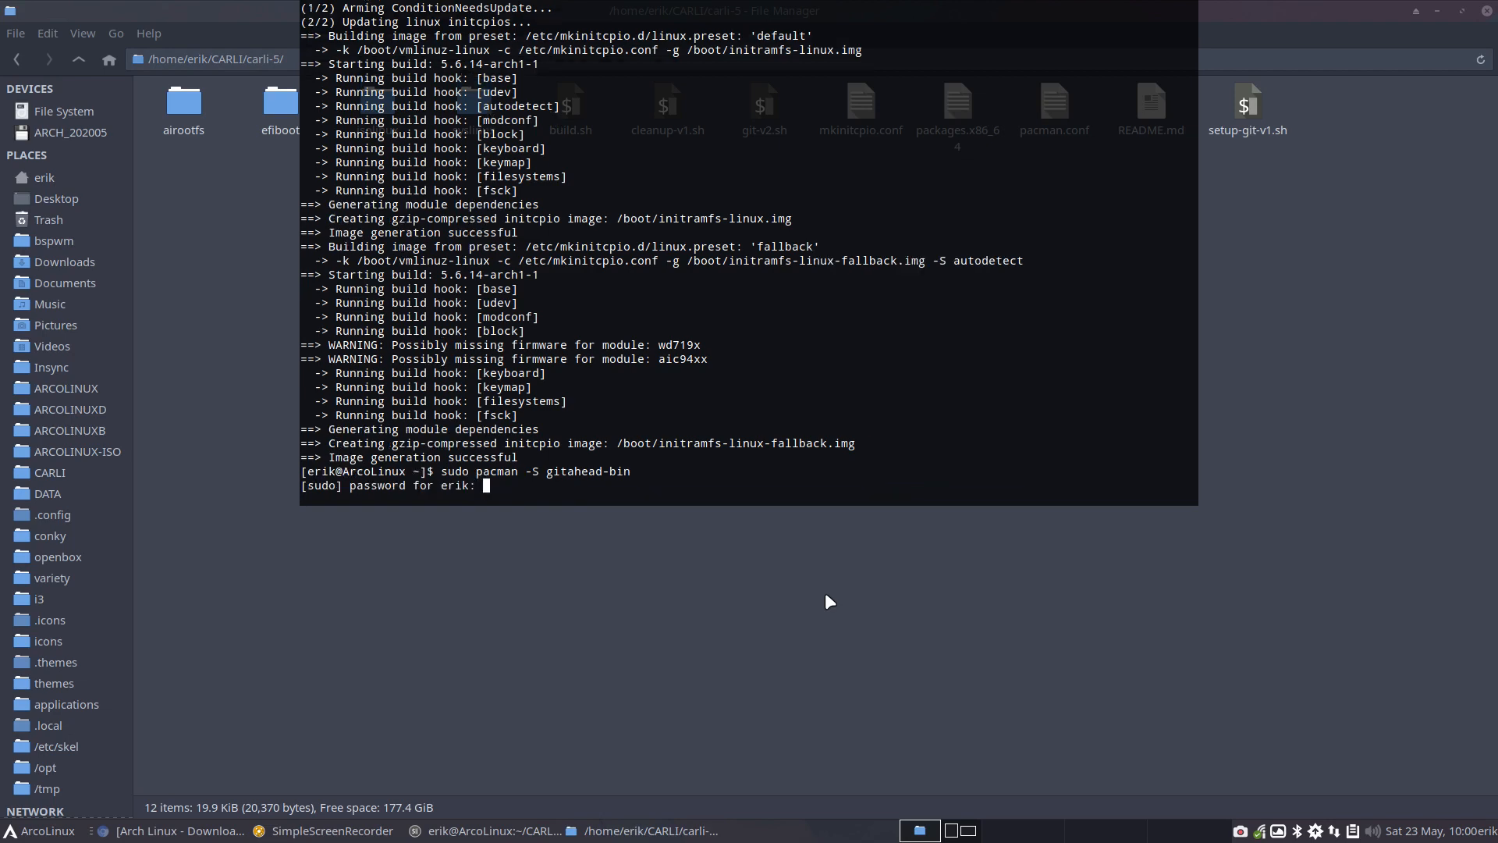
{"action": "key", "text": "Return"}
{"action": "key", "text": "Return"}
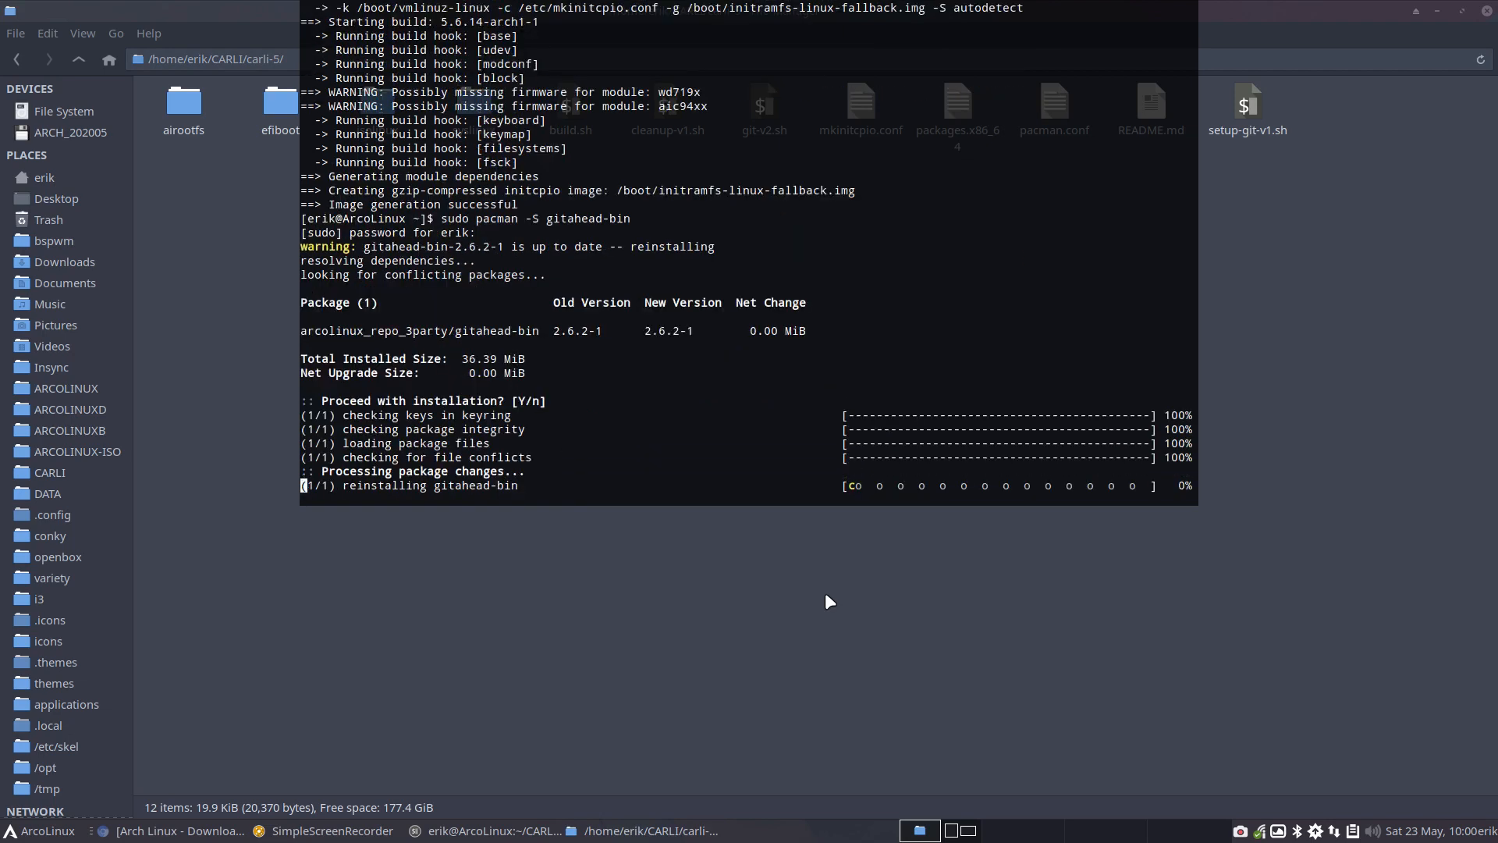
{"action": "key", "text": "F12"}
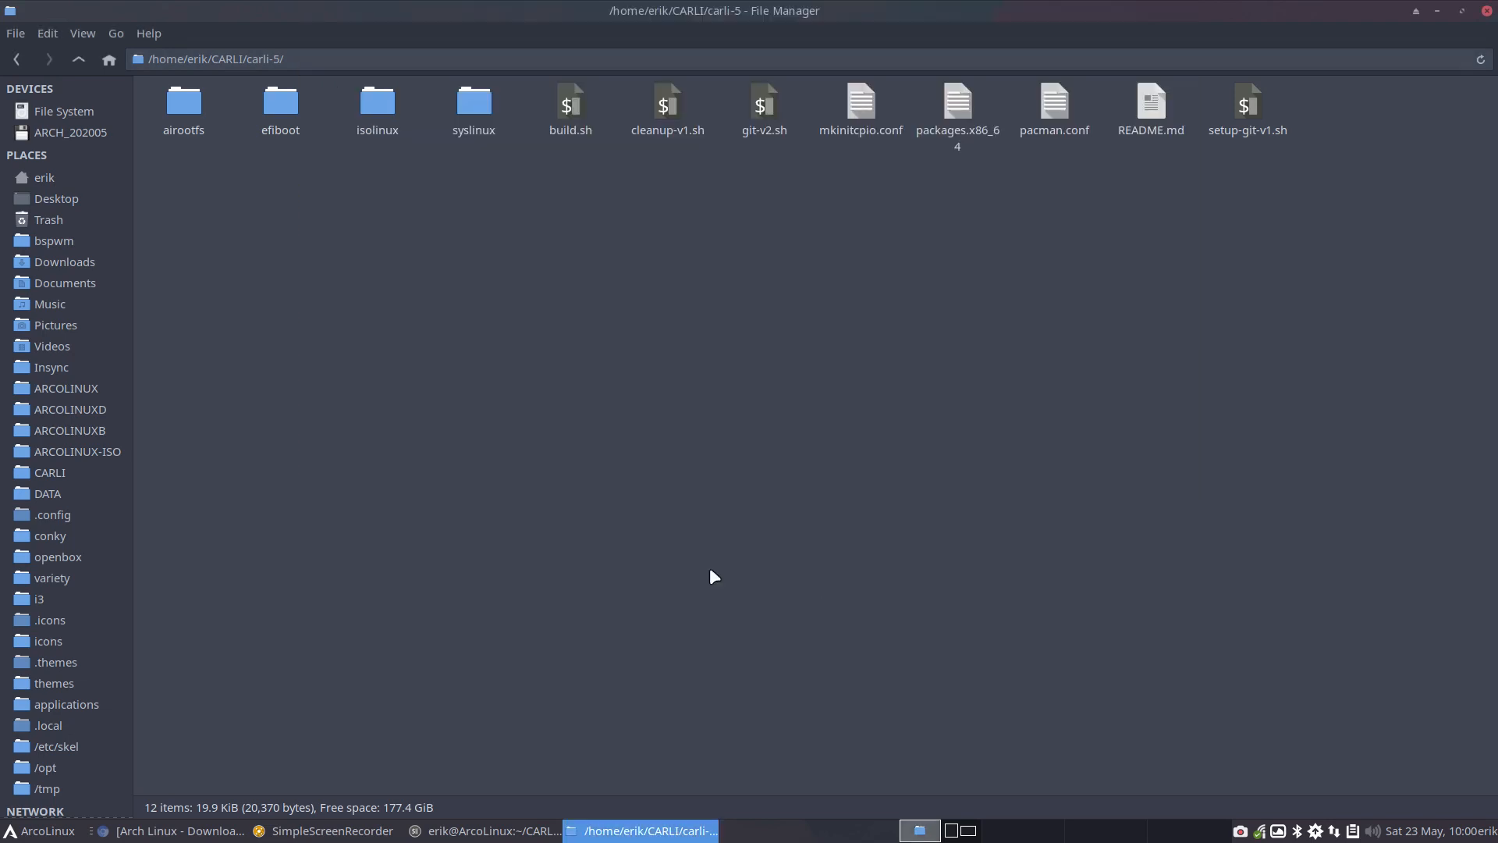
Open carli-5 with GitAhead and review the "test push" and "sudoer.d bashcompletion and partitionmanager" commits, including the splash image changes
{"action": "right_click", "coordinate": [500, 289]}
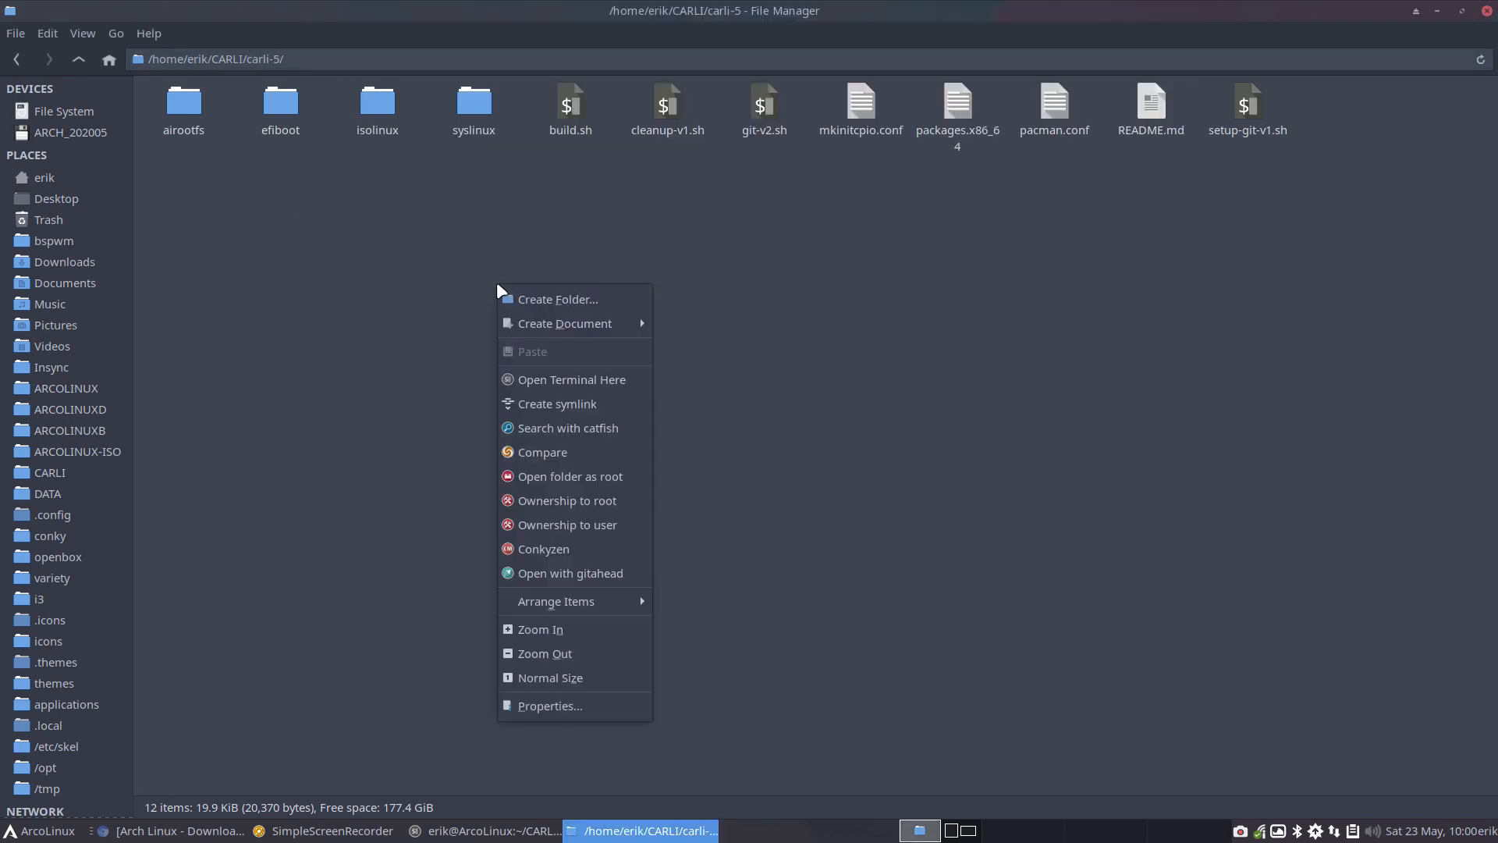
{"action": "left_click", "coordinate": [602, 571]}
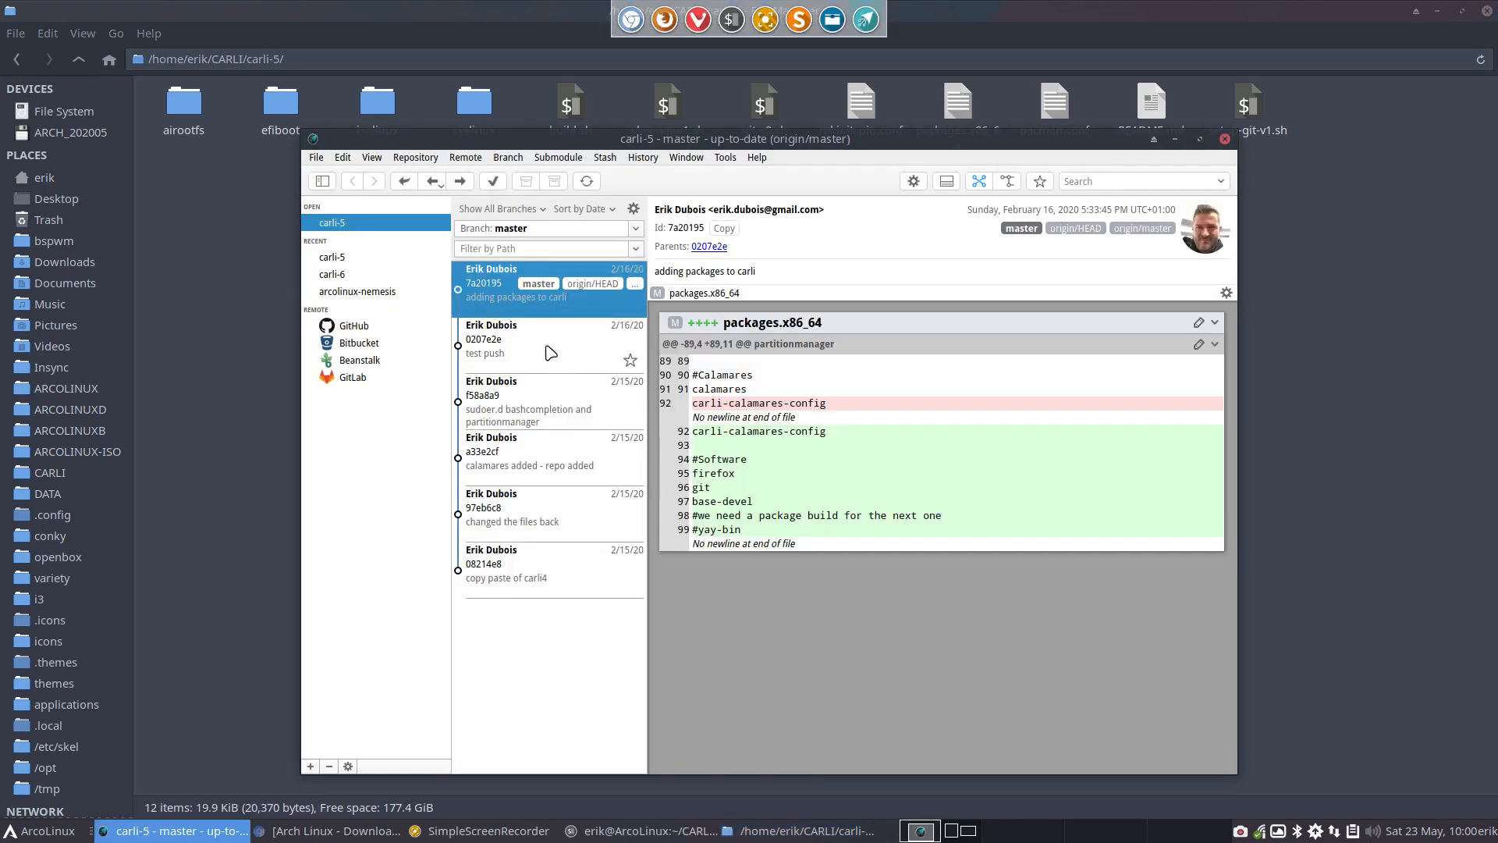
{"action": "left_click", "coordinate": [546, 347]}
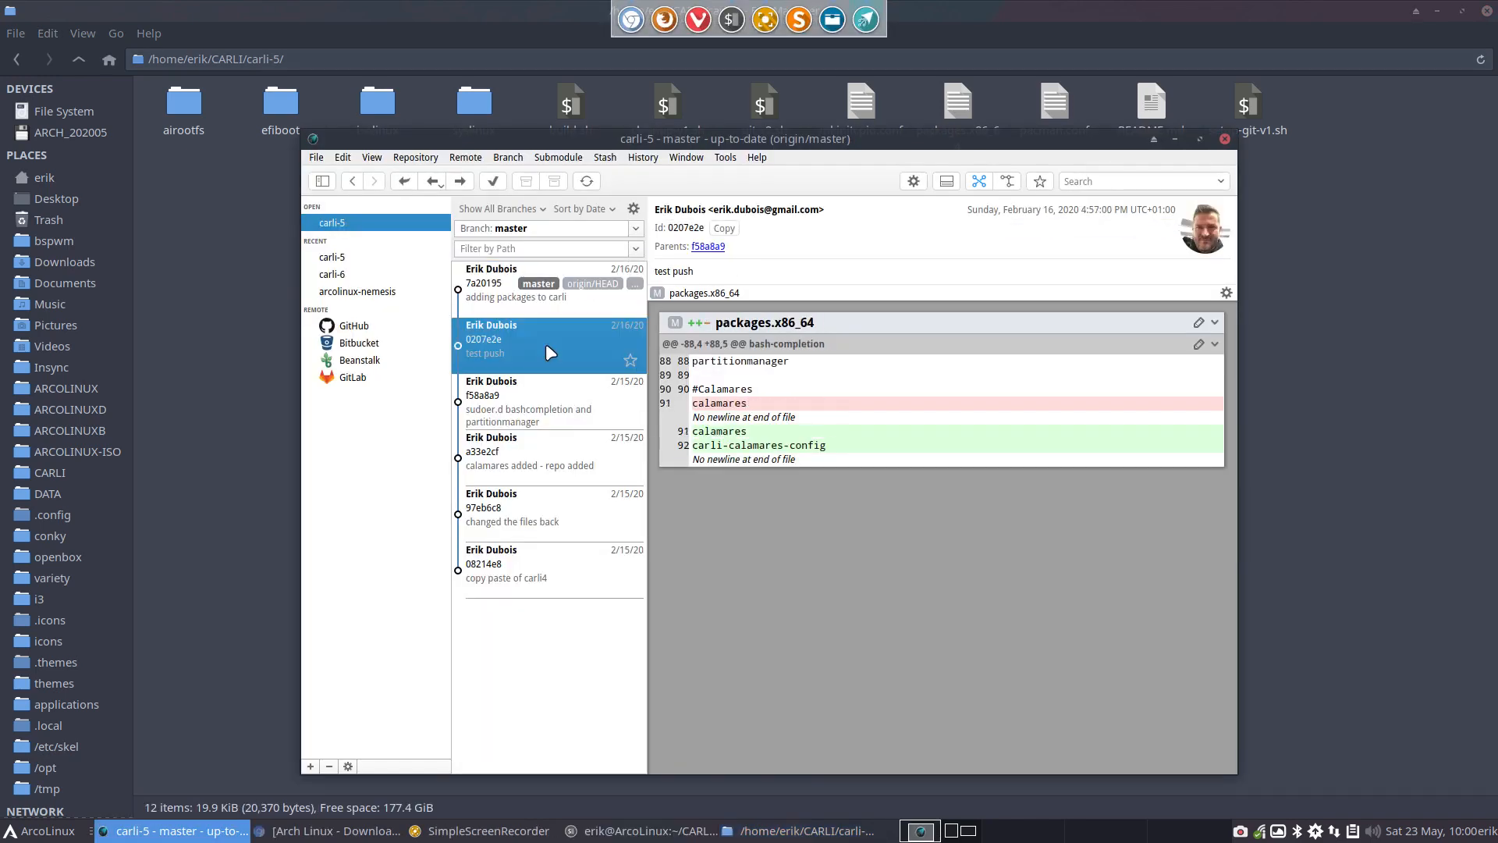
{"action": "left_click", "coordinate": [546, 409]}
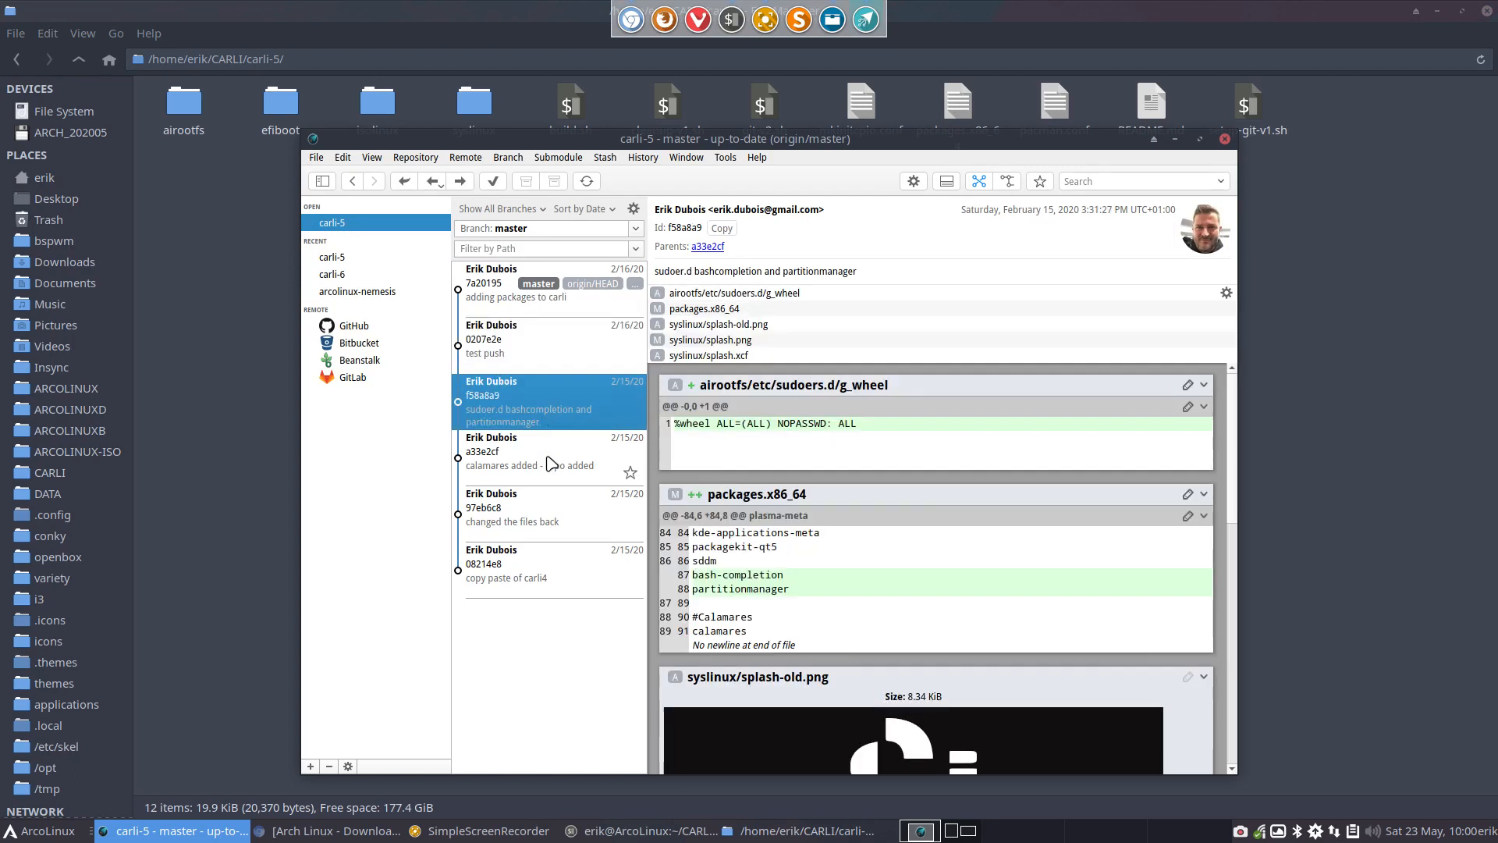
{"action": "scroll", "coordinate": [852, 499], "scroll_direction": "down", "scroll_amount": 3}
{"action": "scroll", "coordinate": [846, 495], "scroll_direction": "down", "scroll_amount": 6}
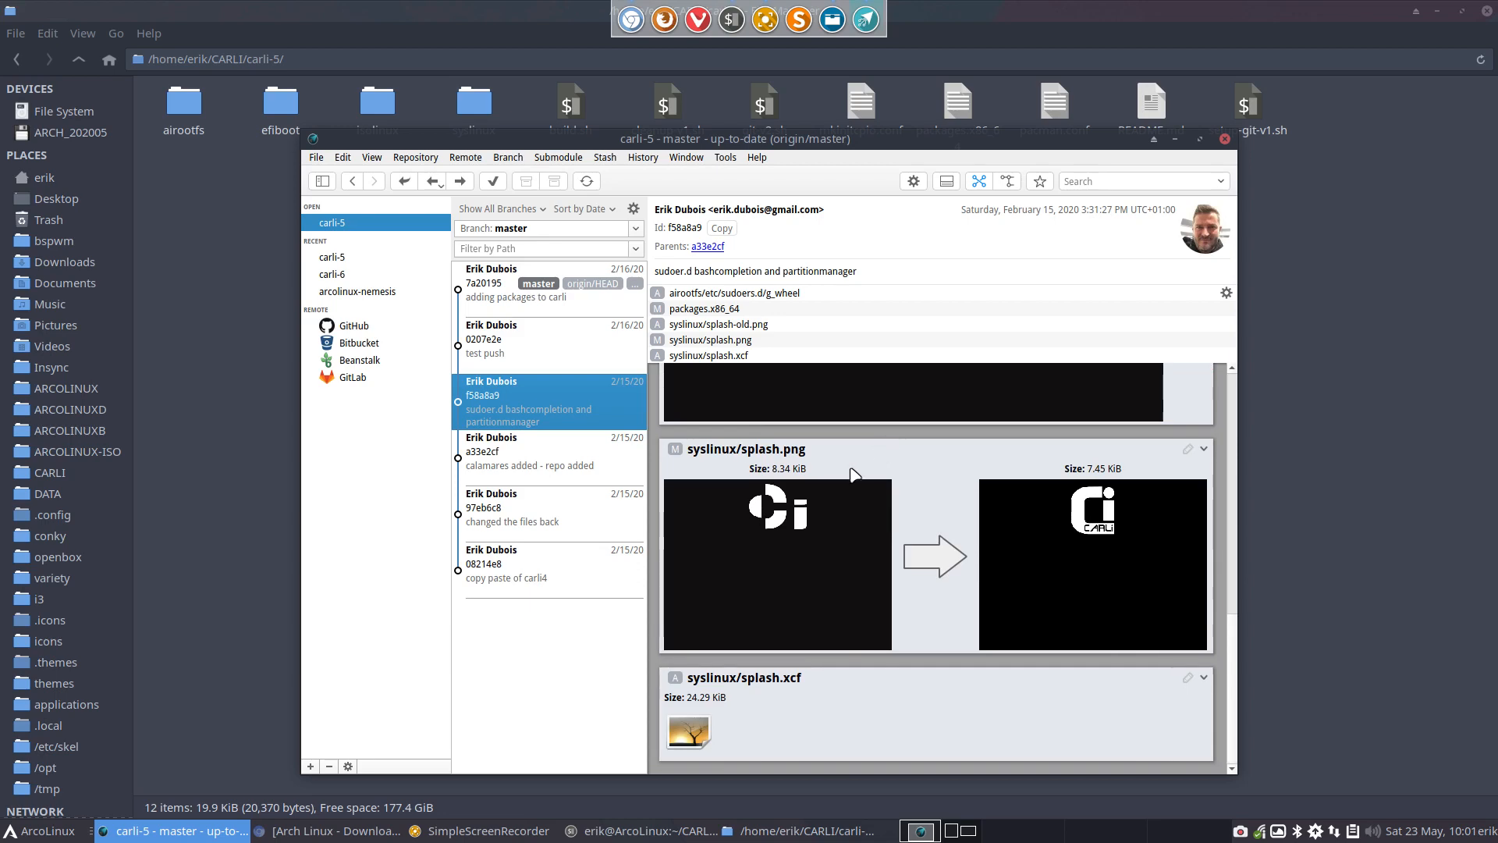
Review carli-5's older commits from "calamares added - repo added" back to "copy paste of carli4", and close GitAhead
{"action": "left_click", "coordinate": [549, 460]}
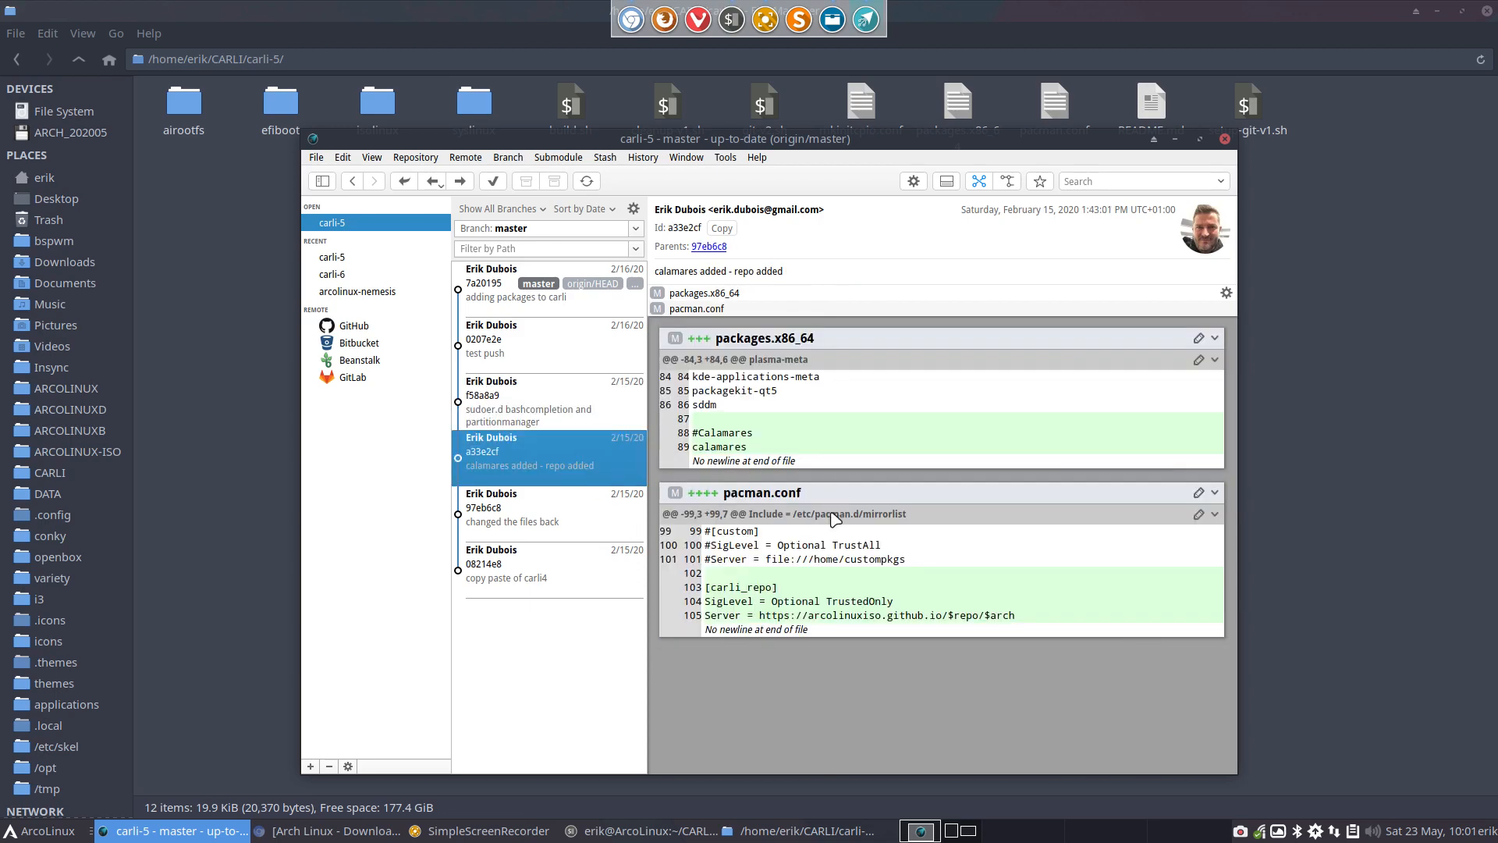
{"action": "left_click_drag", "start_coordinate": [1046, 615], "coordinate": [645, 622]}
{"action": "left_click", "coordinate": [544, 503]}
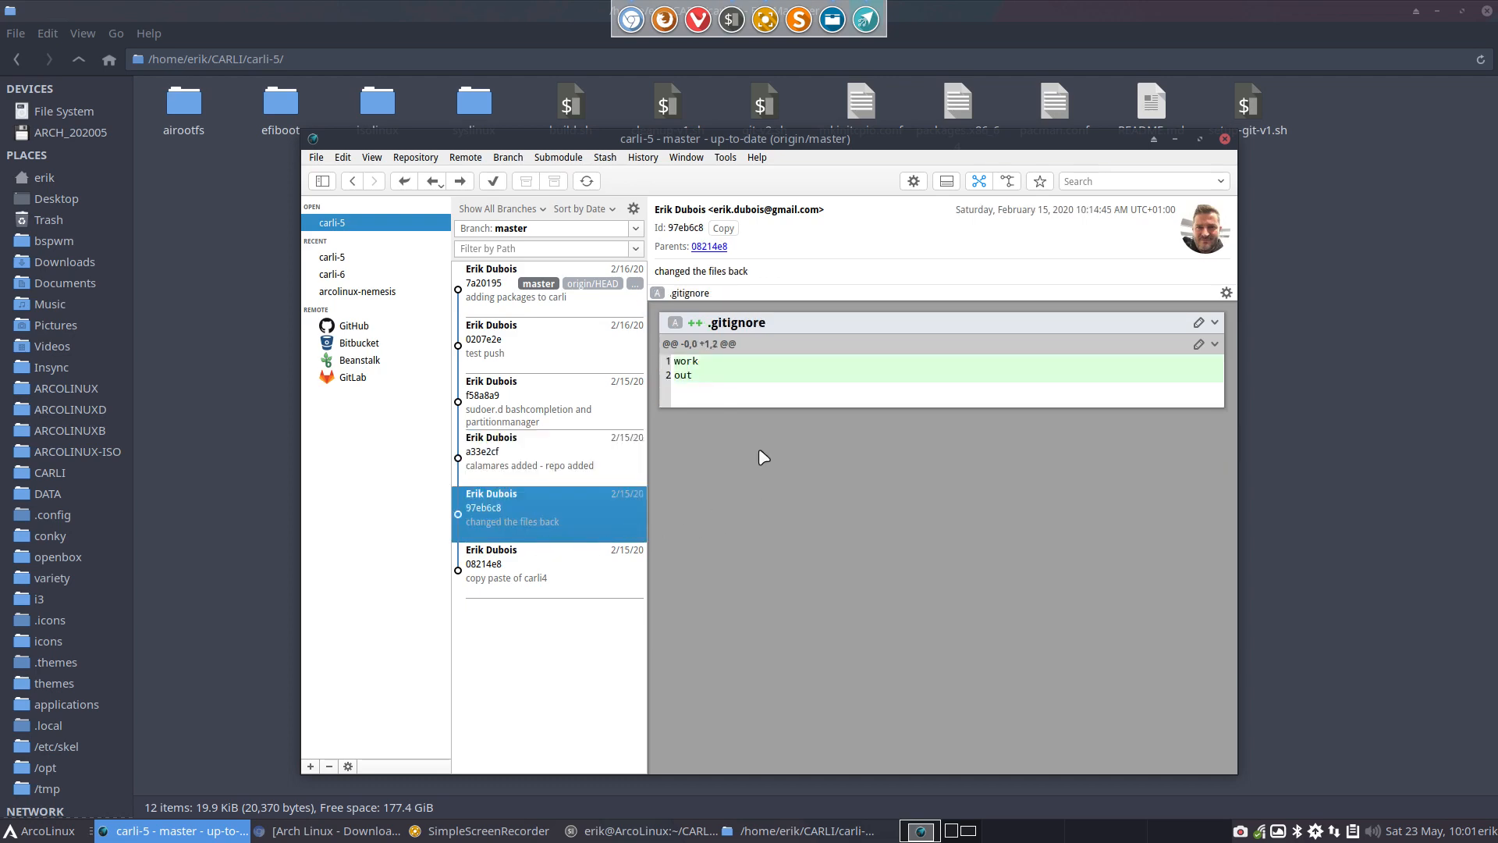
{"action": "left_click", "coordinate": [543, 581]}
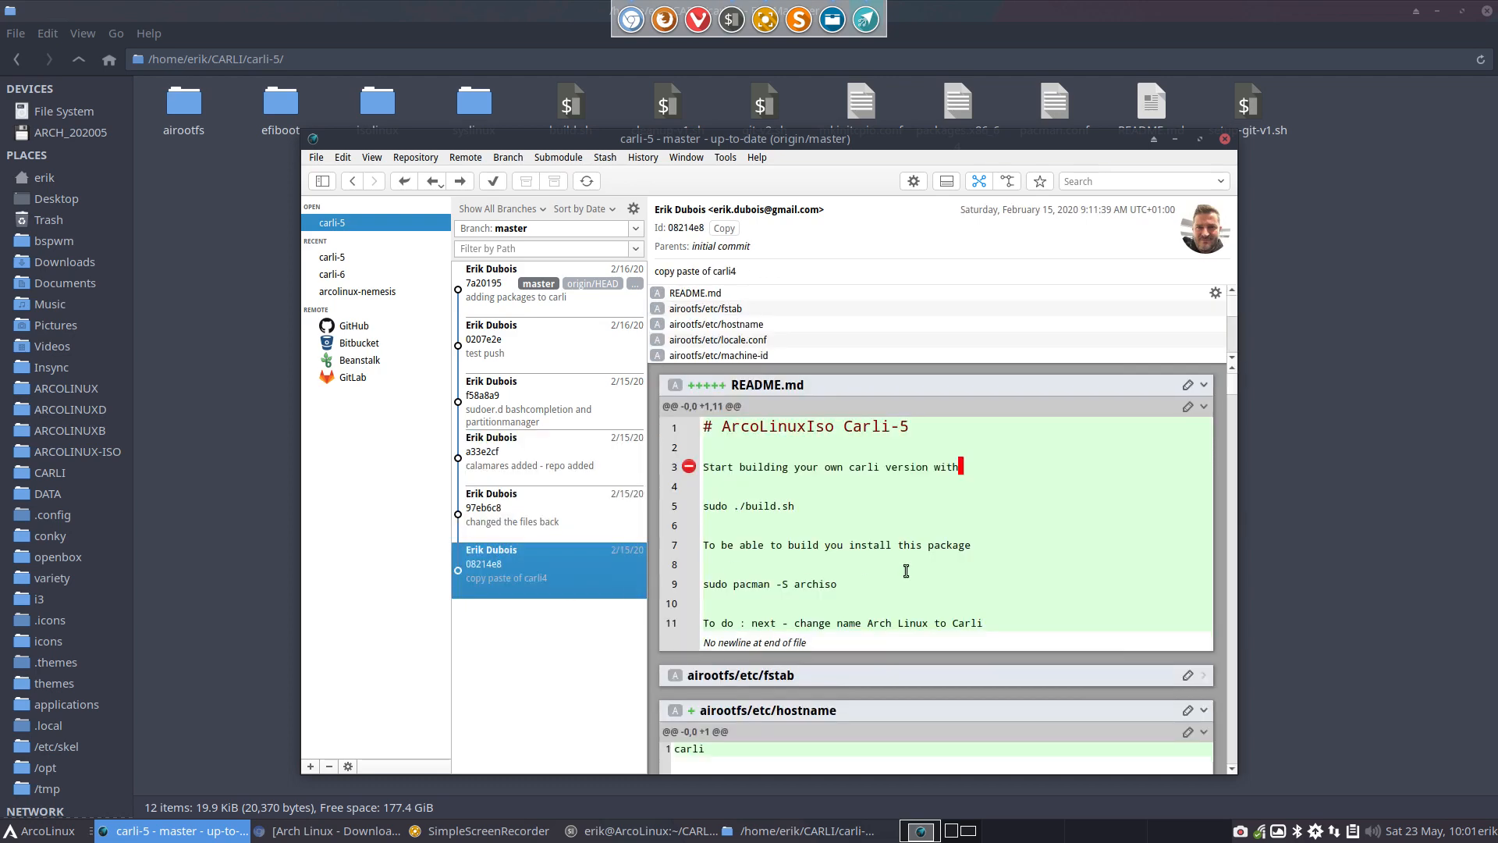
{"action": "scroll", "coordinate": [908, 571], "scroll_direction": "down", "scroll_amount": 5}
{"action": "scroll", "coordinate": [908, 571], "scroll_direction": "down", "scroll_amount": 15}
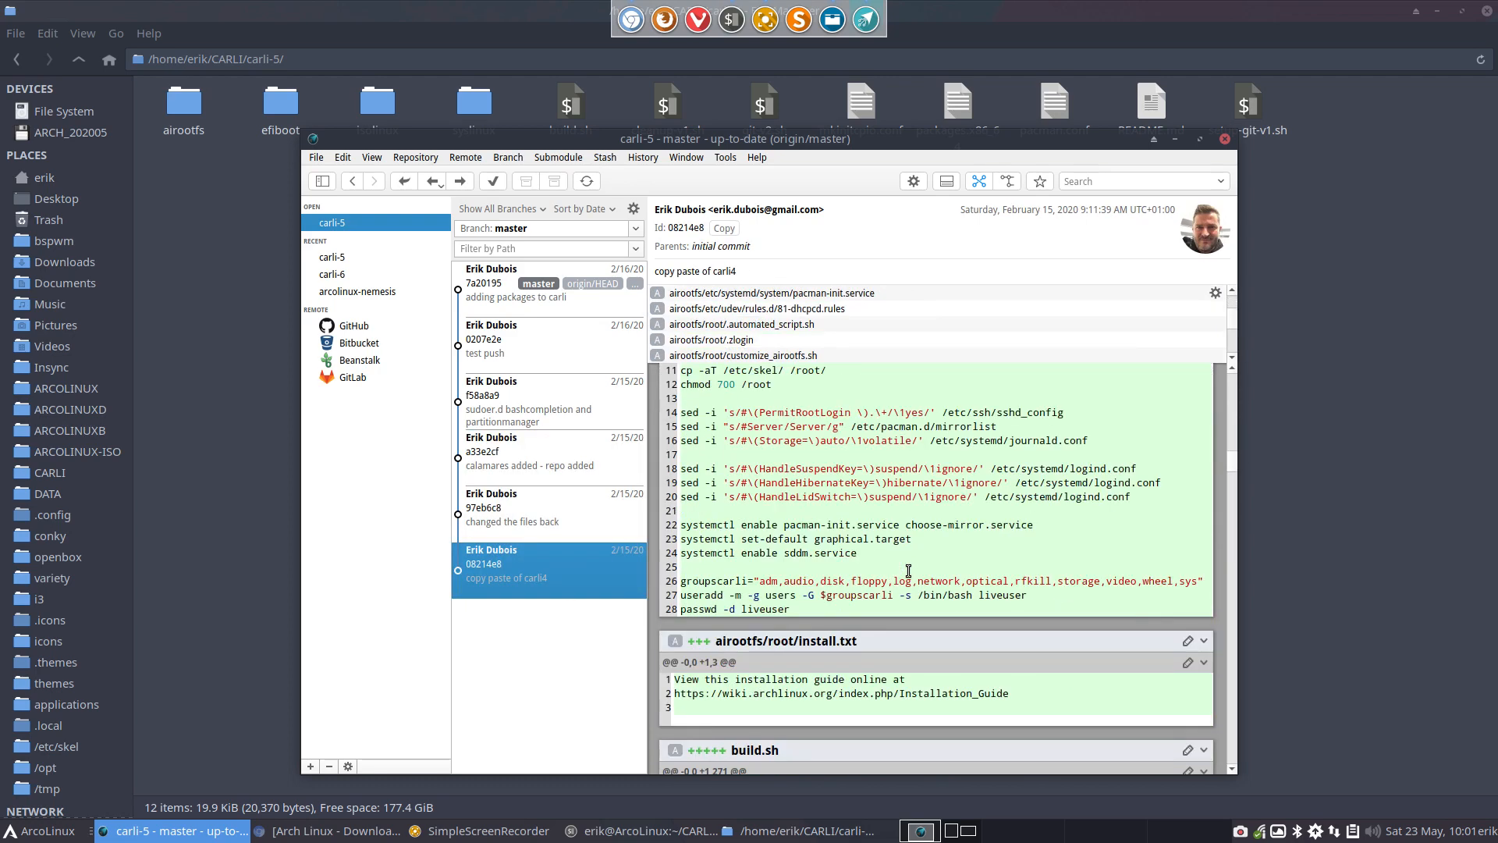
{"action": "left_click", "coordinate": [1226, 139]}
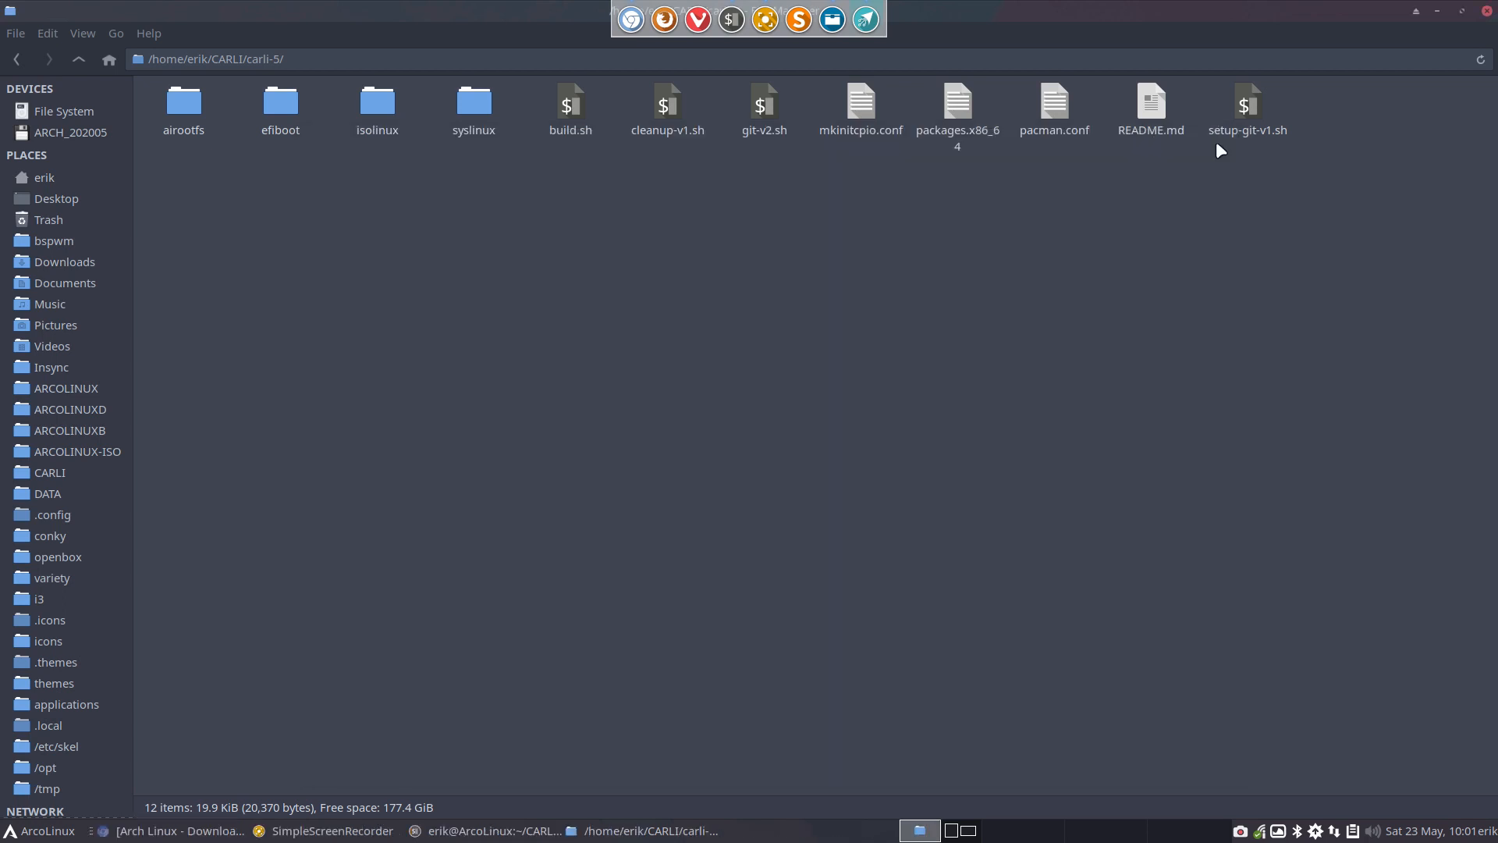
Open the carli-4 folder from CARLI with GitAhead and maximize the GitAhead window
{"action": "left_click", "coordinate": [78, 58]}
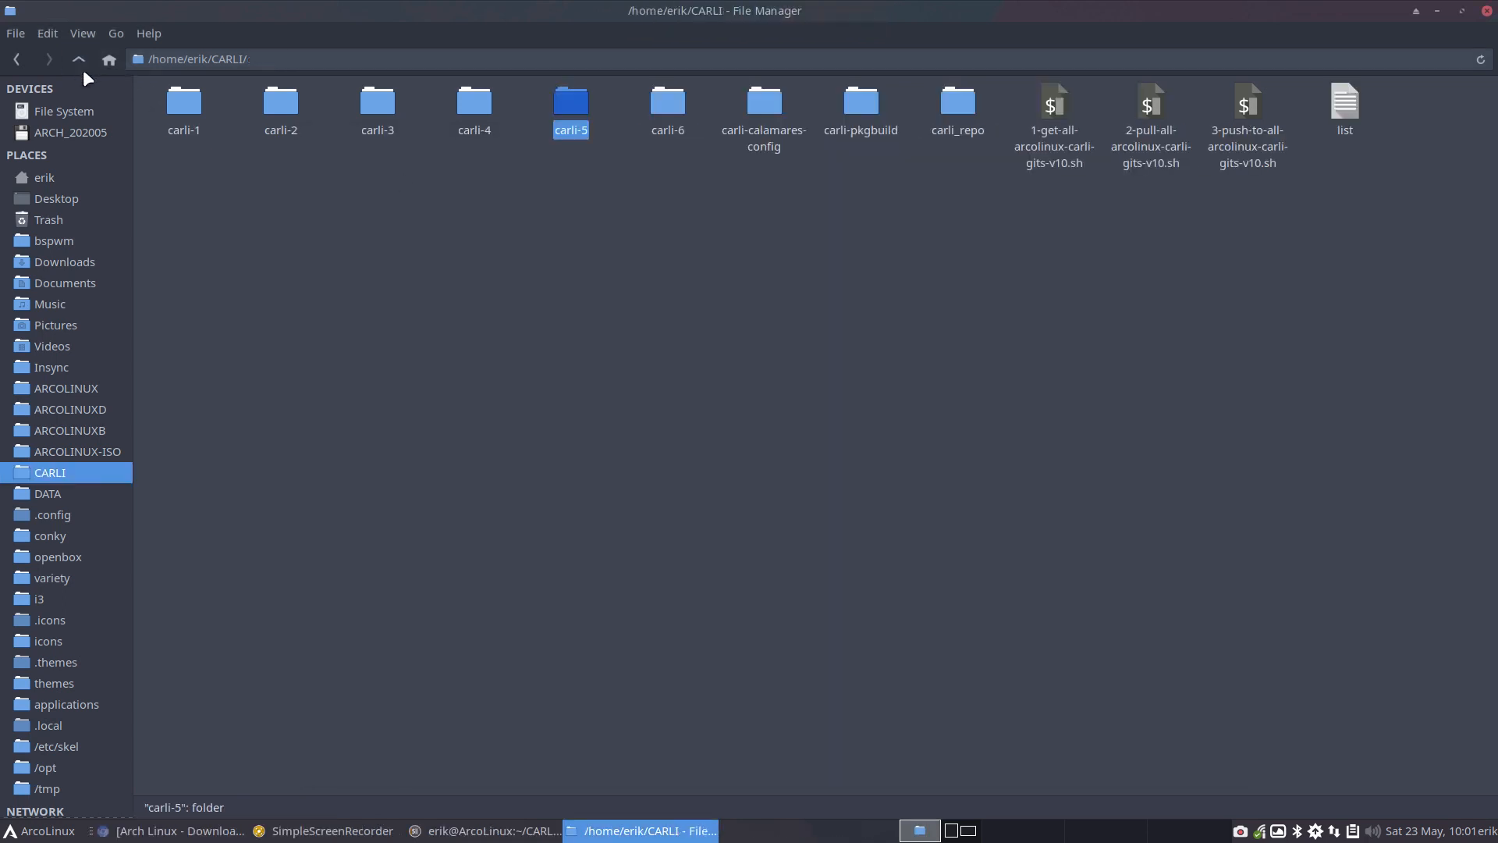
{"action": "double_click", "coordinate": [474, 110]}
{"action": "right_click", "coordinate": [524, 248]}
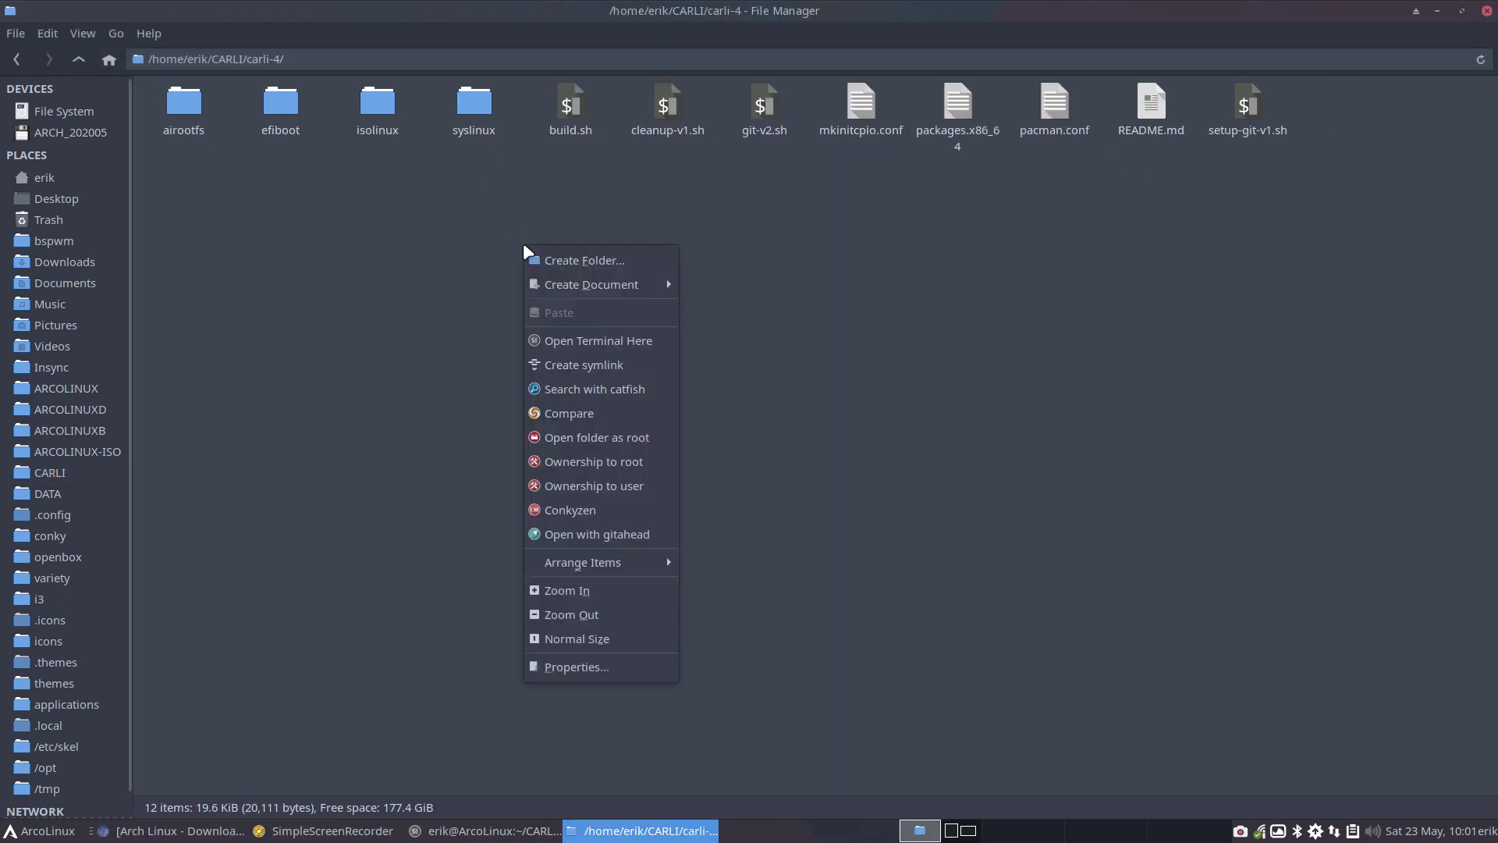
{"action": "left_click", "coordinate": [605, 534]}
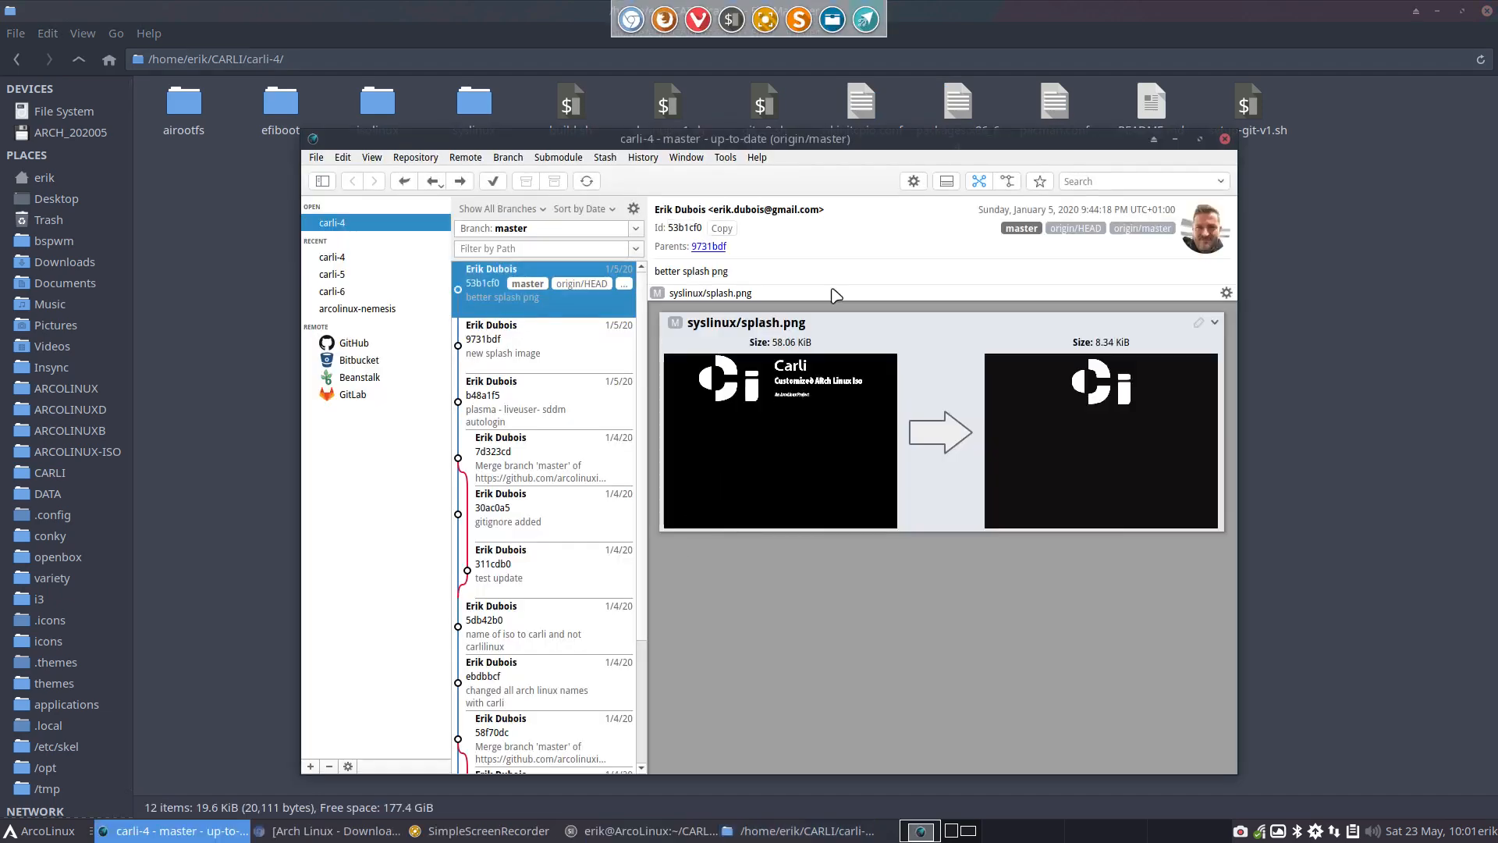
{"action": "double_click", "coordinate": [959, 144]}
Review carli-4's "new splash image" and "plasma - liveuser- sddm autologin" commits and the merge commit adding the .gitignore file
{"action": "left_click", "coordinate": [215, 240]}
{"action": "left_click", "coordinate": [244, 287]}
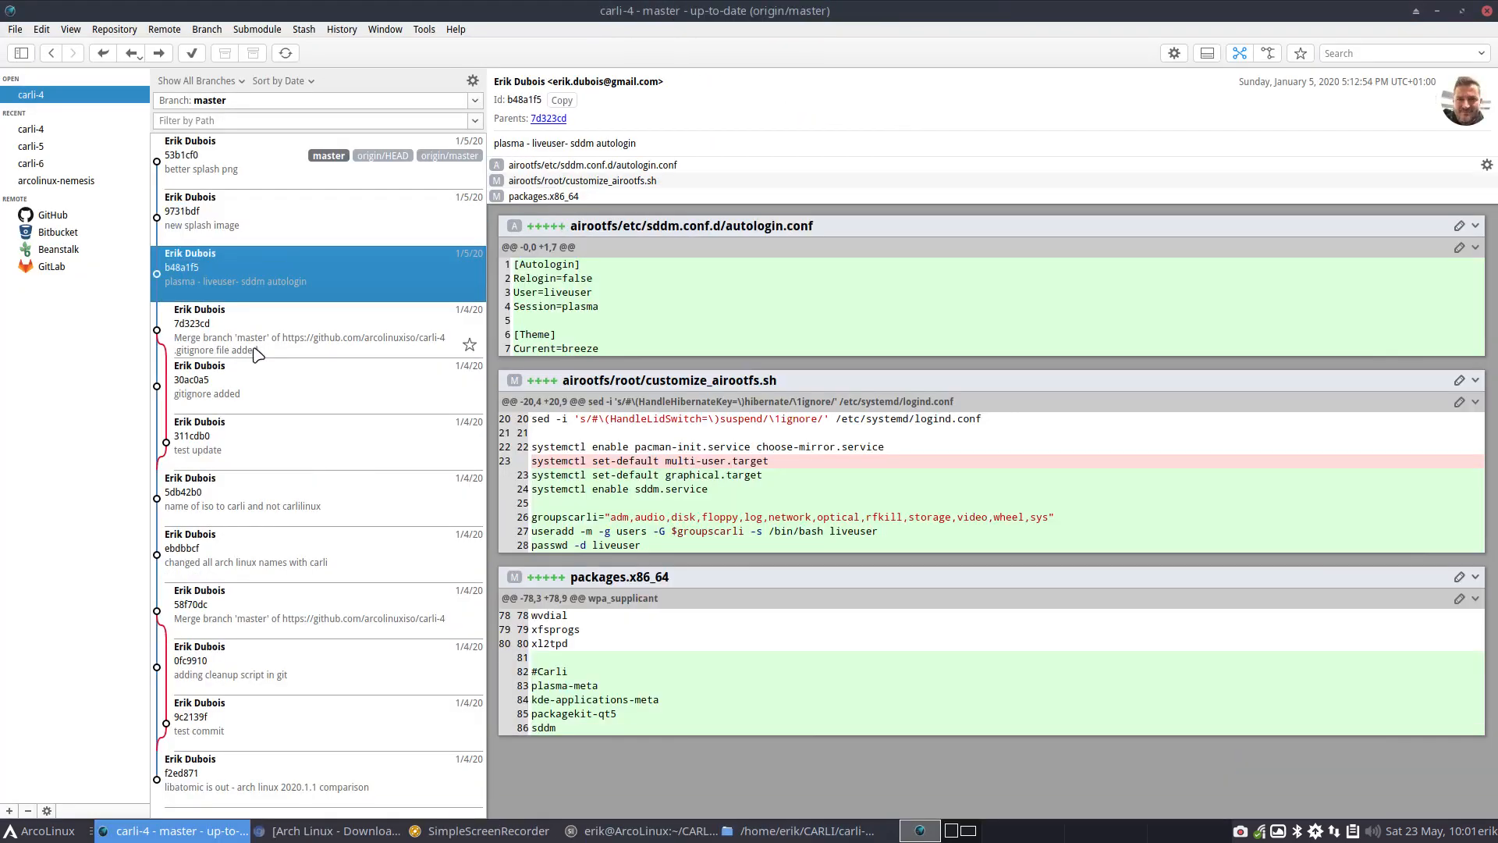
{"action": "left_click", "coordinate": [239, 240]}
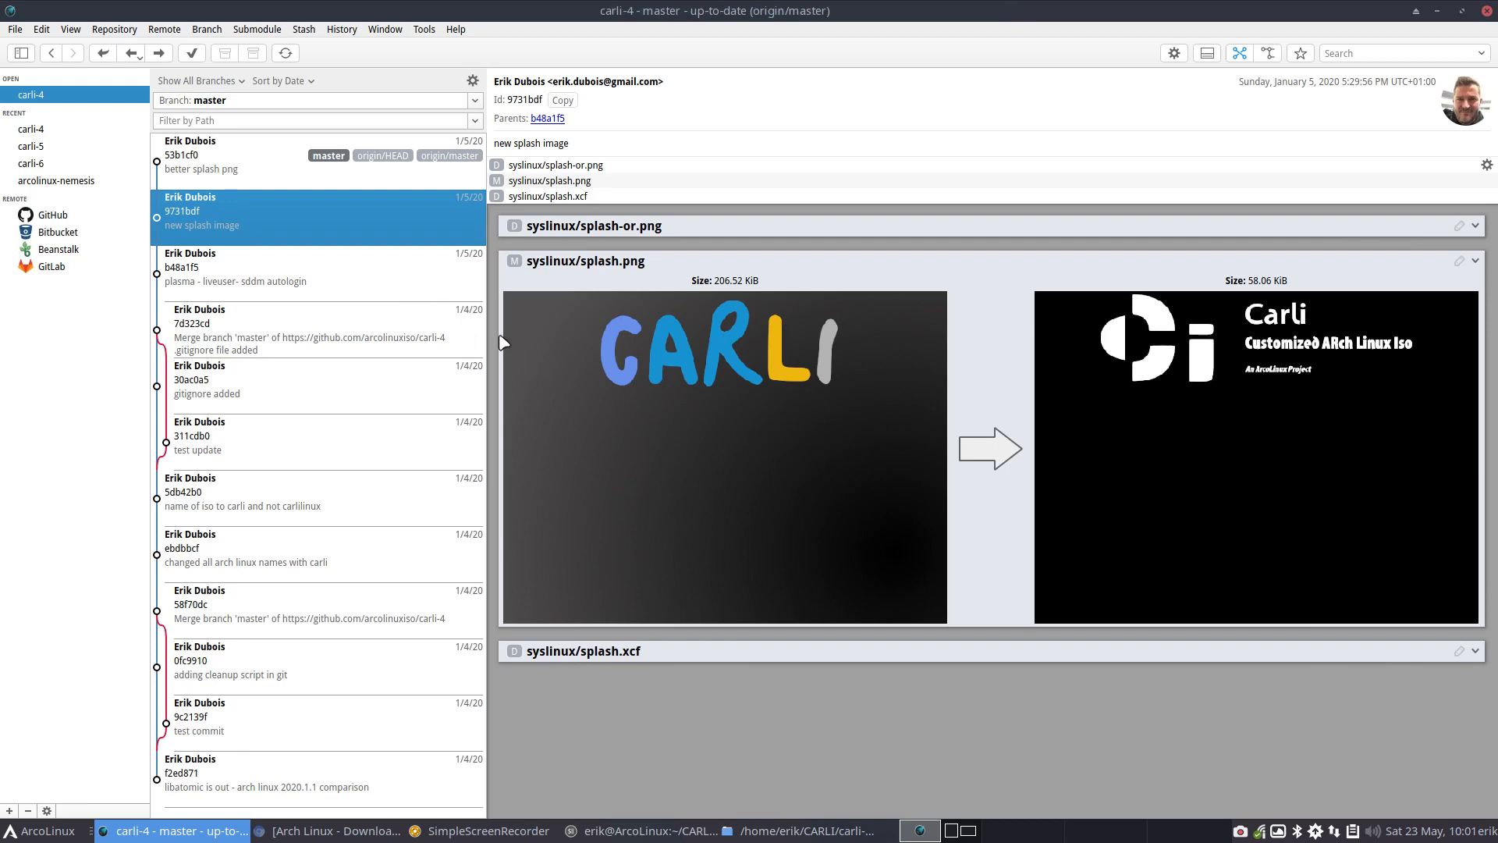
{"action": "left_click", "coordinate": [213, 275]}
{"action": "left_click", "coordinate": [269, 348]}
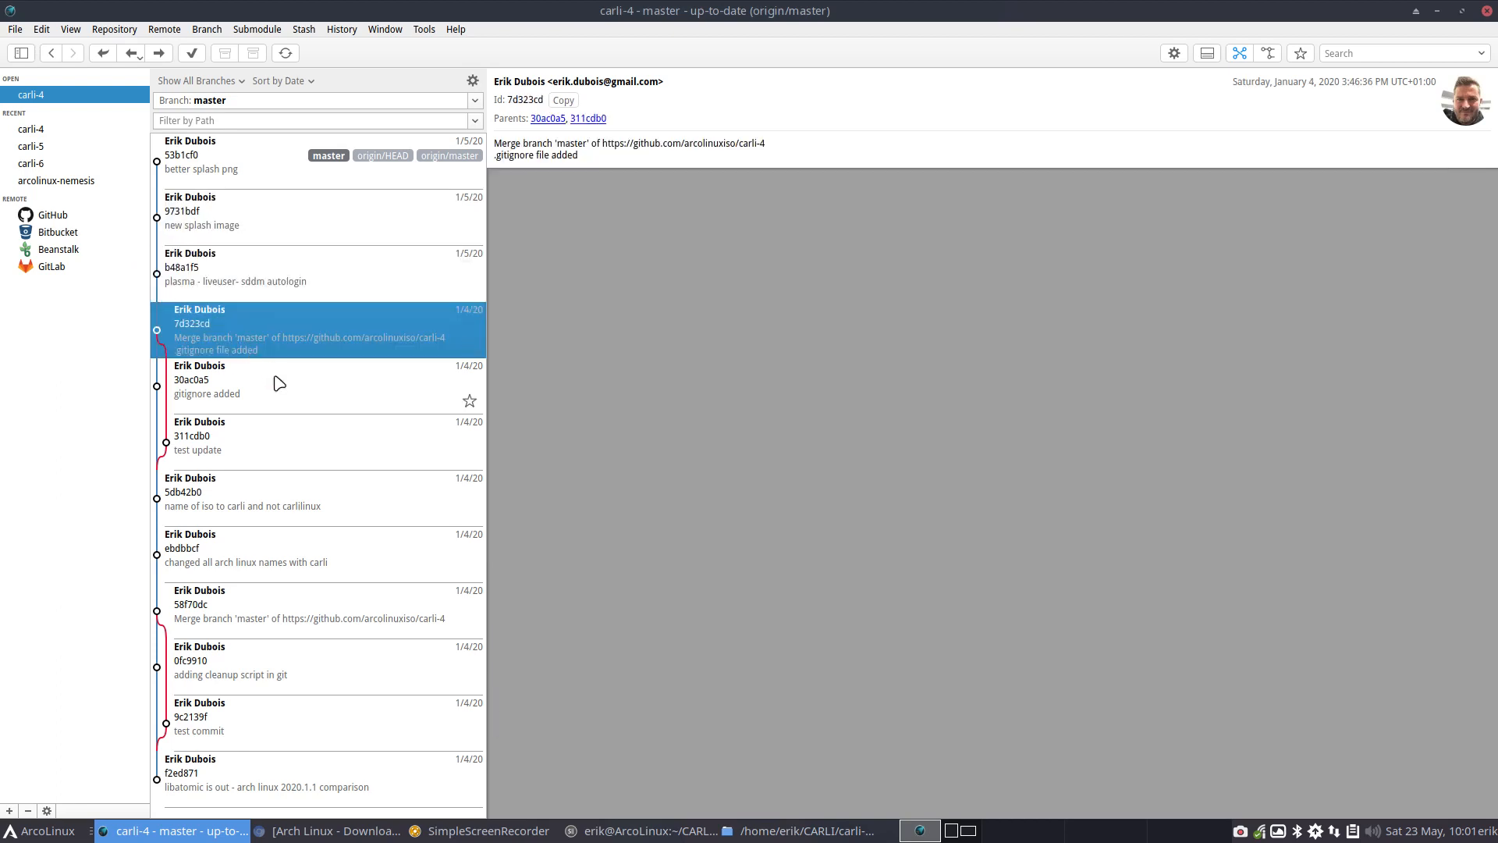
Review carli-4's older commits from "gitignore added" back to "libatomic is out - arch linux 2020.1.1 comparison", and close GitAhead
{"action": "left_click", "coordinate": [280, 383]}
{"action": "left_click", "coordinate": [291, 419]}
{"action": "left_click", "coordinate": [282, 496]}
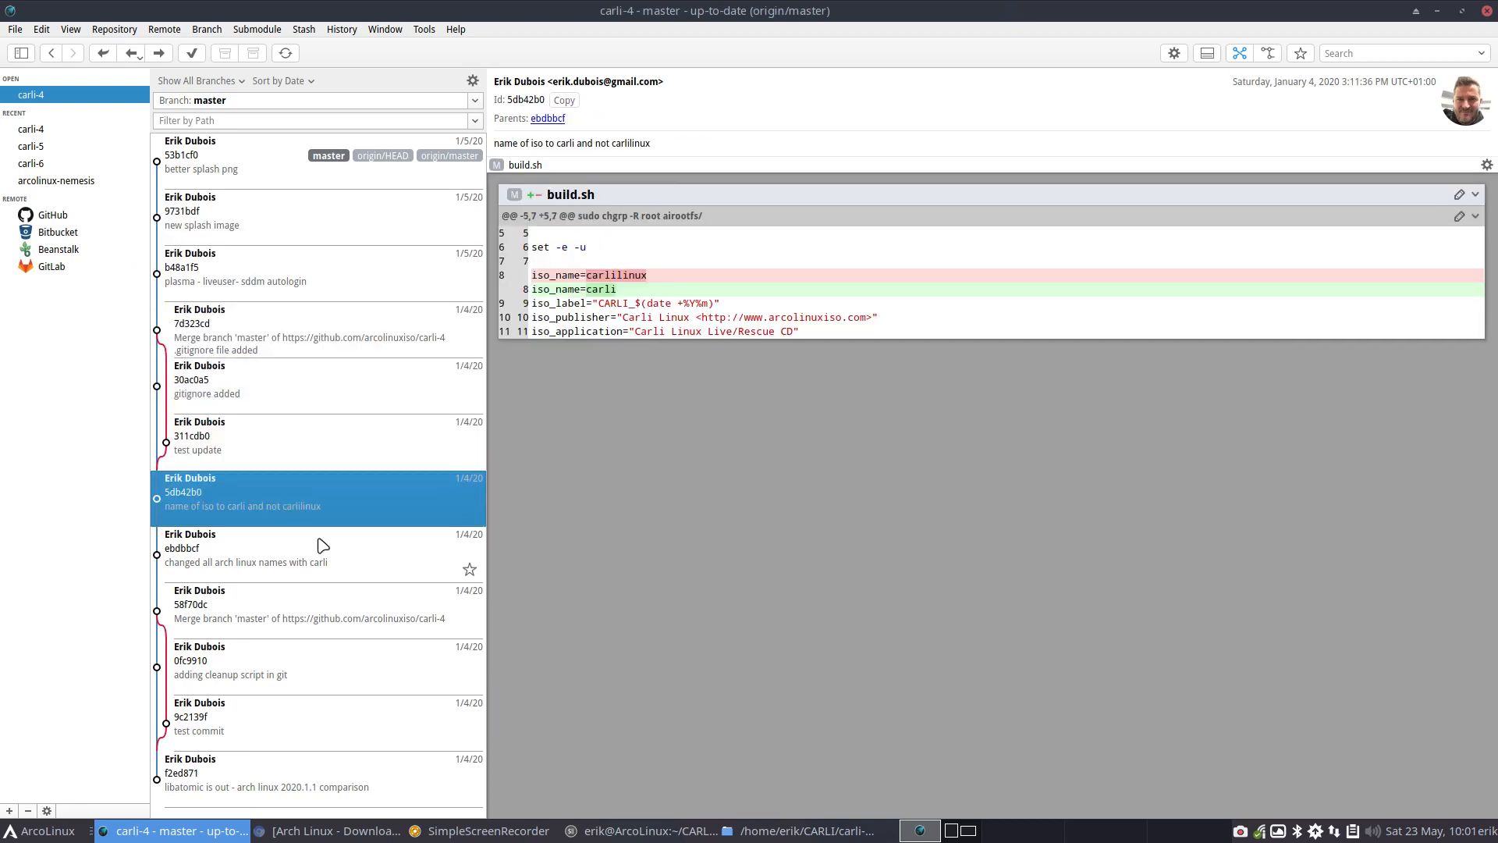
{"action": "left_click", "coordinate": [304, 602]}
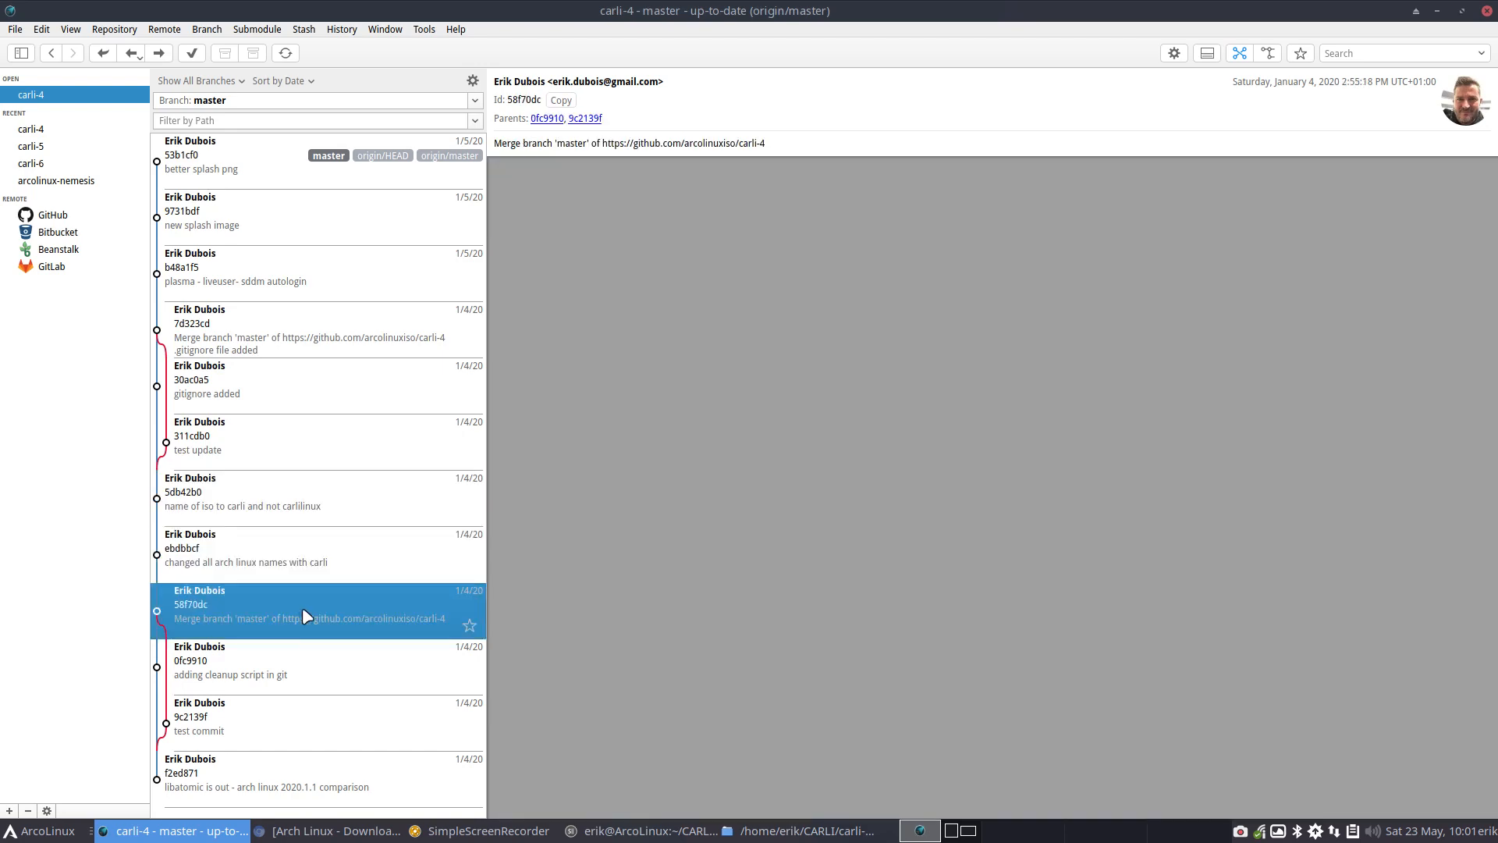
{"action": "left_click", "coordinate": [311, 675]}
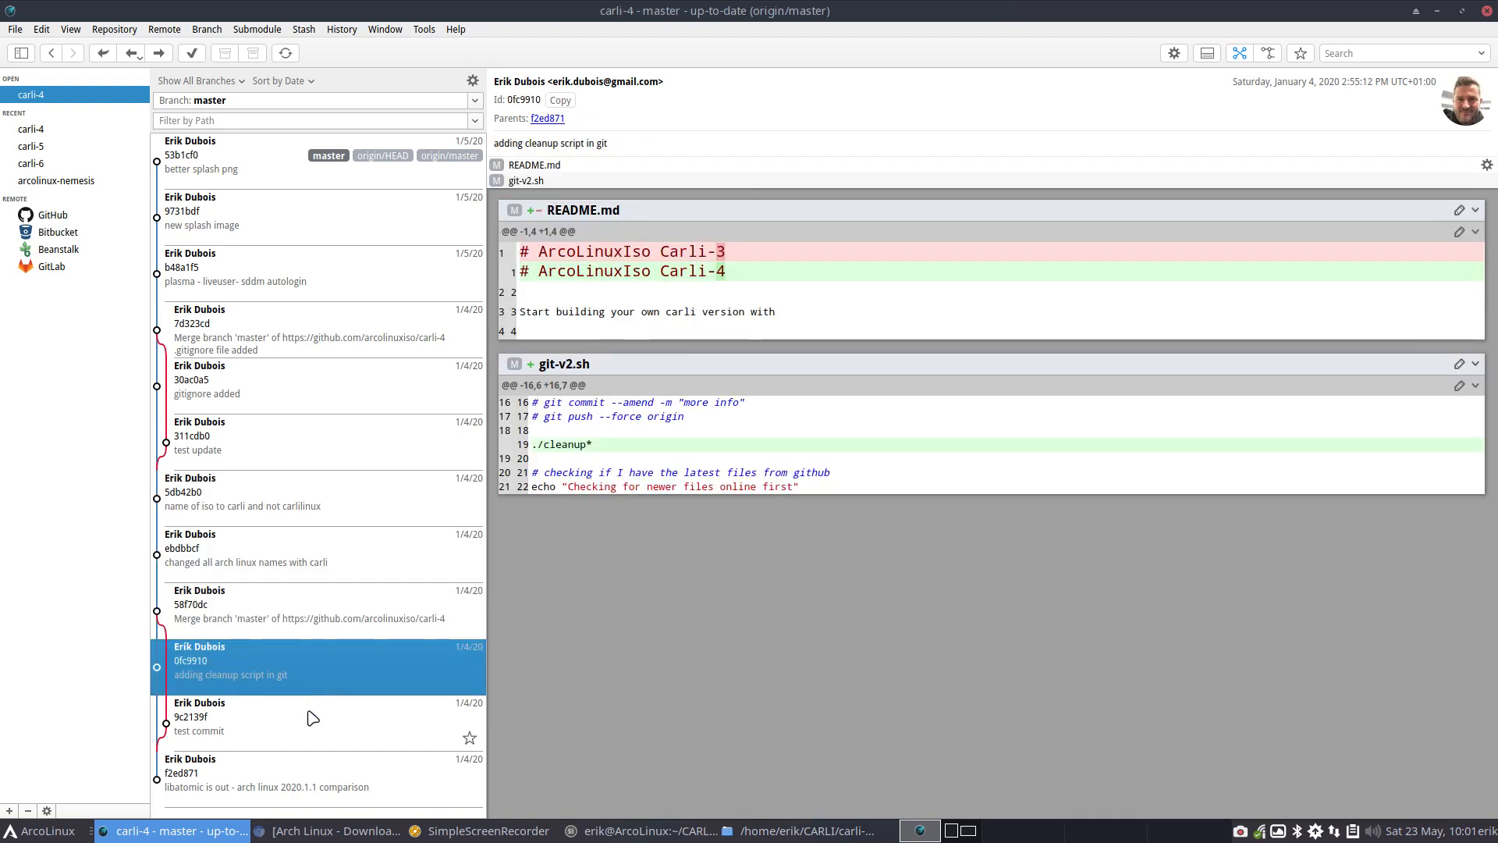
{"action": "left_click", "coordinate": [313, 718]}
{"action": "left_click", "coordinate": [314, 782]}
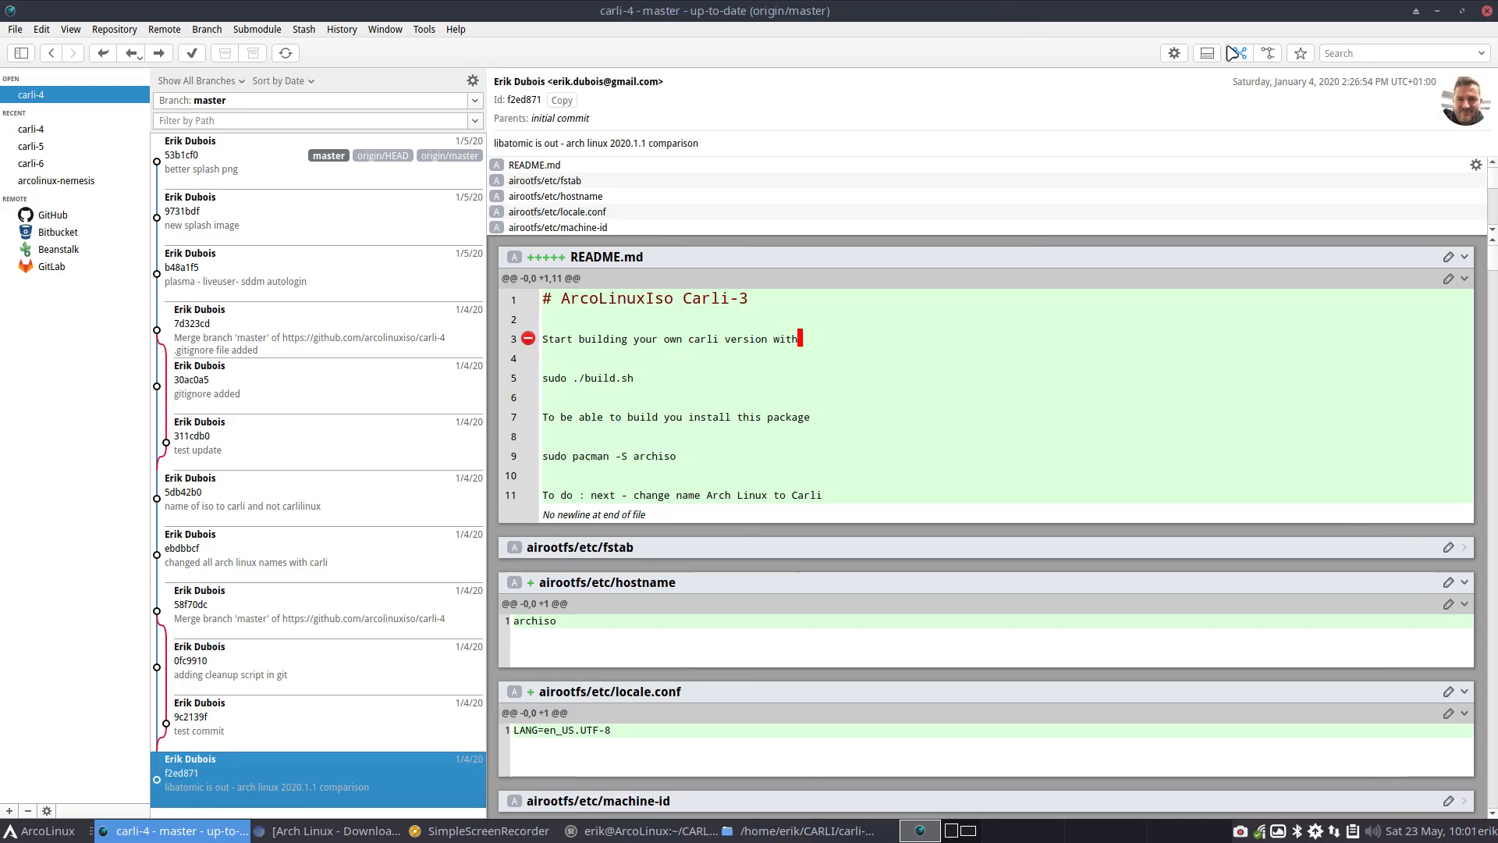
{"action": "left_click", "coordinate": [1482, 12]}
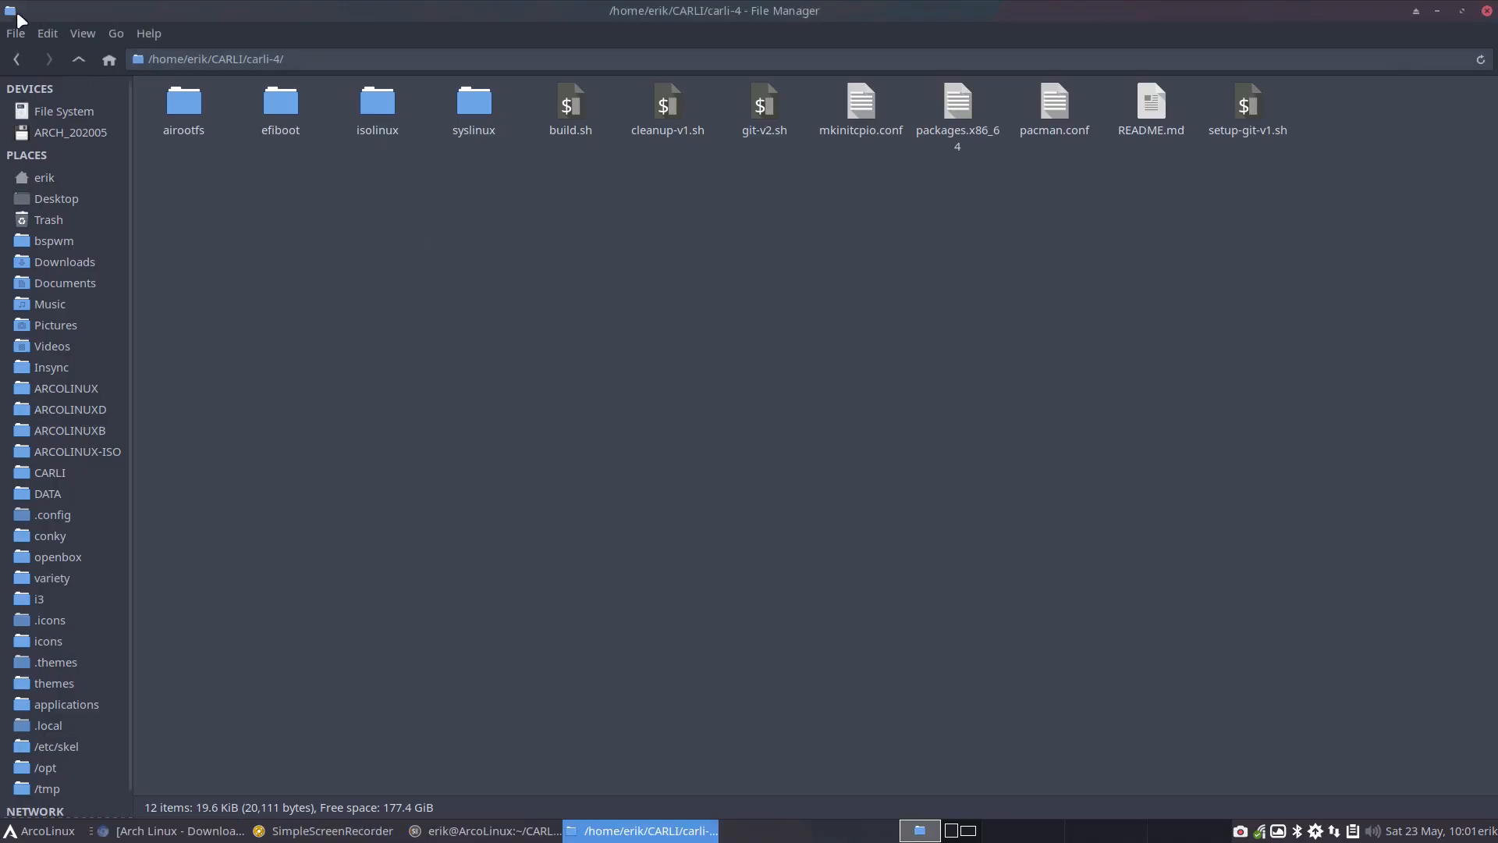
Return to the CARLI folder and open packages.x86_64 from carli-6 in Sublime Text
{"action": "left_click", "coordinate": [76, 59]}
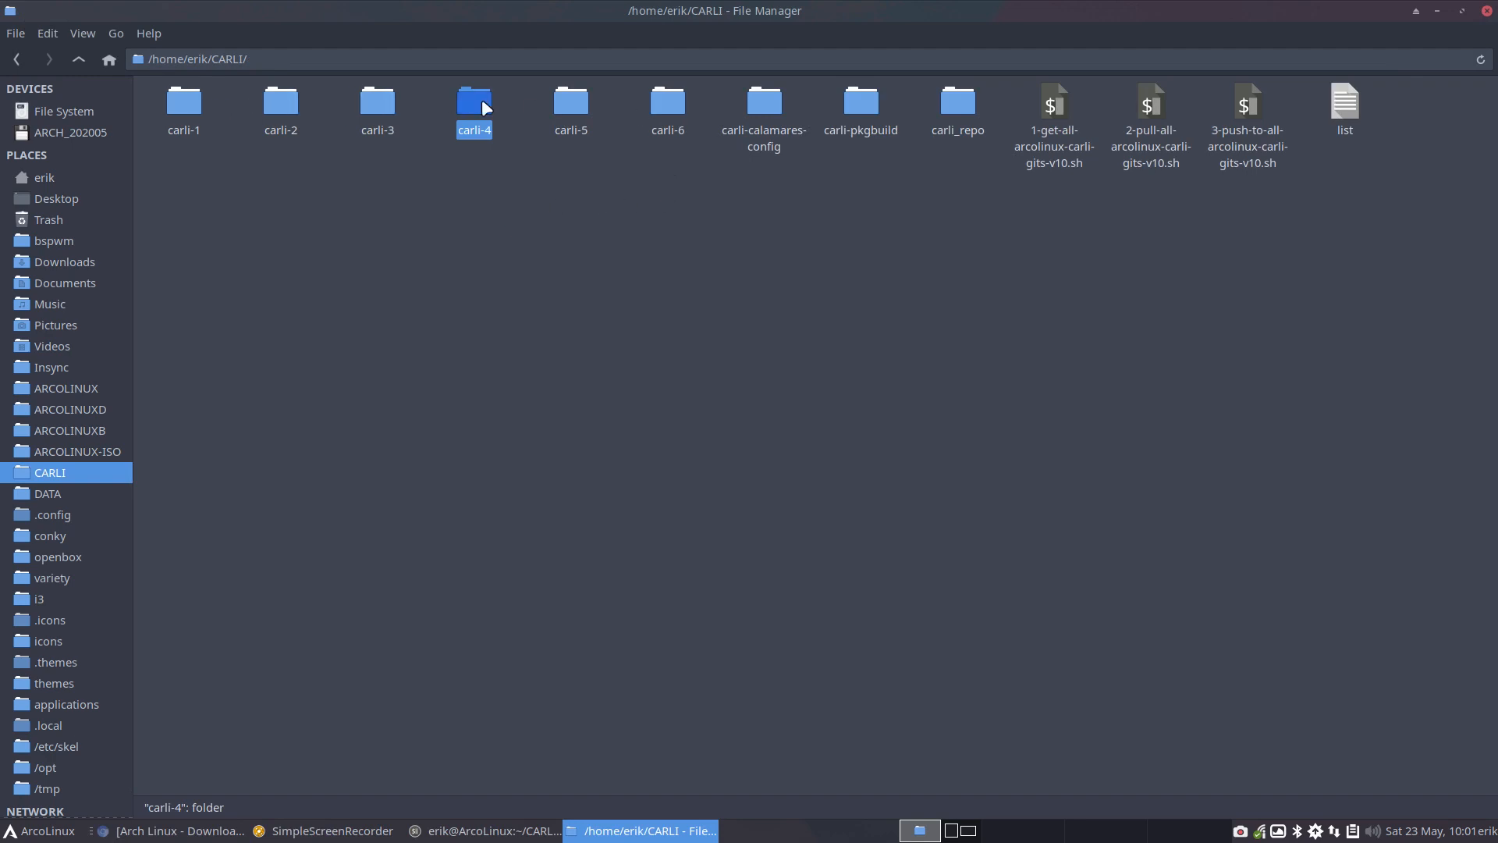
{"action": "left_click", "coordinate": [670, 113]}
{"action": "double_click", "coordinate": [670, 112]}
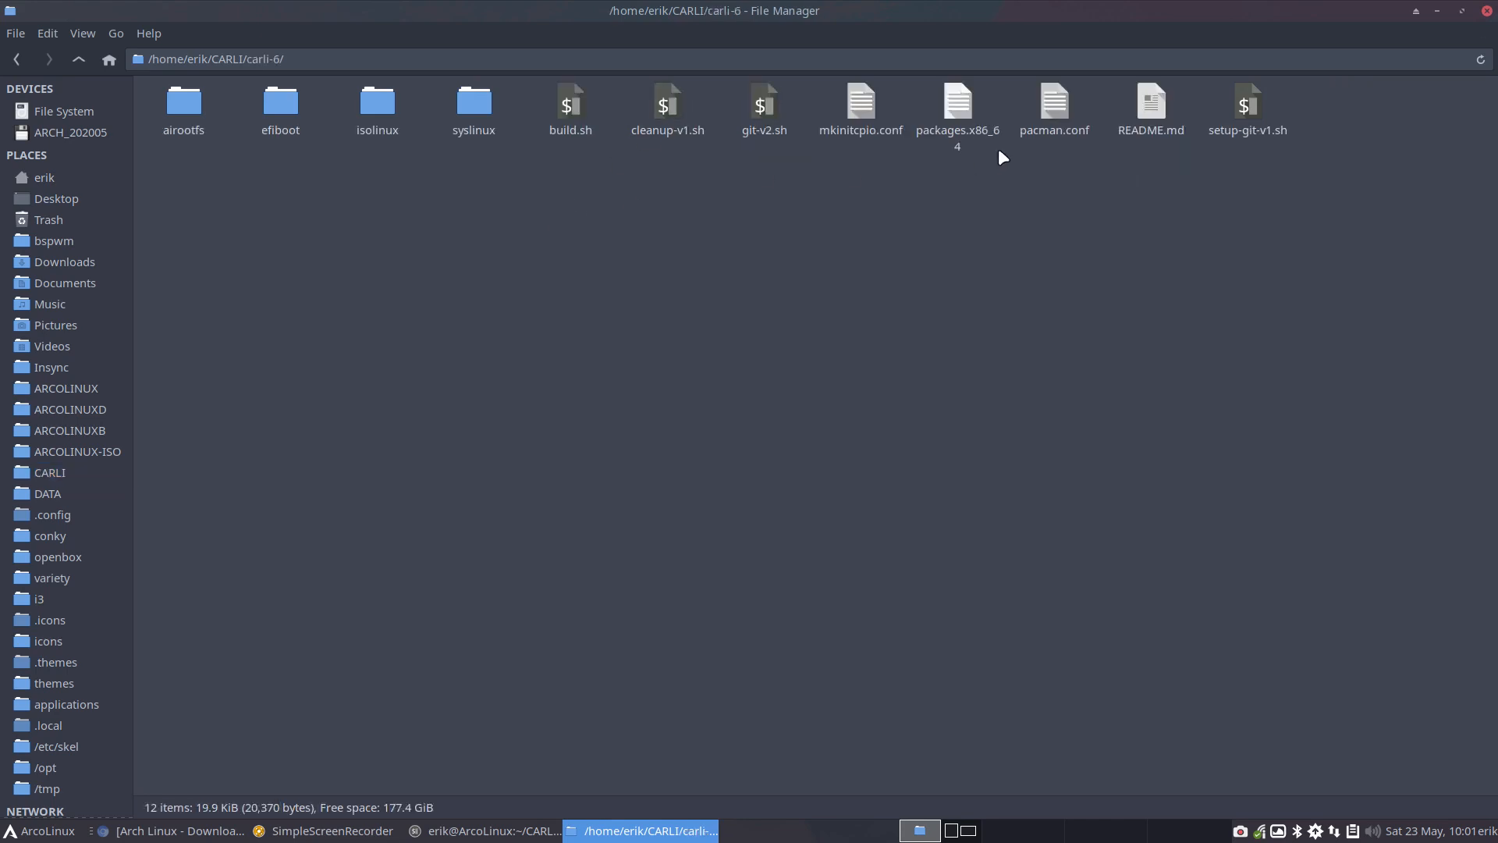
{"action": "left_click", "coordinate": [965, 105]}
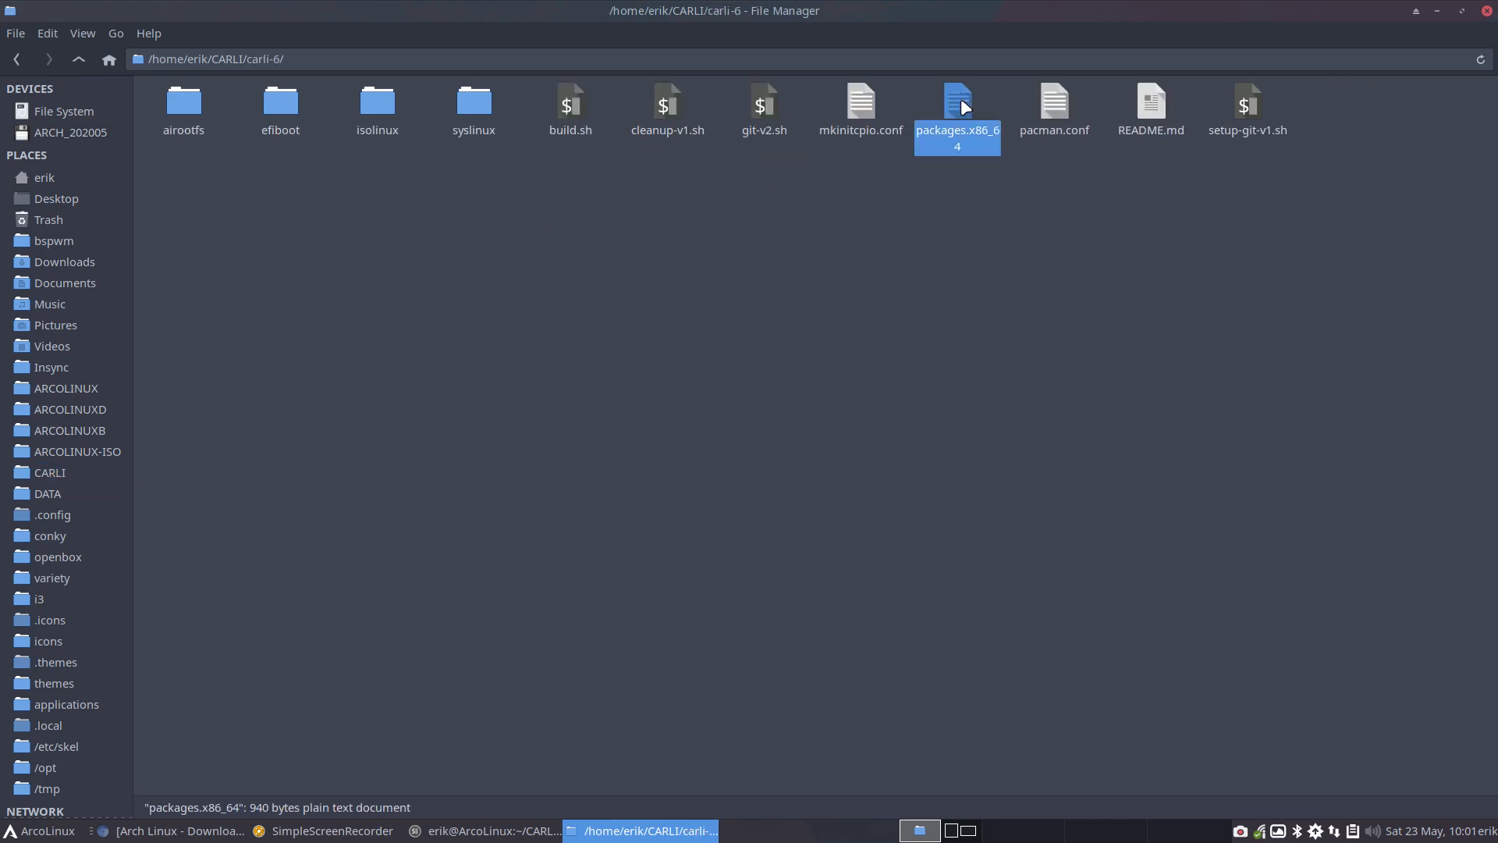
{"action": "double_click", "coordinate": [962, 102]}
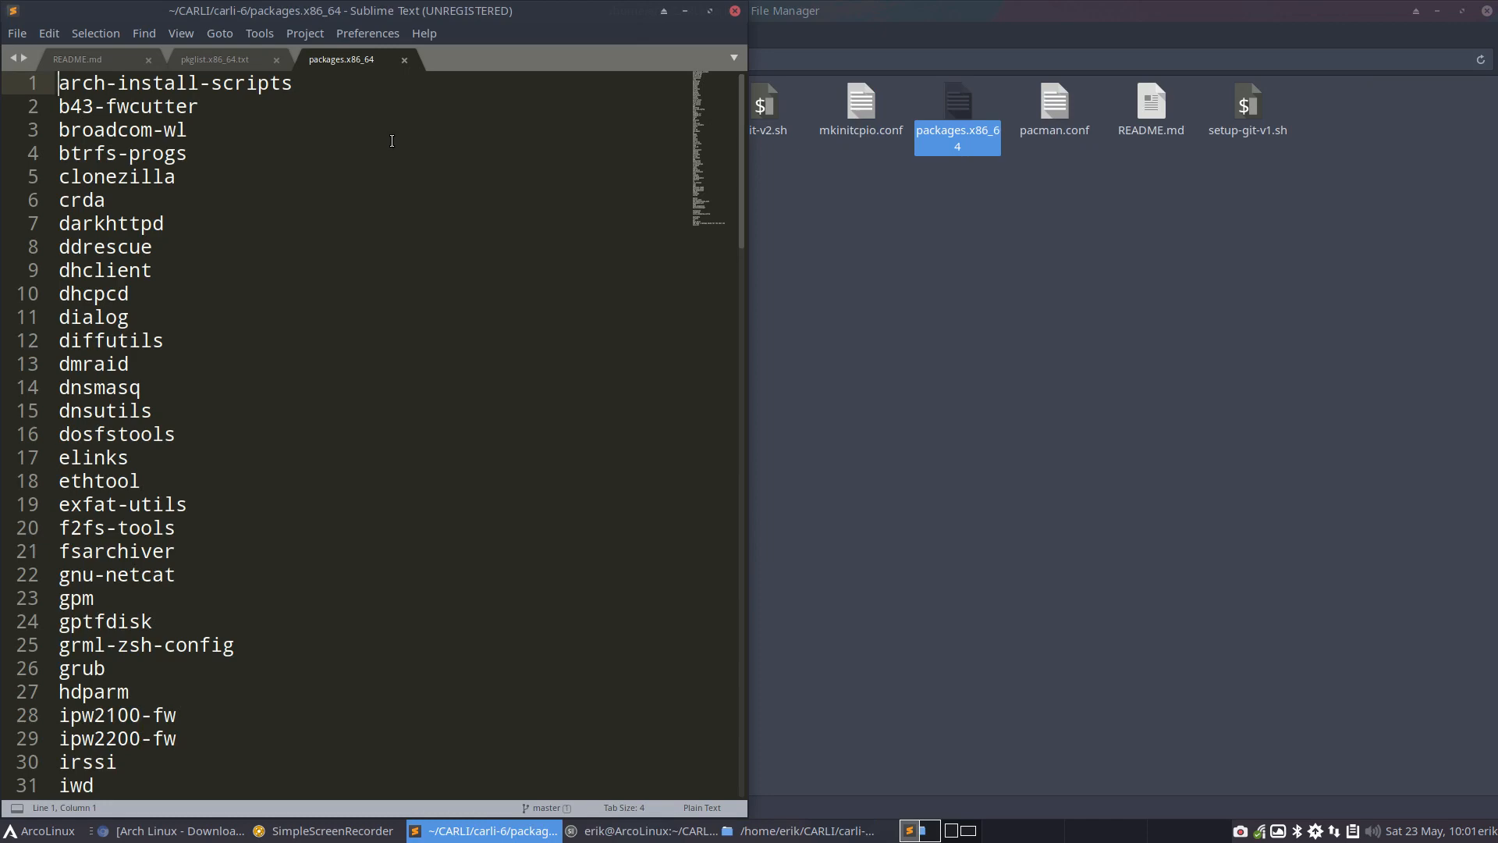
Review the base Arch packages in packages.x86_64, from arch-install-scripts through xl2tpd
{"action": "scroll", "coordinate": [172, 153], "scroll_direction": "down", "scroll_amount": 15}
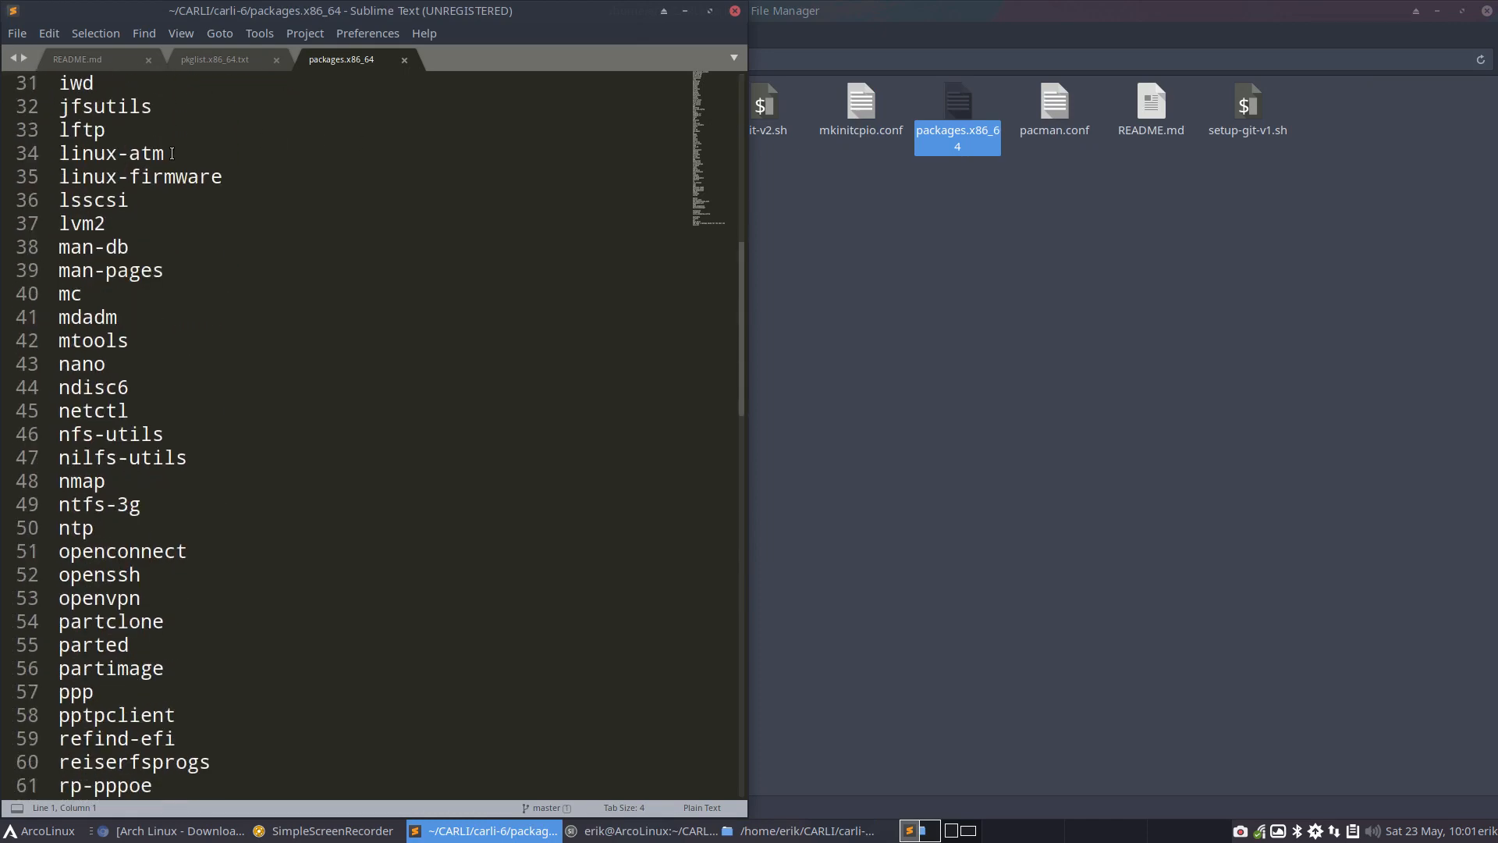
{"action": "scroll", "coordinate": [172, 154], "scroll_direction": "down", "scroll_amount": 5}
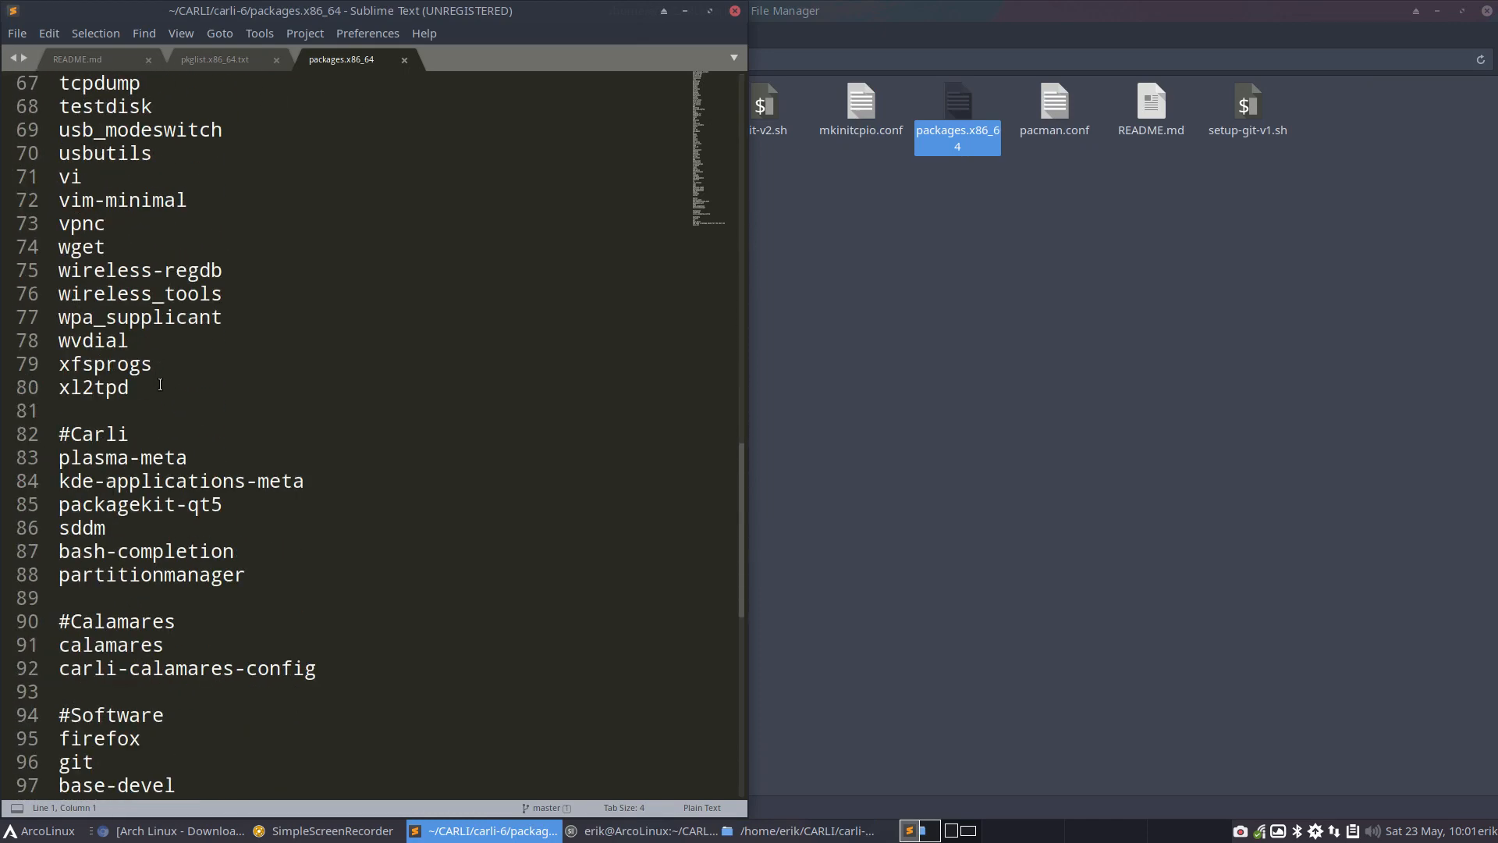
{"action": "left_click_drag", "start_coordinate": [160, 384], "coordinate": [12, 6]}
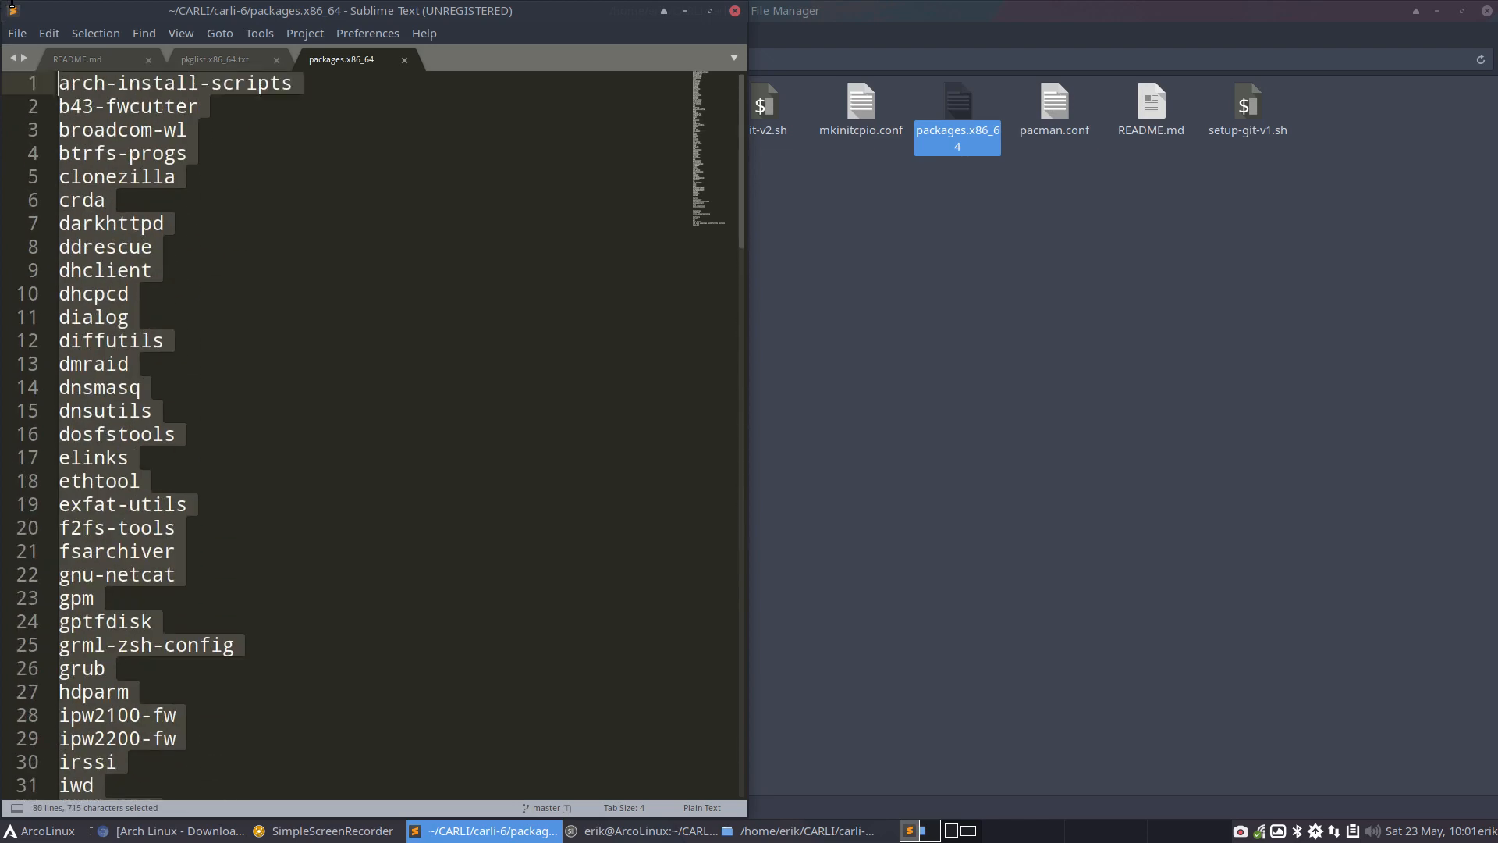
{"action": "left_click", "coordinate": [248, 219]}
{"action": "scroll", "coordinate": [248, 218], "scroll_direction": "down", "scroll_amount": 20}
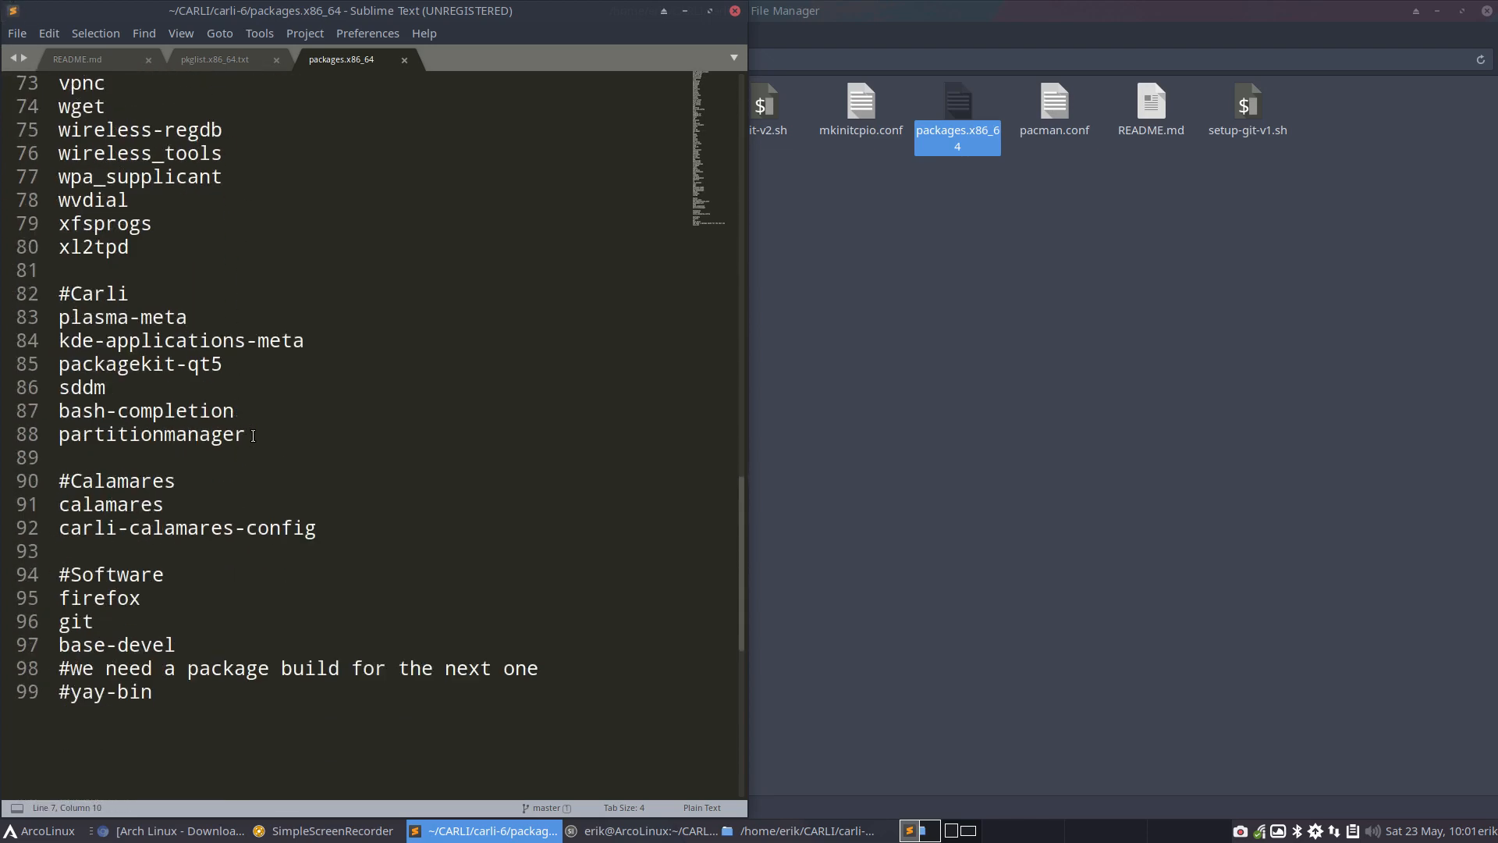
Examine the added packages in the #Carli, #Calamares and #Software sections, from plasma-meta through the commented yay-bin
{"action": "left_click_drag", "start_coordinate": [253, 435], "coordinate": [53, 294]}
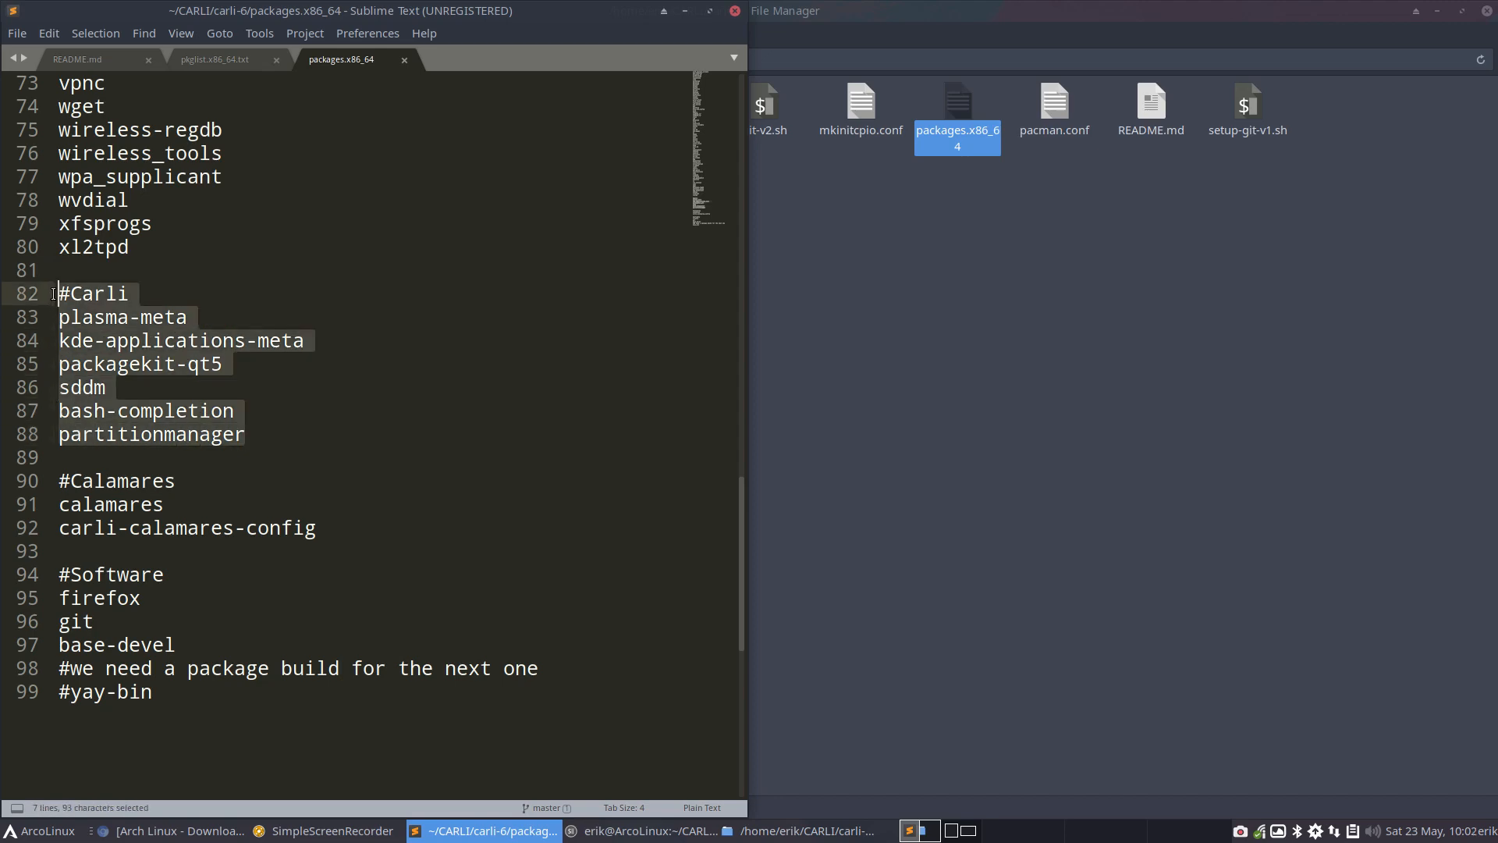
{"action": "left_click", "coordinate": [121, 310]}
{"action": "left_click", "coordinate": [201, 314]}
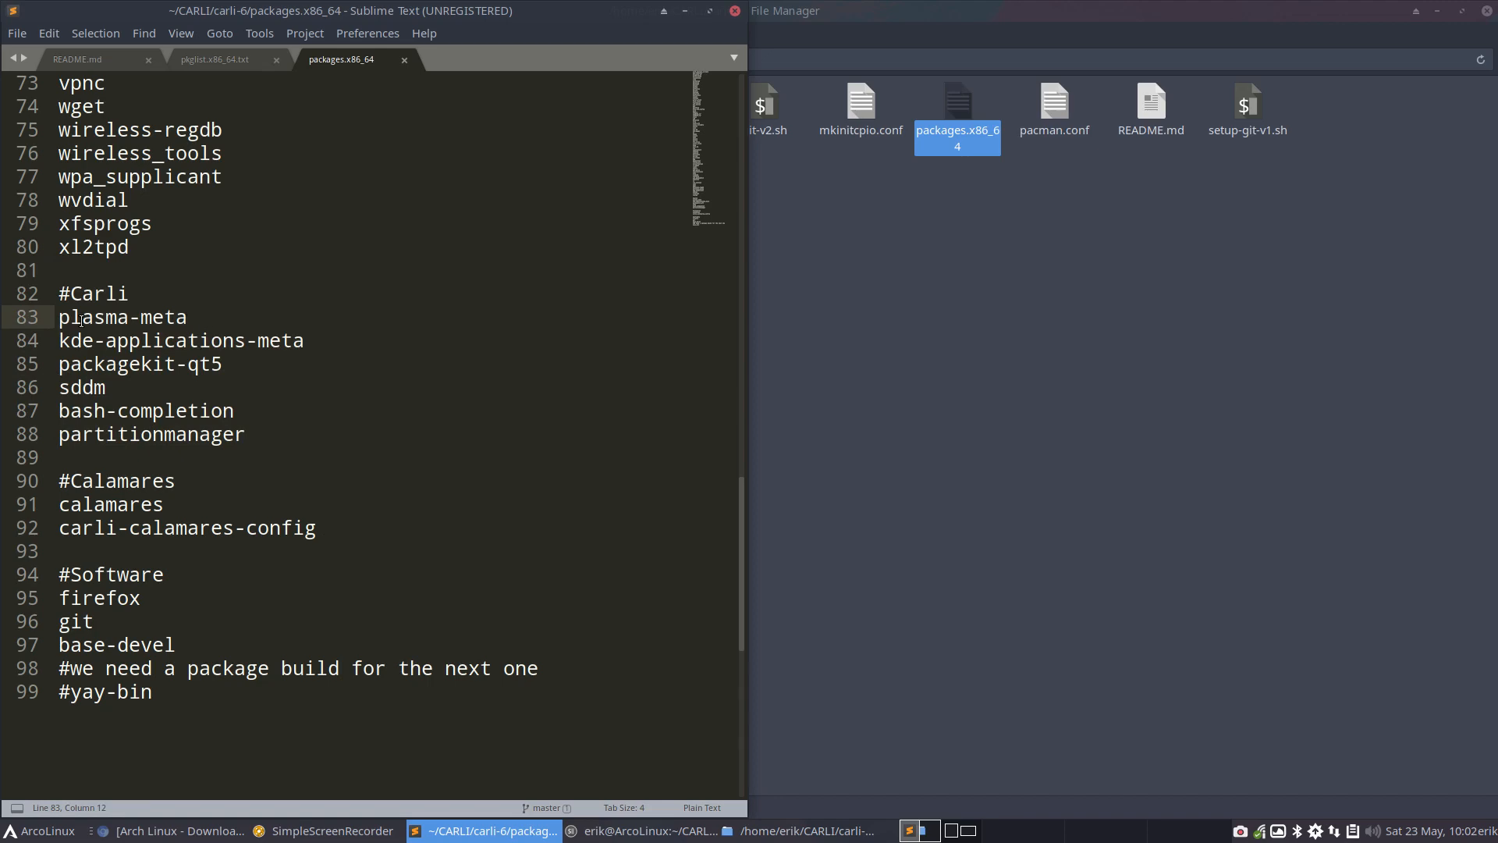
{"action": "left_click", "coordinate": [104, 336]}
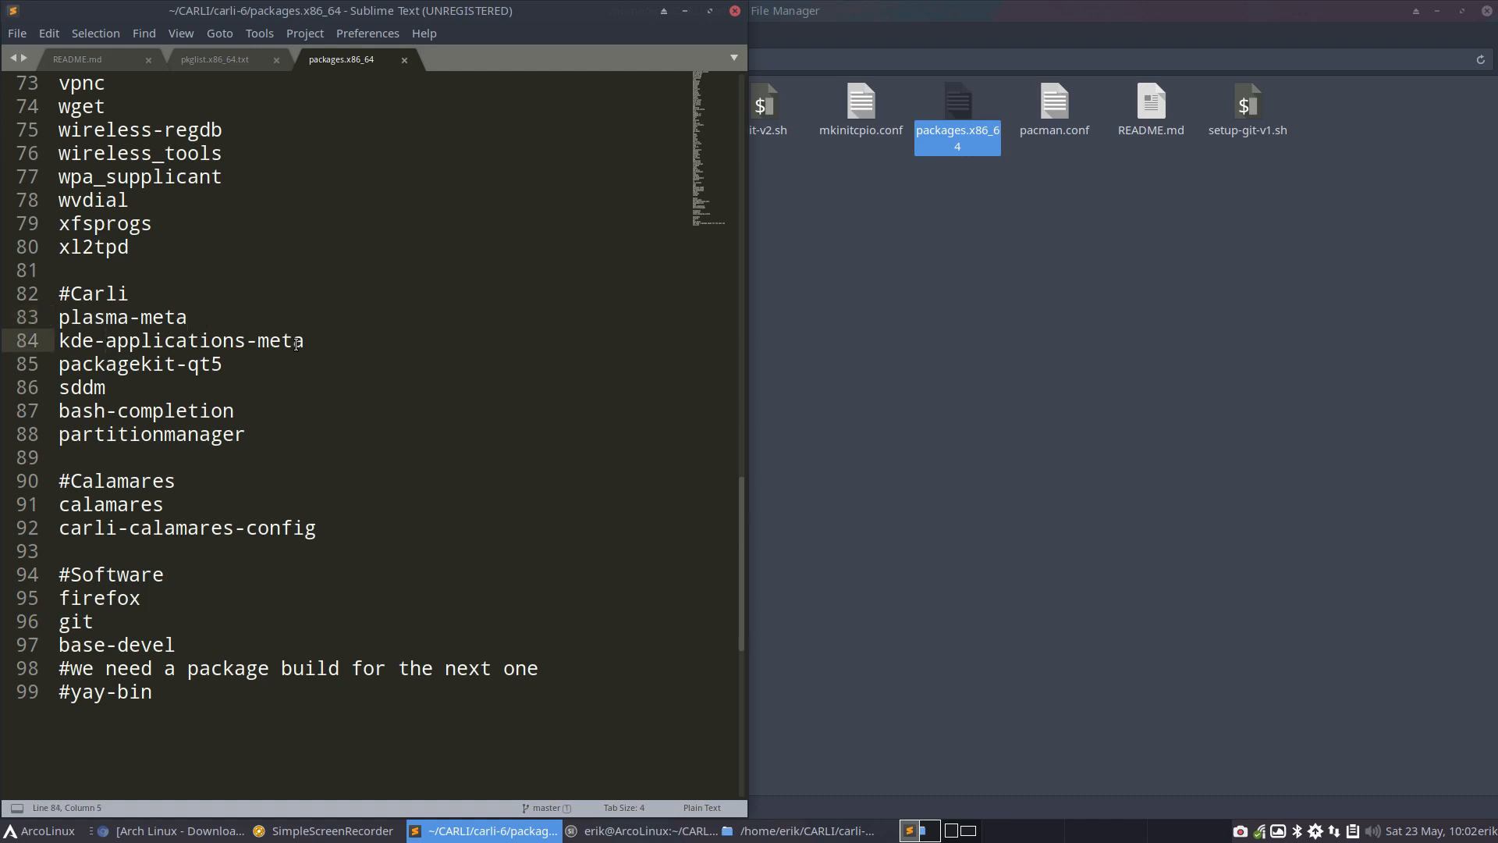
{"action": "left_click", "coordinate": [118, 364]}
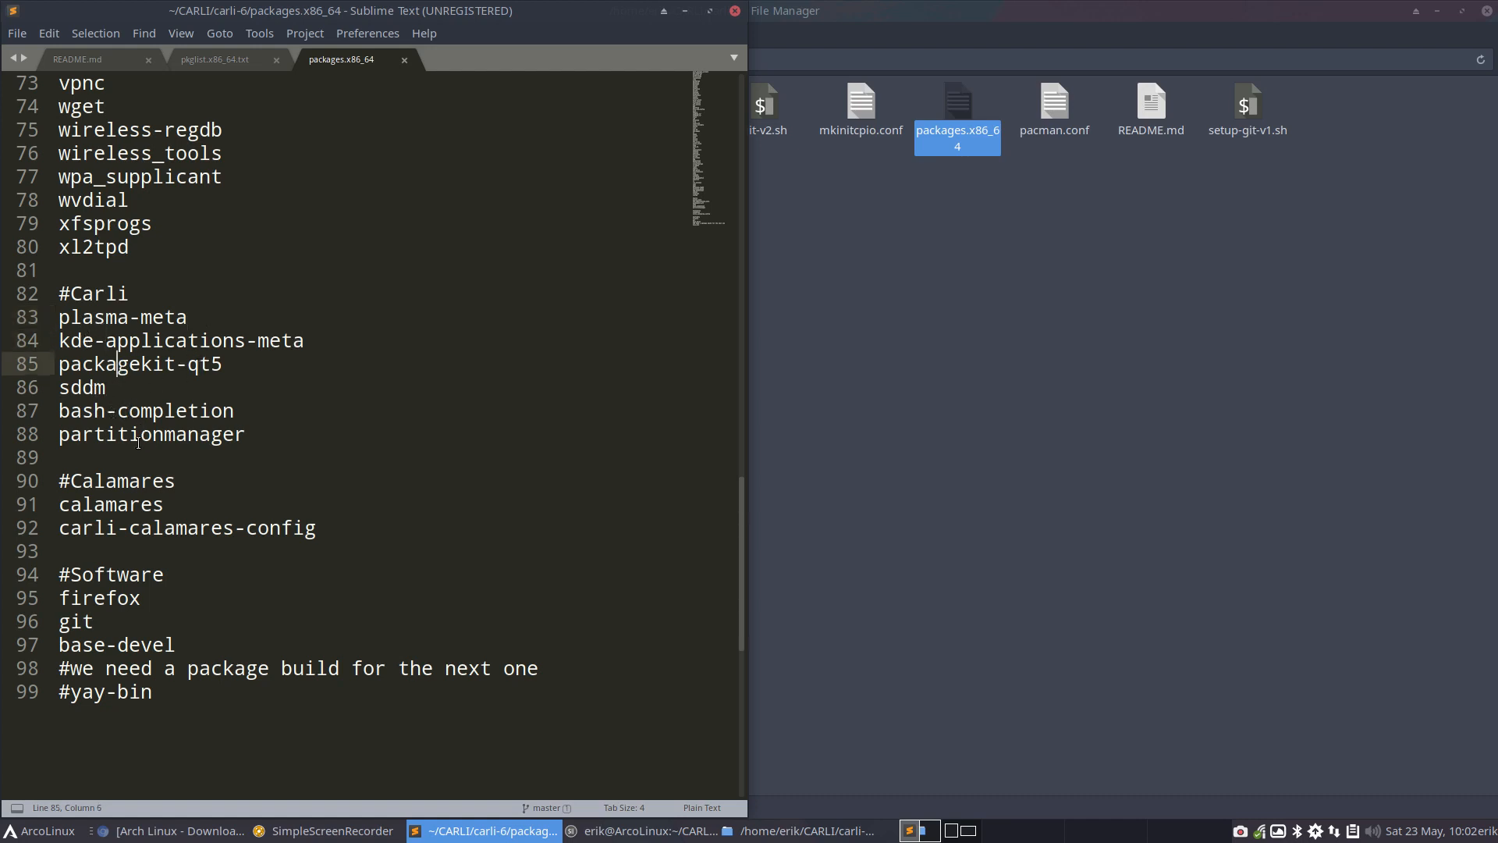
{"action": "left_click", "coordinate": [130, 504]}
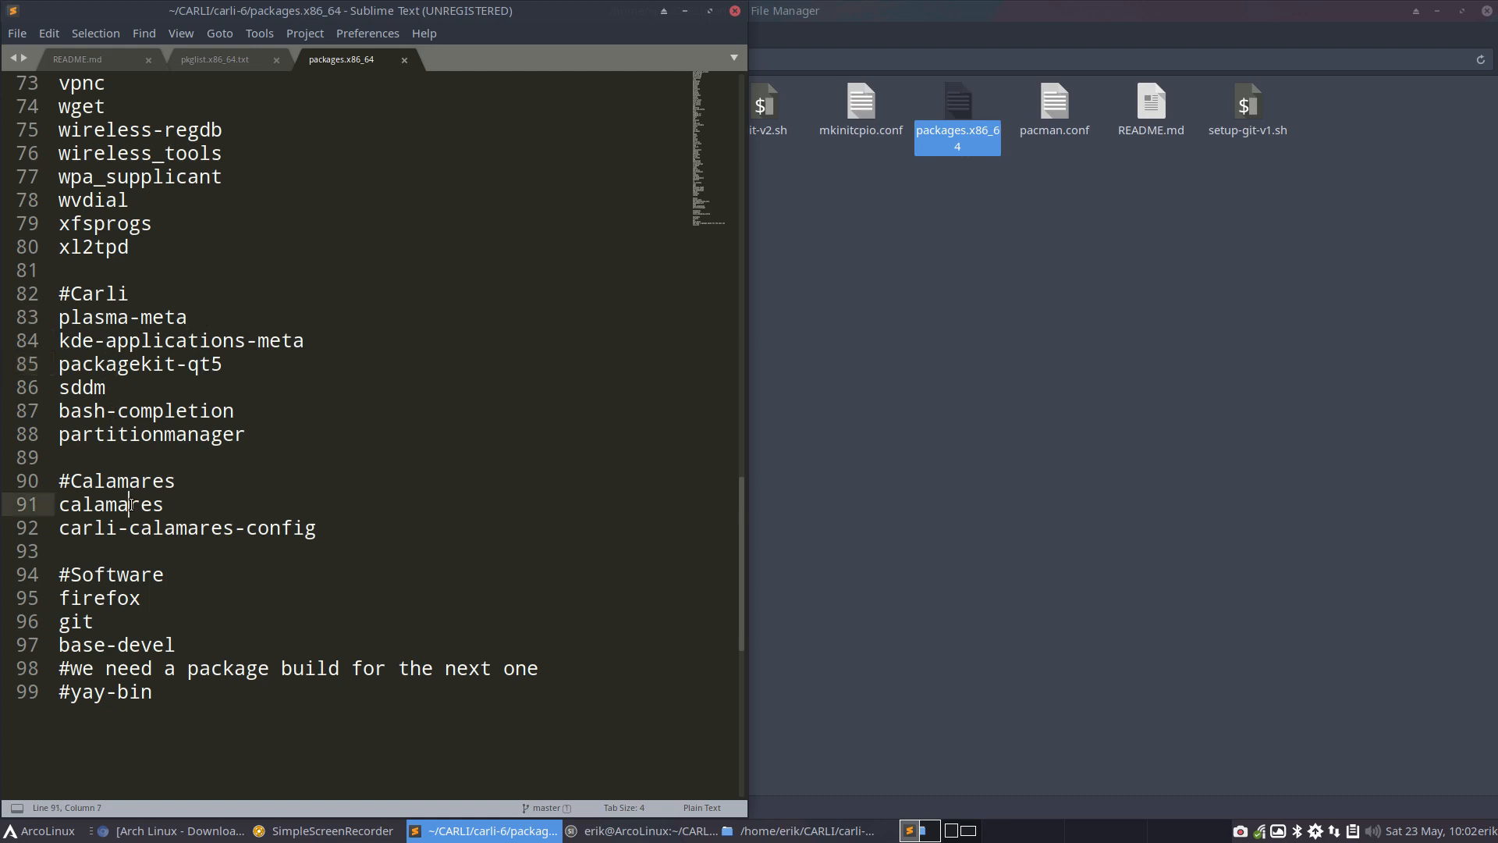
{"action": "left_click", "coordinate": [131, 529]}
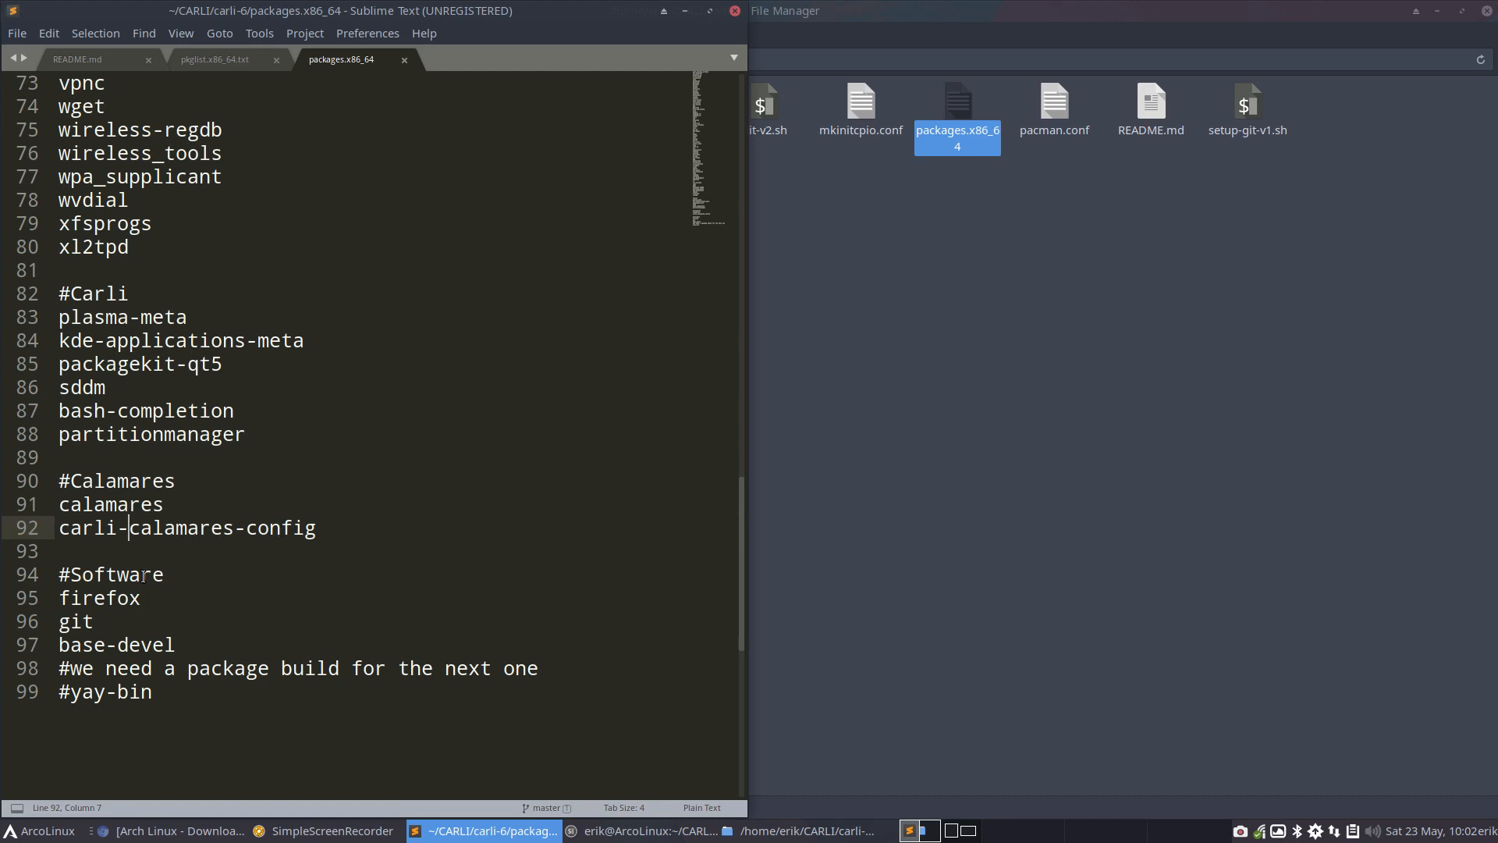
{"action": "left_click", "coordinate": [111, 598]}
{"action": "left_click", "coordinate": [83, 623]}
{"action": "left_click", "coordinate": [85, 646]}
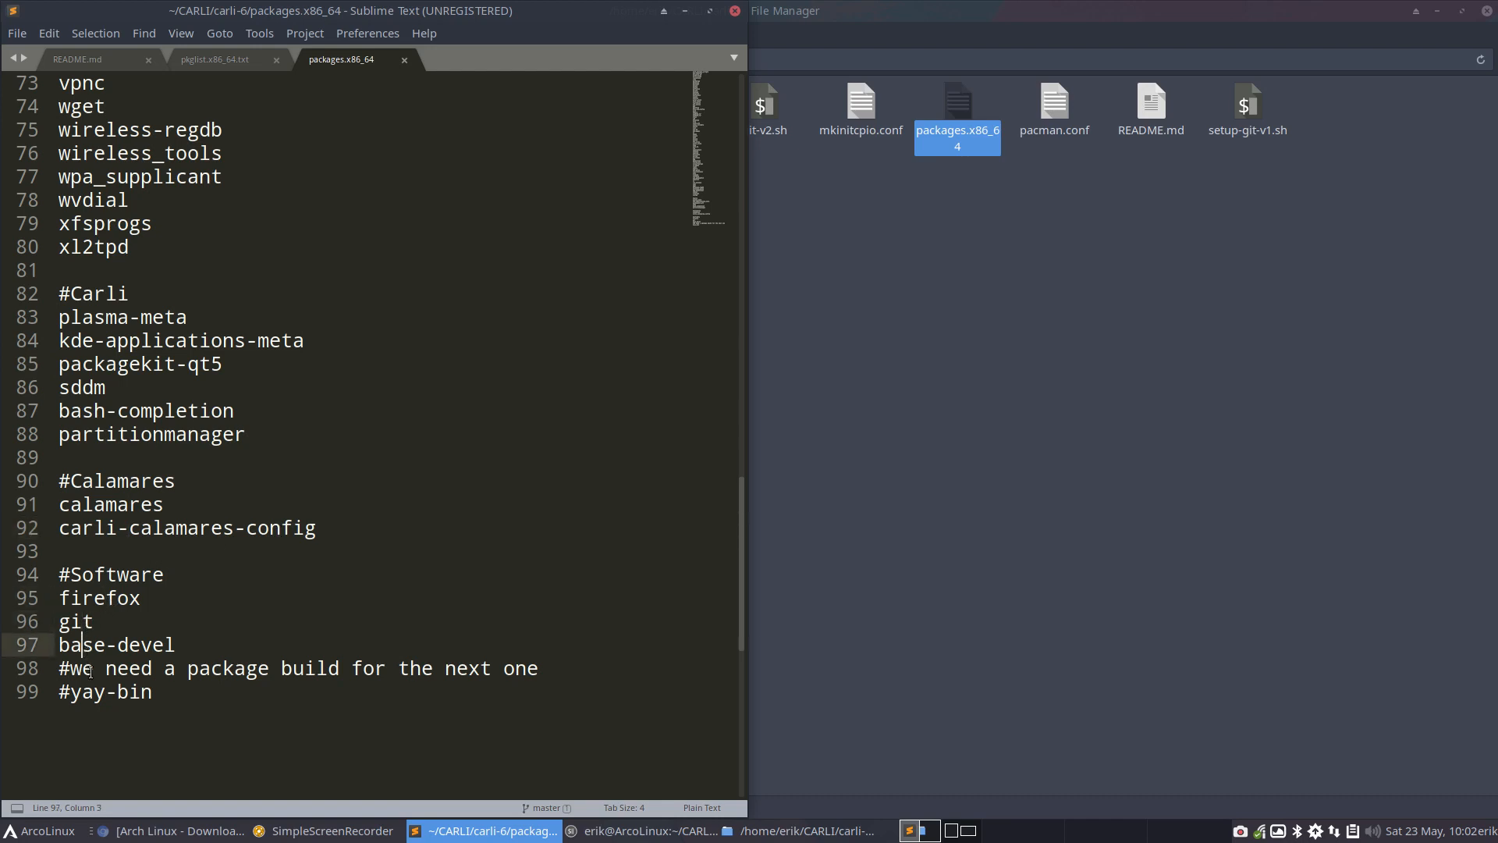
{"action": "left_click_drag", "start_coordinate": [83, 692], "coordinate": [92, 693]}
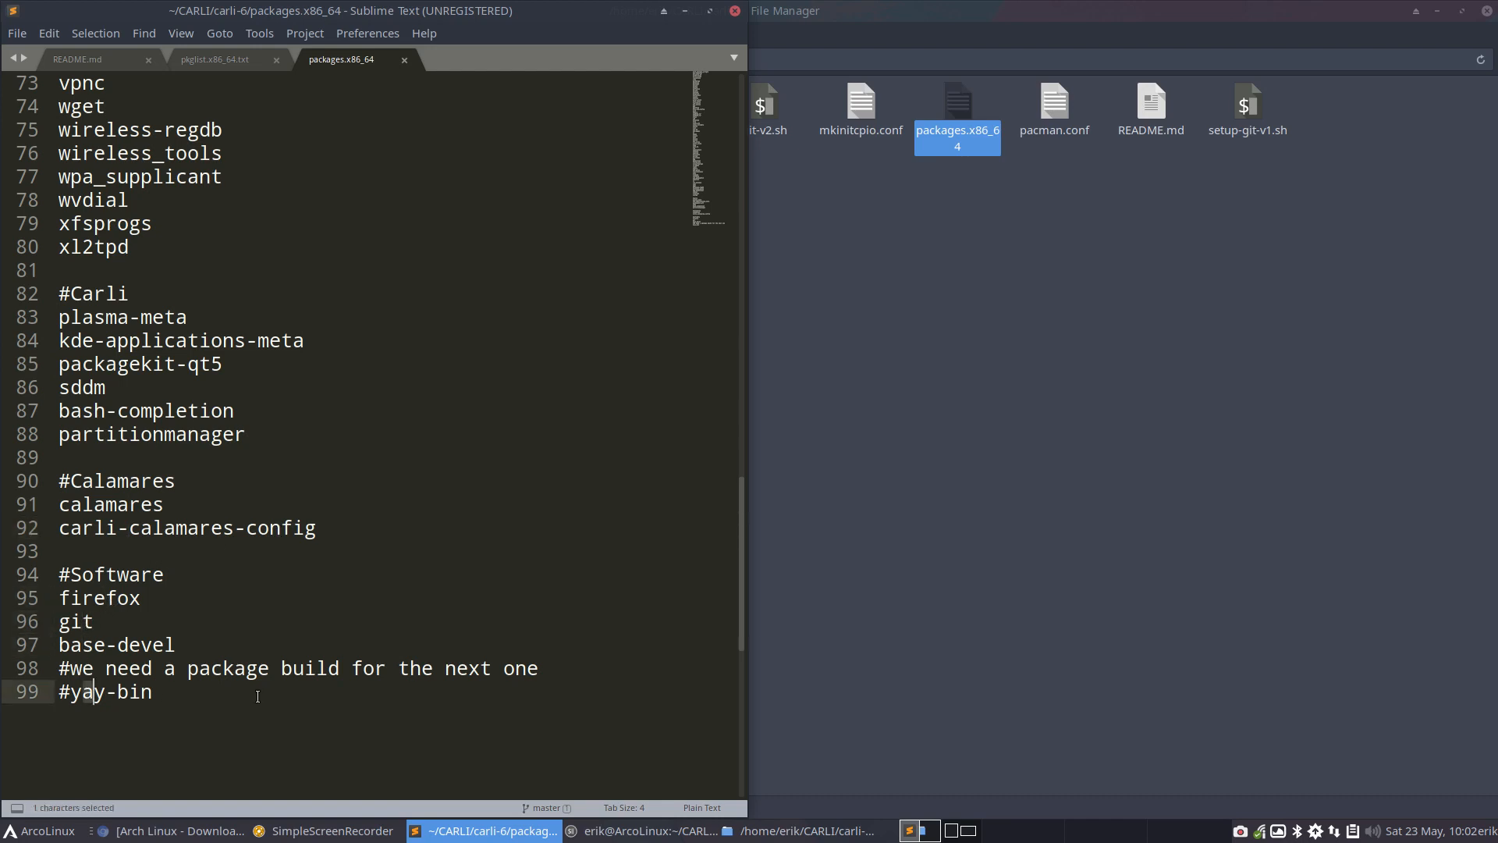
Try to toggle comments on all lines from the #Carli heading through #yay-bin
{"action": "scroll", "coordinate": [149, 424], "scroll_direction": "up", "scroll_amount": 2}
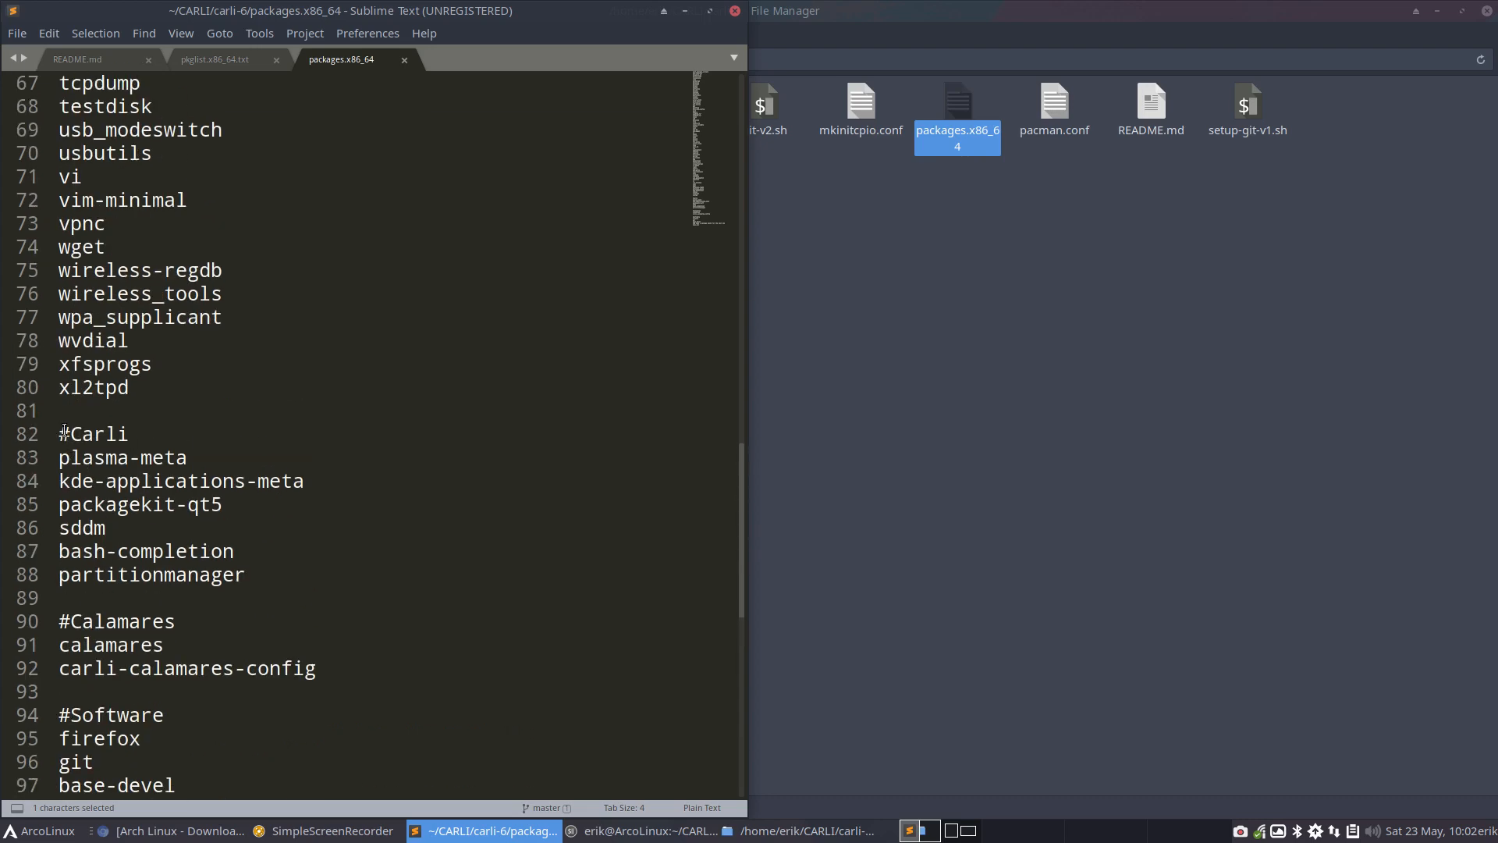
{"action": "left_click_drag", "start_coordinate": [59, 433], "coordinate": [273, 788]}
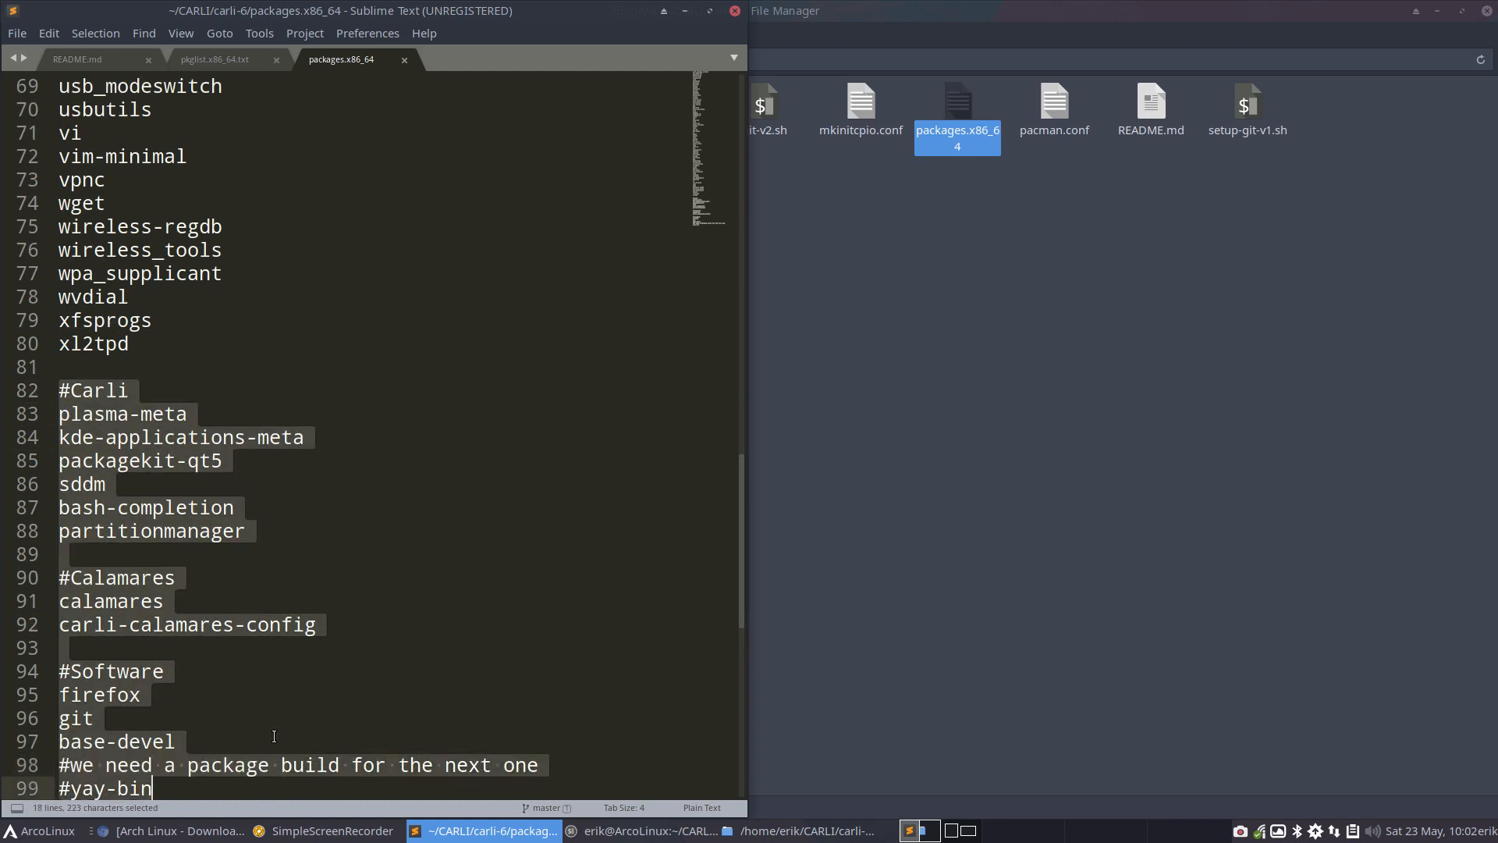
{"action": "left_click", "coordinate": [56, 34]}
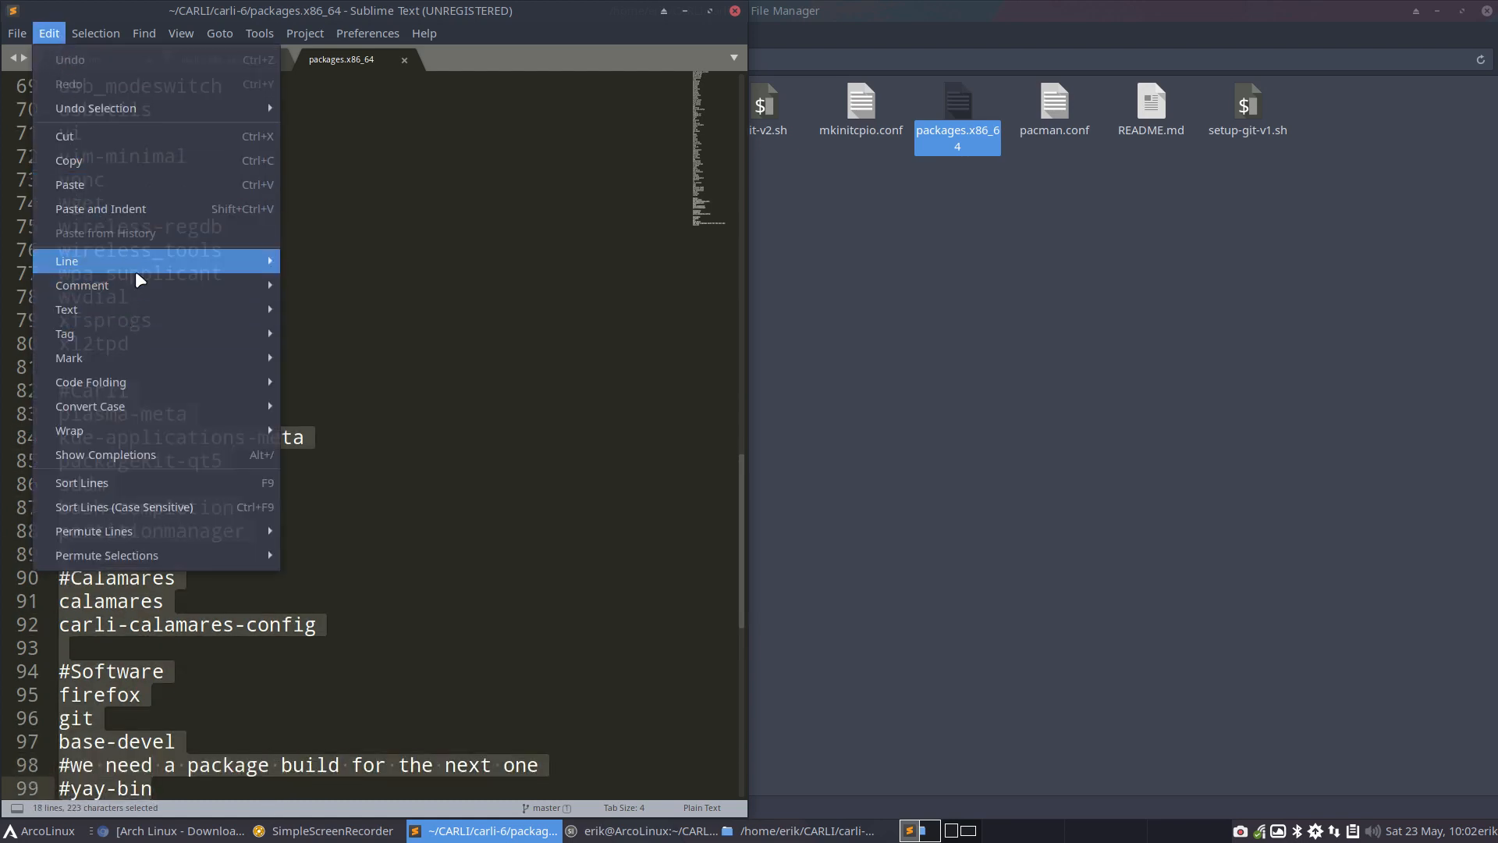
{"action": "mouse_move", "coordinate": [145, 287]}
{"action": "left_click", "coordinate": [321, 283]}
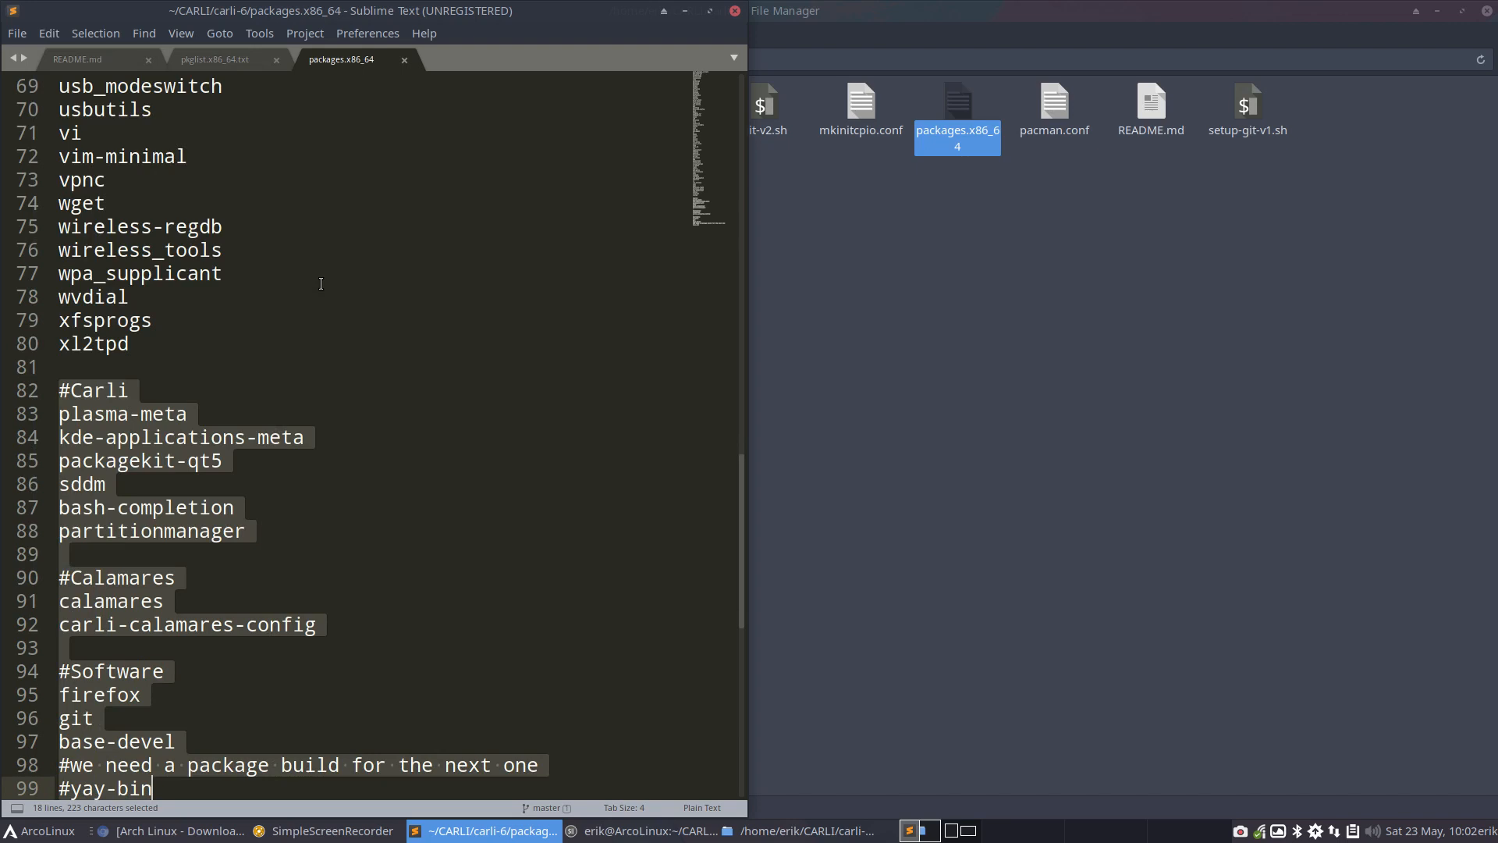
Comment out calamares and carli-calamares-config with a leading #, and save packages.x86_64
{"action": "left_click", "coordinate": [301, 578]}
{"action": "left_click", "coordinate": [64, 607]}
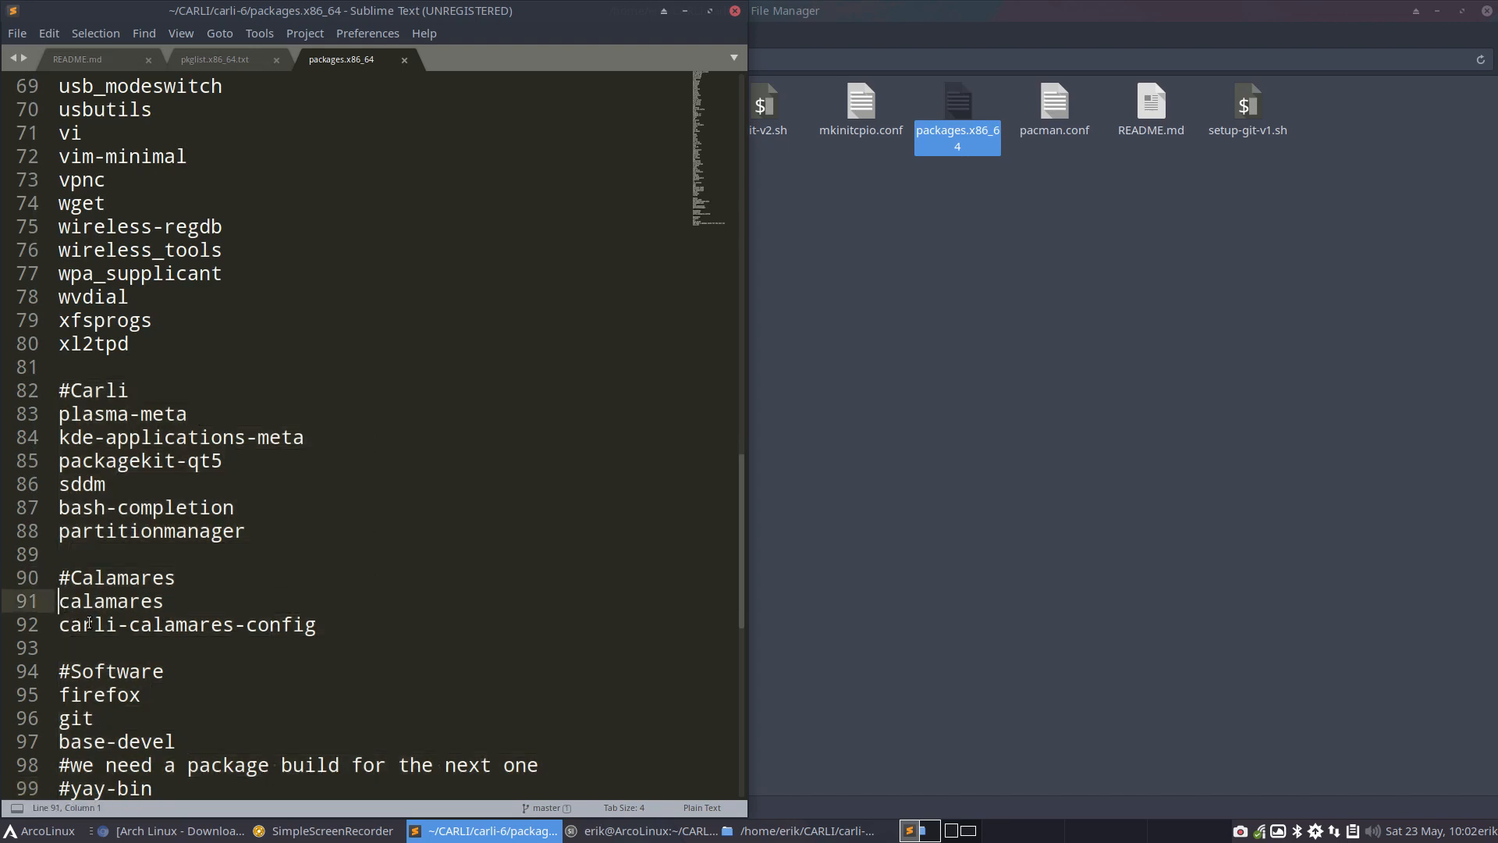
{"action": "type", "text": "#"}
{"action": "key", "text": "Down"}
{"action": "key", "text": "Home"}
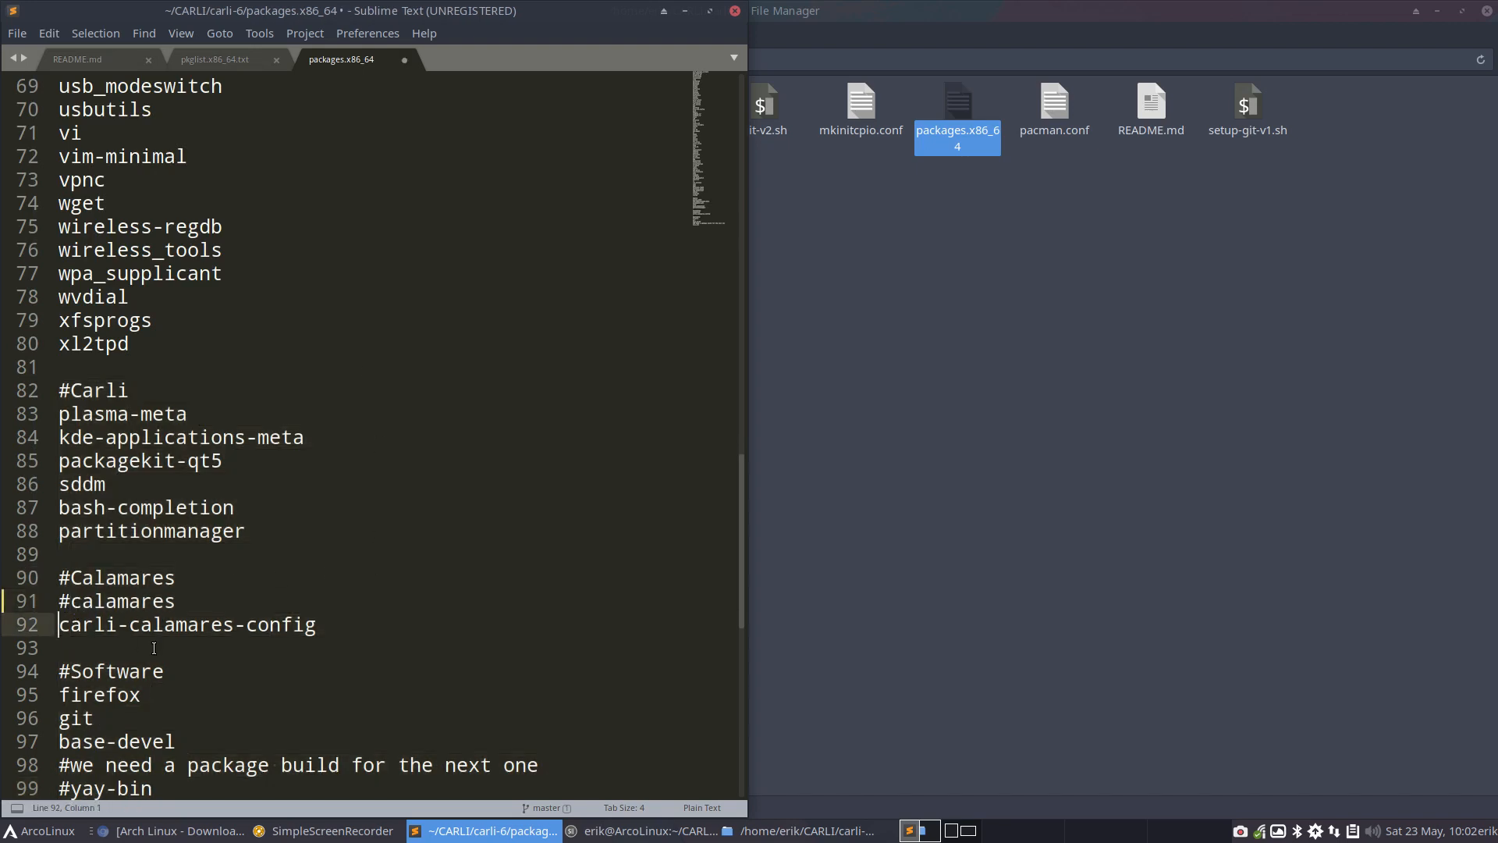
{"action": "type", "text": "#"}
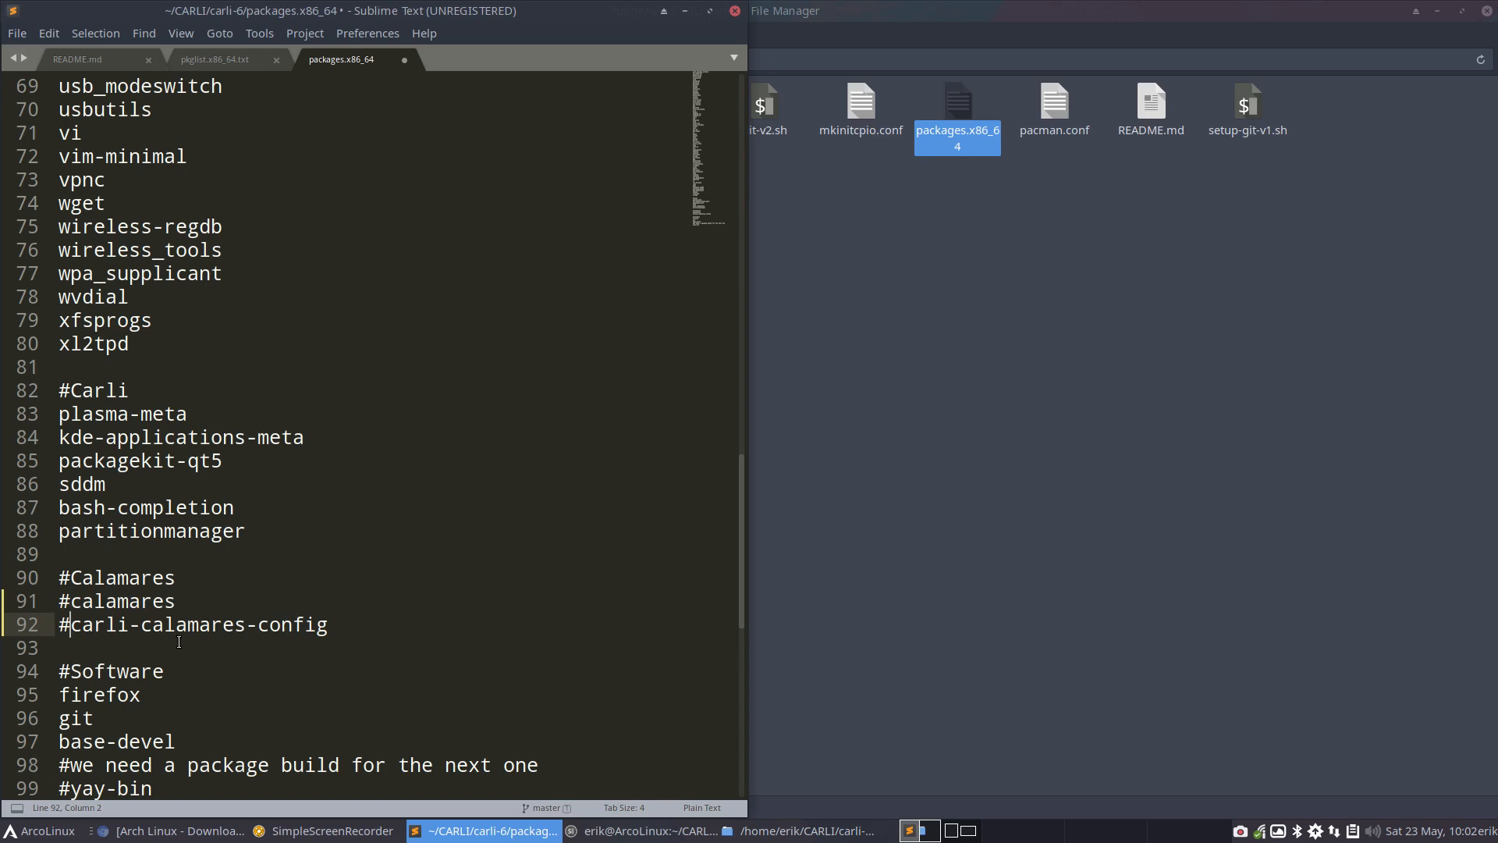
{"action": "left_click", "coordinate": [614, 373]}
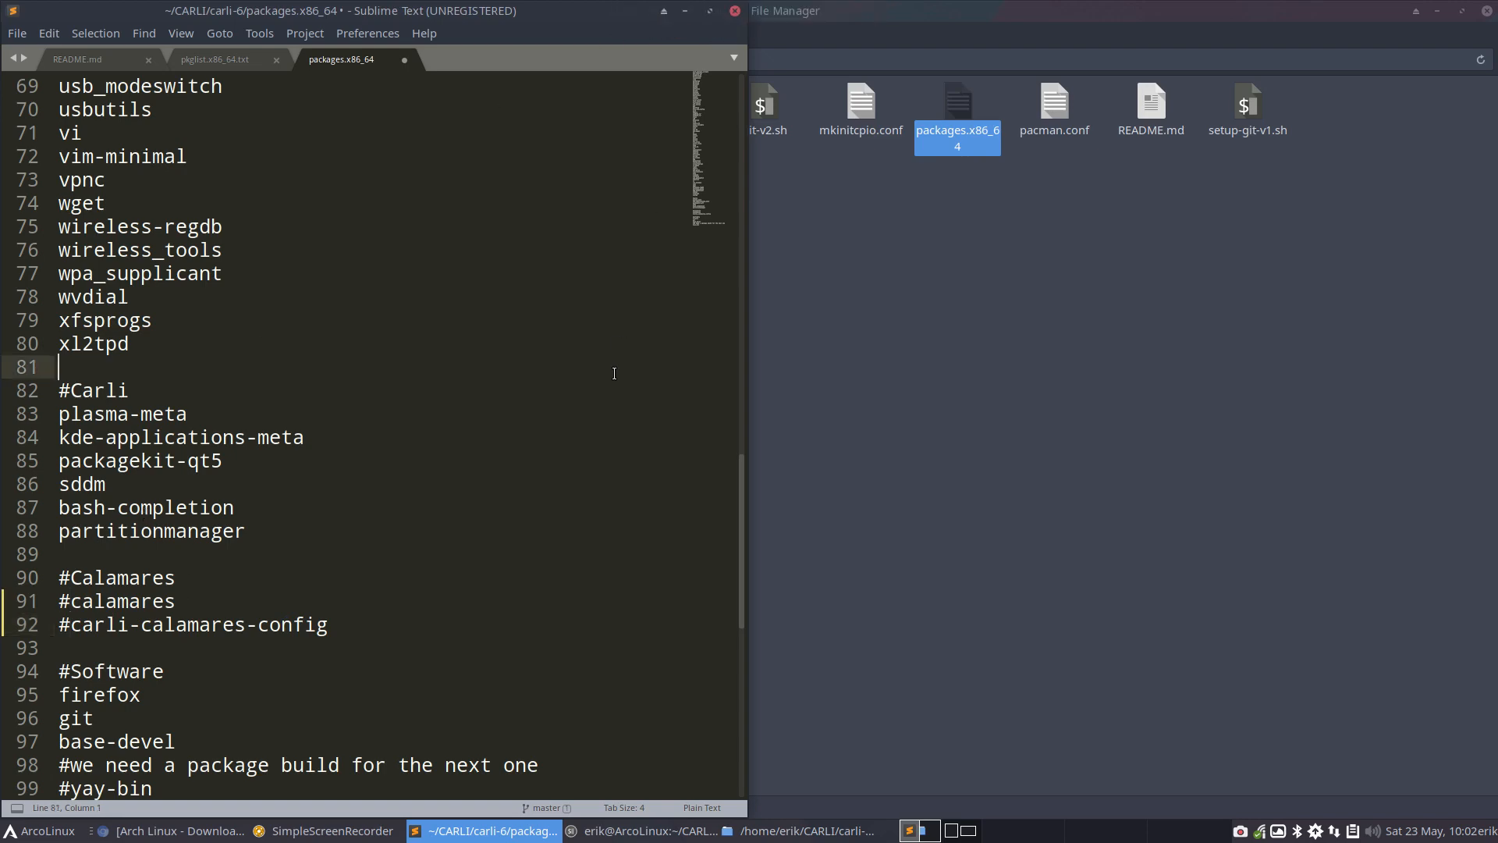
{"action": "key", "text": "ctrl+s"}
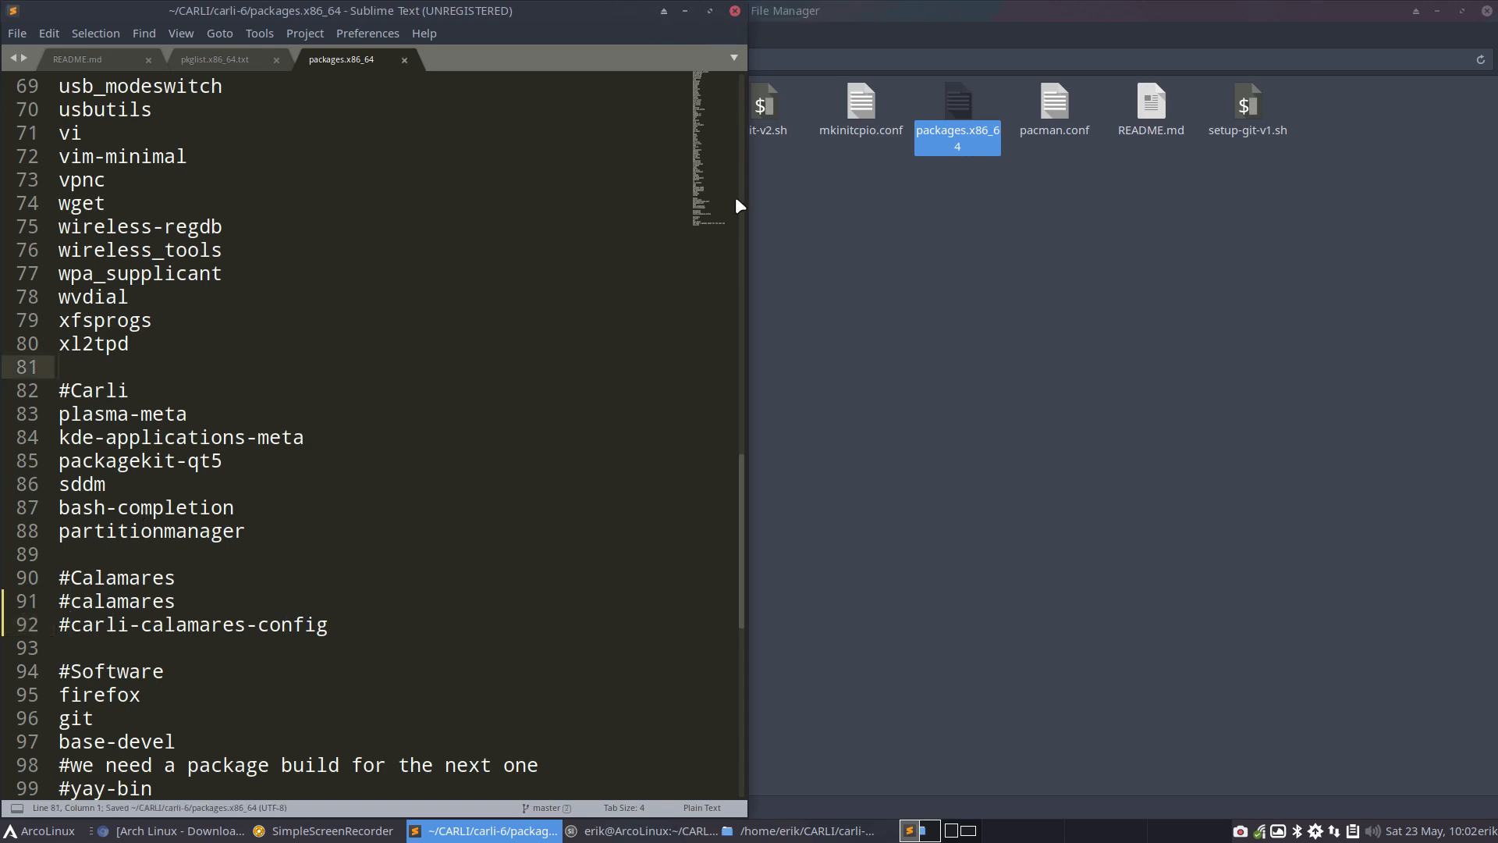
Close Sublime Text and open carli-6's packages.x86_64 with Atom
{"action": "left_click", "coordinate": [735, 10]}
{"action": "right_click", "coordinate": [943, 106]}
{"action": "mouse_move", "coordinate": [1016, 142]}
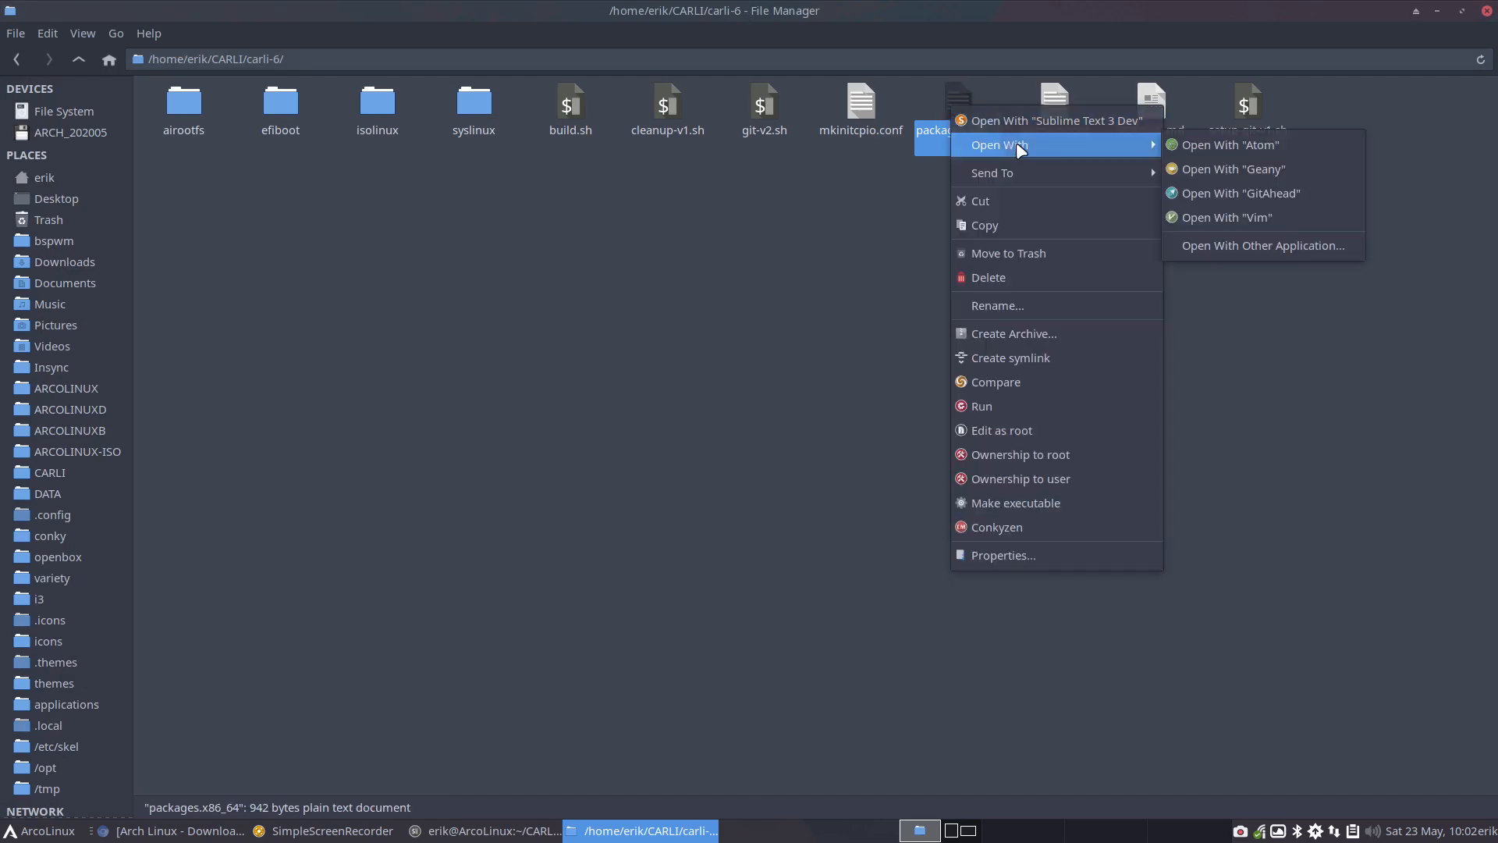
{"action": "left_click", "coordinate": [1227, 143]}
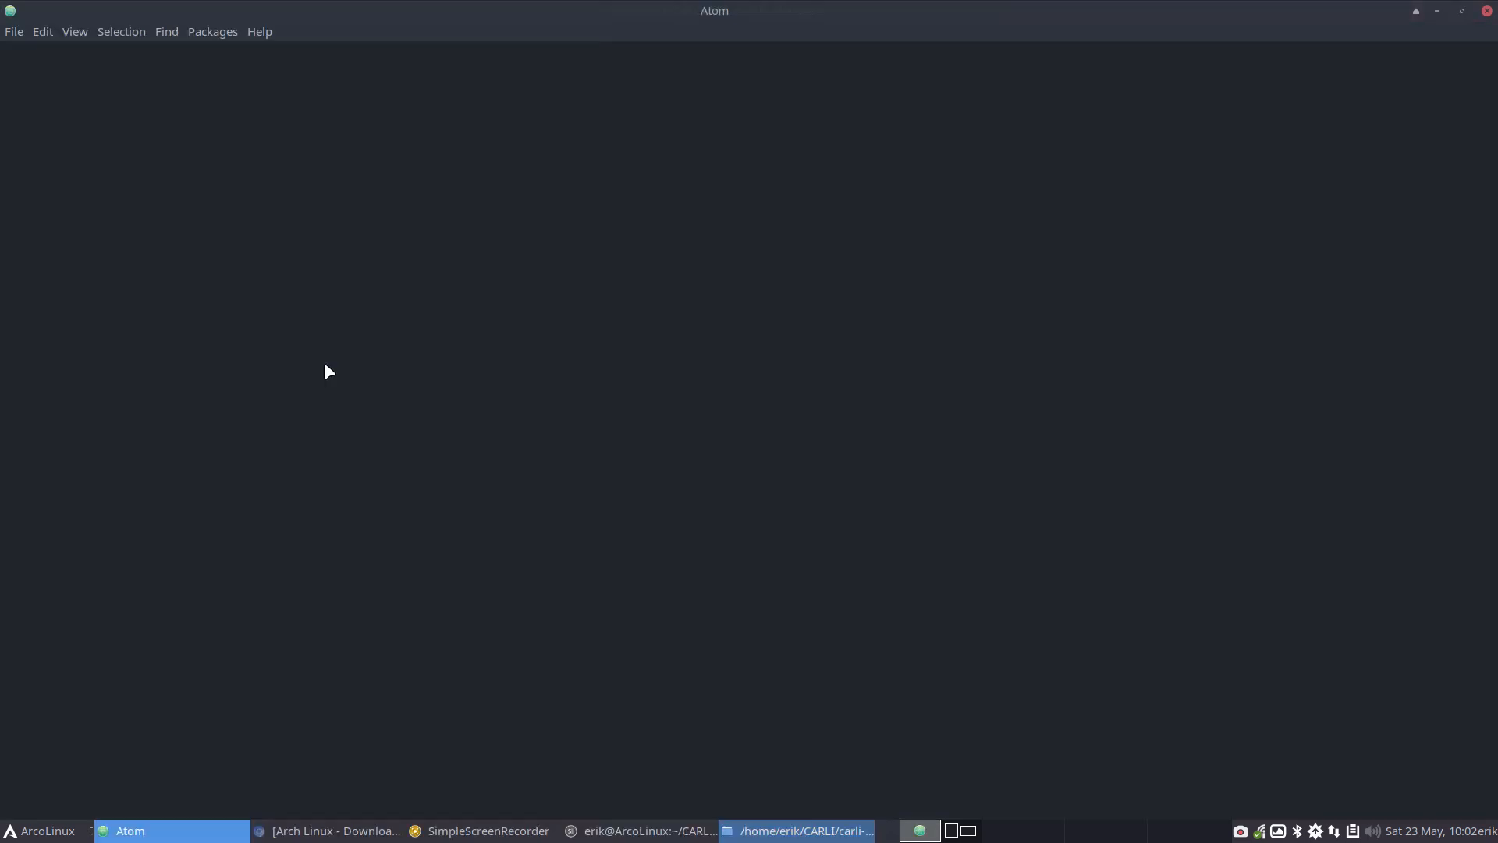
Try to toggle comments in Atom on the lines from the #Carli heading through #yay-bin
{"action": "scroll", "coordinate": [324, 364], "scroll_direction": "down", "scroll_amount": 15}
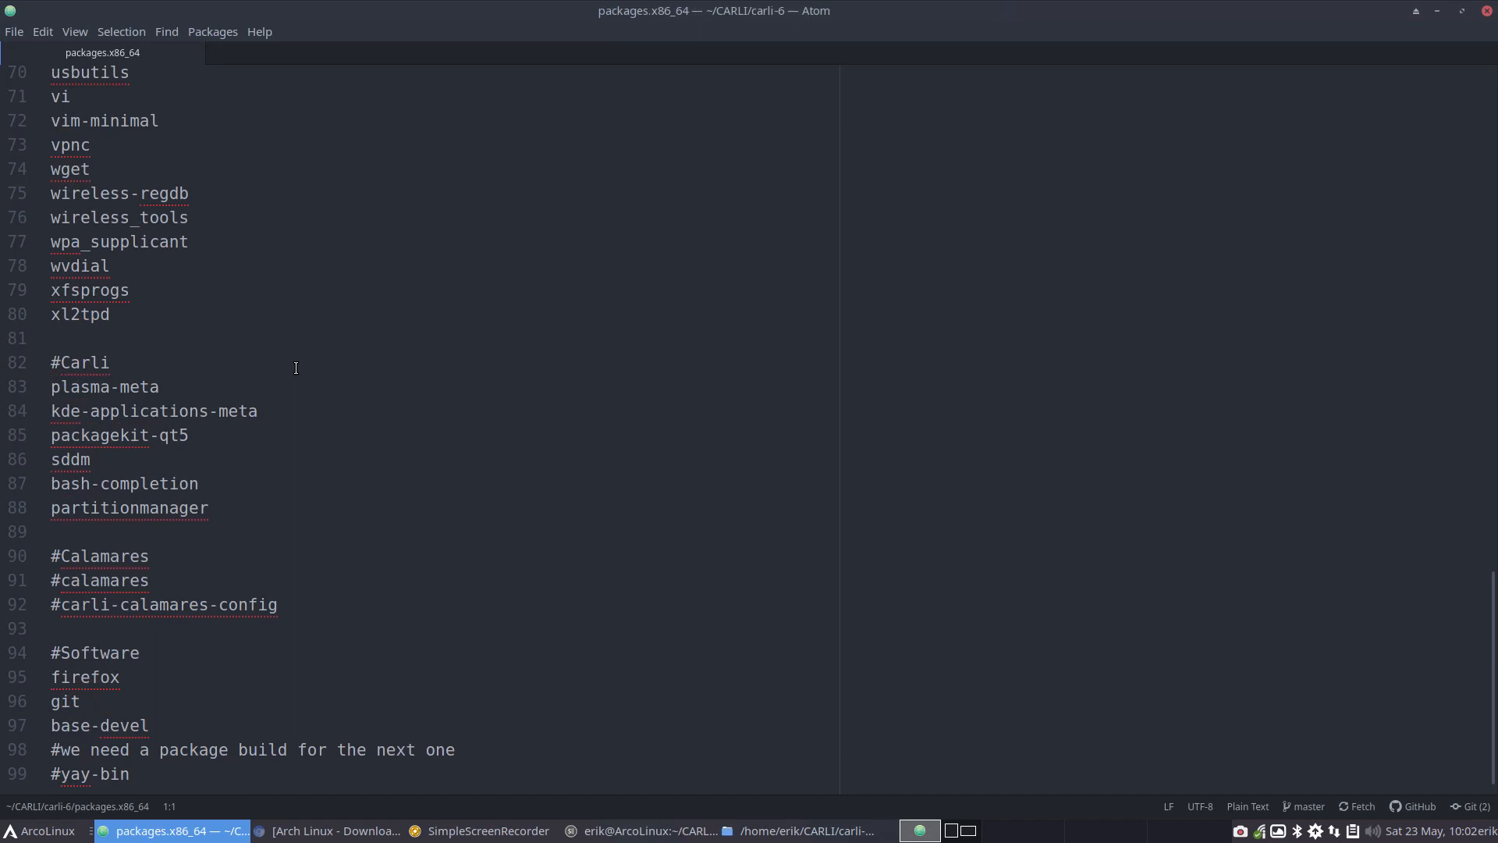
{"action": "left_click_drag", "start_coordinate": [159, 771], "coordinate": [22, 364]}
{"action": "left_click", "coordinate": [43, 32]}
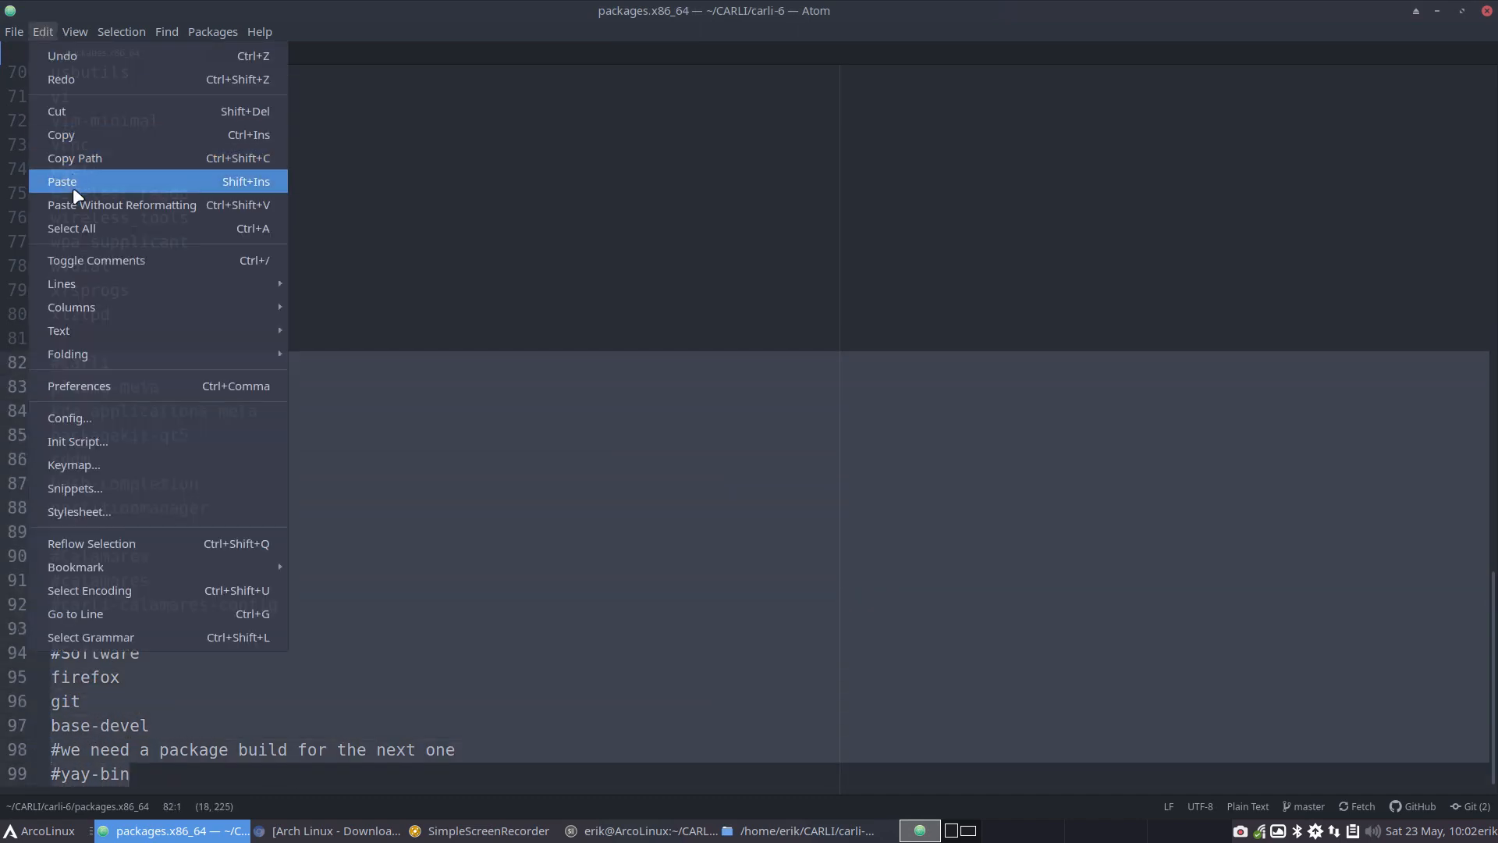
{"action": "left_click", "coordinate": [92, 257]}
{"action": "left_click", "coordinate": [273, 438]}
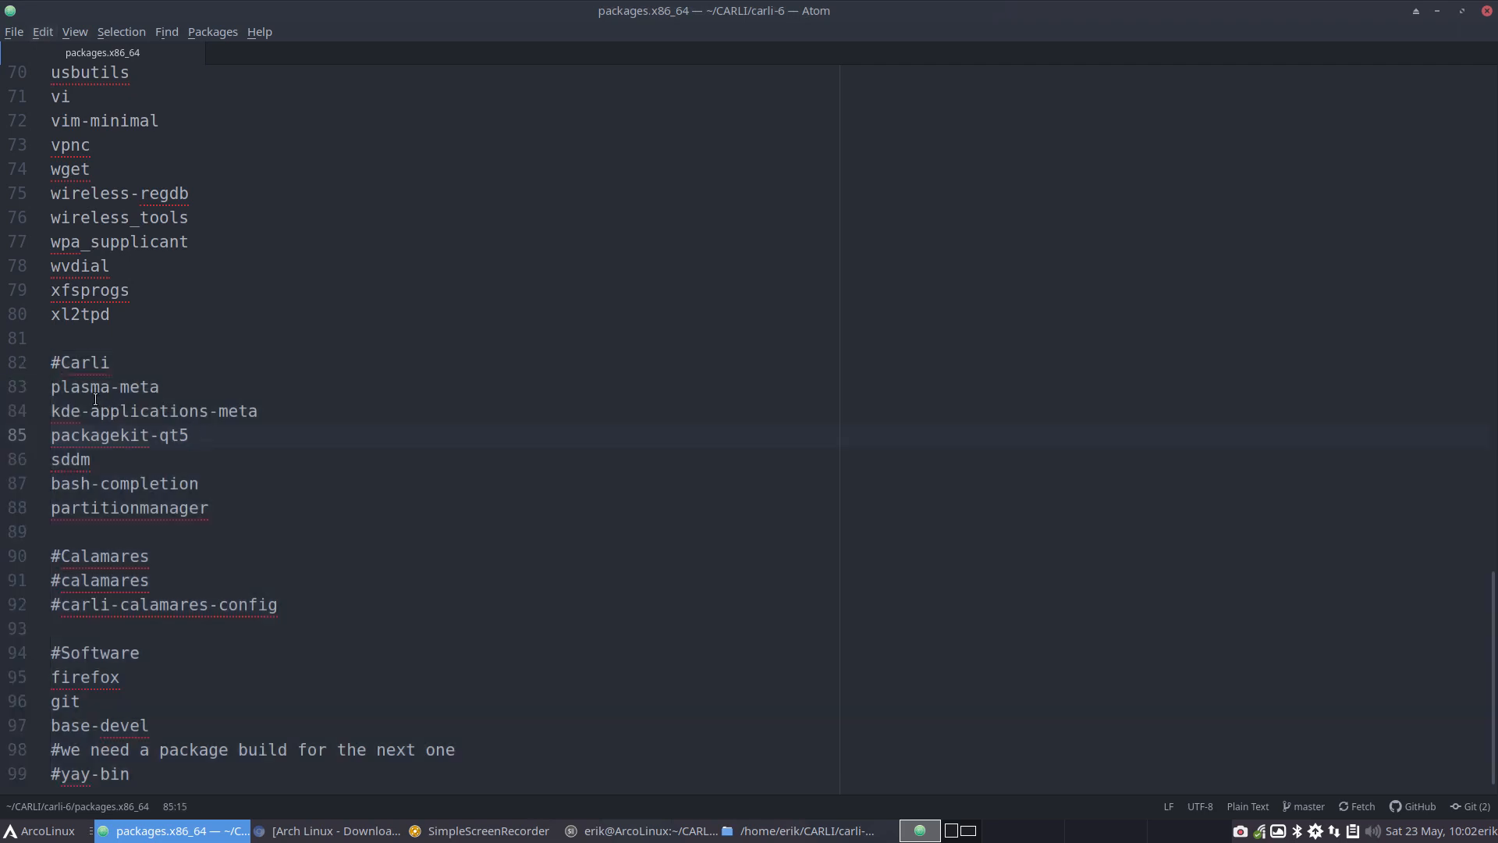
Comment out the packages under #Carli, plasma-meta through partitionmanager, with a leading # on each line
{"action": "left_click", "coordinate": [61, 394]}
{"action": "type", "text": "##"}
{"action": "key", "text": "Down"}
{"action": "key", "text": "Left"}
{"action": "type", "text": "#"}
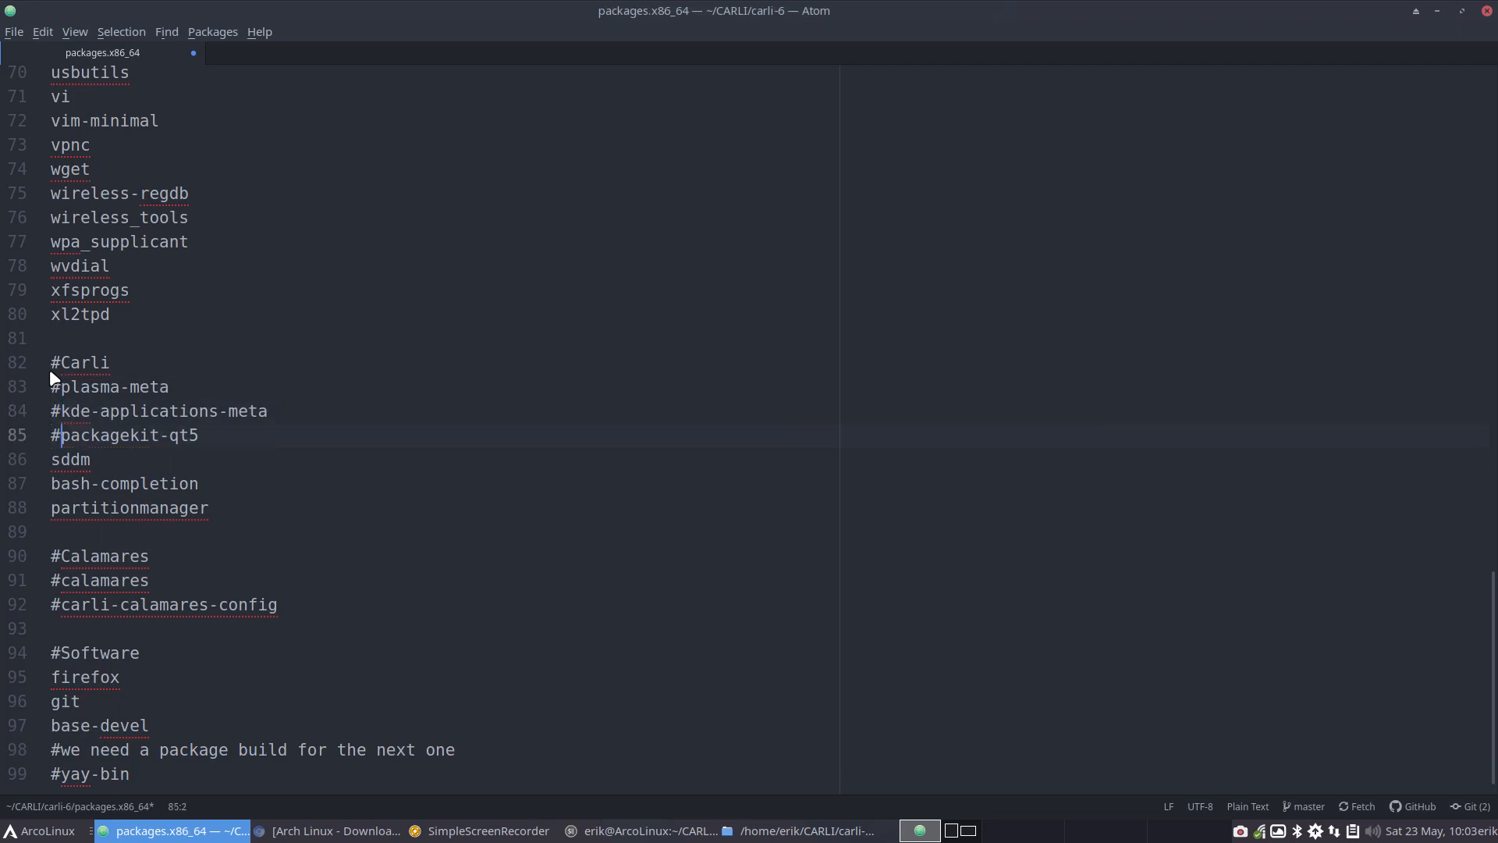
{"action": "key", "text": "Down"}
{"action": "key", "text": "Left"}
{"action": "type", "text": "#"}
{"action": "key", "text": "Down"}
{"action": "key", "text": "Left"}
{"action": "type", "text": "#"}
{"action": "key", "text": "Down"}
{"action": "key", "text": "Left"}
{"action": "type", "text": "#"}
{"action": "key", "text": "Down"}
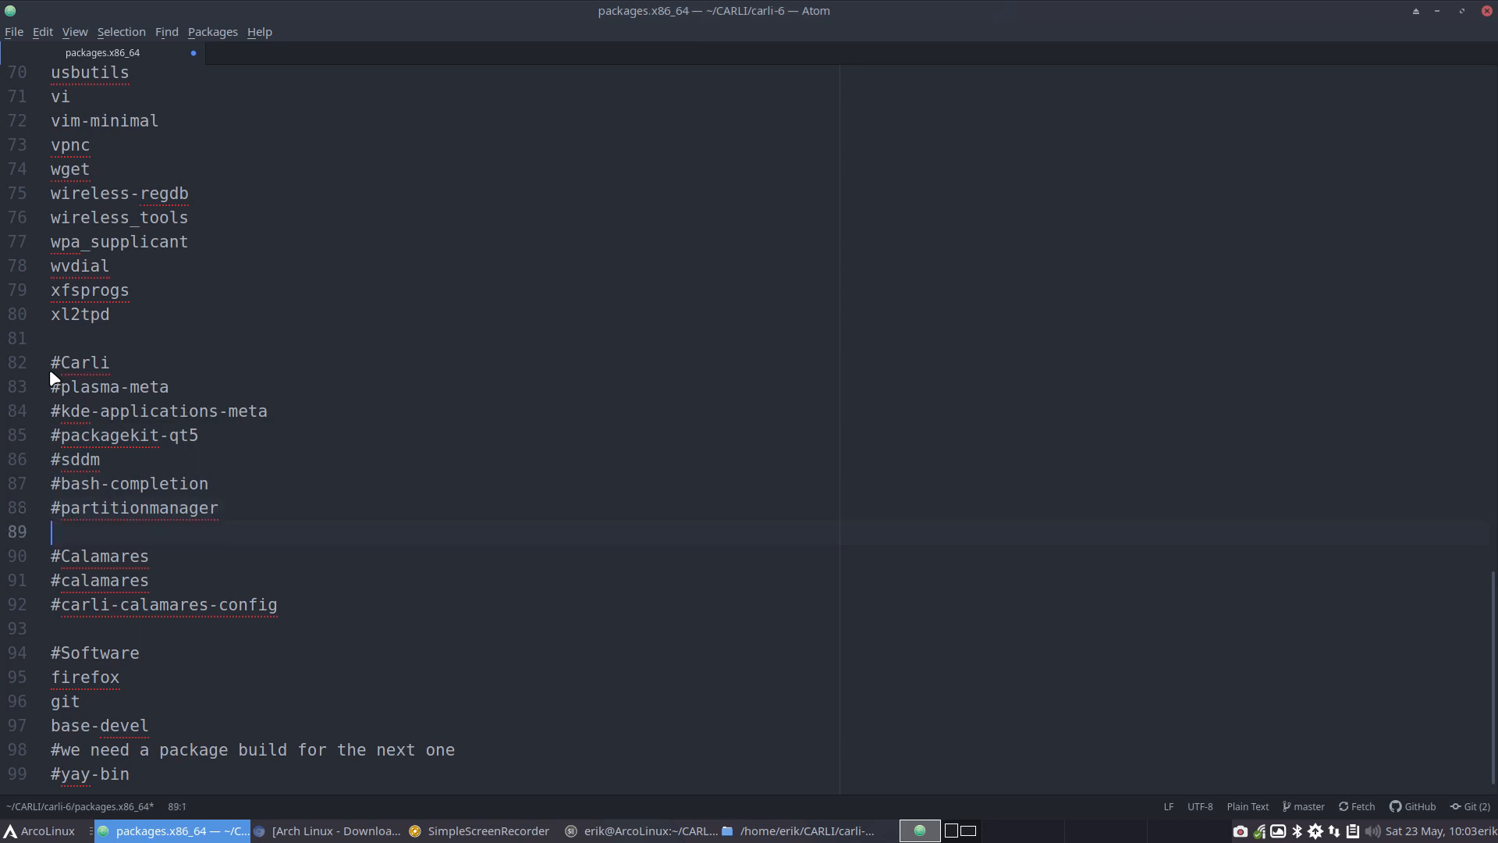
Comment out firefox, git and base-devel under #Software with a leading #, and save packages.x86_64
{"action": "key", "text": "Down"}
{"action": "key", "text": "Down"}
{"action": "key", "text": "Down"}
{"action": "key", "text": "Down"}
{"action": "key", "text": "Down"}
{"action": "key", "text": "Down"}
{"action": "key", "text": "Right"}
{"action": "type", "text": "#"}
{"action": "key", "text": "Down"}
{"action": "key", "text": "Left"}
{"action": "type", "text": "#"}
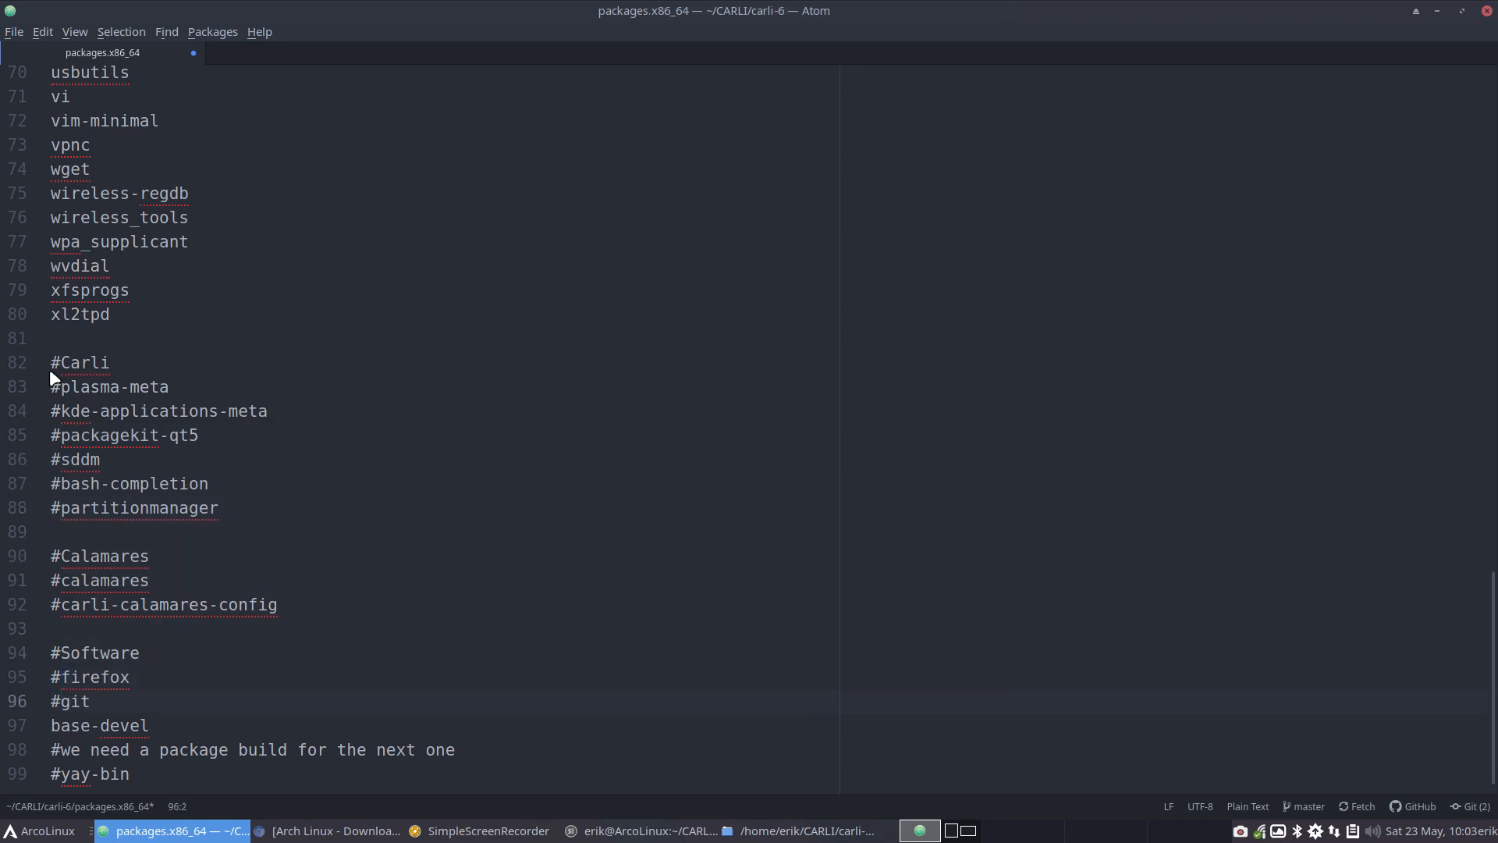
{"action": "key", "text": "Down"}
{"action": "key", "text": "Left"}
{"action": "type", "text": "#"}
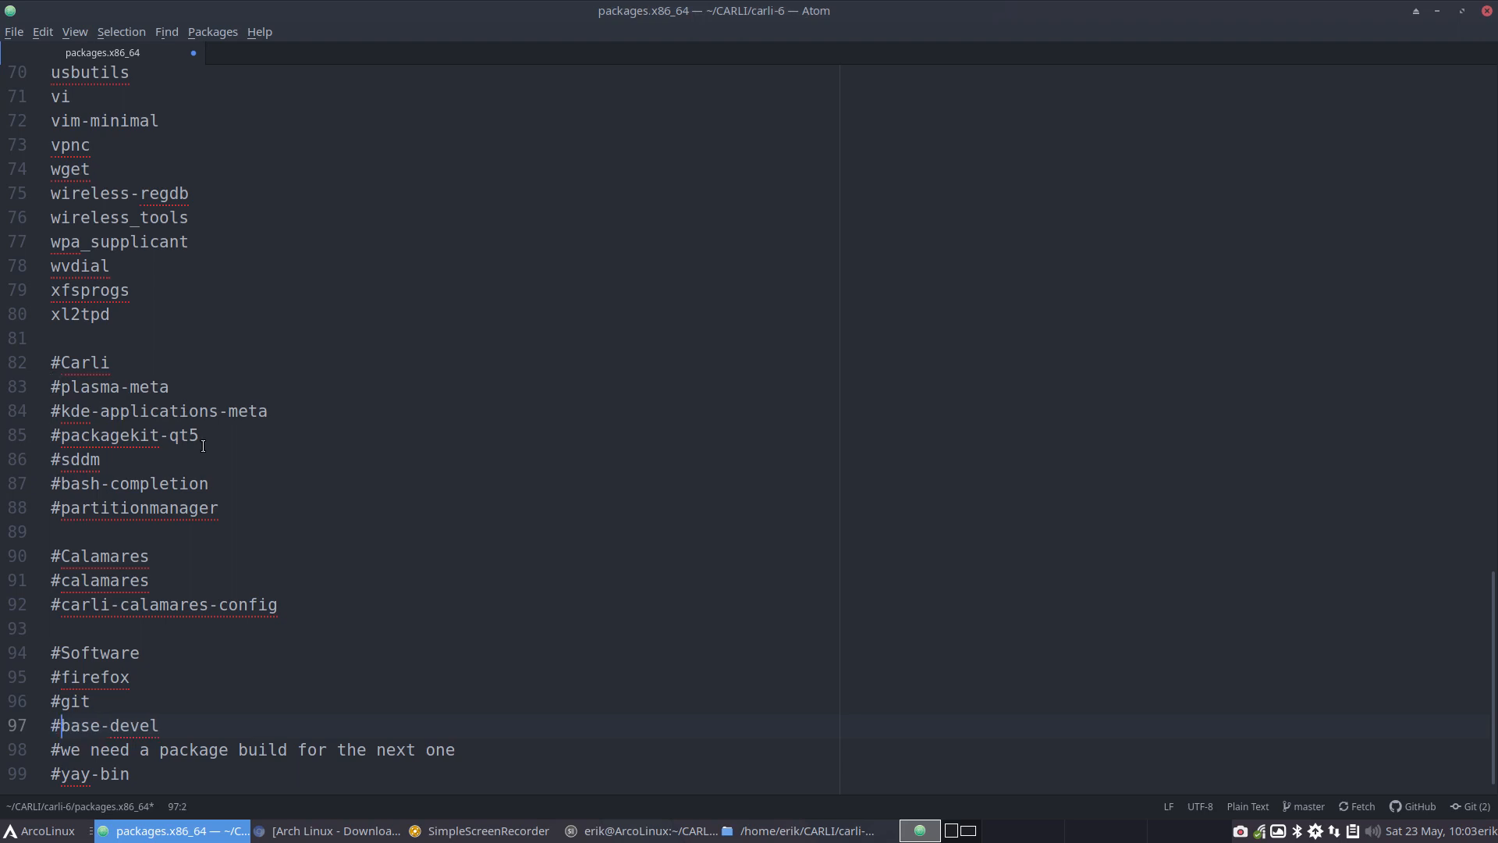
{"action": "left_click_drag", "start_coordinate": [178, 750], "coordinate": [398, 750]}
{"action": "left_click", "coordinate": [421, 680]}
{"action": "key", "text": "ctrl+s"}
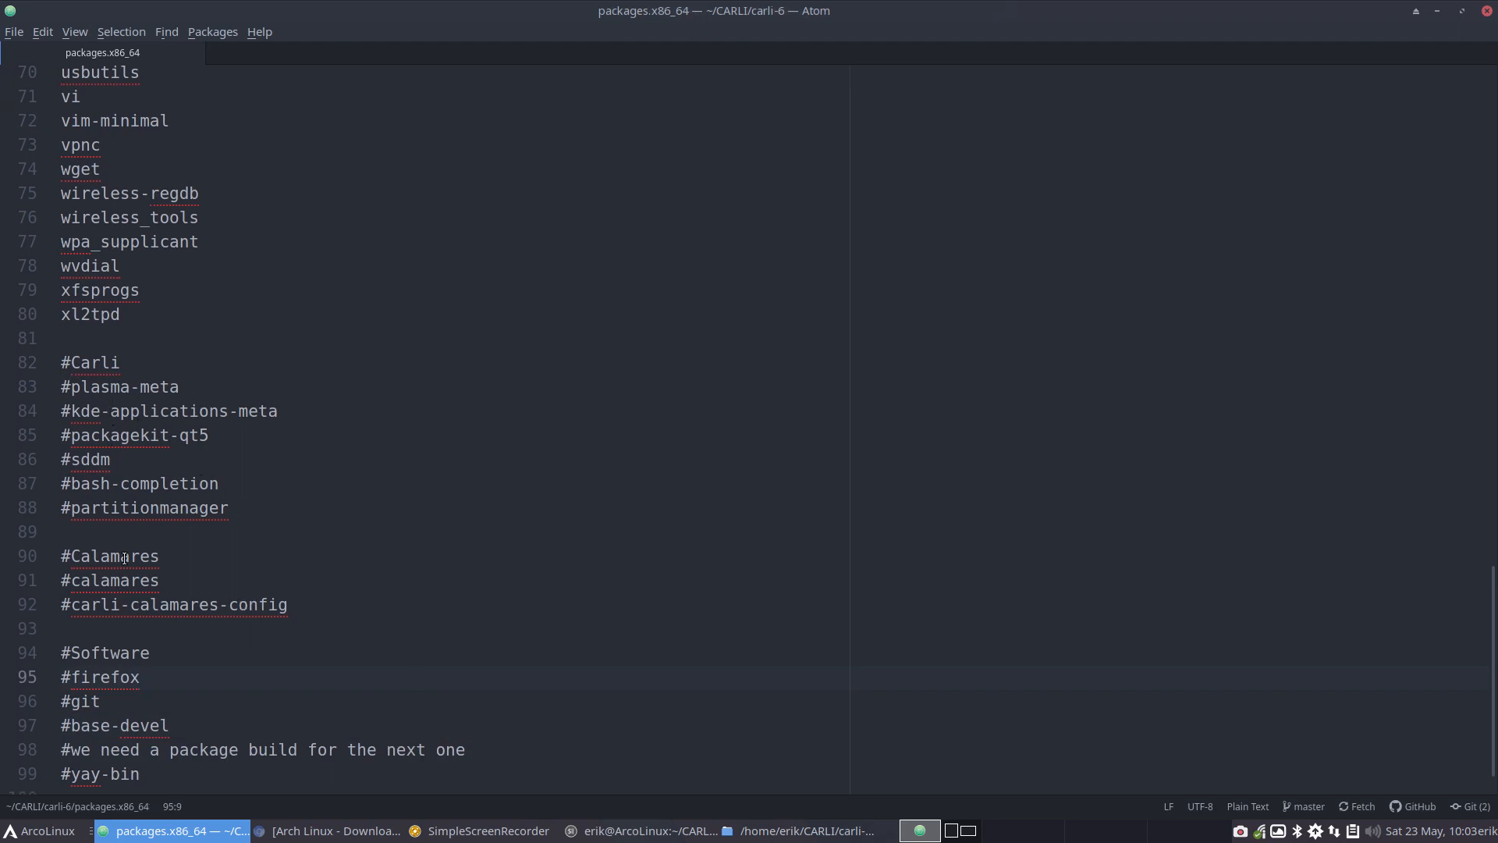
Review the commented-out #Carli packages and the active package list from arch-install-scripts to xl2tpd, and close Atom
{"action": "left_click_drag", "start_coordinate": [111, 460], "coordinate": [12, 456]}
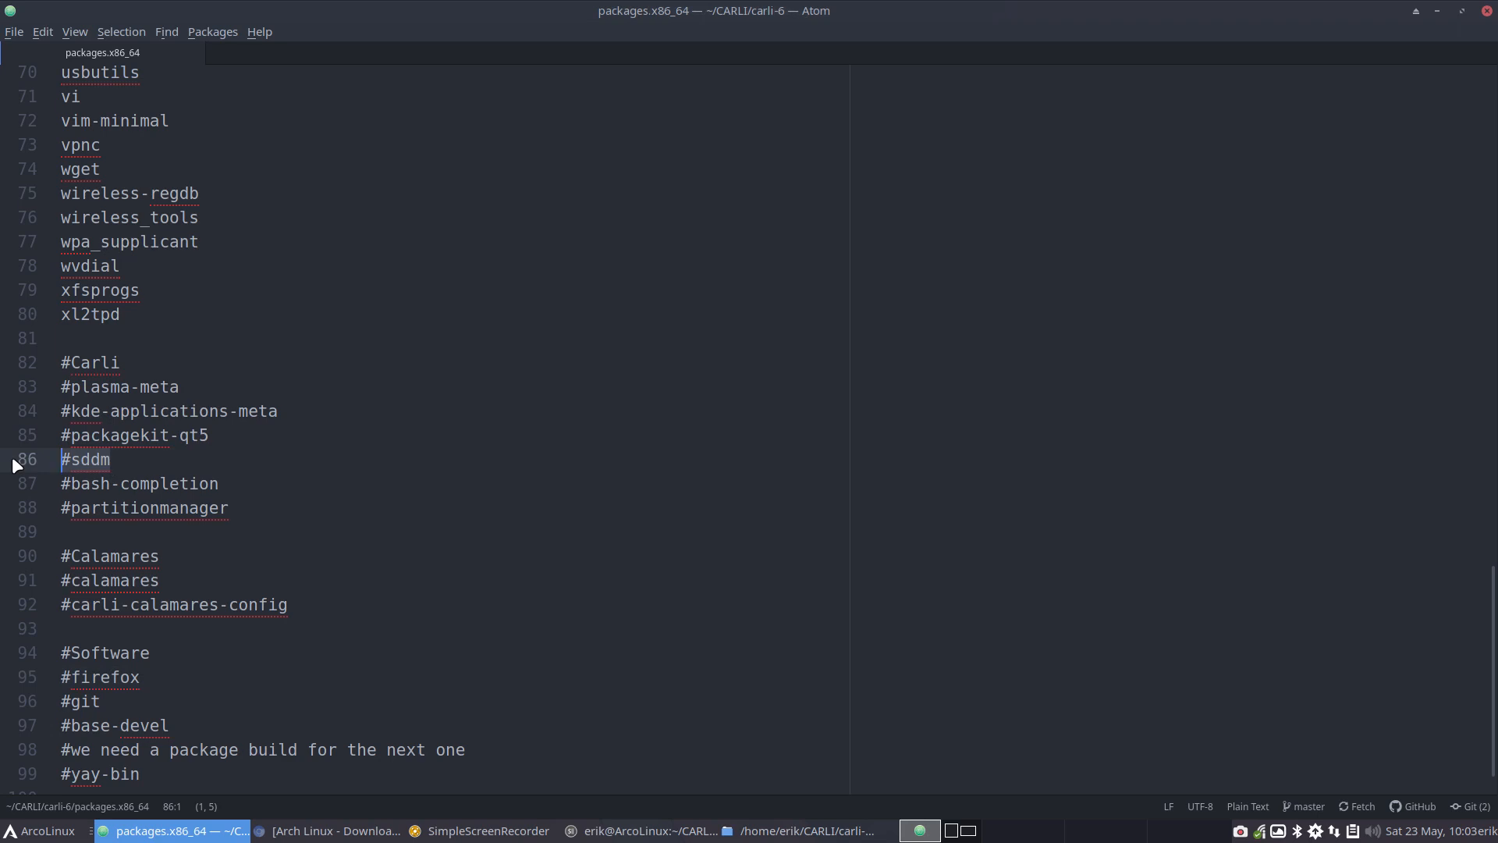
{"action": "left_click_drag", "start_coordinate": [206, 435], "coordinate": [63, 365]}
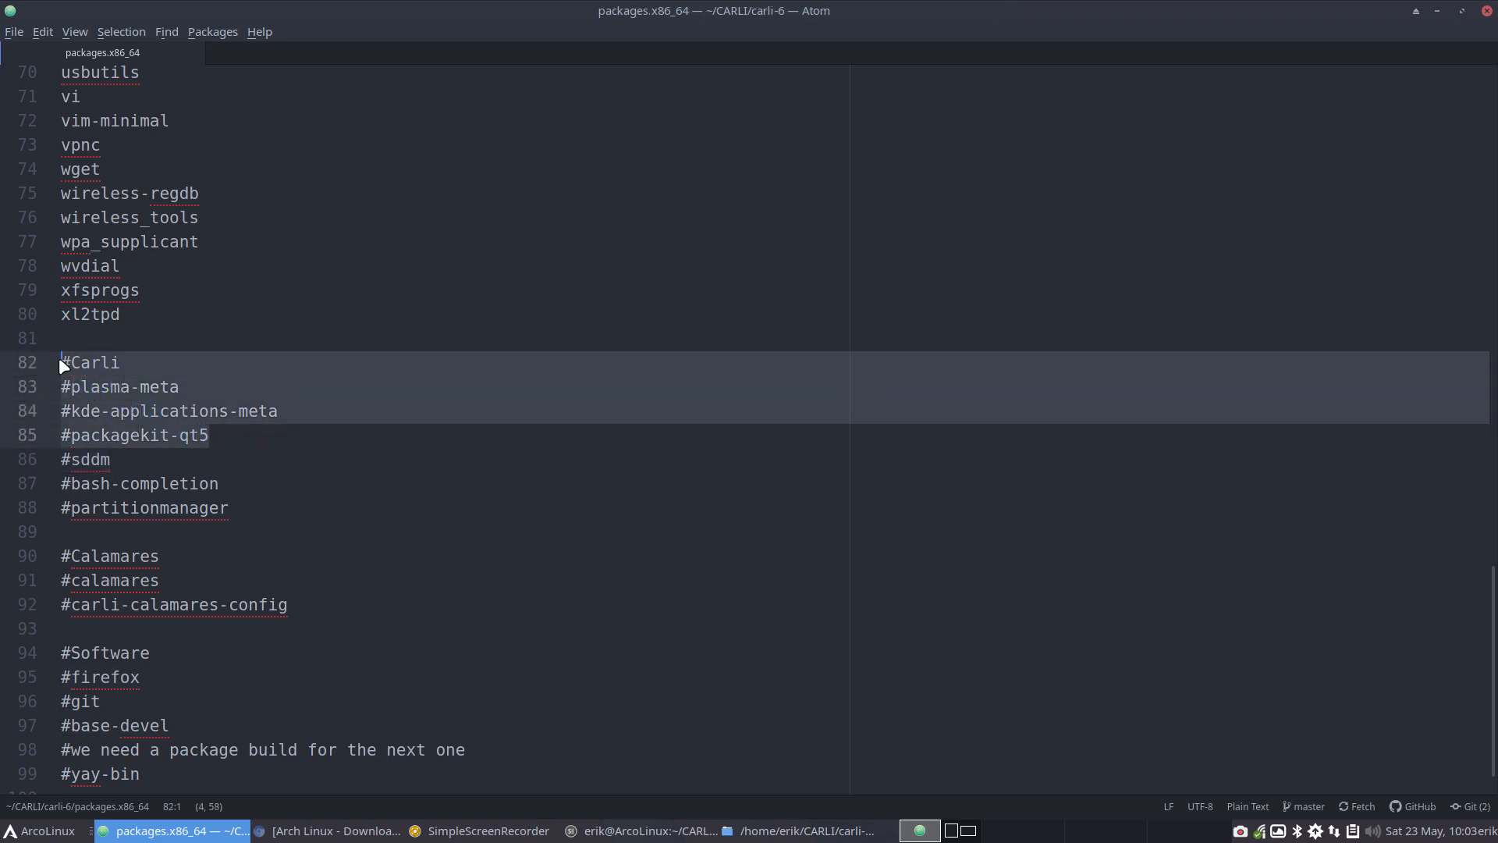
{"action": "scroll", "coordinate": [244, 458], "scroll_direction": "up", "scroll_amount": 4}
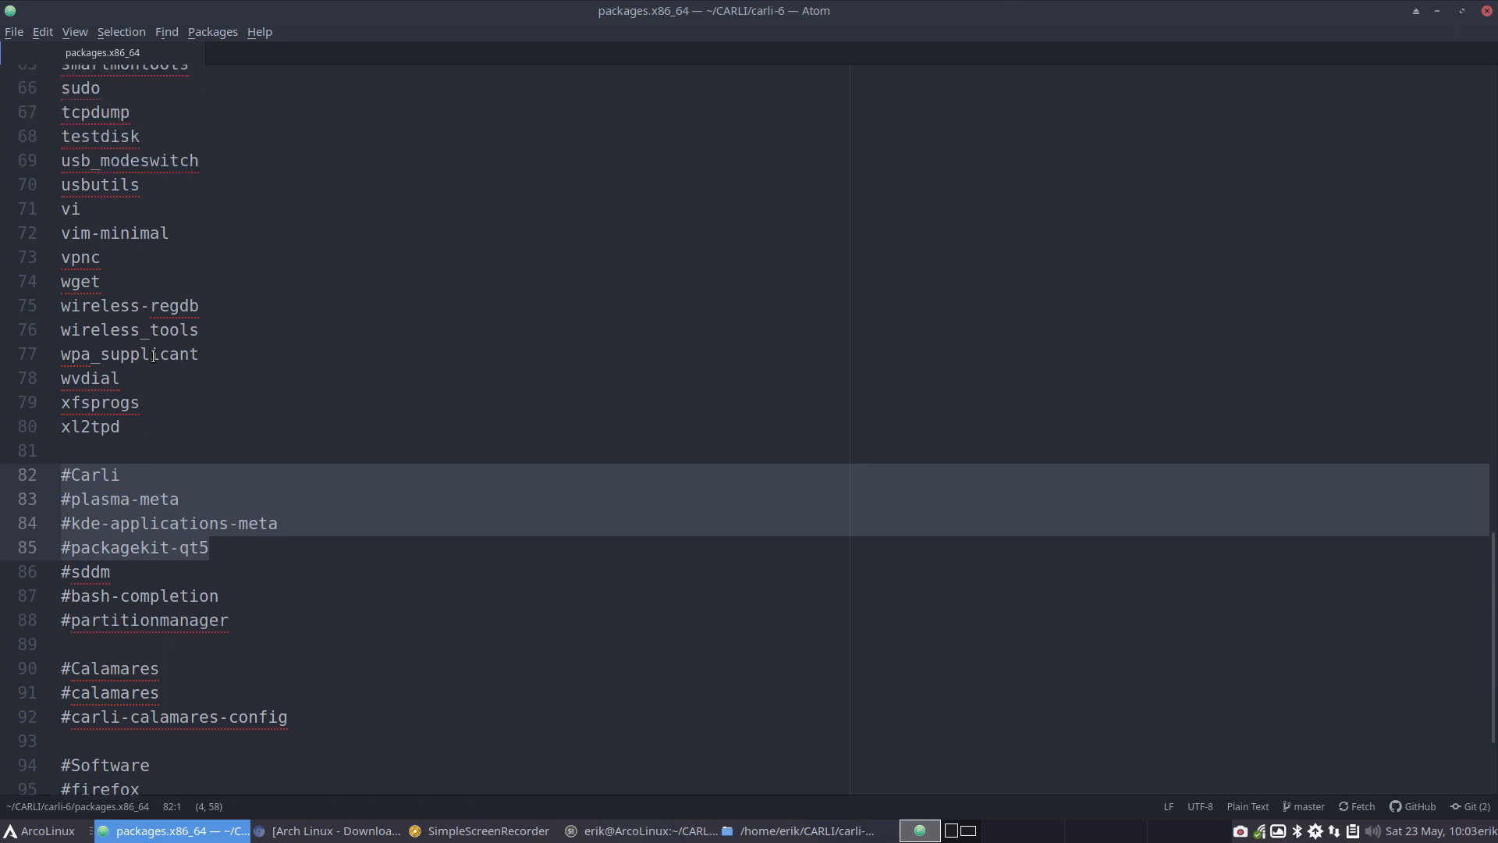
{"action": "left_click_drag", "start_coordinate": [244, 462], "coordinate": [45, 75]}
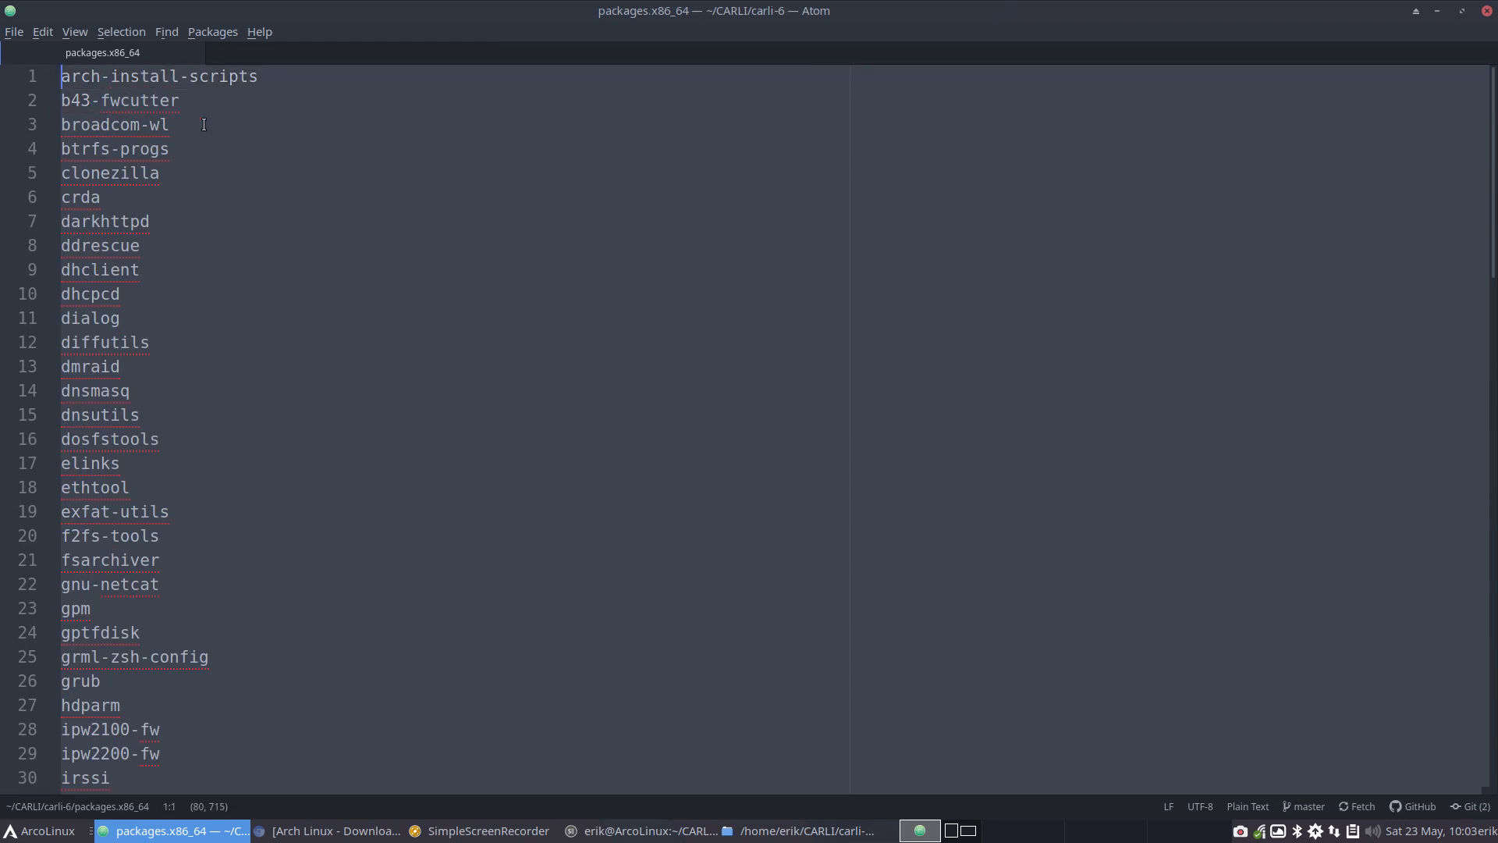
{"action": "left_click", "coordinate": [1487, 11]}
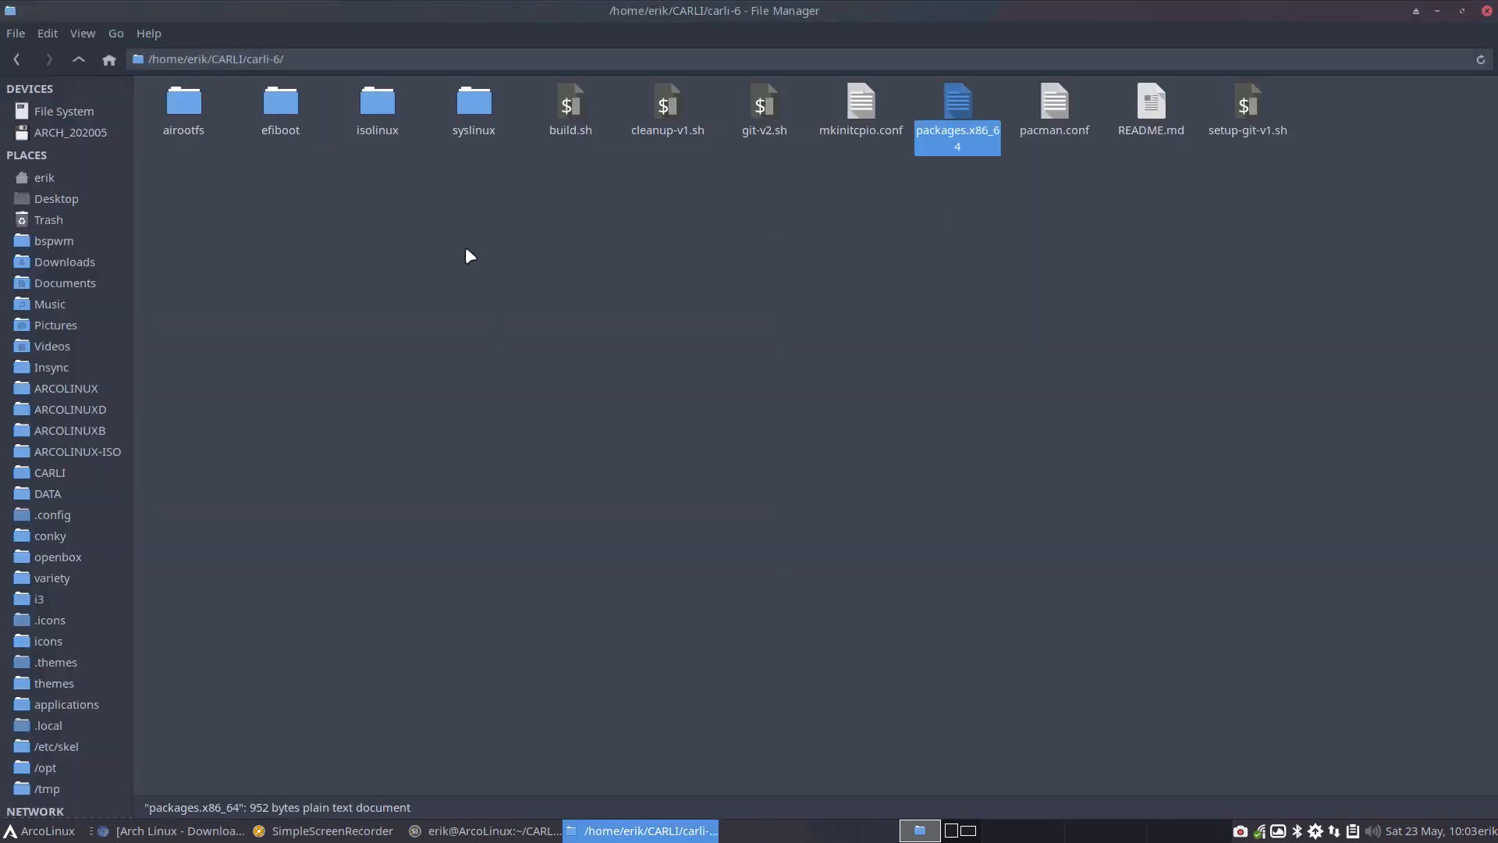
{"action": "left_click", "coordinate": [208, 160]}
{"action": "left_click", "coordinate": [78, 59]}
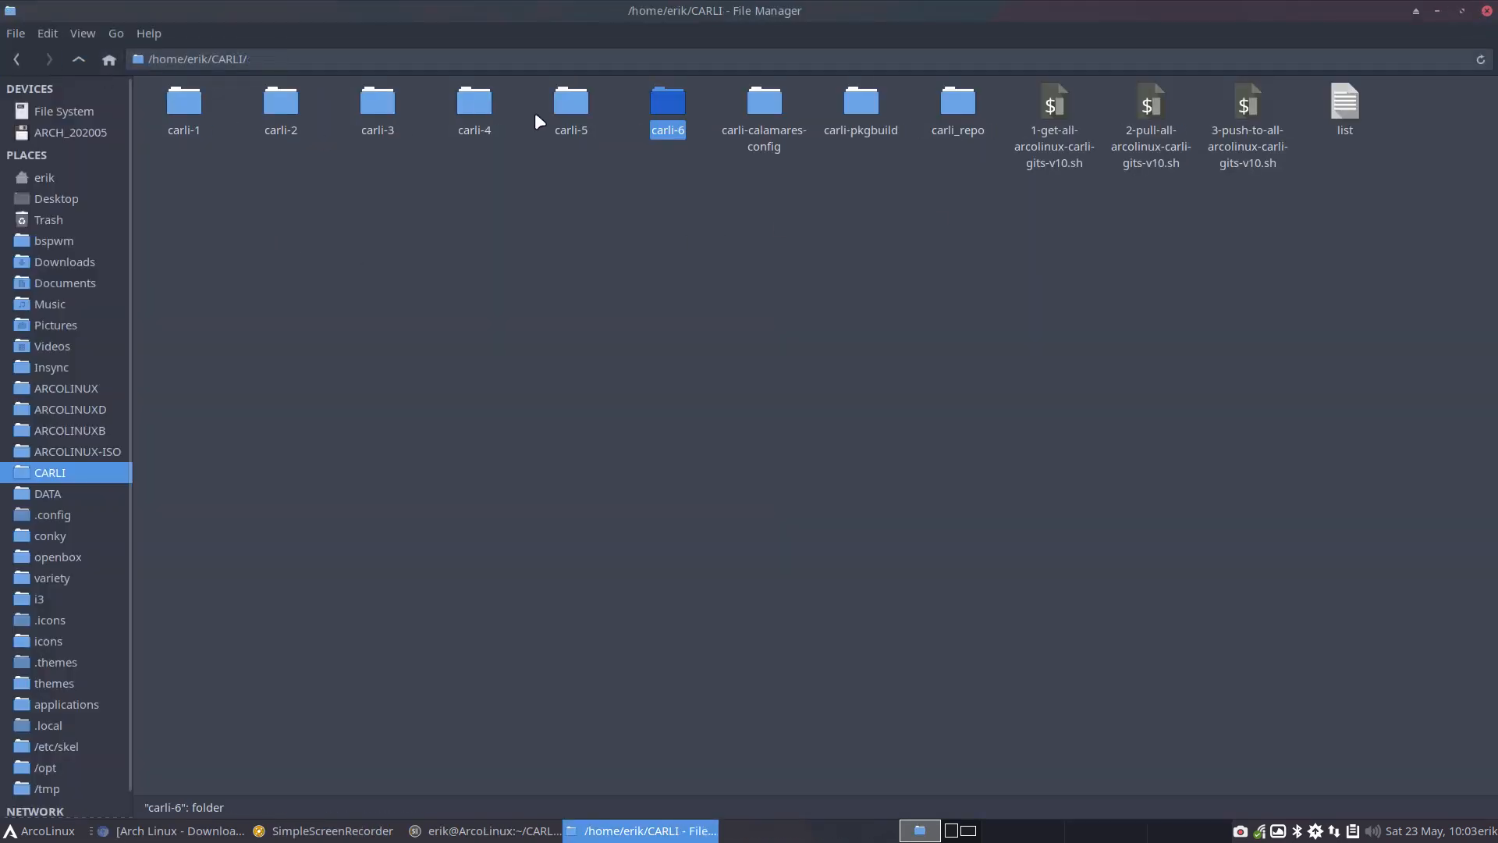
{"action": "left_click", "coordinate": [571, 105]}
{"action": "left_click", "coordinate": [674, 103]}
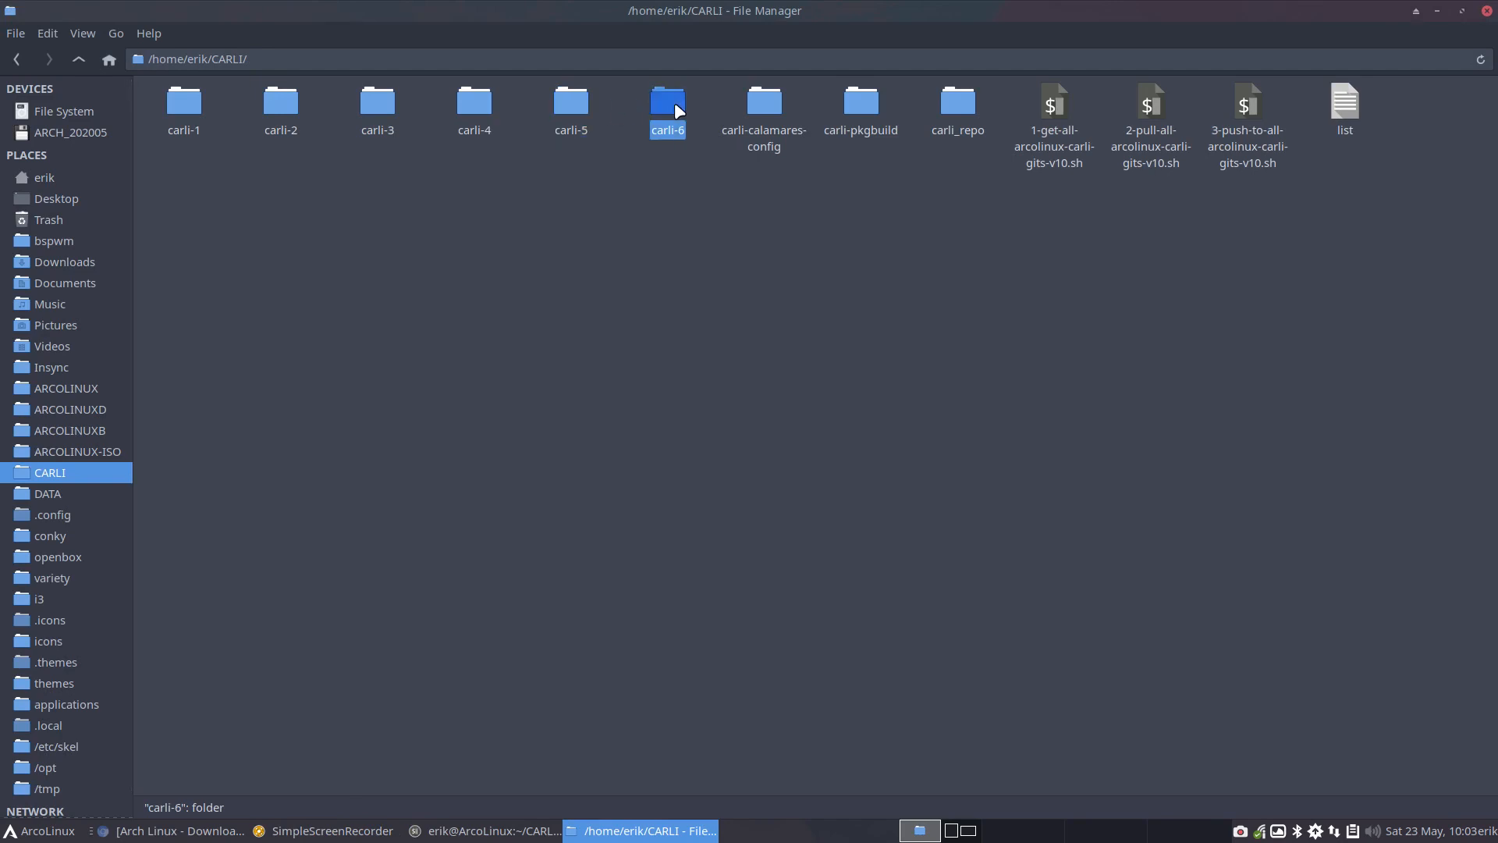
{"action": "double_click", "coordinate": [676, 106]}
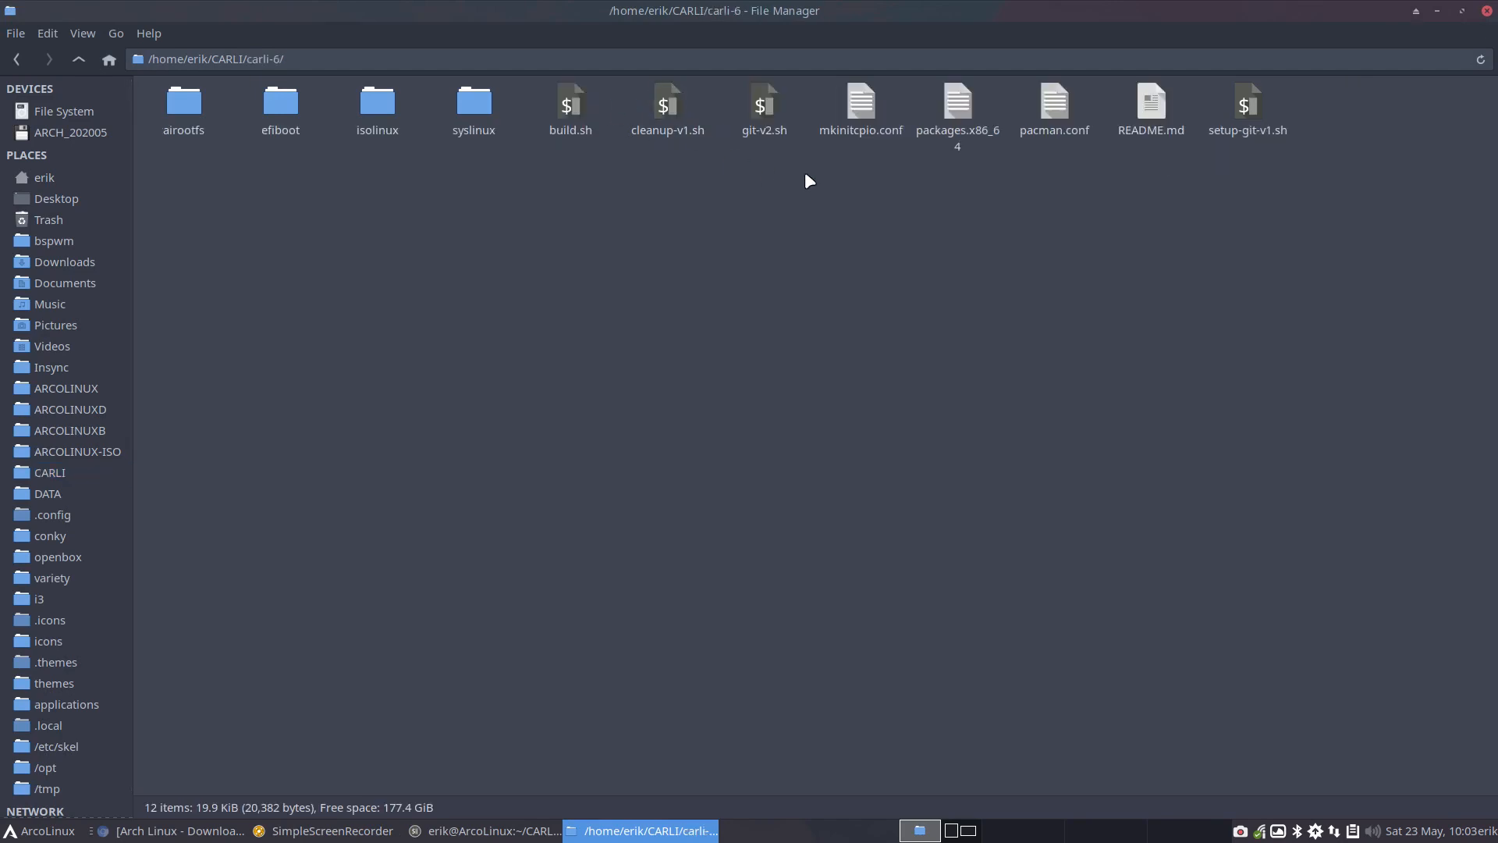
{"action": "left_click", "coordinate": [960, 109]}
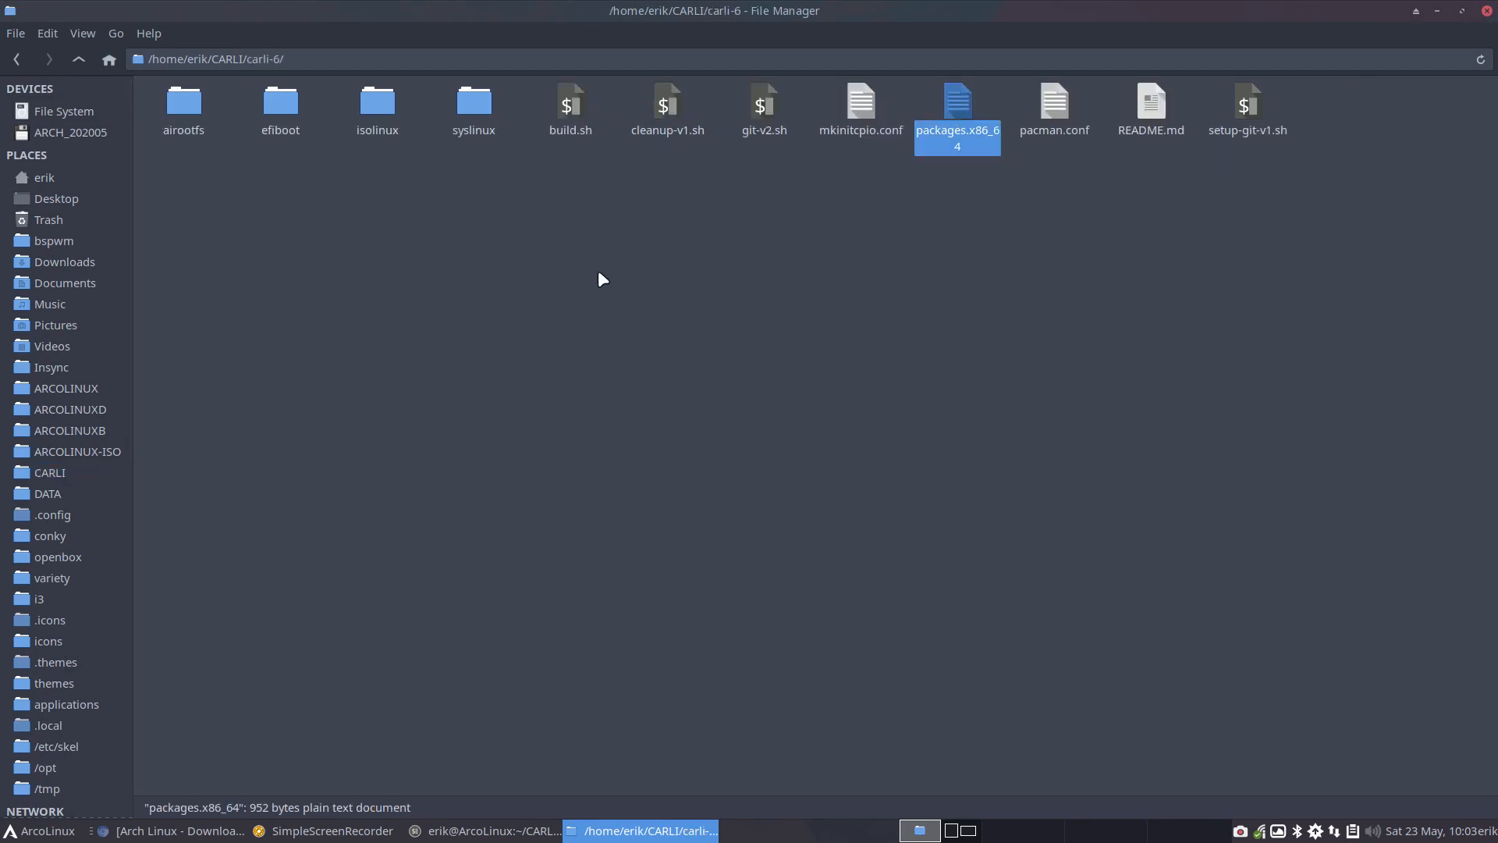
{"action": "left_click", "coordinate": [573, 107]}
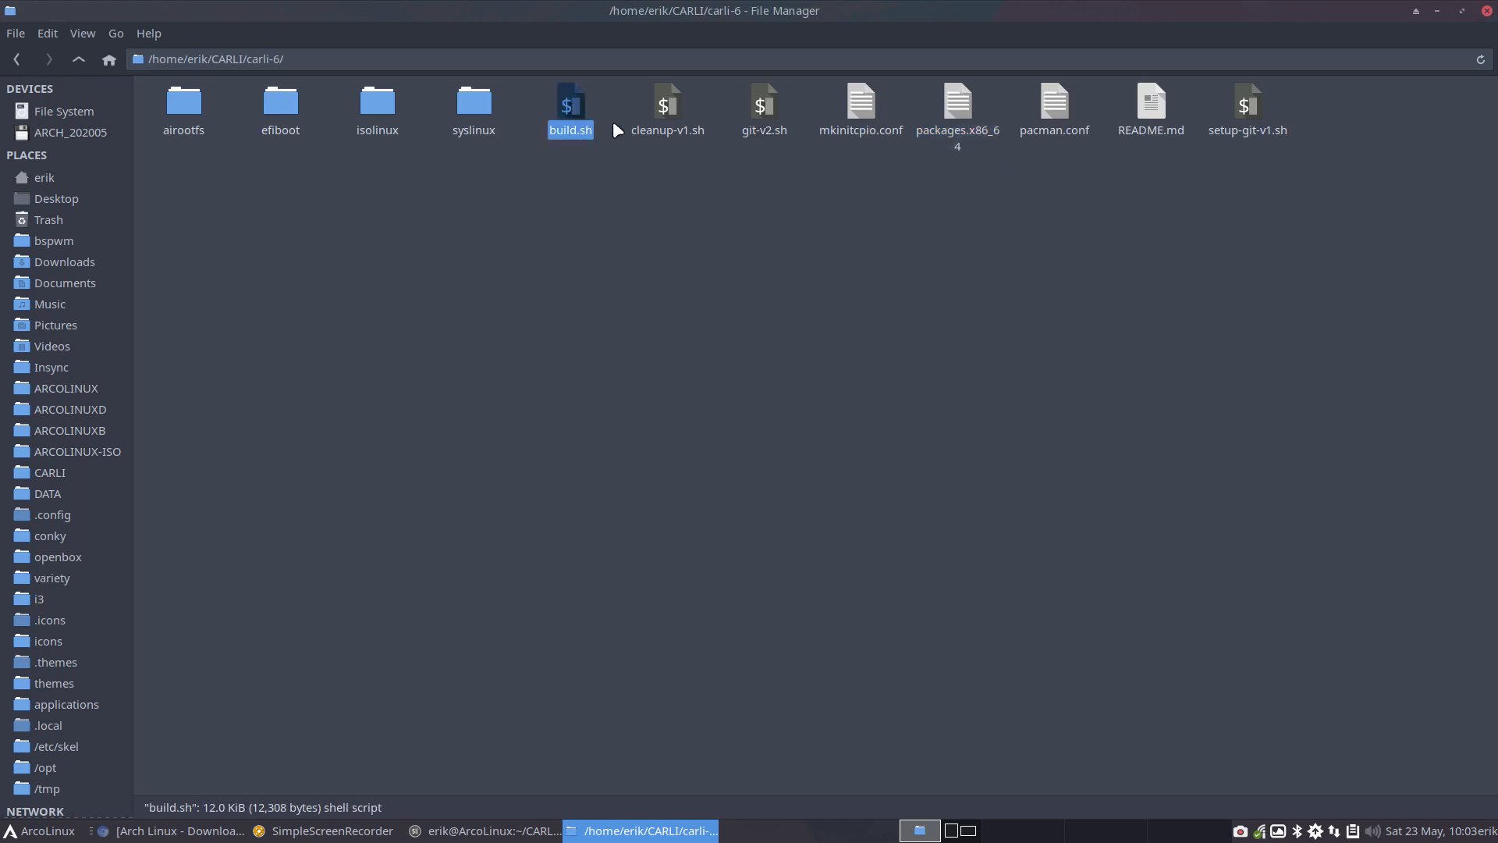
Open carli-6's README.md, copy the command sudo ./build.sh, and close the editor
{"action": "double_click", "coordinate": [1147, 117]}
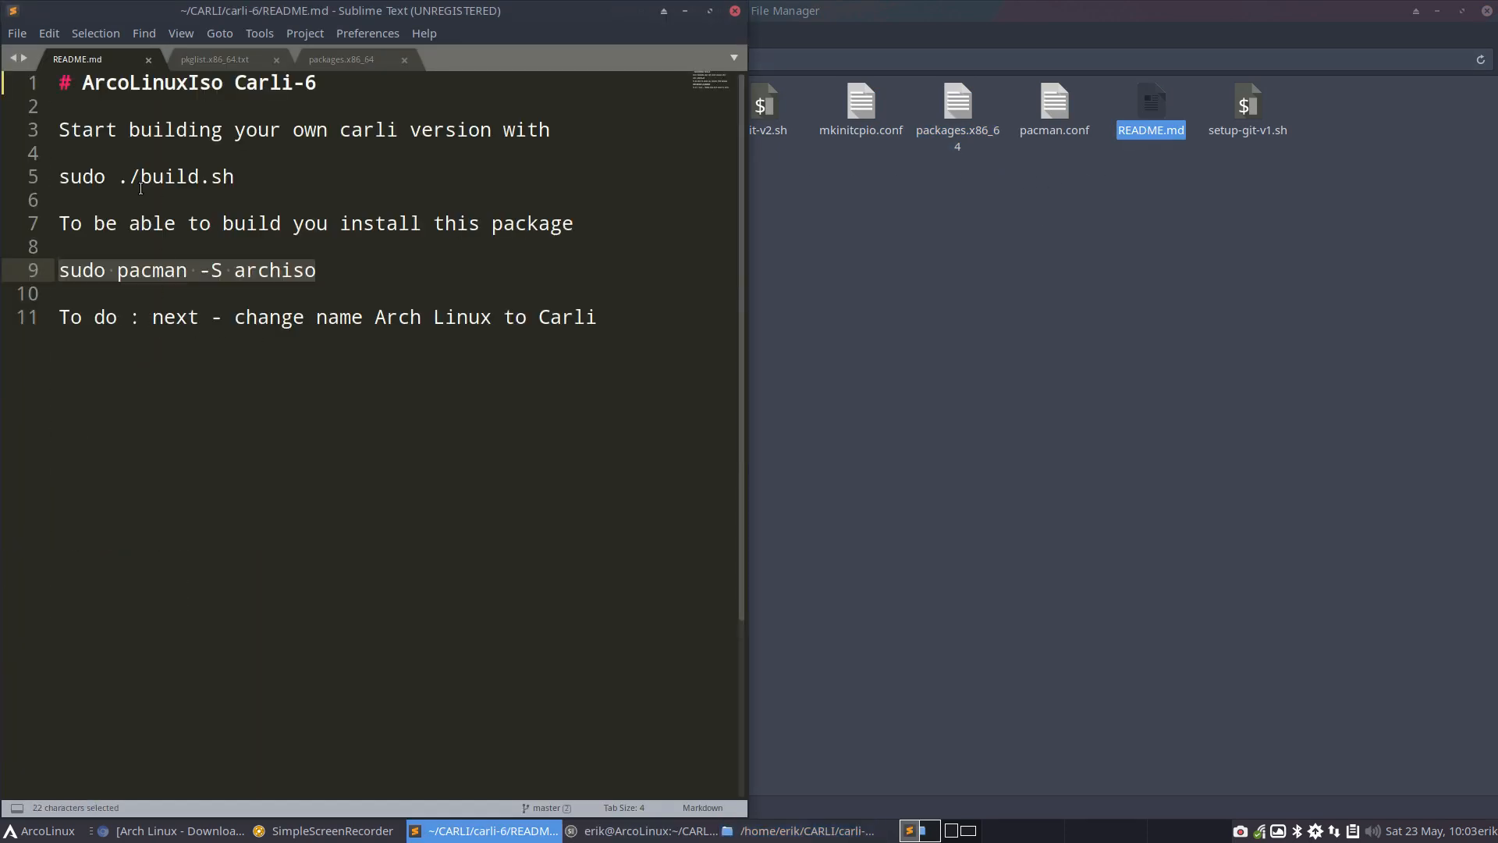
{"action": "left_click_drag", "start_coordinate": [234, 178], "coordinate": [53, 181]}
{"action": "key", "text": "ctrl+c"}
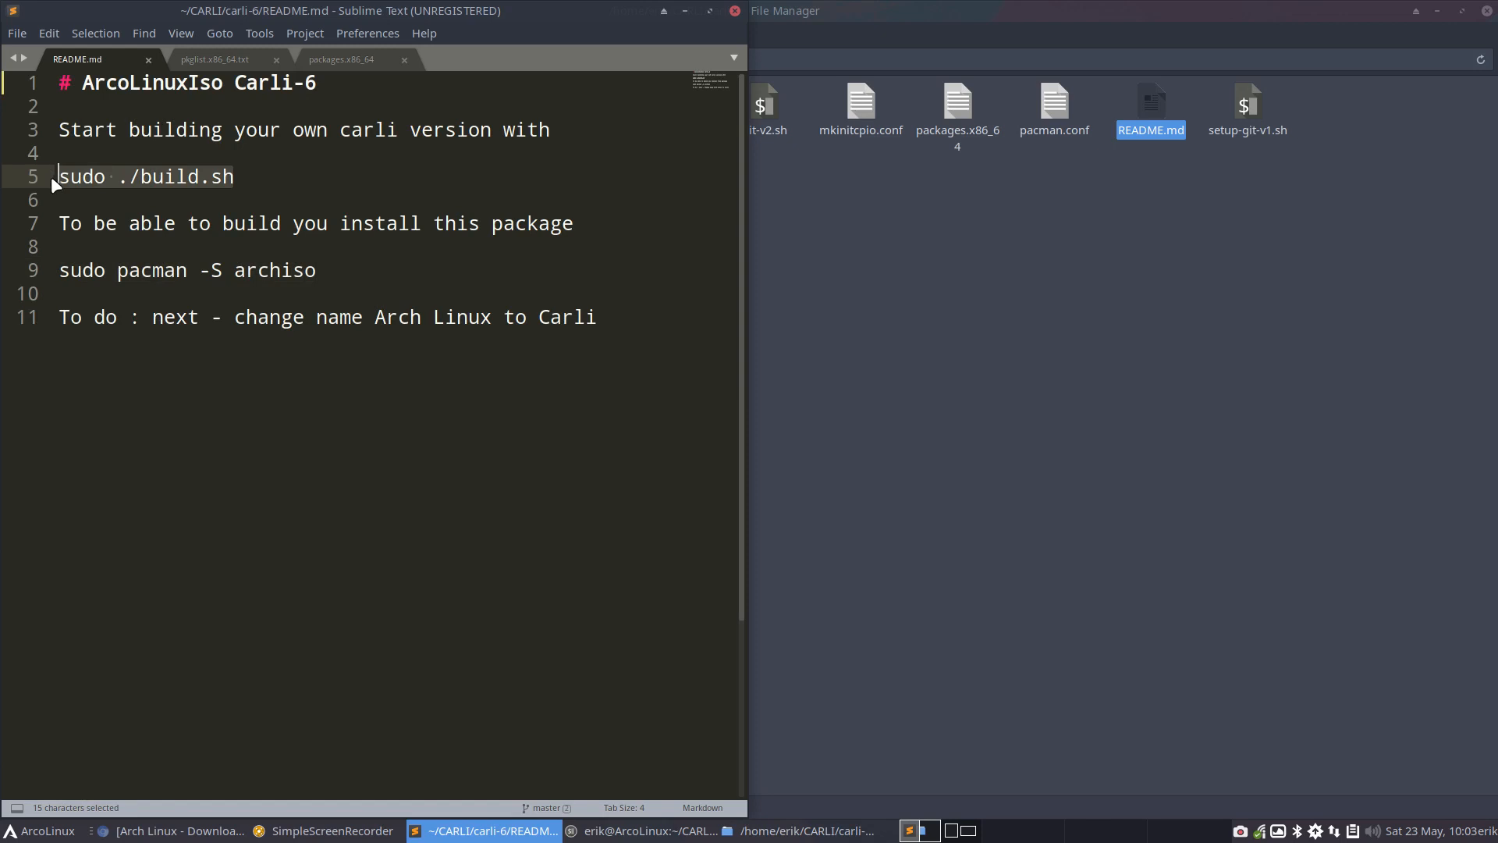
{"action": "left_click", "coordinate": [735, 10]}
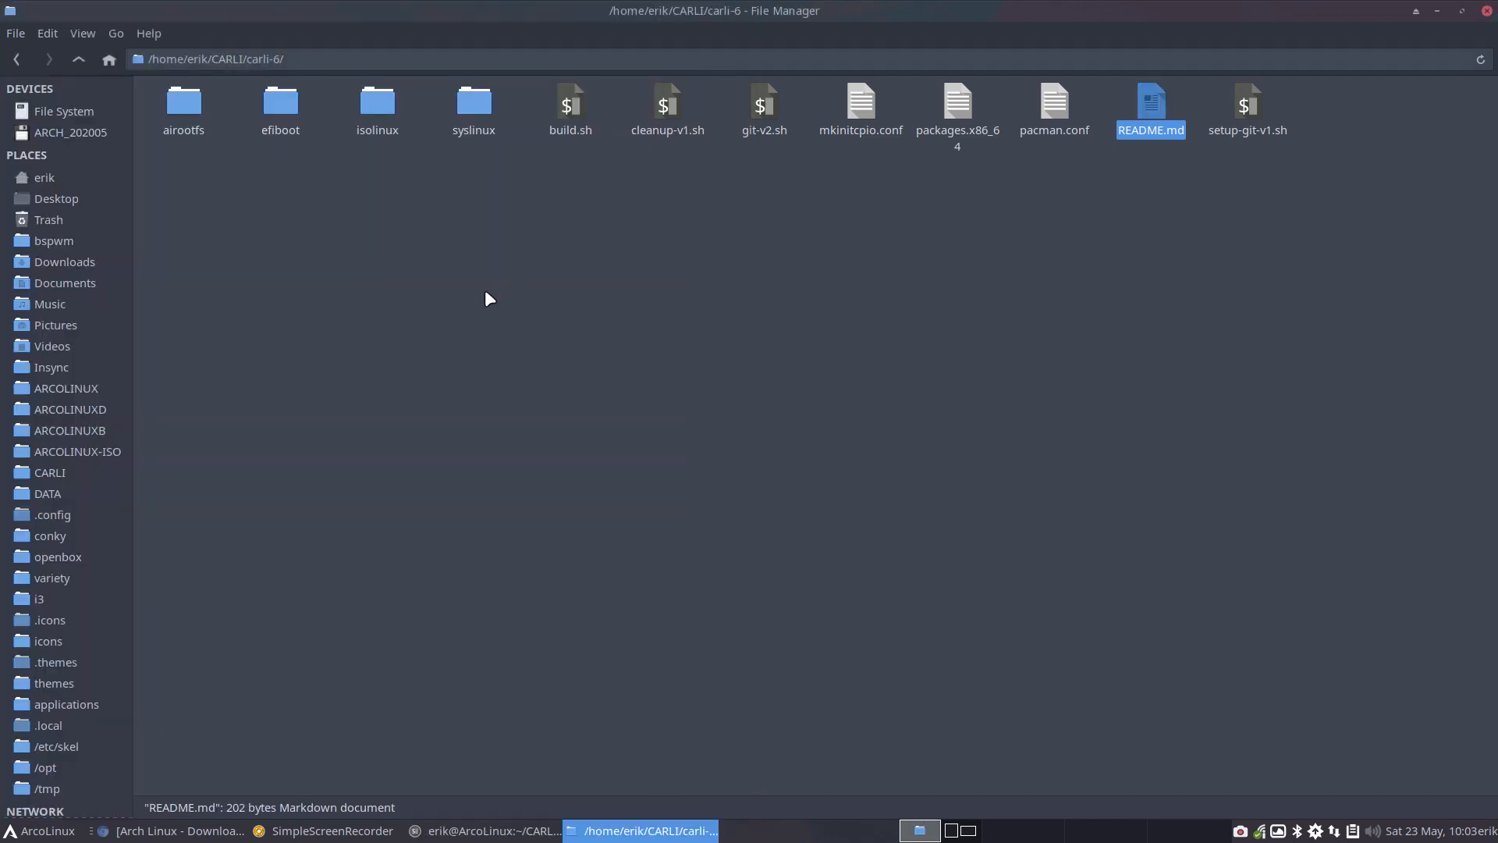
Open a terminal in the carli-6 folder and run sudo ./build.sh, entering the account password
{"action": "right_click", "coordinate": [469, 326]}
{"action": "left_click", "coordinate": [551, 422]}
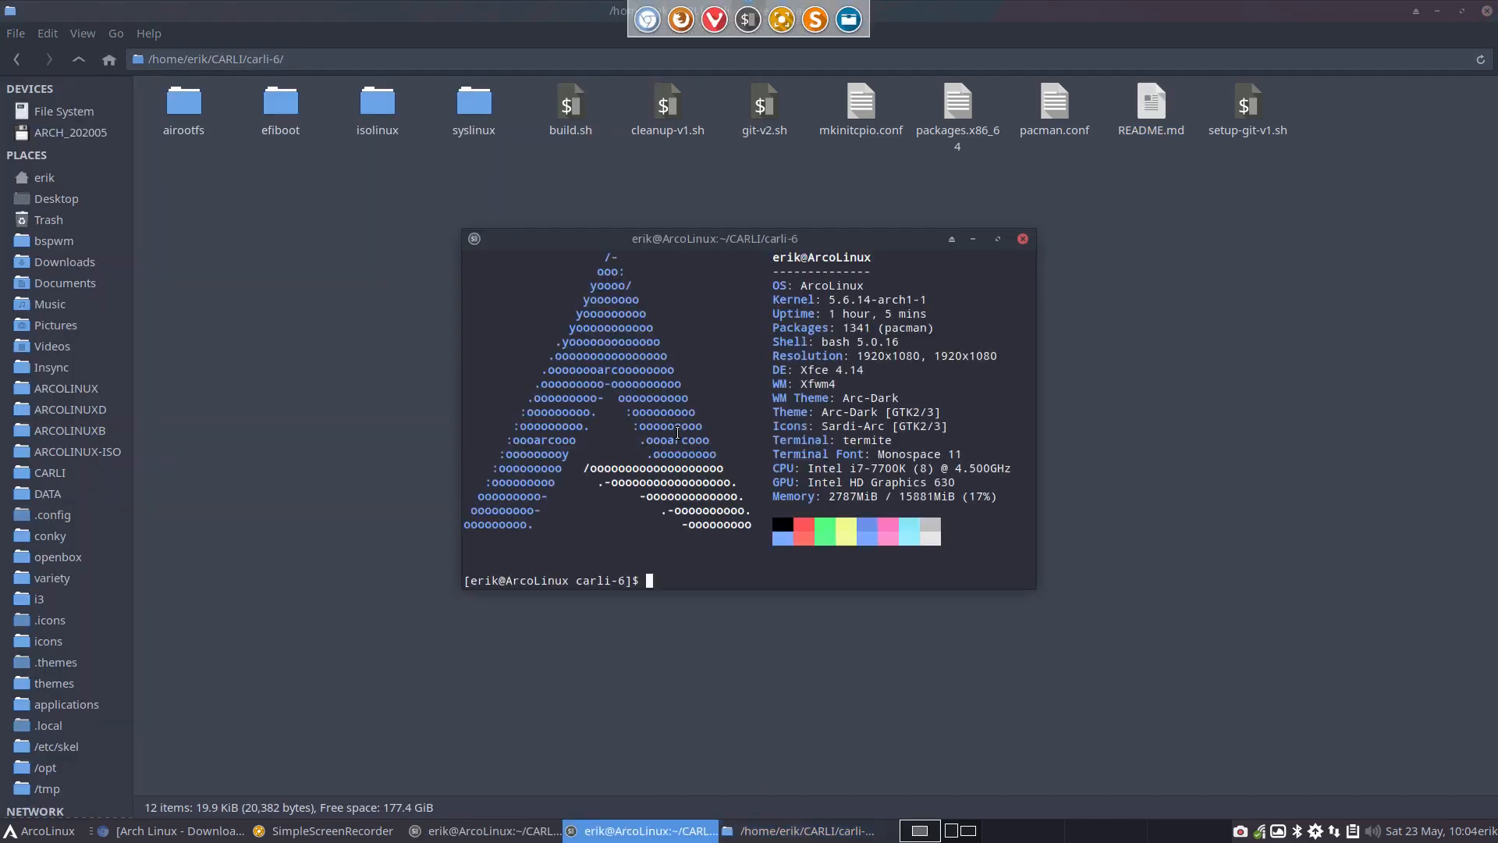
{"action": "key", "text": "ctrl+shift+v"}
{"action": "key", "text": "Return"}
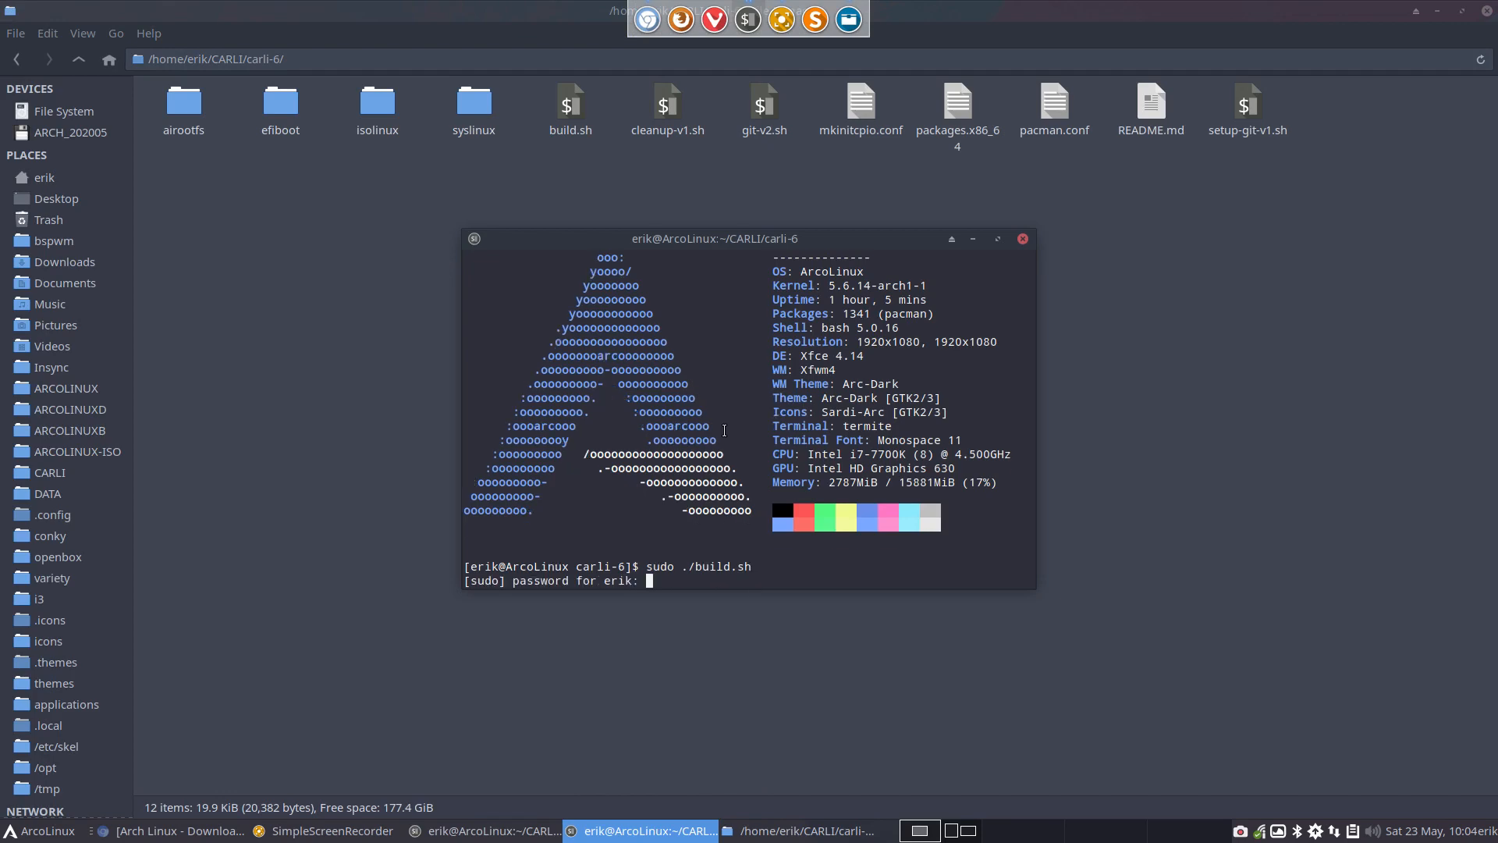
{"action": "key", "text": "Return"}
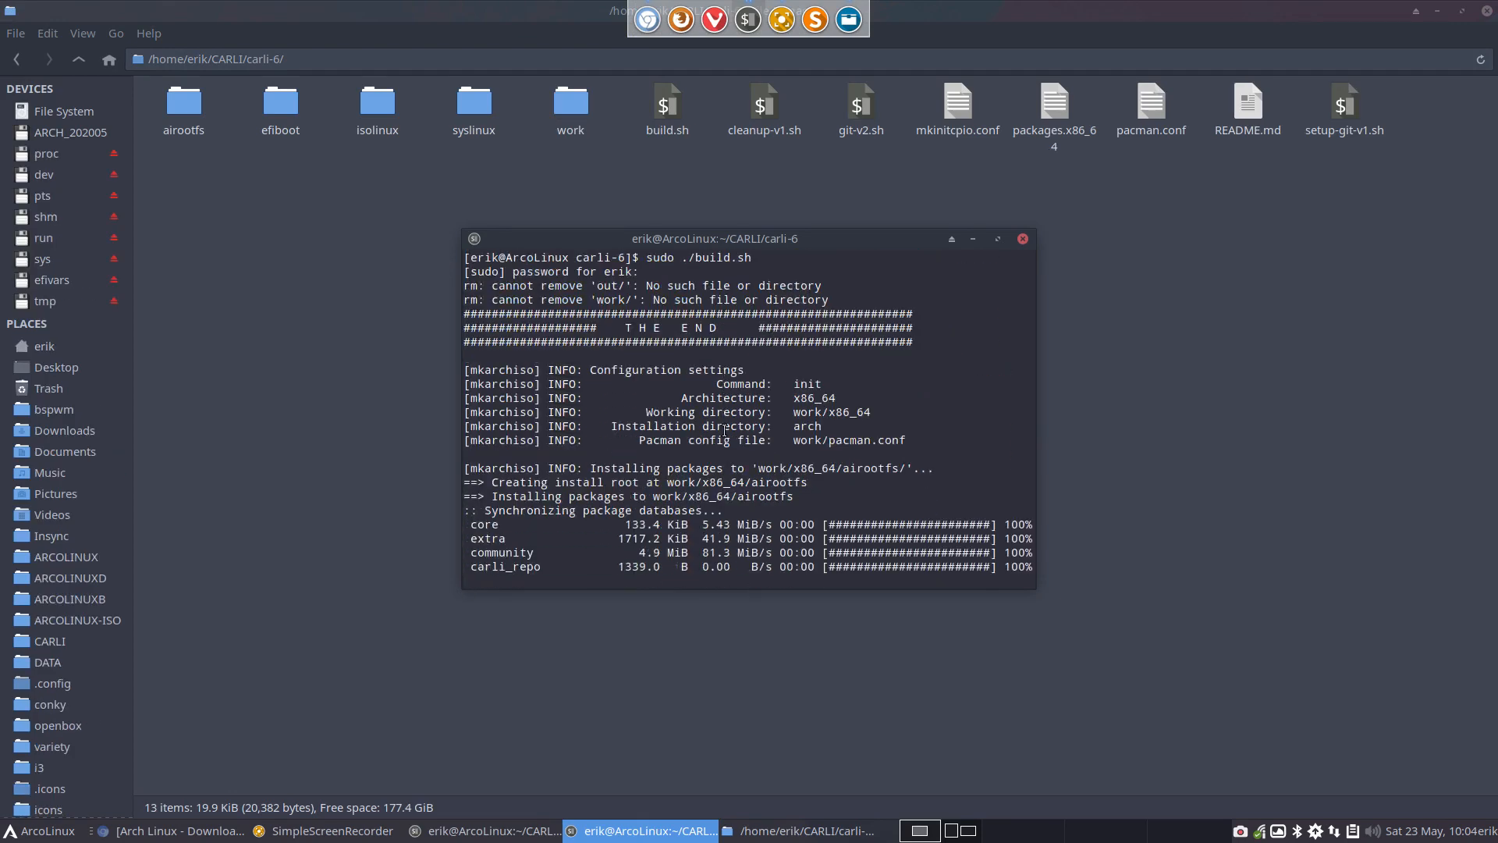
Tile the file manager into the upper-left quarter and the build terminal into the right half, and inspect the build output
{"action": "left_click_drag", "start_coordinate": [440, 11], "coordinate": [8, 4]}
{"action": "left_click_drag", "start_coordinate": [840, 238], "coordinate": [1495, 317]}
{"action": "scroll", "coordinate": [1120, 396], "scroll_direction": "up", "scroll_amount": 15}
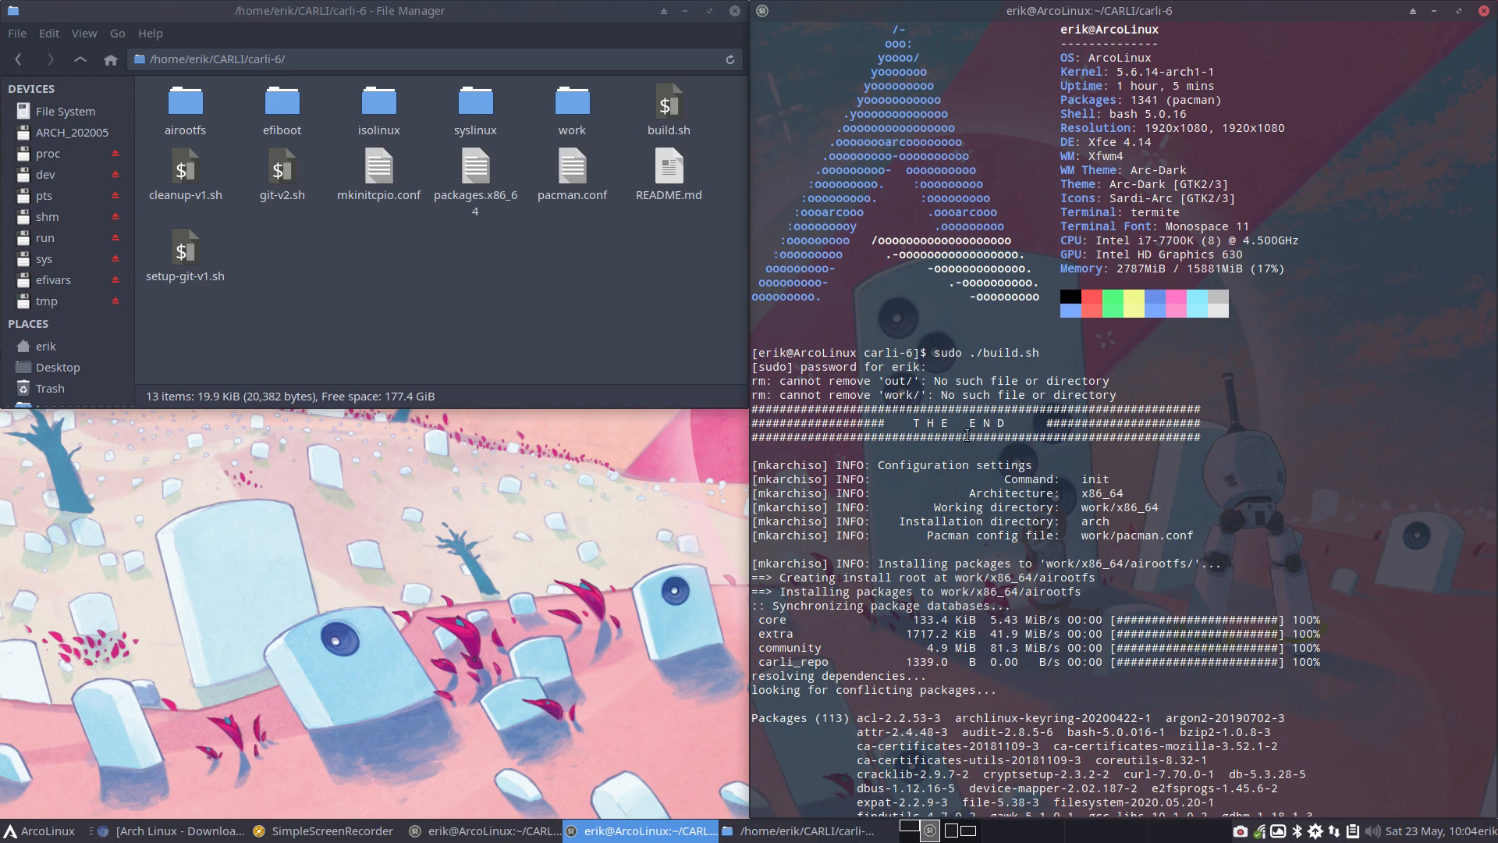
{"action": "left_click_drag", "start_coordinate": [1128, 394], "coordinate": [892, 380]}
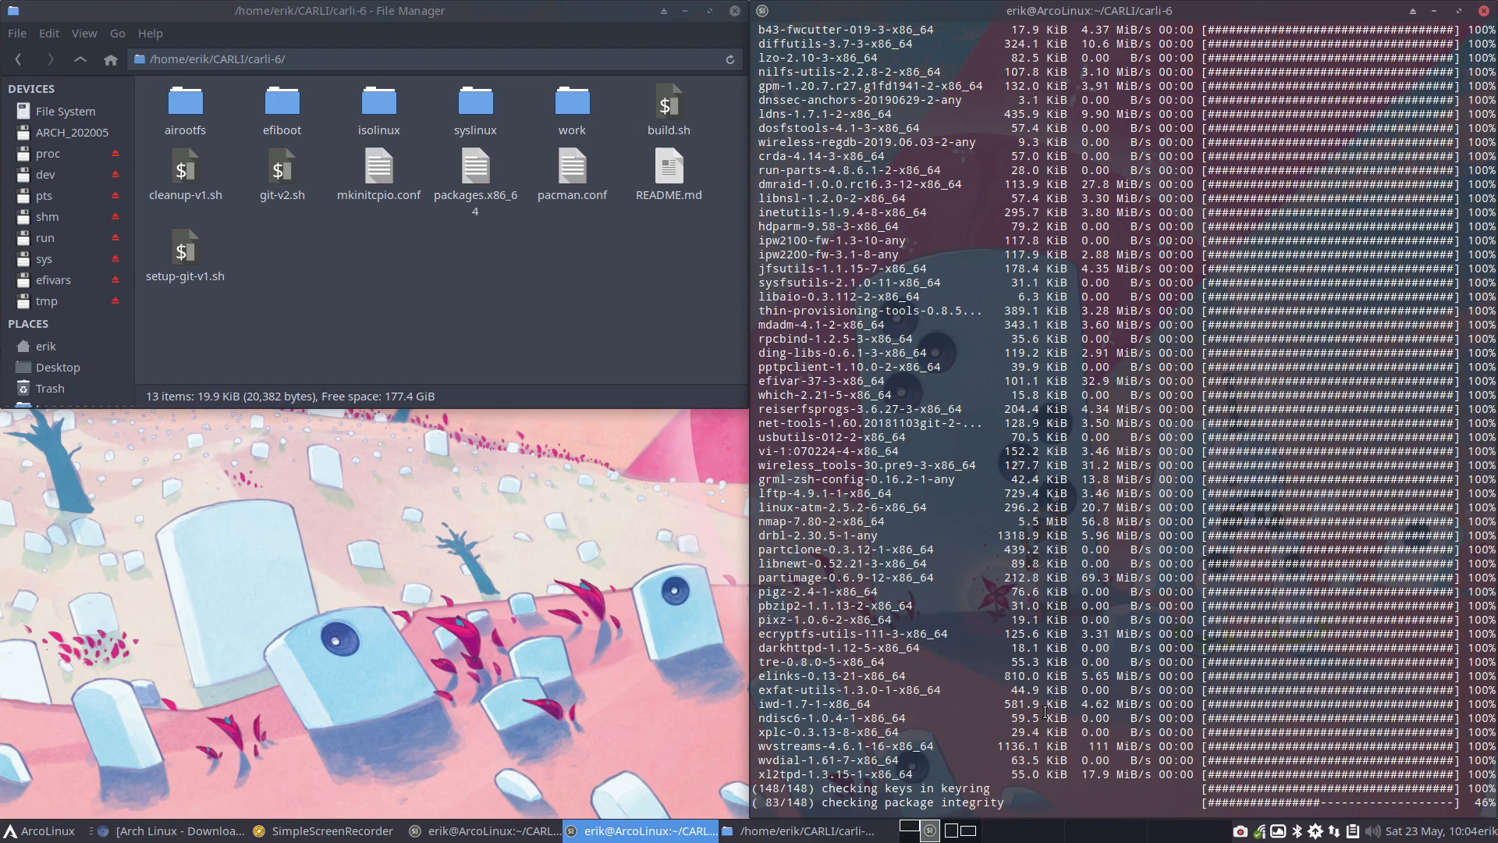
Run nmir in a new terminal to examine the servers in /etc/pacman.d/mirrorlist, and close that terminal
{"action": "left_click", "coordinate": [451, 655]}
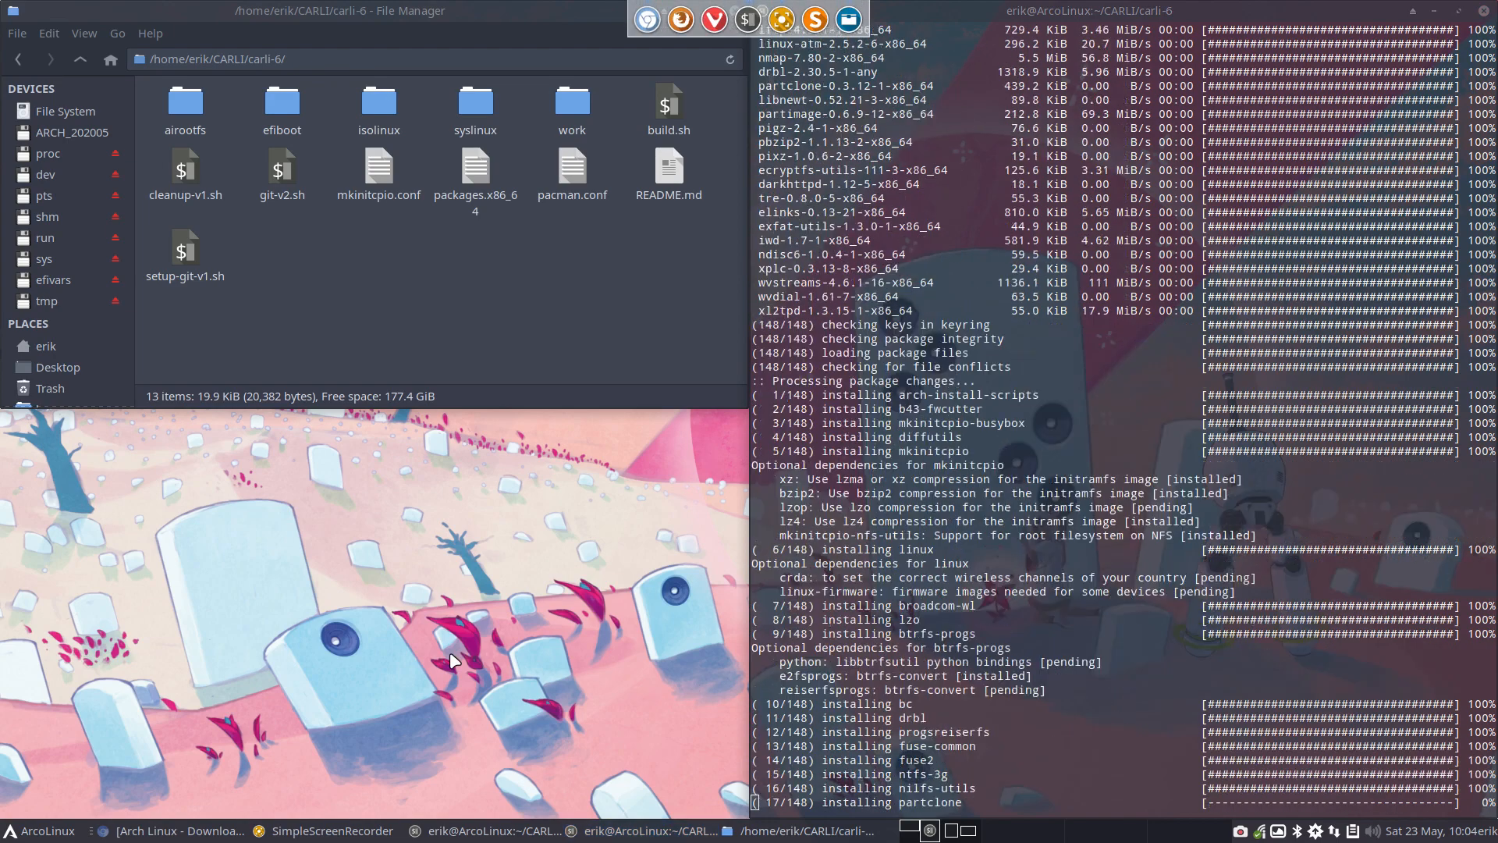
{"action": "key", "text": "ctrl+alt+t"}
{"action": "type", "text": "nmir"}
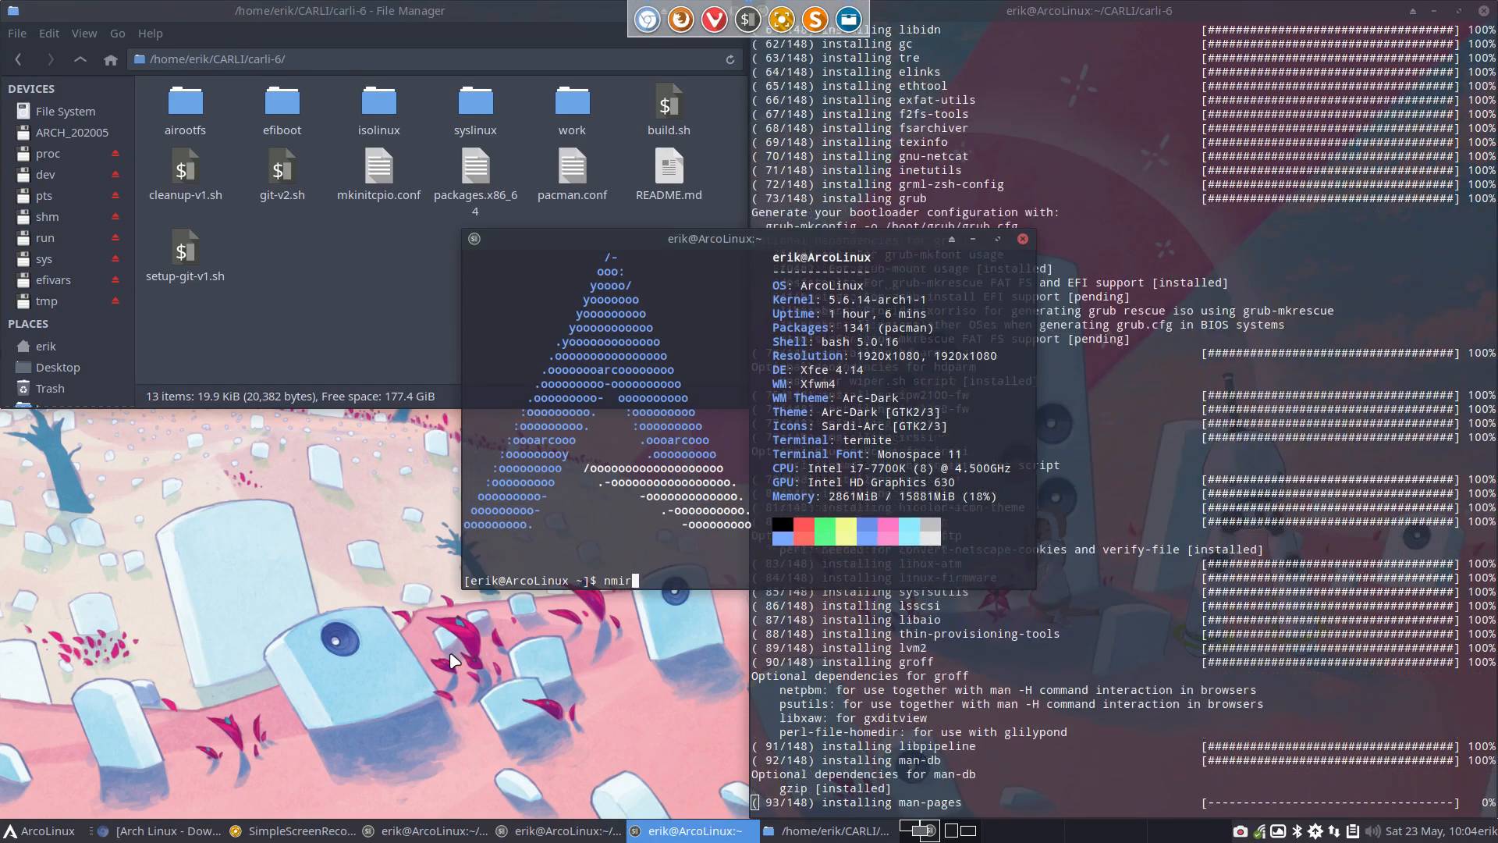
{"action": "key", "text": "Return"}
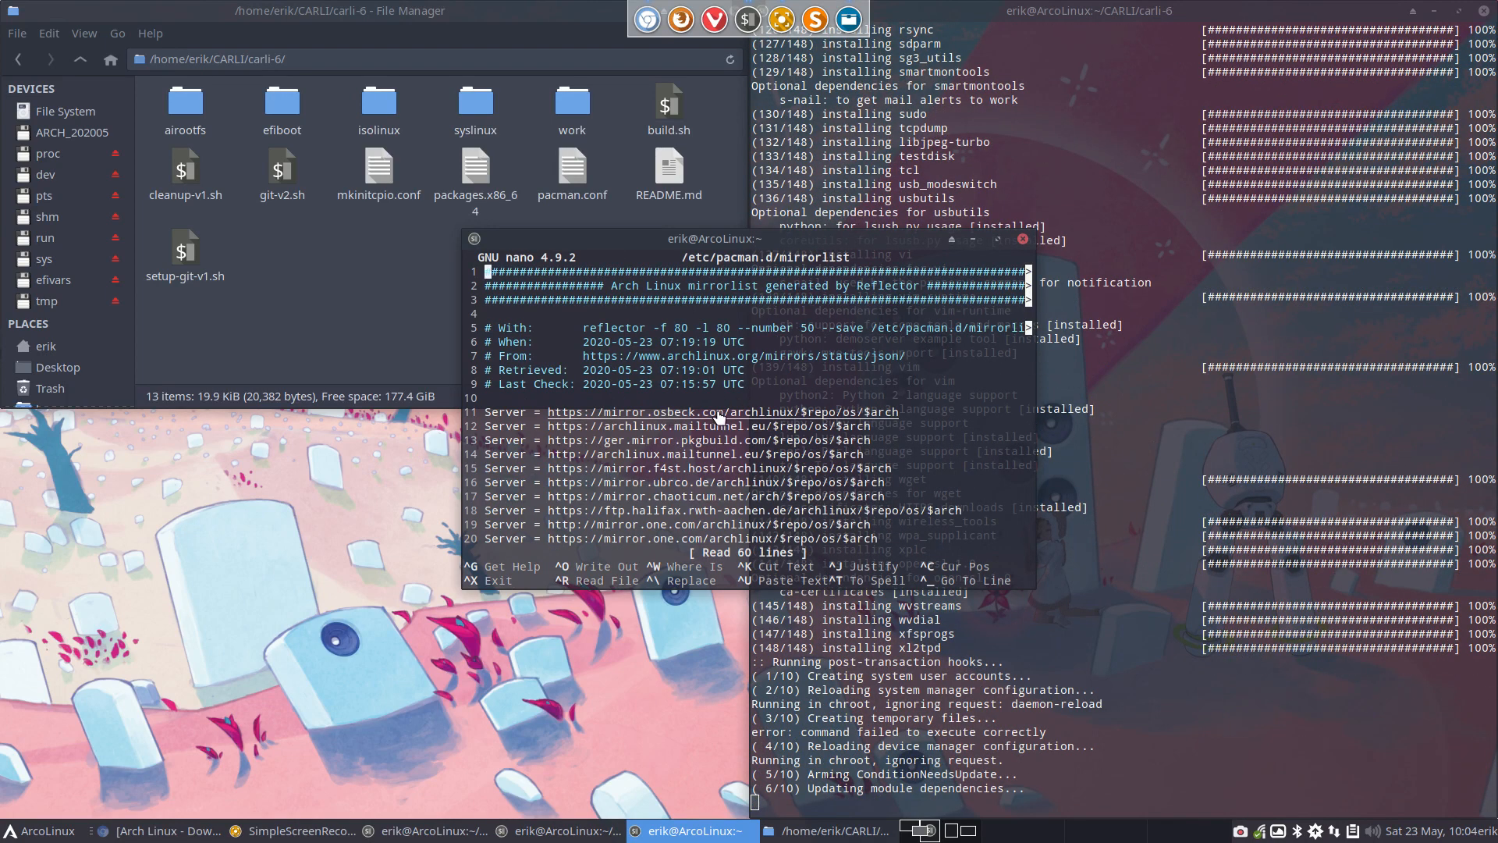
{"action": "left_click", "coordinate": [1023, 239]}
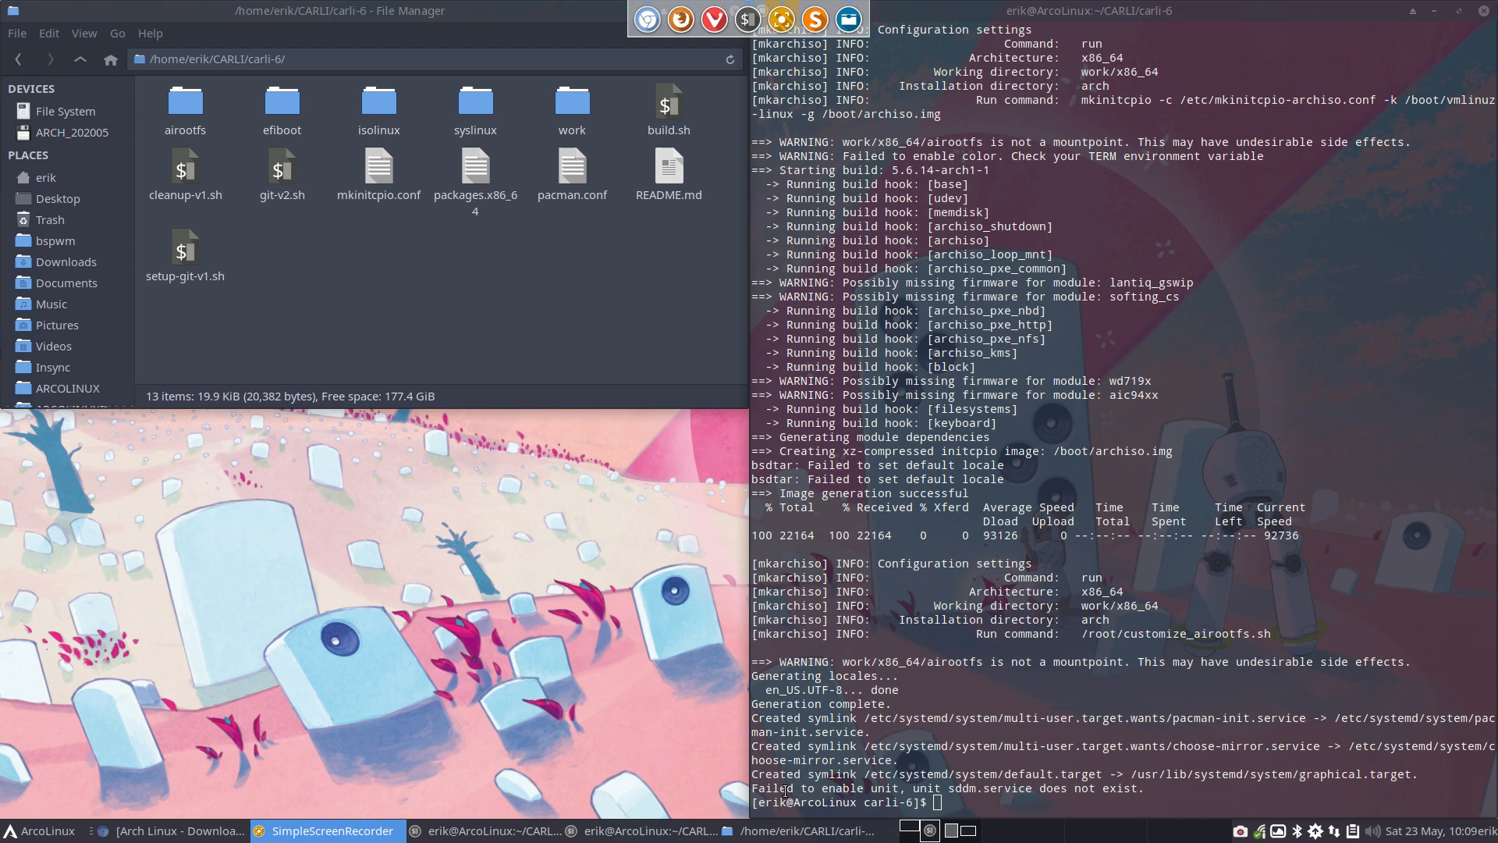
Highlight the sddm.service error in the build output and open customize_airootfs.sh from carli-6's airootfs/root folder
{"action": "left_click_drag", "start_coordinate": [754, 789], "coordinate": [1147, 789]}
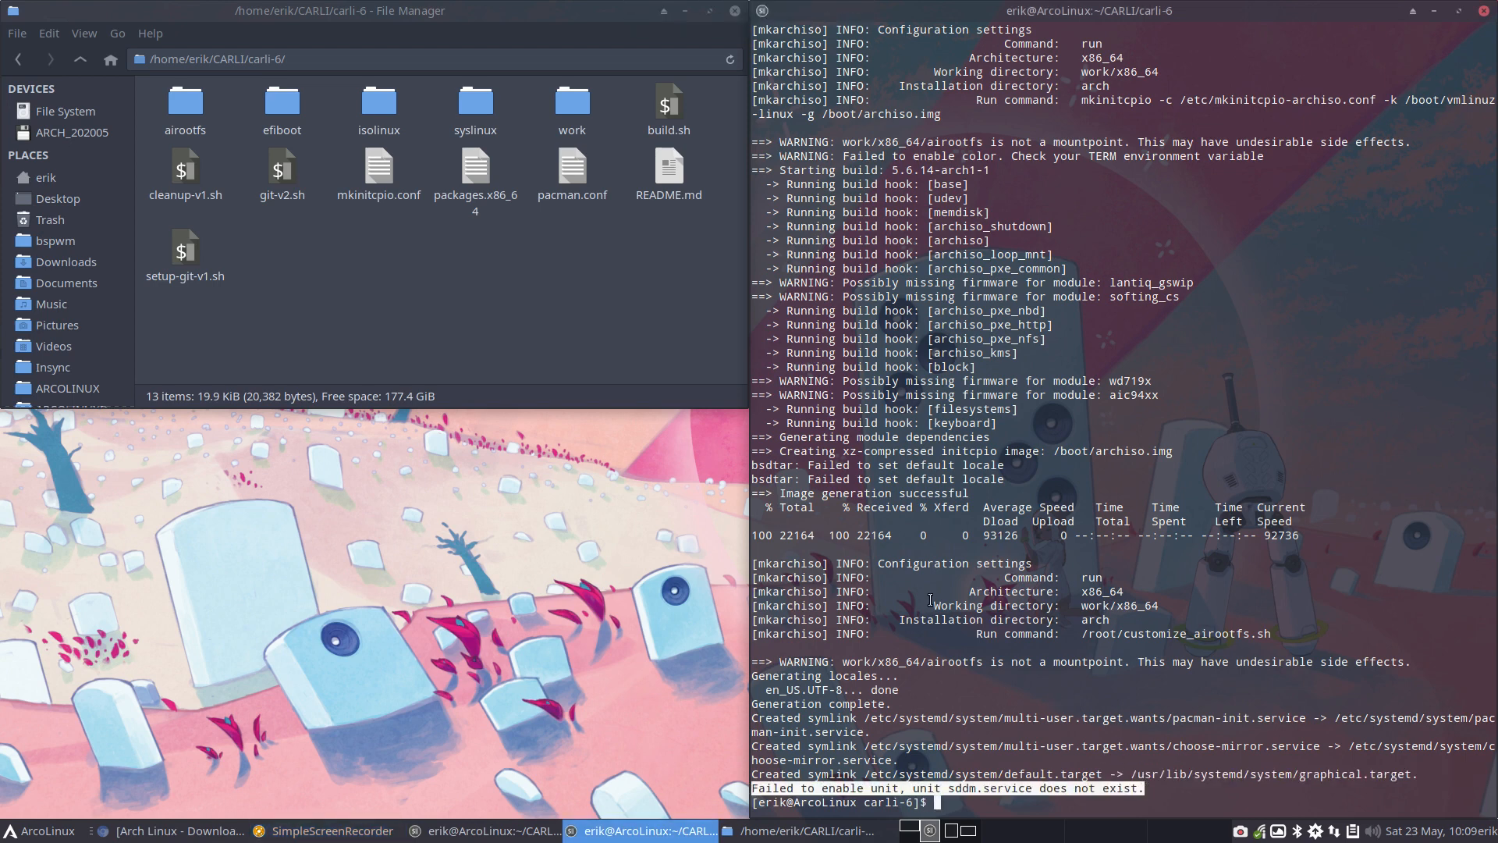
{"action": "double_click", "coordinate": [182, 104]}
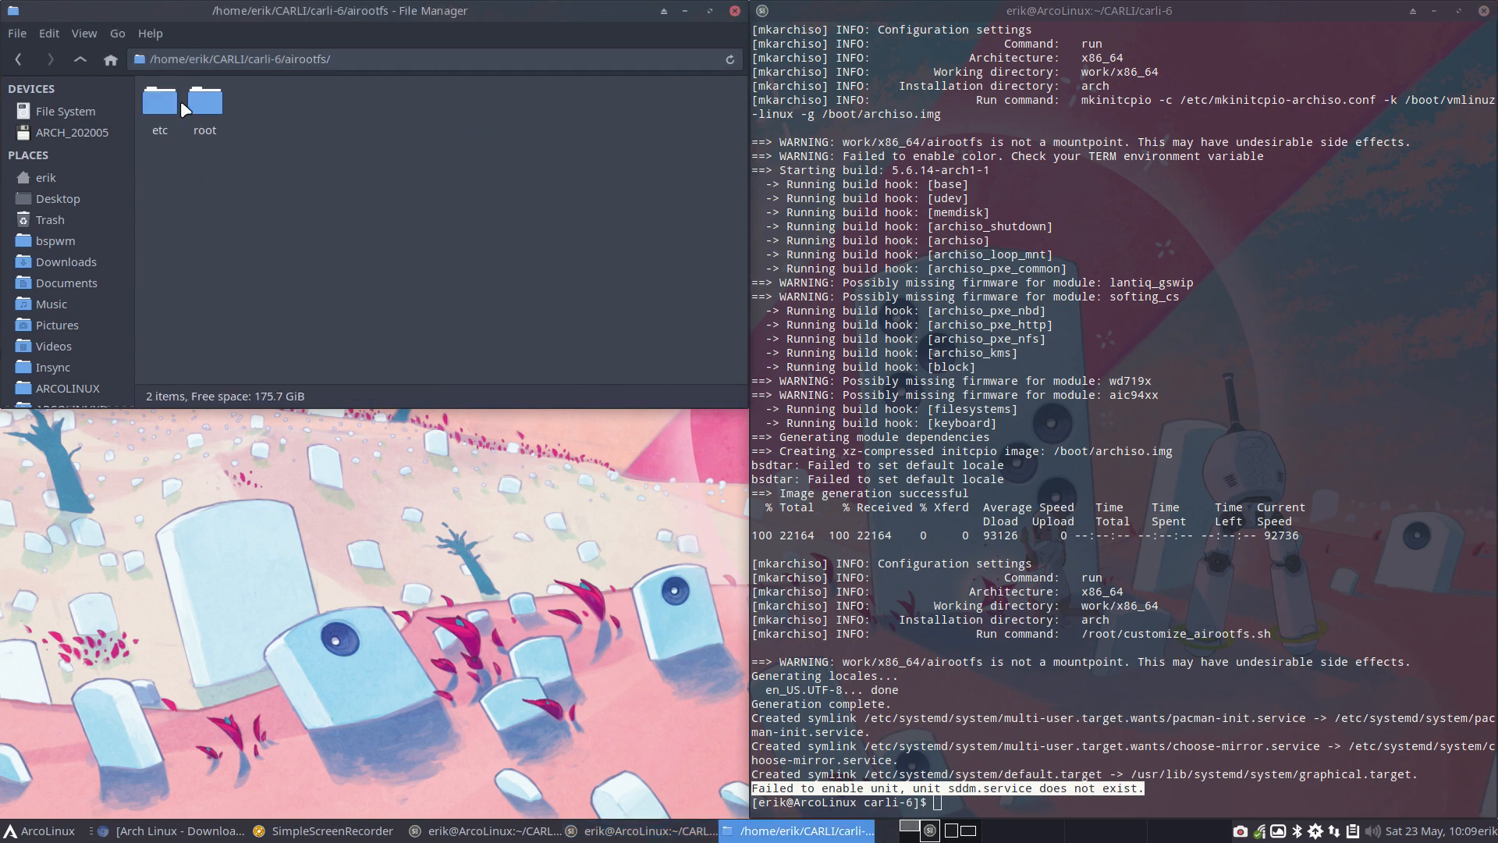
{"action": "double_click", "coordinate": [195, 100]}
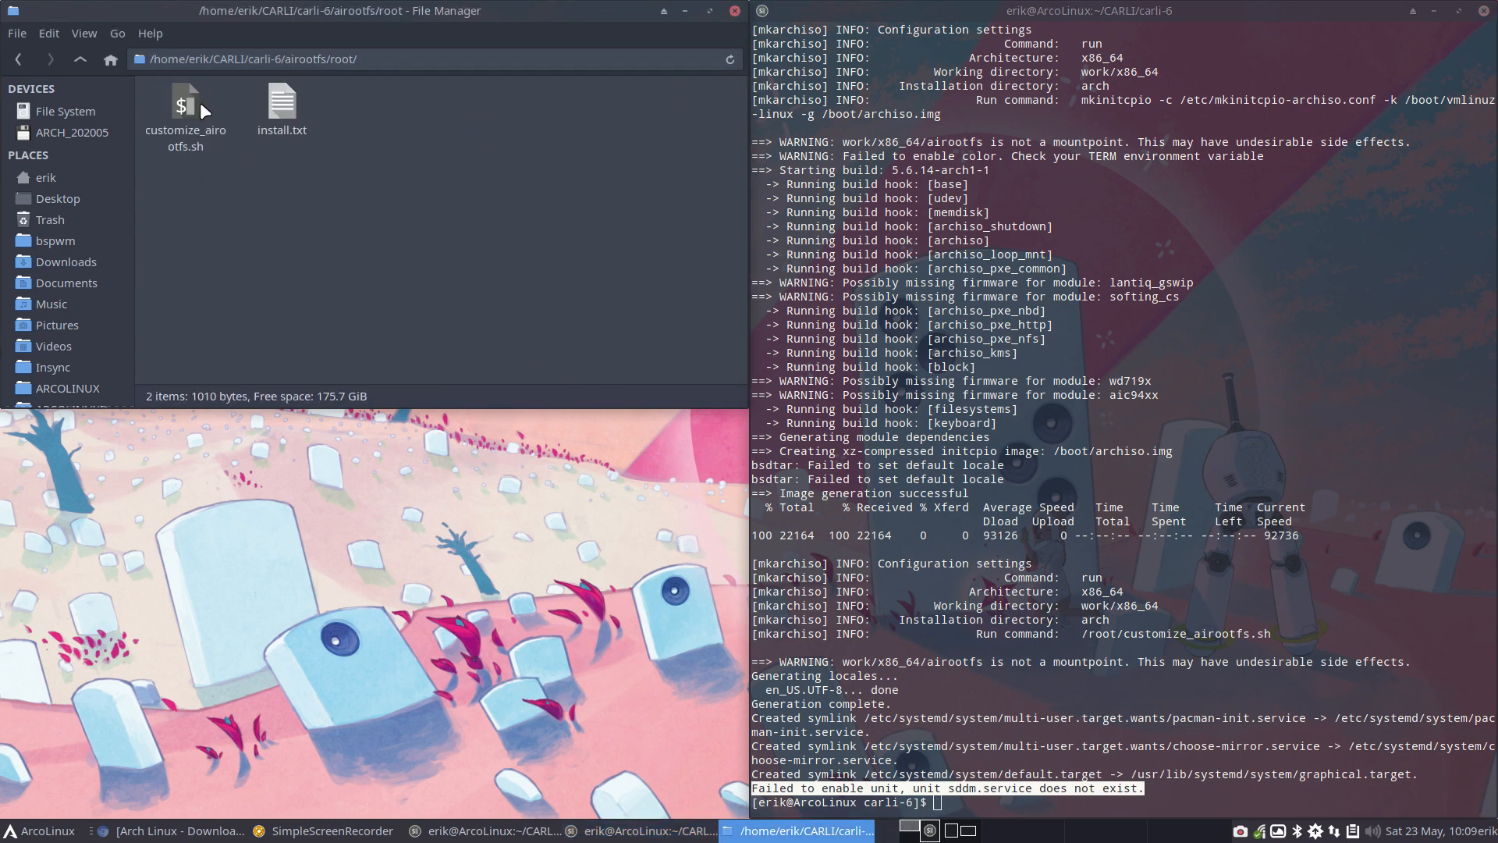
{"action": "double_click", "coordinate": [191, 101]}
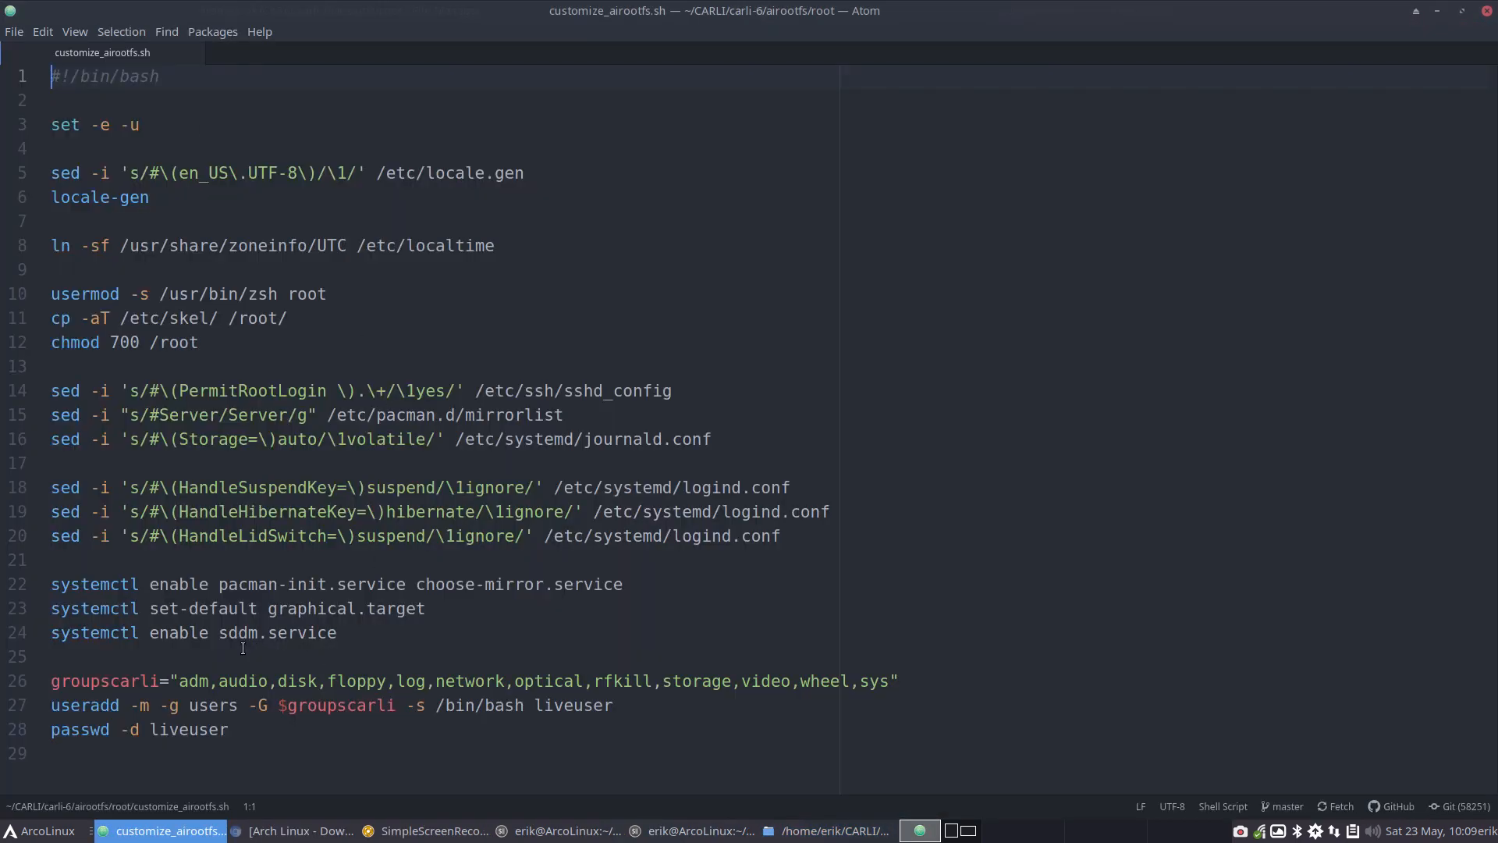
Comment out the line systemctl enable sddm.service in customize_airootfs.sh with a leading #
{"action": "left_click_drag", "start_coordinate": [372, 634], "coordinate": [52, 633]}
{"action": "left_click", "coordinate": [52, 634]}
{"action": "type", "text": "#"}
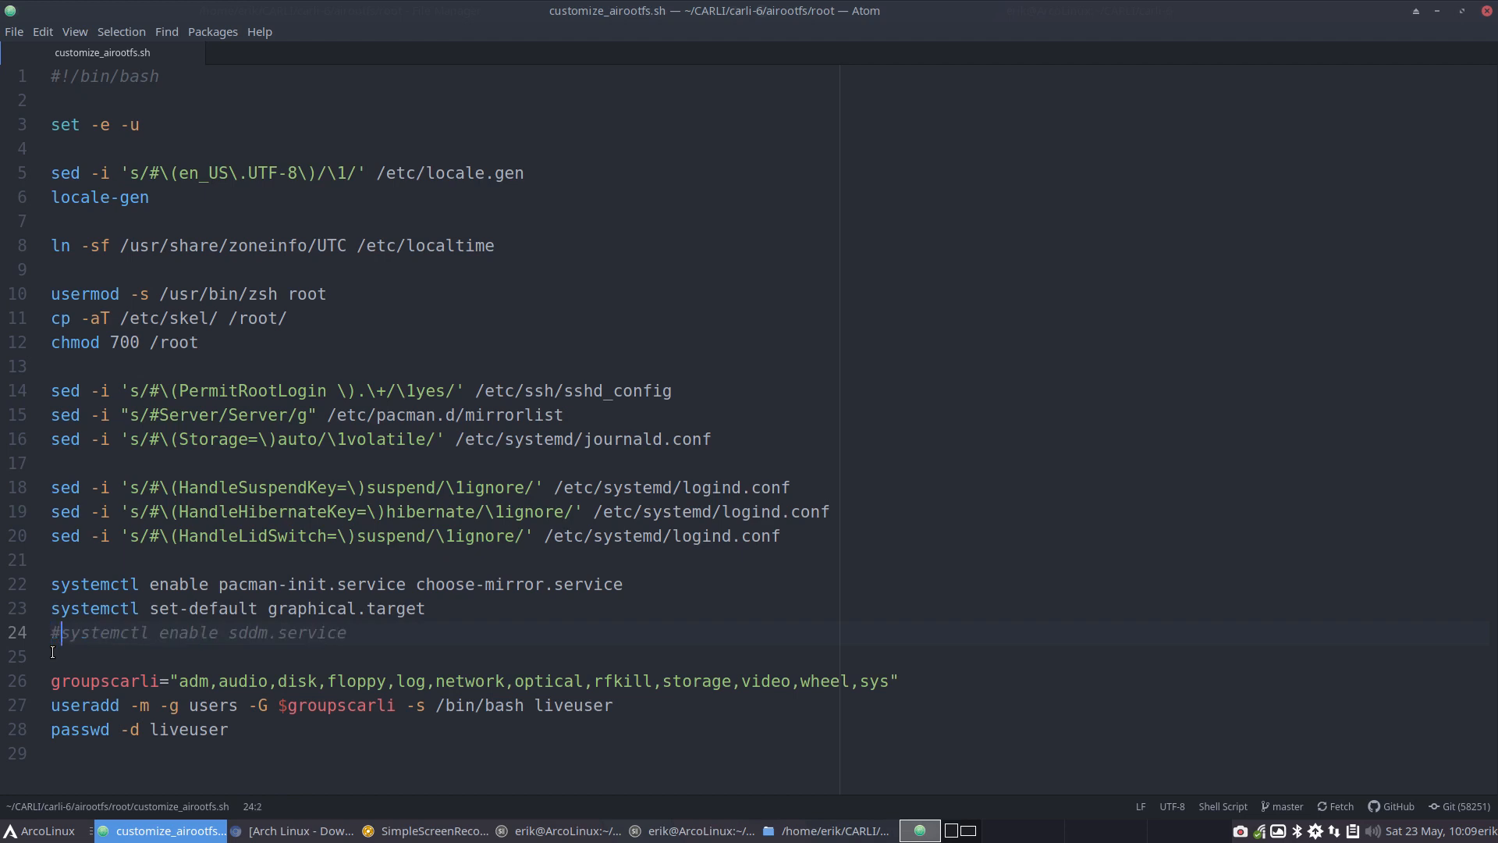
Try to save customize_airootfs.sh in Atom, and close the editor without saving the changes
{"action": "key", "text": "ctrl+s"}
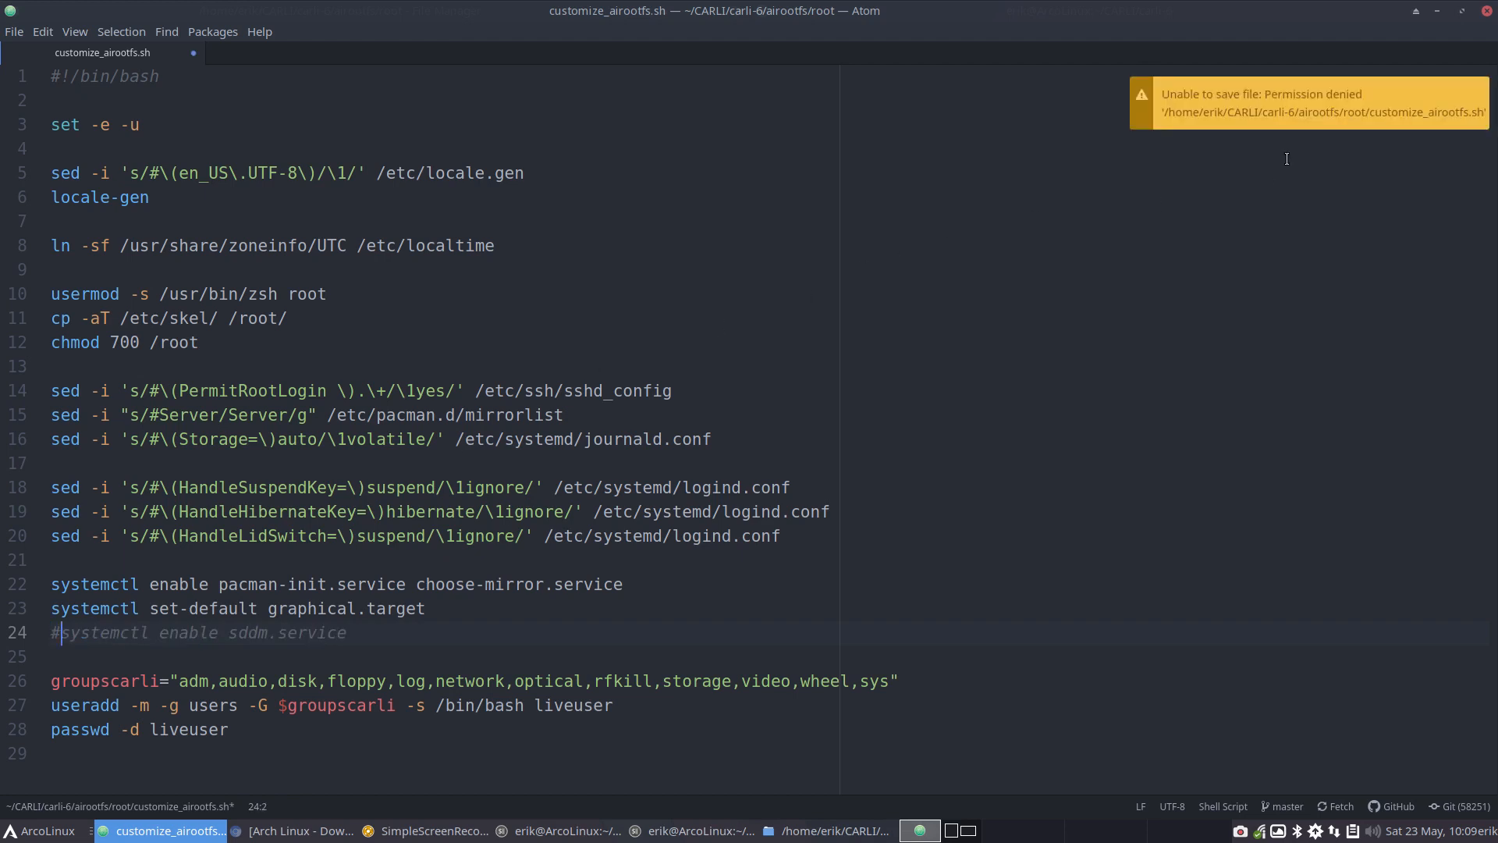
{"action": "left_click", "coordinate": [1487, 10]}
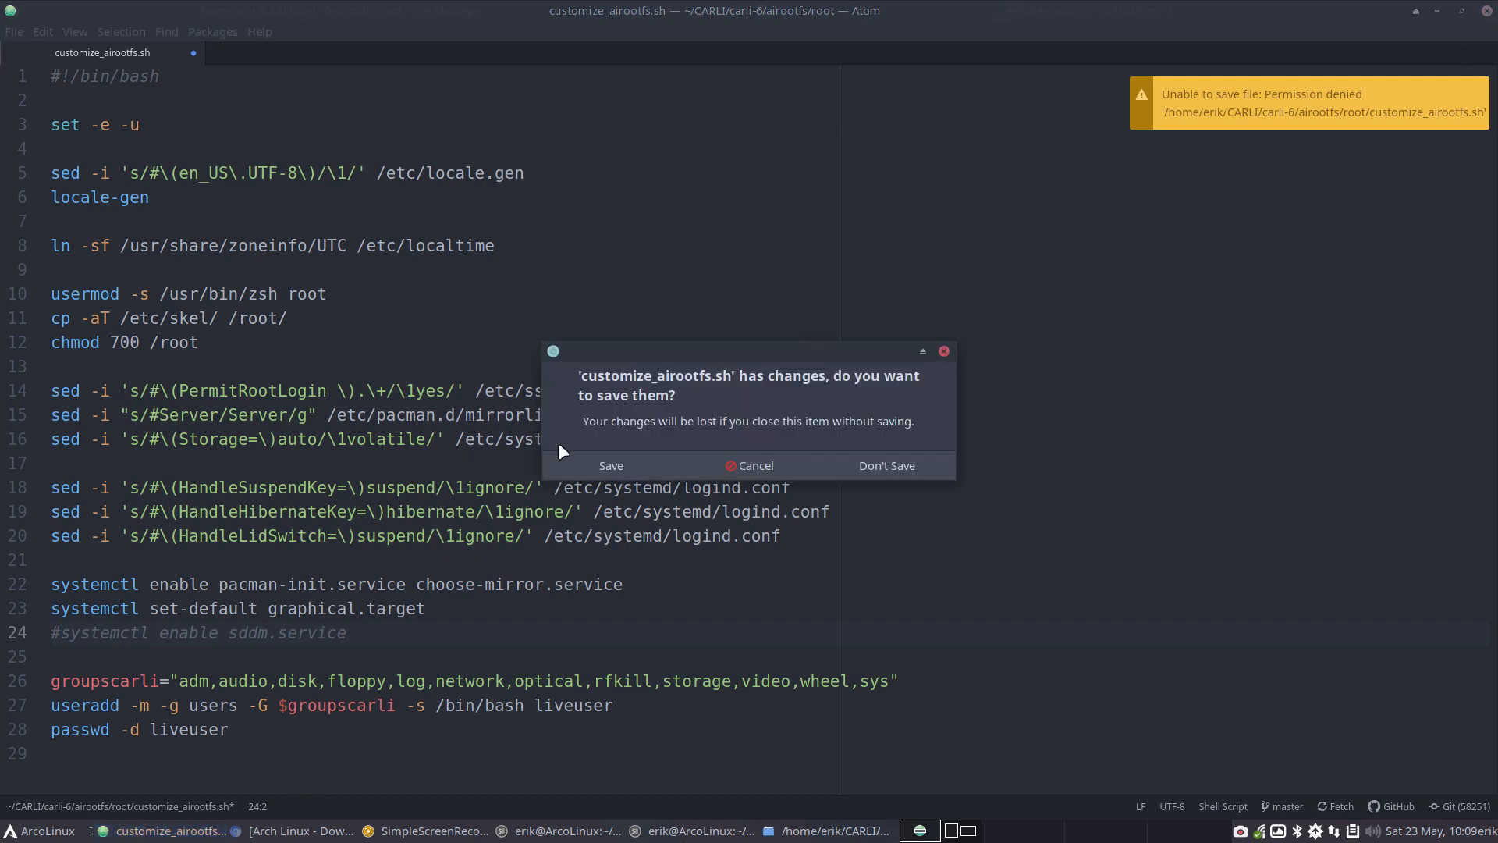
{"action": "left_click", "coordinate": [887, 467]}
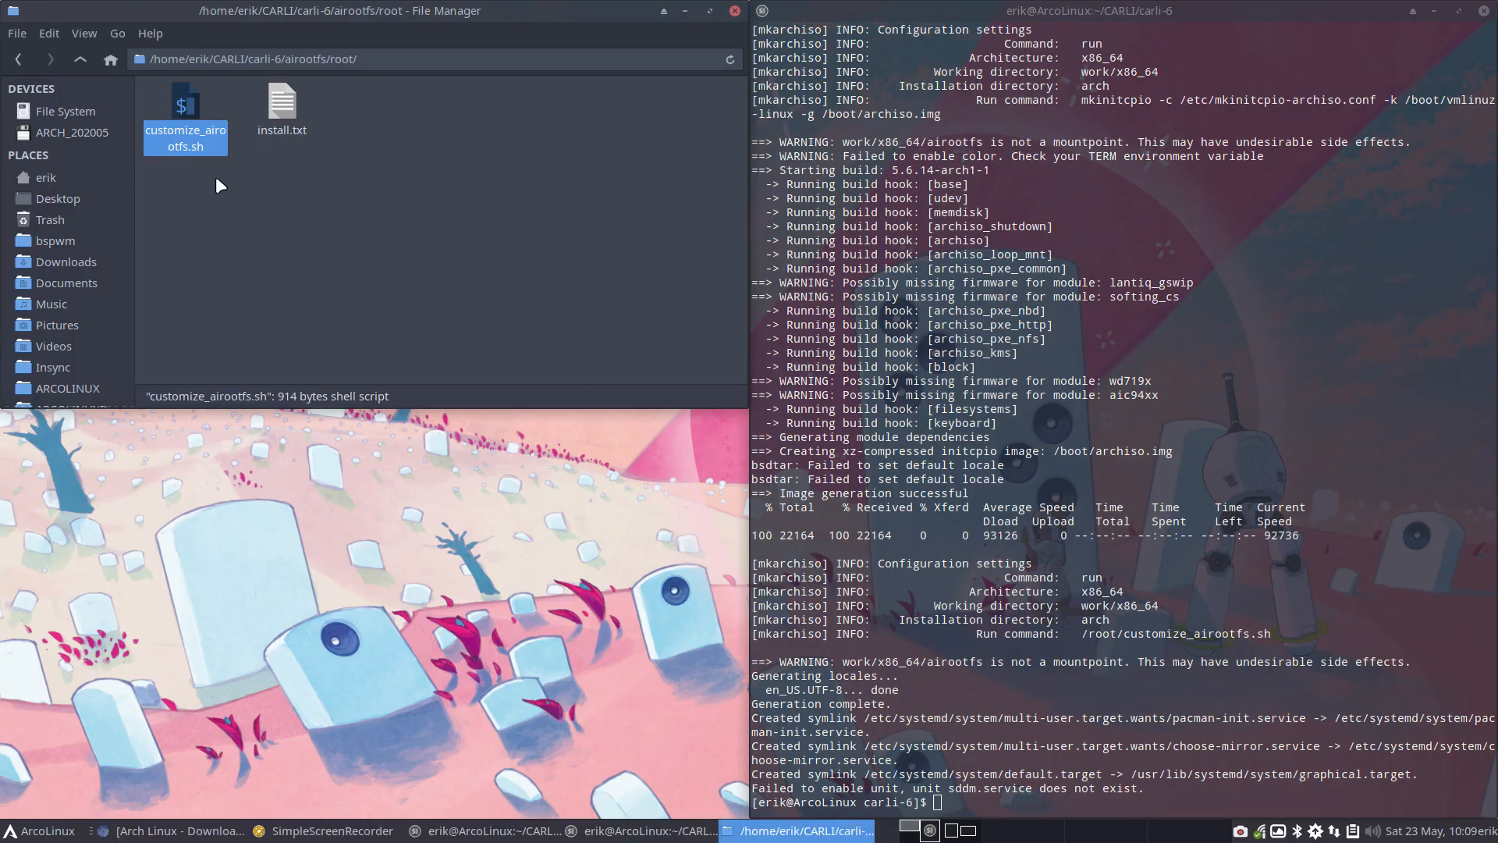
Open customize_airootfs.sh in Sublime Text, comment out systemctl enable sddm.service with a leading #, and save it with the account password
{"action": "right_click", "coordinate": [180, 108]}
{"action": "mouse_move", "coordinate": [258, 149]}
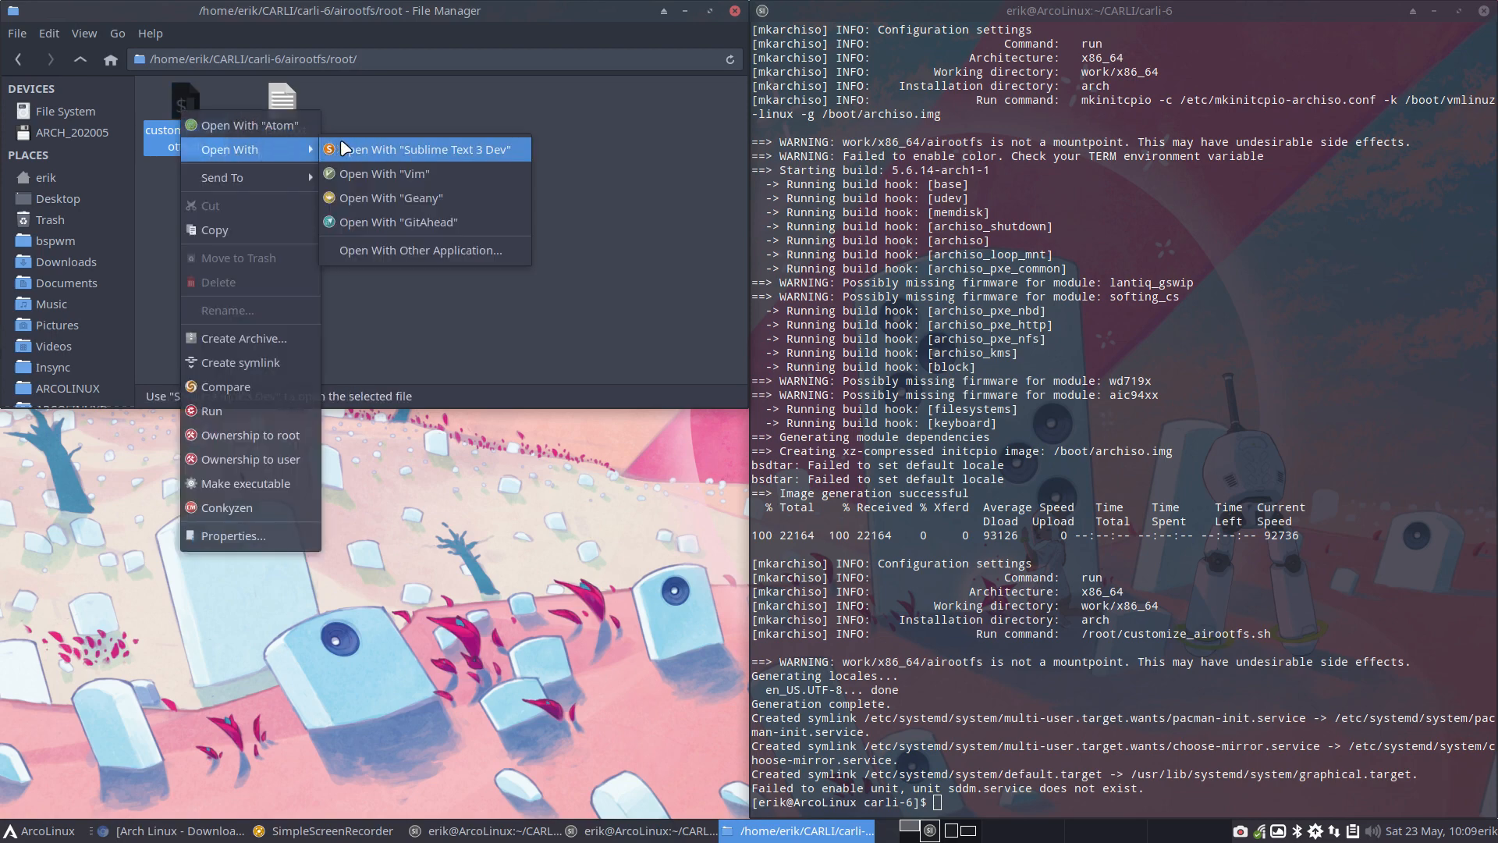
{"action": "left_click", "coordinate": [410, 148]}
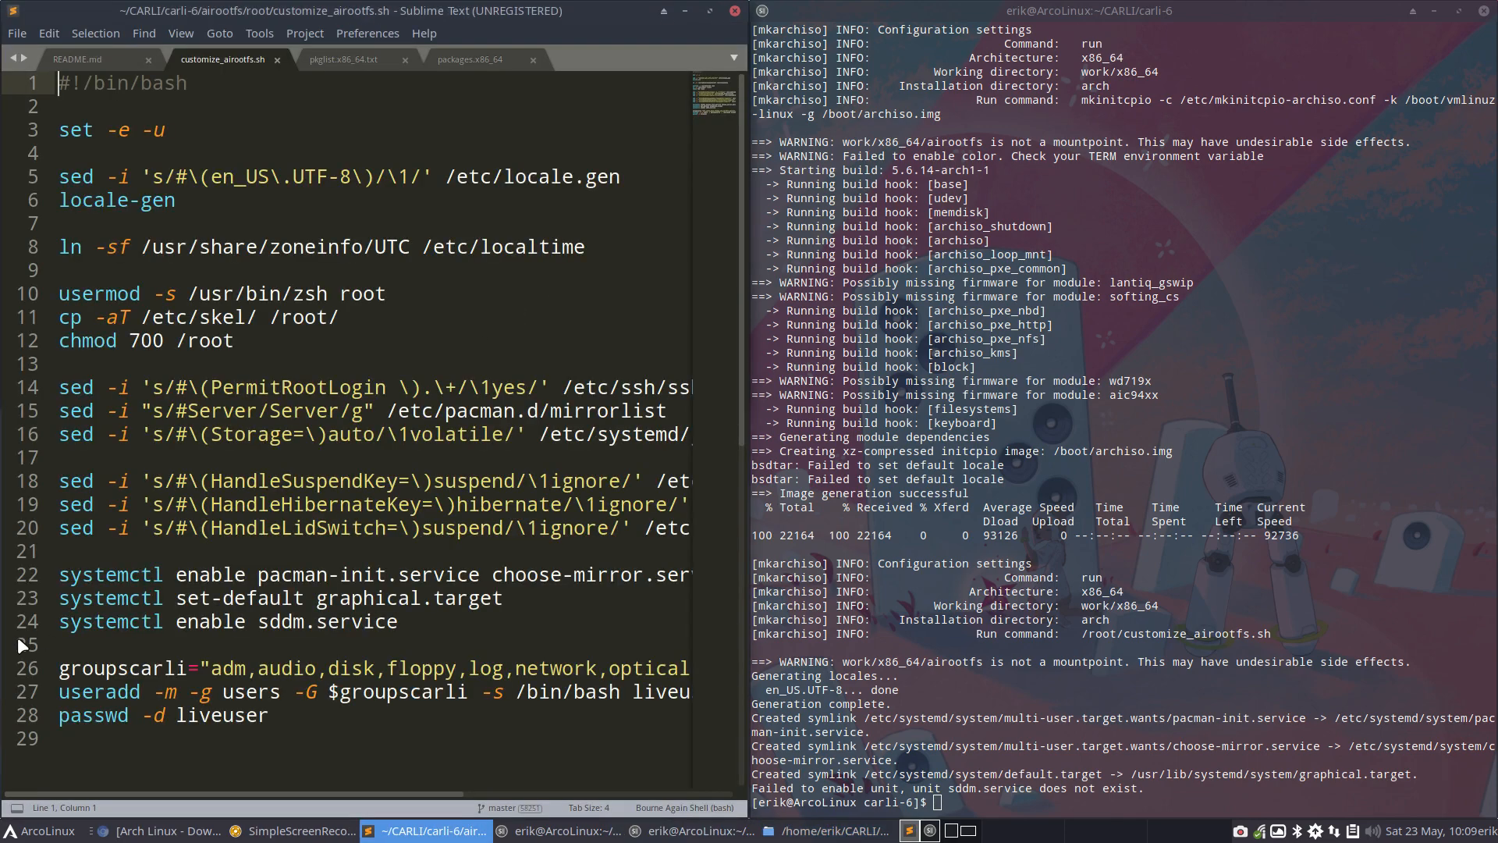
{"action": "left_click", "coordinate": [60, 621]}
{"action": "type", "text": "#"}
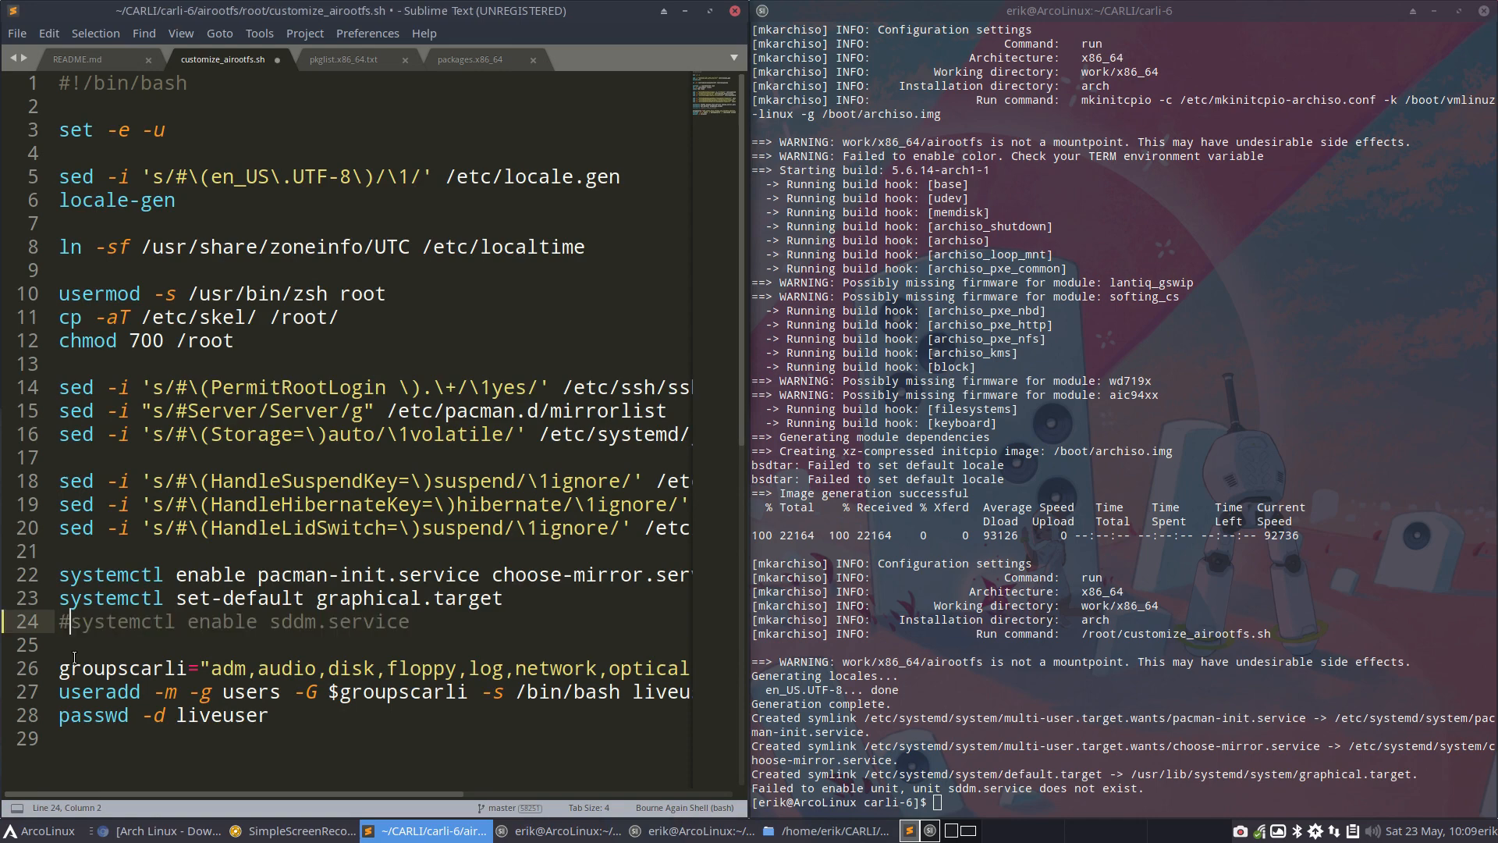
{"action": "key", "text": "ctrl+s"}
{"action": "type", "text": "****"}
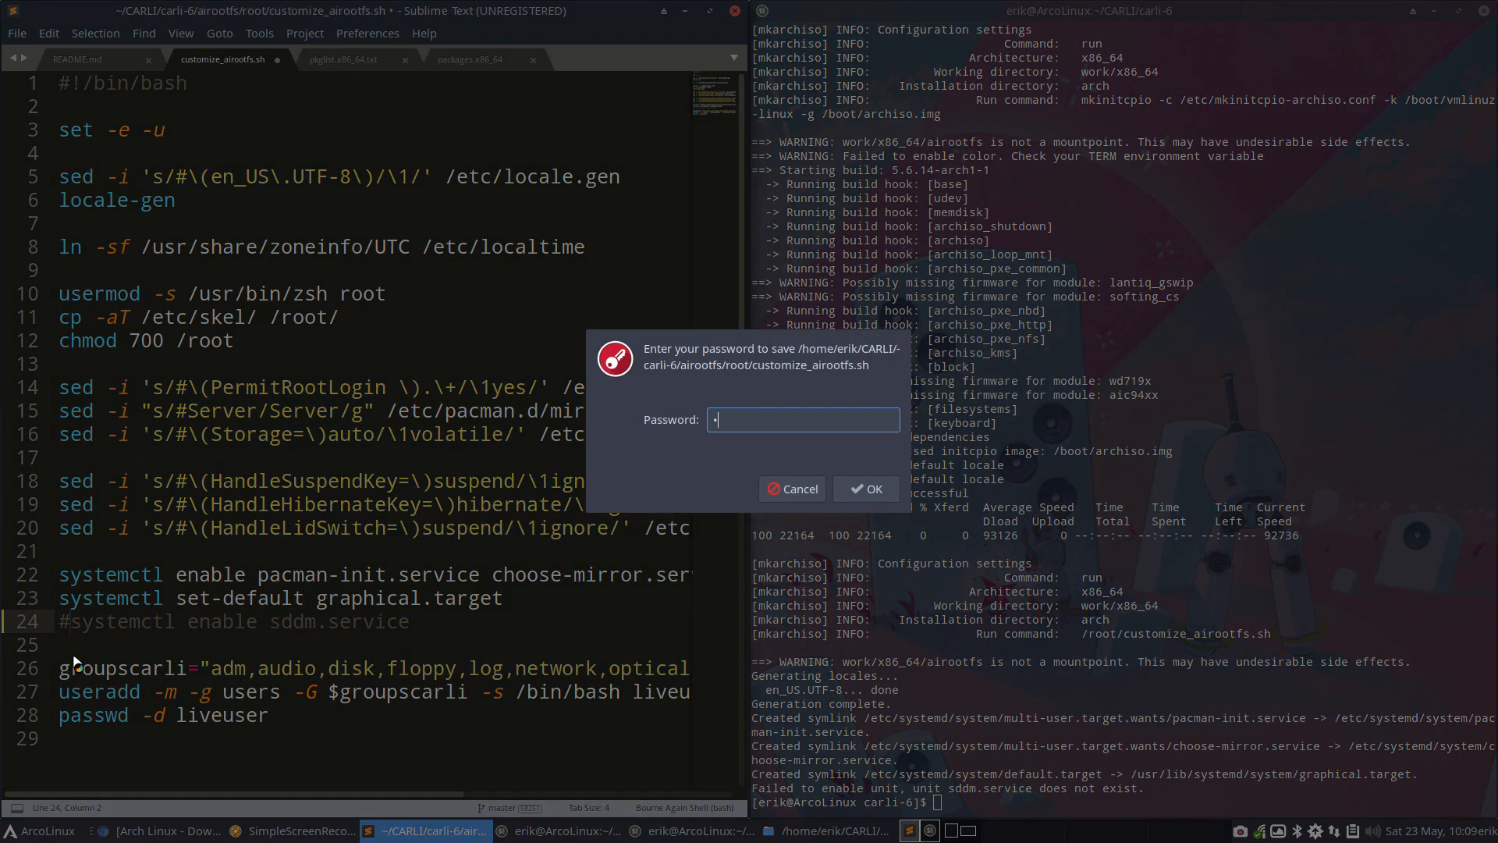
{"action": "key", "text": "Return"}
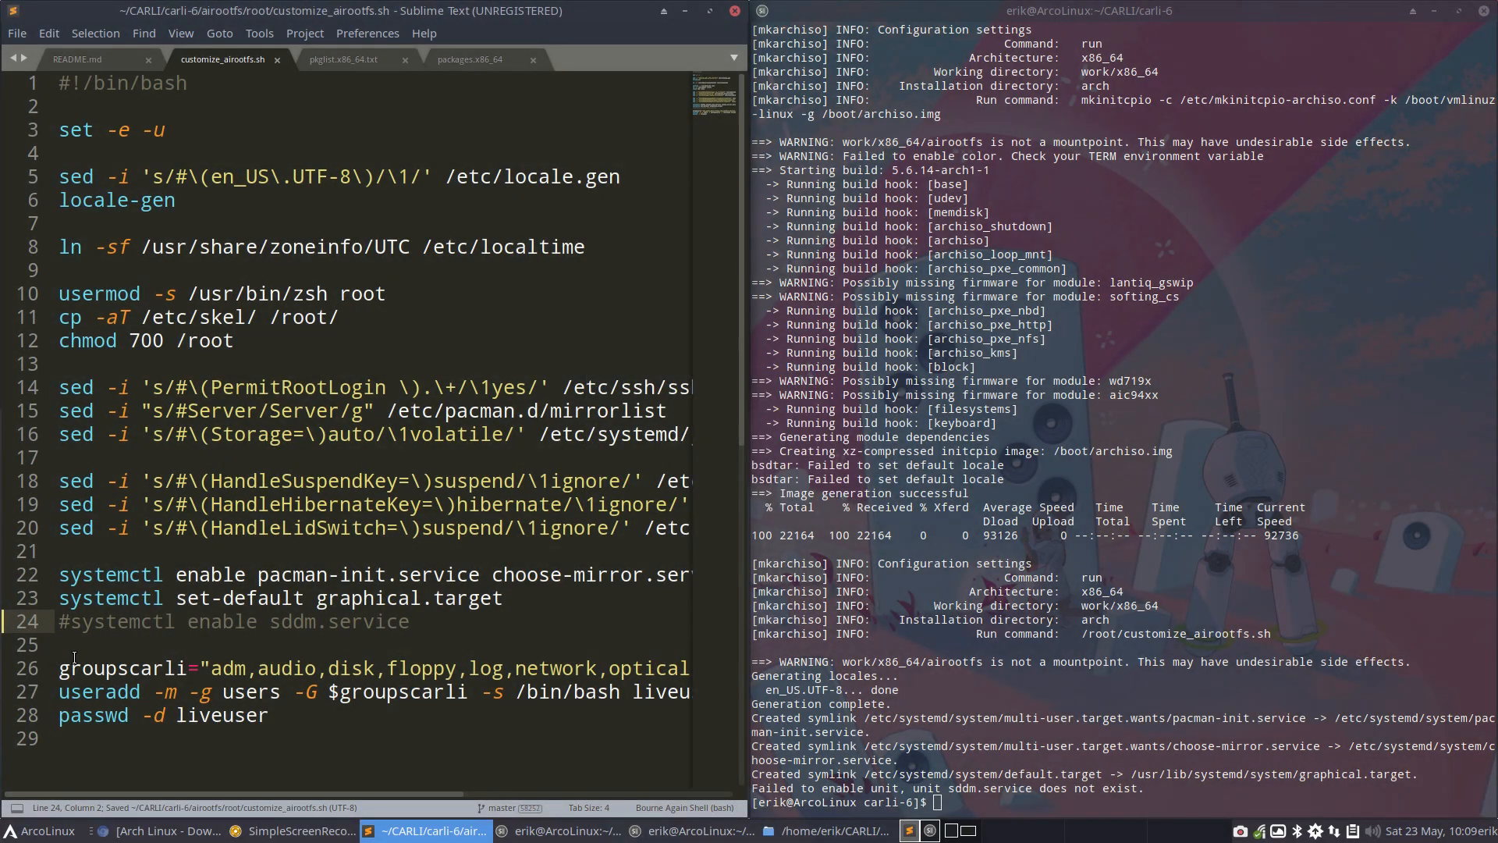
Rerun sudo ./build.sh in the carli-6 build terminal, entering the sudo password
{"action": "left_click", "coordinate": [937, 756]}
{"action": "key", "text": "Up"}
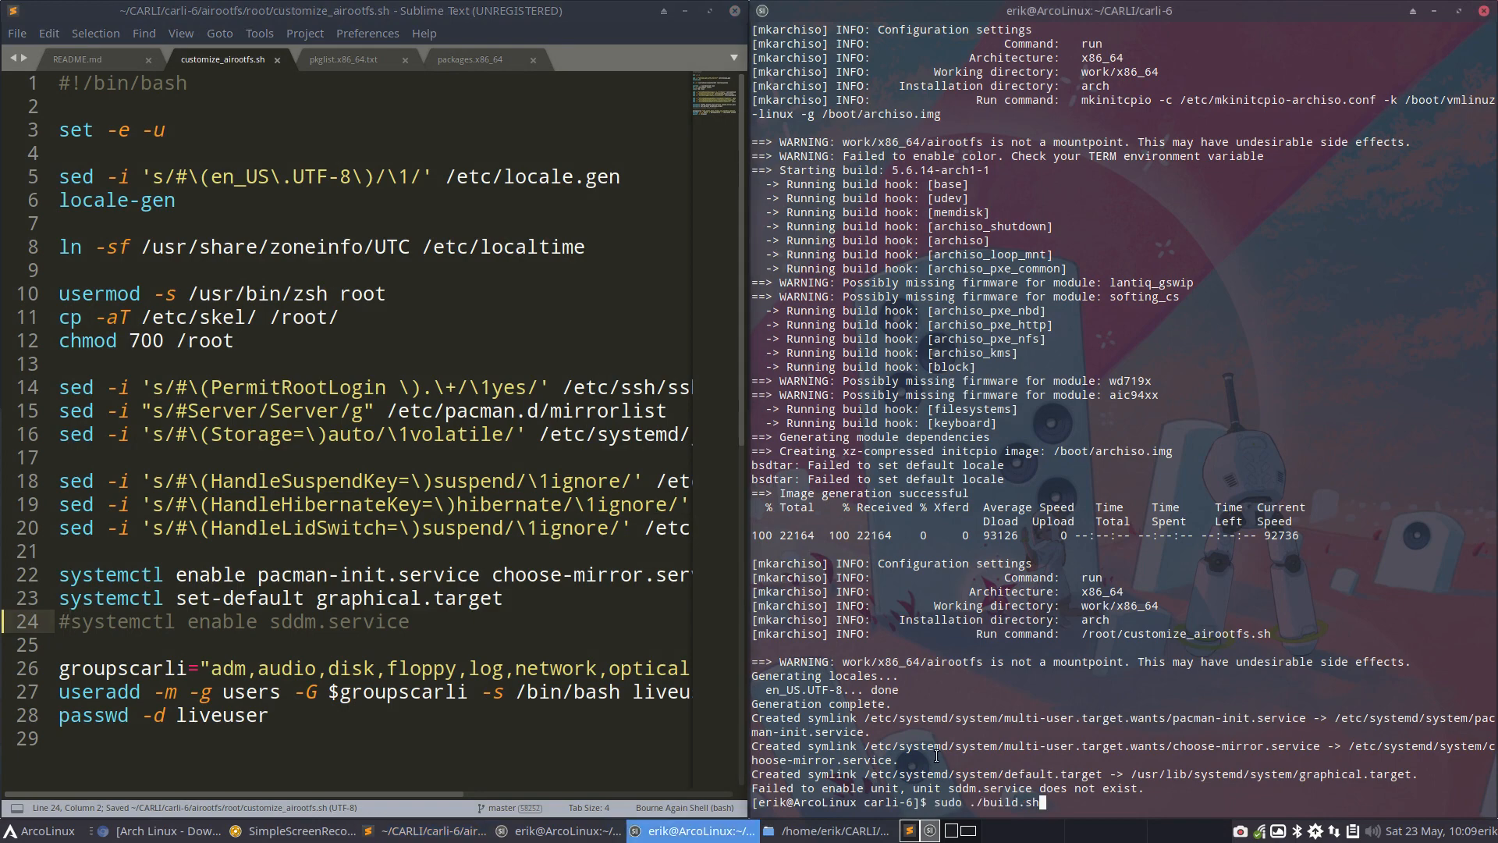
{"action": "key", "text": "Return"}
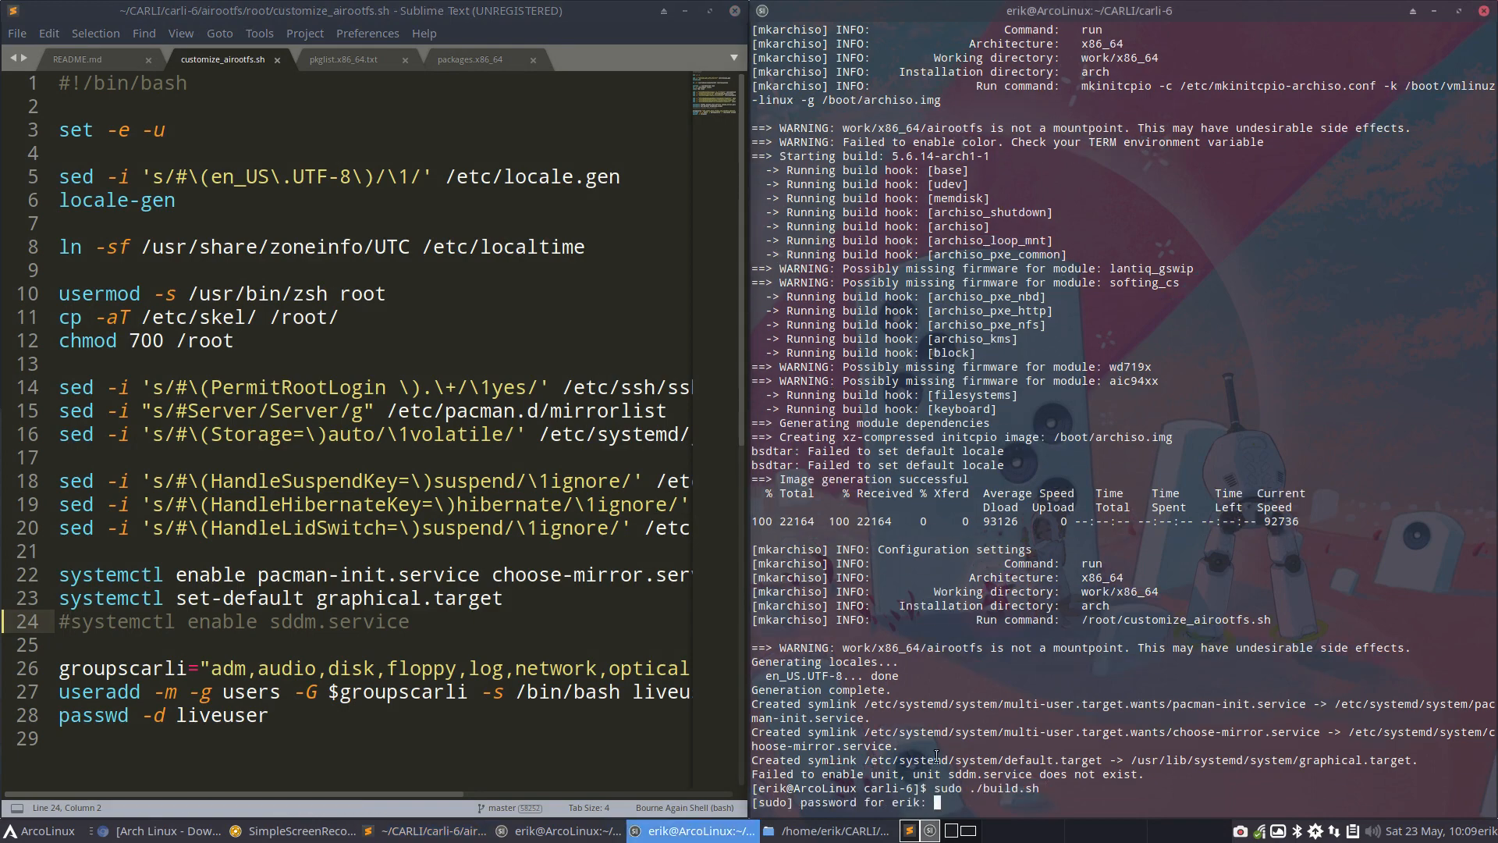
{"action": "key", "text": "Return"}
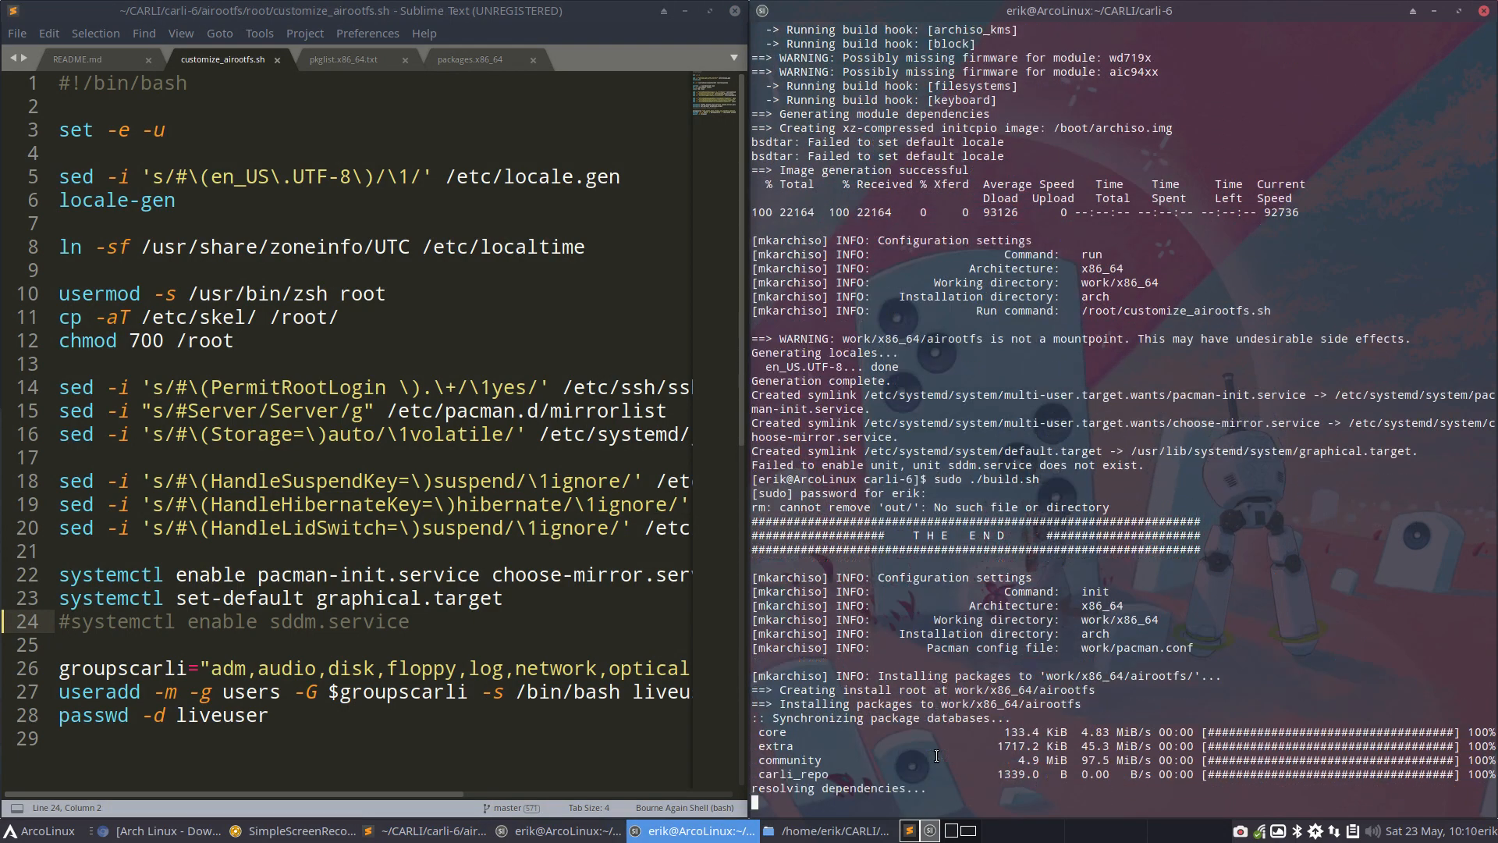
Highlight the commented sddm.service line in the script and the mount path in the build terminal's final error
{"action": "left_click_drag", "start_coordinate": [422, 622], "coordinate": [59, 624]}
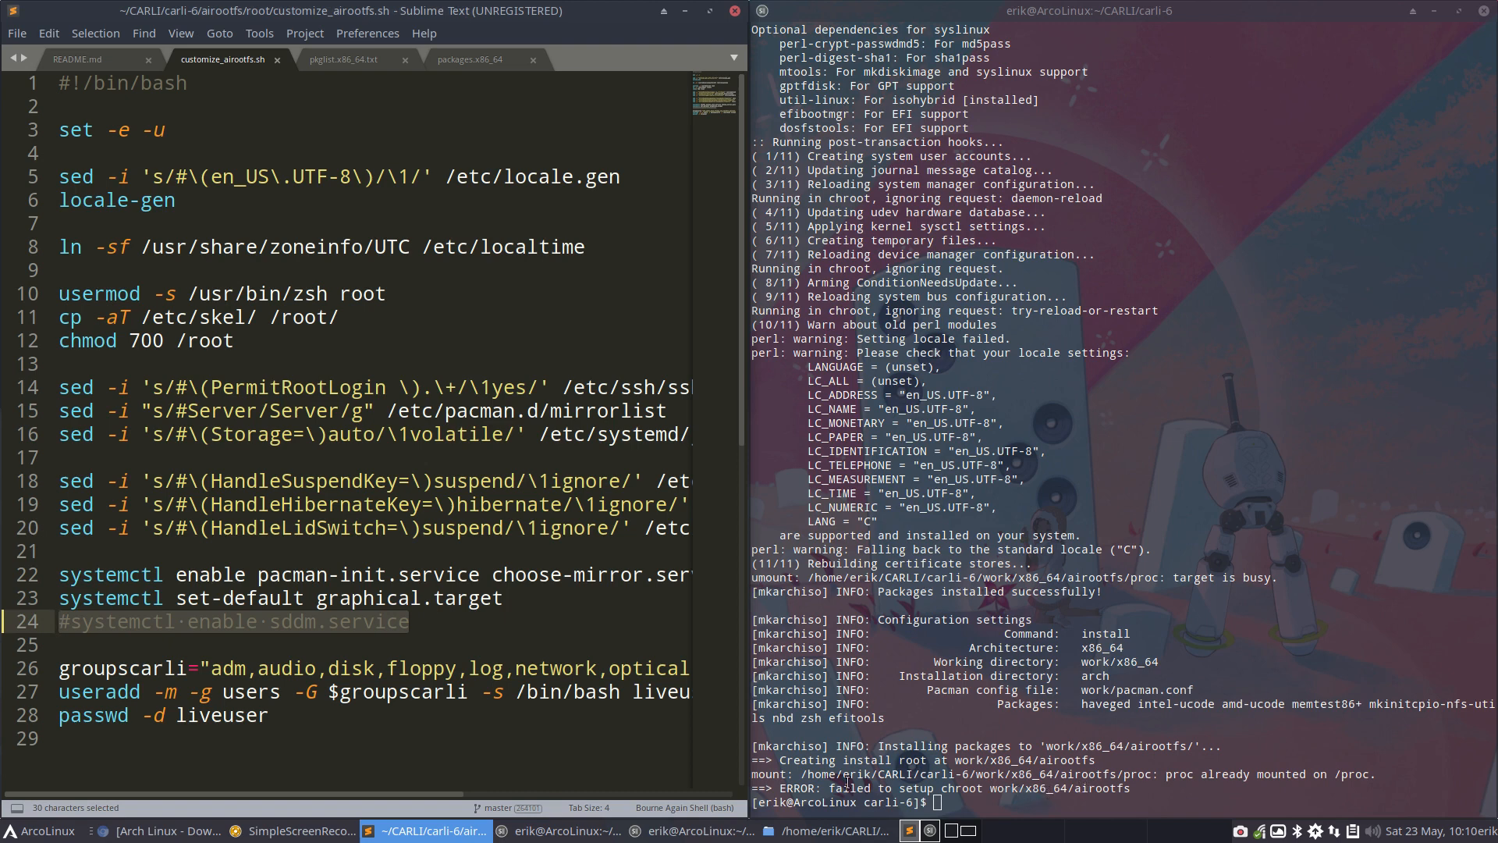
{"action": "left_click_drag", "start_coordinate": [802, 774], "coordinate": [994, 773]}
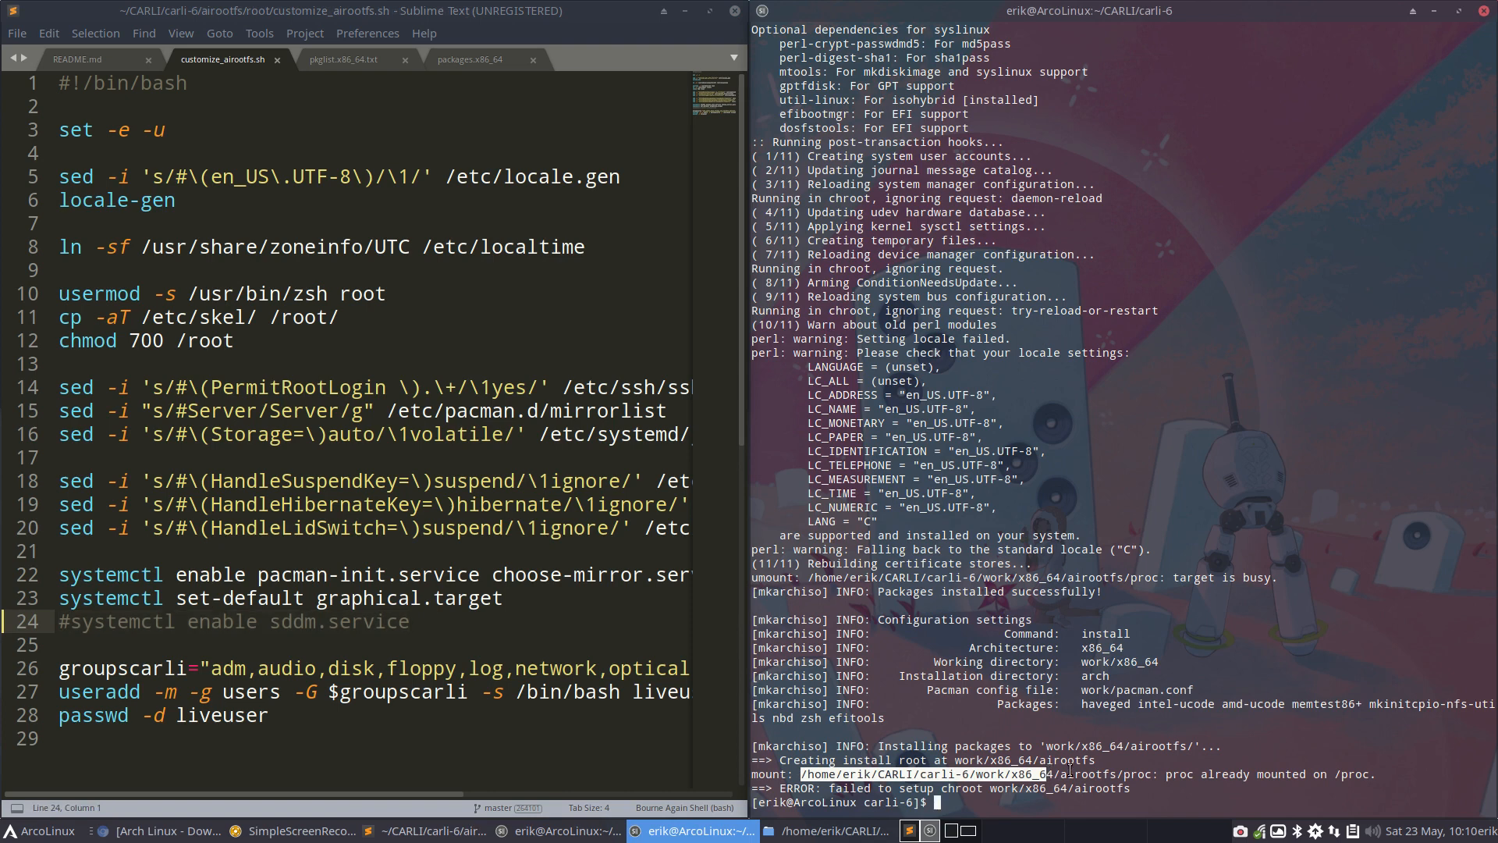
{"action": "left_click", "coordinate": [999, 771]}
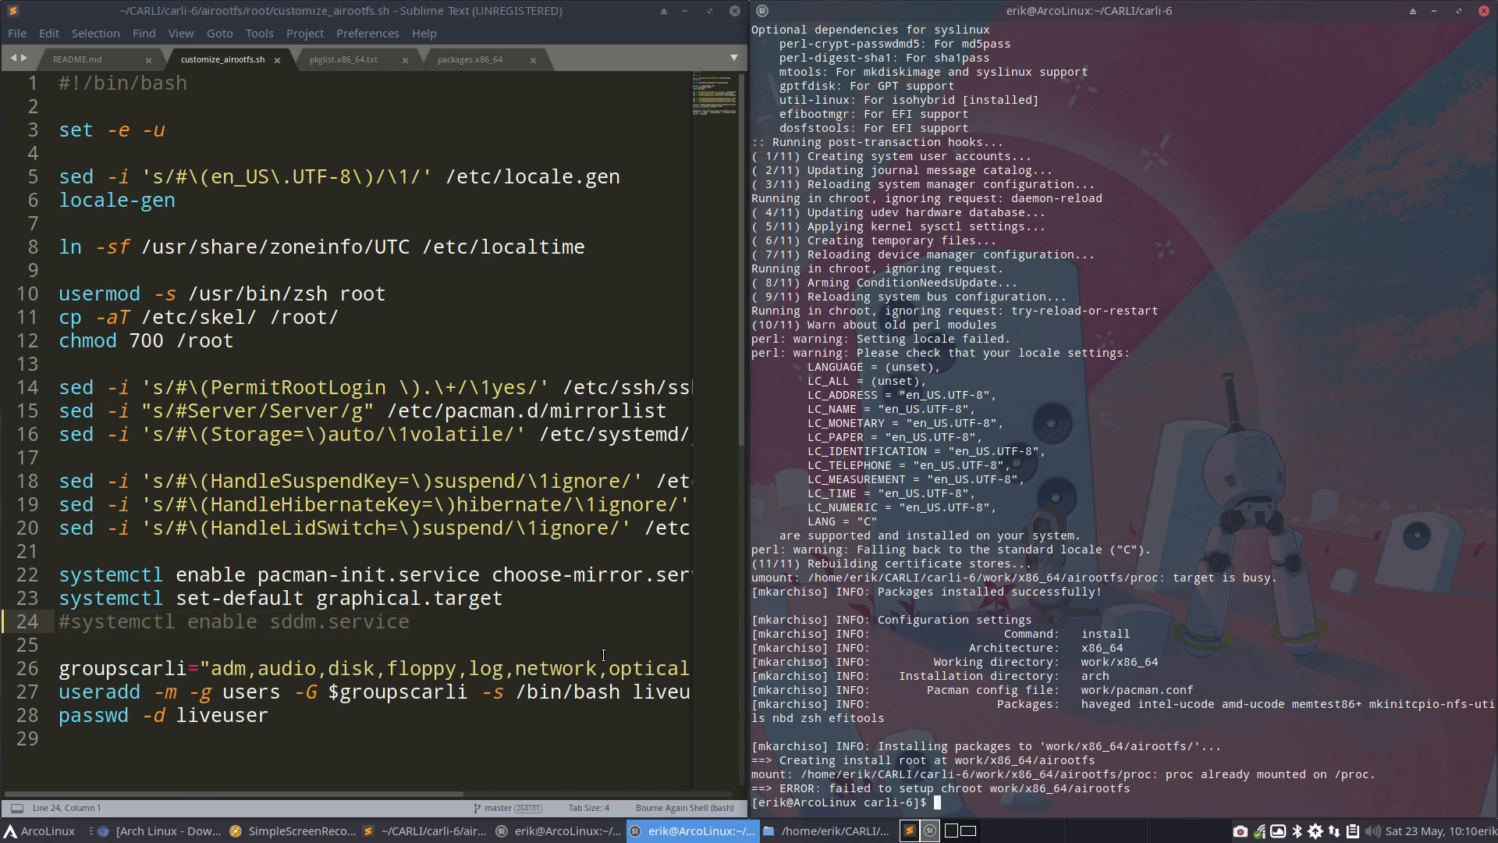
Open a new file manager window and try to disconnect the mounted proc device
{"action": "key", "text": "super+shift+Return"}
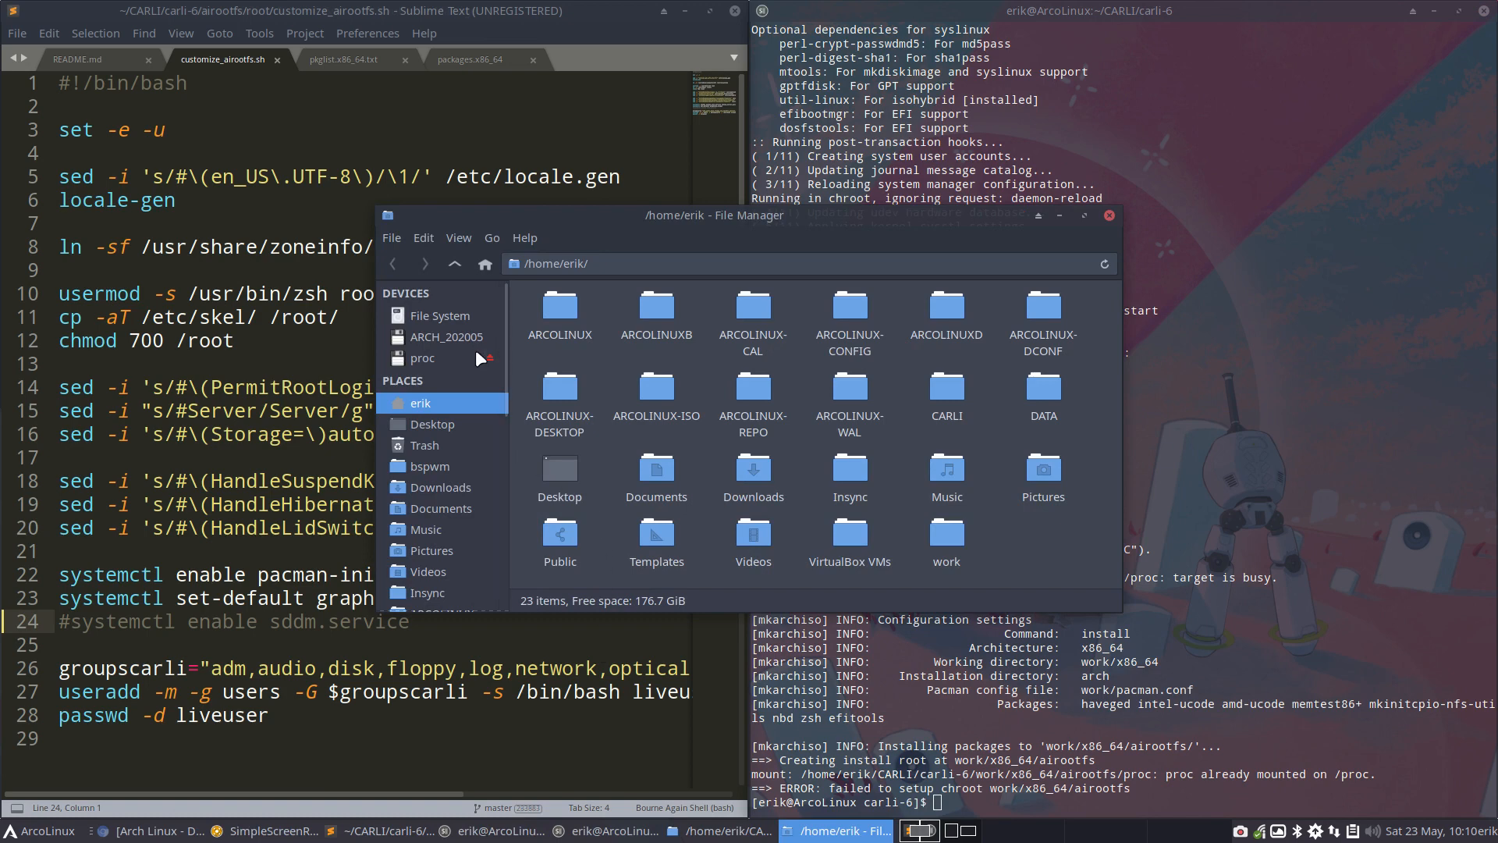
{"action": "left_click", "coordinate": [476, 351]}
{"action": "right_click", "coordinate": [482, 356]}
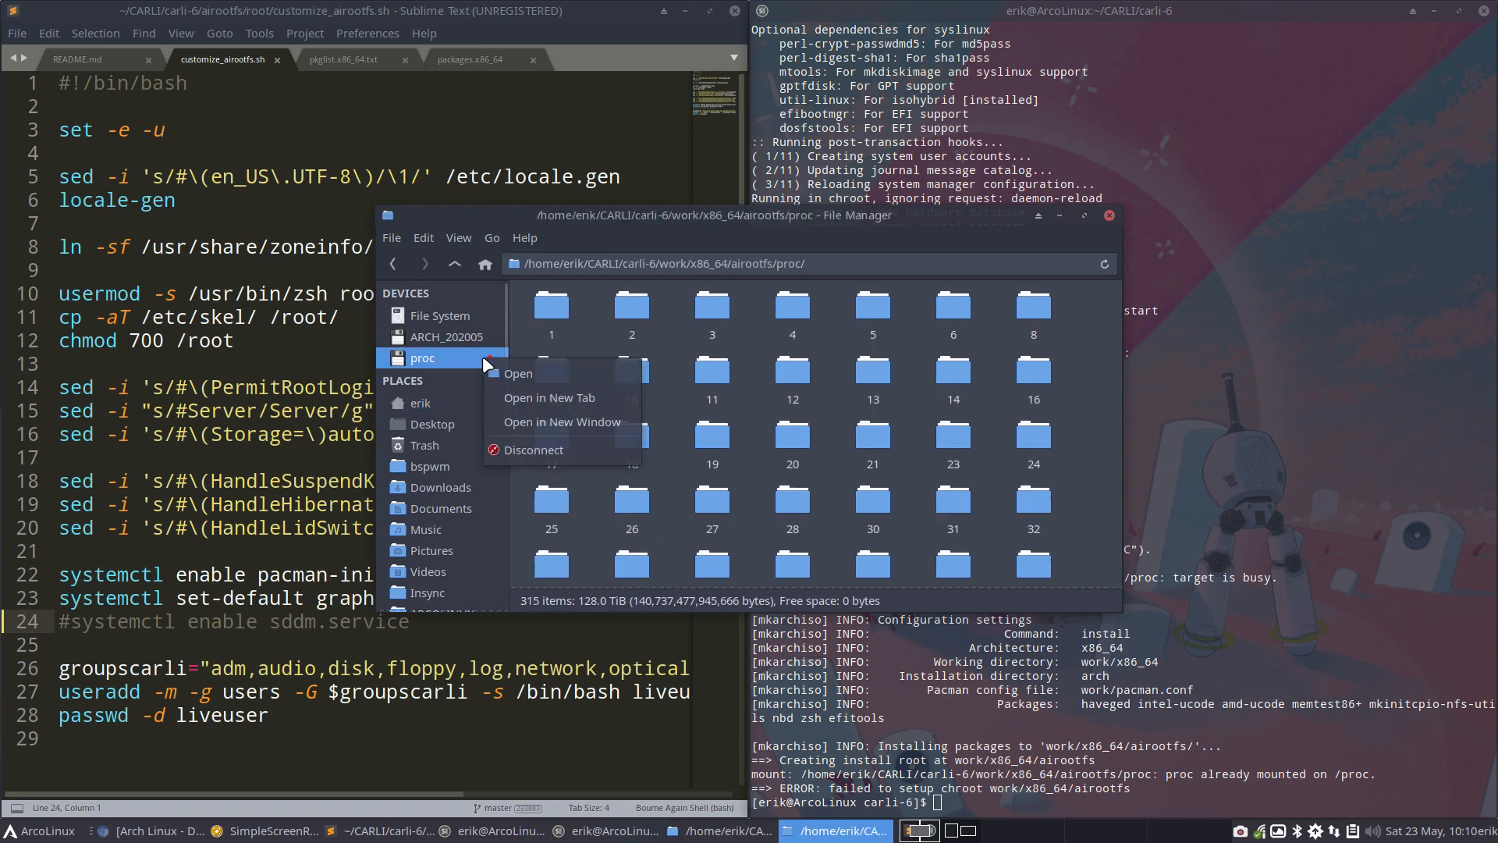
{"action": "left_click", "coordinate": [551, 442]}
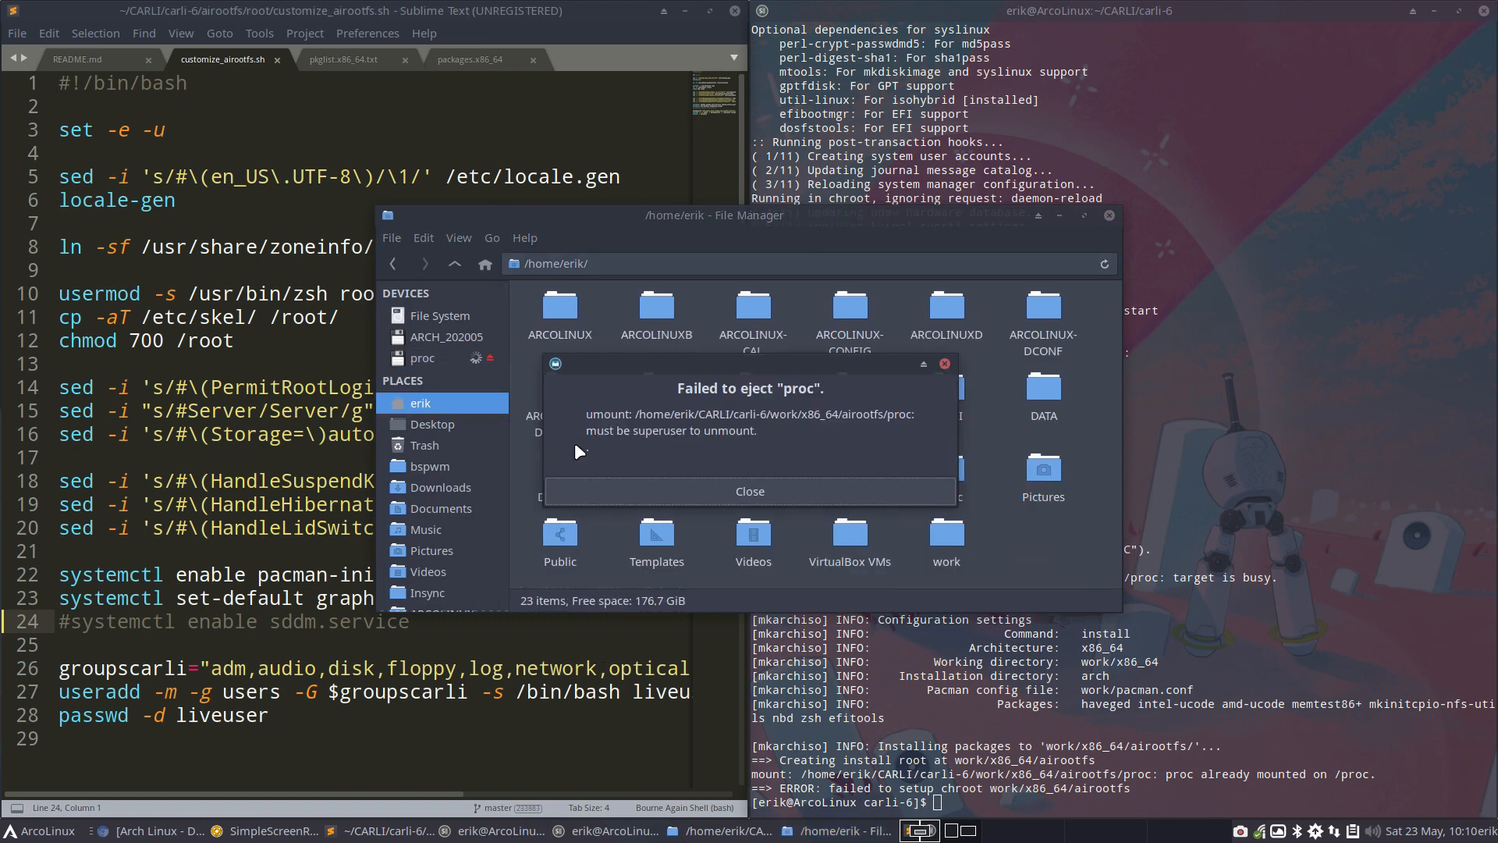
{"action": "left_click", "coordinate": [771, 490]}
Open the mounted proc device, move its window clear of the build error, and highlight the proc mount message in the terminal
{"action": "left_click", "coordinate": [479, 361]}
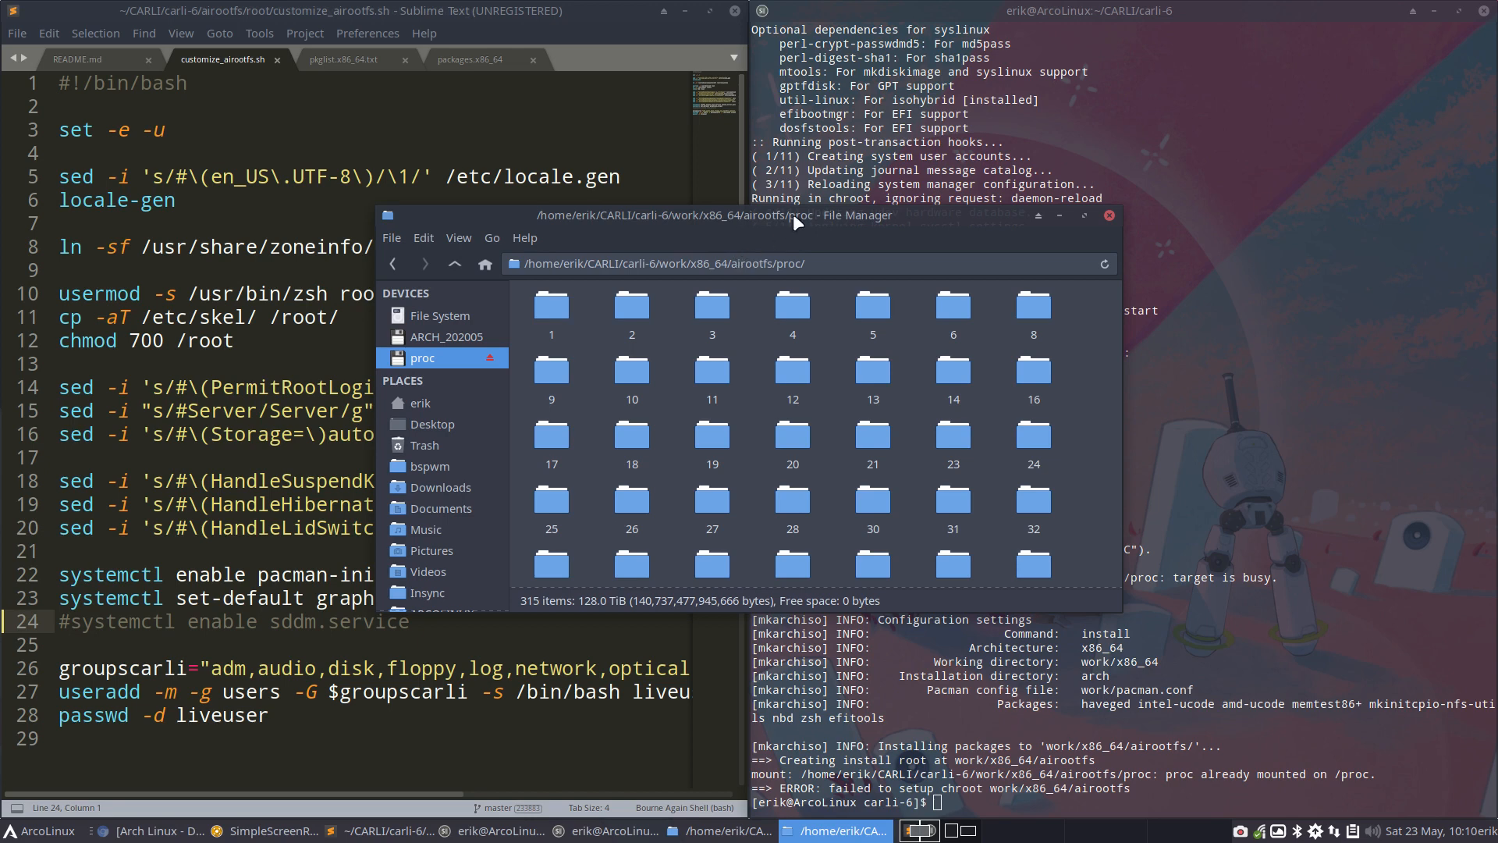
{"action": "left_click_drag", "start_coordinate": [811, 212], "coordinate": [961, 118]}
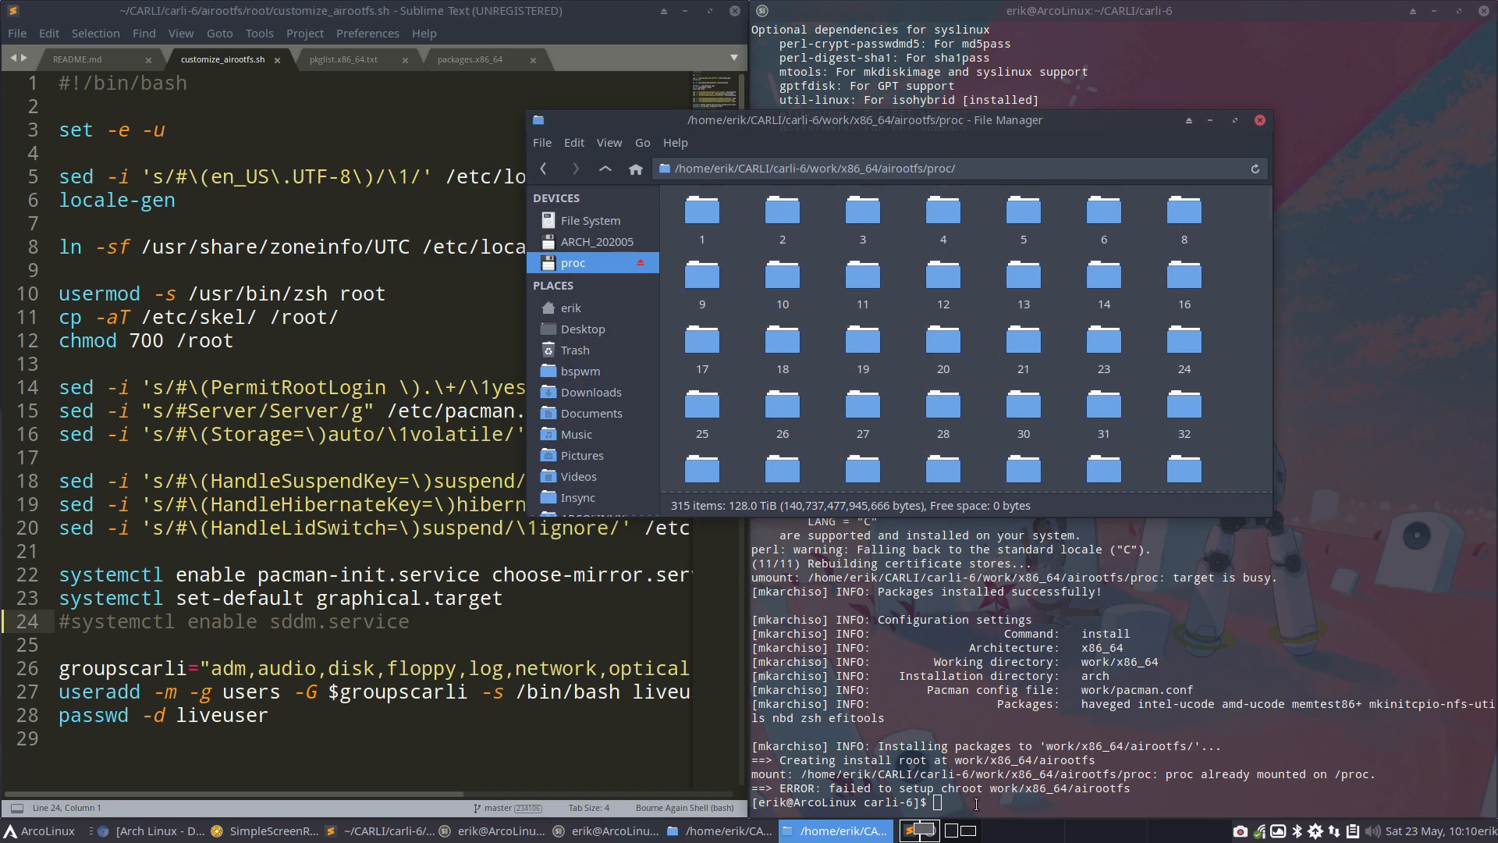
{"action": "left_click", "coordinate": [937, 800]}
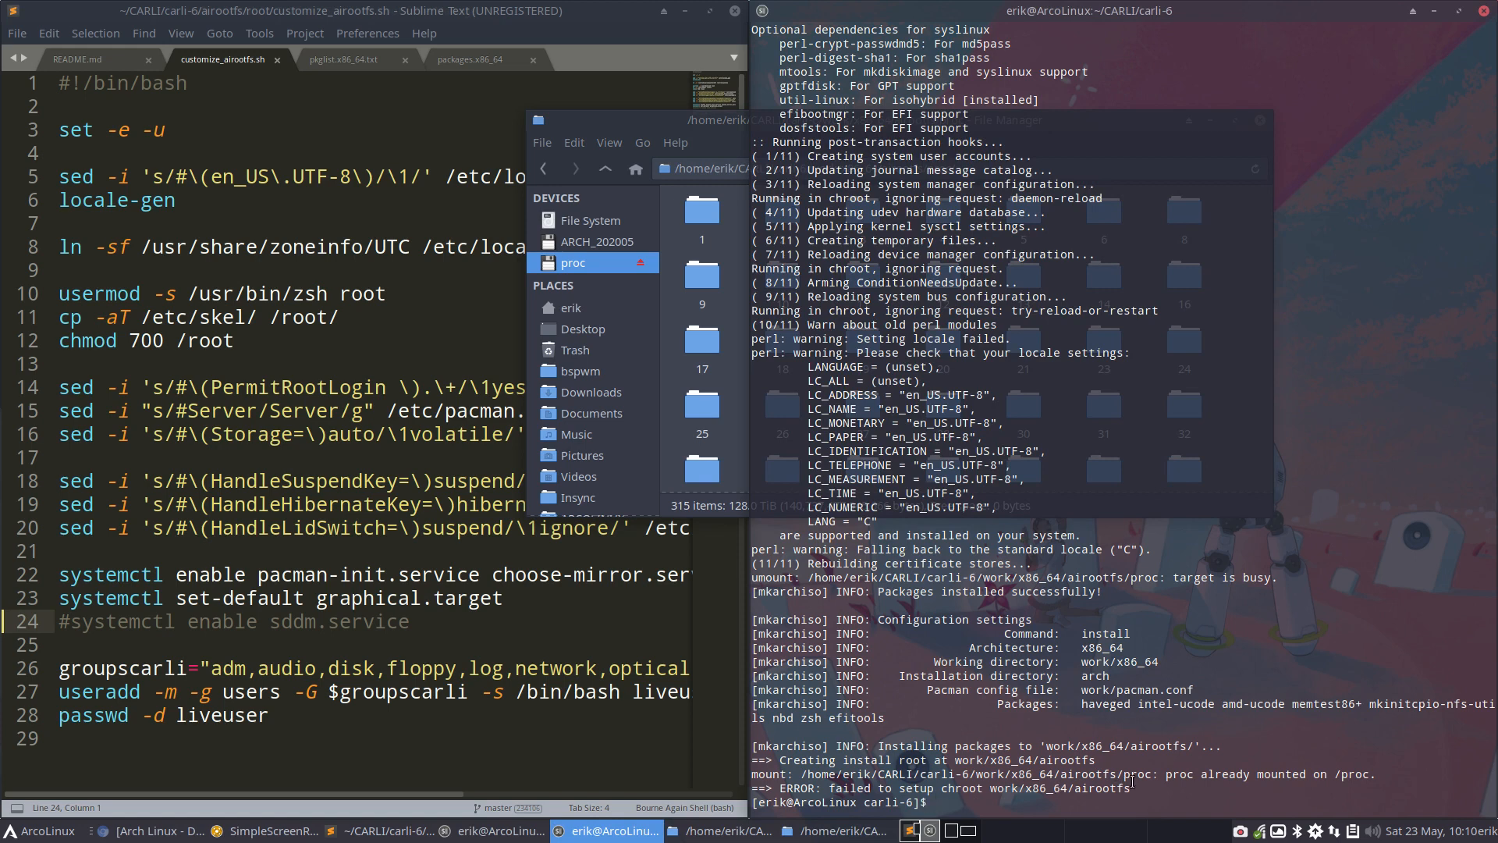
{"action": "left_click_drag", "start_coordinate": [1123, 775], "coordinate": [1248, 770]}
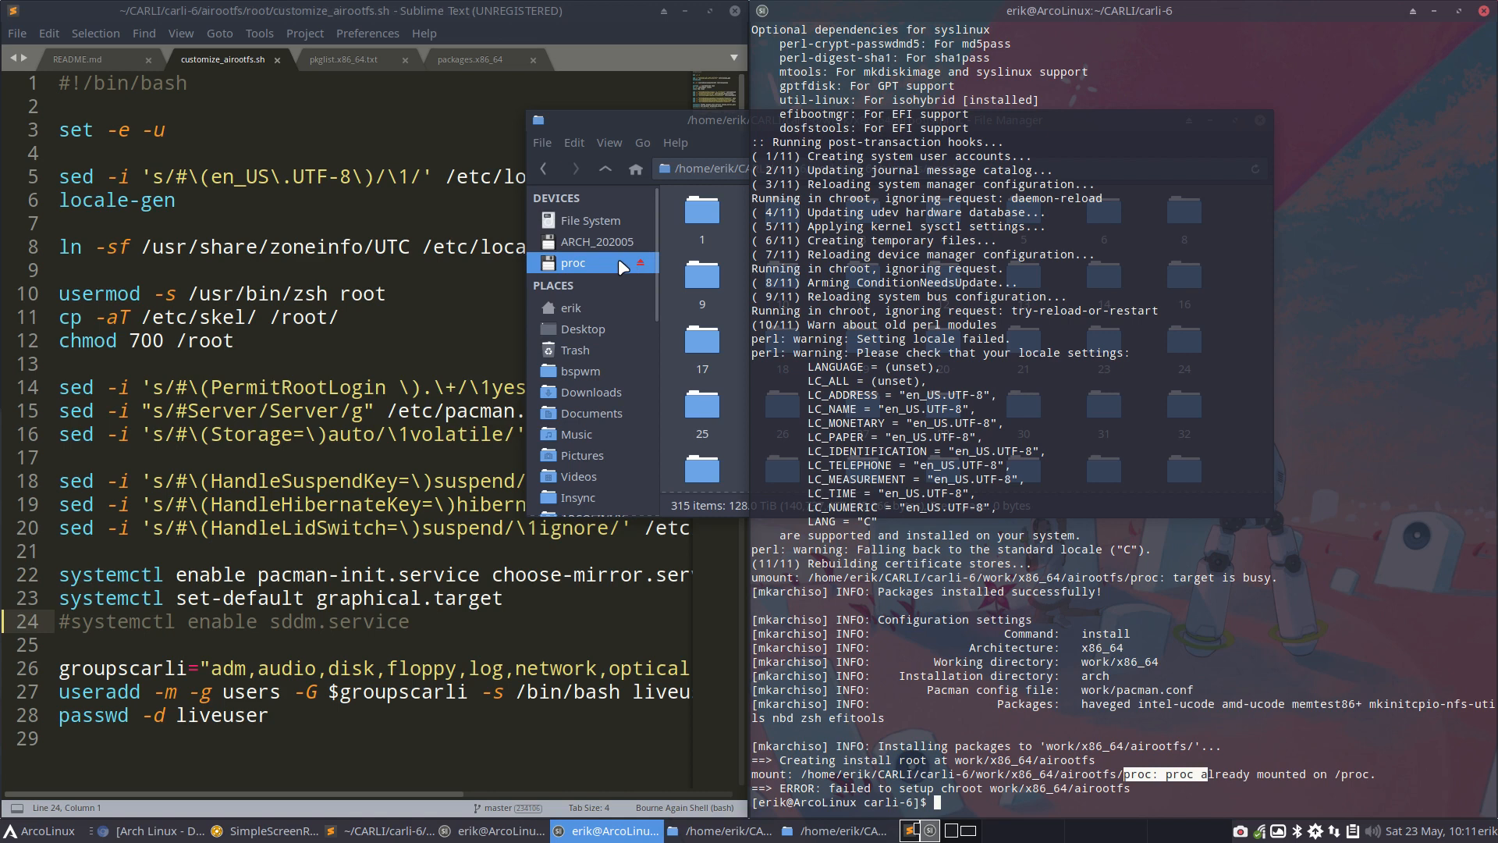
Go up to the work/x86_64/airootfs folder and examine the actions available for its proc folder
{"action": "left_click", "coordinate": [658, 116]}
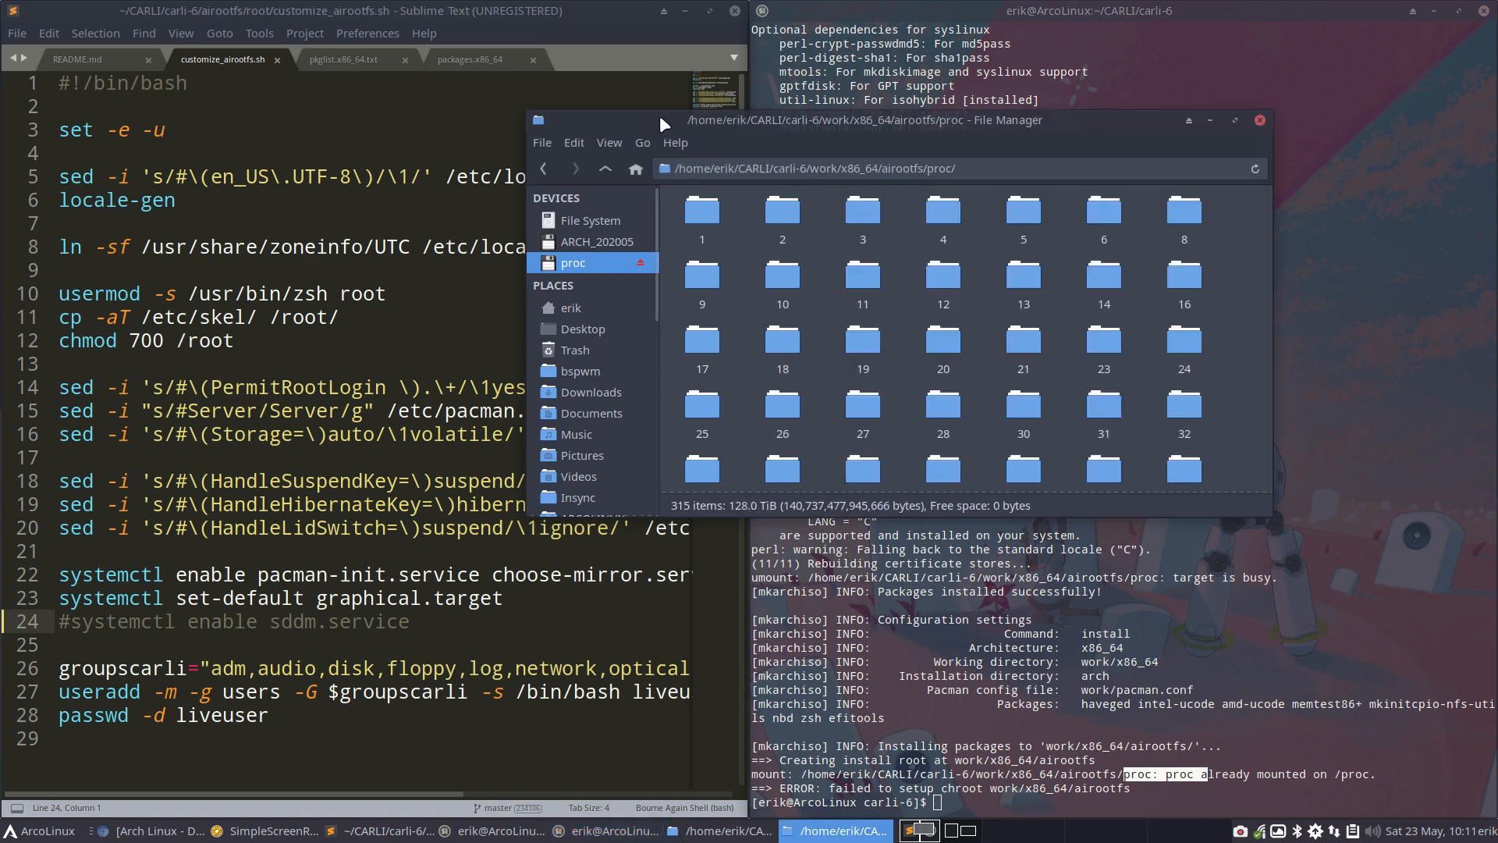
{"action": "left_click_drag", "start_coordinate": [659, 115], "coordinate": [583, 124]}
{"action": "left_click", "coordinate": [531, 175]}
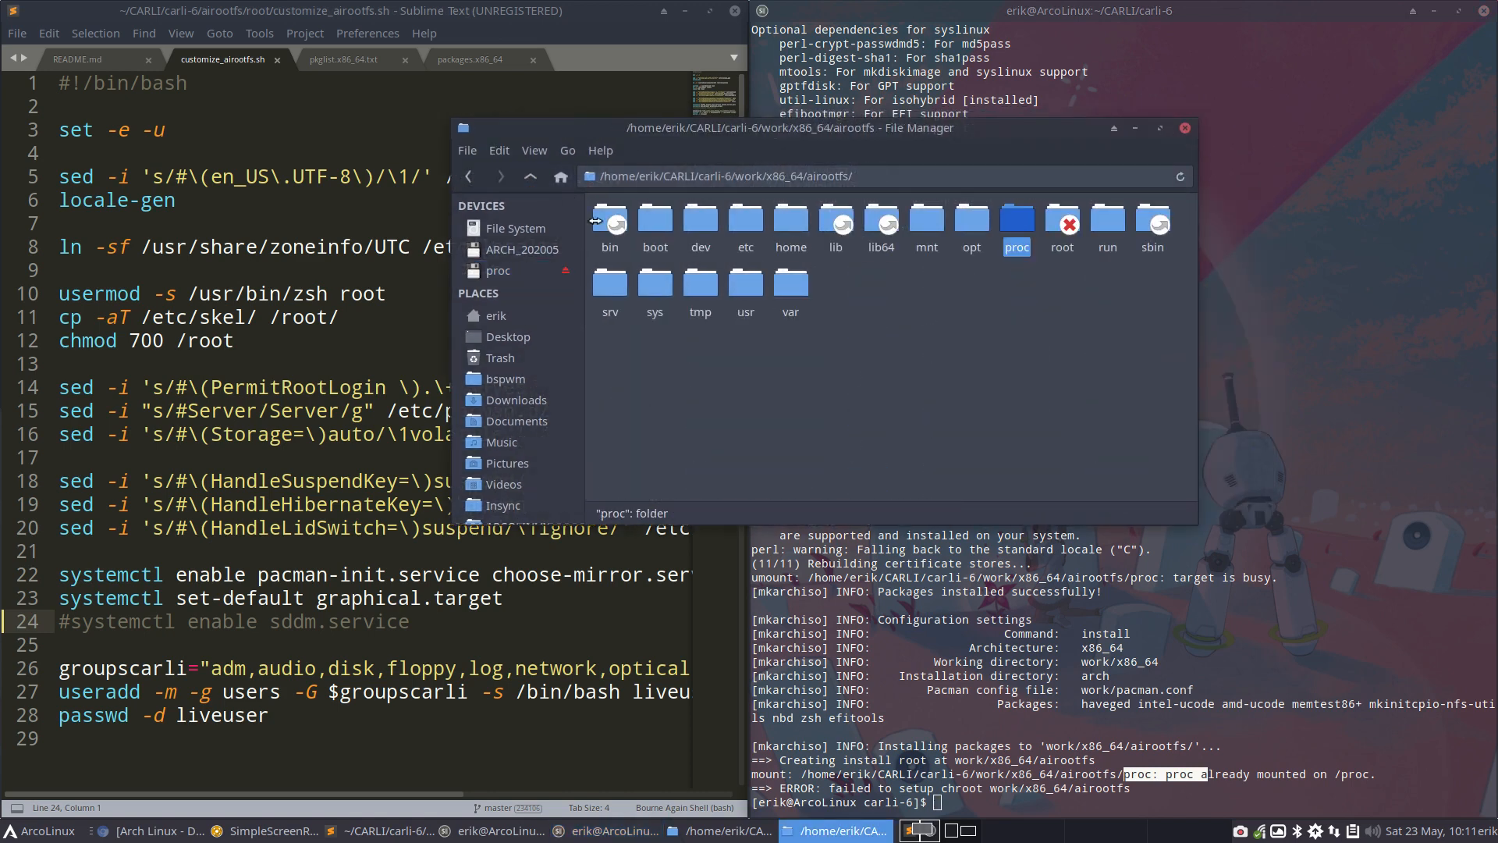
{"action": "right_click", "coordinate": [1010, 218]}
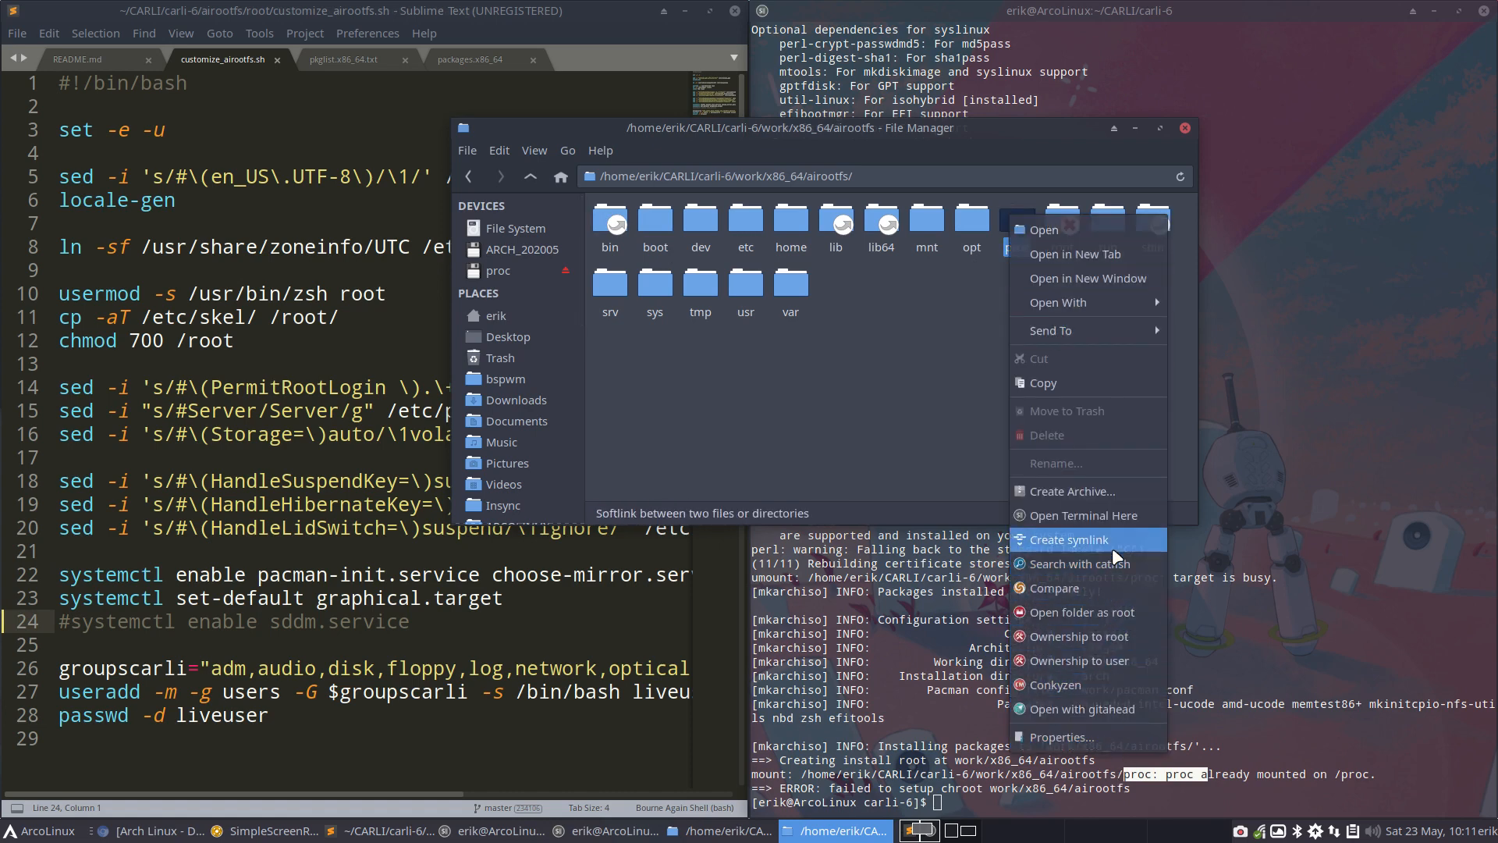
{"action": "left_click", "coordinate": [904, 372]}
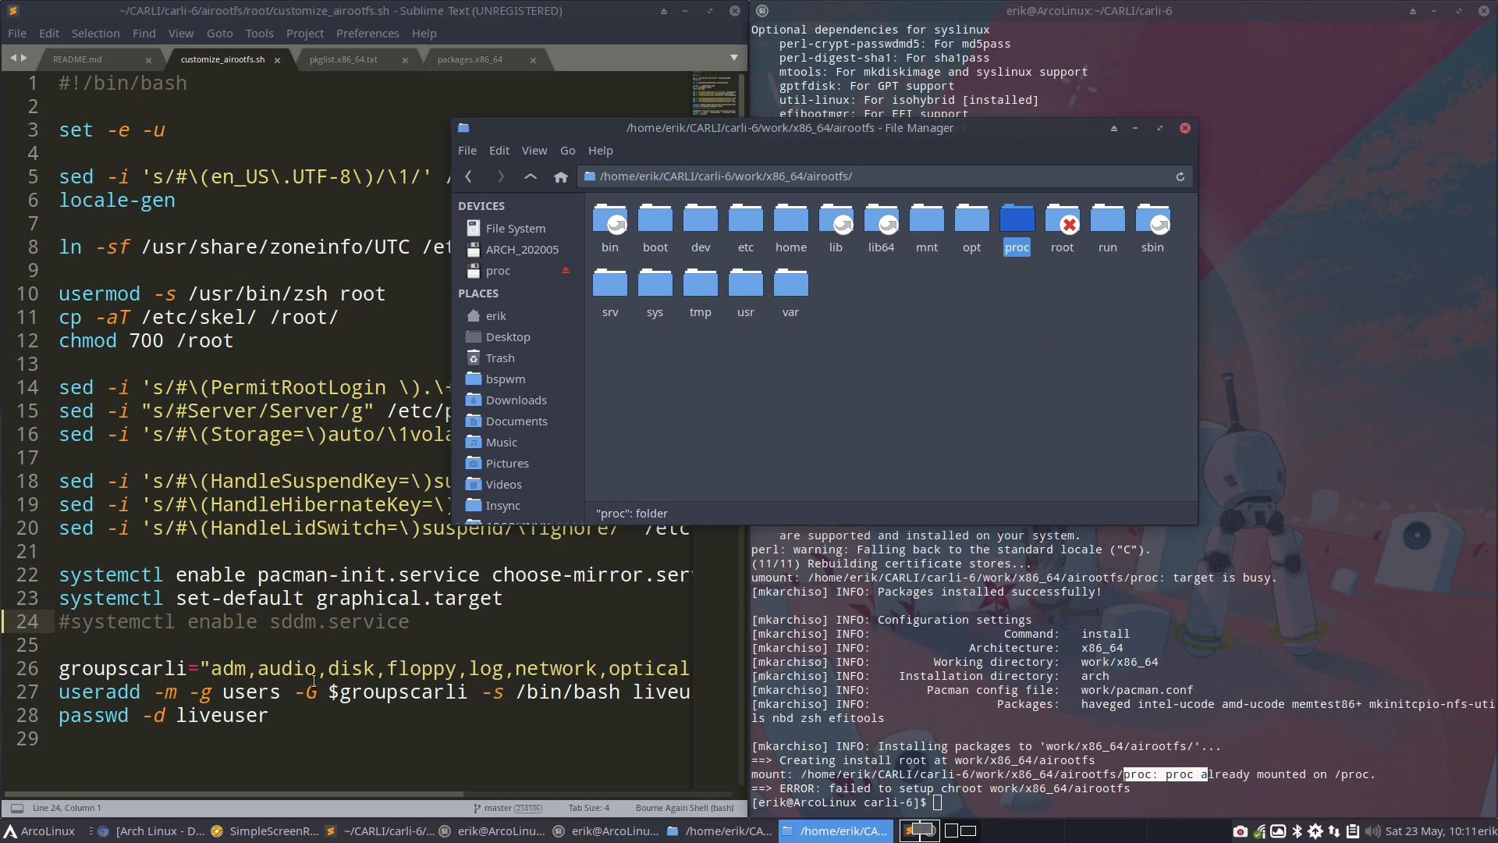
Return to customize_airootfs.sh and highlight the commented-out sddm.service text on line 24
{"action": "left_click", "coordinate": [213, 632]}
{"action": "left_click_drag", "start_coordinate": [411, 625], "coordinate": [129, 624]}
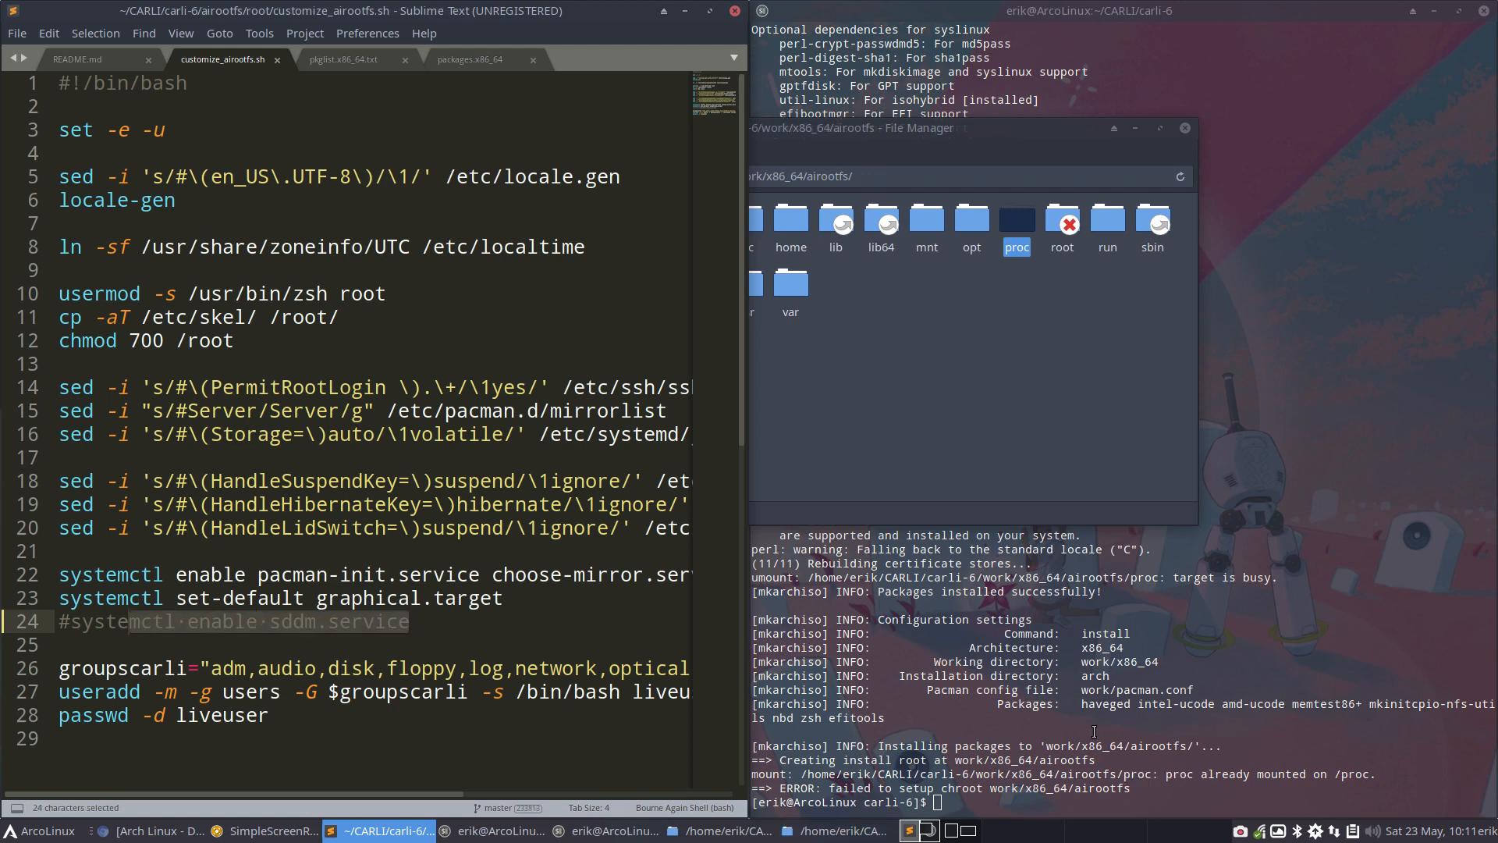